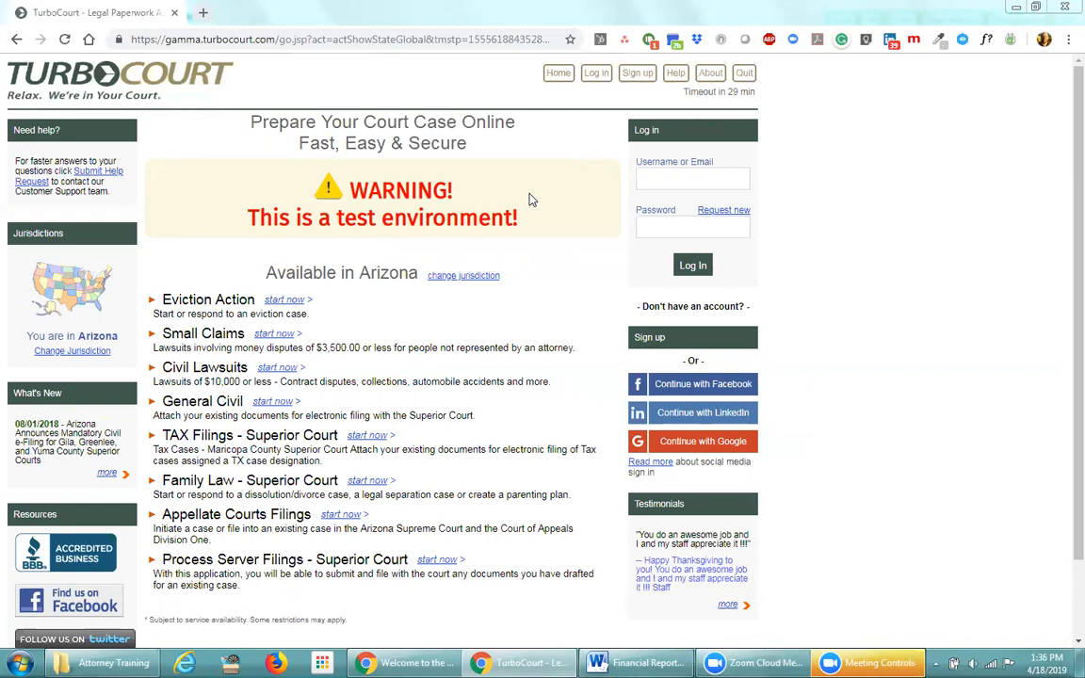
Log in to TurboCourt with the test account's email address and password
{"action": "left_click", "coordinate": [662, 176]}
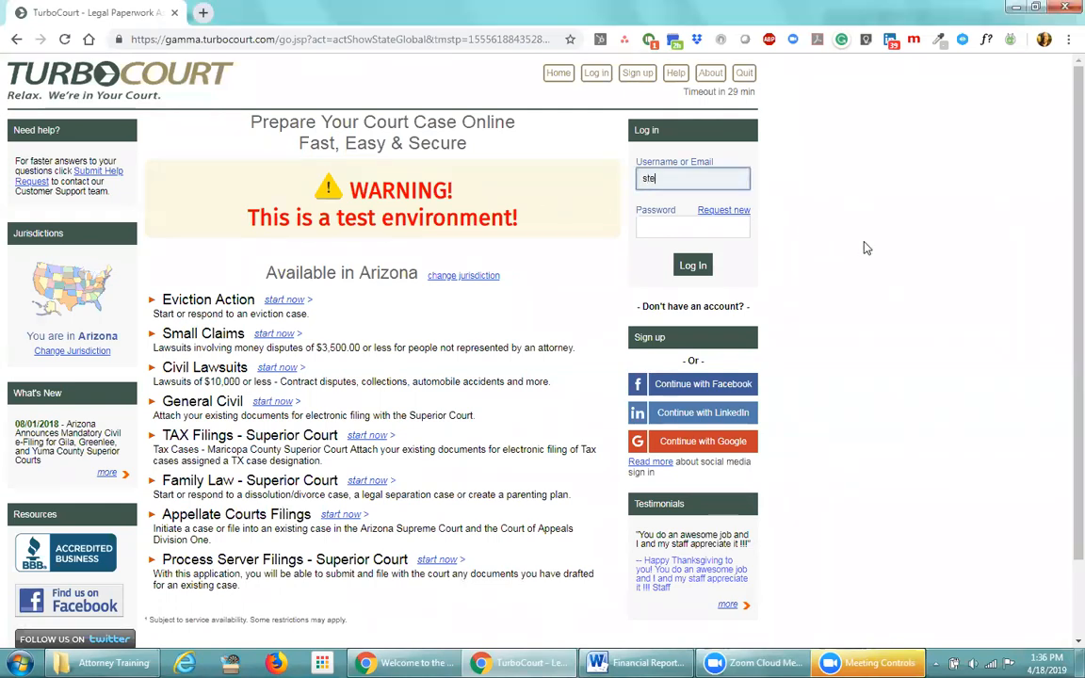
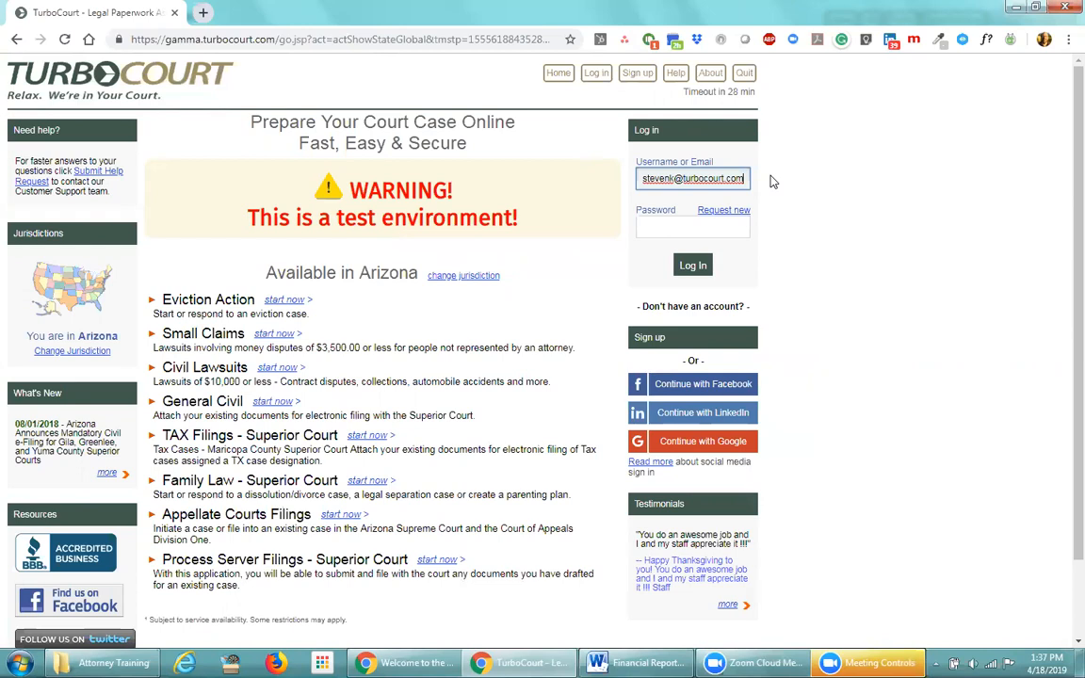
{"action": "left_click", "coordinate": [669, 227]}
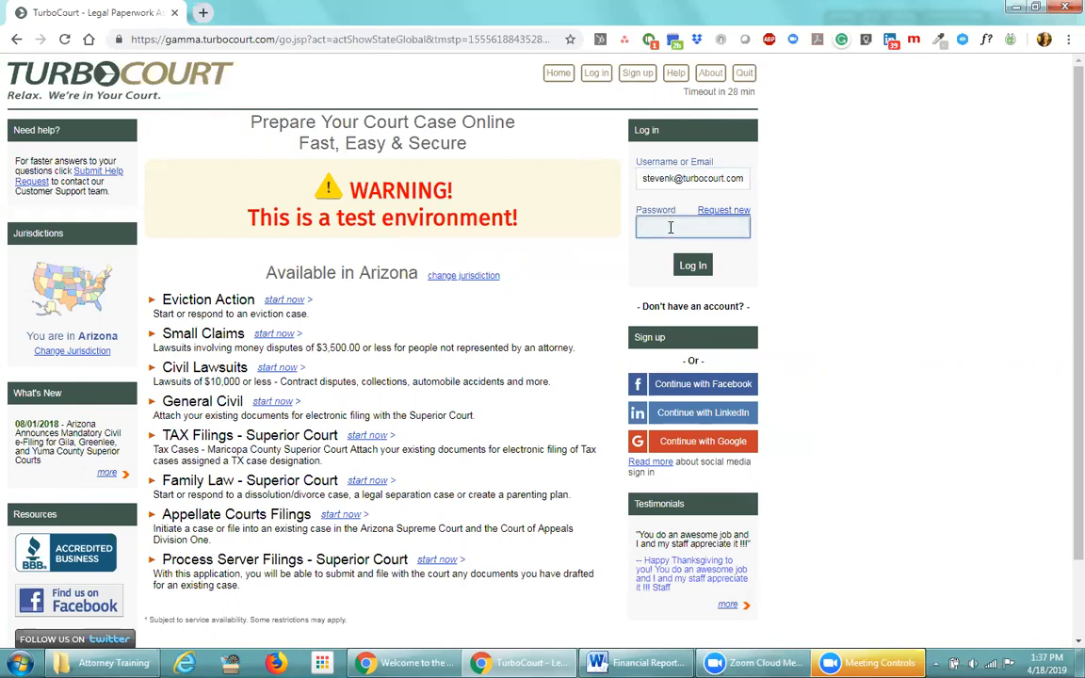
{"action": "type", "text": "••••••••••"}
{"action": "left_click", "coordinate": [694, 266]}
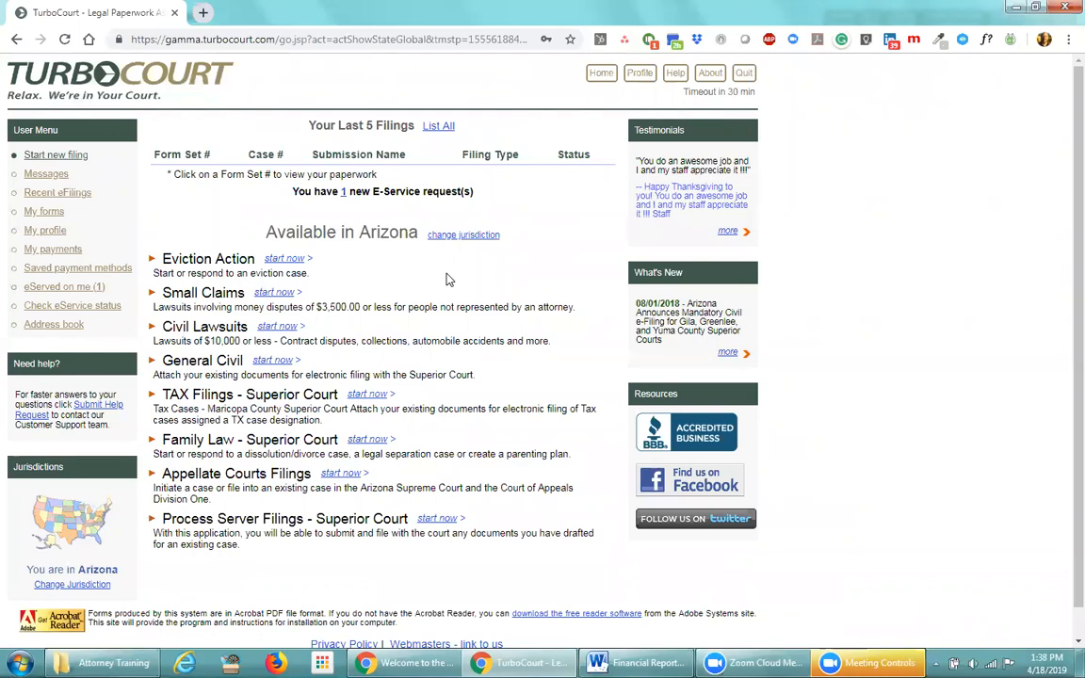
Review the profile's contact fields and check the Issuing State list without choosing a state
{"action": "left_click", "coordinate": [637, 83]}
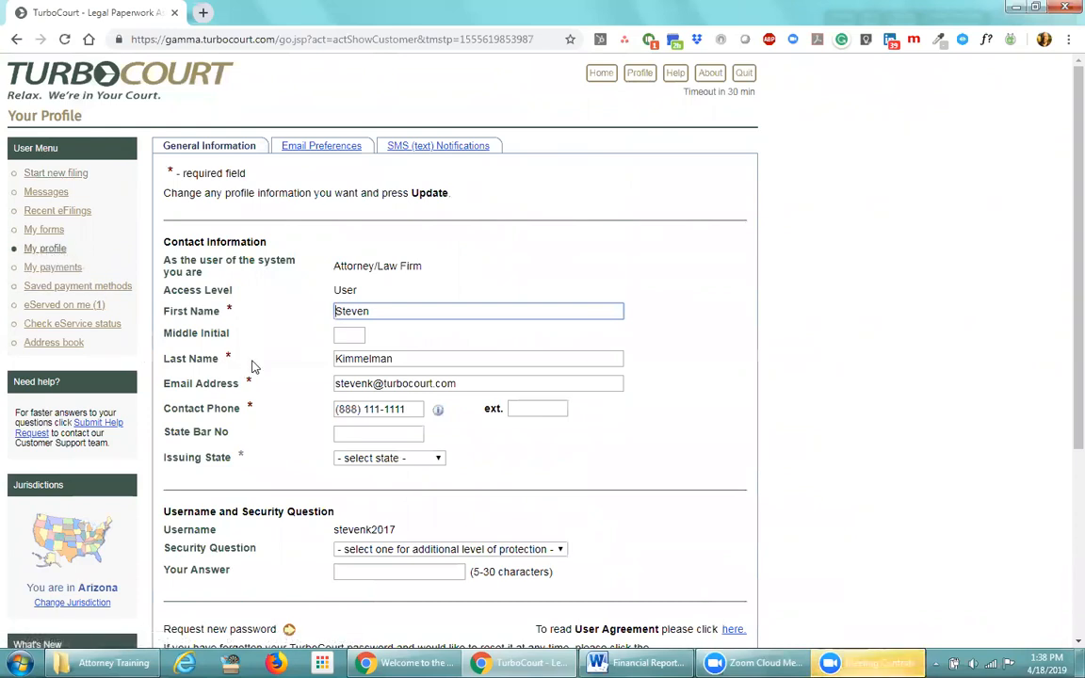
{"action": "left_click", "coordinate": [236, 308]}
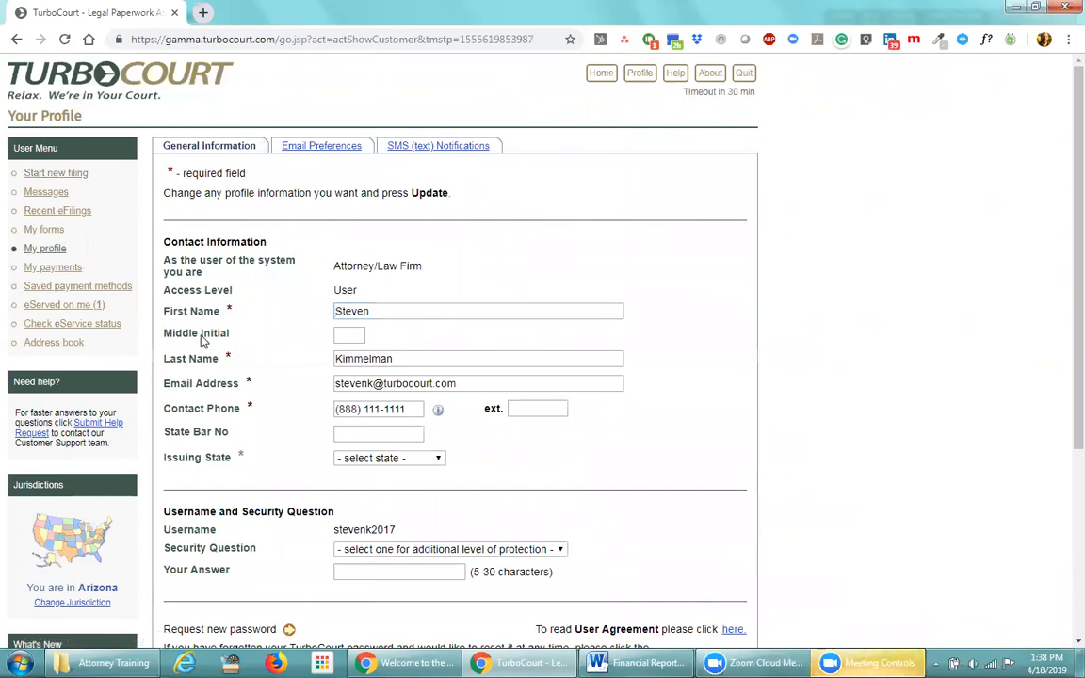
{"action": "scroll", "coordinate": [252, 336], "scroll_direction": "down", "scroll_amount": 1}
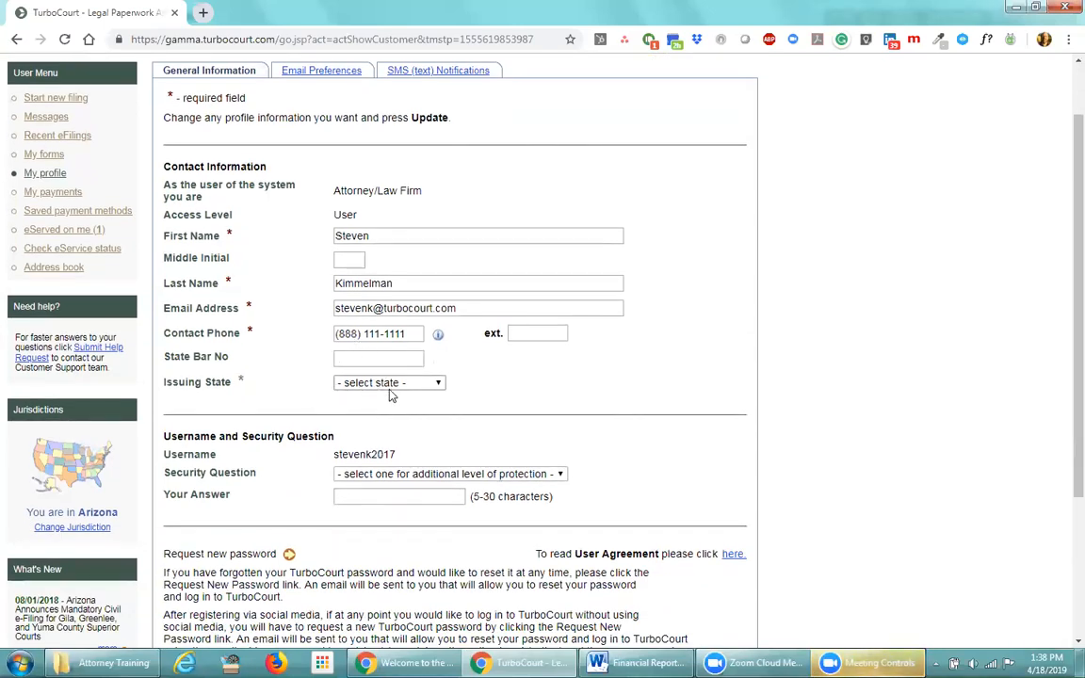
{"action": "left_click", "coordinate": [439, 383]}
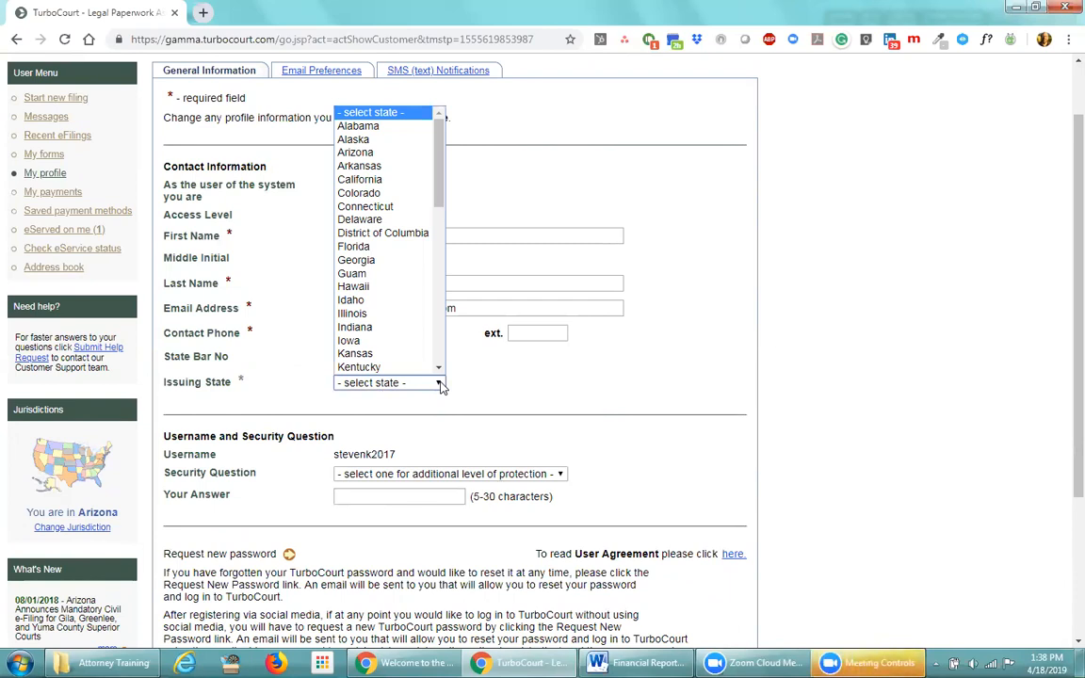
{"action": "left_click", "coordinate": [437, 383]}
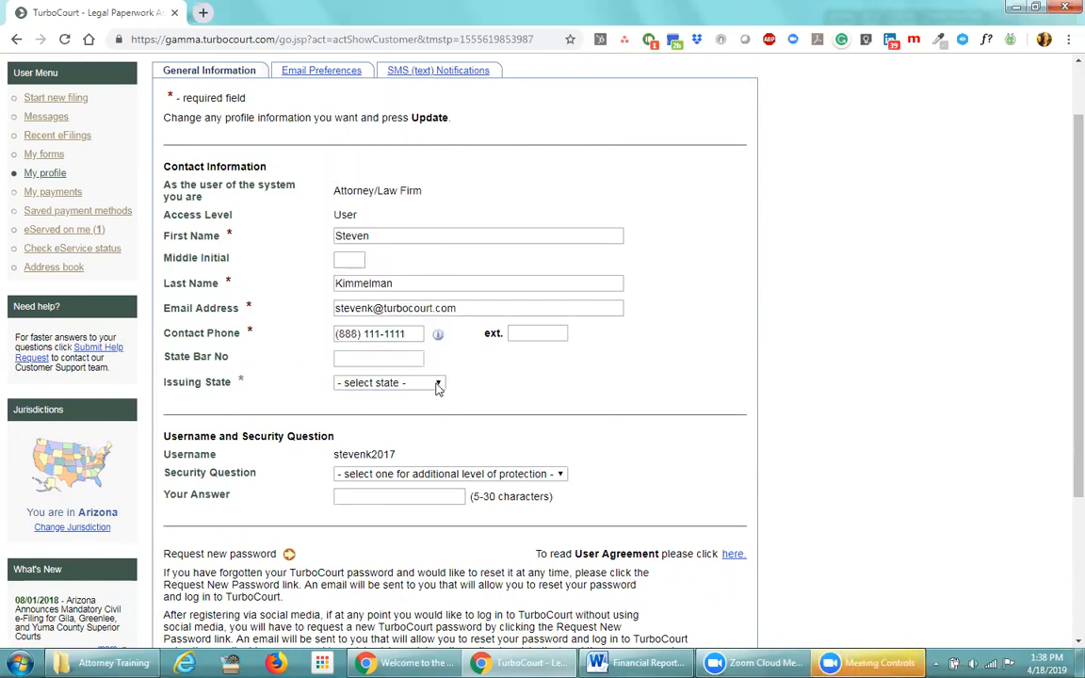
{"action": "left_click_drag", "start_coordinate": [233, 357], "coordinate": [207, 356]}
{"action": "left_click", "coordinate": [258, 355]}
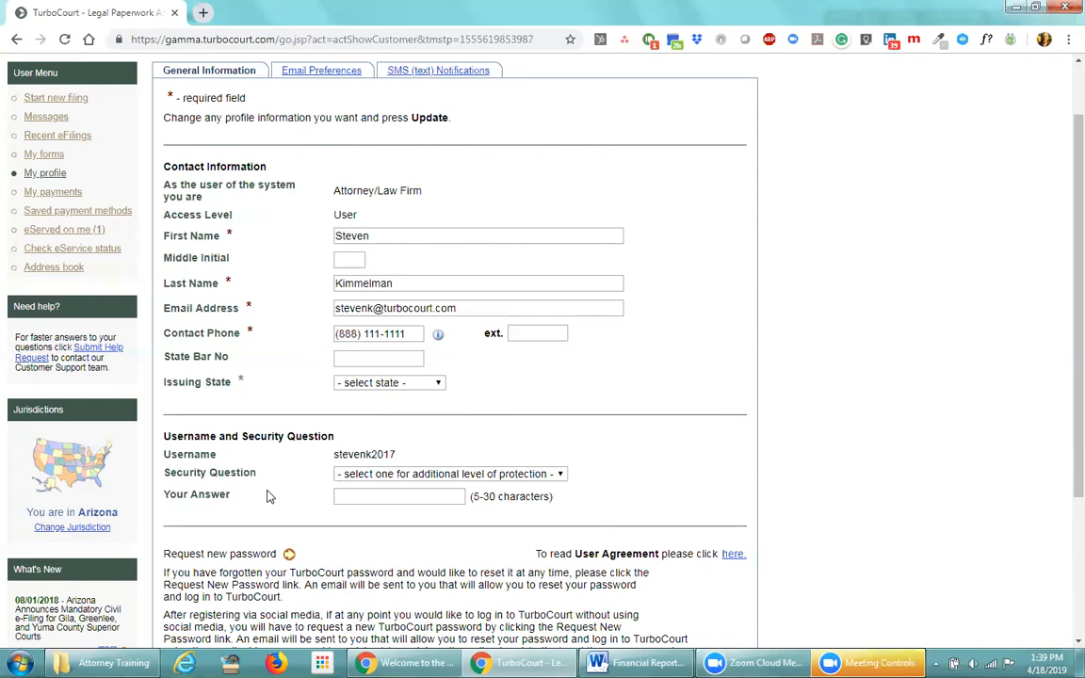
Set the security question to Other and enter the security answer
{"action": "left_click", "coordinate": [560, 474]}
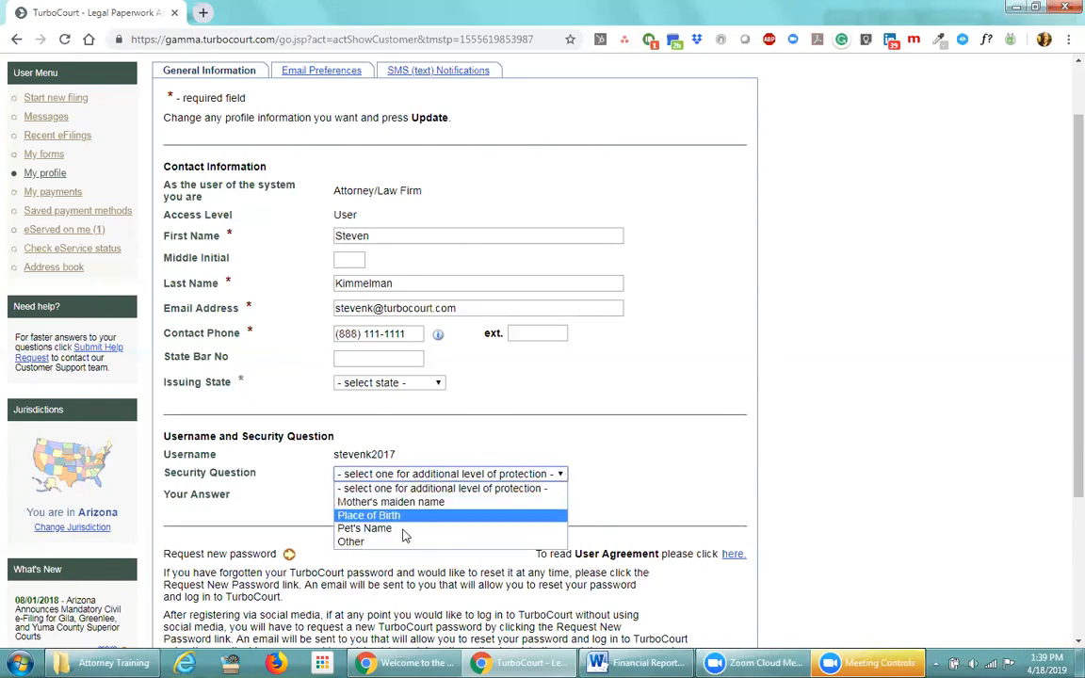
{"action": "left_click", "coordinate": [402, 542]}
{"action": "left_click", "coordinate": [400, 497]}
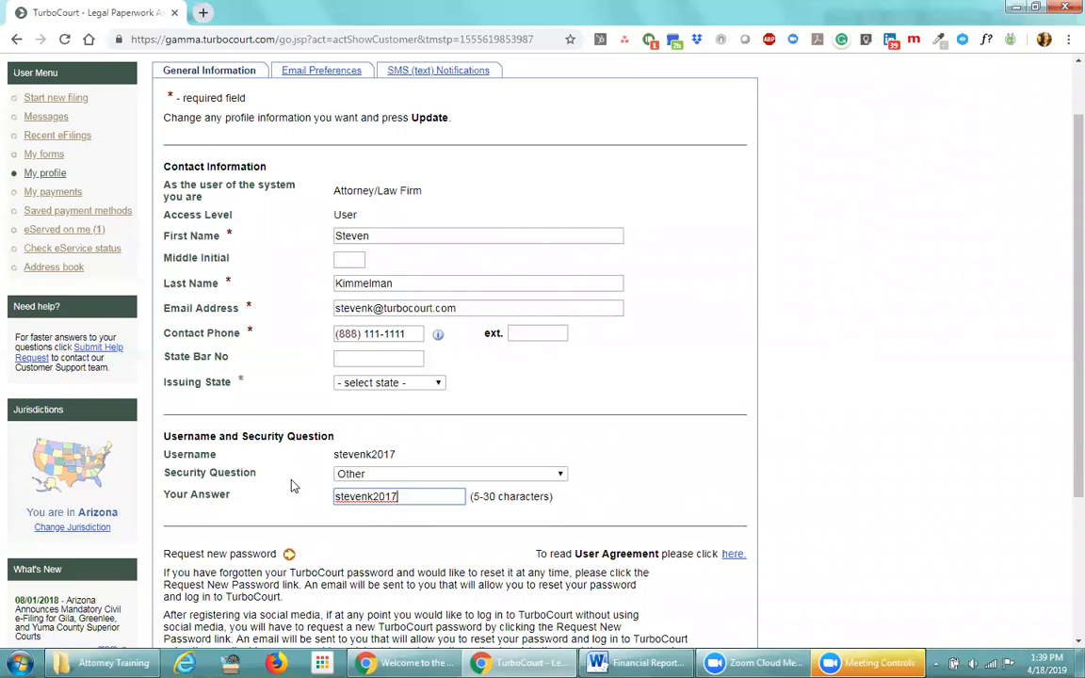
Save the profile with Update and reopen My profile
{"action": "scroll", "coordinate": [291, 484], "scroll_direction": "down", "scroll_amount": 2}
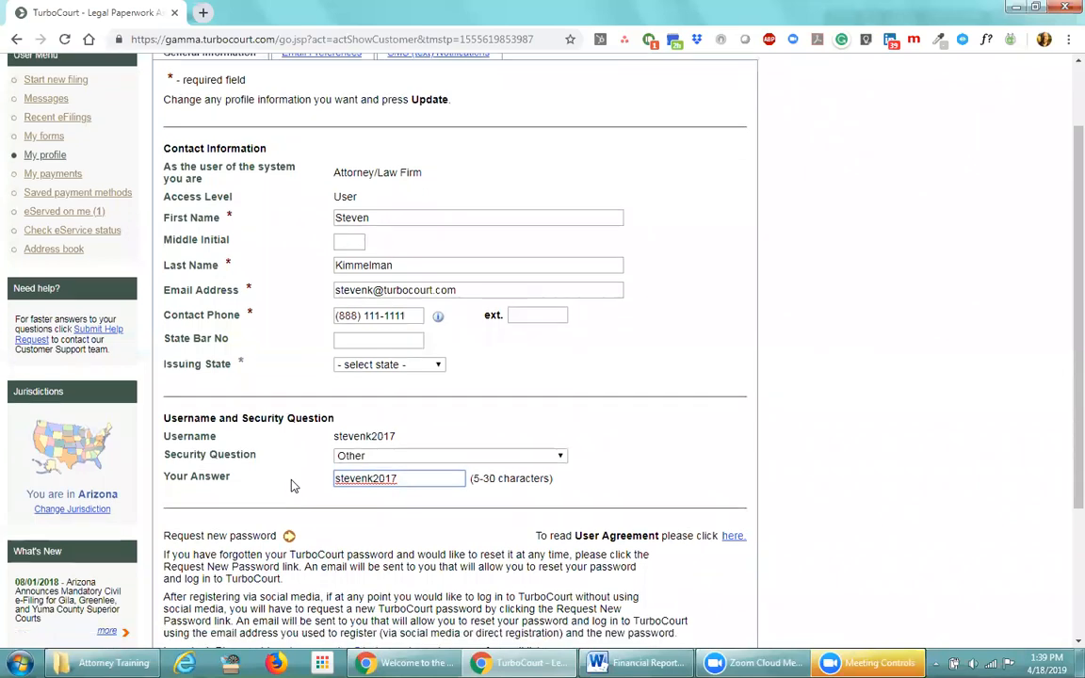
{"action": "scroll", "coordinate": [235, 527], "scroll_direction": "down", "scroll_amount": 2}
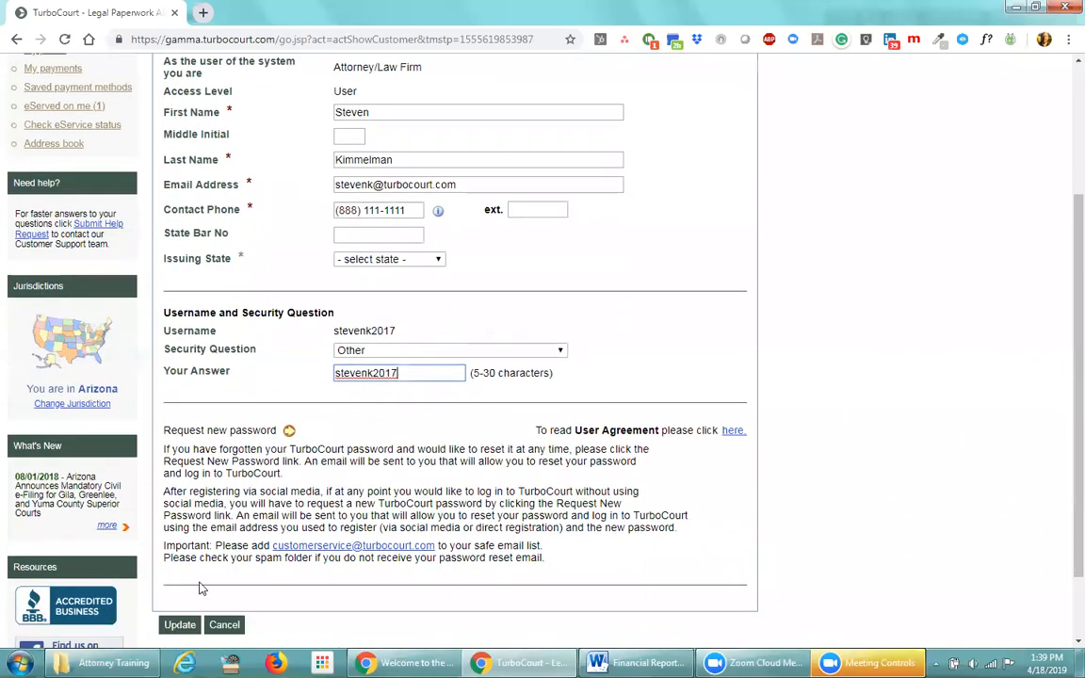
{"action": "left_click", "coordinate": [183, 605]}
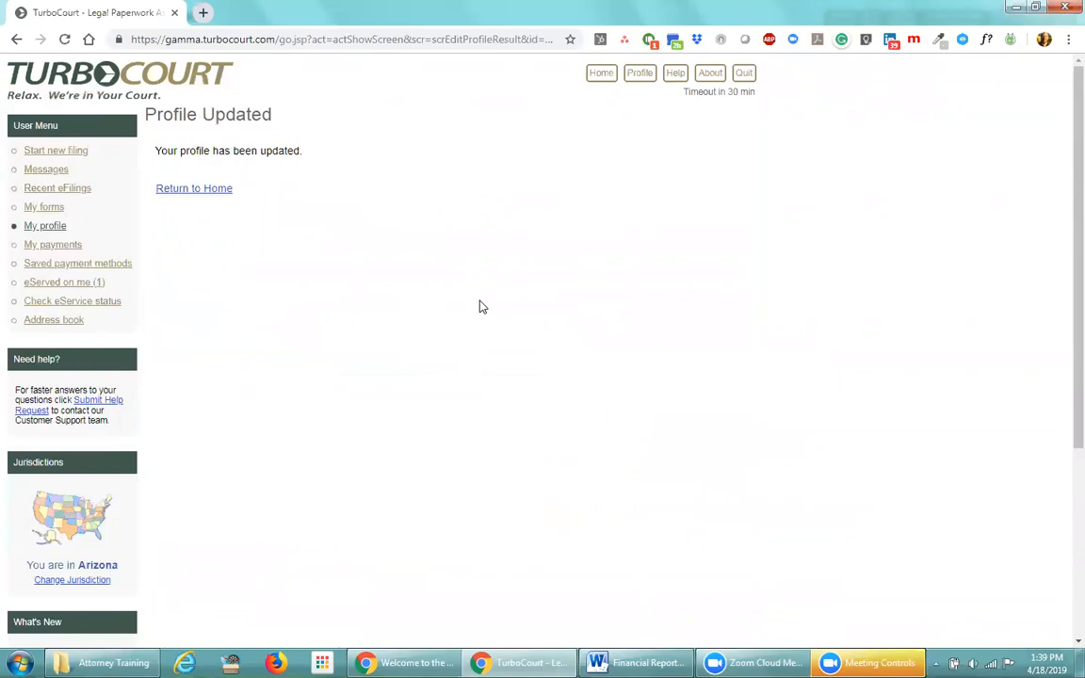
{"action": "left_click", "coordinate": [52, 229]}
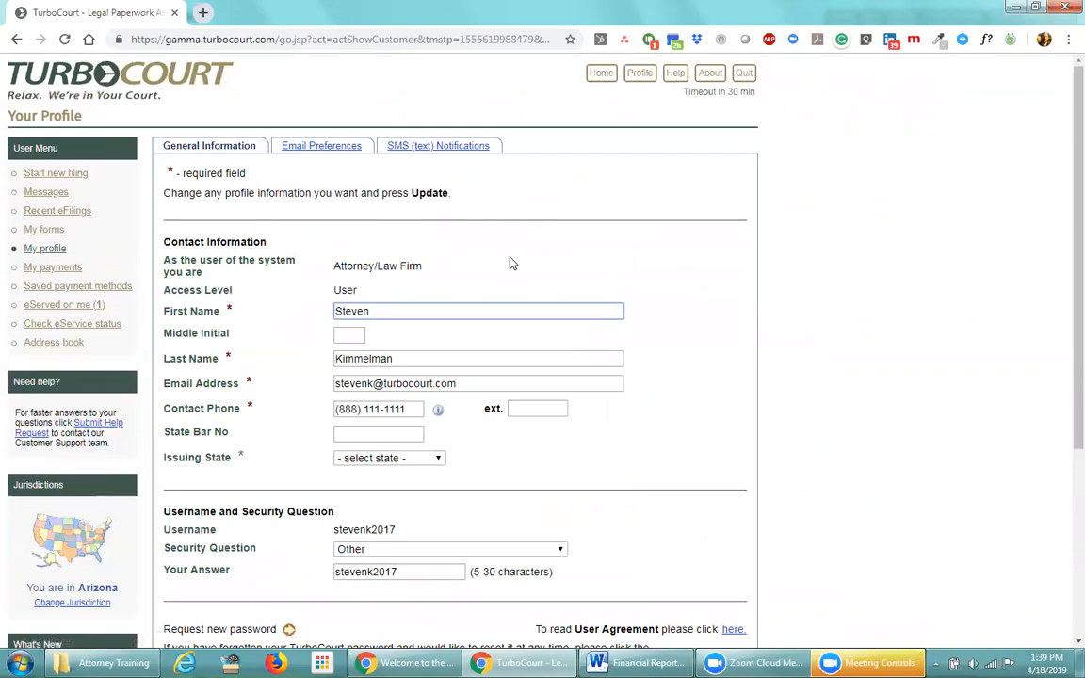
{"action": "scroll", "coordinate": [554, 412], "scroll_direction": "down", "scroll_amount": 1}
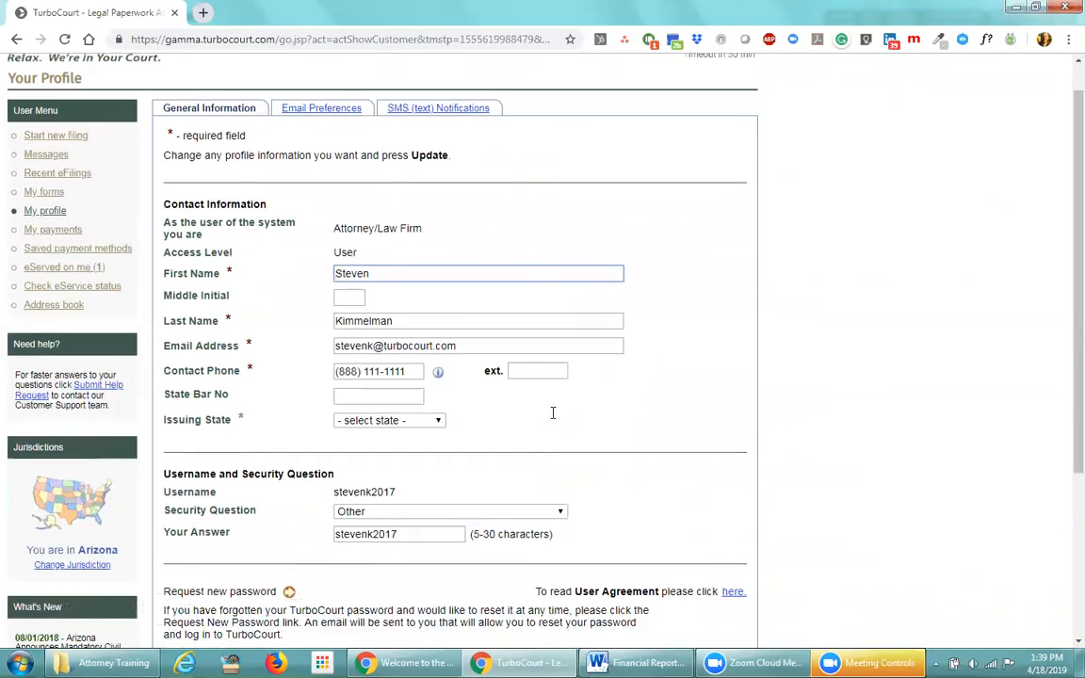
{"action": "scroll", "coordinate": [554, 420], "scroll_direction": "down", "scroll_amount": 1}
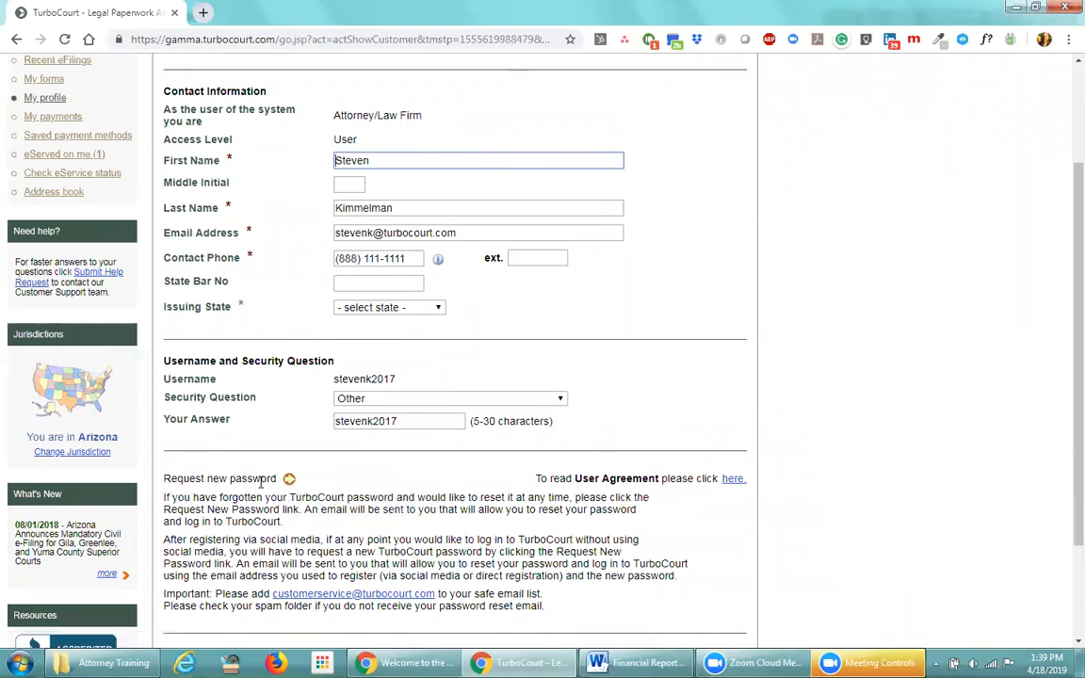
Request a password-reset email, then return to the profile page
{"action": "left_click", "coordinate": [289, 479]}
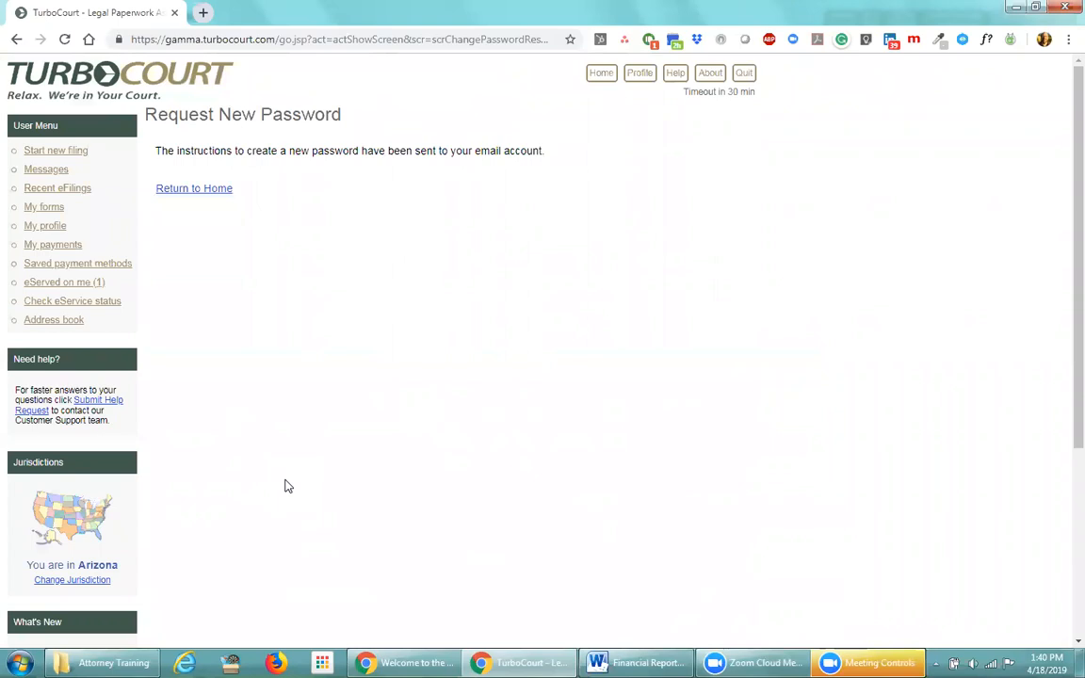
{"action": "left_click", "coordinate": [644, 77]}
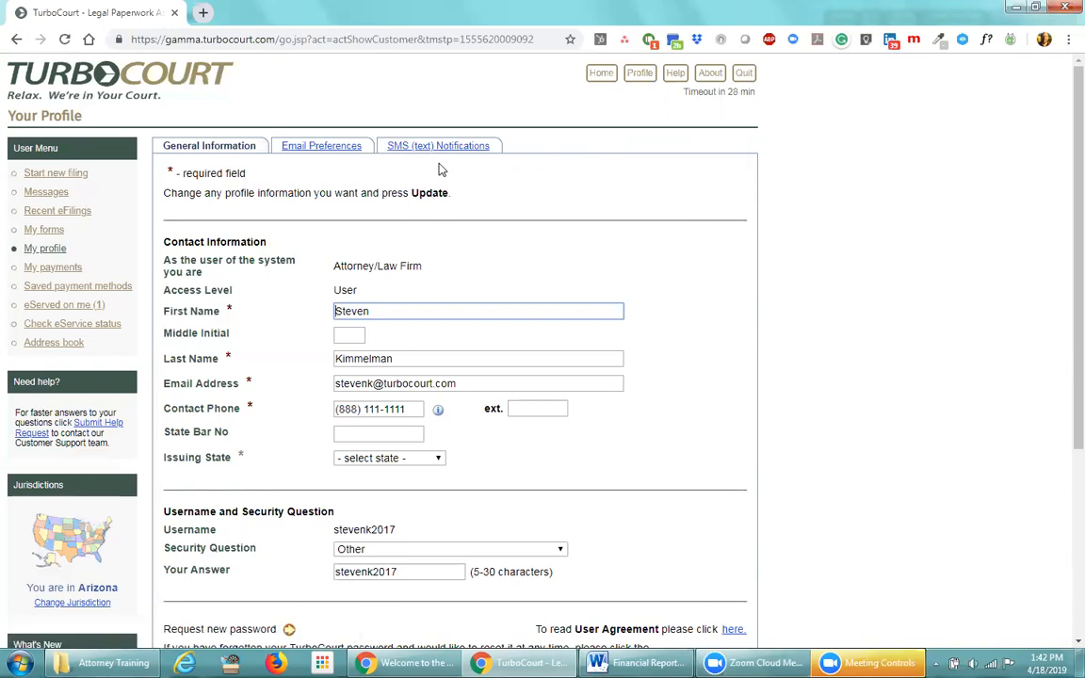
On the Email Preferences tab, select 'No emails at all' as the notification option
{"action": "left_click", "coordinate": [323, 149]}
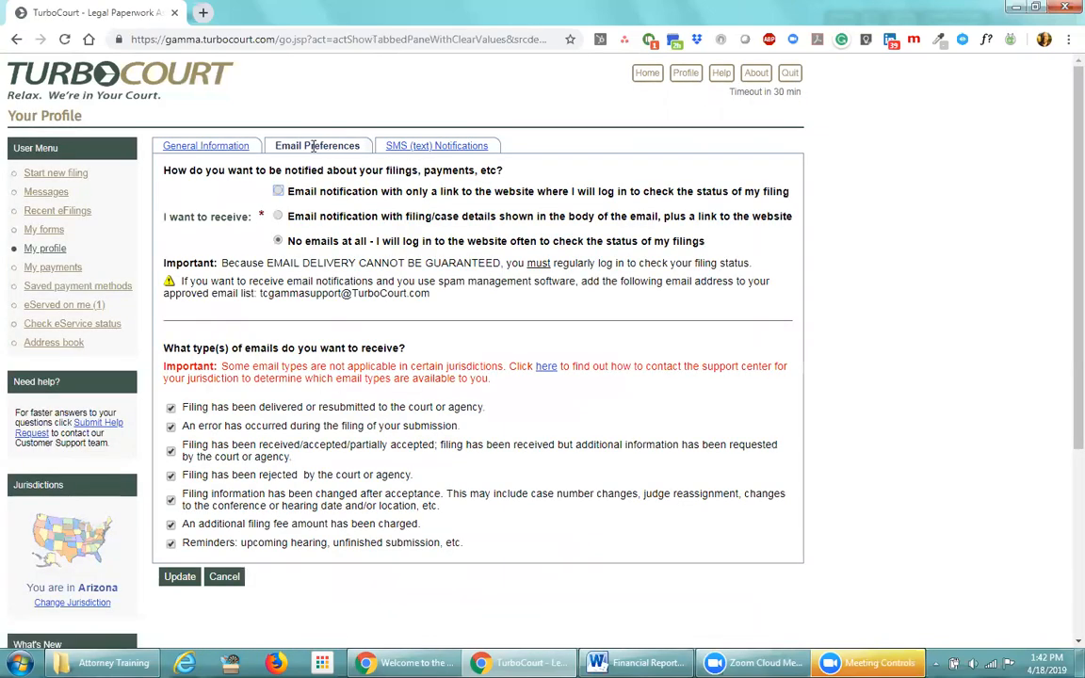
{"action": "left_click", "coordinate": [275, 241]}
{"action": "left_click", "coordinate": [277, 216]}
{"action": "left_click", "coordinate": [266, 244]}
Uncheck the five email types except errors and rejected filings, and choose emails with filing details
{"action": "left_click", "coordinate": [170, 544]}
{"action": "left_click", "coordinate": [170, 523]}
{"action": "left_click", "coordinate": [171, 499]}
{"action": "left_click", "coordinate": [171, 451]}
{"action": "left_click", "coordinate": [171, 408]}
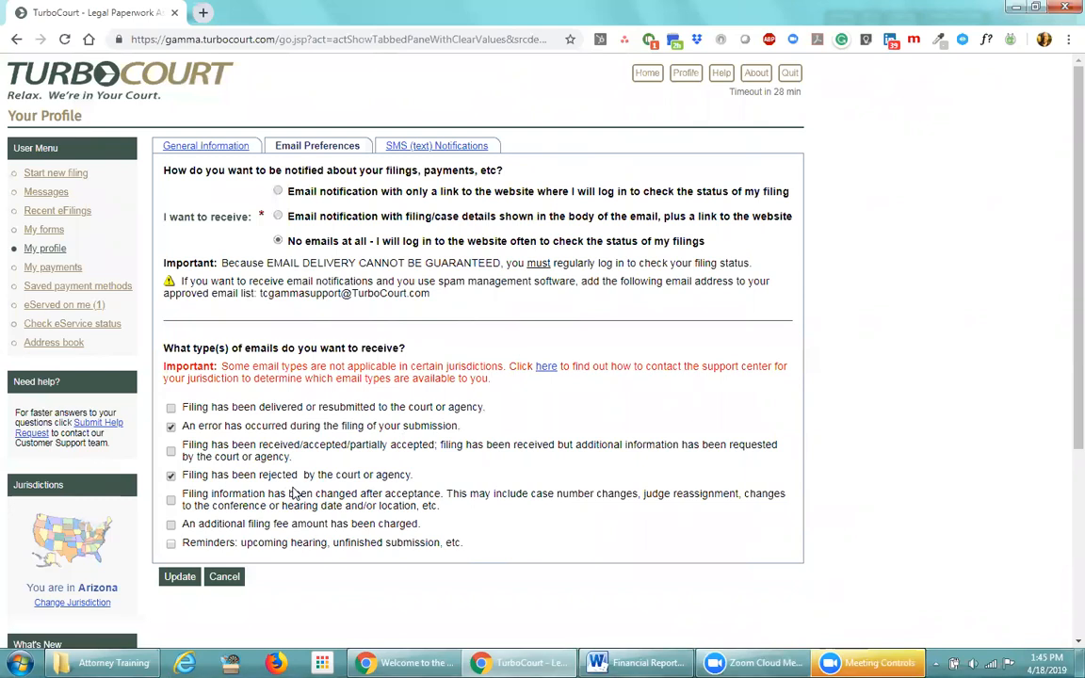
{"action": "left_click", "coordinate": [277, 216]}
Save the email preferences and view the SMS (text) Notifications settings
{"action": "left_click", "coordinate": [179, 576]}
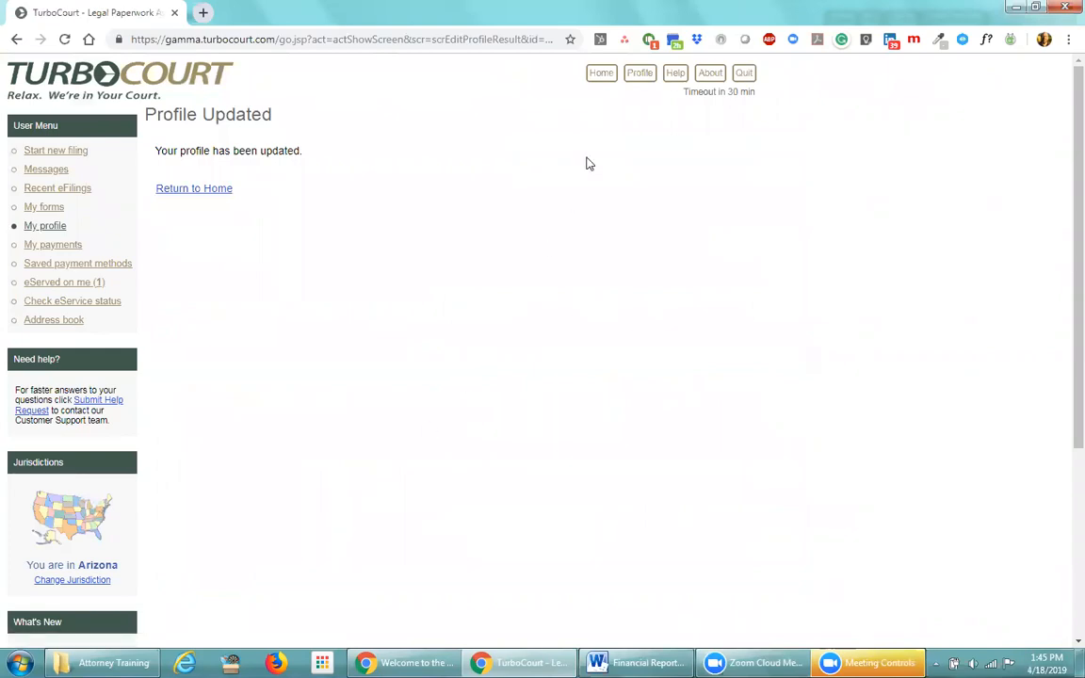
{"action": "left_click", "coordinate": [638, 72]}
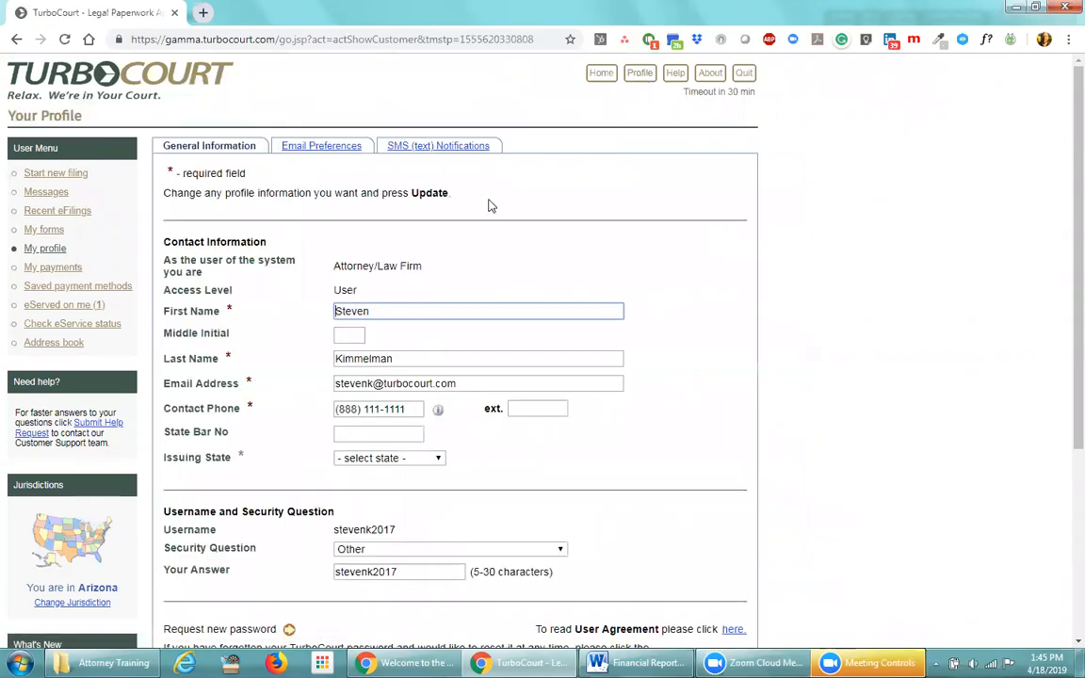
{"action": "left_click", "coordinate": [453, 147]}
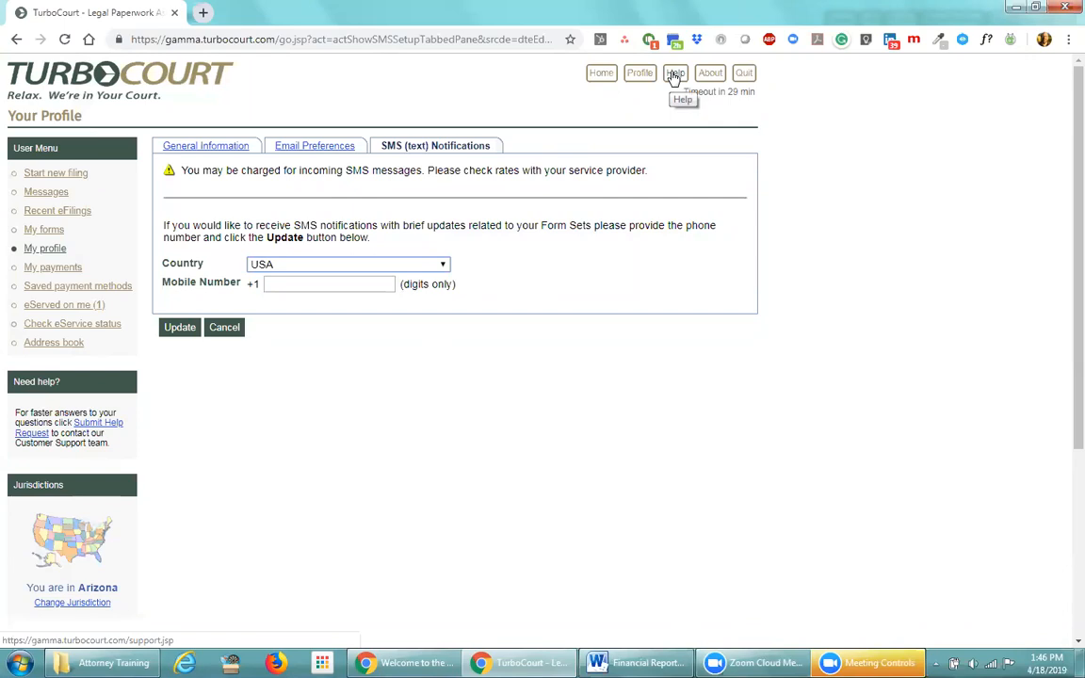
Go from Help's FAQ page to the Contact Us support page
{"action": "left_click", "coordinate": [676, 82]}
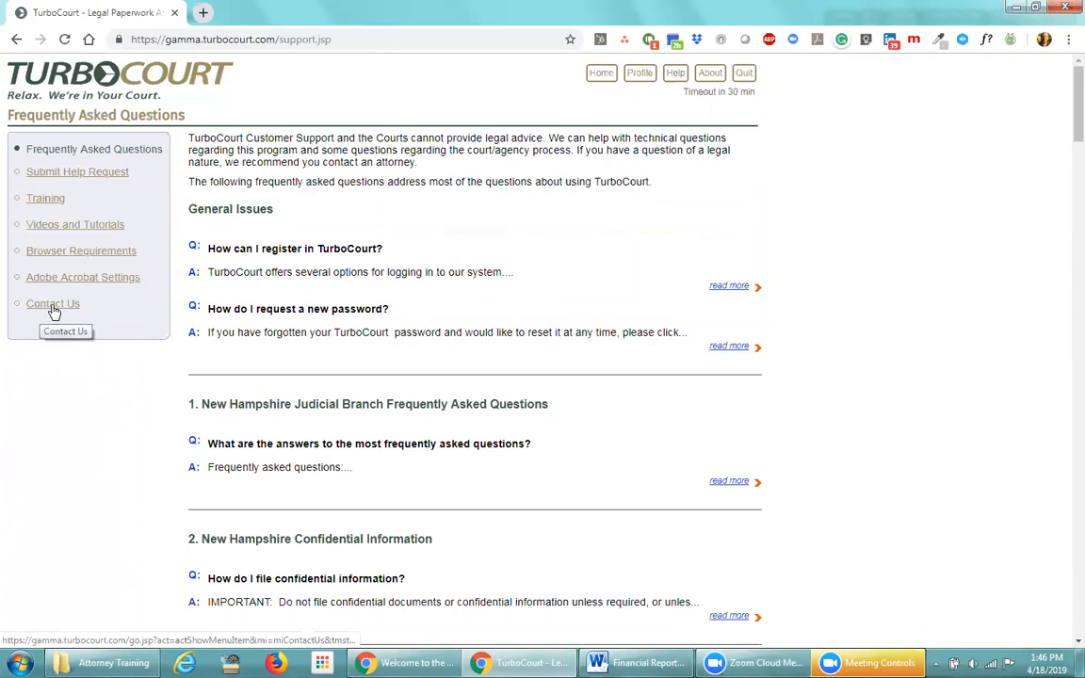
{"action": "left_click", "coordinate": [54, 306]}
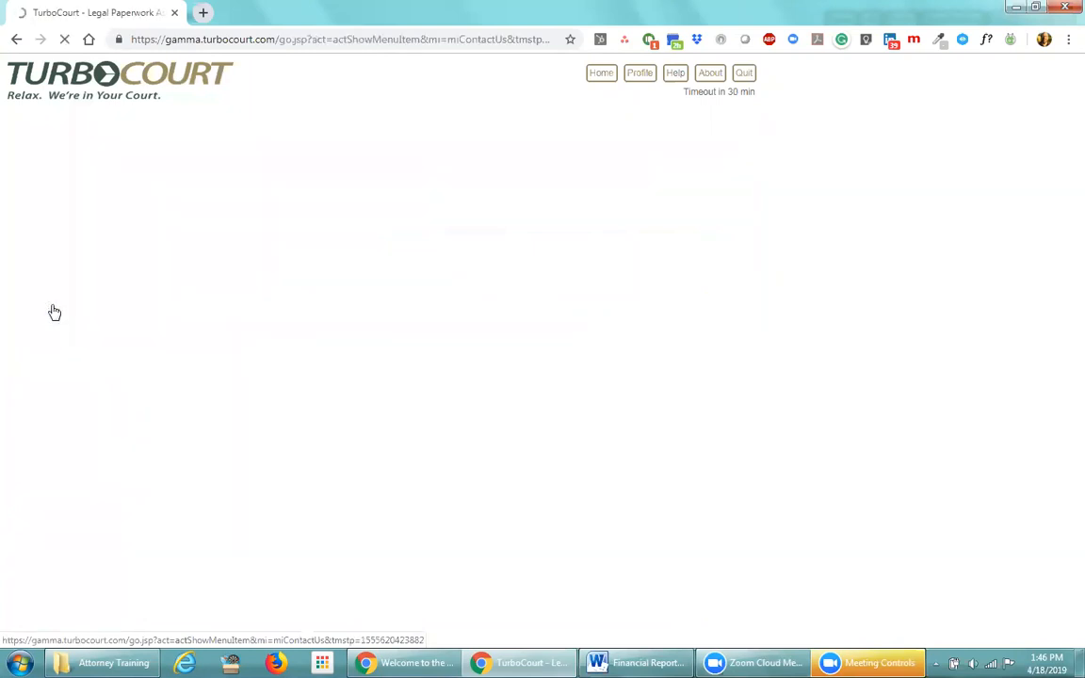
Review the Support for Arizona Courts heading and Support Center phone details, then return Home
{"action": "left_click_drag", "start_coordinate": [184, 317], "coordinate": [329, 321]}
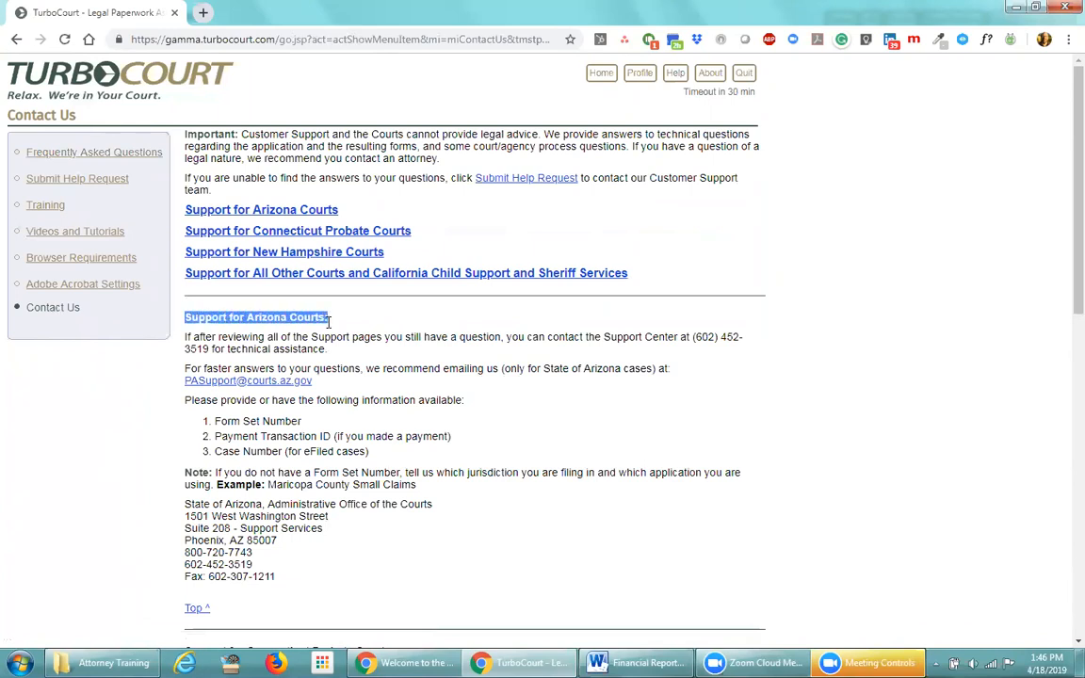
{"action": "left_click", "coordinate": [345, 320]}
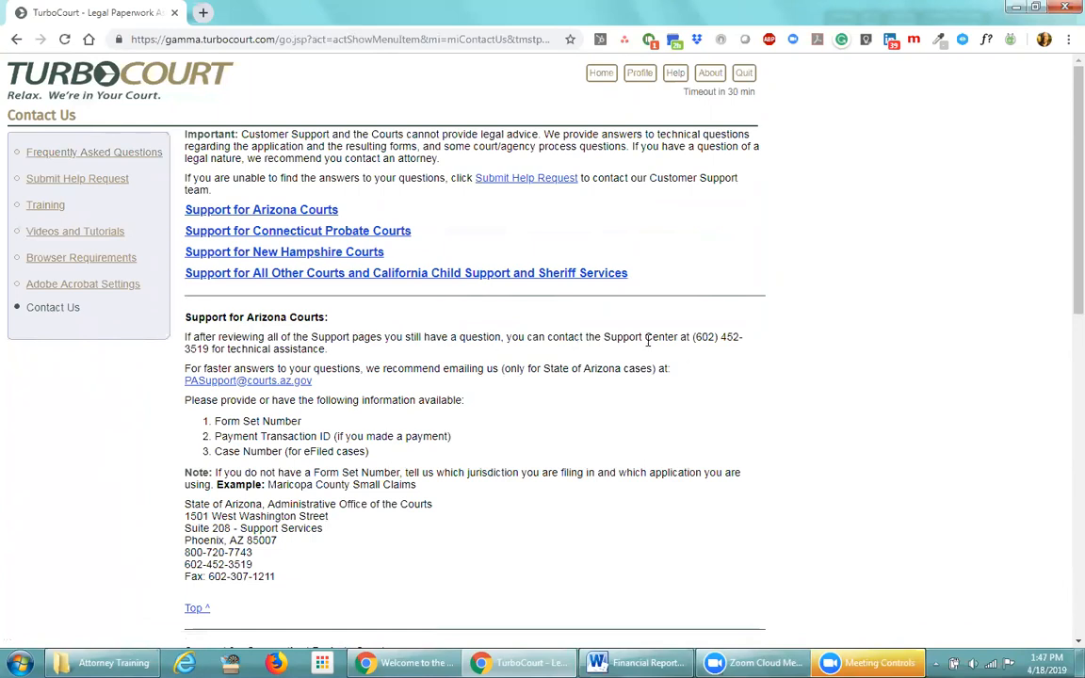
{"action": "left_click_drag", "start_coordinate": [603, 336], "coordinate": [569, 354]}
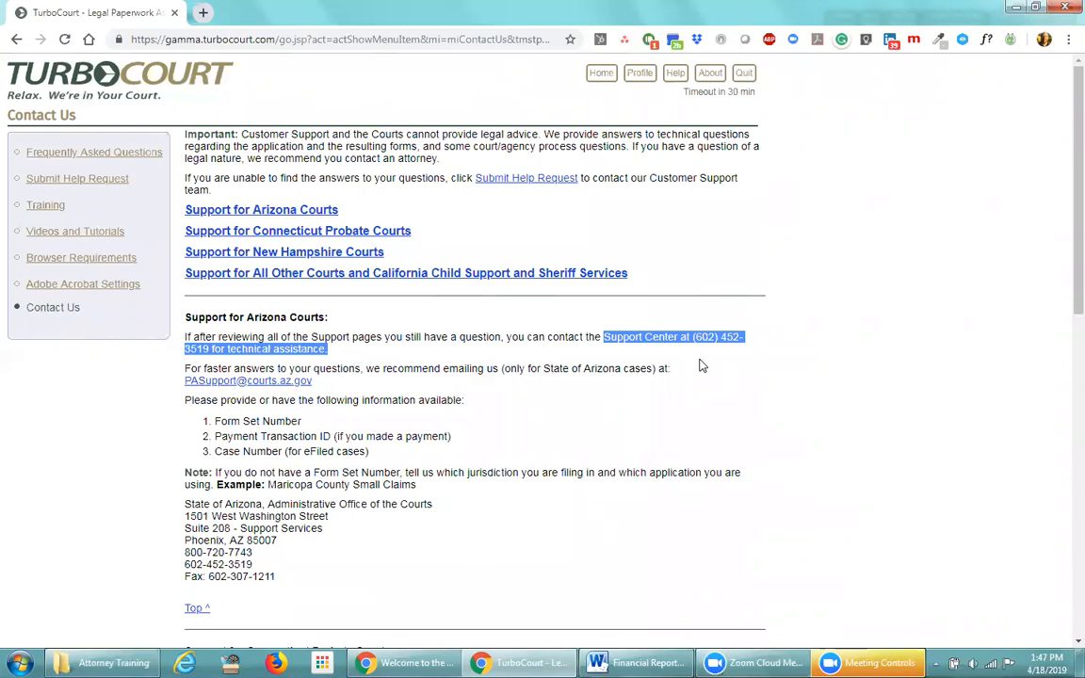
{"action": "left_click", "coordinate": [699, 365]}
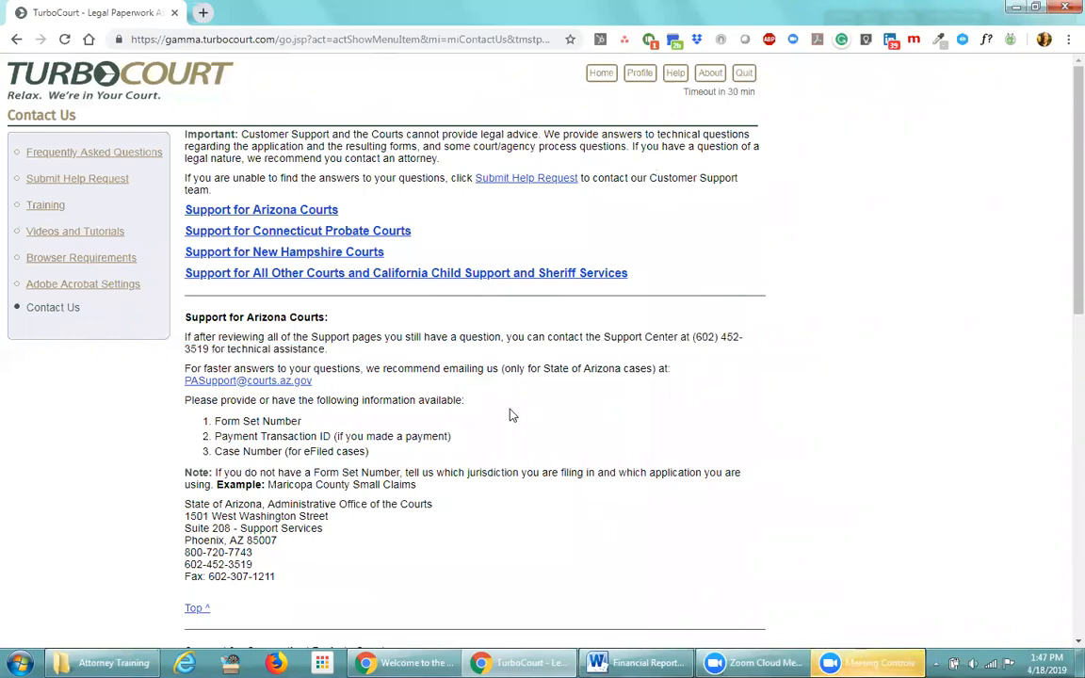
{"action": "left_click", "coordinate": [600, 73]}
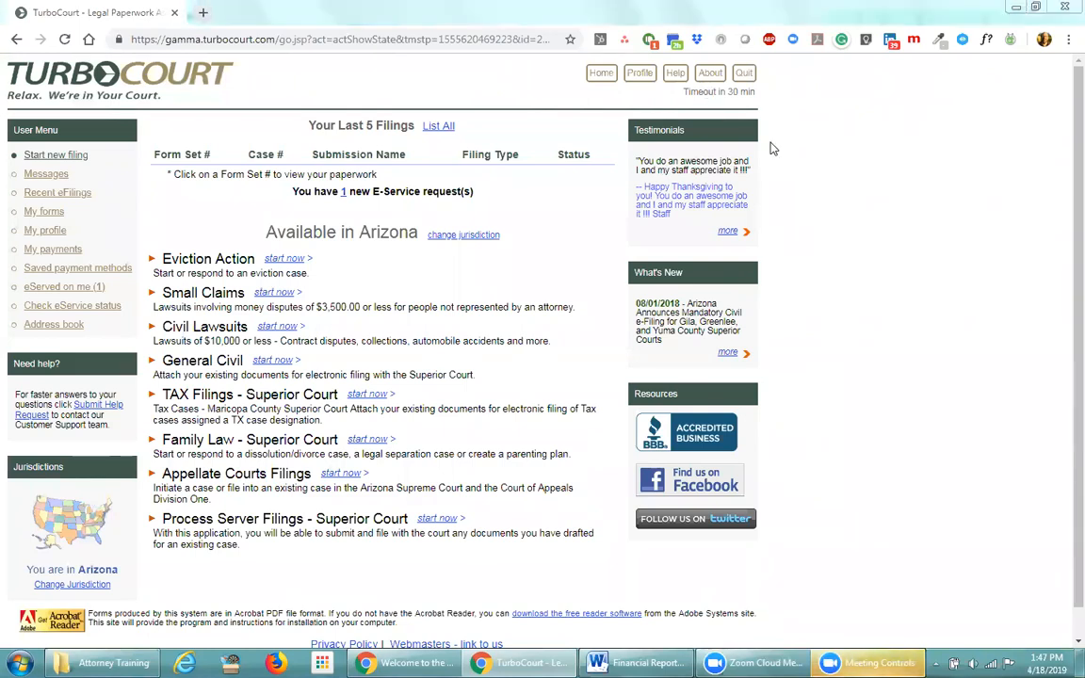
Quit the session, start a new one, and log in with another account's username and password
{"action": "left_click", "coordinate": [745, 75]}
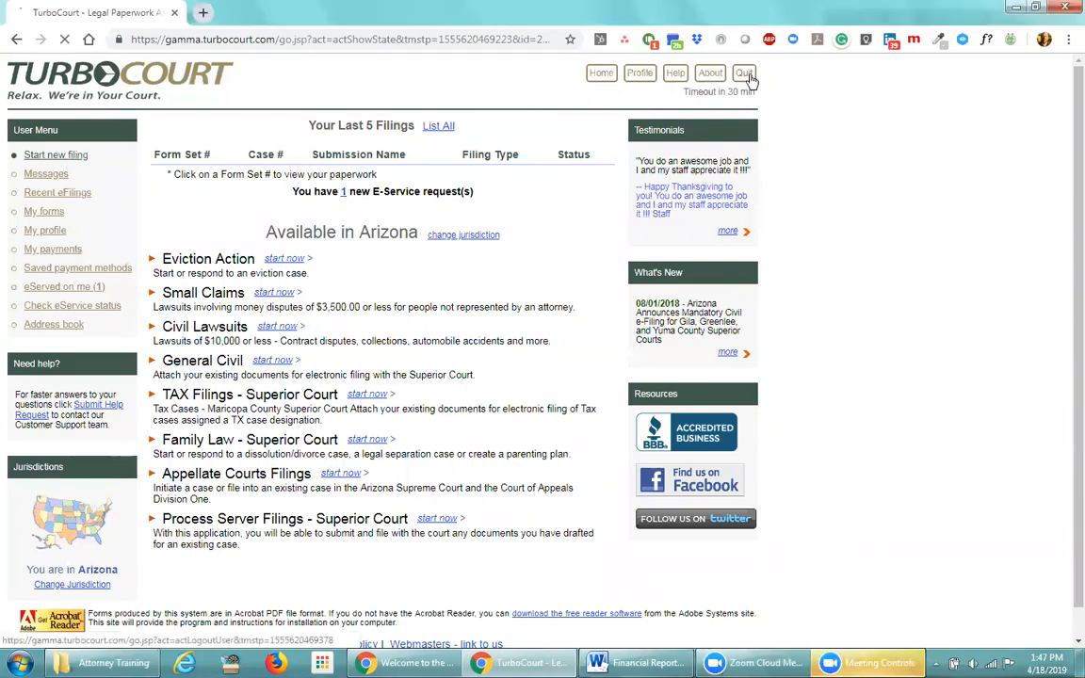
{"action": "left_click", "coordinate": [139, 235]}
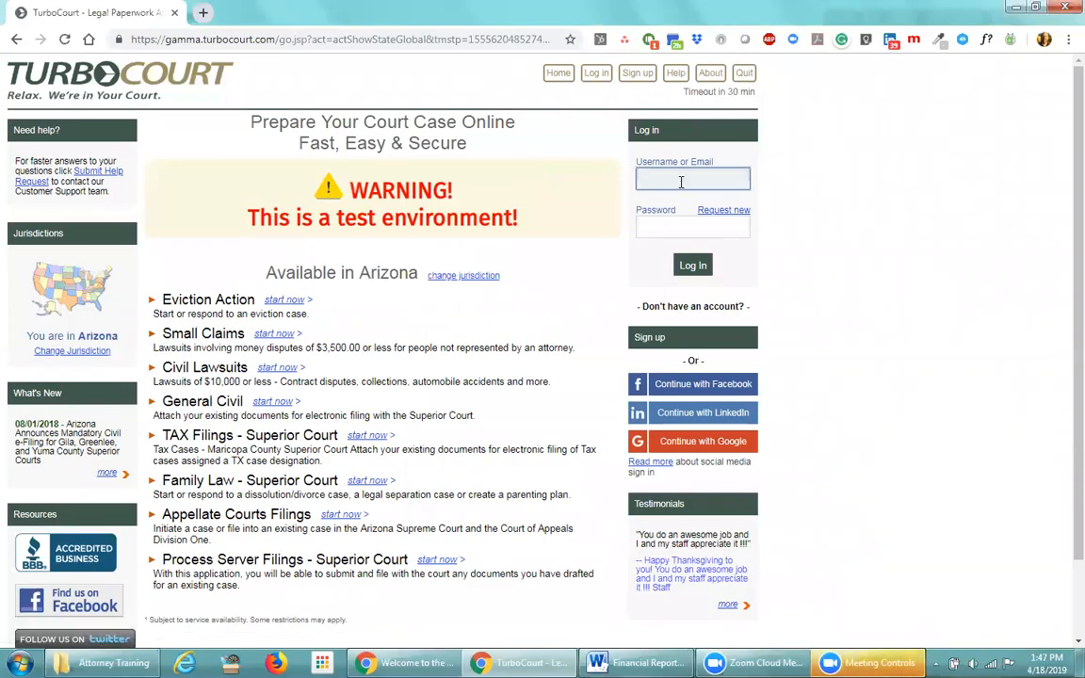
{"action": "type", "text": "karinad"}
{"action": "key", "text": "Tab"}
{"action": "type", "text": "•••••••••••"}
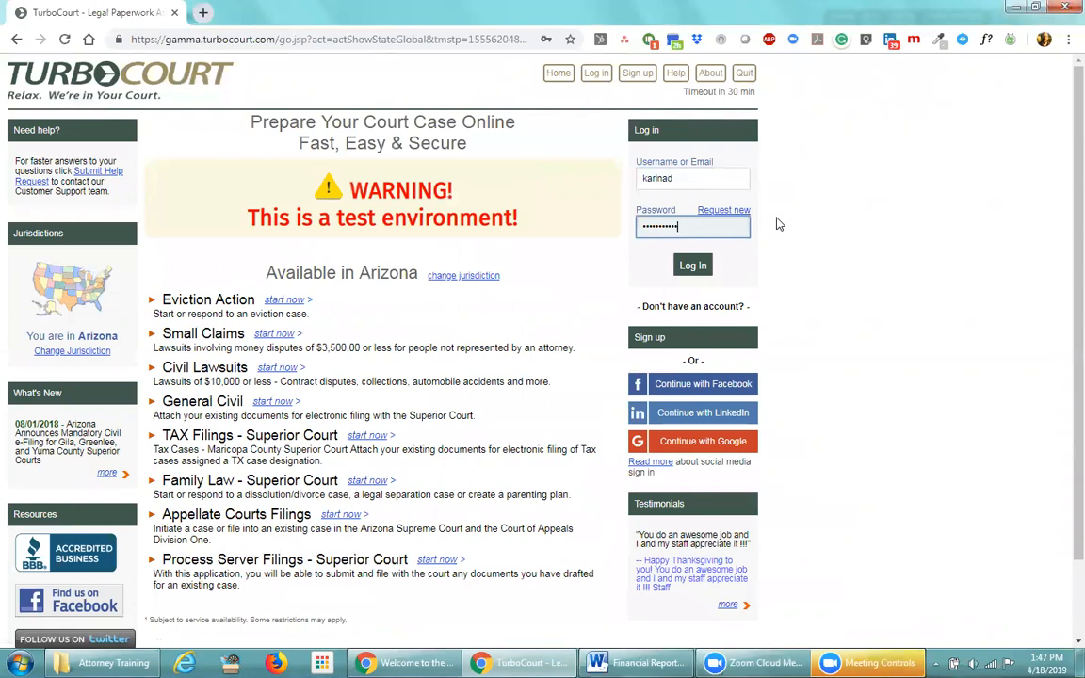
{"action": "left_click", "coordinate": [692, 265]}
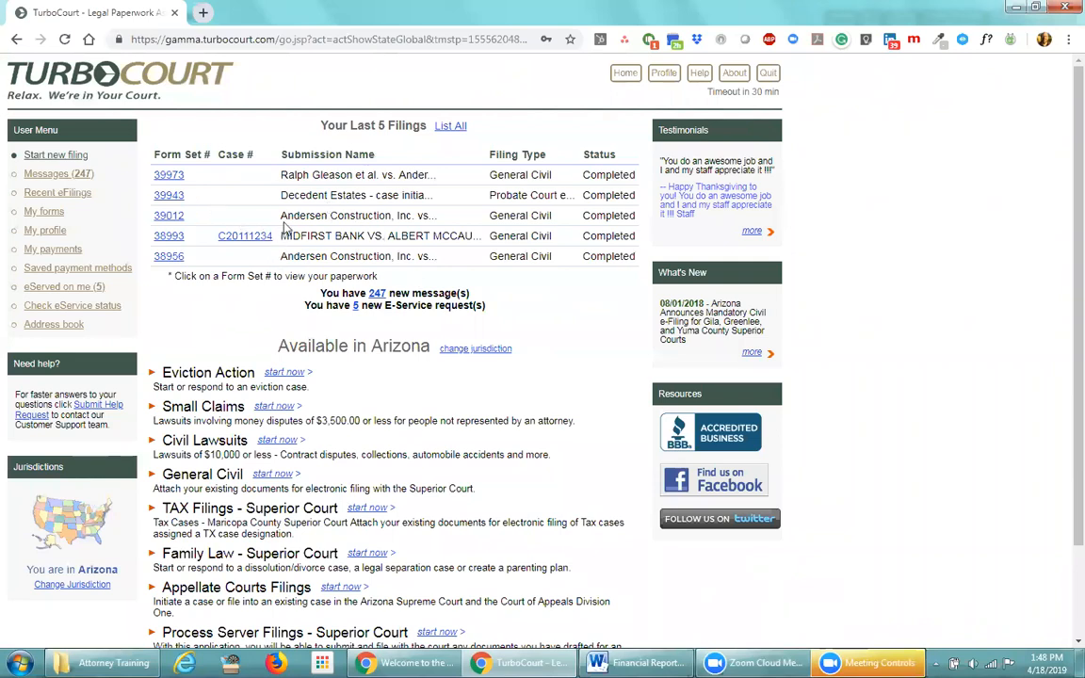
{"action": "left_click_drag", "start_coordinate": [281, 216], "coordinate": [349, 215]}
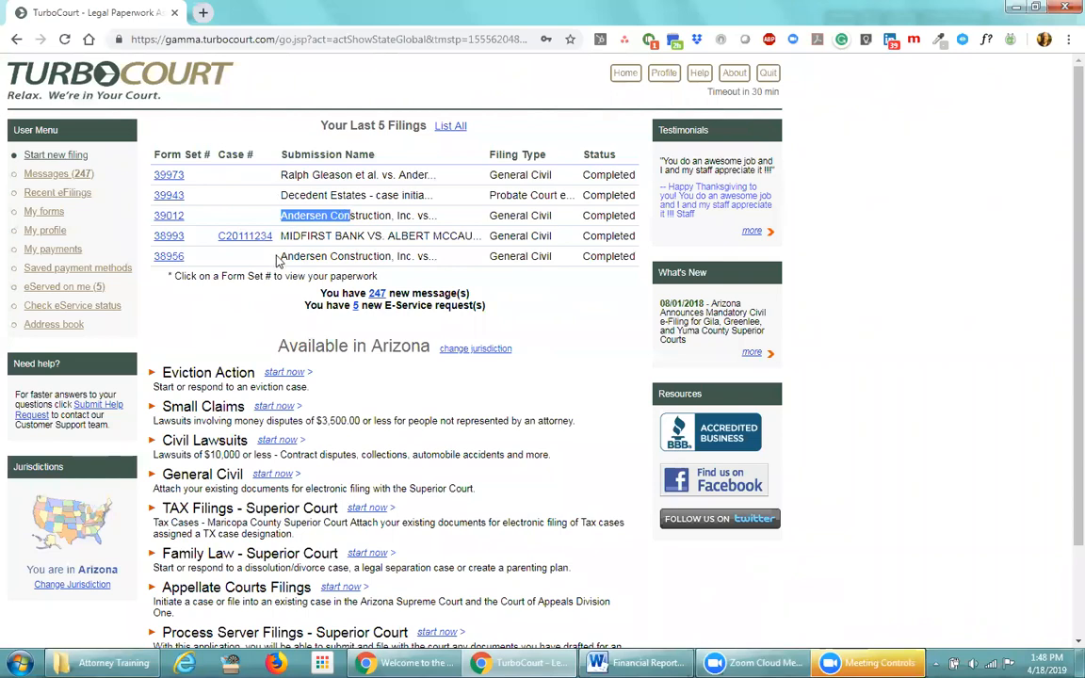
{"action": "left_click_drag", "start_coordinate": [281, 256], "coordinate": [360, 257]}
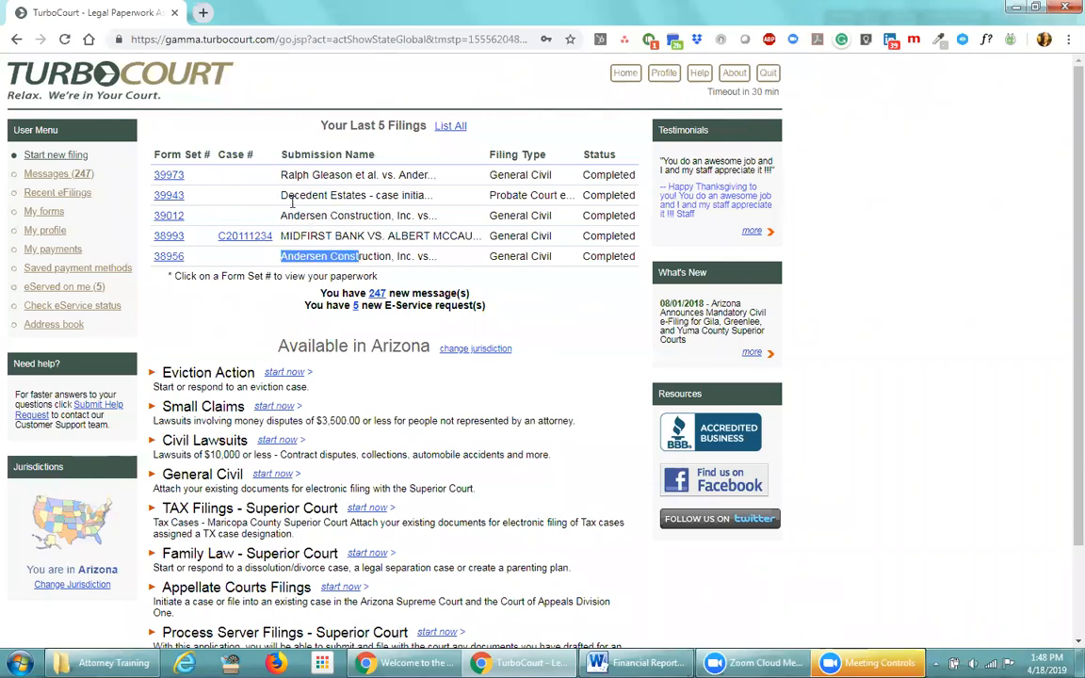
{"action": "left_click", "coordinate": [250, 313]}
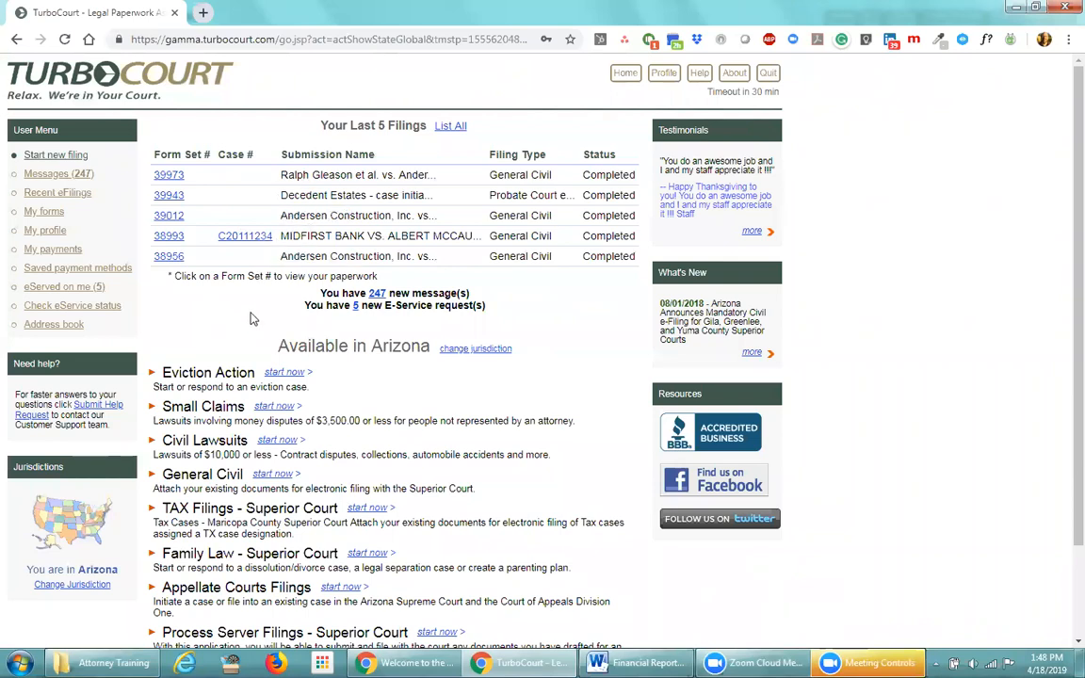
{"action": "left_click_drag", "start_coordinate": [141, 140], "coordinate": [212, 163]}
{"action": "left_click", "coordinate": [192, 132]}
{"action": "left_click_drag", "start_coordinate": [356, 275], "coordinate": [473, 296]}
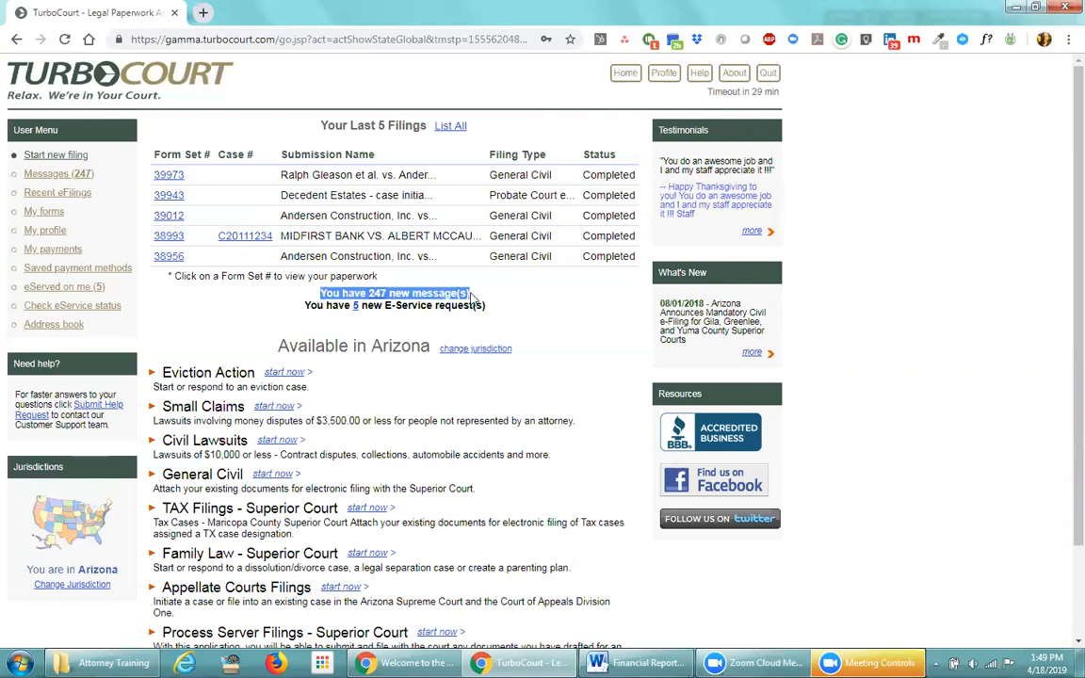
{"action": "left_click", "coordinate": [417, 326]}
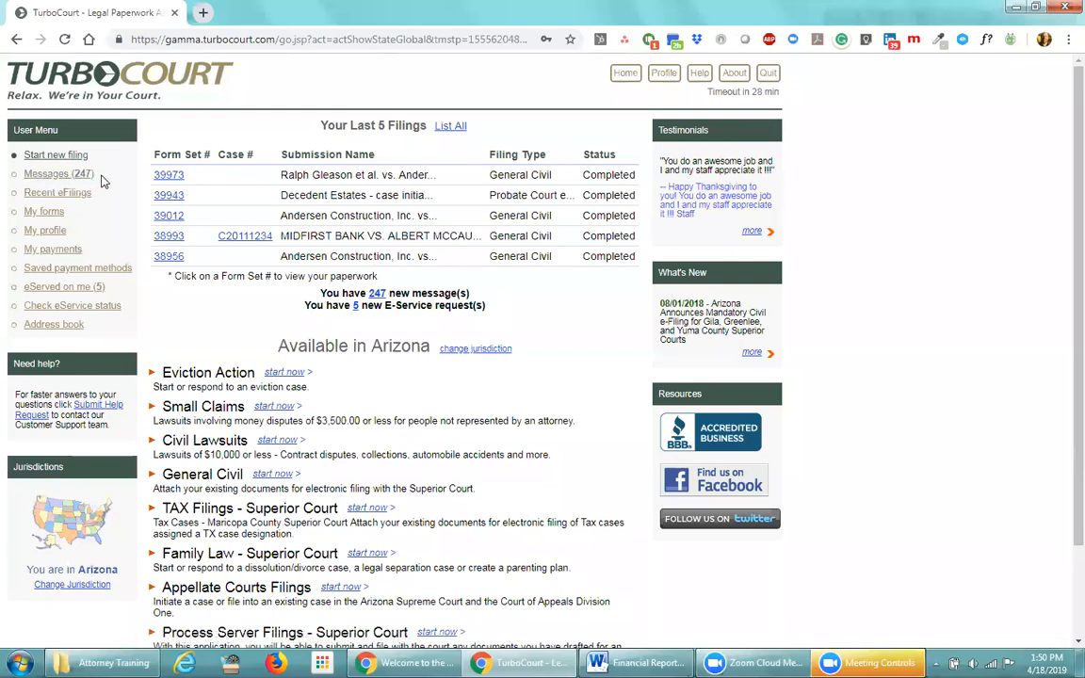
{"action": "left_click", "coordinate": [377, 295]}
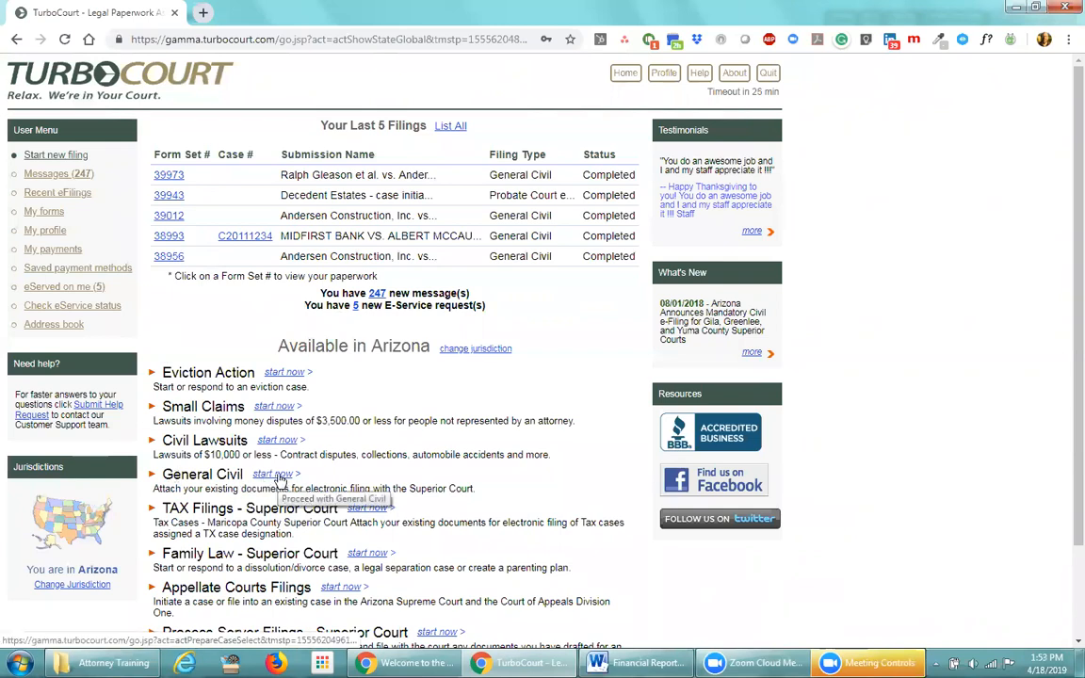
Start a new General Civil filing and glance at the Where to file county list without choosing
{"action": "left_click", "coordinate": [278, 476]}
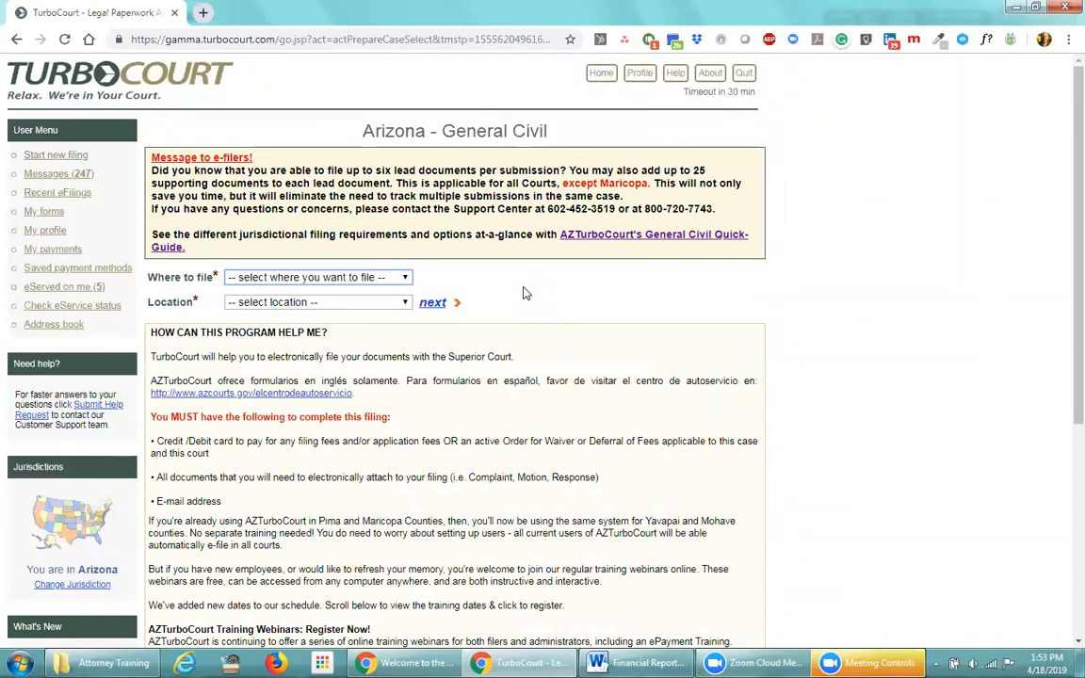
{"action": "left_click", "coordinate": [408, 279]}
{"action": "left_click", "coordinate": [410, 280]}
Set Where to file to Yavapai and Location to Superior Court - Prescott, then continue
{"action": "left_click", "coordinate": [407, 279]}
{"action": "left_click", "coordinate": [283, 439]}
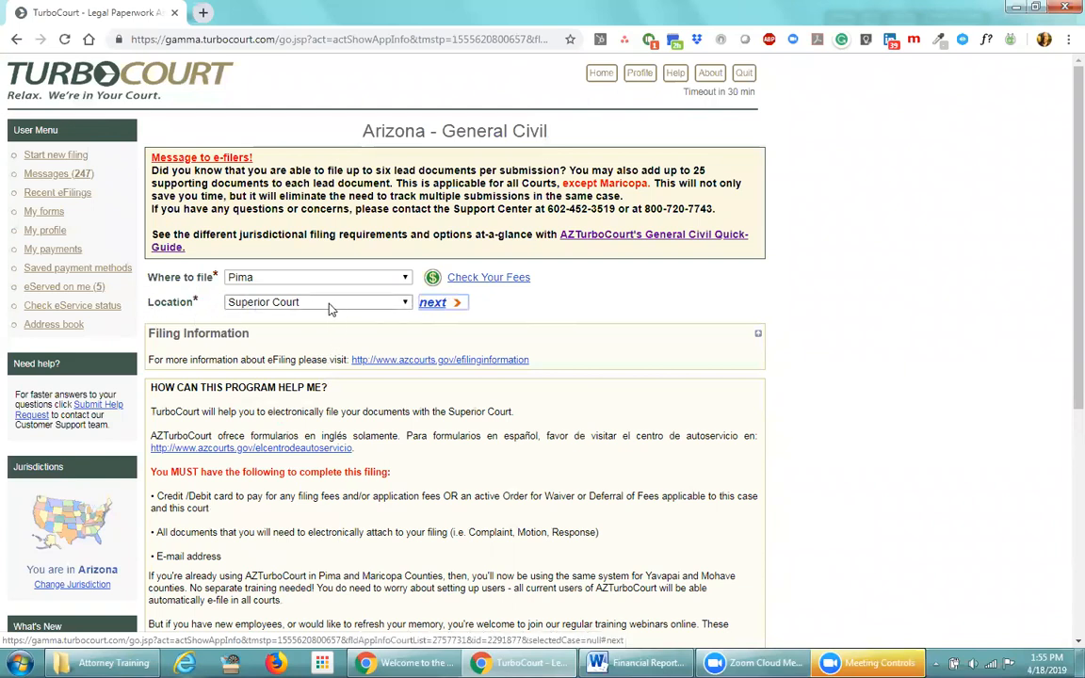
{"action": "left_click", "coordinate": [386, 305]}
{"action": "left_click", "coordinate": [334, 310]}
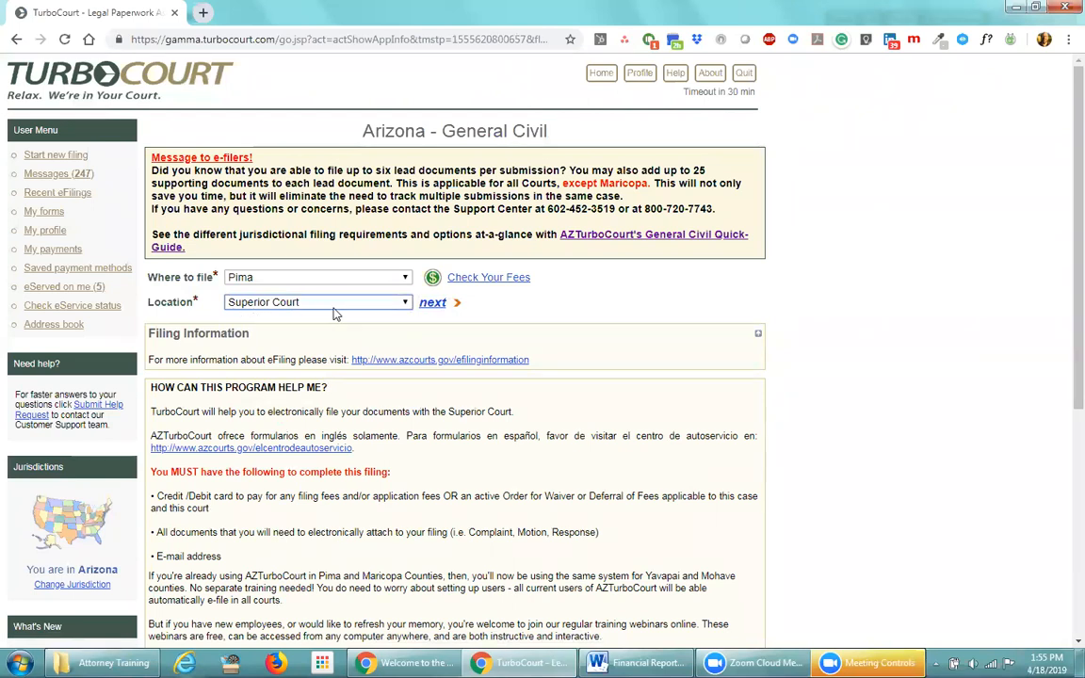
{"action": "left_click", "coordinate": [316, 278]}
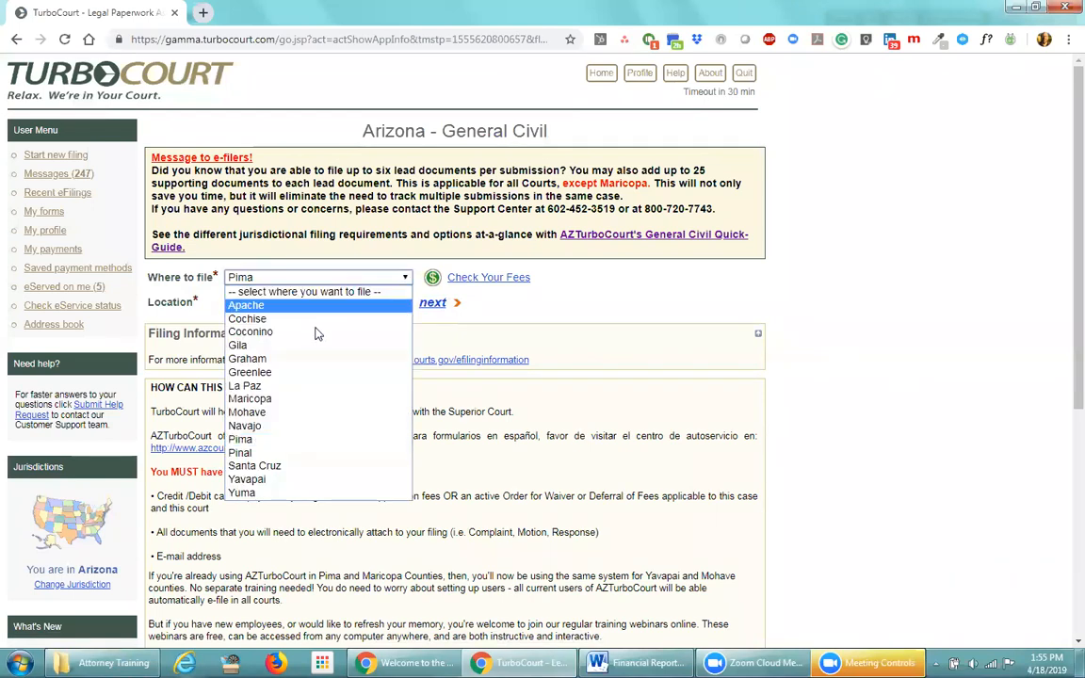
{"action": "left_click", "coordinate": [249, 478]}
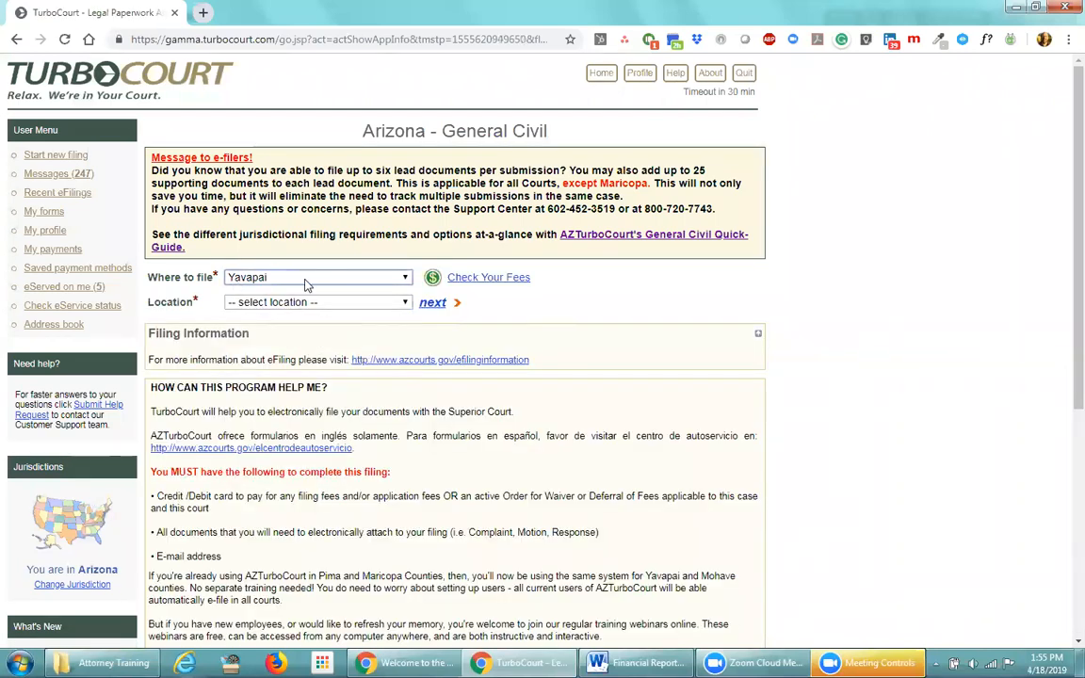
{"action": "left_click", "coordinate": [407, 303]}
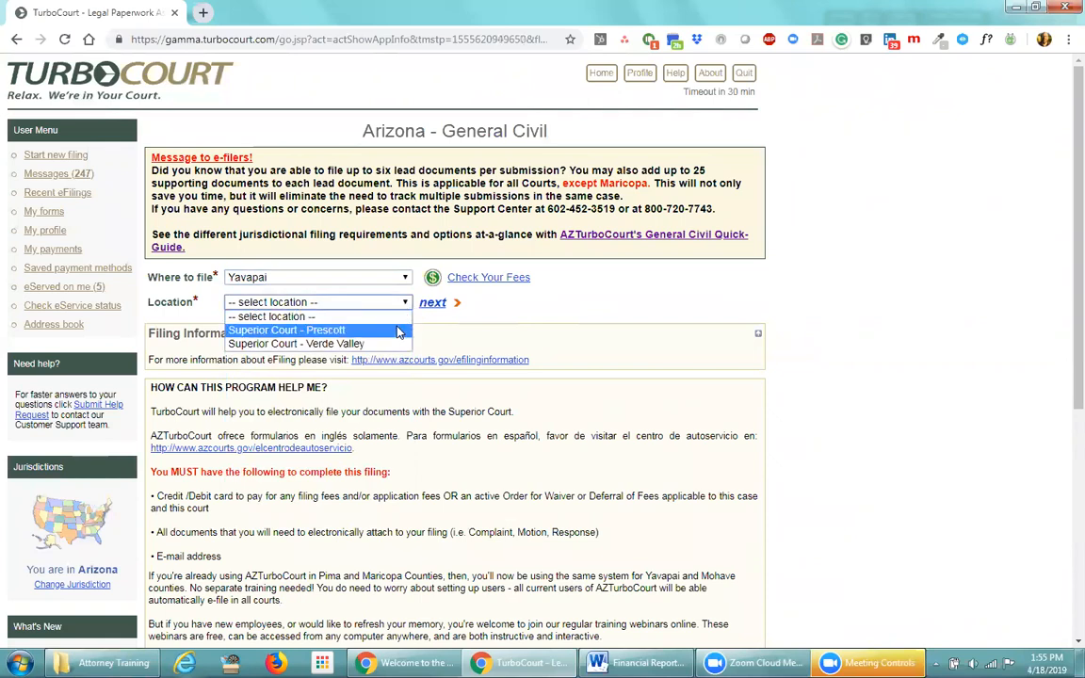
{"action": "left_click", "coordinate": [399, 331]}
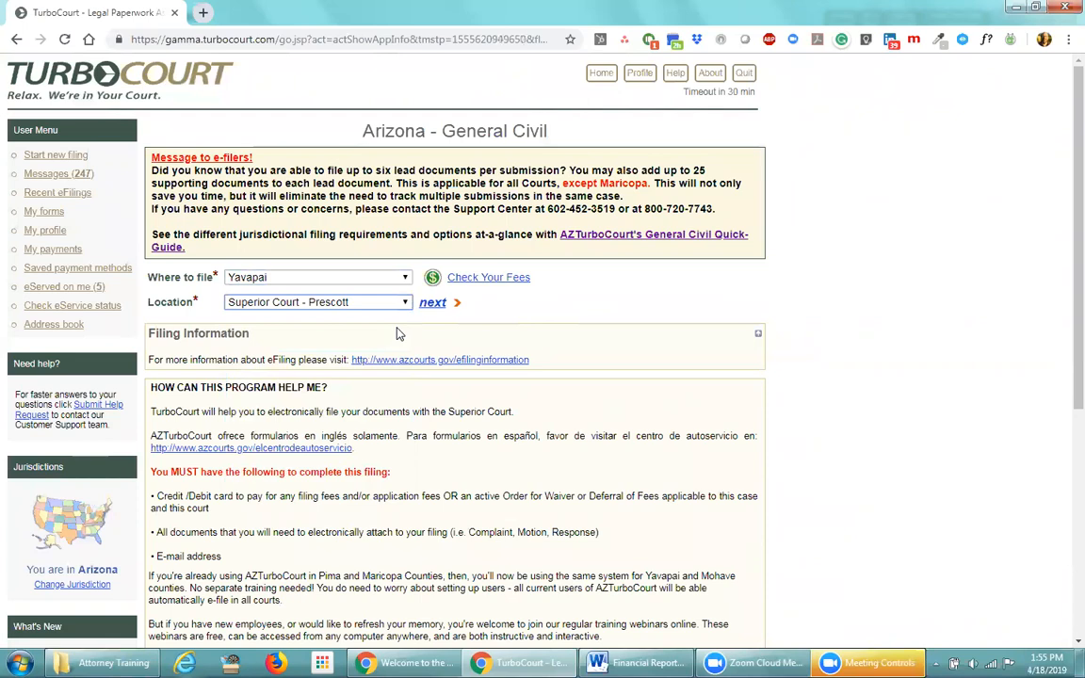
{"action": "left_click", "coordinate": [433, 305]}
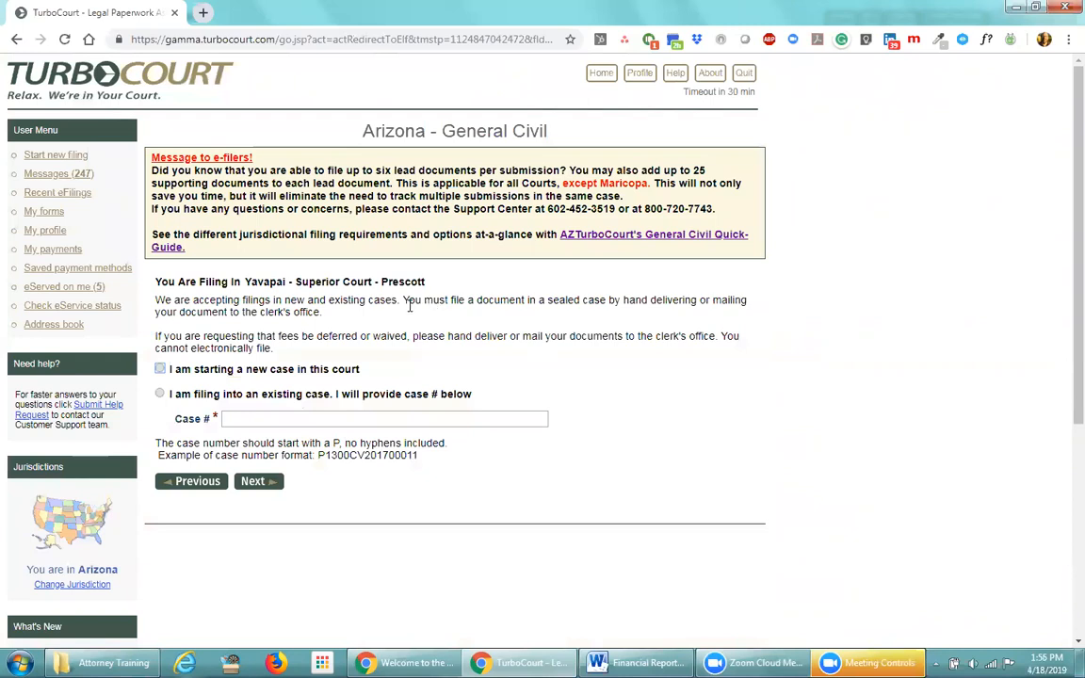
Choose 'I am starting a new case in this court' and bring up the General Civil Quick-Guide
{"action": "left_click", "coordinate": [160, 369]}
{"action": "left_click", "coordinate": [653, 235]}
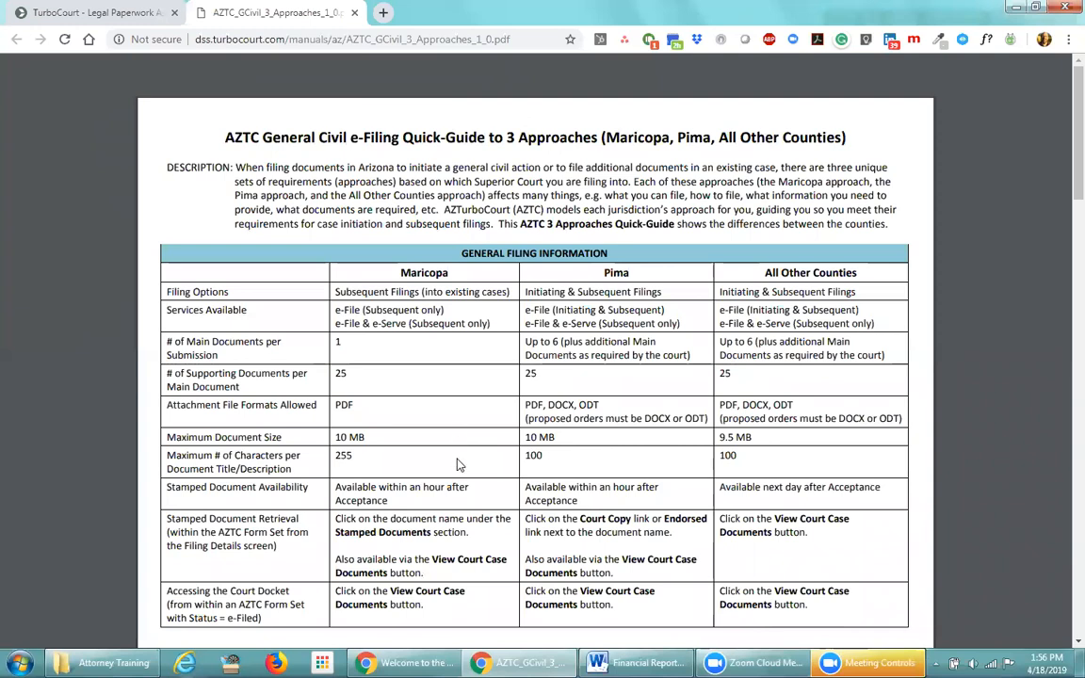
Check Pima's 10 MB document size limit, then review the General Filing, Case Initiation and Subsequent Filings tables
{"action": "left_click_drag", "start_coordinate": [558, 438], "coordinate": [526, 438]}
{"action": "left_click", "coordinate": [601, 436]}
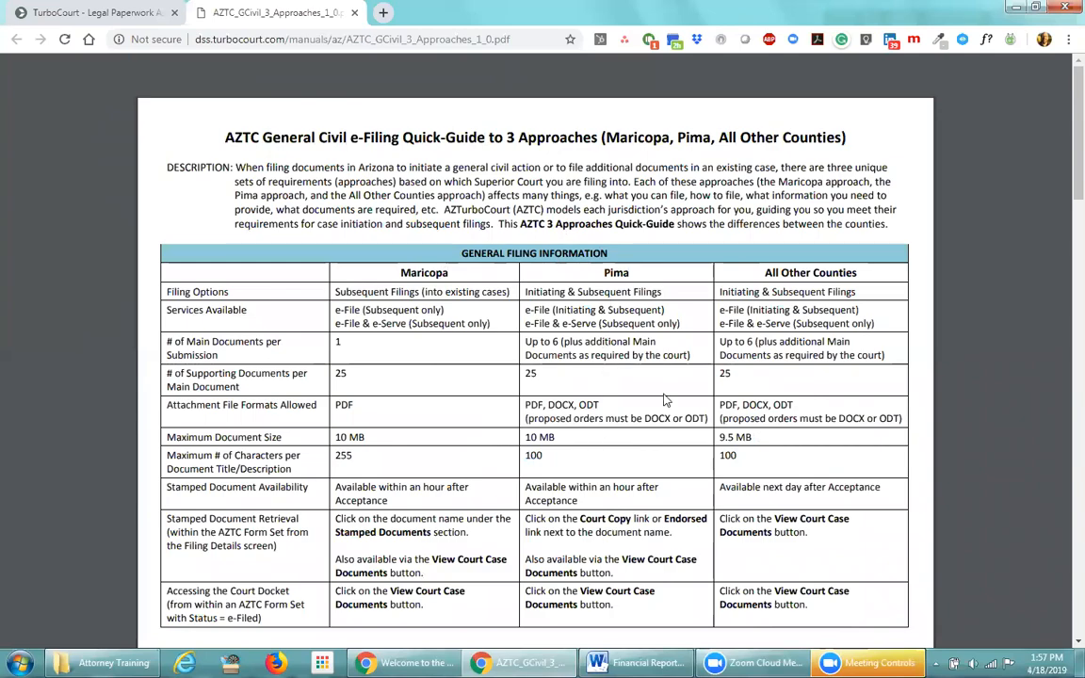
{"action": "scroll", "coordinate": [536, 481], "scroll_direction": "down", "scroll_amount": 5}
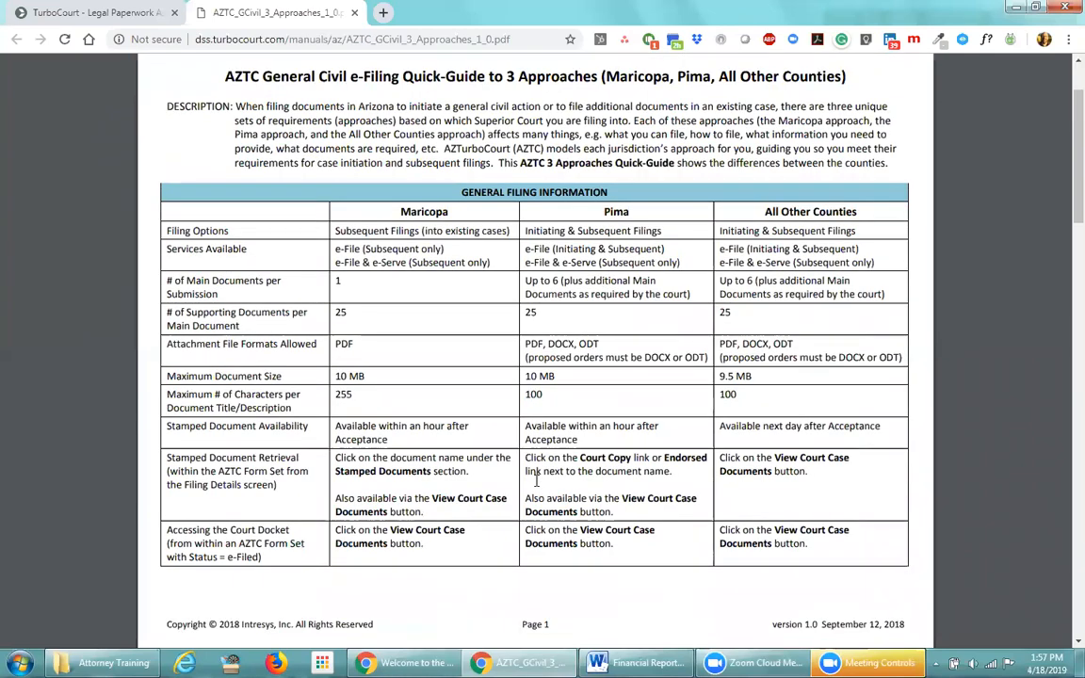
{"action": "scroll", "coordinate": [560, 481], "scroll_direction": "down", "scroll_amount": 1}
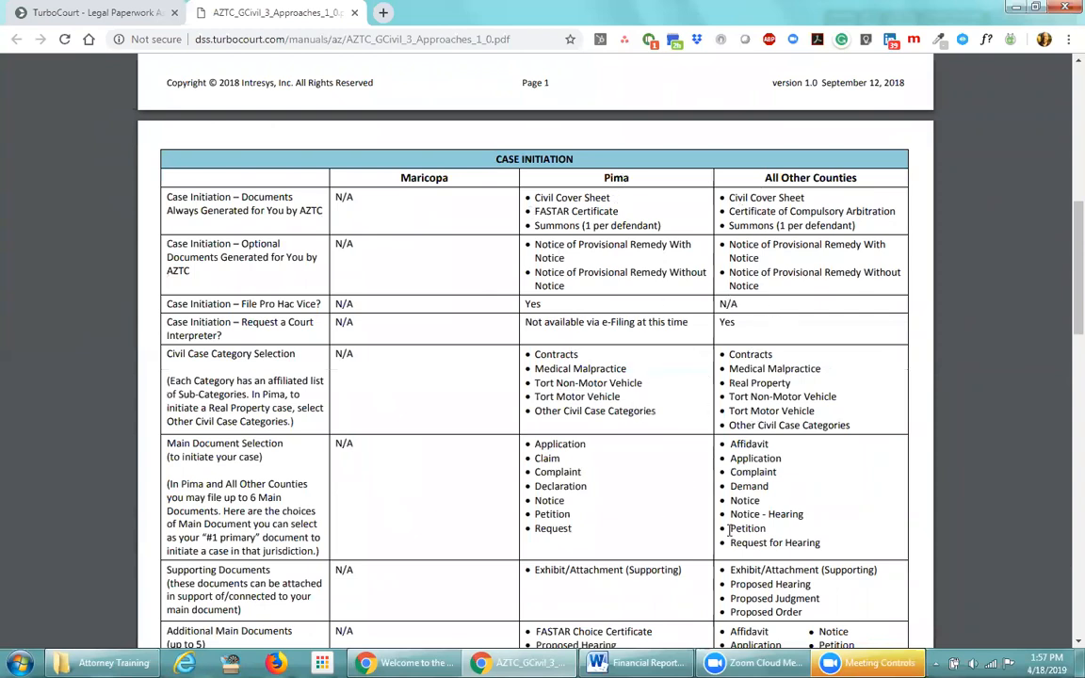
{"action": "scroll", "coordinate": [685, 553], "scroll_direction": "down", "scroll_amount": 2}
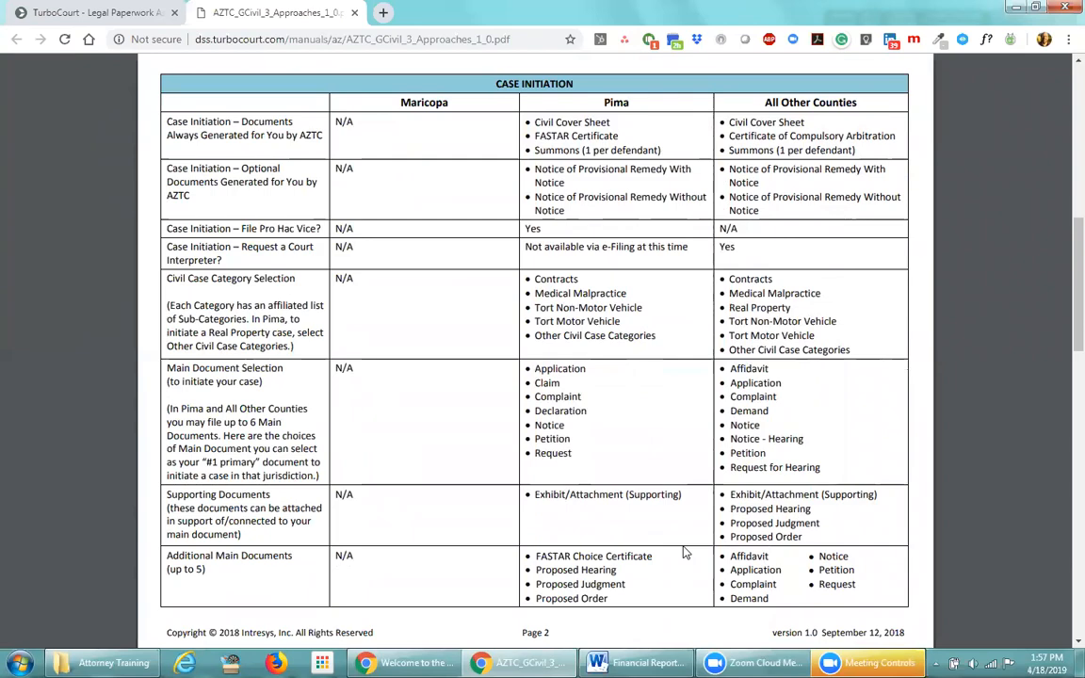
{"action": "scroll", "coordinate": [685, 552], "scroll_direction": "down", "scroll_amount": 5}
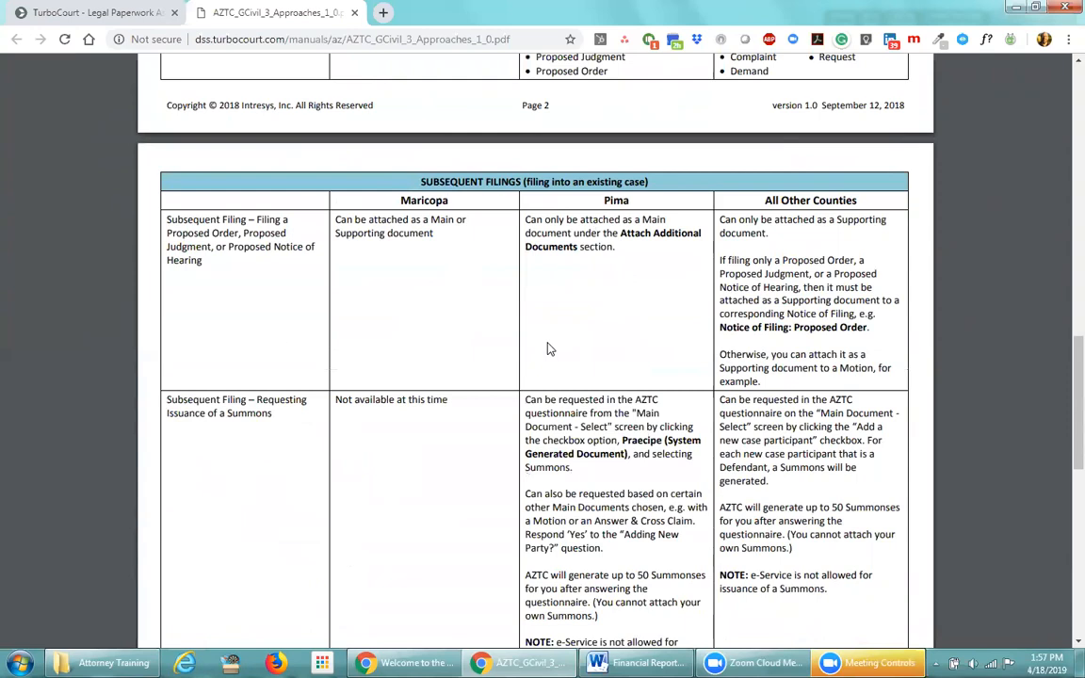
{"action": "scroll", "coordinate": [549, 349], "scroll_direction": "up", "scroll_amount": 10}
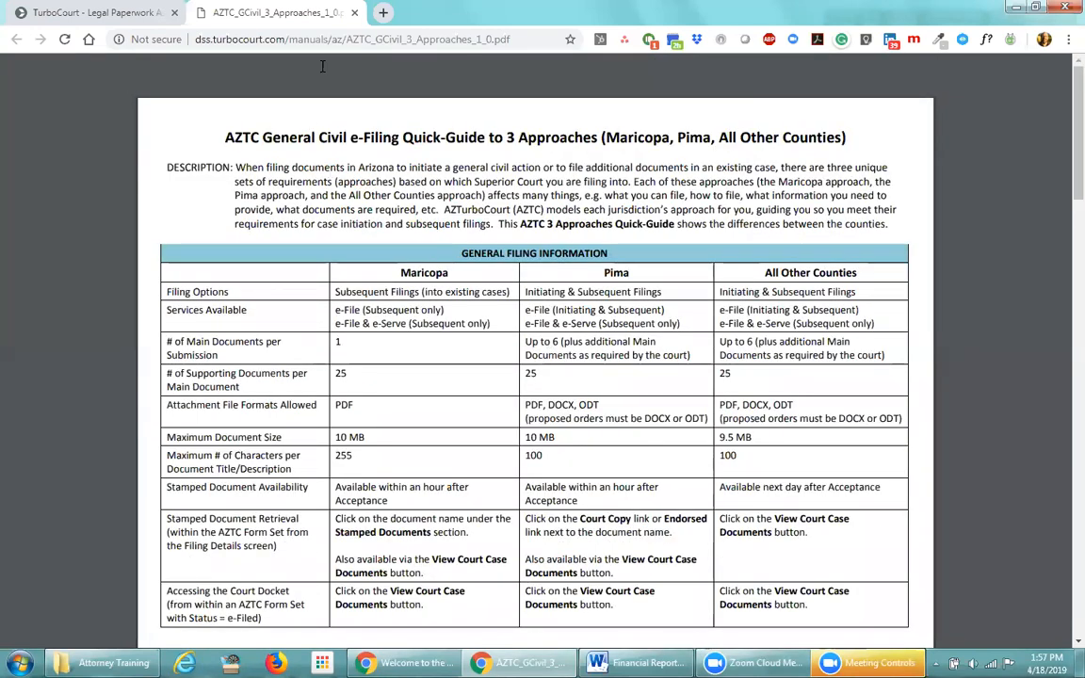
Close the Quick-Guide and move past the new-or-existing case question
{"action": "left_click", "coordinate": [354, 13]}
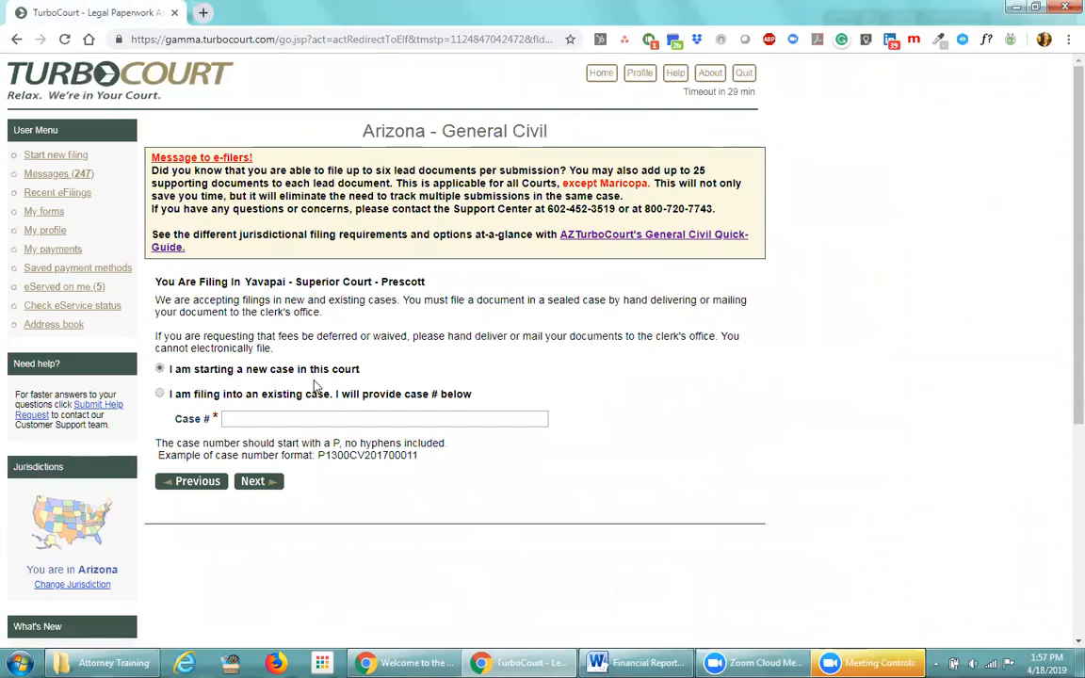
{"action": "left_click", "coordinate": [257, 484]}
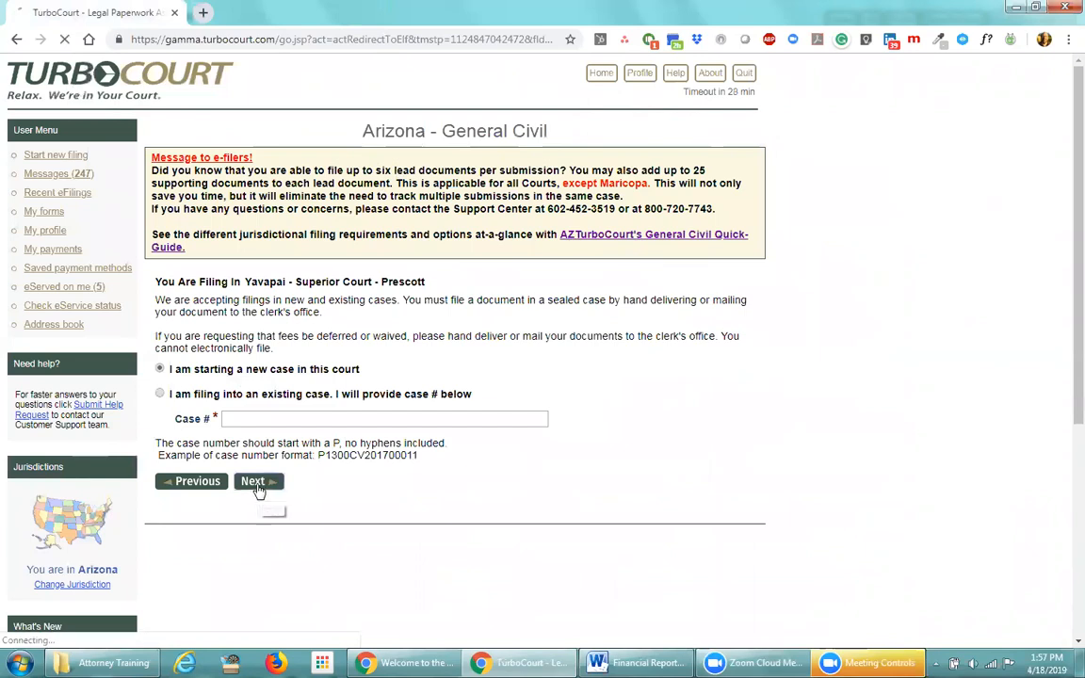
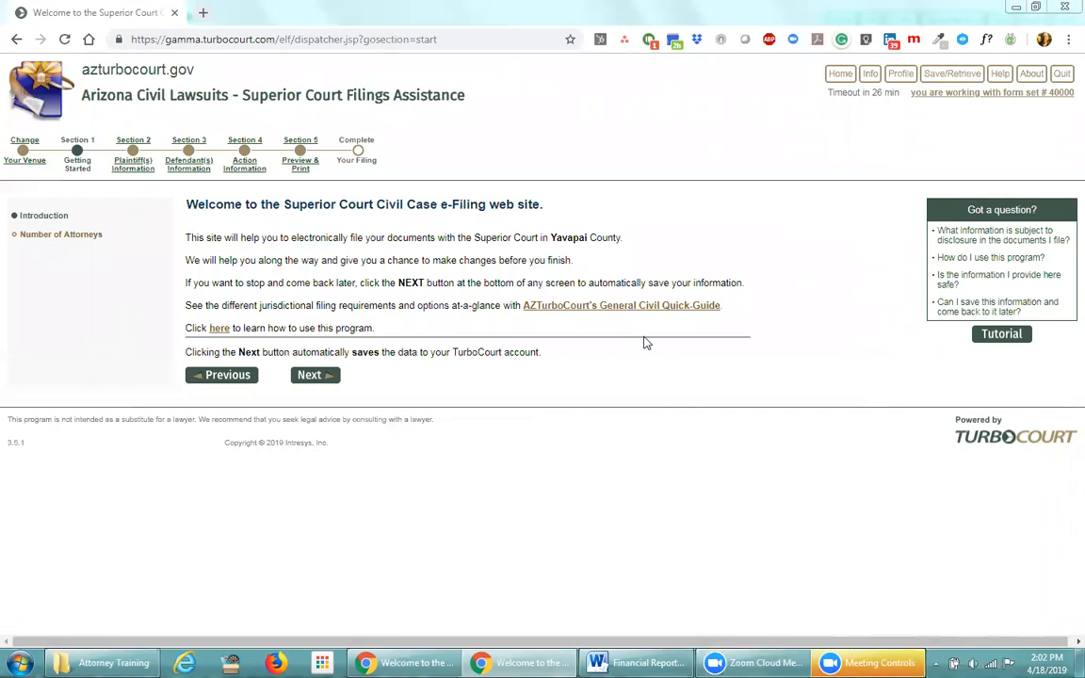
Go back to the home dashboard and open the completed Pima County General Civil filing
{"action": "left_click", "coordinate": [841, 74]}
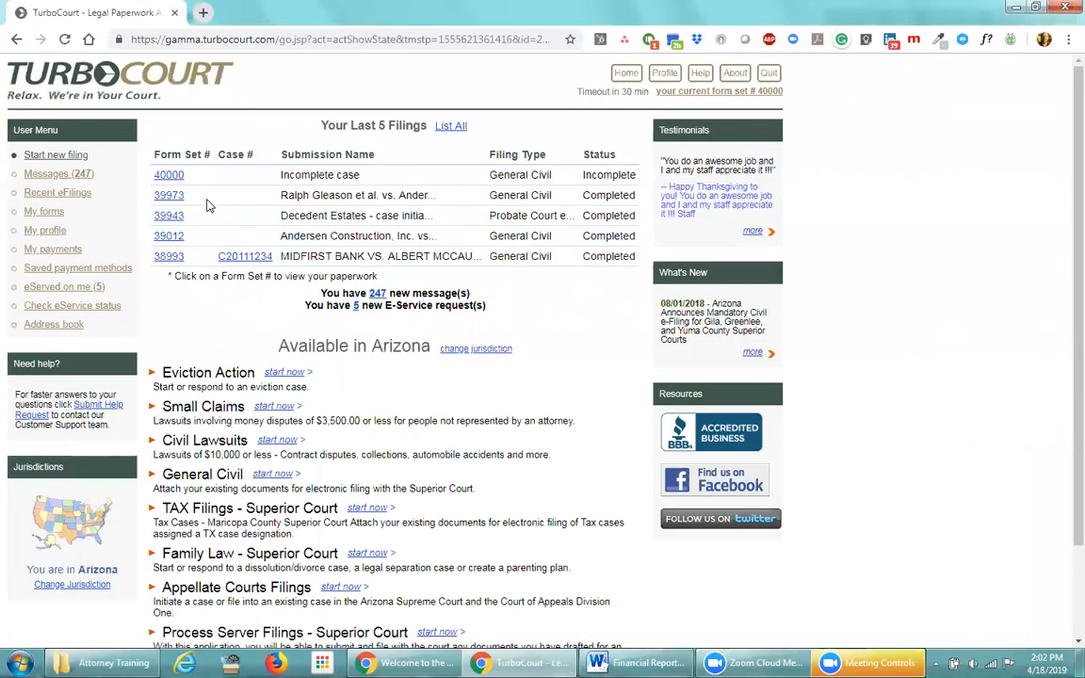
{"action": "left_click", "coordinate": [168, 178]}
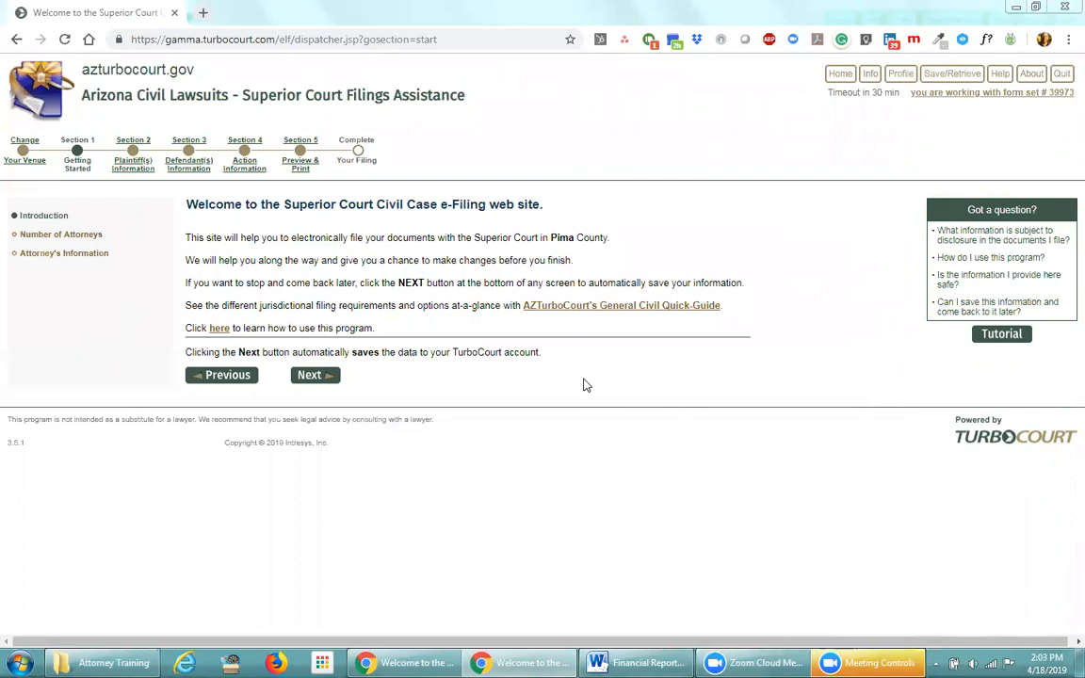
{"action": "left_click", "coordinate": [27, 166]}
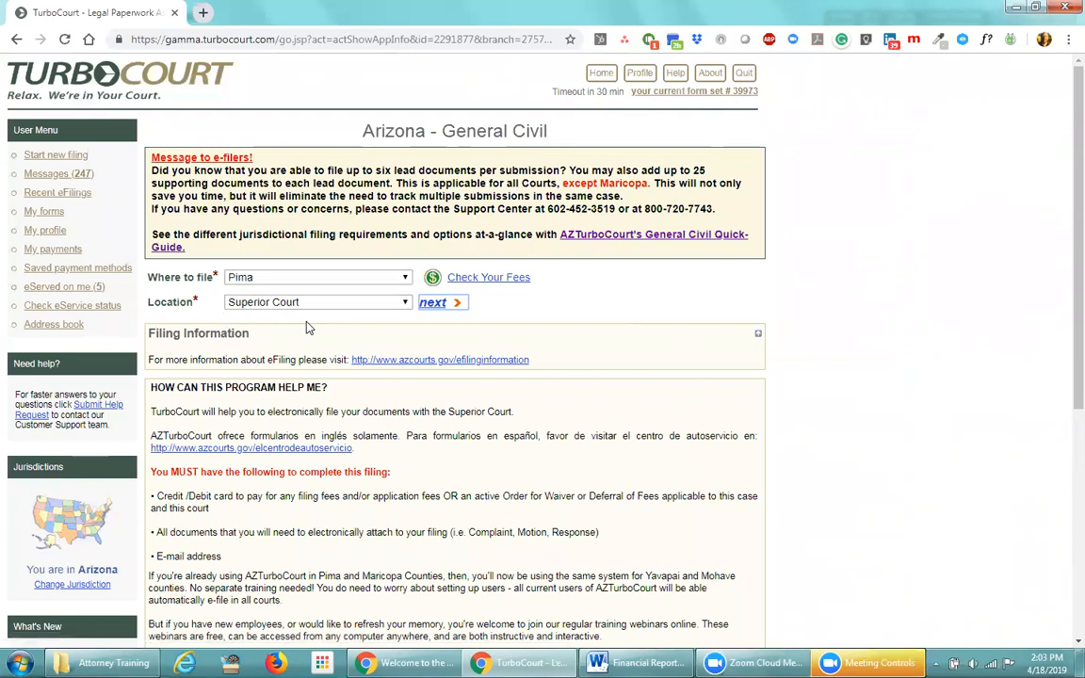
{"action": "left_click", "coordinate": [434, 305]}
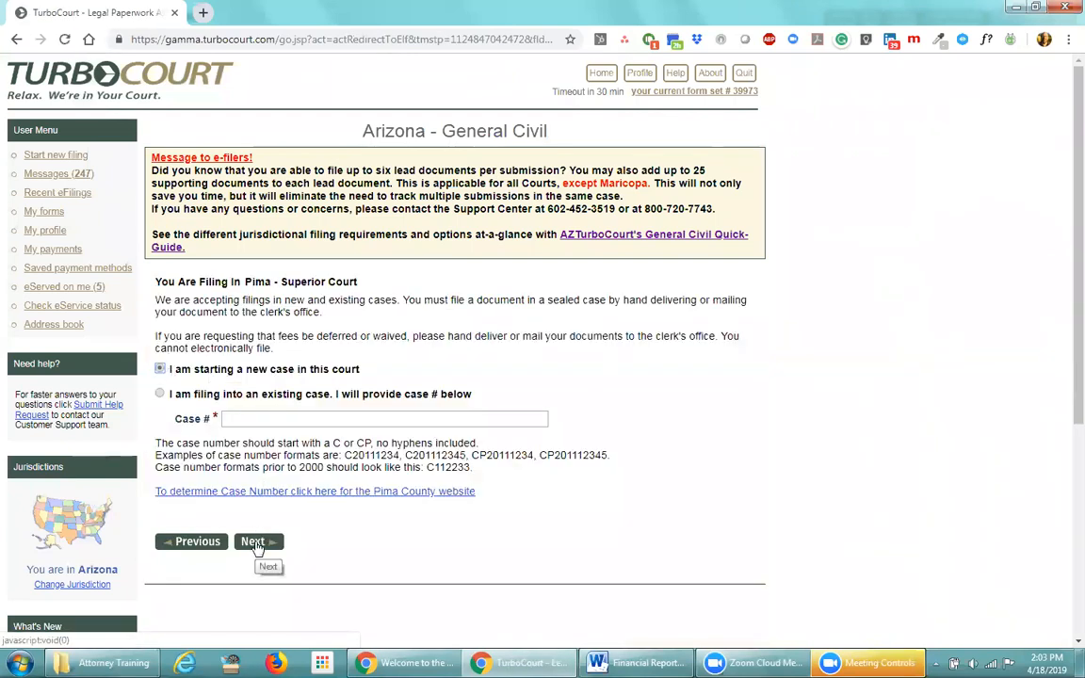
{"action": "left_click", "coordinate": [255, 545]}
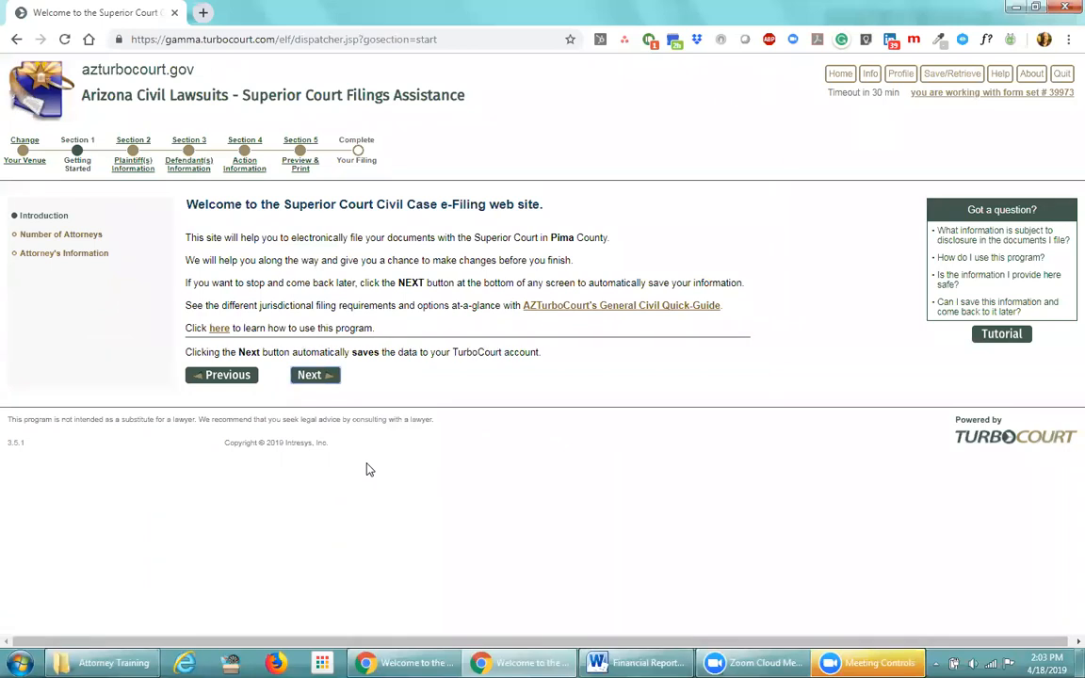
Keep 1 attorney representing the plaintiff and continue to the Attorney's Information page
{"action": "left_click", "coordinate": [320, 377]}
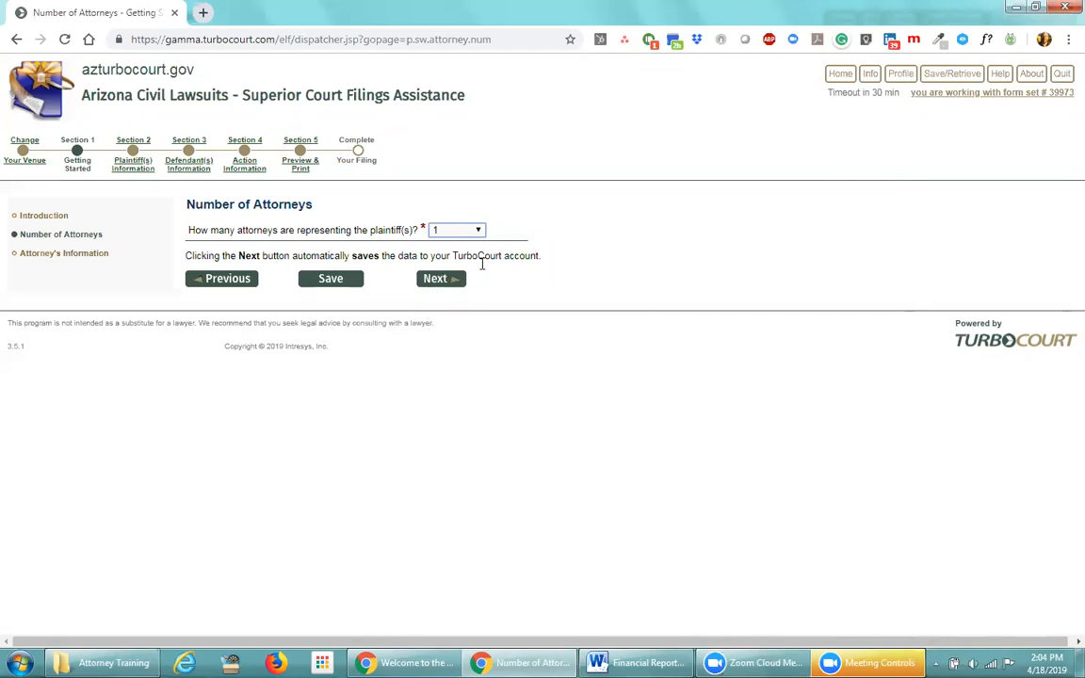
{"action": "left_click", "coordinate": [479, 232]}
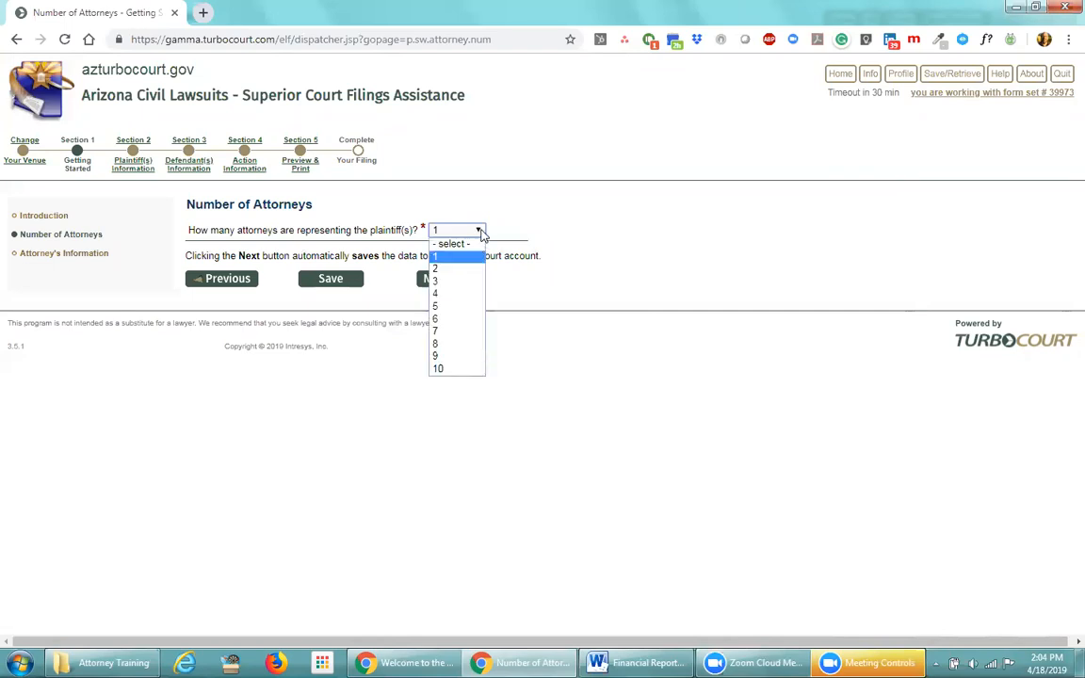
{"action": "left_click", "coordinate": [480, 232]}
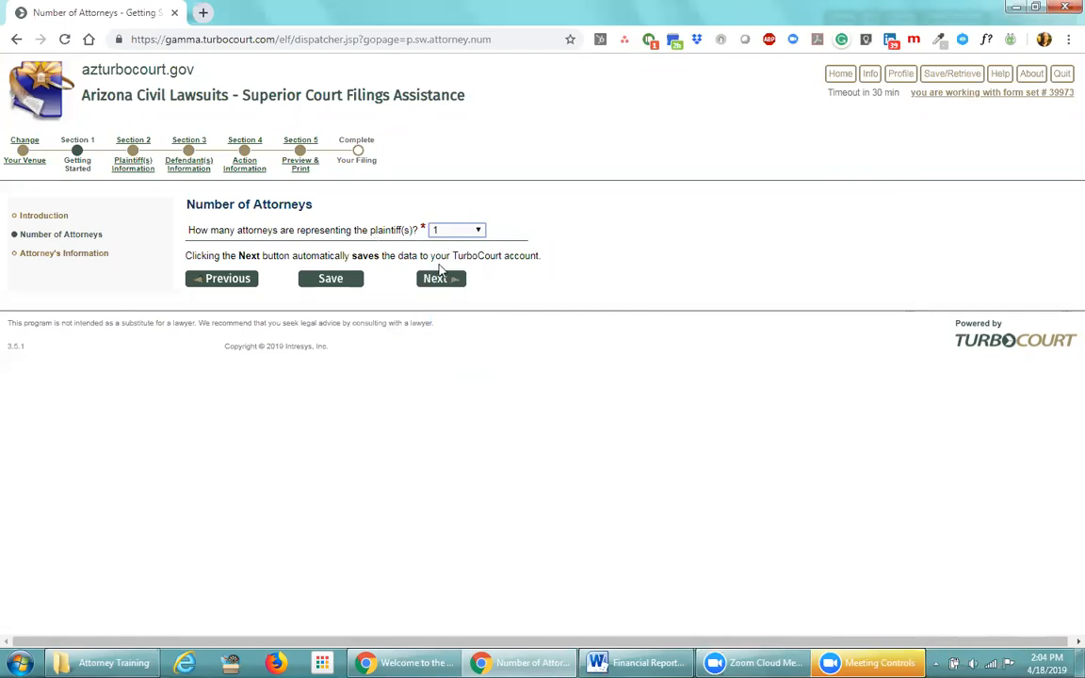
{"action": "left_click", "coordinate": [439, 280]}
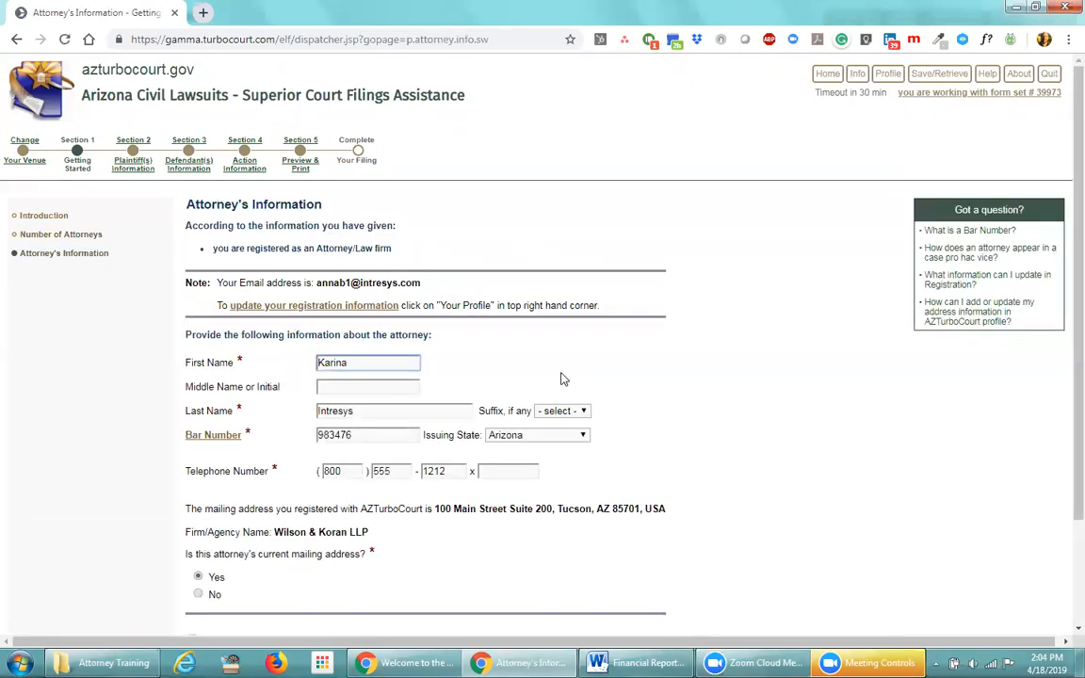
{"action": "scroll", "coordinate": [633, 391], "scroll_direction": "down", "scroll_amount": 1}
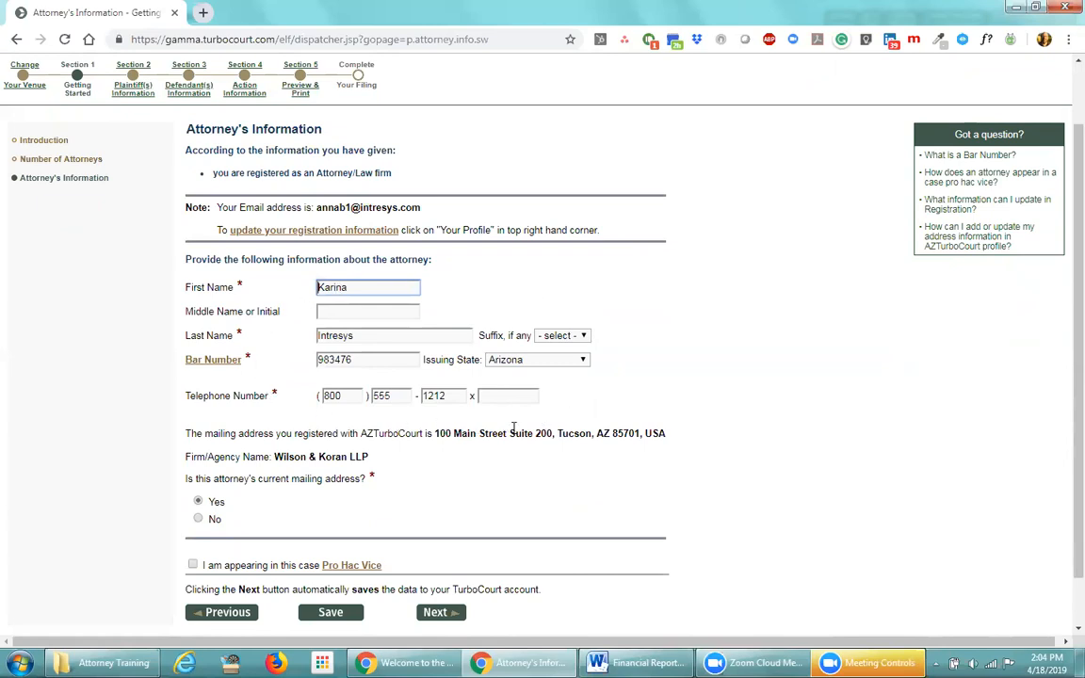
{"action": "left_click_drag", "start_coordinate": [382, 359], "coordinate": [318, 367]}
{"action": "left_click", "coordinate": [305, 368]}
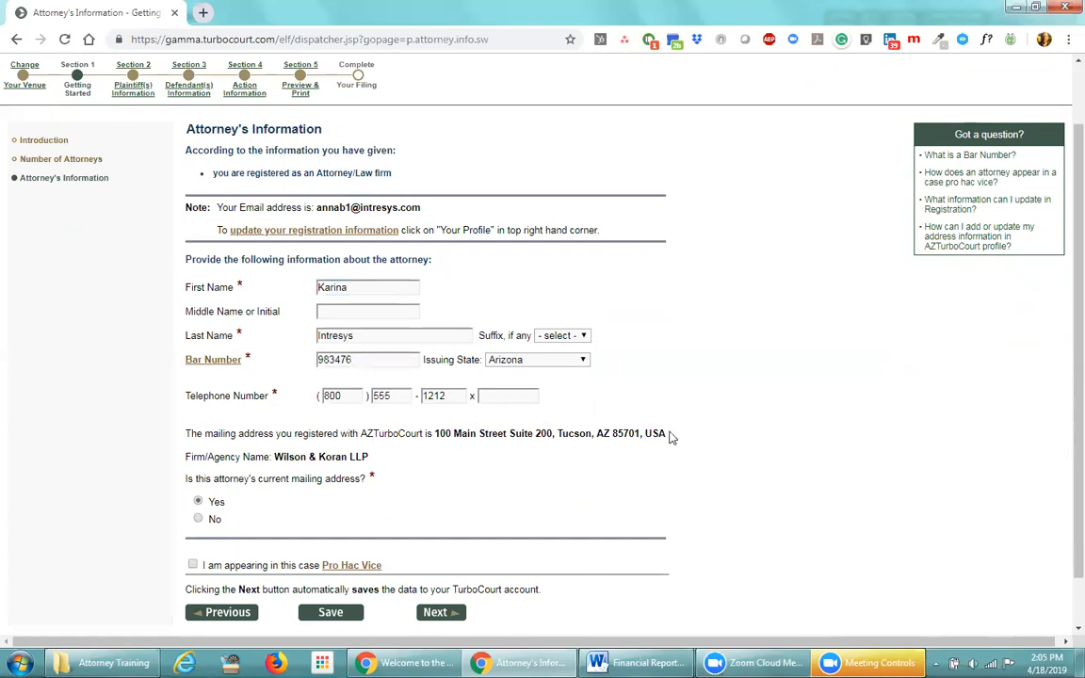
{"action": "left_click_drag", "start_coordinate": [673, 437], "coordinate": [561, 435]}
{"action": "left_click", "coordinate": [561, 435]}
{"action": "left_click_drag", "start_coordinate": [669, 434], "coordinate": [434, 455]}
{"action": "left_click", "coordinate": [434, 455]}
Confirm the registered mailing address as the attorney's current address and continue to plaintiffs
{"action": "left_click", "coordinate": [198, 518]}
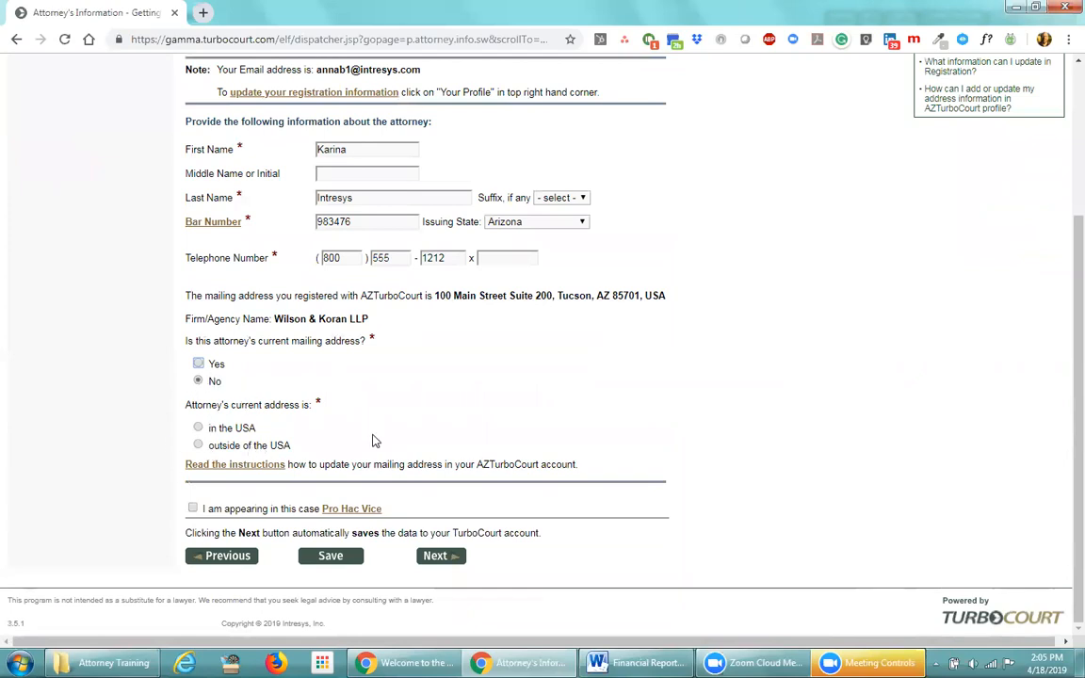
{"action": "left_click", "coordinate": [197, 364]}
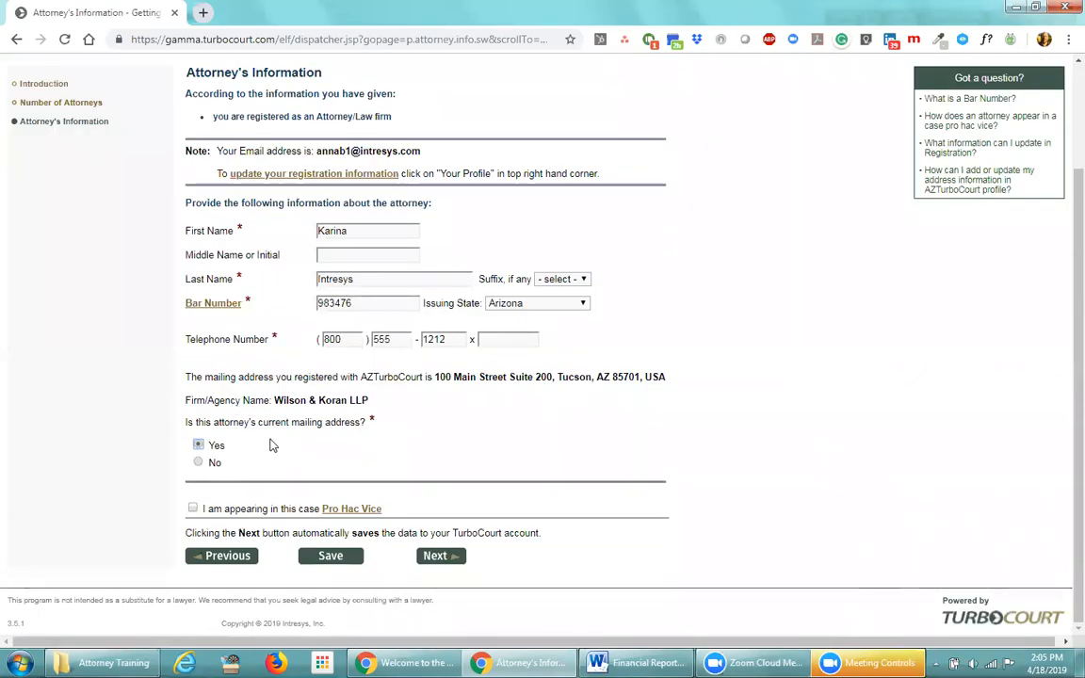
{"action": "left_click", "coordinate": [450, 559]}
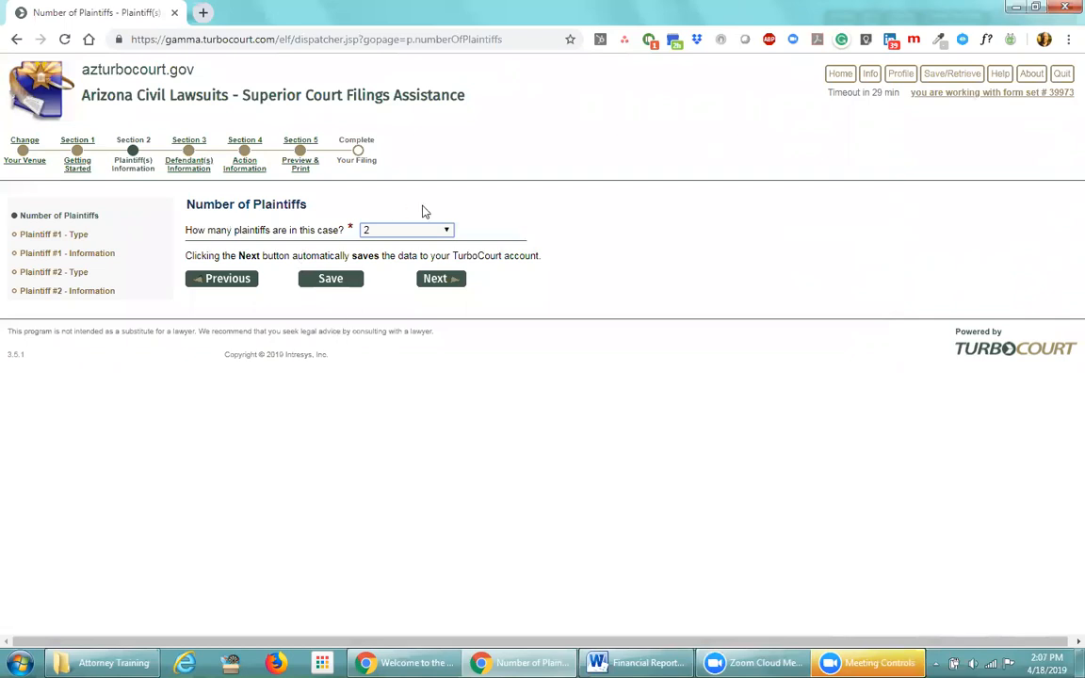
Keep 2 plaintiffs in the case and continue to plaintiff #1's type
{"action": "left_click", "coordinate": [447, 230]}
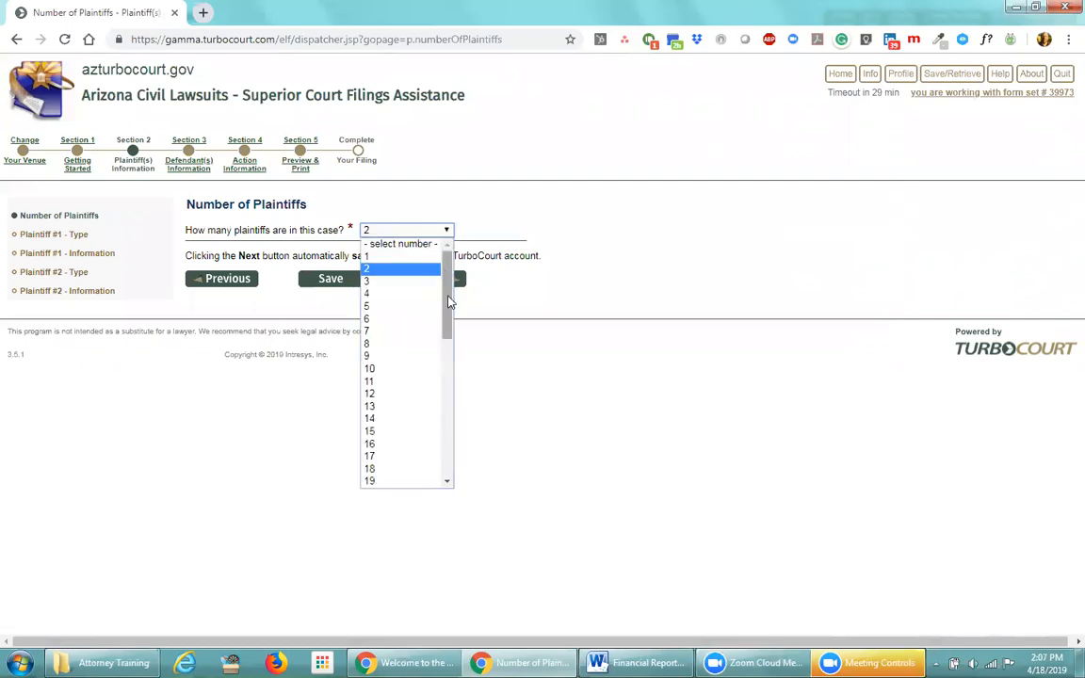
{"action": "scroll", "coordinate": [406, 396], "scroll_direction": "down", "scroll_amount": 4}
{"action": "scroll", "coordinate": [413, 296], "scroll_direction": "up", "scroll_amount": 4}
{"action": "left_click", "coordinate": [395, 269]}
{"action": "left_click", "coordinate": [437, 281]}
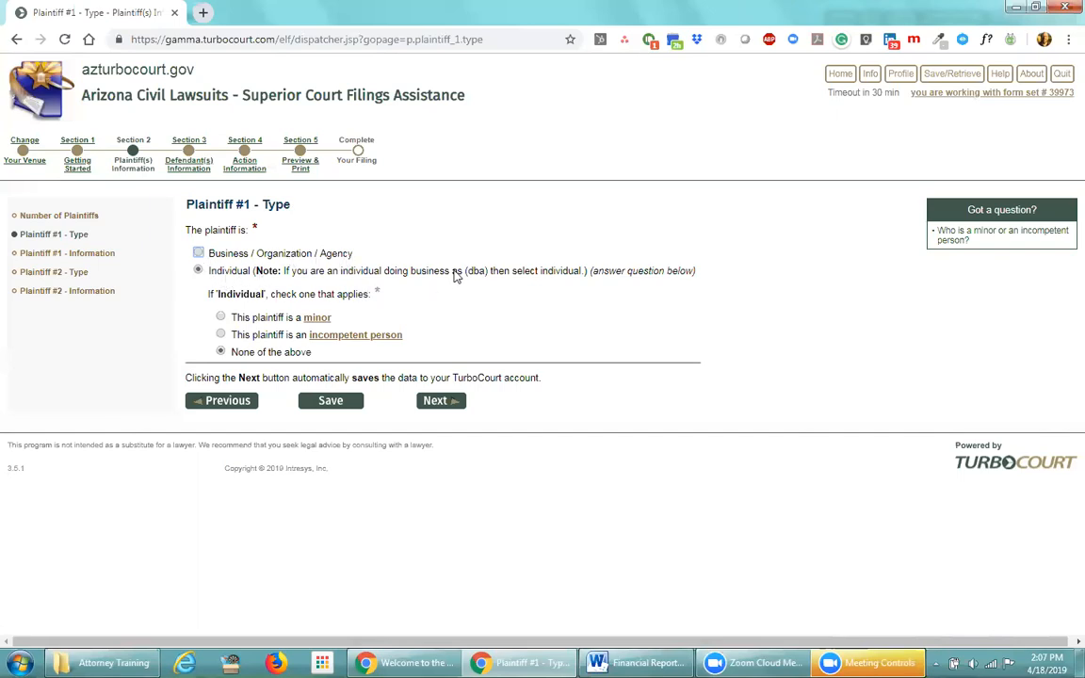
Leave plaintiff #1 as an Individual with None of the above, and continue
{"action": "left_click_drag", "start_coordinate": [340, 272], "coordinate": [489, 274]}
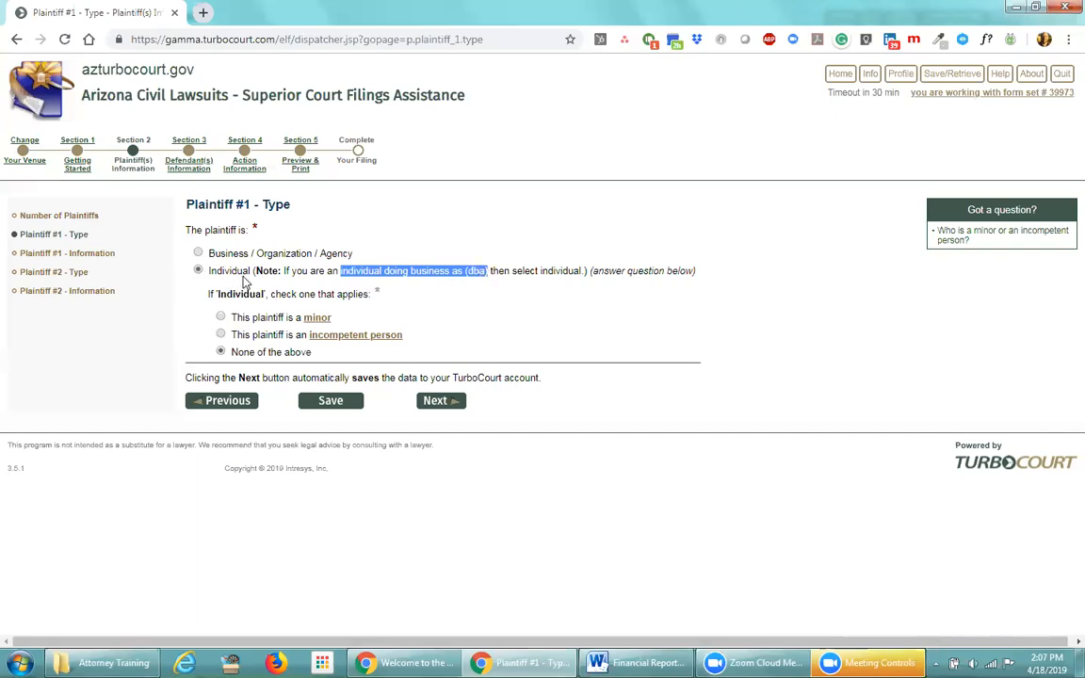
{"action": "left_click", "coordinate": [427, 290]}
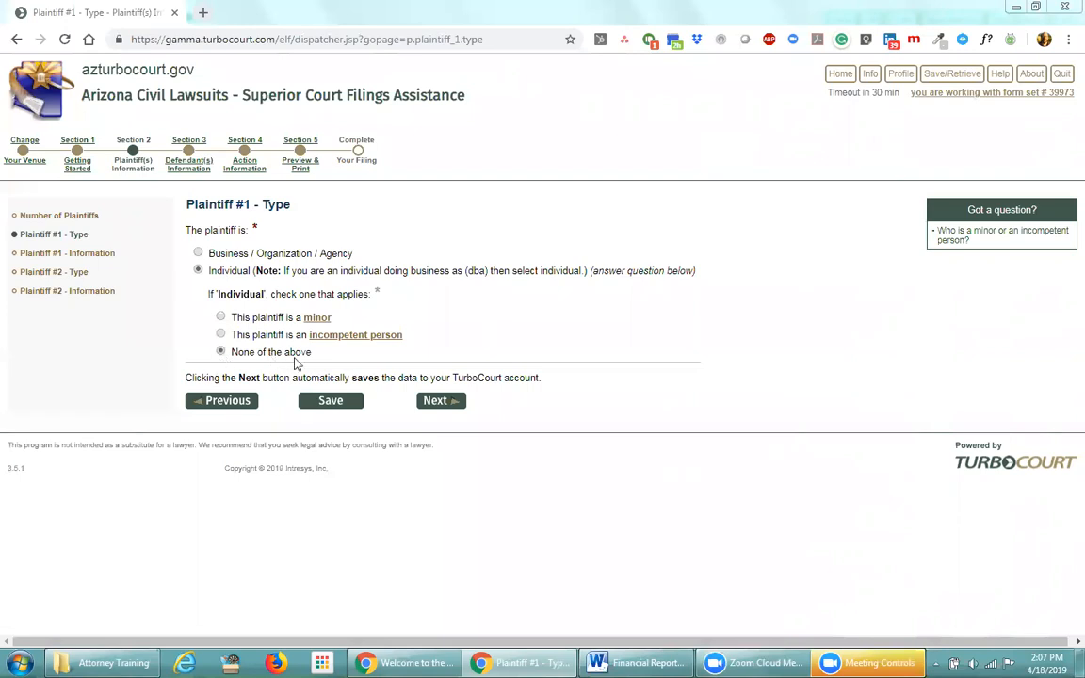
{"action": "left_click", "coordinate": [433, 400]}
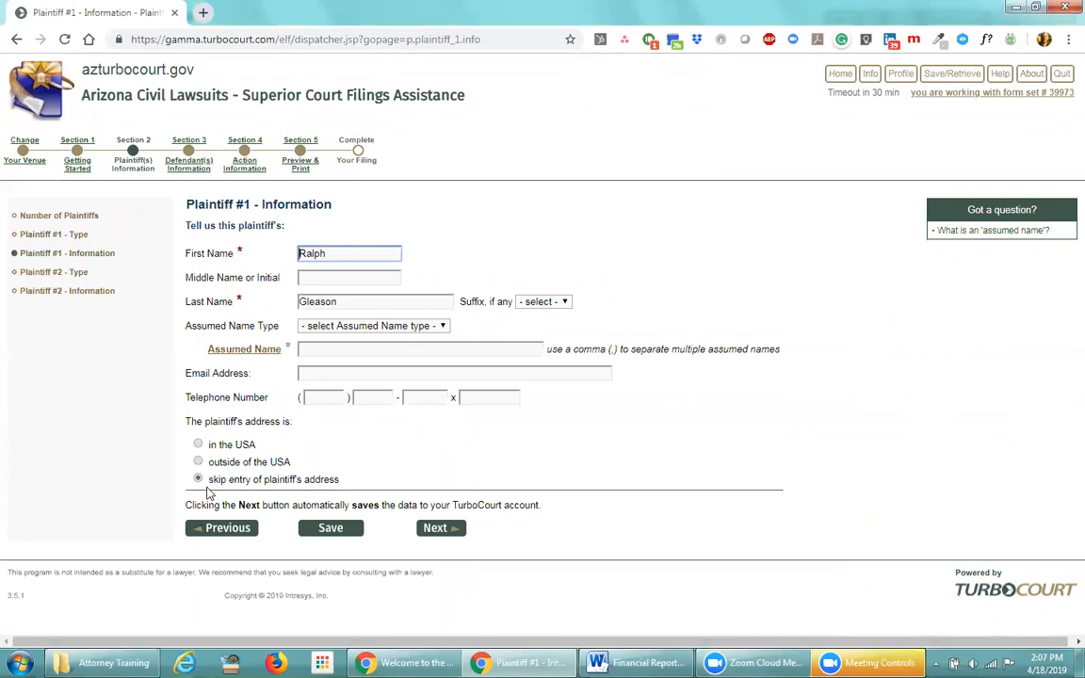
Try setting plaintiff #1's assumed name type to Doing Business As
{"action": "left_click", "coordinate": [242, 247]}
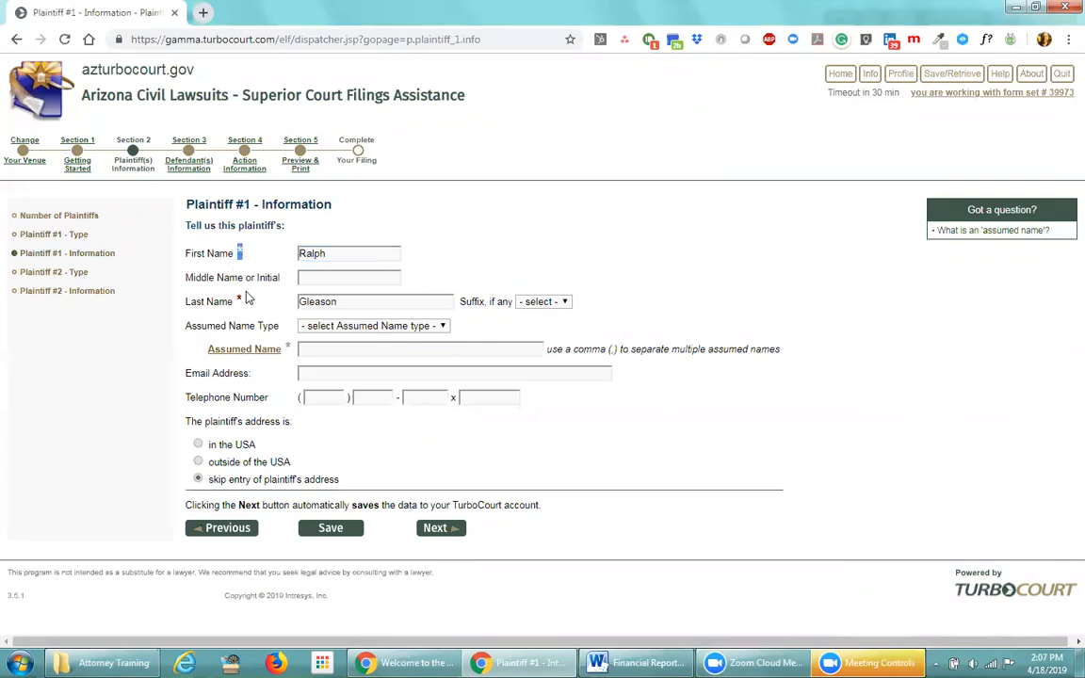
{"action": "double_click", "coordinate": [240, 300]}
{"action": "left_click", "coordinate": [273, 241]}
{"action": "left_click", "coordinate": [440, 326]}
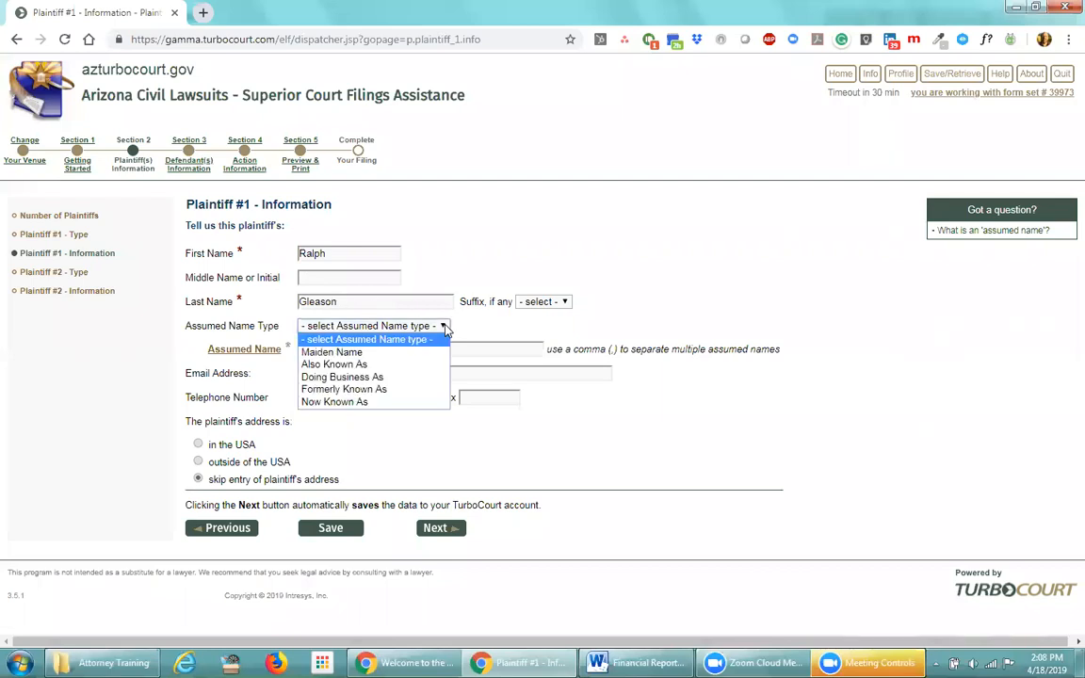
{"action": "left_click", "coordinate": [398, 378]}
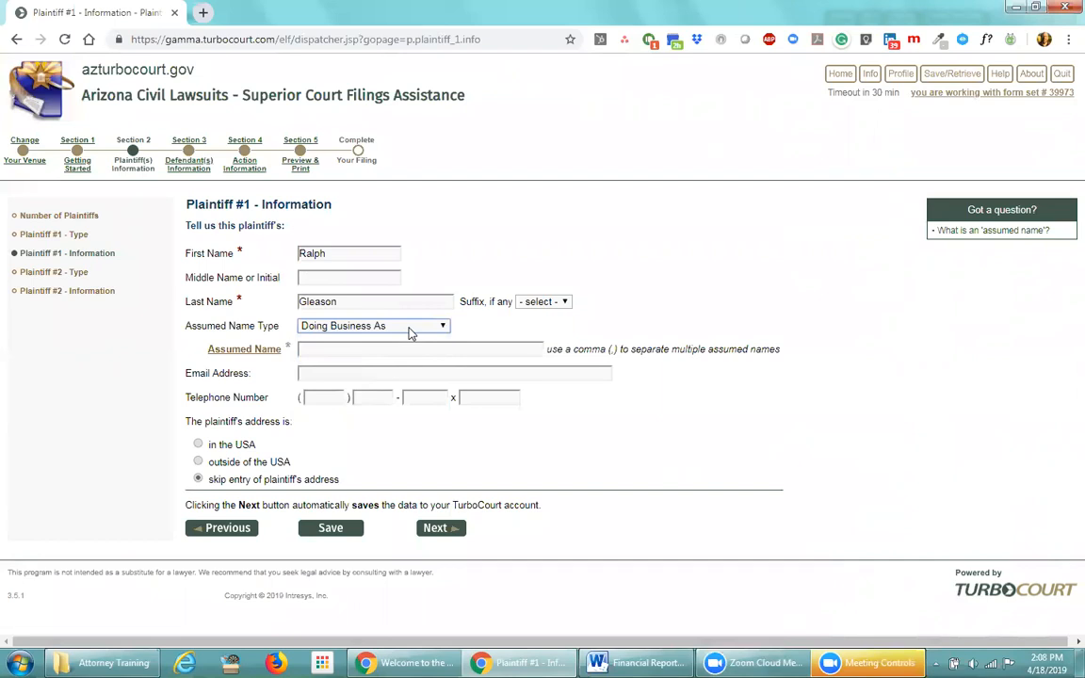
{"action": "left_click", "coordinate": [289, 364]}
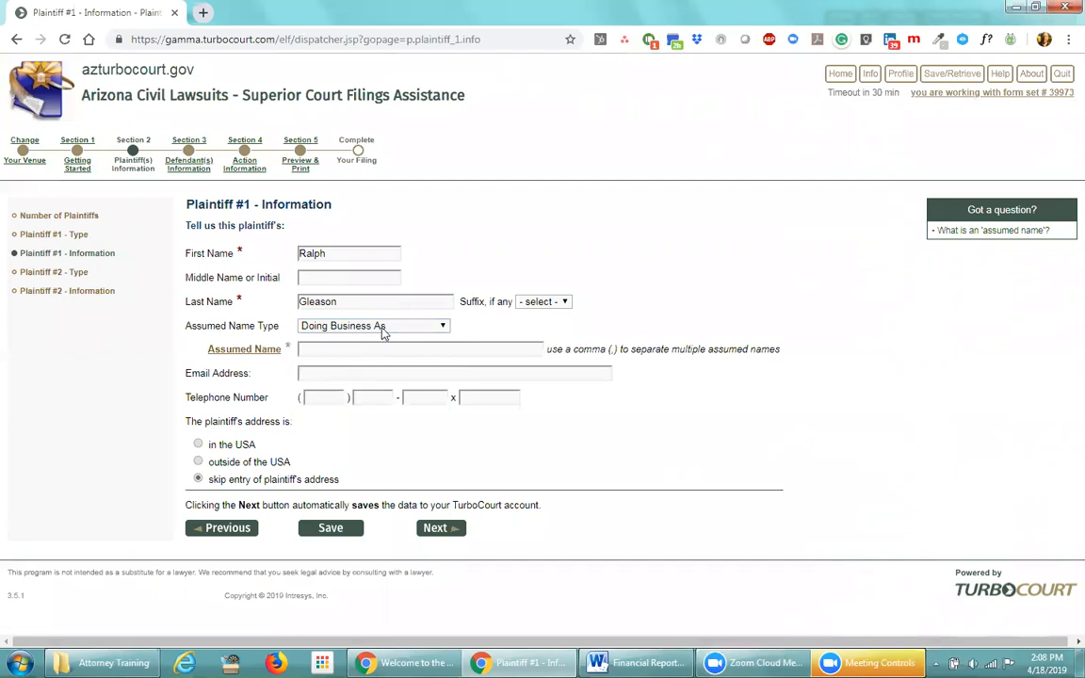
{"action": "left_click", "coordinate": [316, 346]}
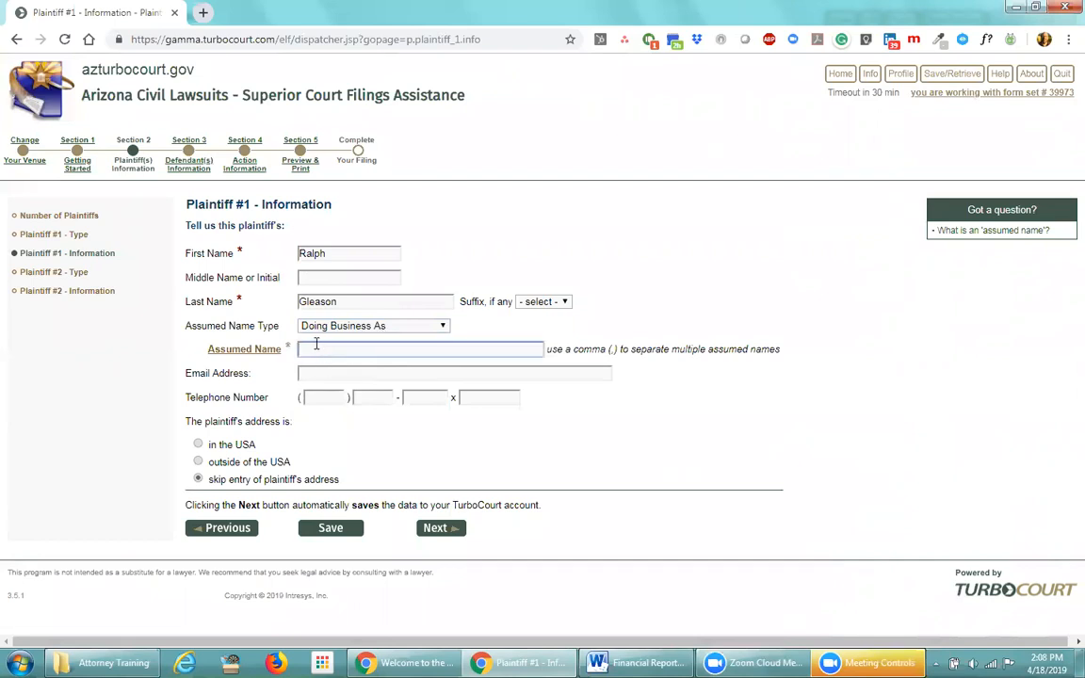
Switch the assumed name type to Also Known As, clear it, then submit plaintiff #1
{"action": "left_click", "coordinate": [447, 327]}
{"action": "left_click", "coordinate": [354, 360]}
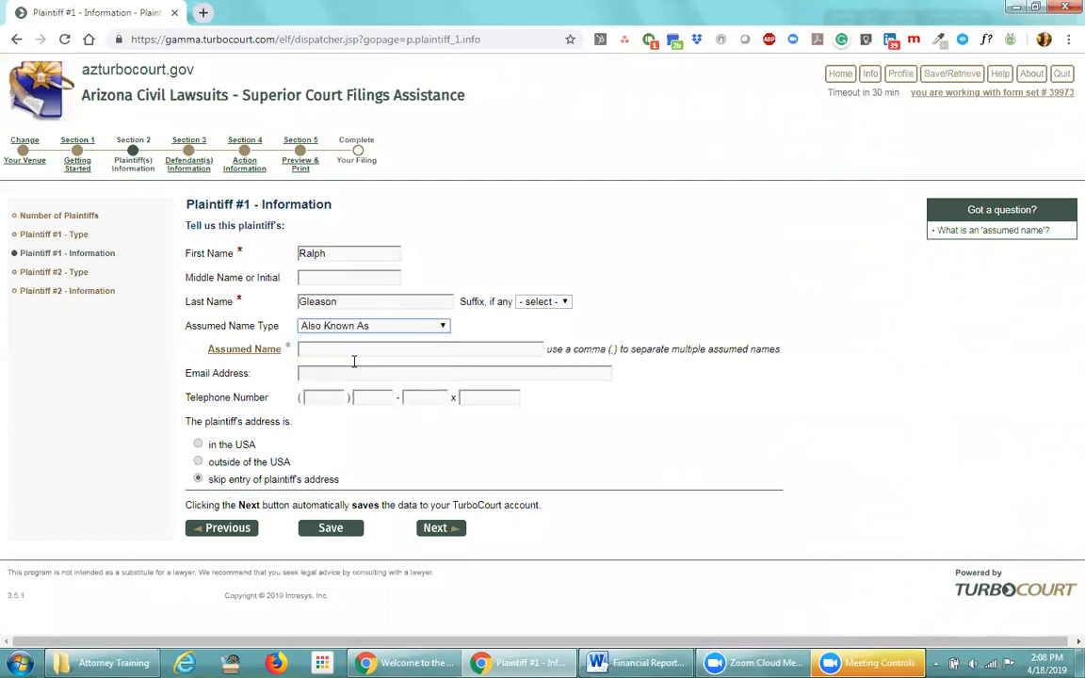
{"action": "left_click", "coordinate": [315, 350]}
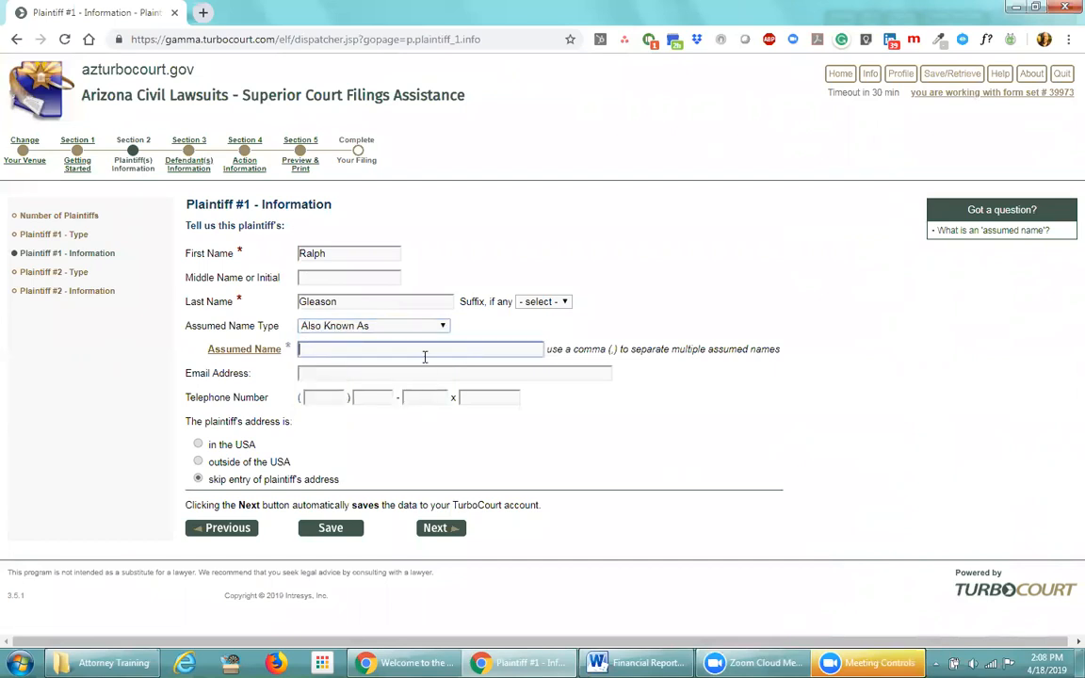
{"action": "left_click", "coordinate": [442, 325]}
{"action": "left_click", "coordinate": [391, 337]}
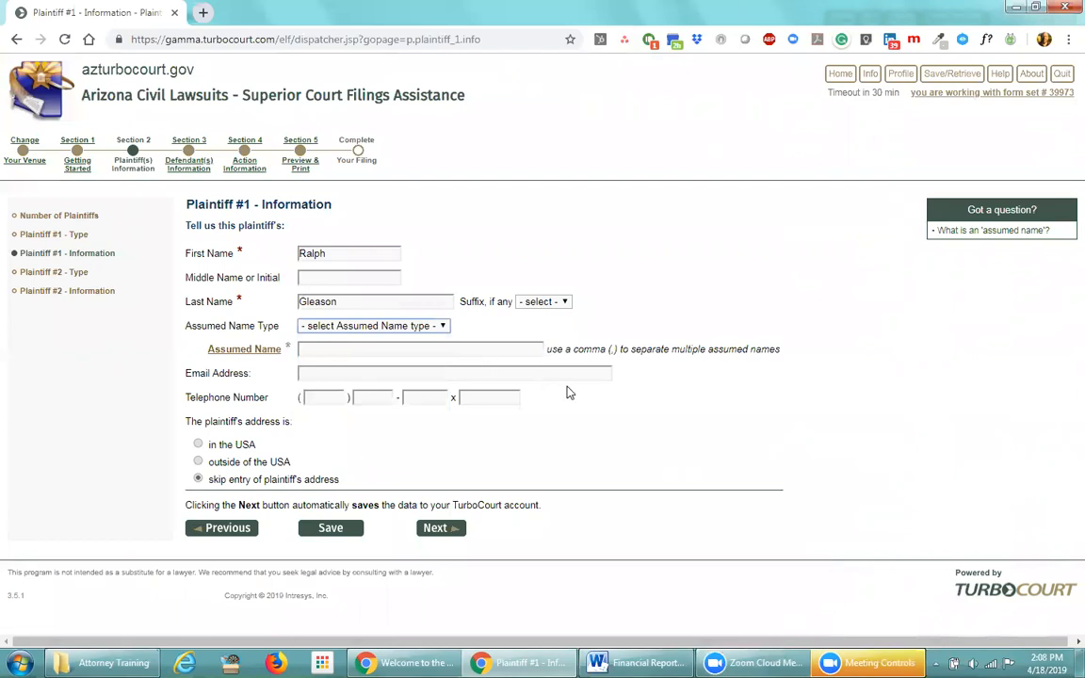
{"action": "left_click", "coordinate": [437, 532]}
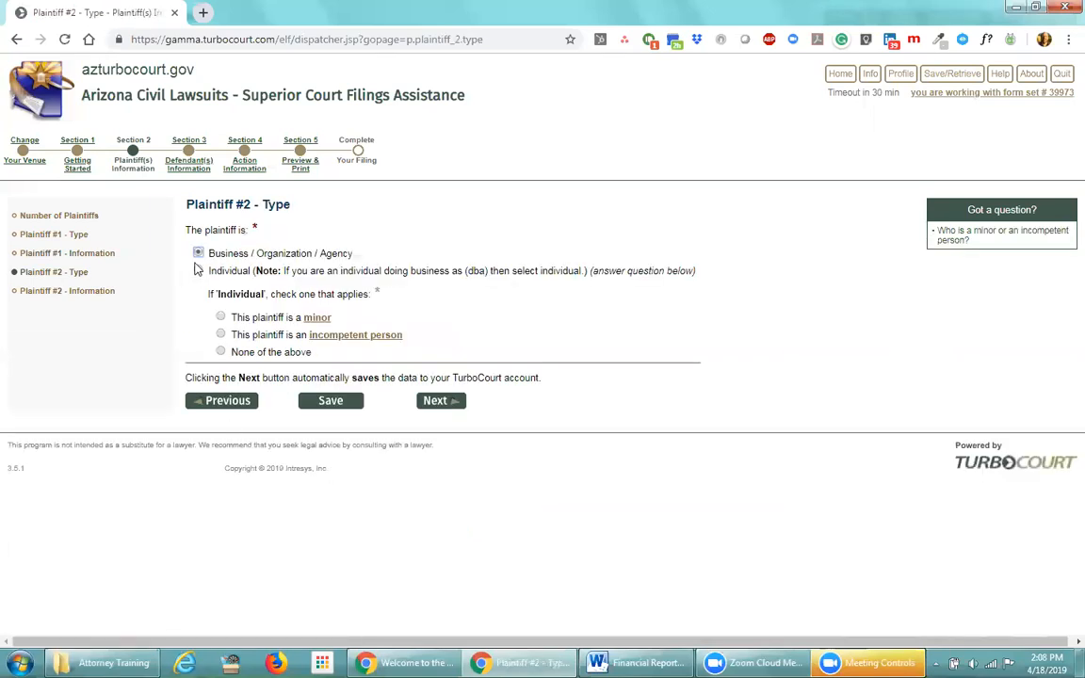
Pass plaintiff #2's type and information pages unchanged to reach Number of Defendants
{"action": "left_click", "coordinate": [435, 401]}
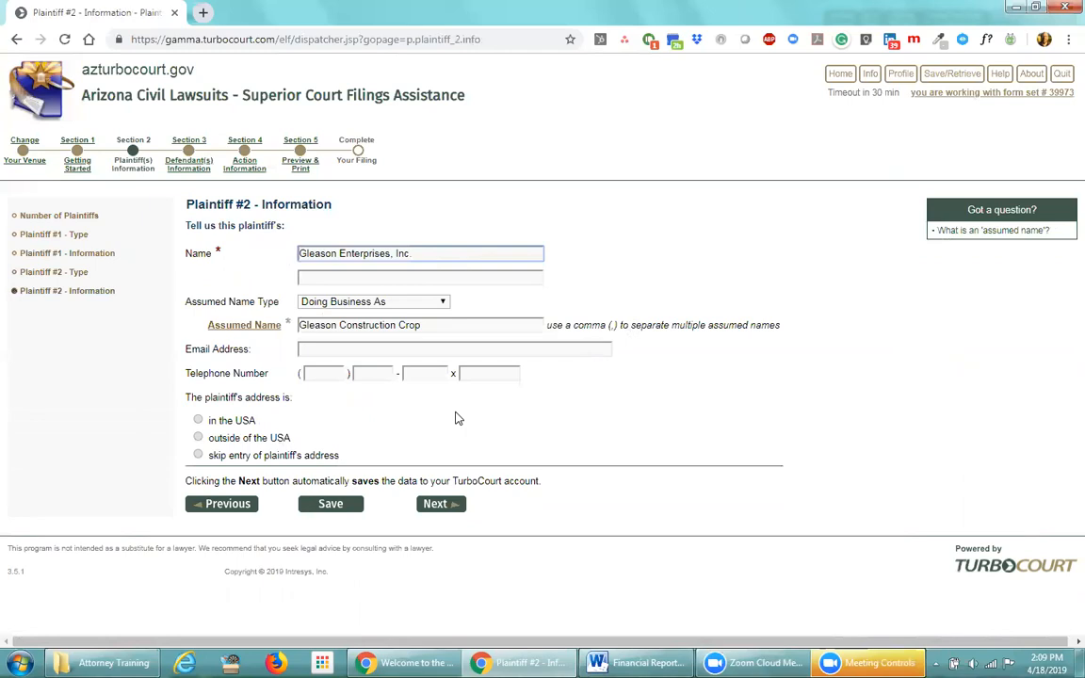
{"action": "left_click", "coordinate": [432, 505]}
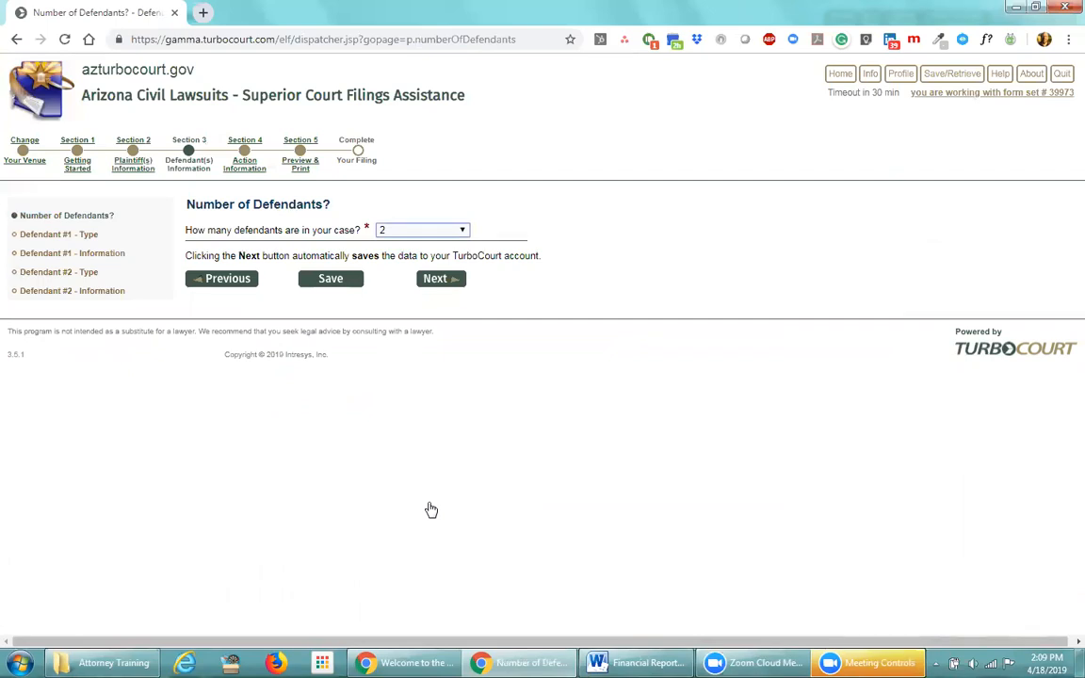
Keep 2 defendants and pass Defendant #1's type to reach its information page
{"action": "left_click", "coordinate": [440, 280]}
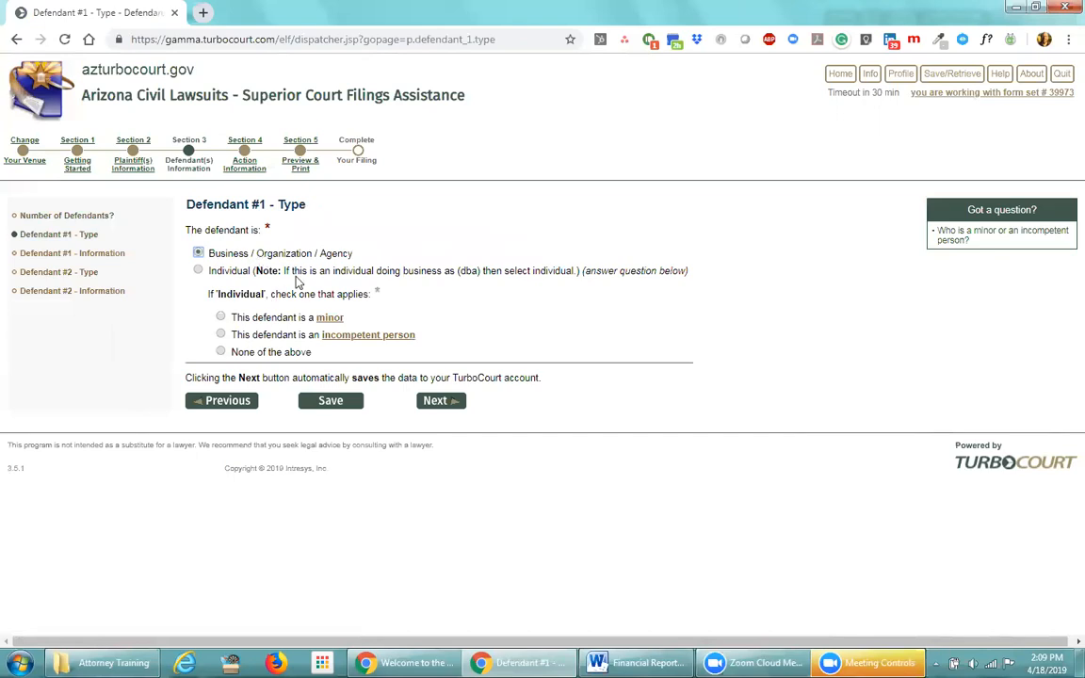
{"action": "left_click", "coordinate": [437, 405]}
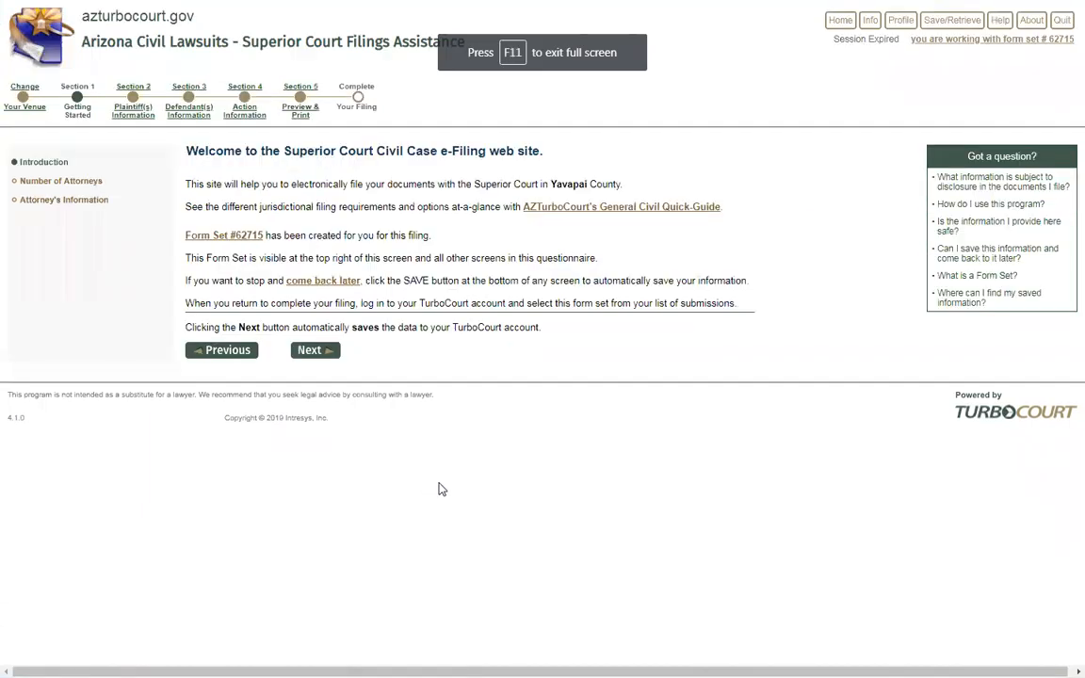
Dismiss the session-expired alert, start a new session, and log in with the account username and password
{"action": "left_click_drag", "start_coordinate": [548, 184], "coordinate": [594, 183]}
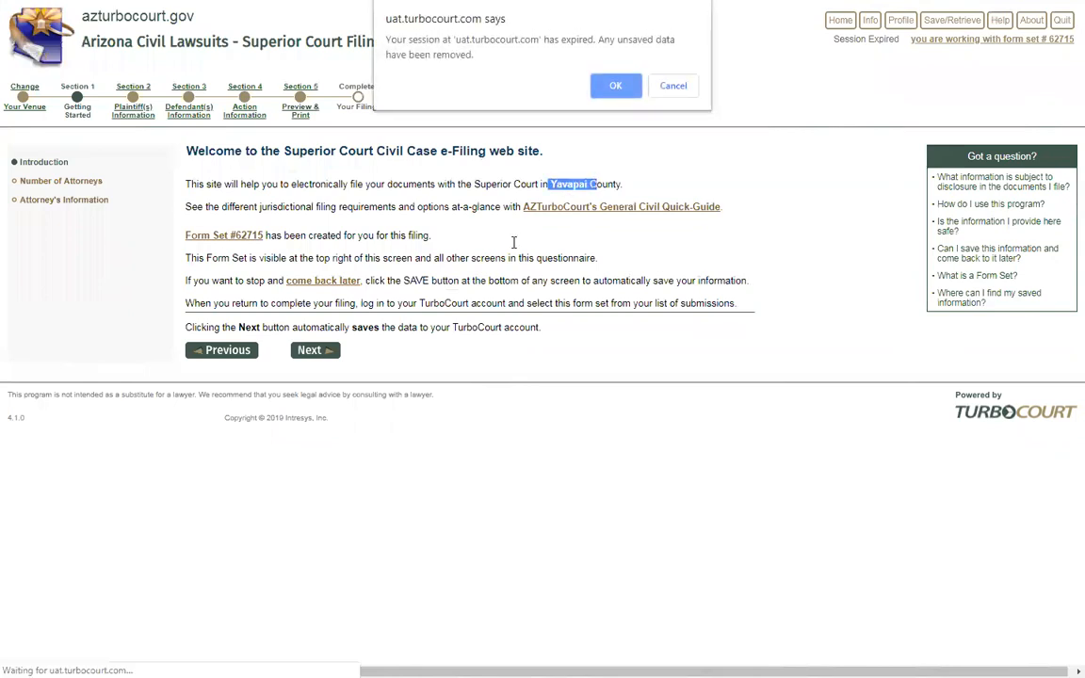
{"action": "left_click", "coordinate": [603, 87]}
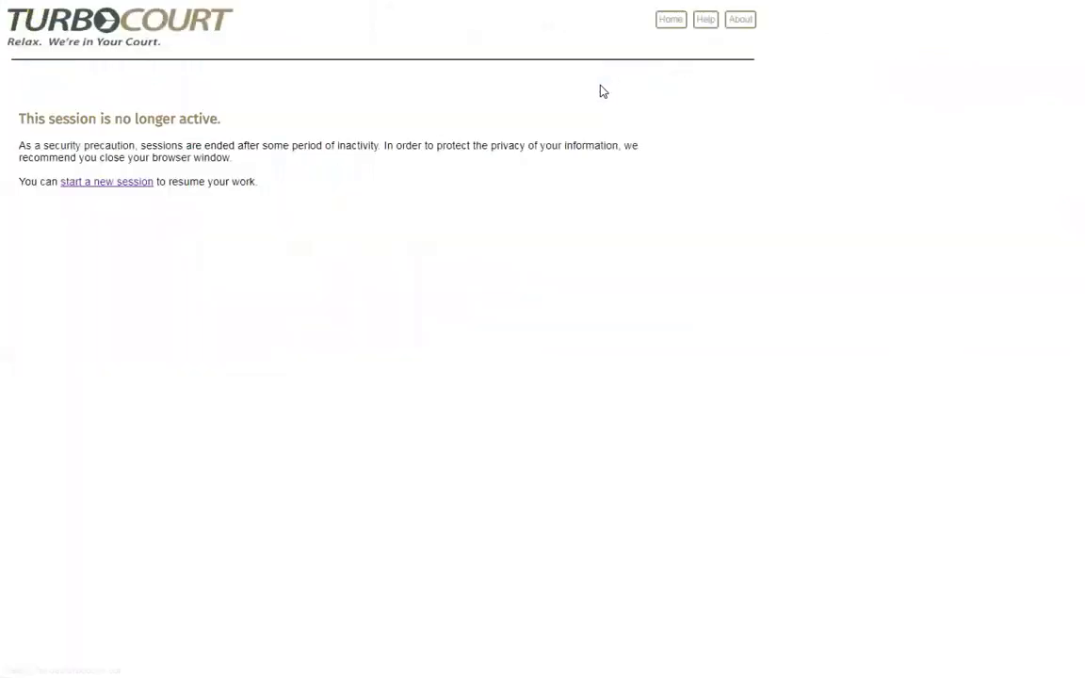
{"action": "left_click", "coordinate": [119, 185]}
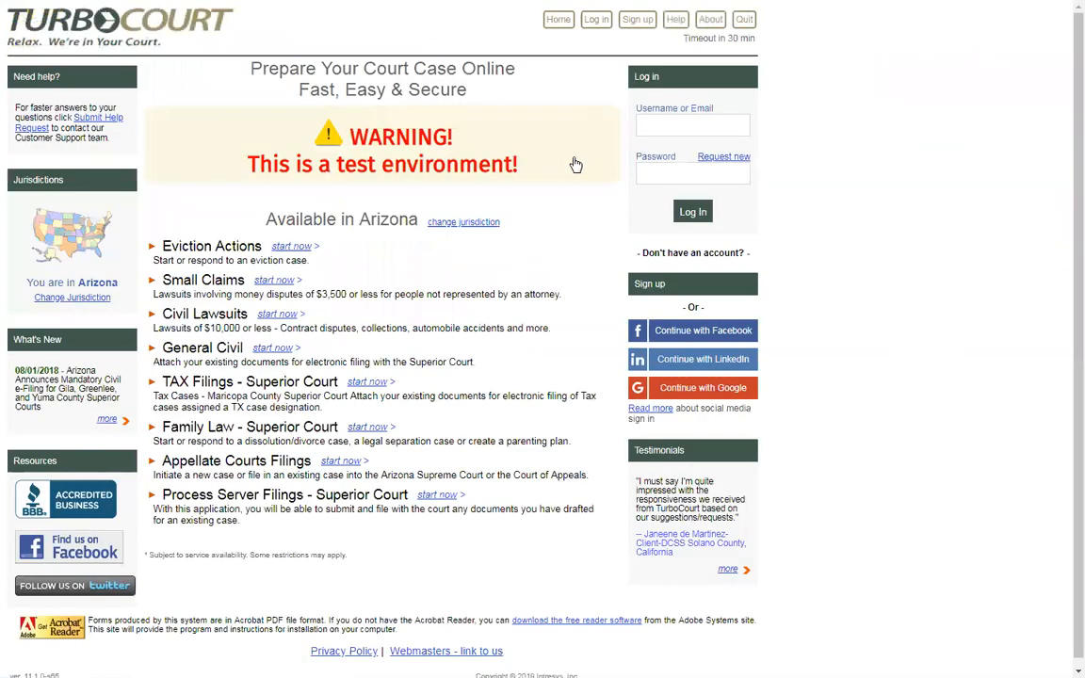
{"action": "left_click", "coordinate": [642, 128]}
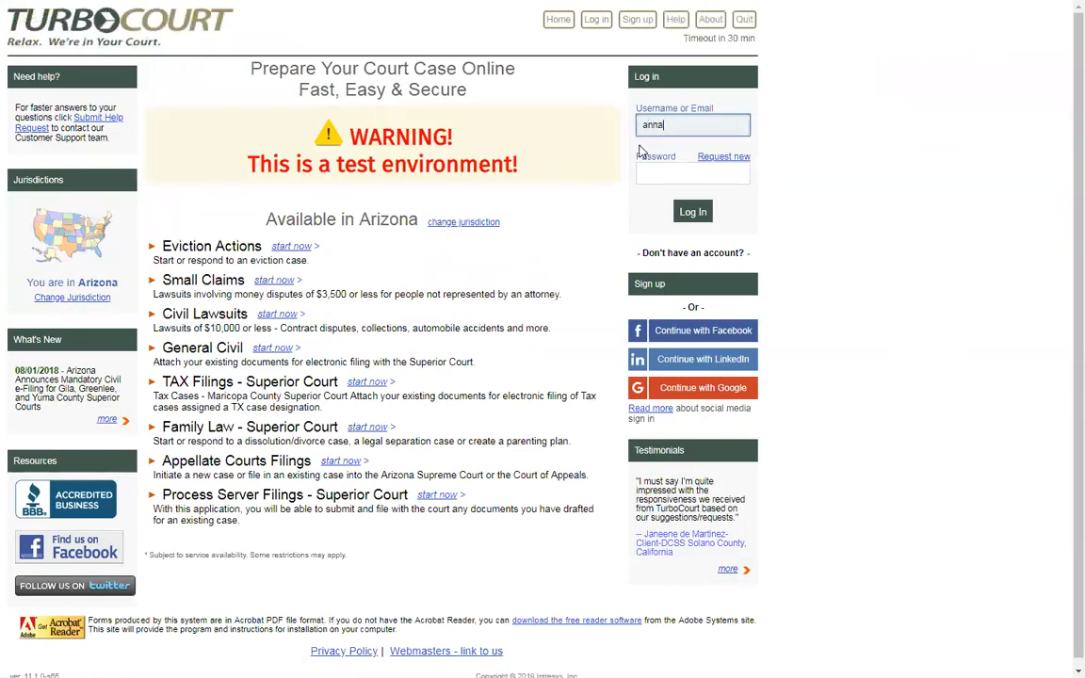
{"action": "key", "text": "Tab"}
{"action": "type", "text": "•••••••"}
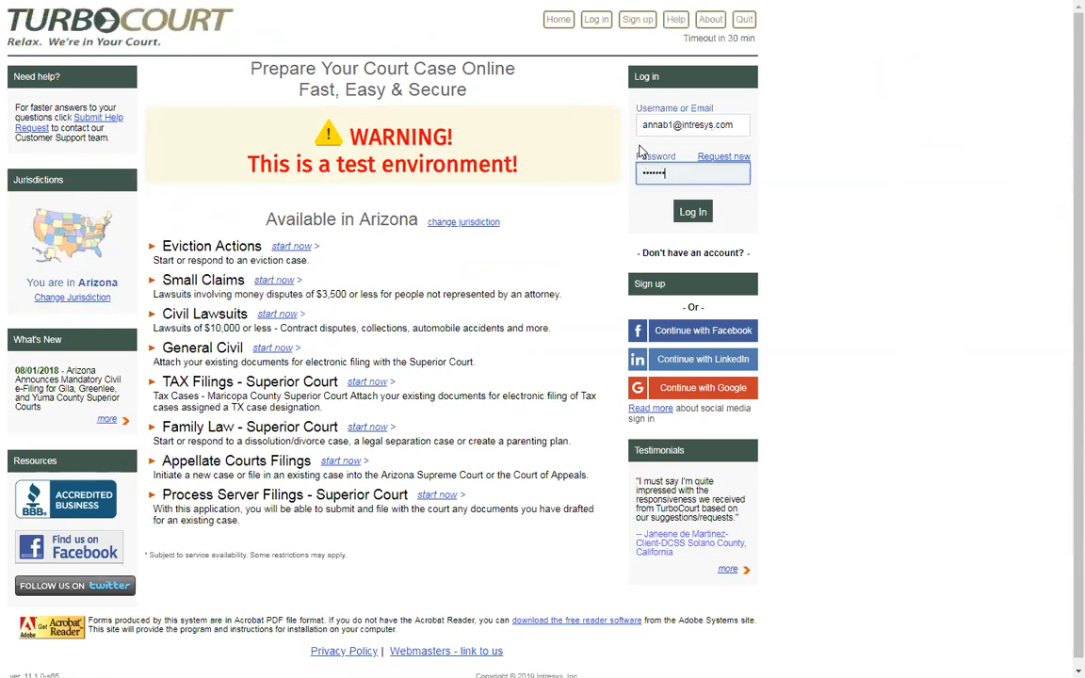
{"action": "left_click", "coordinate": [694, 212]}
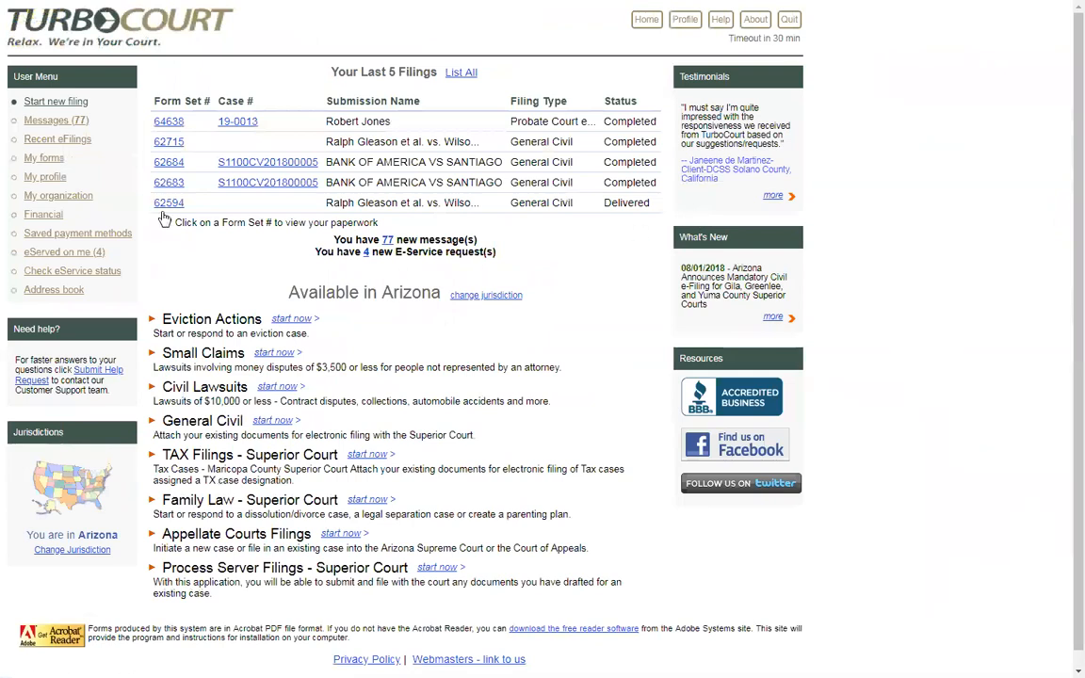
Open the saved General Civil form set from Your Last 5 Filings to review its answers
{"action": "left_click", "coordinate": [322, 237]}
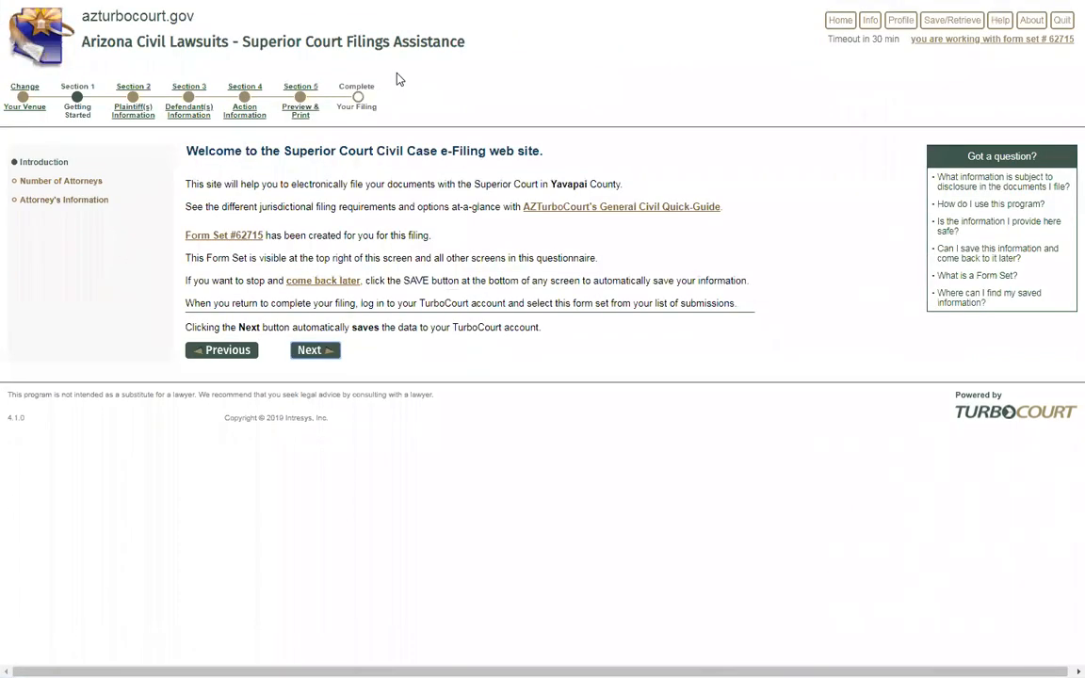
Return to the browser window showing the Yavapai County civil e-filing welcome page
{"action": "mouse_move", "coordinate": [178, 4]}
Accept the attorney and both plaintiffs' pages unchanged, then continue past Number of Defendants (2)
{"action": "left_click", "coordinate": [312, 359]}
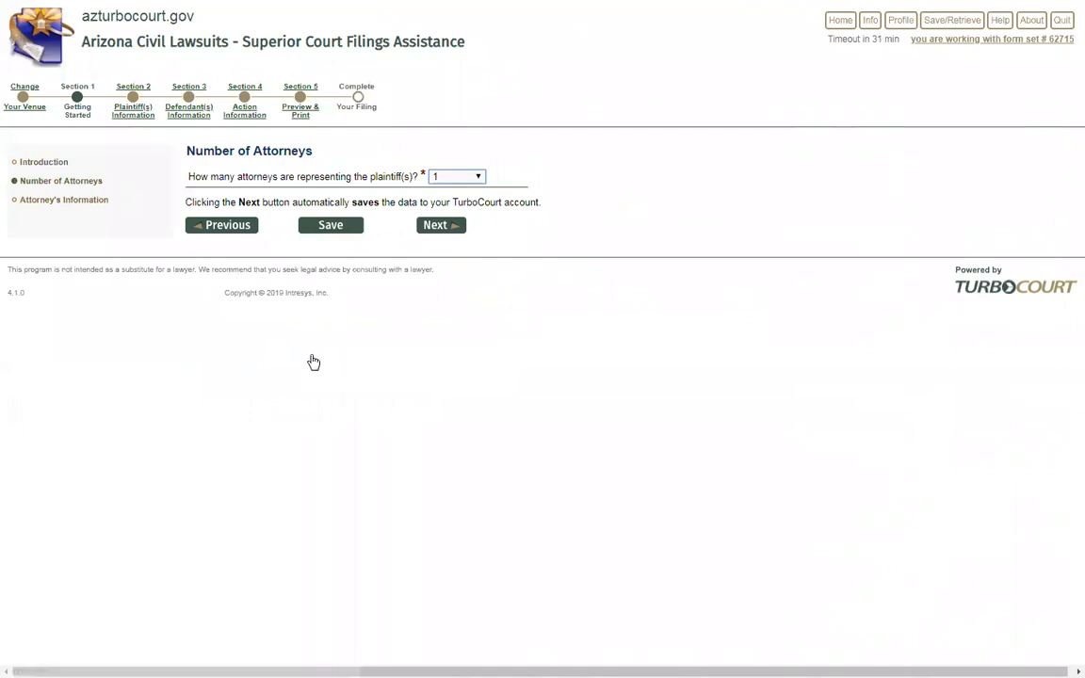
{"action": "left_click", "coordinate": [436, 229]}
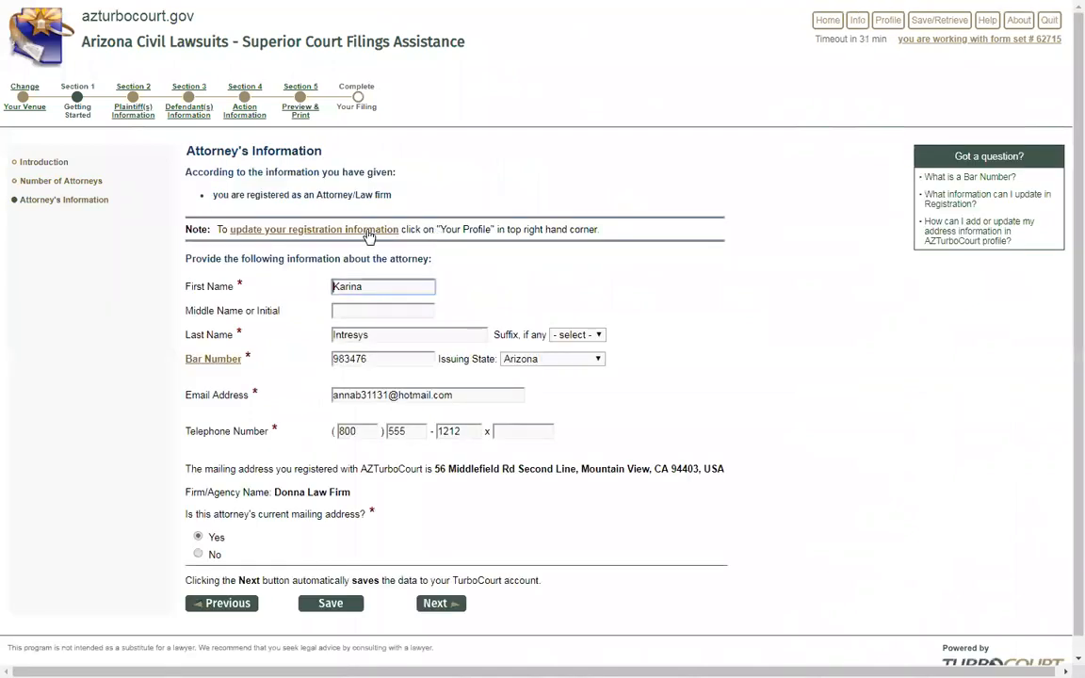
{"action": "left_click", "coordinate": [441, 603]}
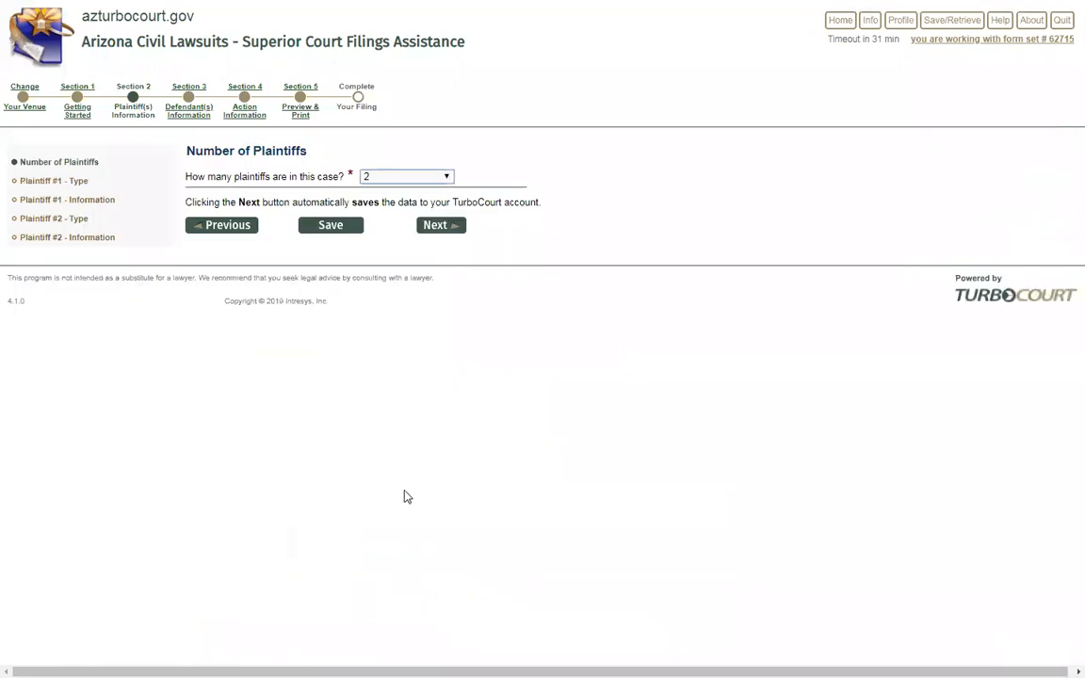
{"action": "left_click", "coordinate": [440, 229]}
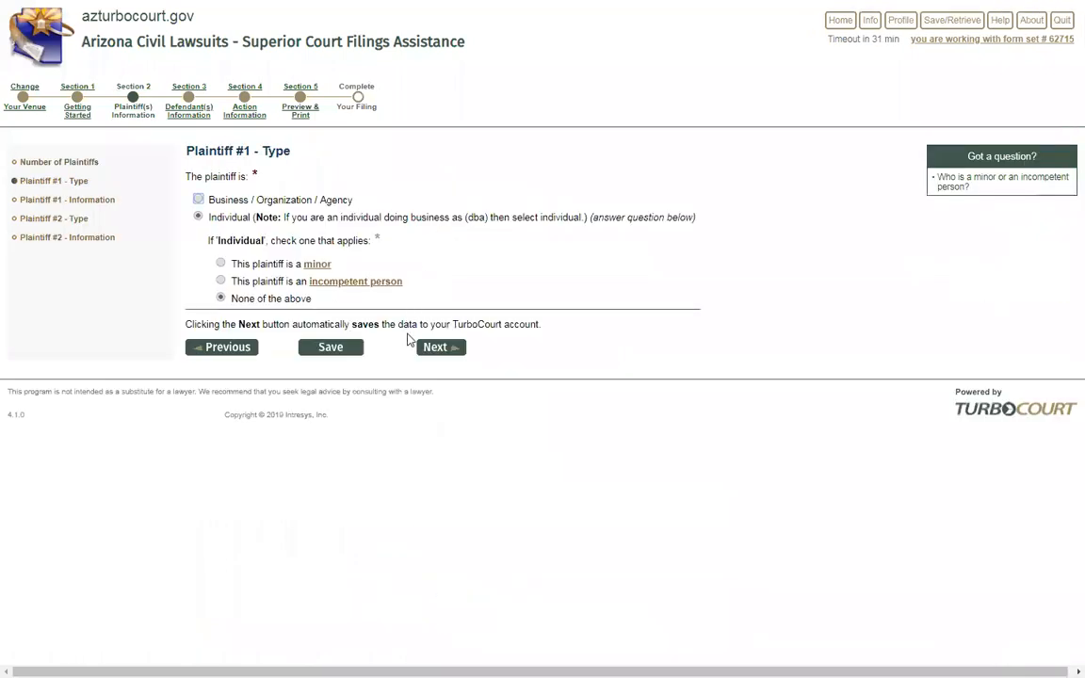
{"action": "left_click", "coordinate": [436, 349]}
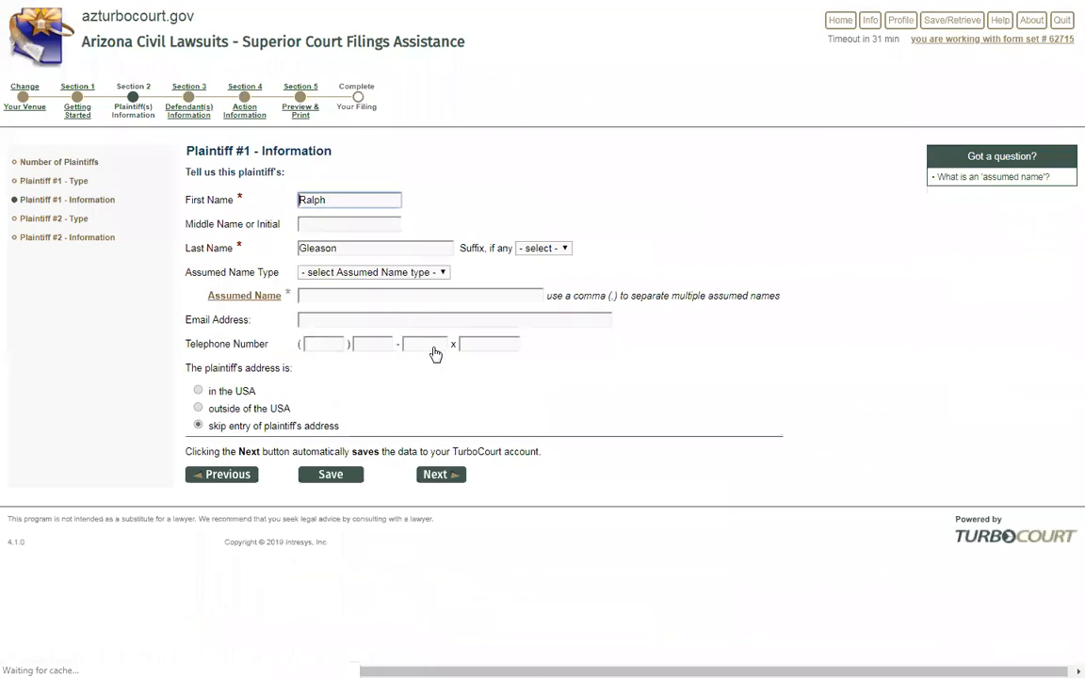
{"action": "left_click", "coordinate": [440, 477]}
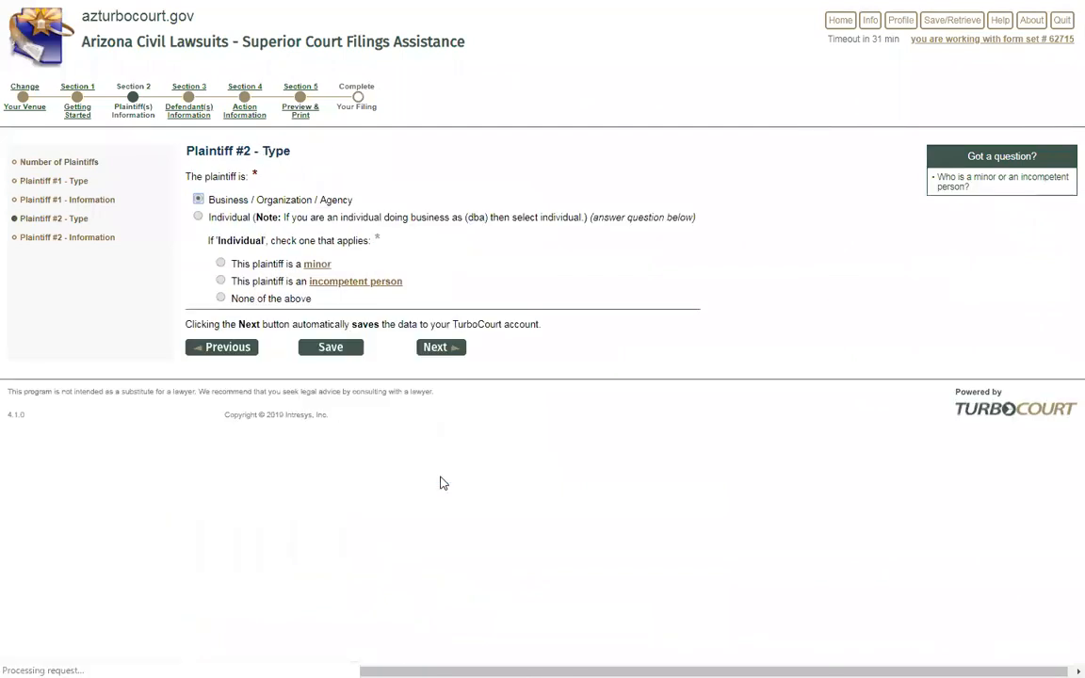
{"action": "left_click", "coordinate": [436, 349]}
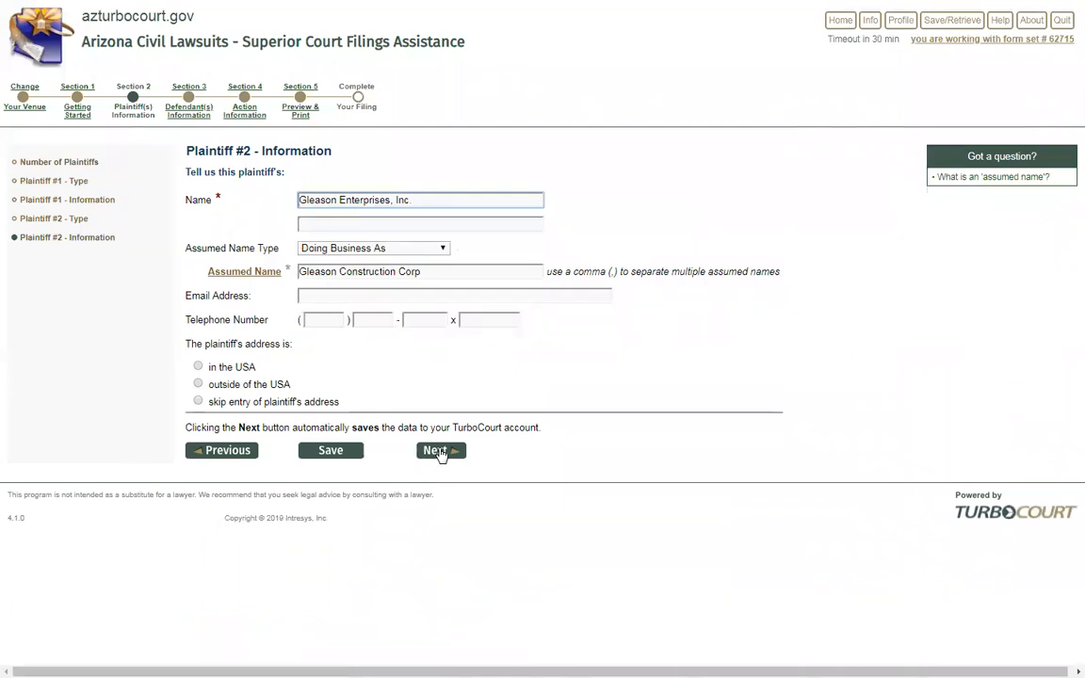
{"action": "left_click", "coordinate": [439, 451]}
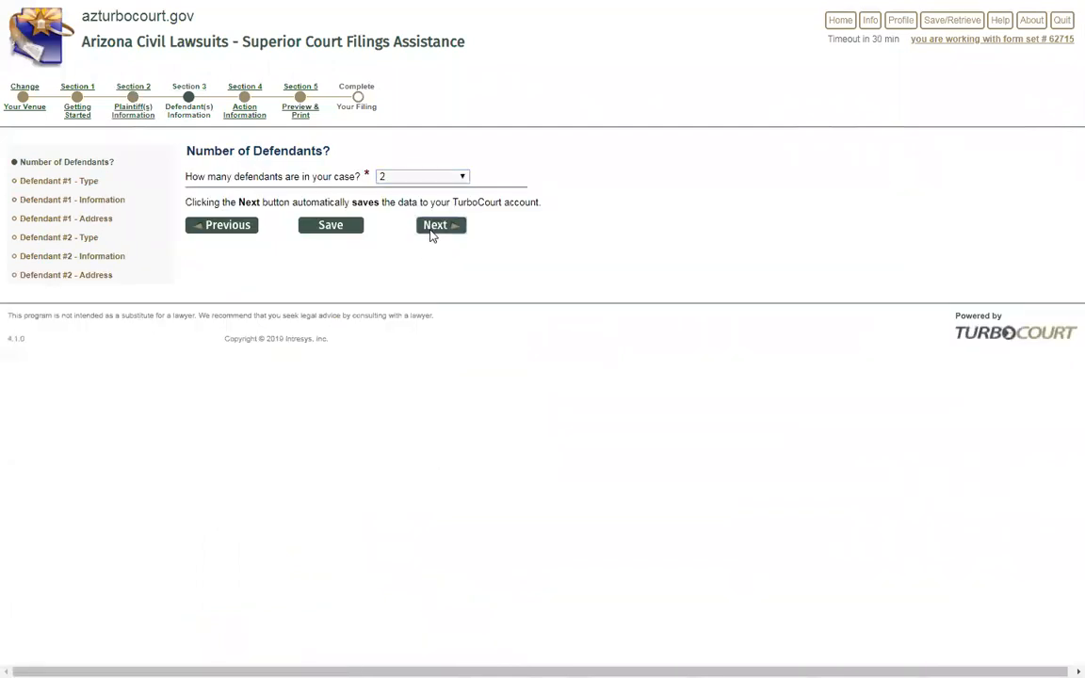
{"action": "left_click", "coordinate": [432, 231]}
Keep Defendant #1's mailing location as 'in the USA' after trying Unknown, then continue to its address
{"action": "left_click", "coordinate": [436, 348]}
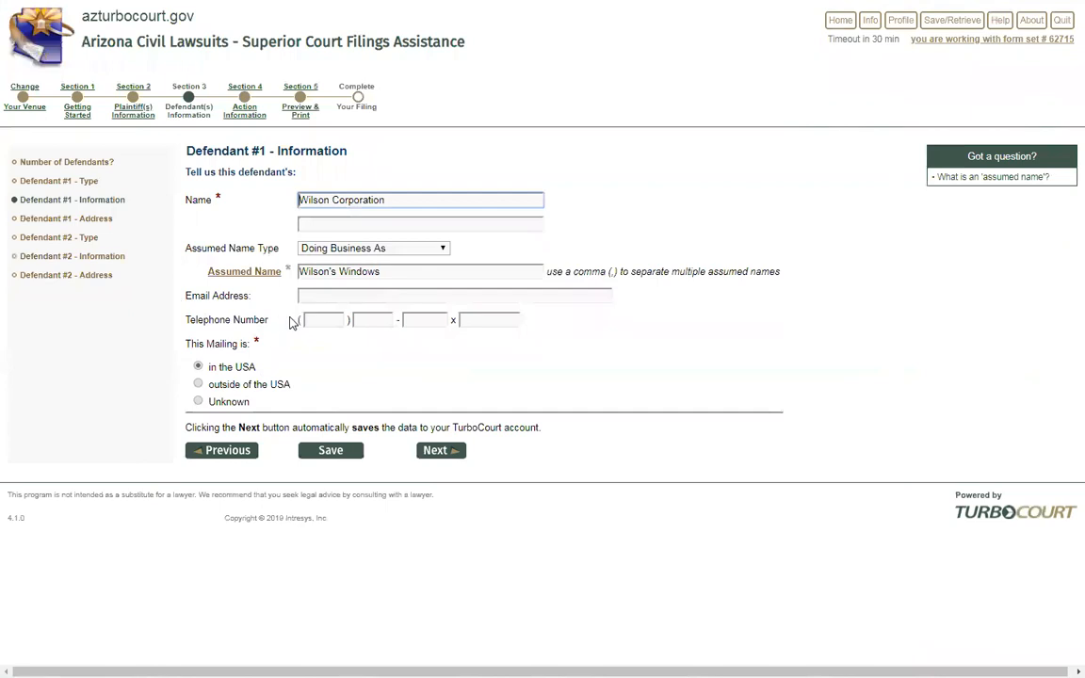
{"action": "left_click_drag", "start_coordinate": [263, 340], "coordinate": [254, 342]}
{"action": "left_click", "coordinate": [279, 348]}
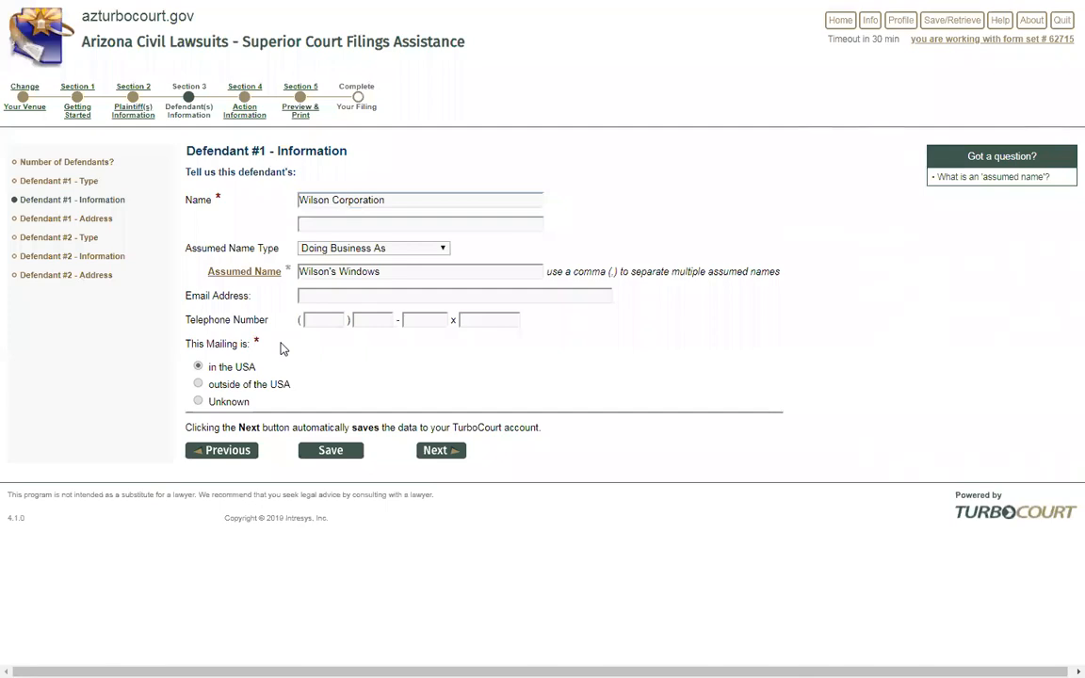
{"action": "left_click", "coordinate": [197, 401]}
{"action": "left_click", "coordinate": [199, 366]}
{"action": "left_click", "coordinate": [440, 450]}
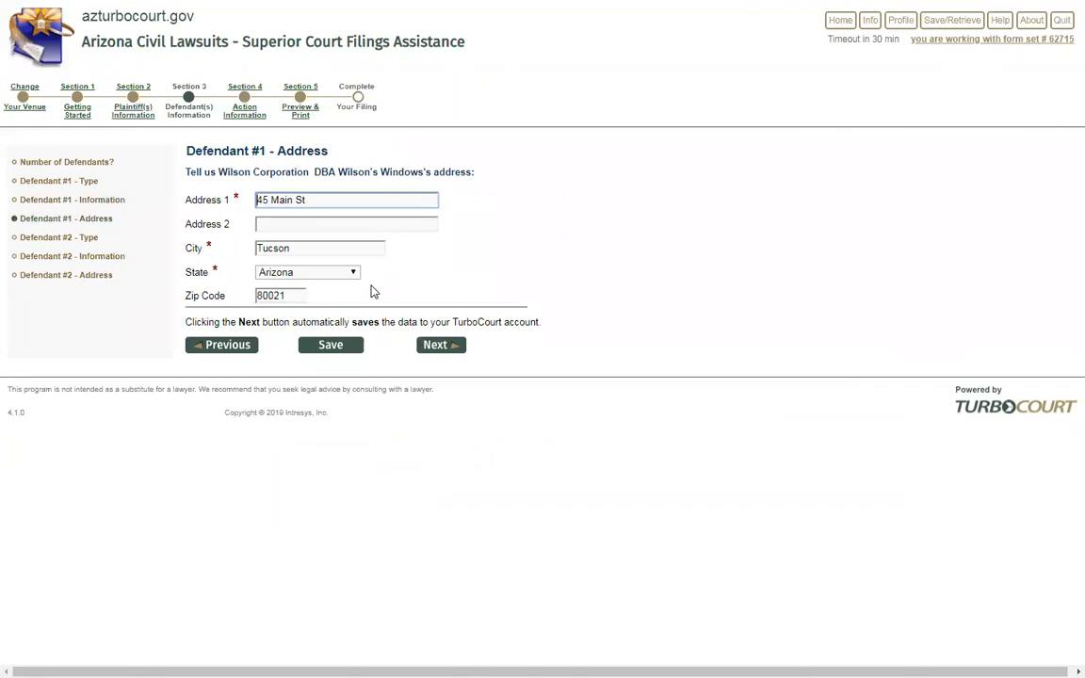
Accept Defendant #1's address and keep Defendant #2's type as an individual
{"action": "left_click", "coordinate": [436, 347]}
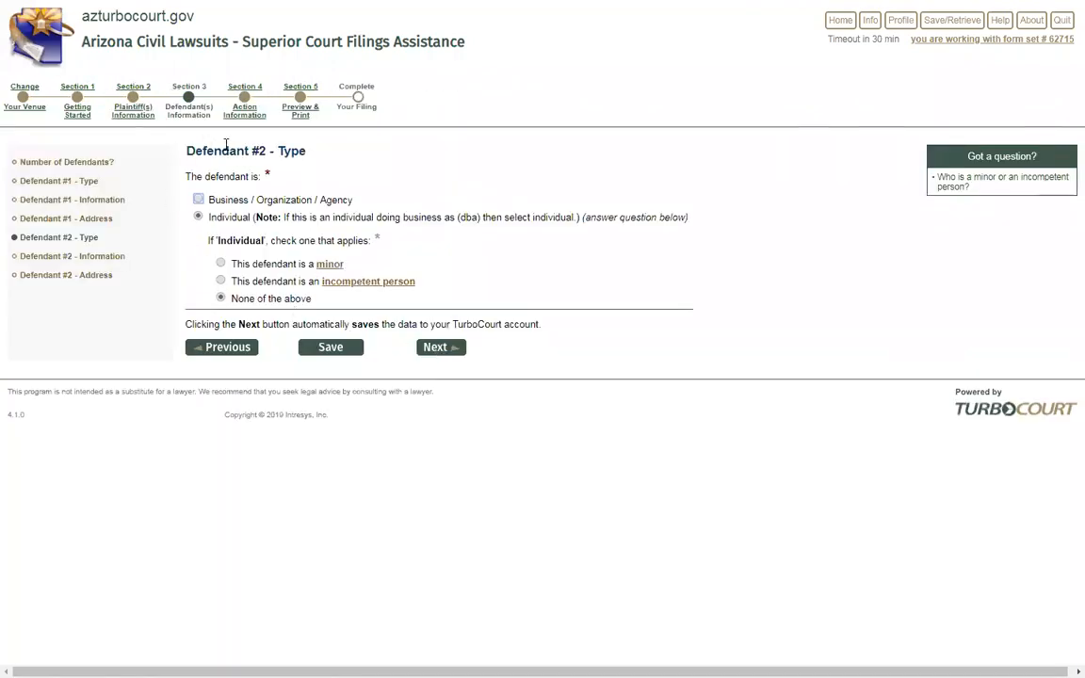
{"action": "left_click", "coordinate": [456, 350]}
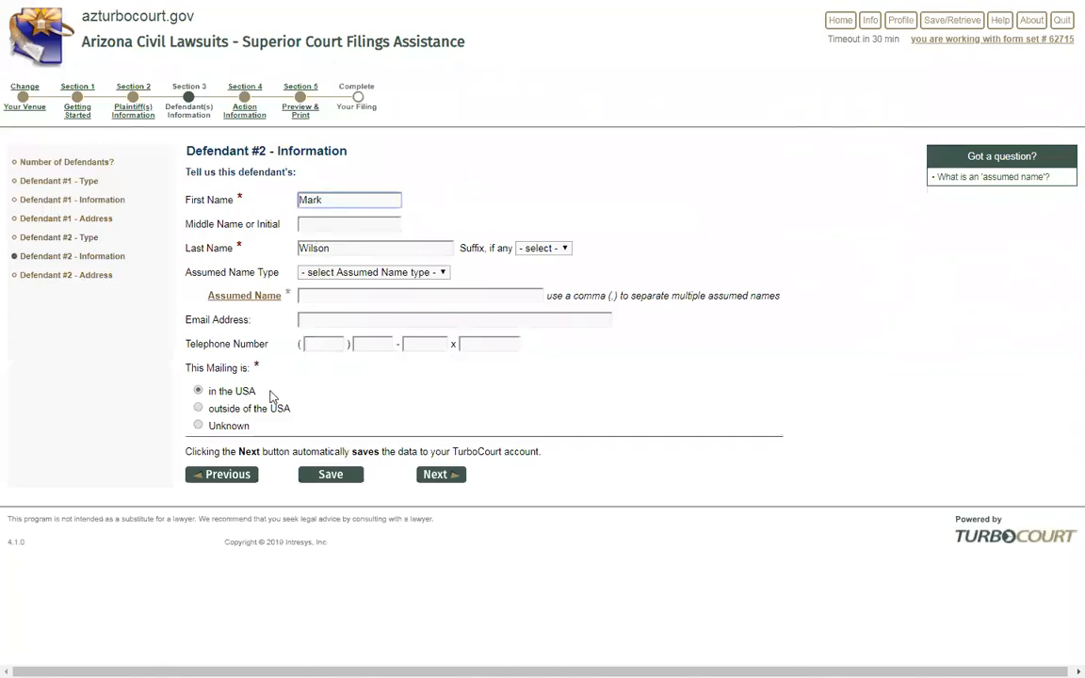
On Defendant #2's address page, keep the saved mailing address after trying 'specified below'
{"action": "left_click", "coordinate": [443, 479]}
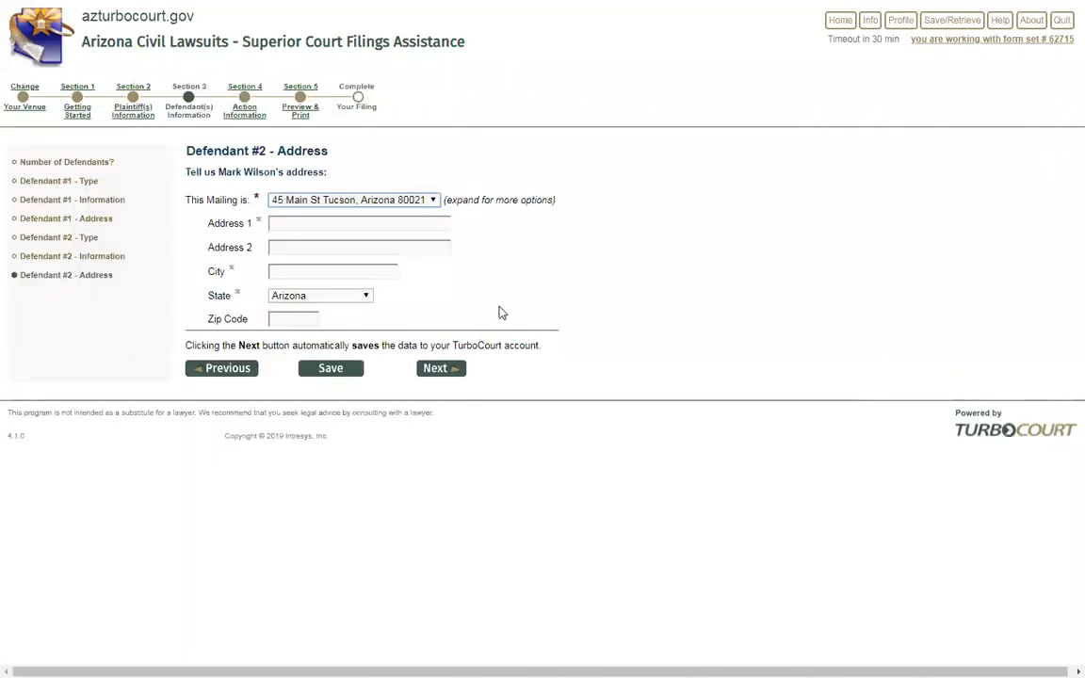
{"action": "left_click", "coordinate": [436, 200]}
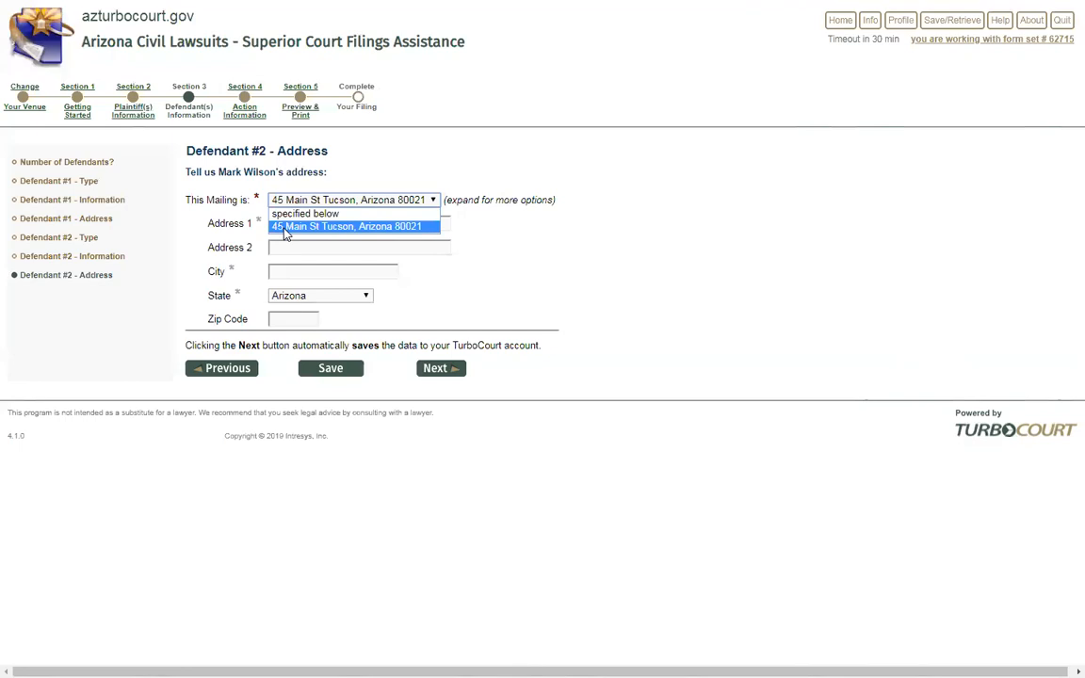
{"action": "left_click", "coordinate": [285, 228]}
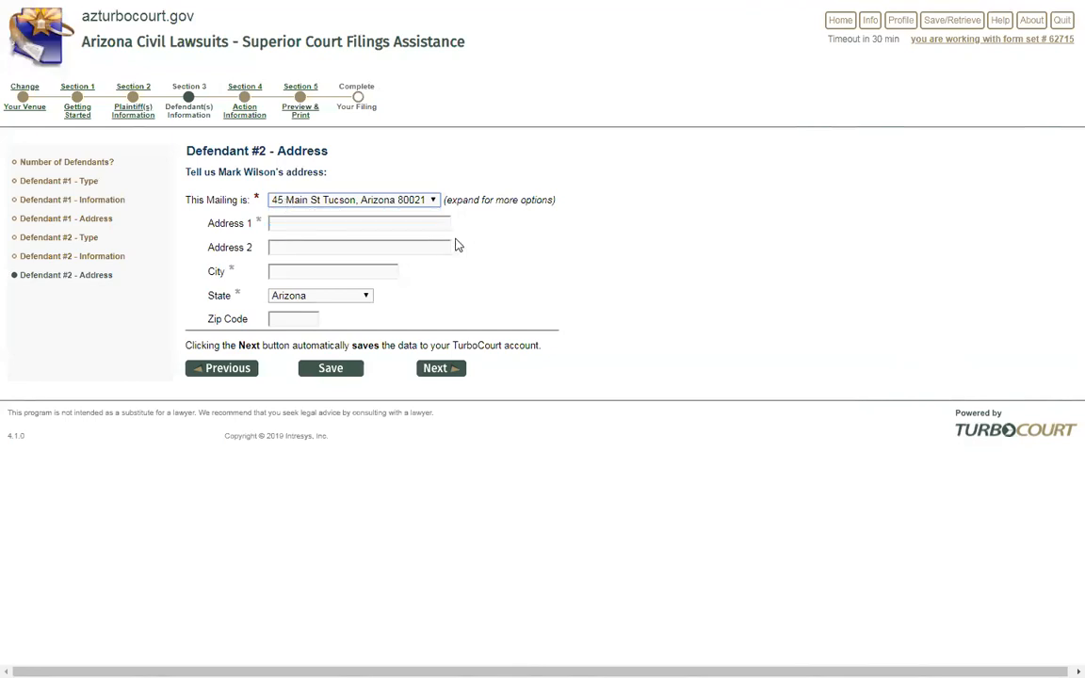
{"action": "left_click", "coordinate": [431, 199]}
{"action": "left_click", "coordinate": [371, 213]}
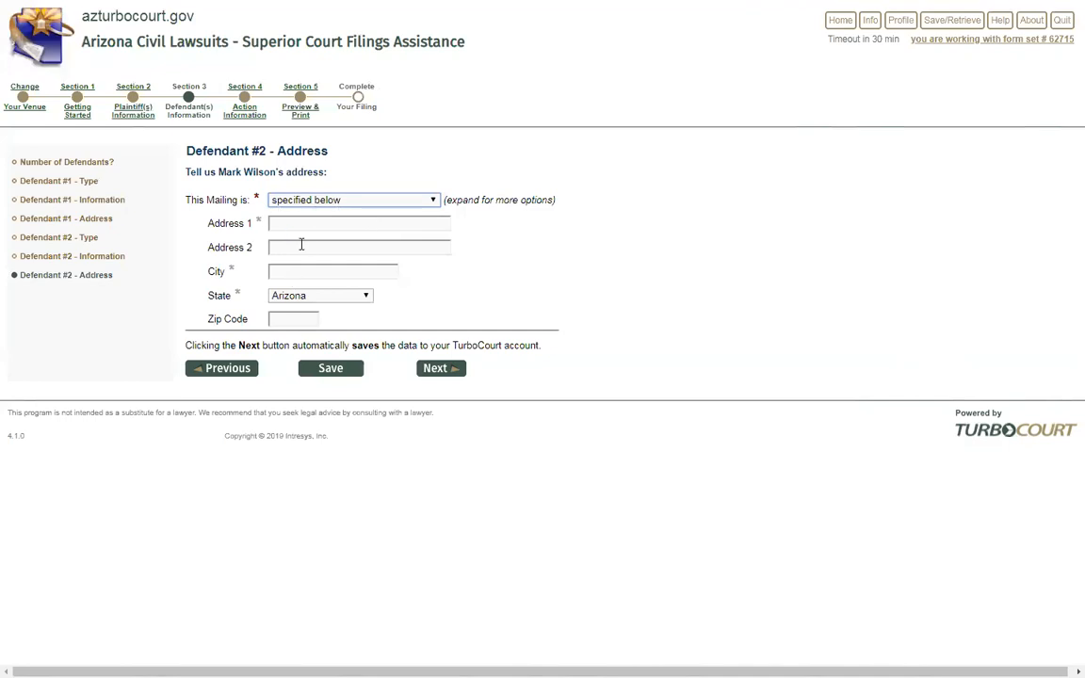
{"action": "left_click", "coordinate": [433, 200]}
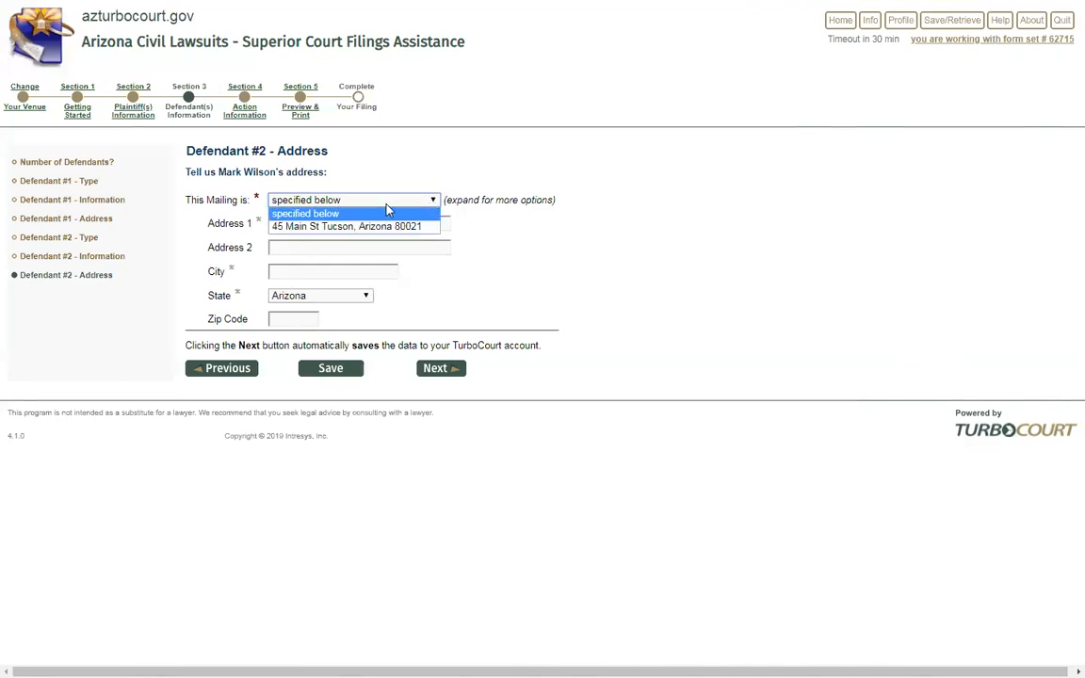
{"action": "left_click", "coordinate": [317, 226]}
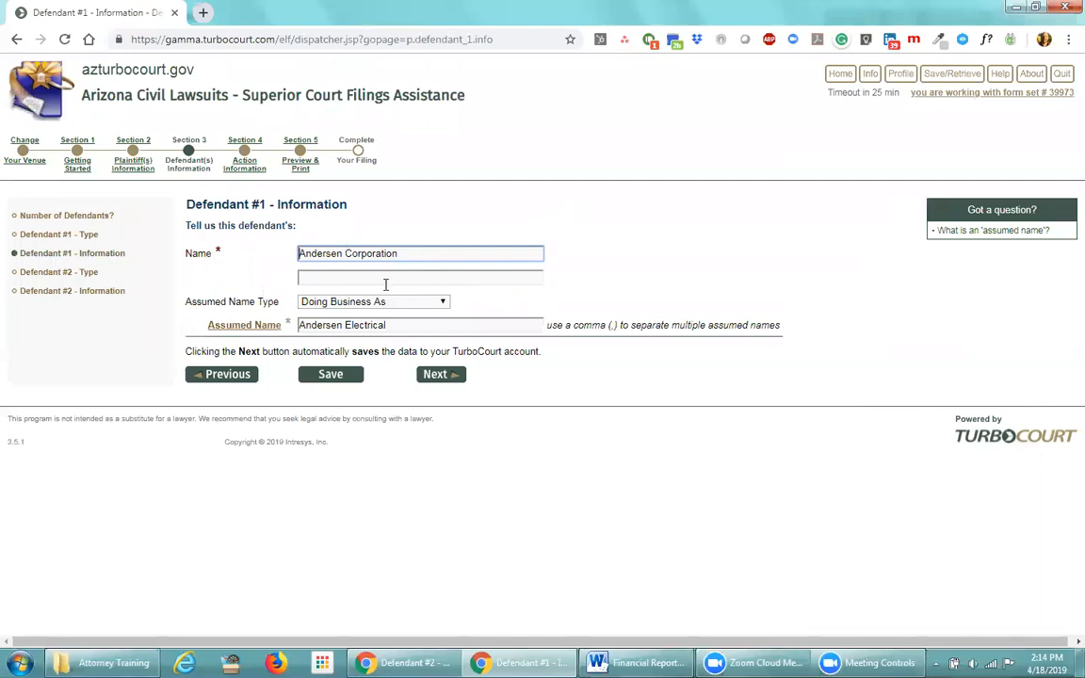
Accept Defendant #1's information and Defendant #2's type and information pages unchanged
{"action": "left_click", "coordinate": [434, 376]}
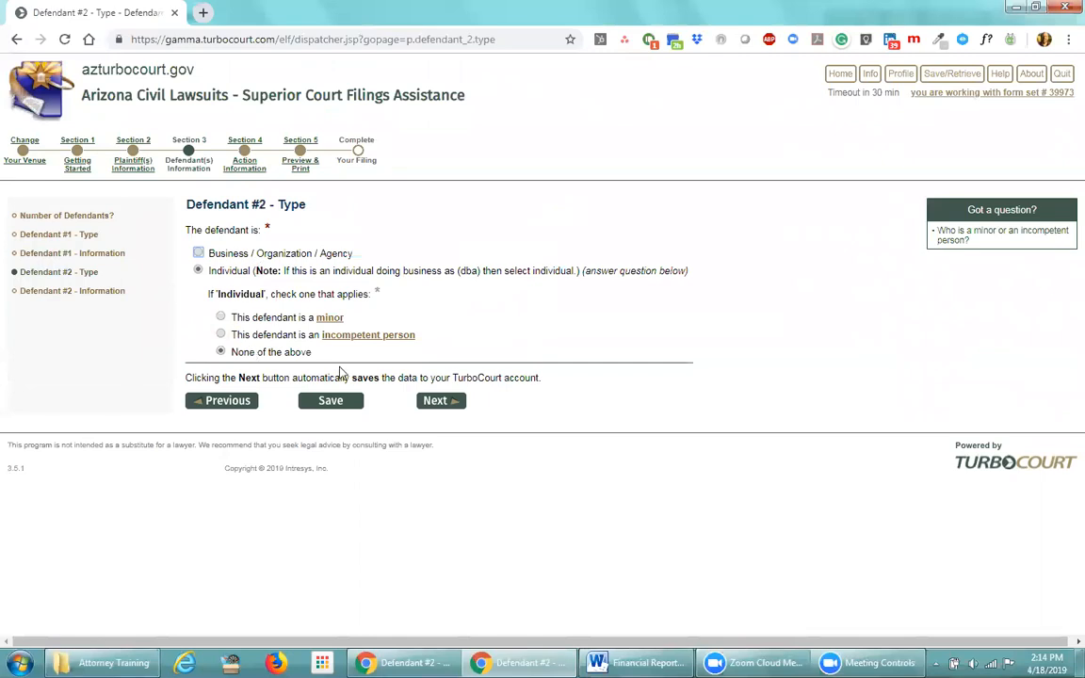
{"action": "left_click", "coordinate": [433, 400]}
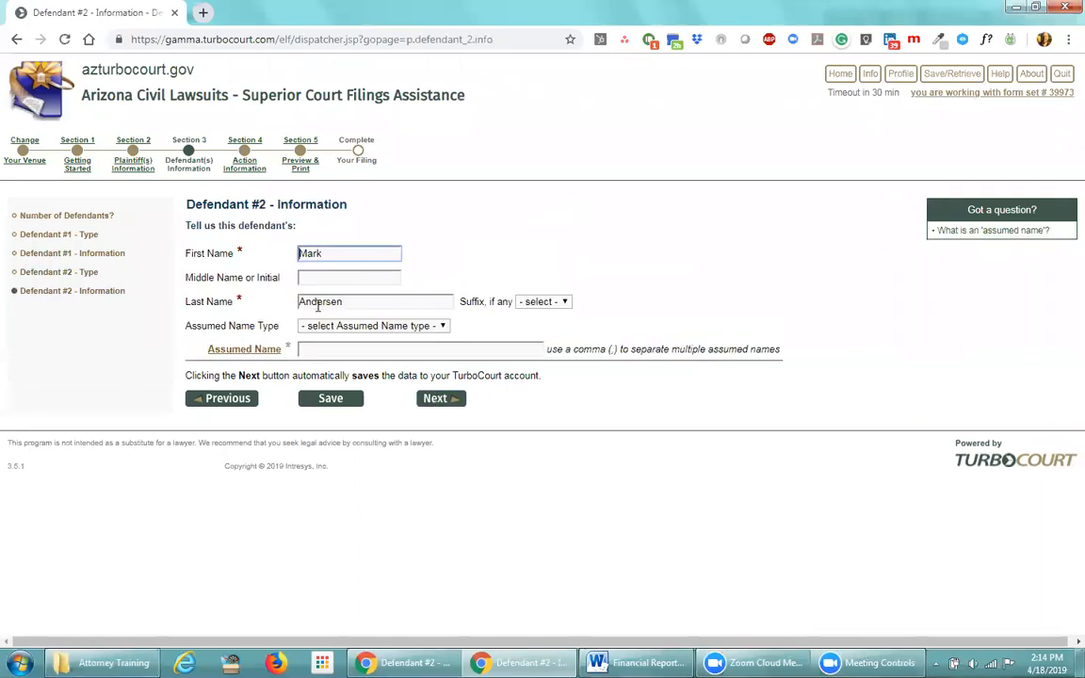
{"action": "left_click", "coordinate": [436, 400]}
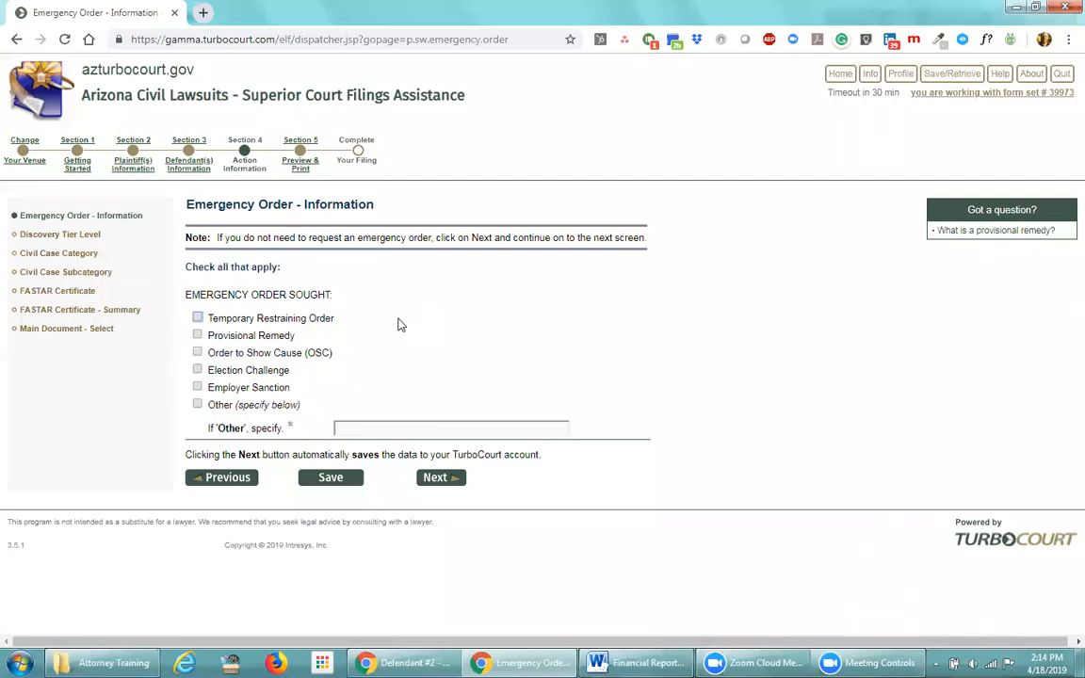
Accept the Emergency Order page with no emergency order options checked
{"action": "left_click", "coordinate": [429, 478]}
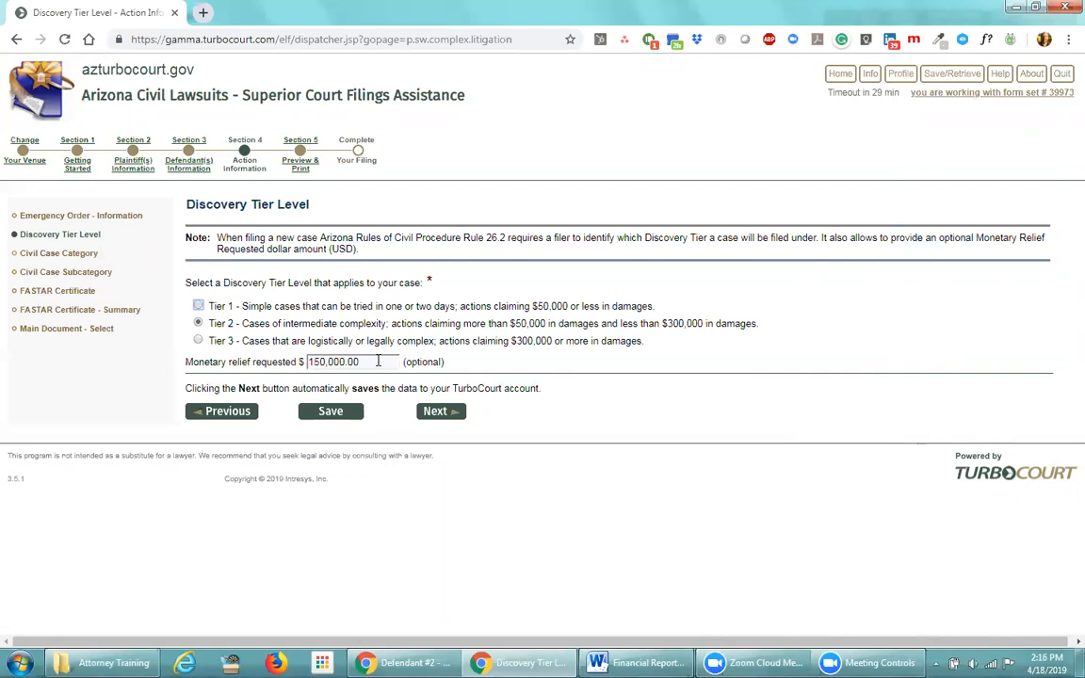
Change the monetary relief to 350,000.00 and submit, bringing up a tier mismatch error
{"action": "left_click", "coordinate": [307, 361]}
{"action": "key", "text": "Delete"}
{"action": "type", "text": "3"}
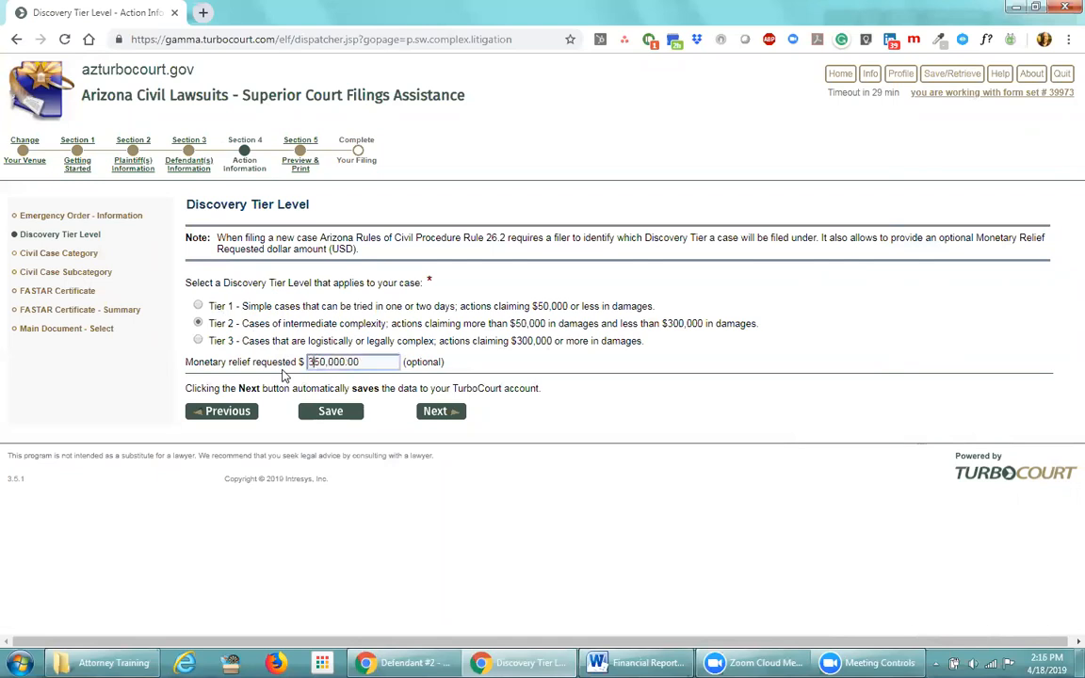
{"action": "left_click", "coordinate": [437, 414]}
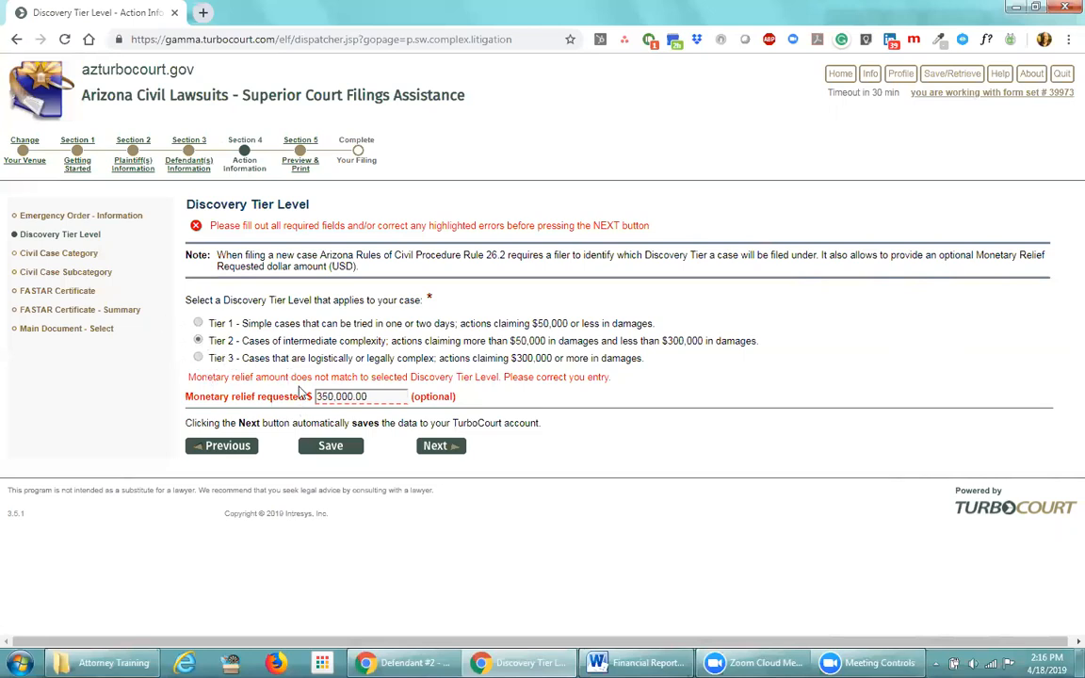
Correct the monetary relief to 250,000.00 and submit the Discovery Tier page
{"action": "left_click_drag", "start_coordinate": [323, 396], "coordinate": [315, 398]}
{"action": "type", "text": "2"}
{"action": "left_click", "coordinate": [431, 449]}
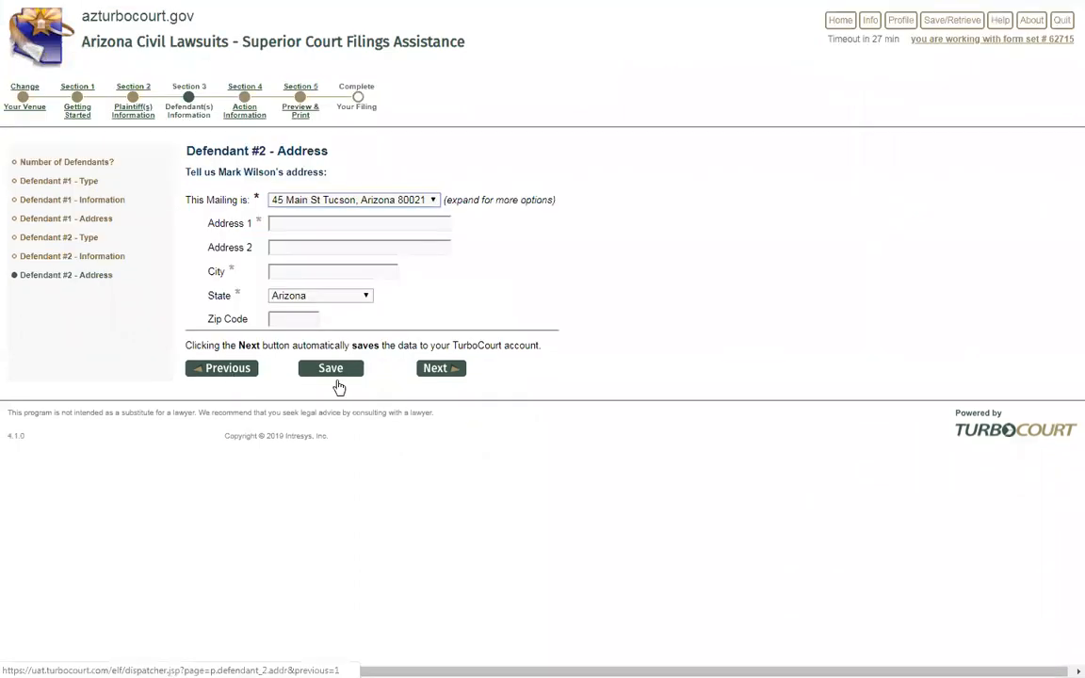
Jump to Civil Case Category via the sidebar, then switch to the other filing's window
{"action": "left_click", "coordinate": [441, 369]}
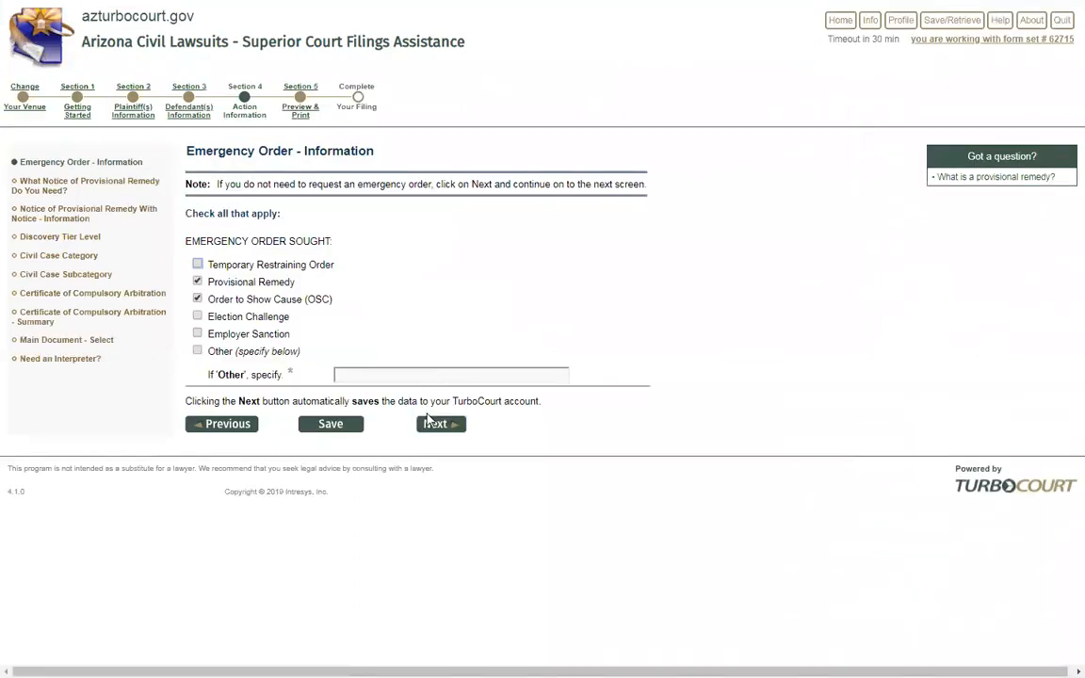
{"action": "left_click", "coordinate": [74, 259]}
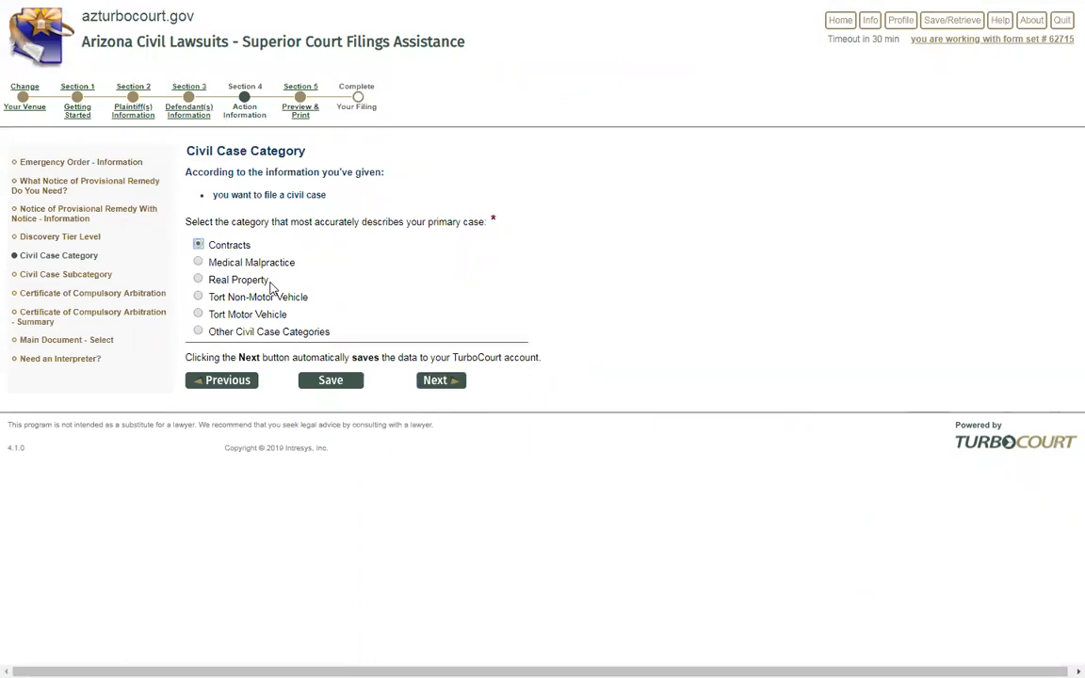
{"action": "key", "text": "alt+Tab"}
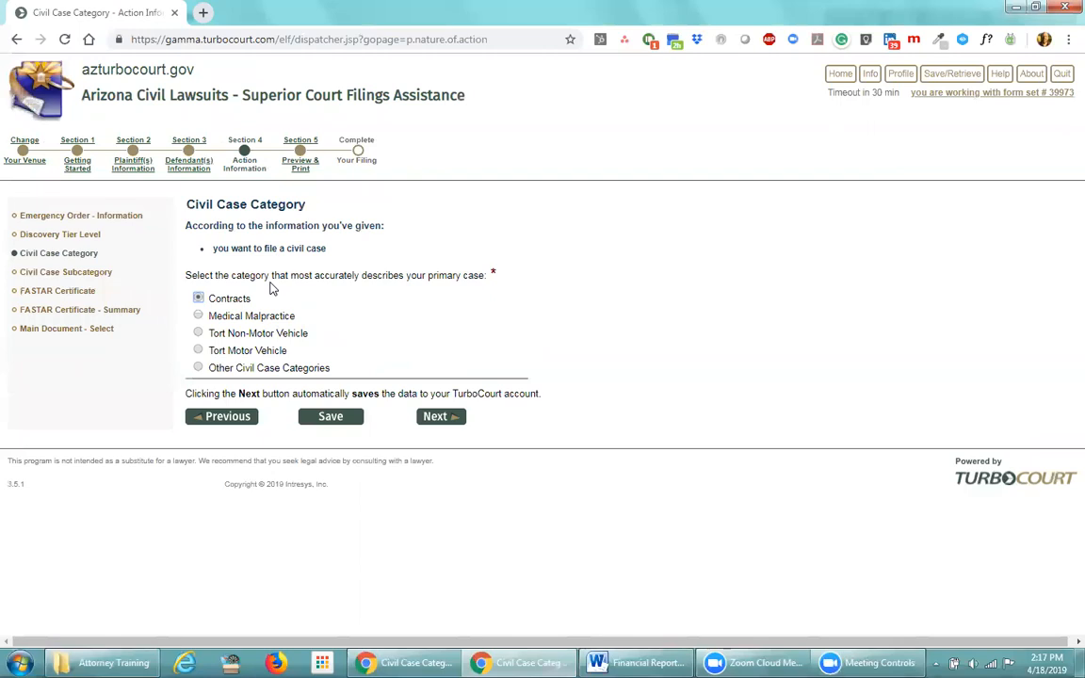
{"action": "left_click", "coordinate": [197, 367]}
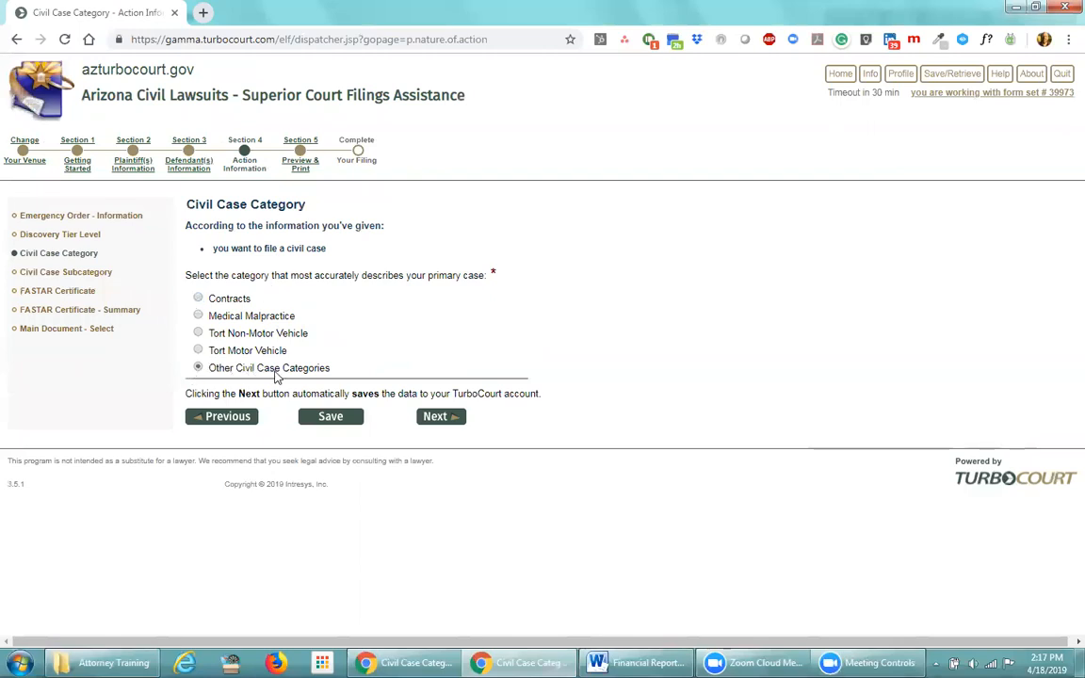
{"action": "left_click", "coordinate": [437, 419]}
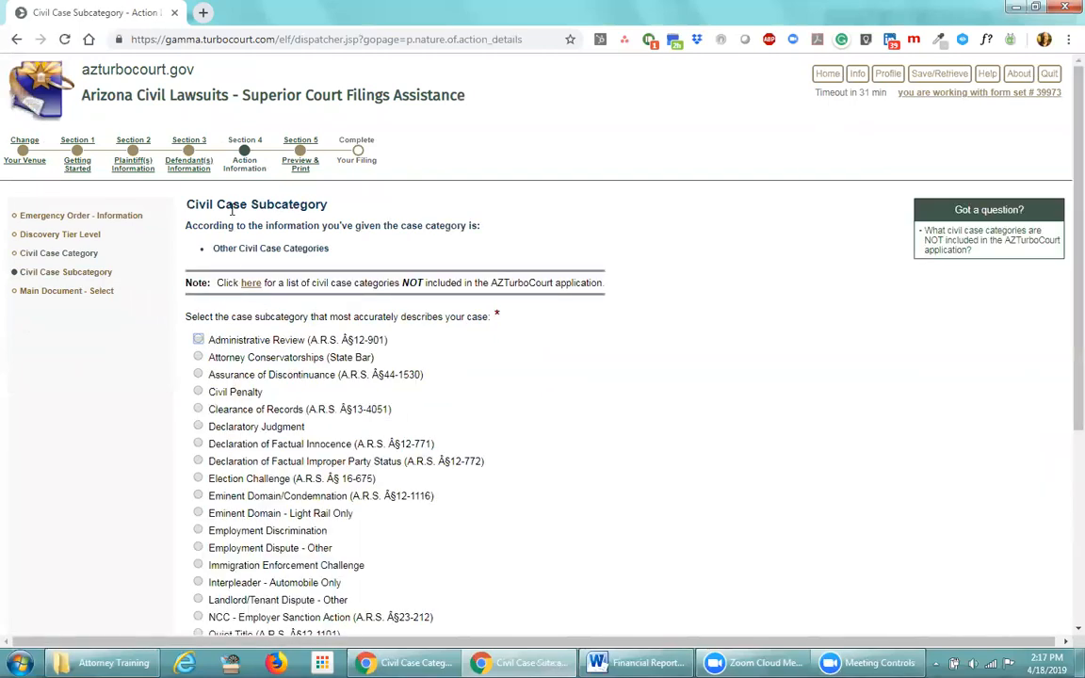
{"action": "scroll", "coordinate": [292, 419], "scroll_direction": "down", "scroll_amount": 5}
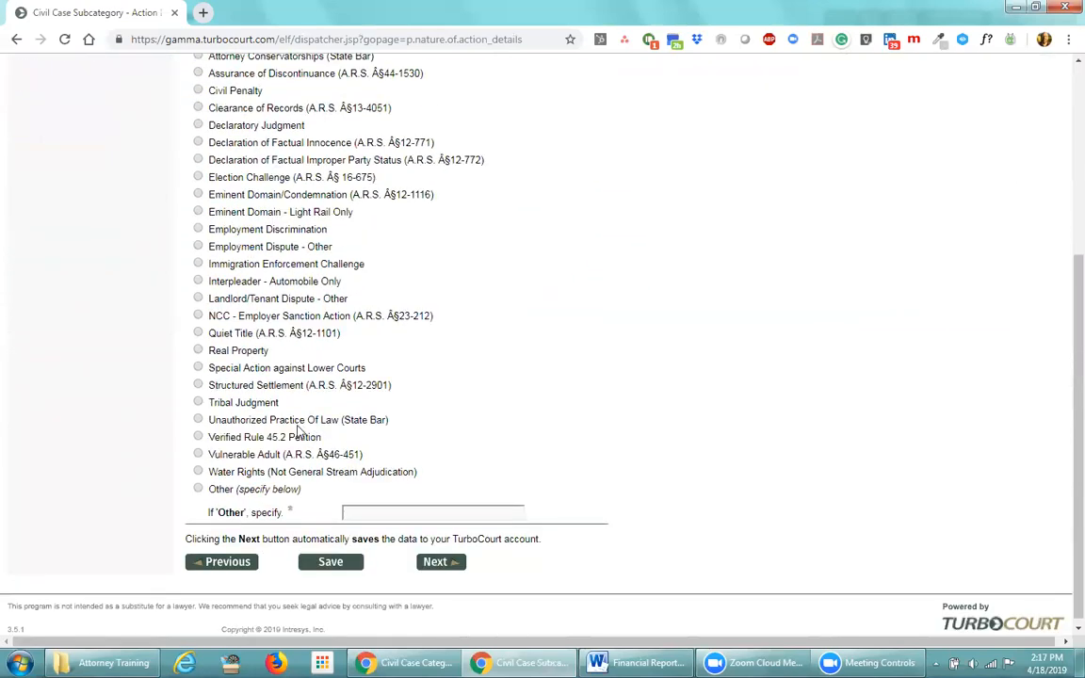
{"action": "left_click", "coordinate": [198, 350]}
{"action": "left_click", "coordinate": [223, 561]}
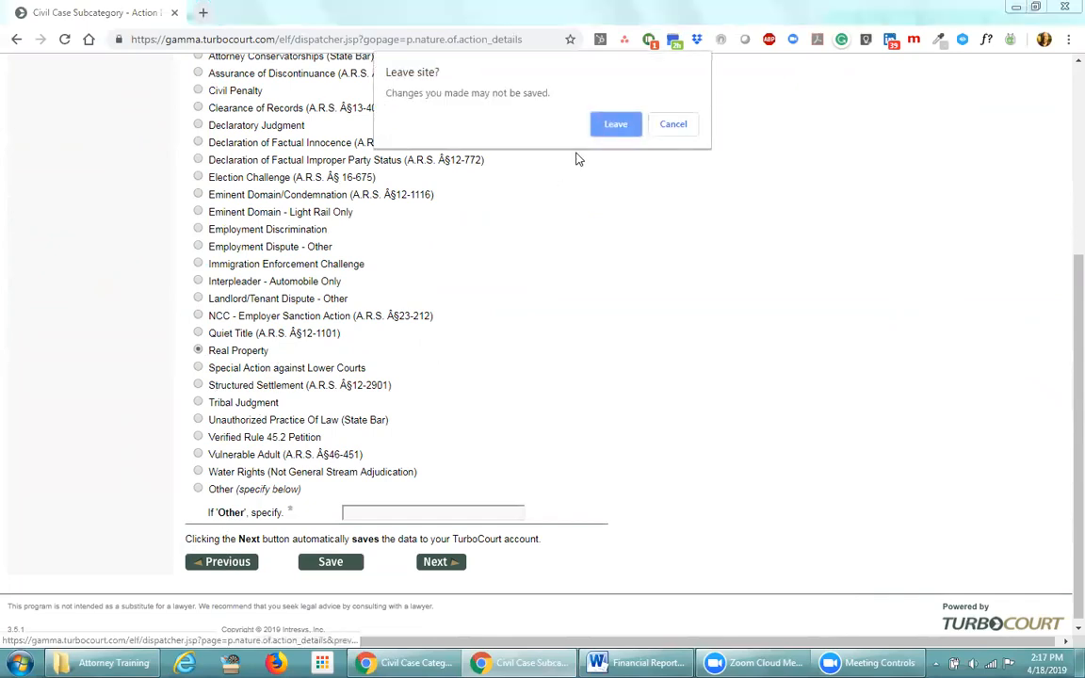
{"action": "left_click", "coordinate": [615, 126]}
{"action": "left_click", "coordinate": [198, 298]}
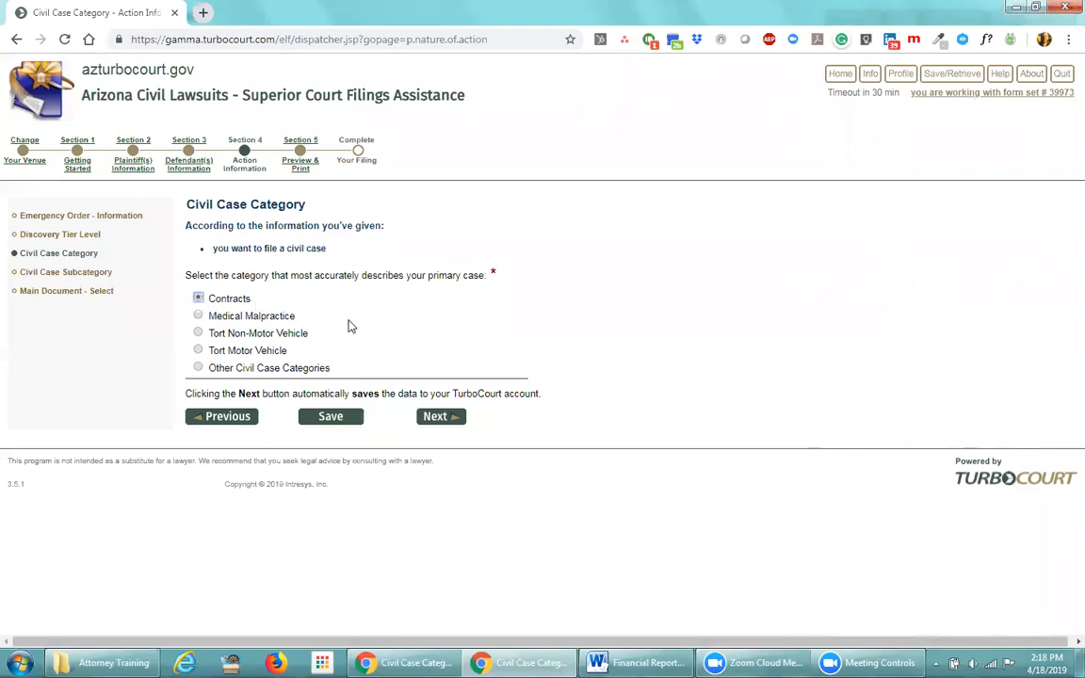
Accept Contracts with subcategory Construction Defects (Residential/Commercial) - Twenty or More Structures
{"action": "left_click", "coordinate": [435, 417]}
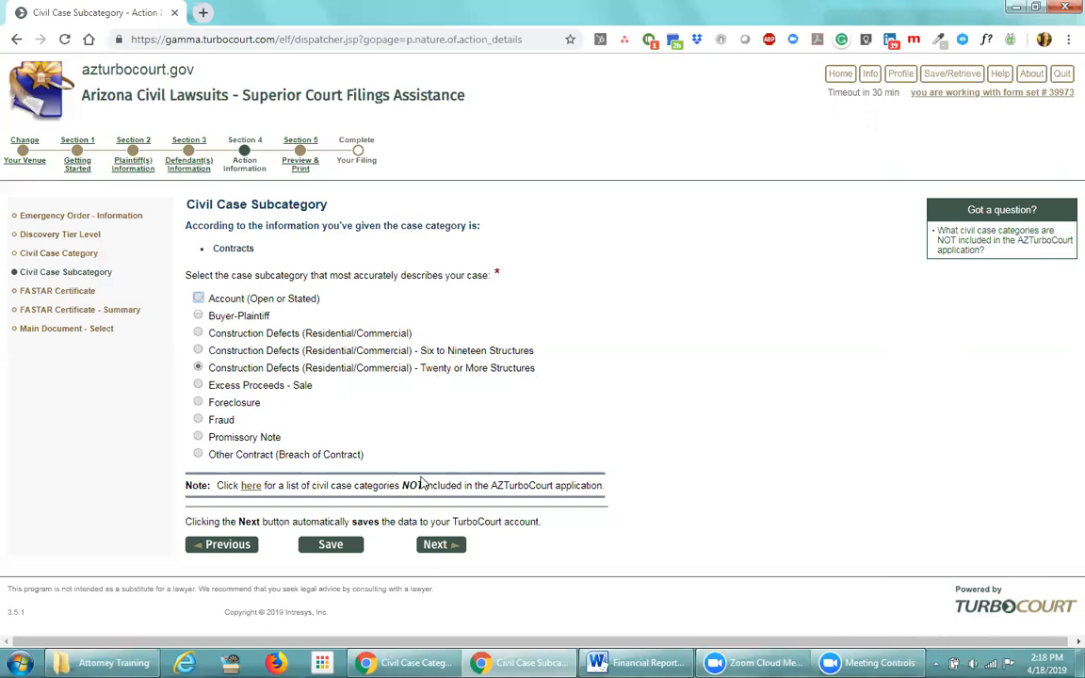
{"action": "left_click", "coordinate": [437, 544]}
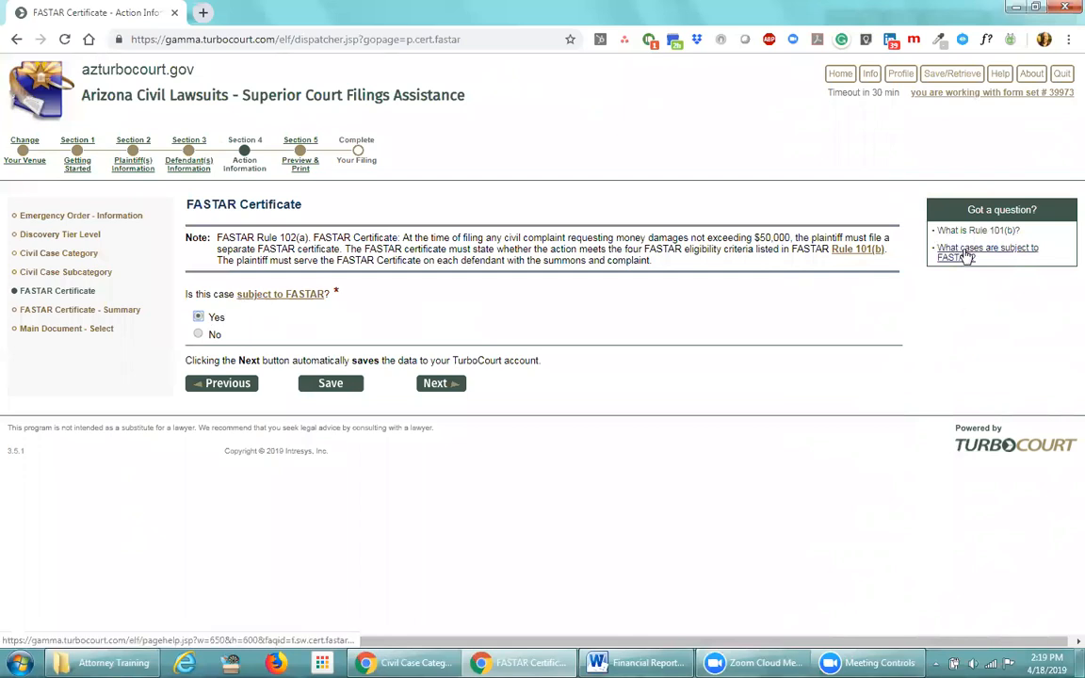
Review the FASTAR criteria, keep Yes for FASTAR, and continue to the summary
{"action": "left_click", "coordinate": [967, 256]}
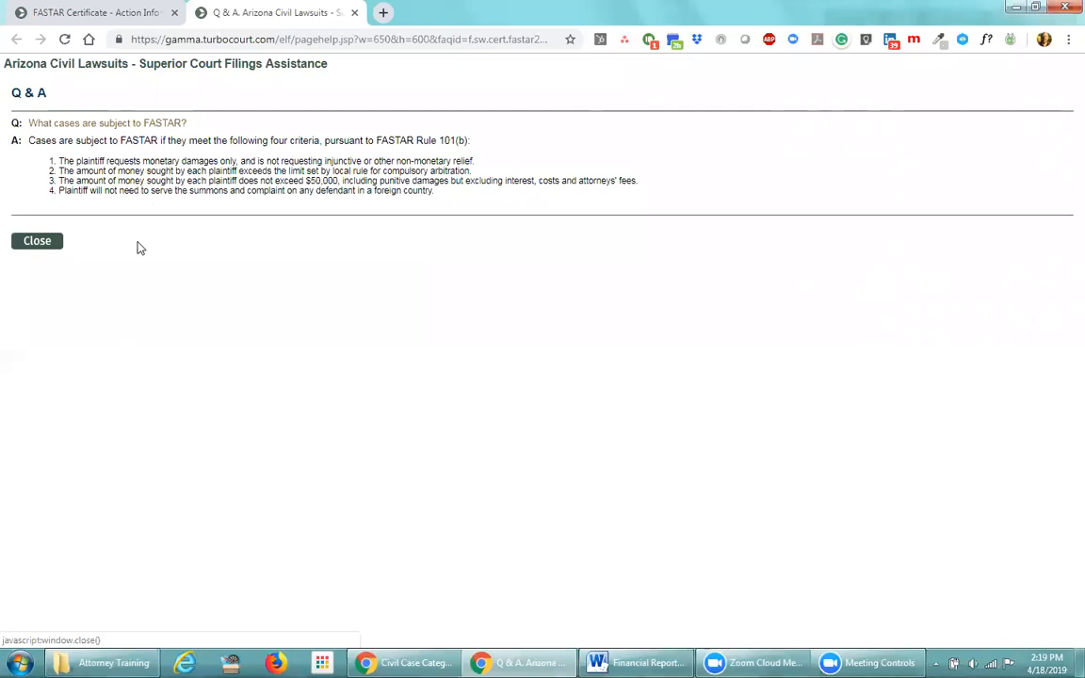
{"action": "left_click", "coordinate": [38, 241]}
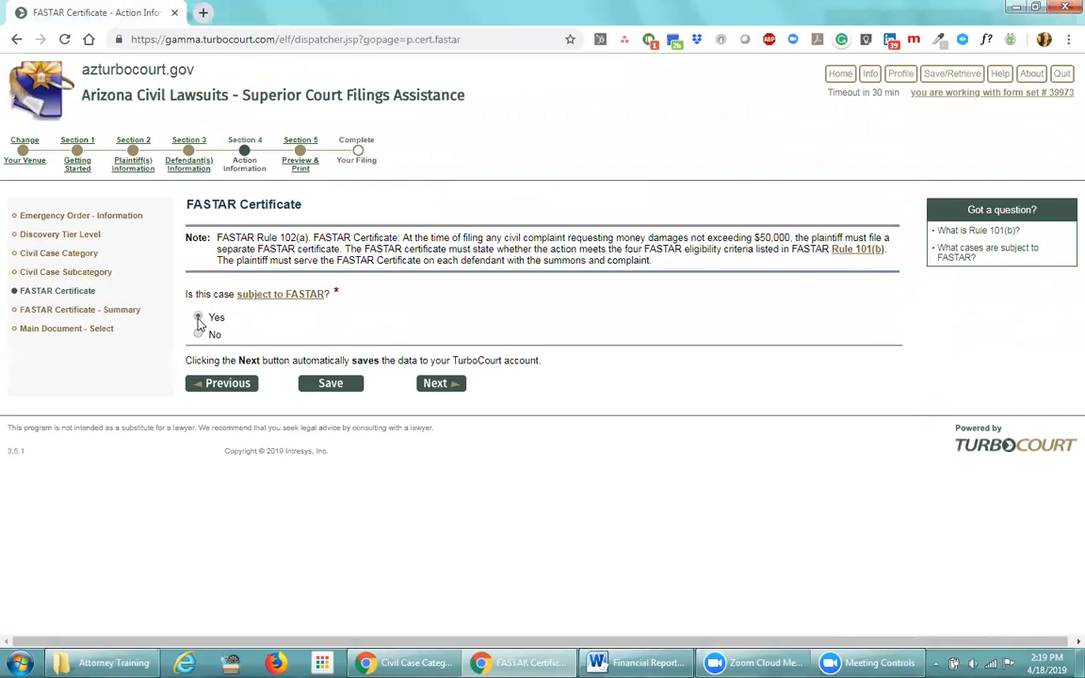
{"action": "left_click", "coordinate": [433, 386]}
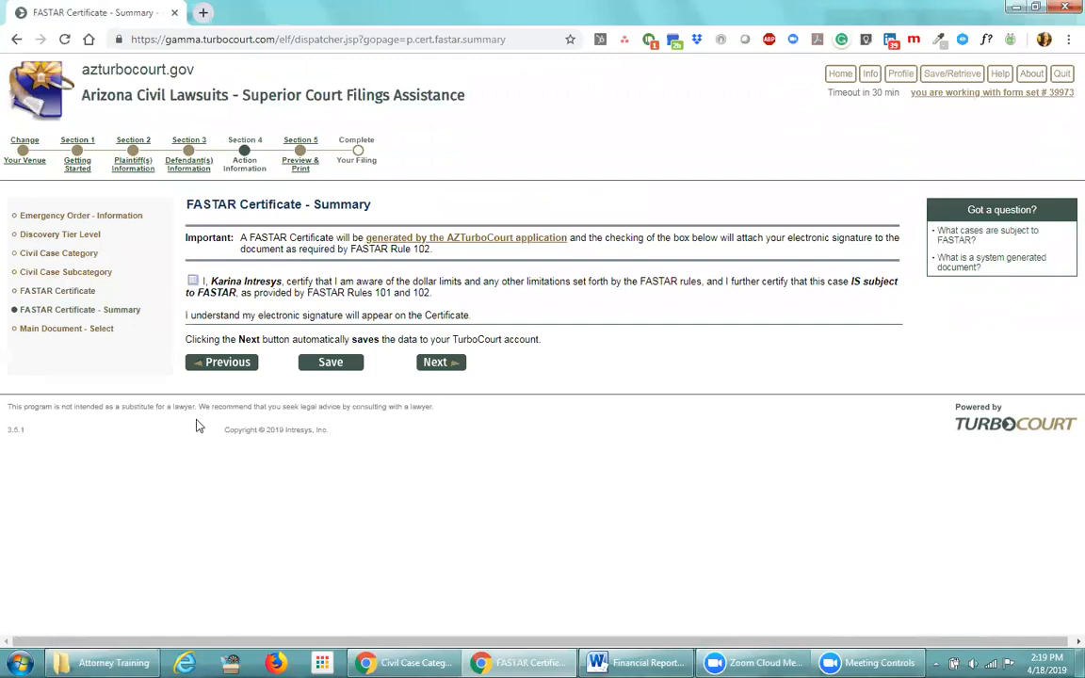
Check the FASTAR subject-to certification, then switch to the other filing's browser window
{"action": "left_click", "coordinate": [192, 281]}
{"action": "left_click_drag", "start_coordinate": [243, 281], "coordinate": [277, 298]}
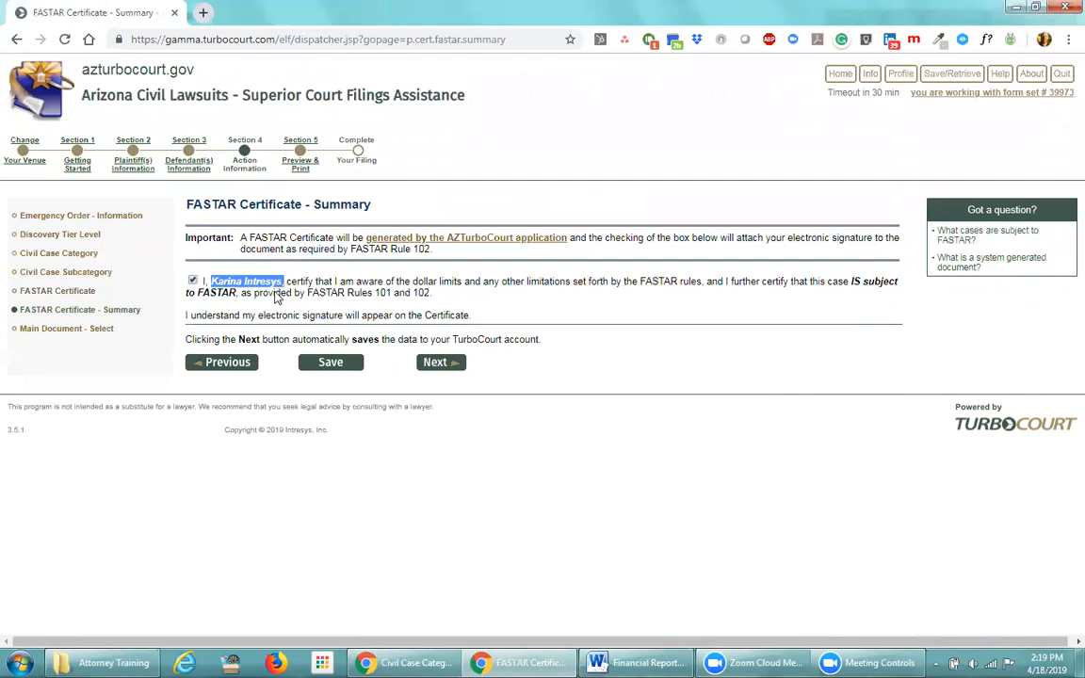
{"action": "left_click", "coordinate": [489, 298]}
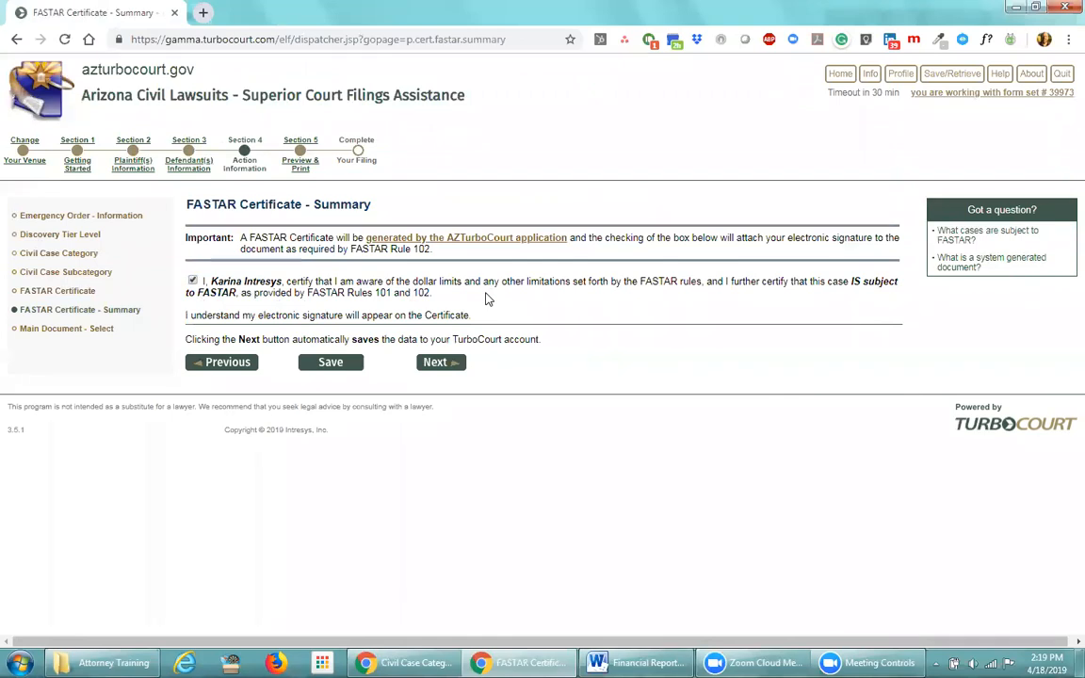
{"action": "key", "text": "alt+Tab"}
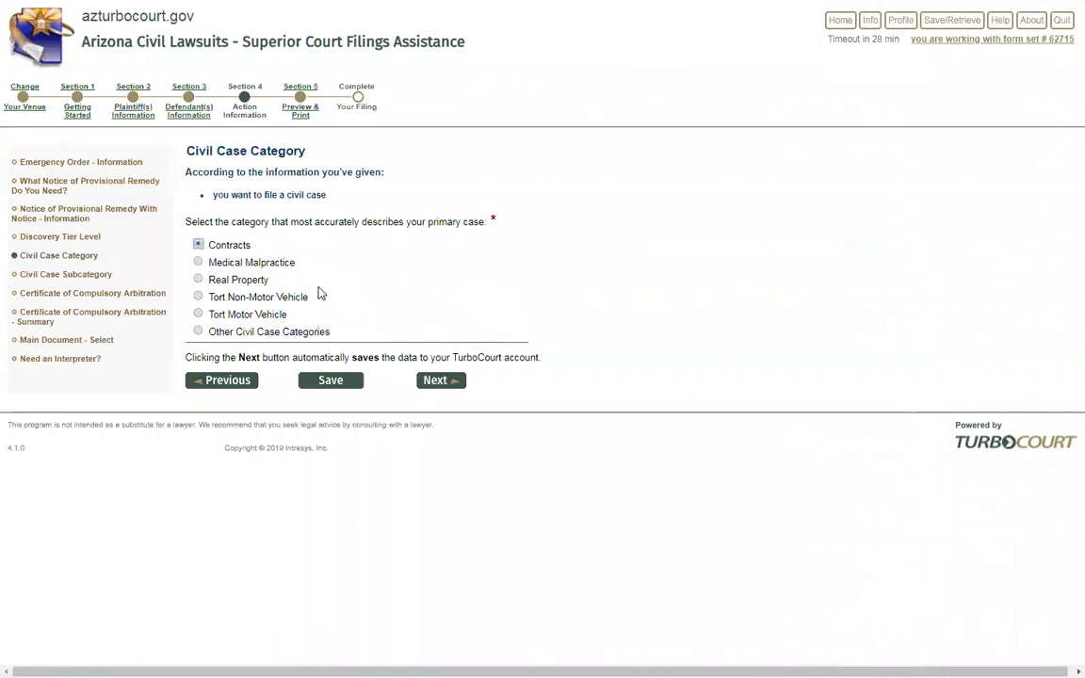
Advance the second filing to the Compulsory Arbitration summary, then reopen the Civil Case Category page
{"action": "left_click", "coordinate": [445, 381]}
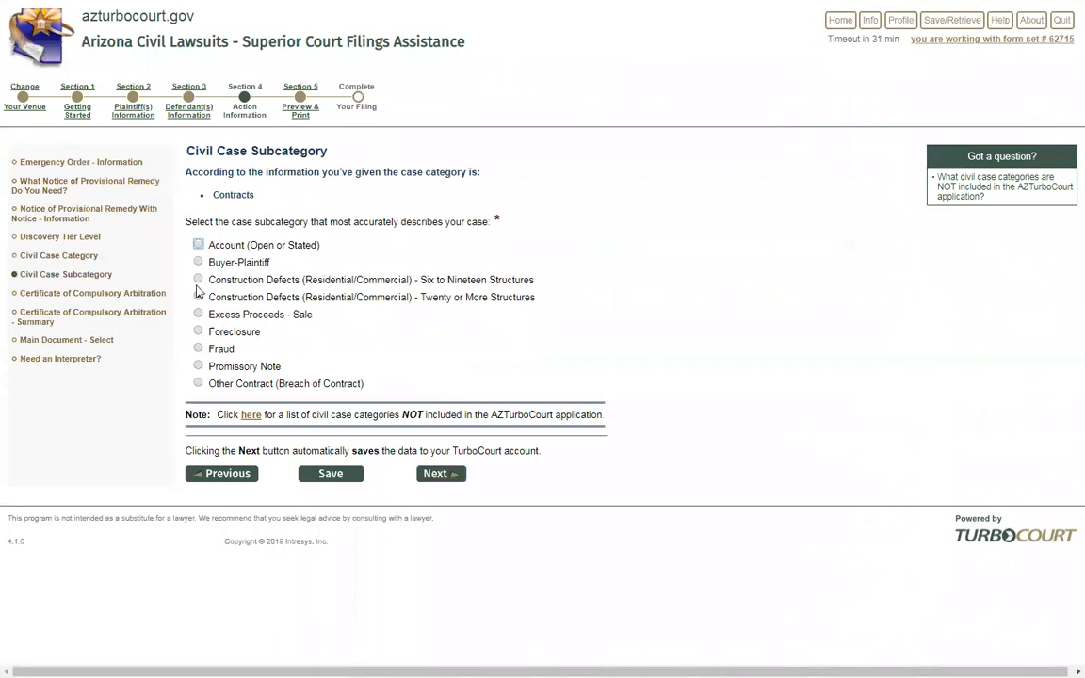
{"action": "left_click", "coordinate": [437, 475]}
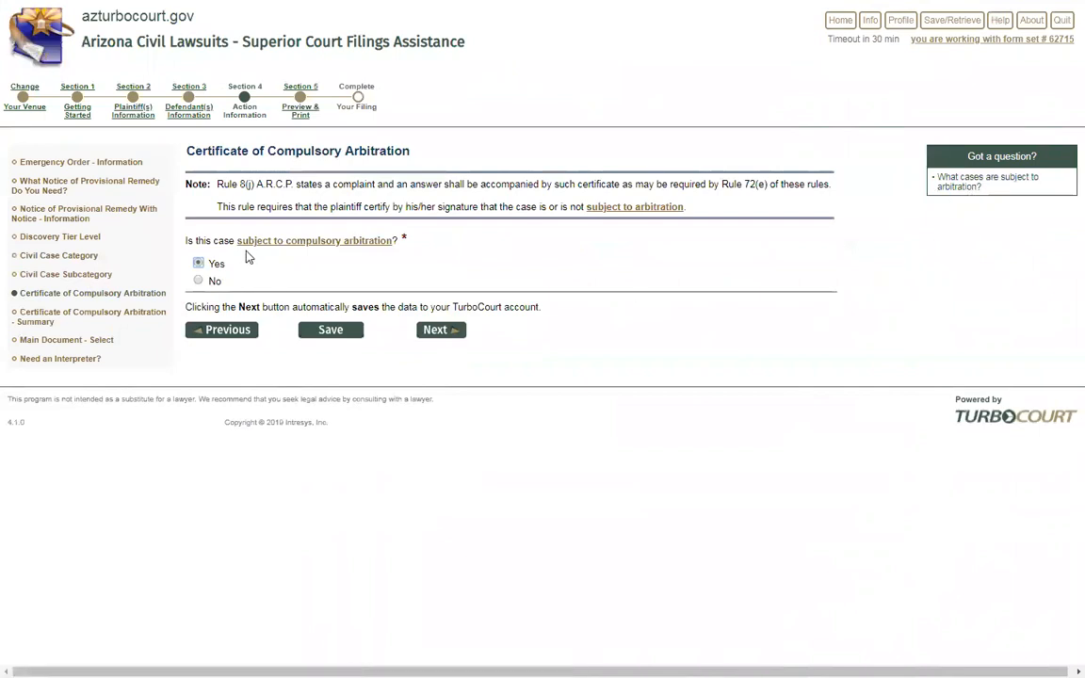
{"action": "left_click", "coordinate": [464, 331]}
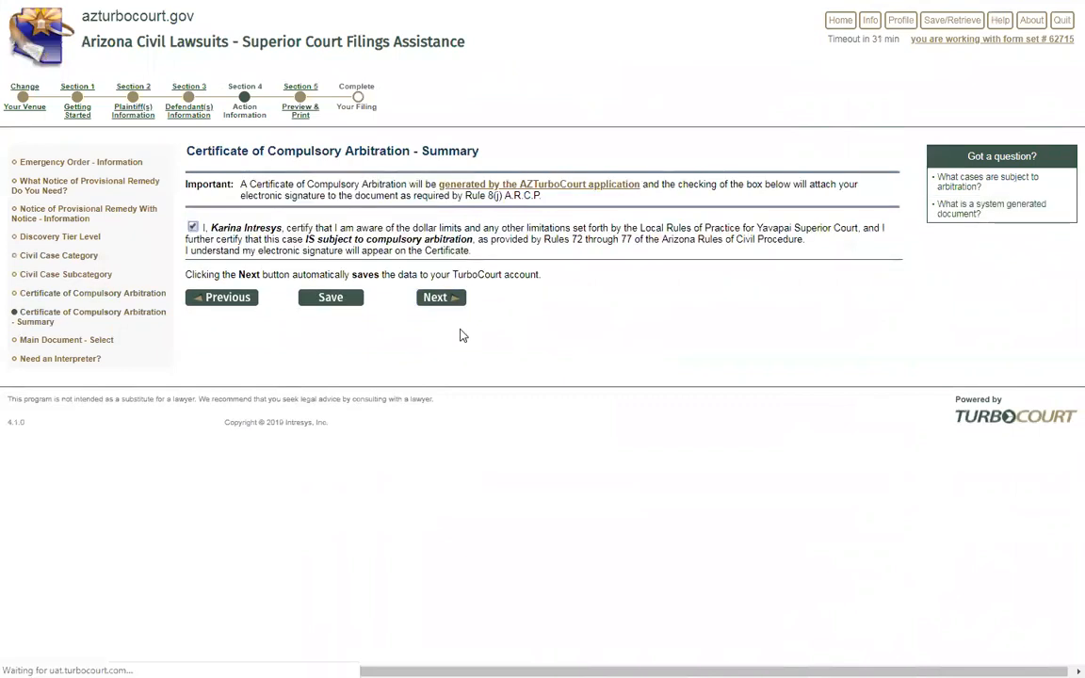
{"action": "left_click_drag", "start_coordinate": [215, 230], "coordinate": [282, 230]}
{"action": "left_click", "coordinate": [302, 217]}
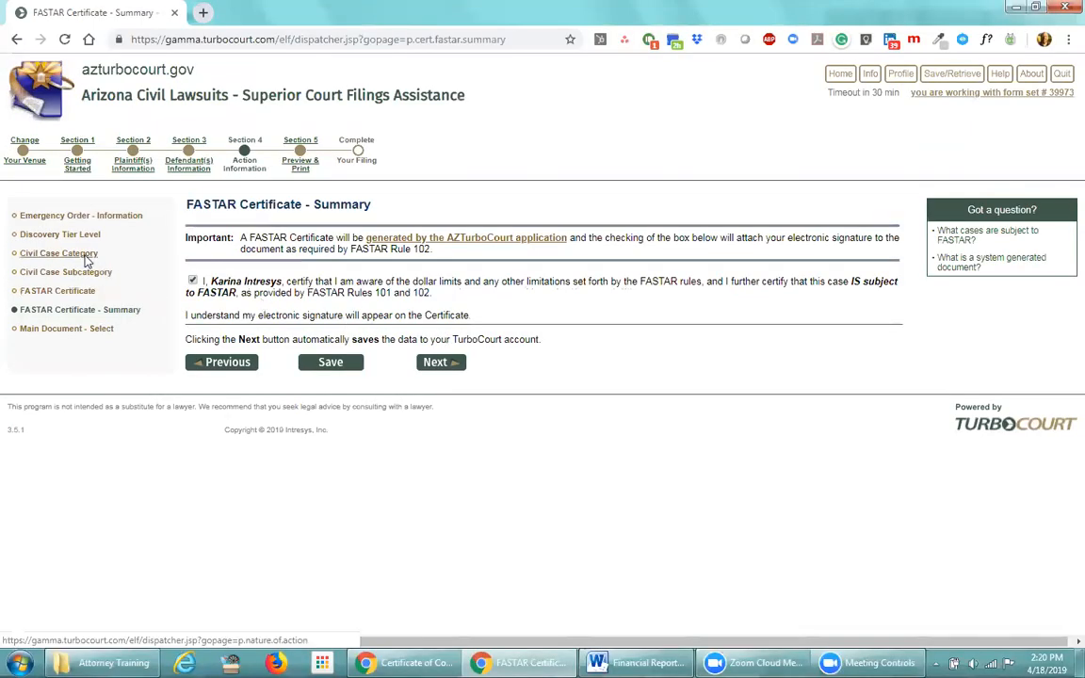
{"action": "left_click", "coordinate": [84, 254]}
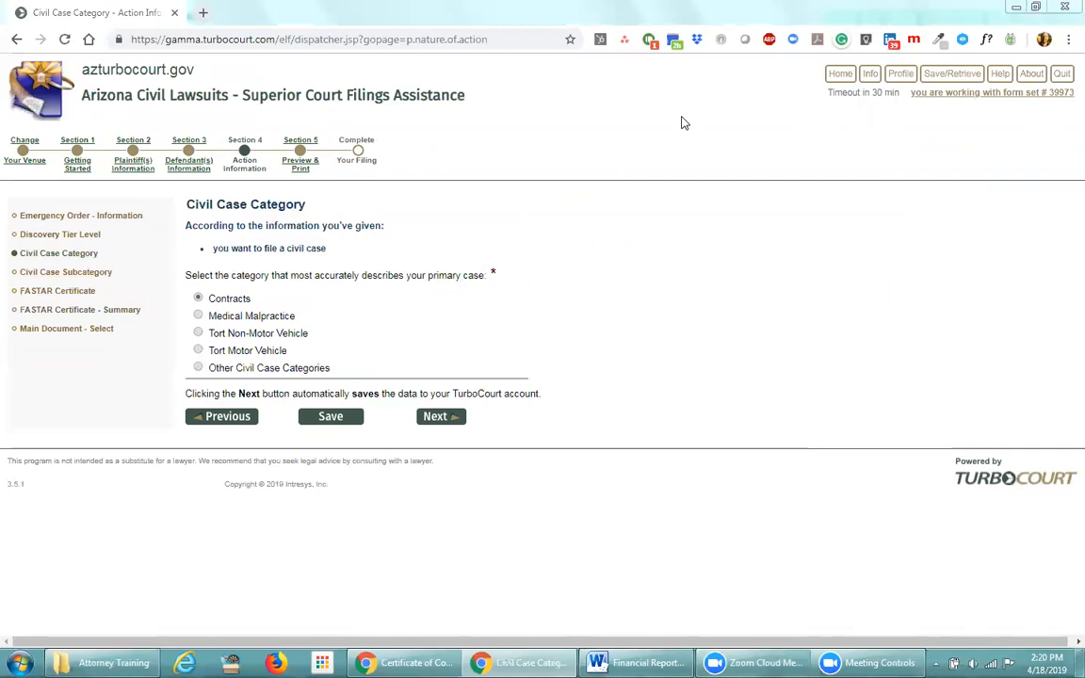
{"action": "left_click", "coordinate": [198, 368]}
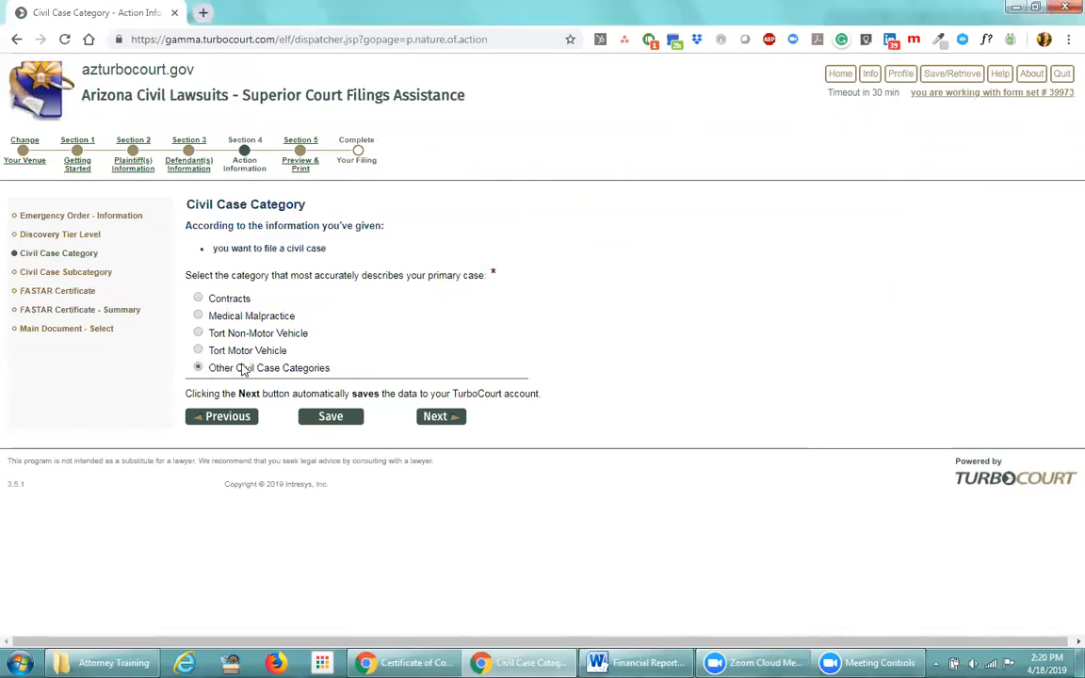
{"action": "left_click", "coordinate": [425, 417]}
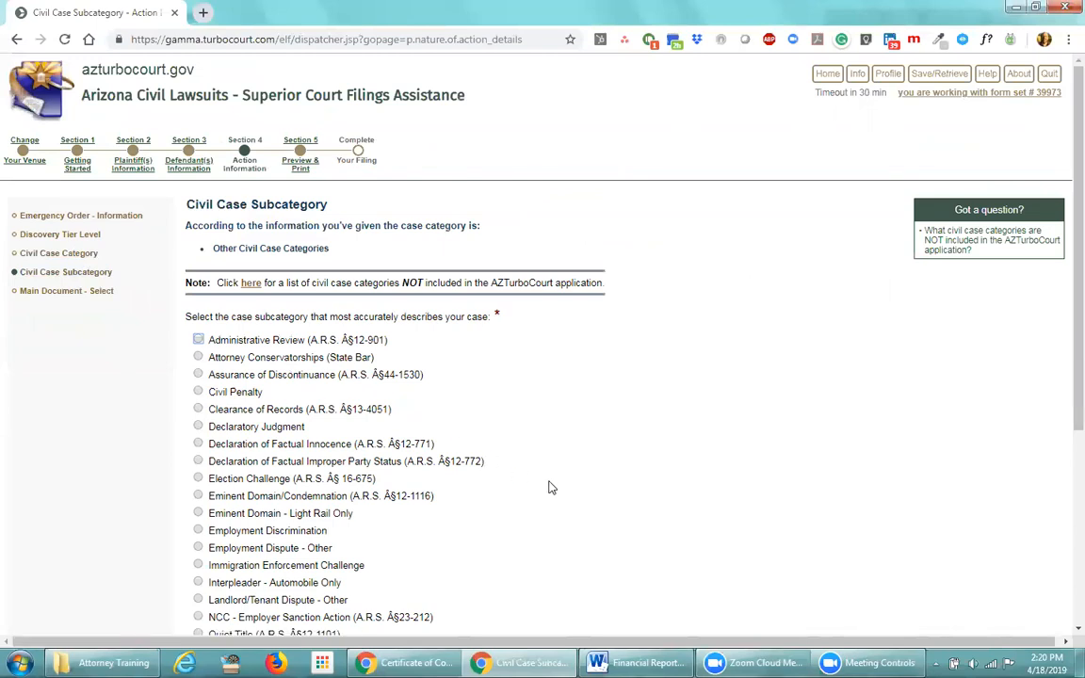
{"action": "scroll", "coordinate": [551, 486], "scroll_direction": "down", "scroll_amount": 3}
{"action": "scroll", "coordinate": [551, 487], "scroll_direction": "down", "scroll_amount": 2}
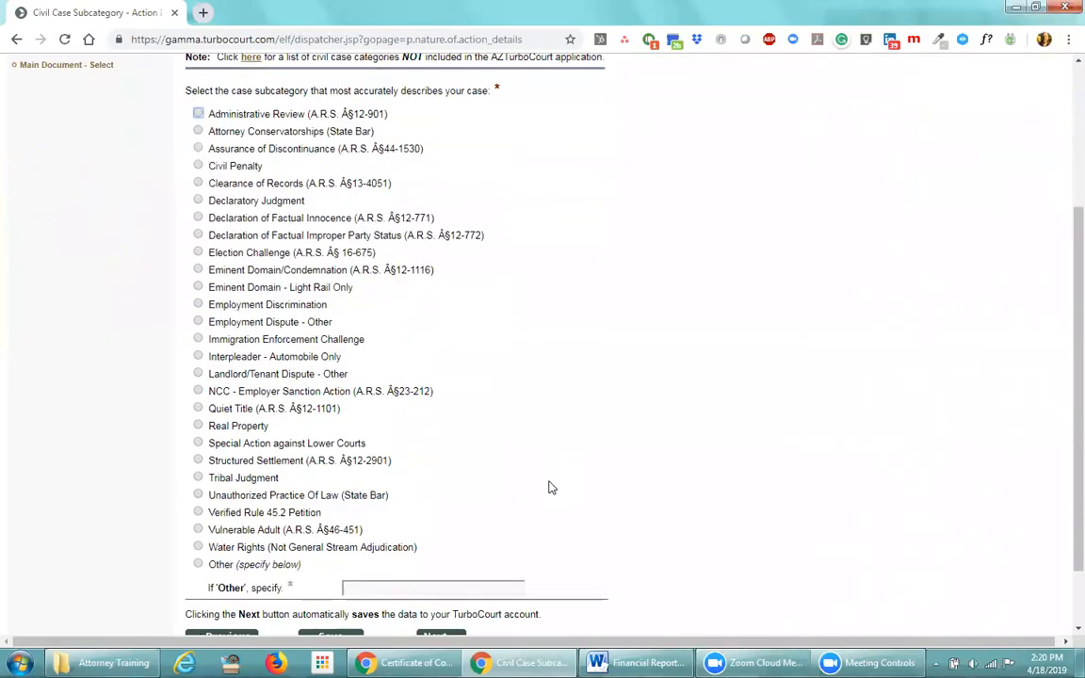
{"action": "scroll", "coordinate": [551, 486], "scroll_direction": "up", "scroll_amount": 2}
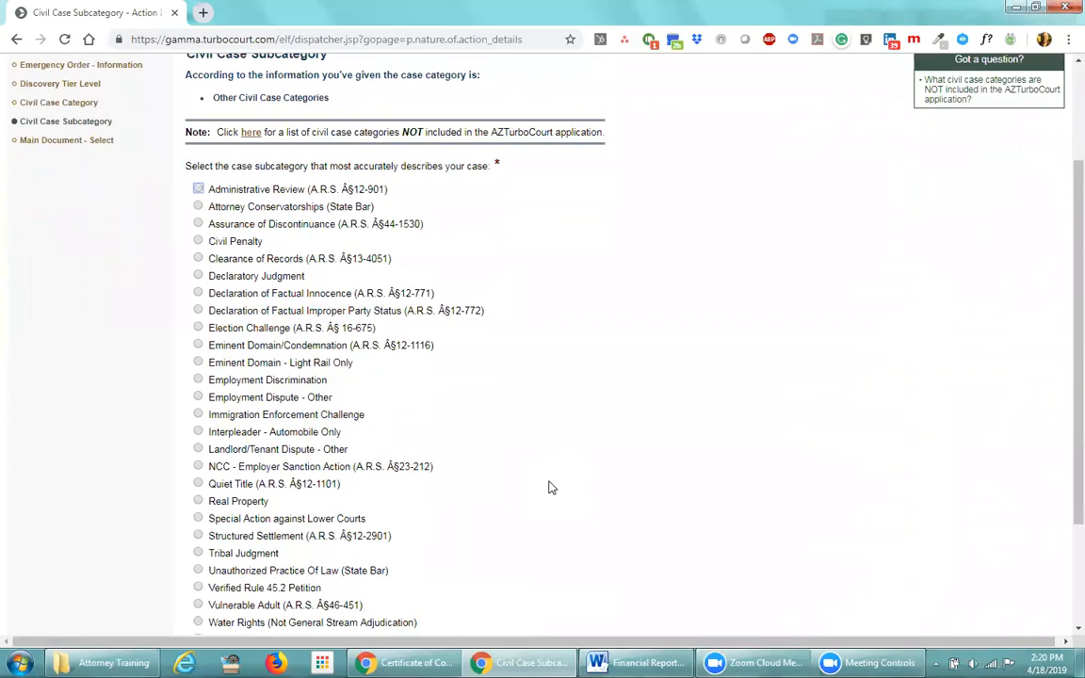
{"action": "scroll", "coordinate": [551, 487], "scroll_direction": "down", "scroll_amount": 2}
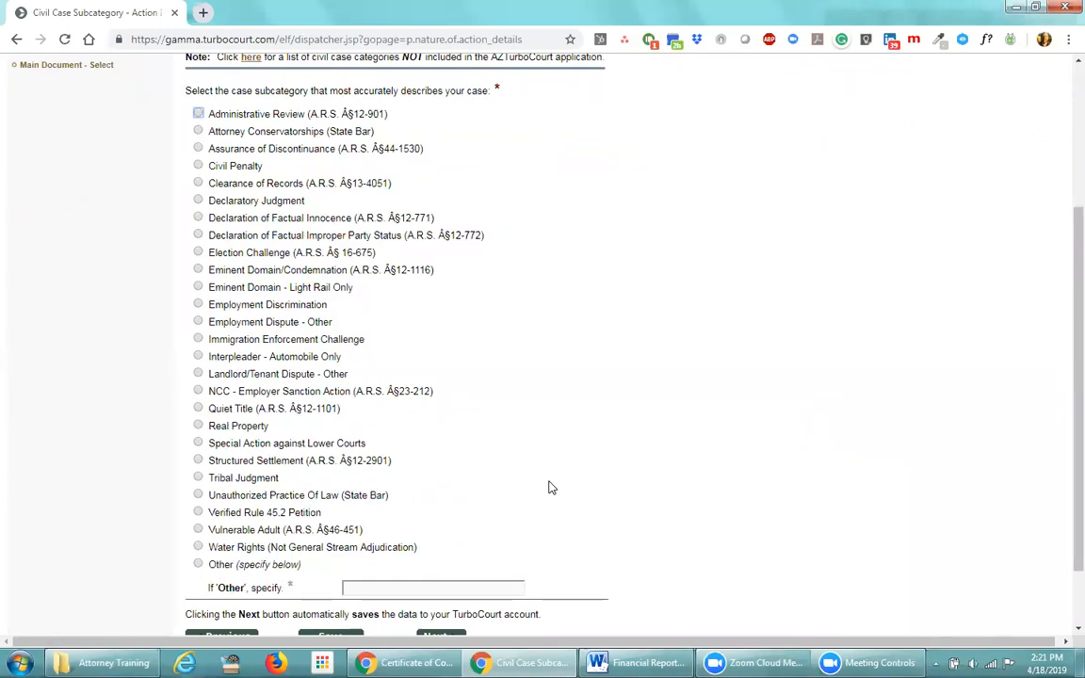
{"action": "scroll", "coordinate": [551, 487], "scroll_direction": "down", "scroll_amount": 1}
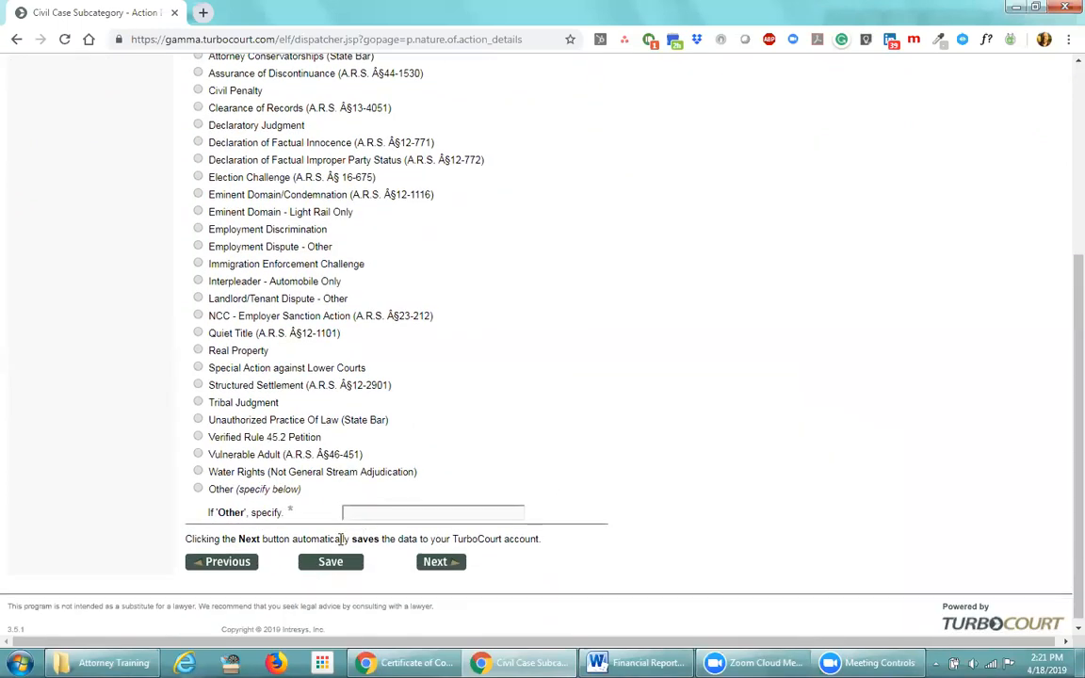
{"action": "left_click", "coordinate": [231, 562]}
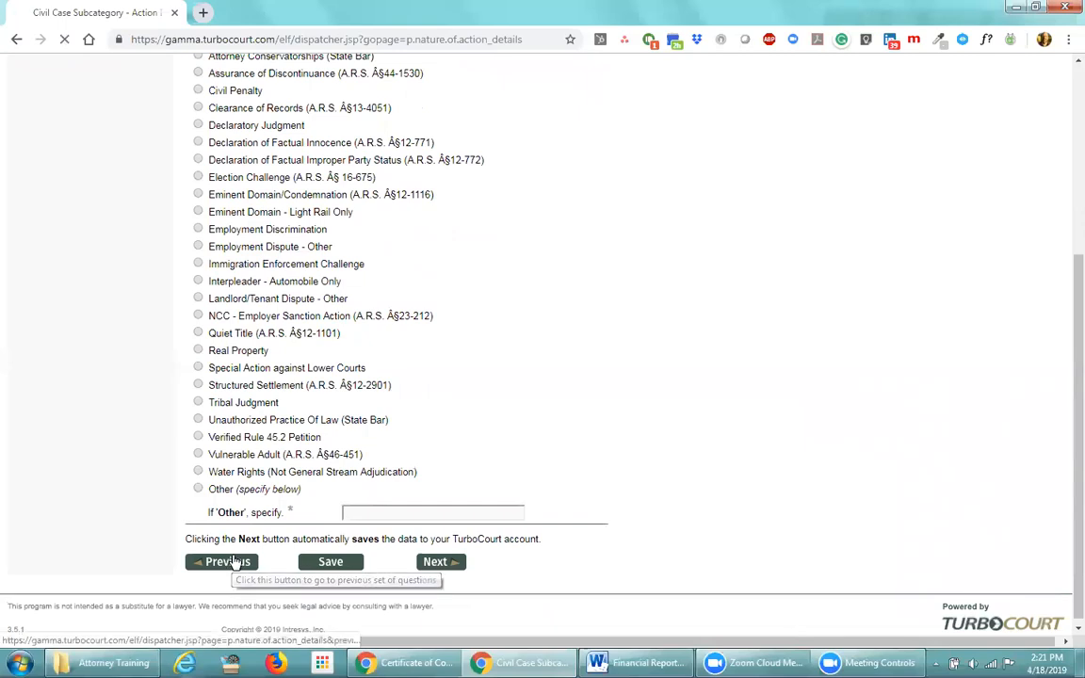
{"action": "left_click", "coordinate": [197, 301]}
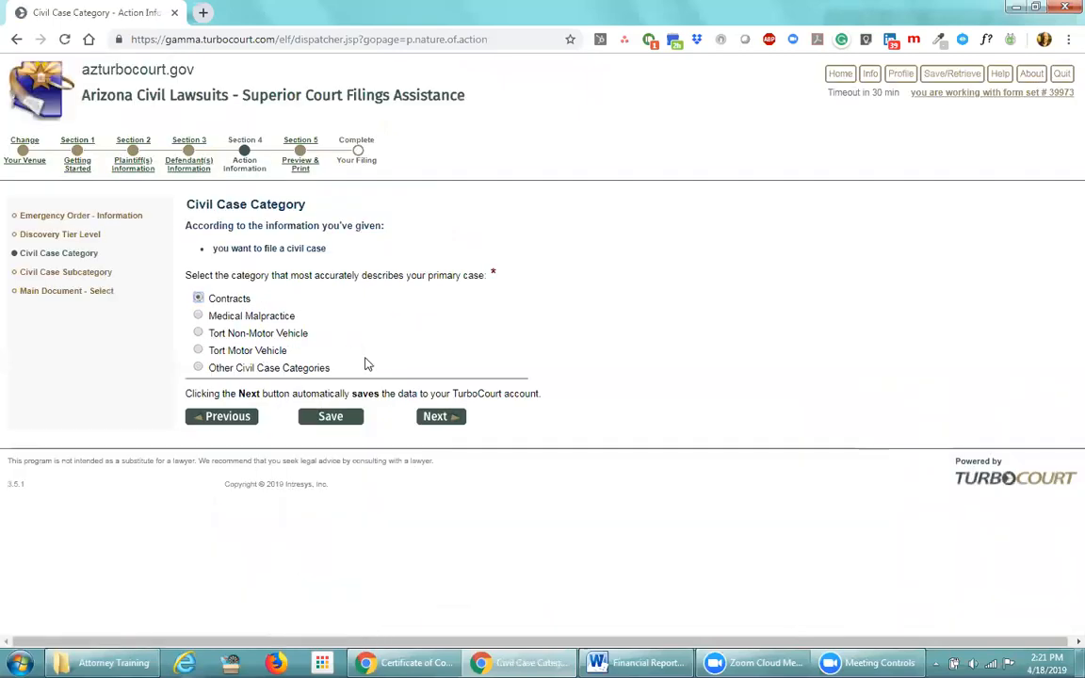
Keep Contracts and continue to its subcategory page, where Twenty or More Structures is selected
{"action": "left_click", "coordinate": [433, 416]}
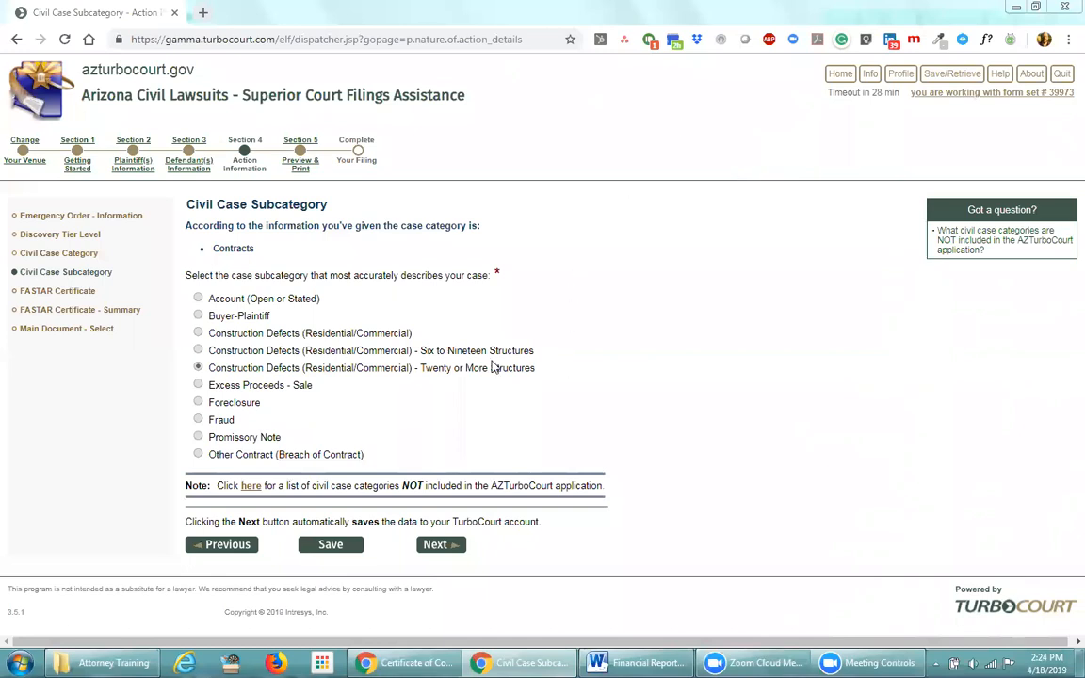
Go to the FASTAR Certificate - Summary page from the left sidebar
{"action": "left_click", "coordinate": [54, 312]}
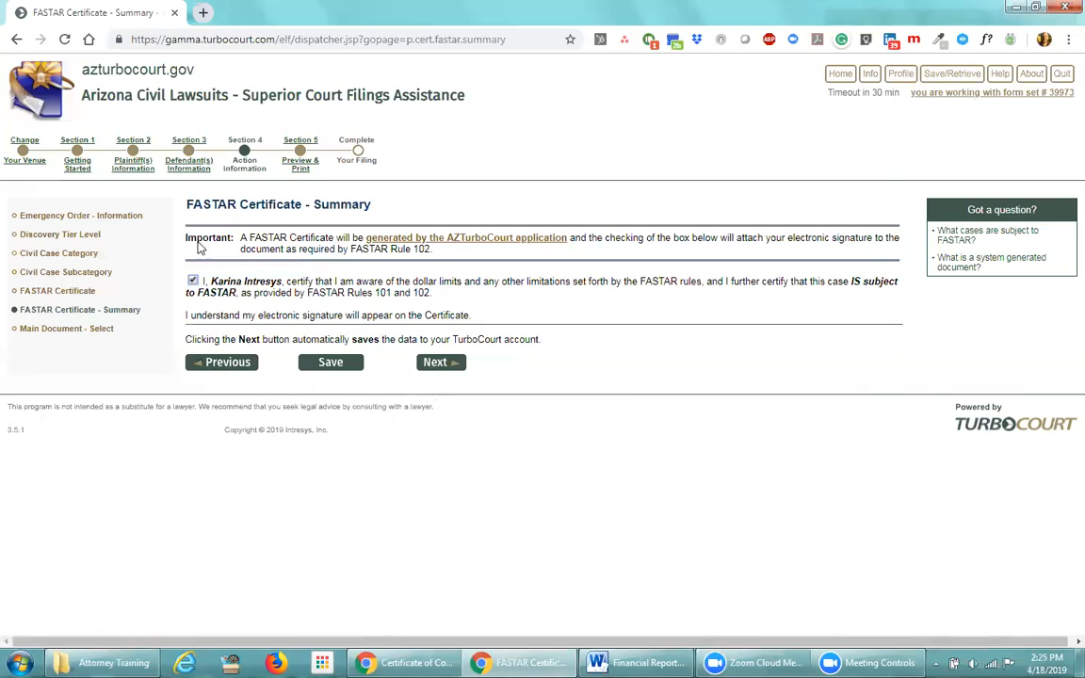
Edit the final letter of Defendant #2's last name, ending with 'e', save, and return to FASTAR summary
{"action": "left_click", "coordinate": [197, 167]}
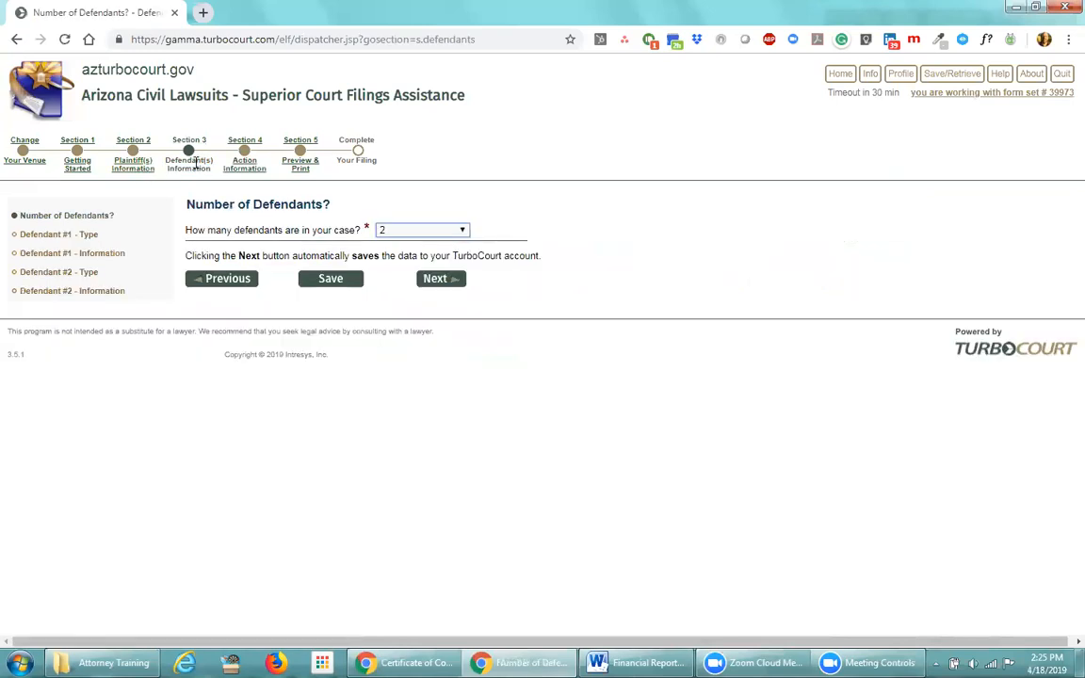
{"action": "left_click", "coordinate": [59, 292]}
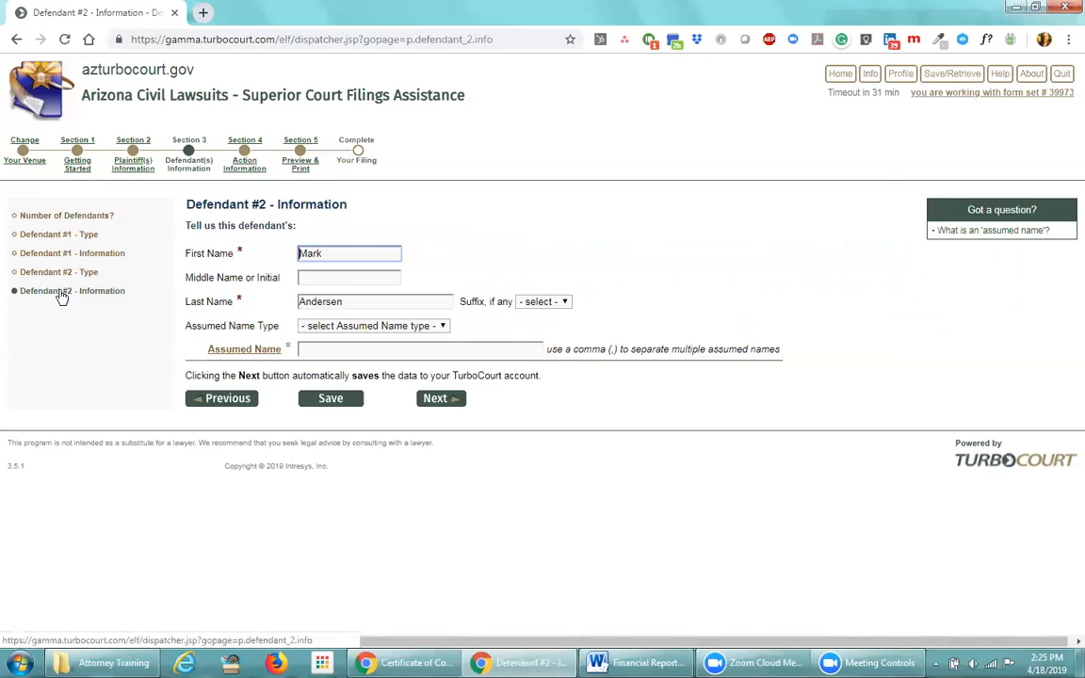
{"action": "left_click", "coordinate": [336, 301]}
{"action": "key", "text": "BackSpace"}
{"action": "type", "text": "o"}
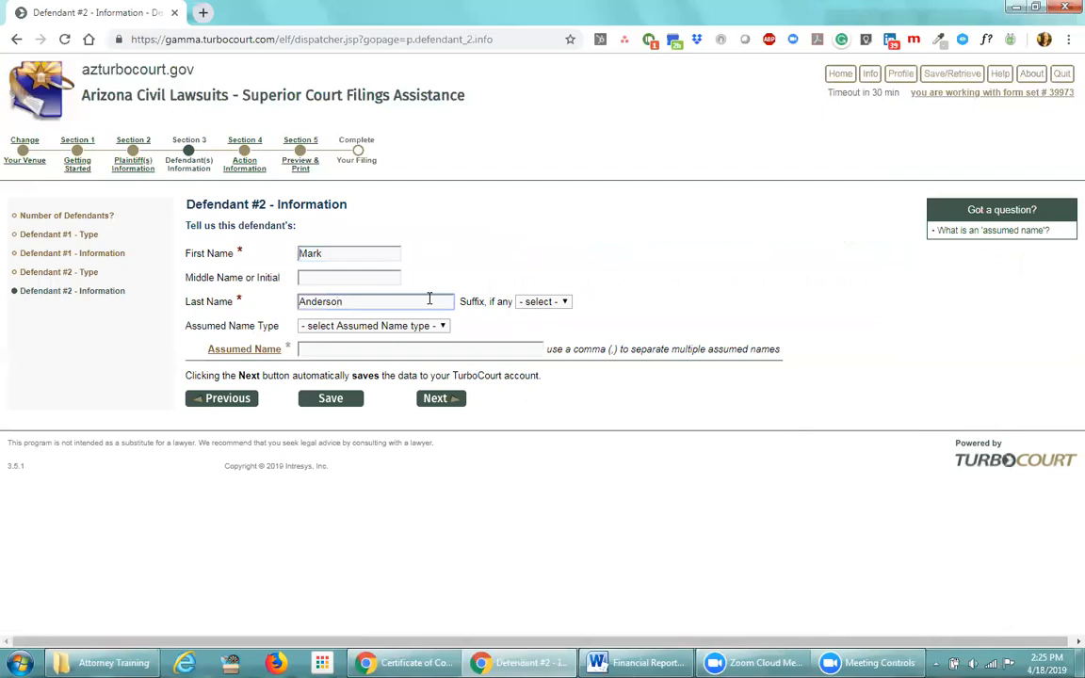
{"action": "key", "text": "BackSpace"}
{"action": "type", "text": "e"}
{"action": "left_click", "coordinate": [424, 399]}
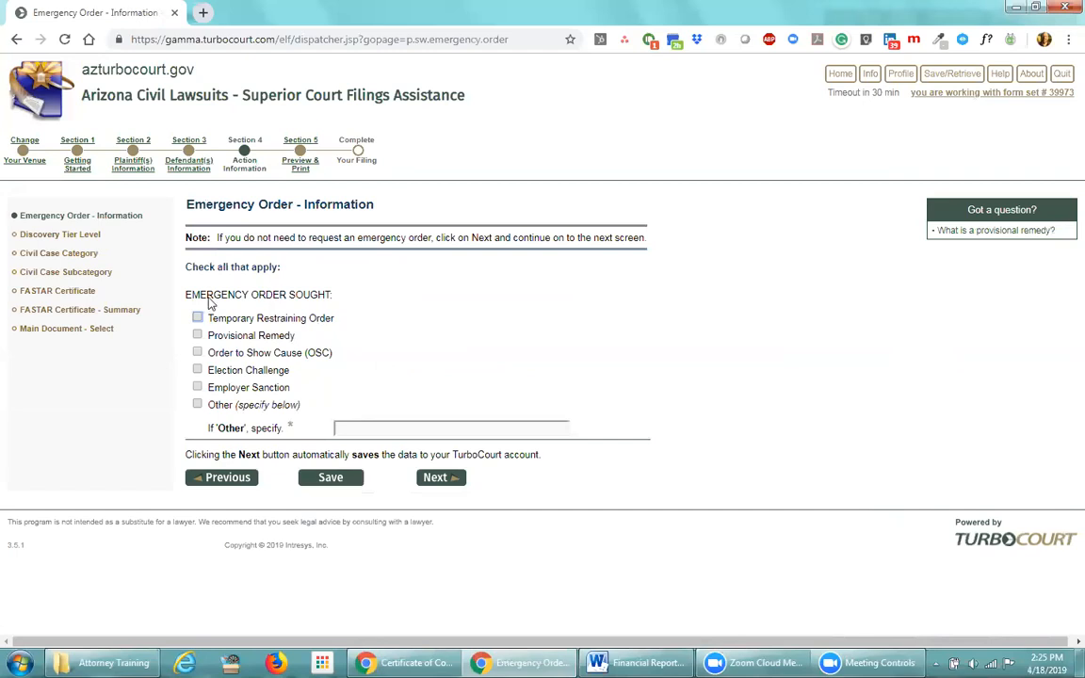
{"action": "left_click", "coordinate": [73, 312]}
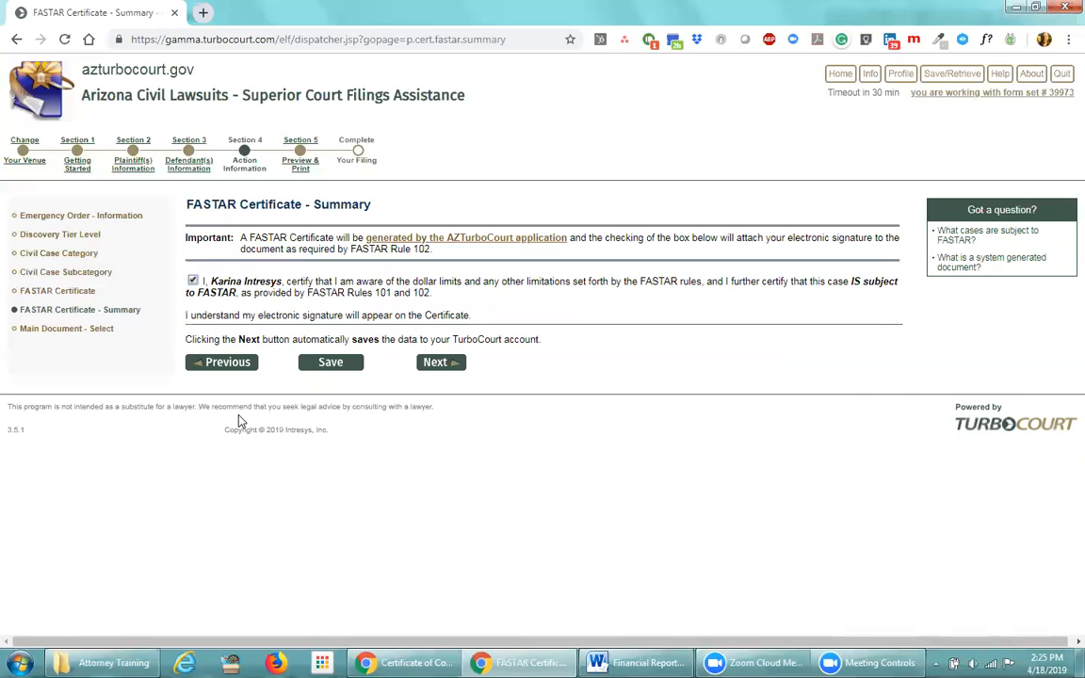
Submit the checked FASTAR certification and proceed to the Main Document - Select page
{"action": "left_click", "coordinate": [441, 366]}
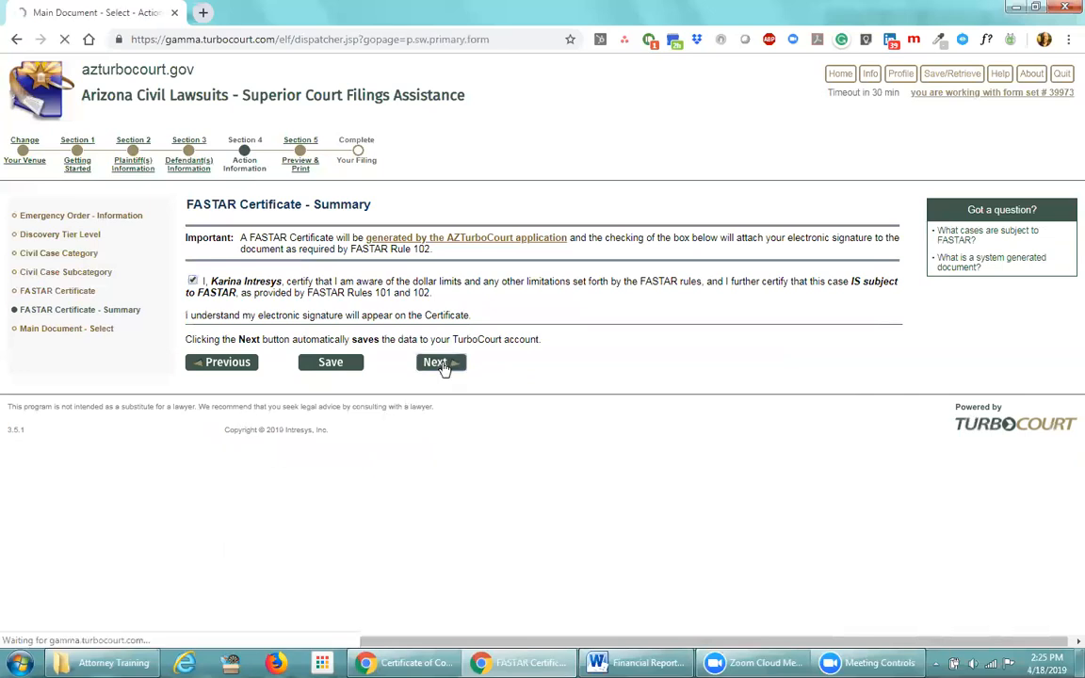
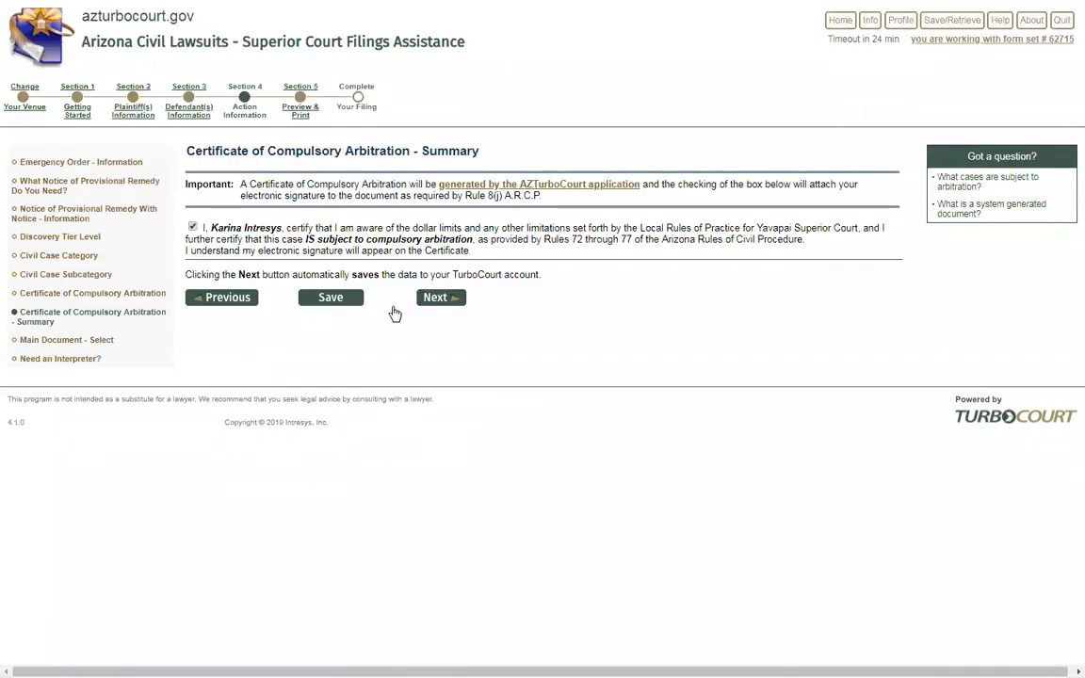
Accept the Certificate of Compulsory Arbitration summary and keep Complaint as the main document
{"action": "left_click", "coordinate": [433, 297]}
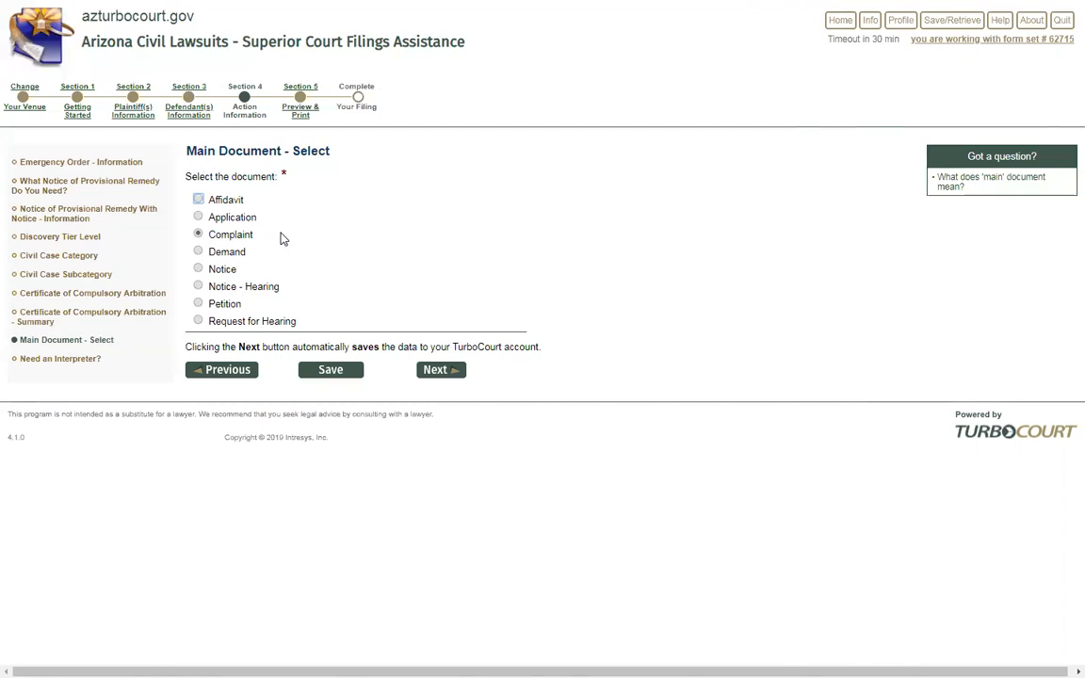
{"action": "left_click", "coordinate": [443, 373]}
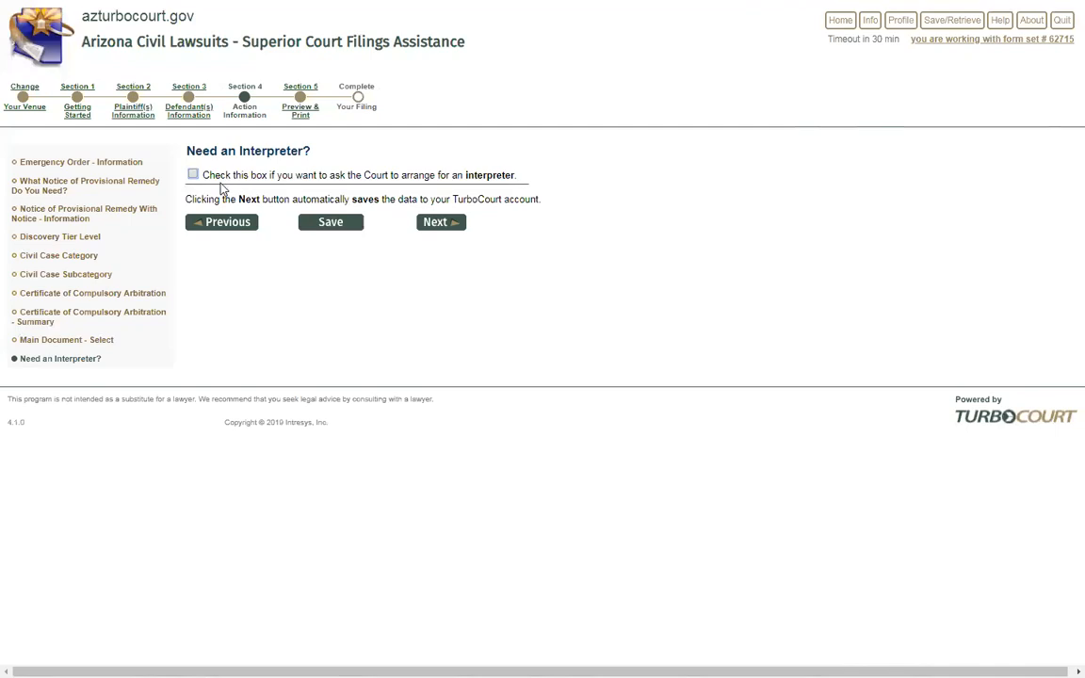
{"action": "left_click", "coordinate": [193, 174]}
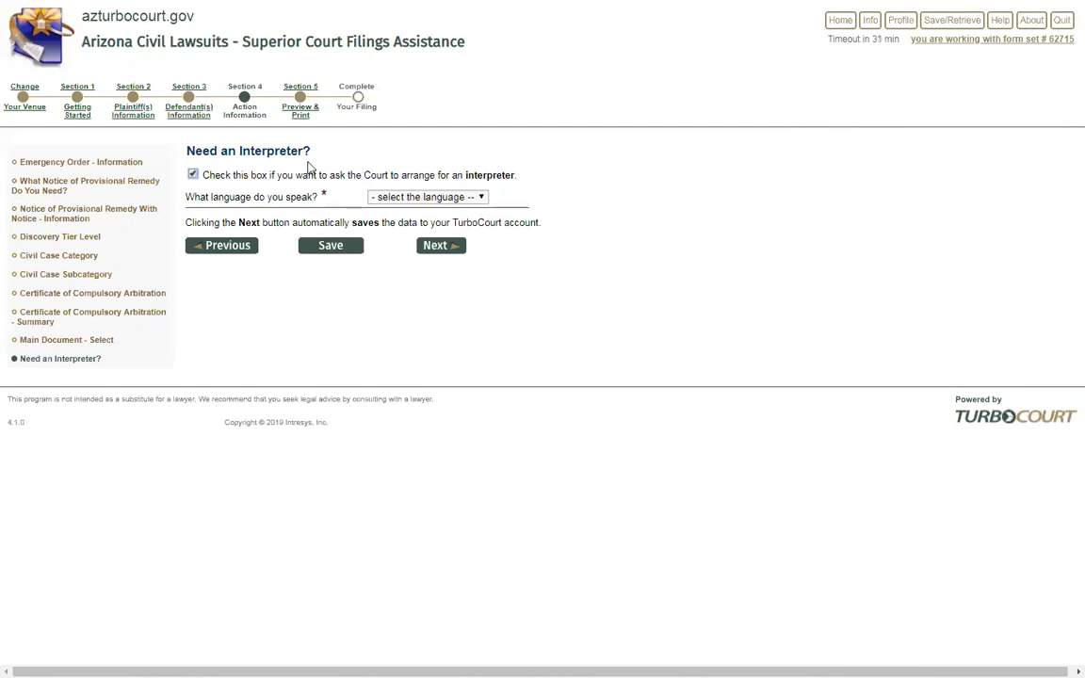
{"action": "left_click", "coordinate": [482, 198]}
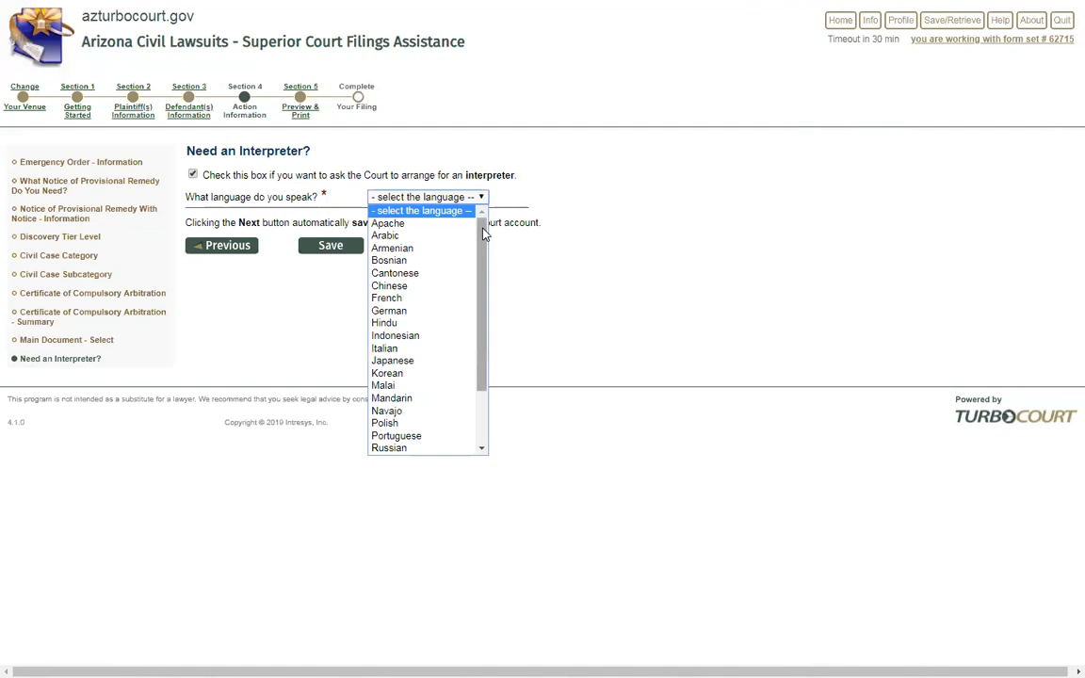
{"action": "left_click_drag", "start_coordinate": [479, 255], "coordinate": [477, 310]}
{"action": "left_click", "coordinate": [437, 399]}
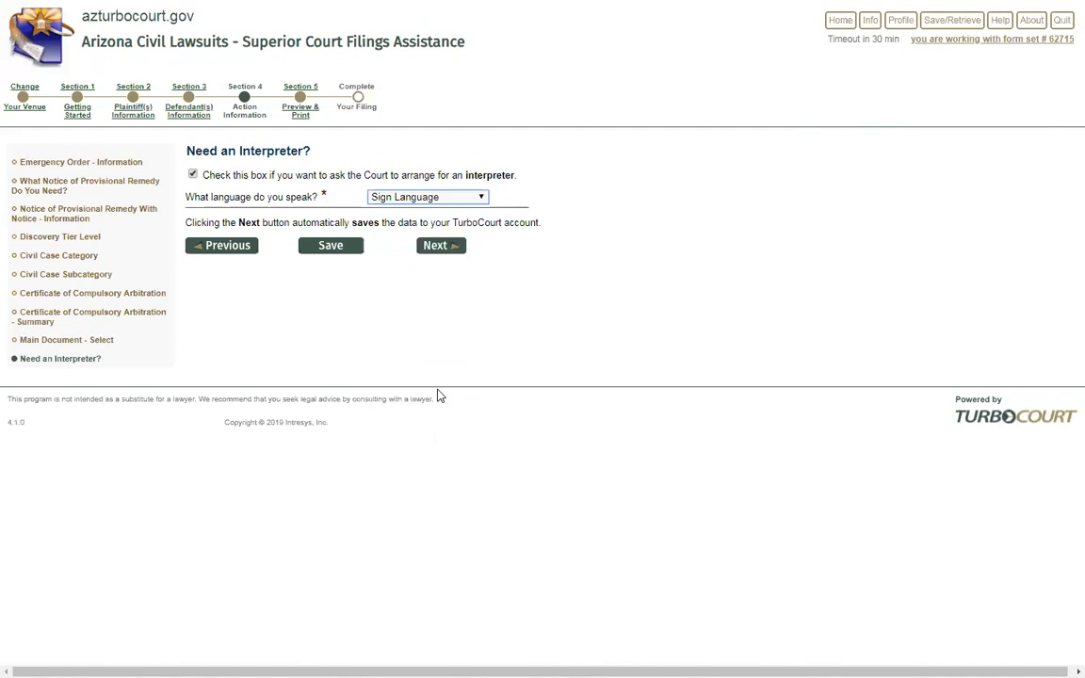
{"action": "left_click", "coordinate": [435, 192]}
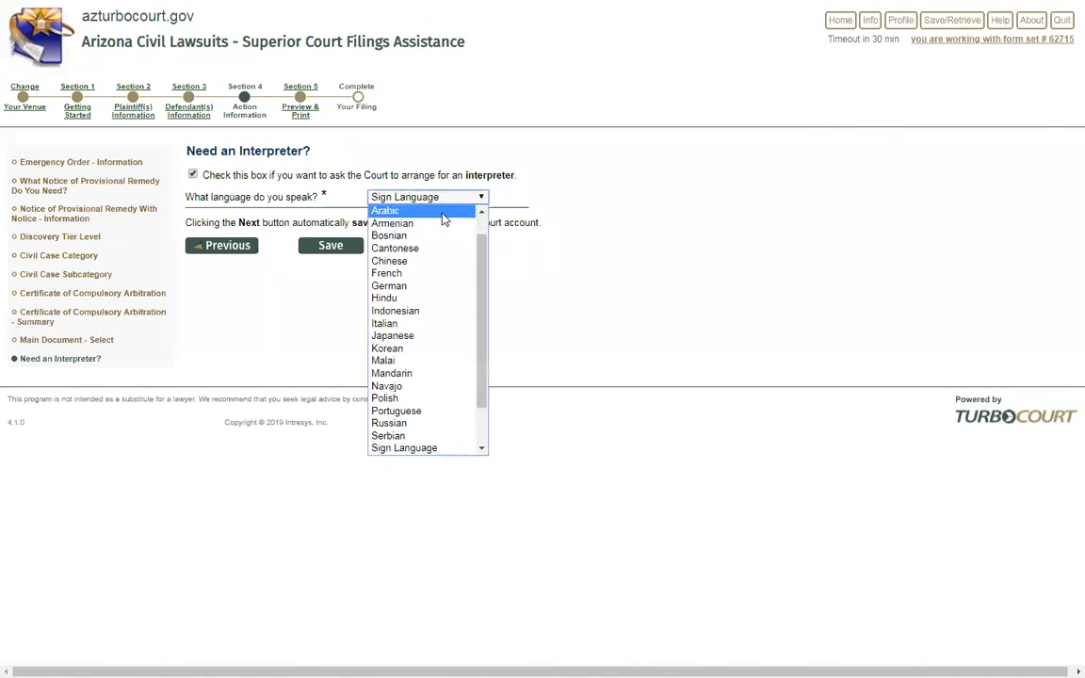
{"action": "scroll", "coordinate": [438, 232], "scroll_direction": "up", "scroll_amount": 1}
{"action": "left_click", "coordinate": [277, 172]}
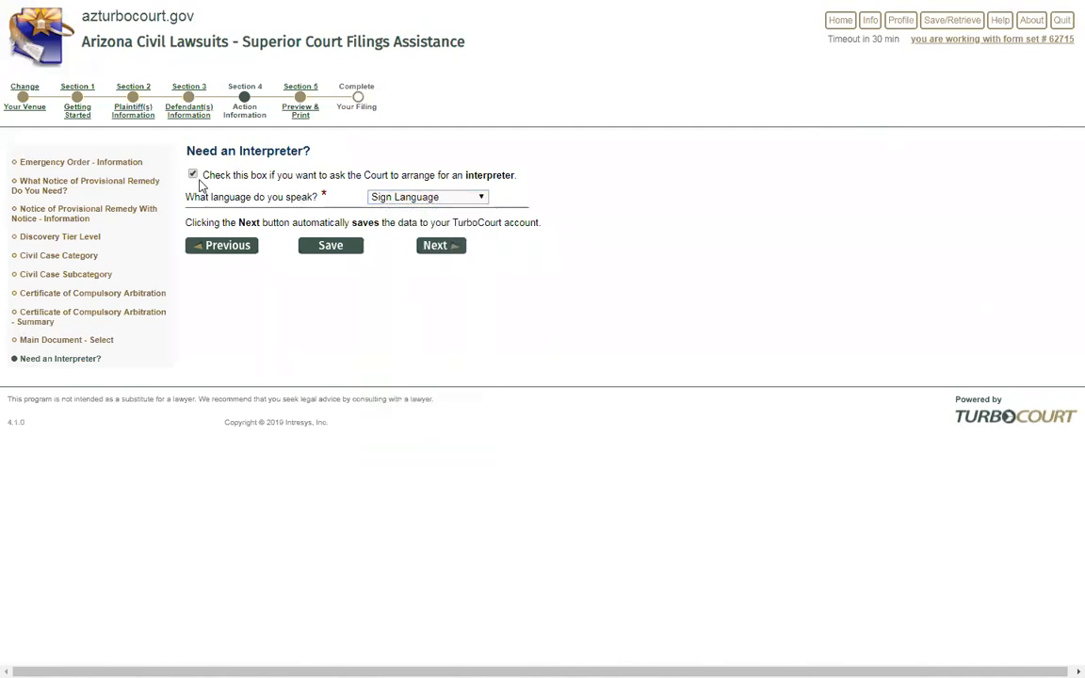
{"action": "left_click", "coordinate": [193, 174]}
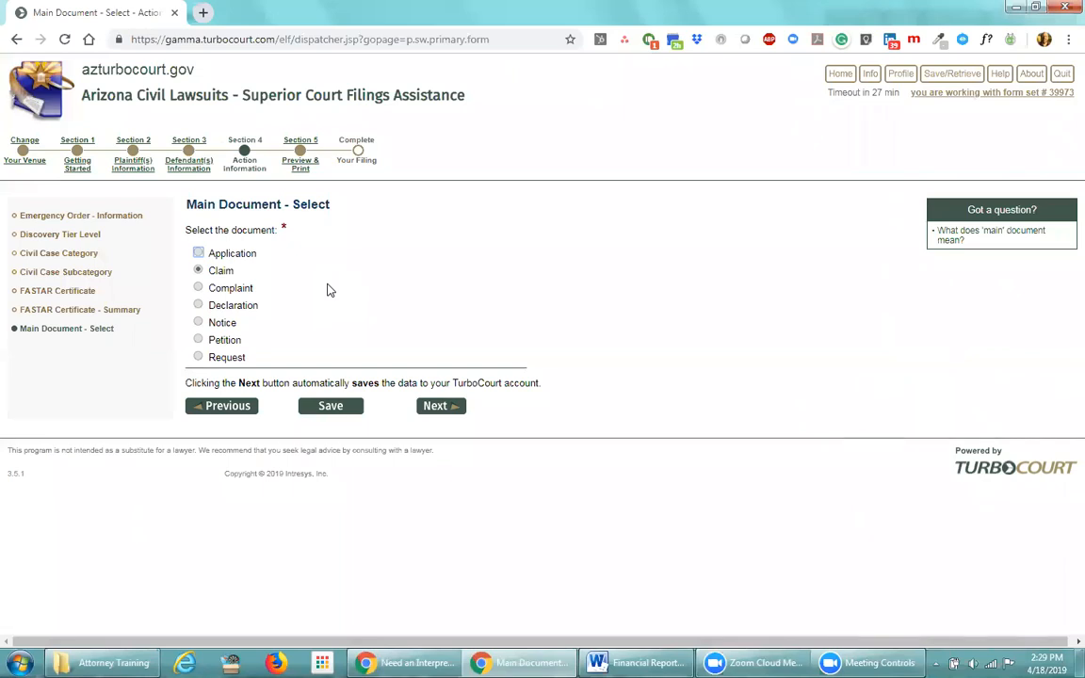
Restart at the venue, confirming Pima Superior Court and choosing a new case
{"action": "left_click", "coordinate": [26, 149]}
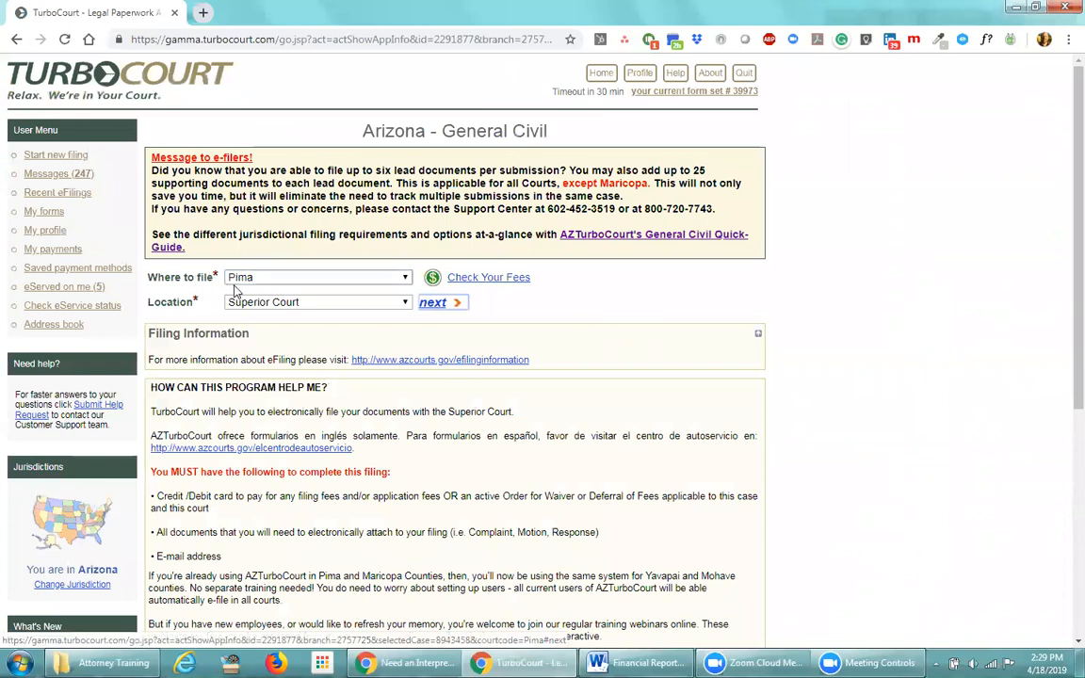
{"action": "left_click", "coordinate": [434, 302]}
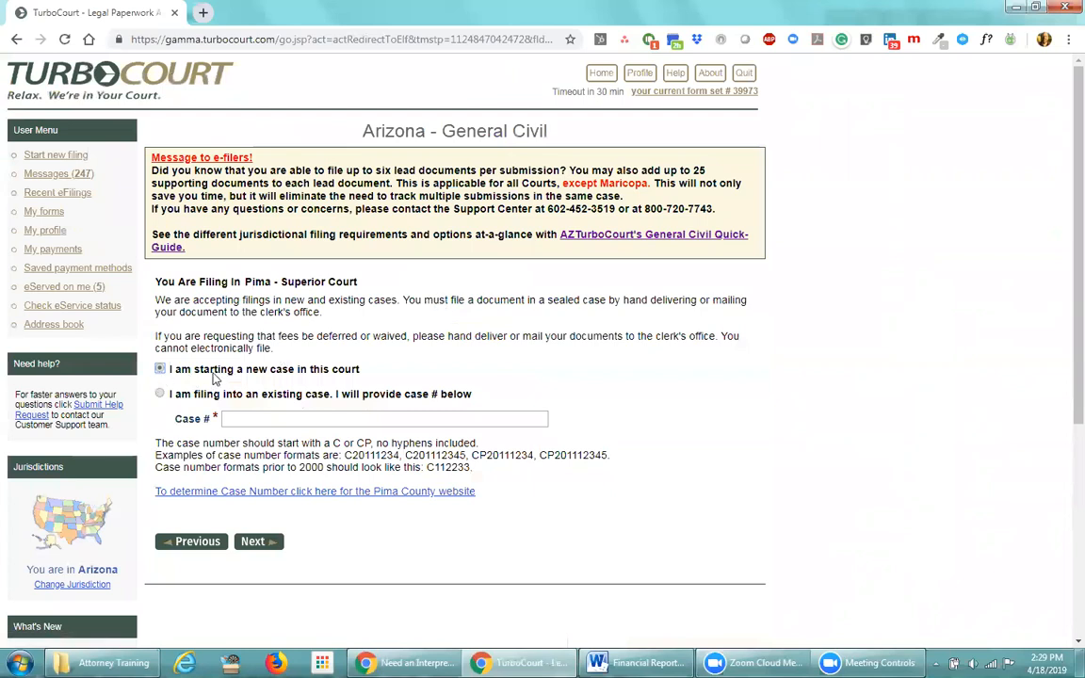
{"action": "left_click", "coordinate": [254, 543]}
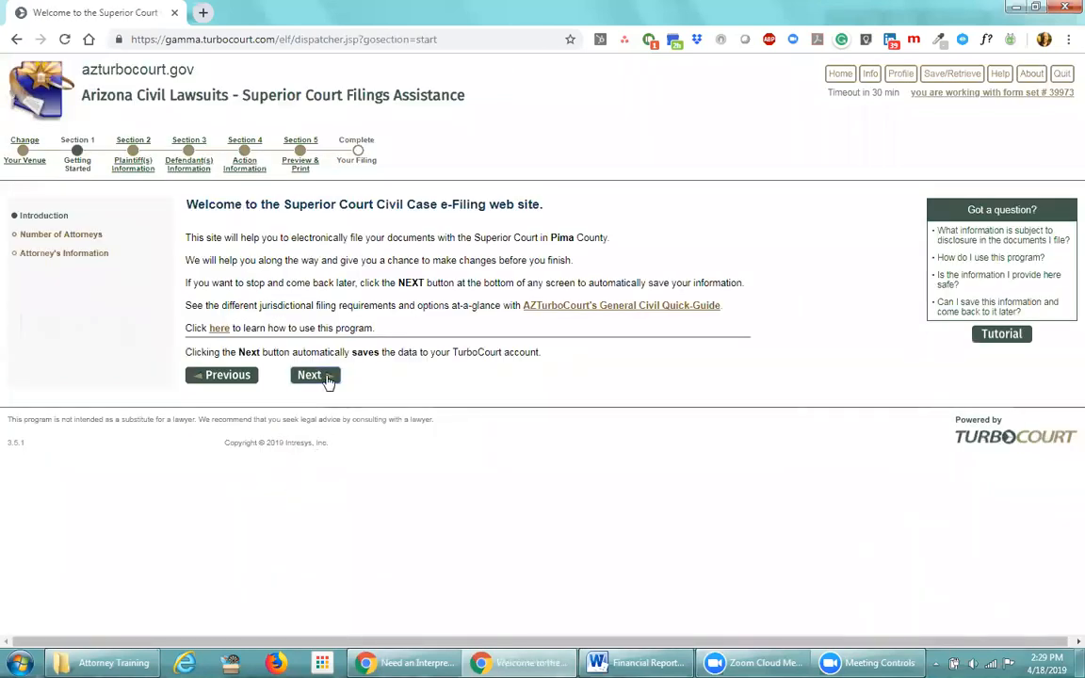
Continue past the welcome page with one attorney and the existing attorney's information
{"action": "left_click", "coordinate": [306, 374]}
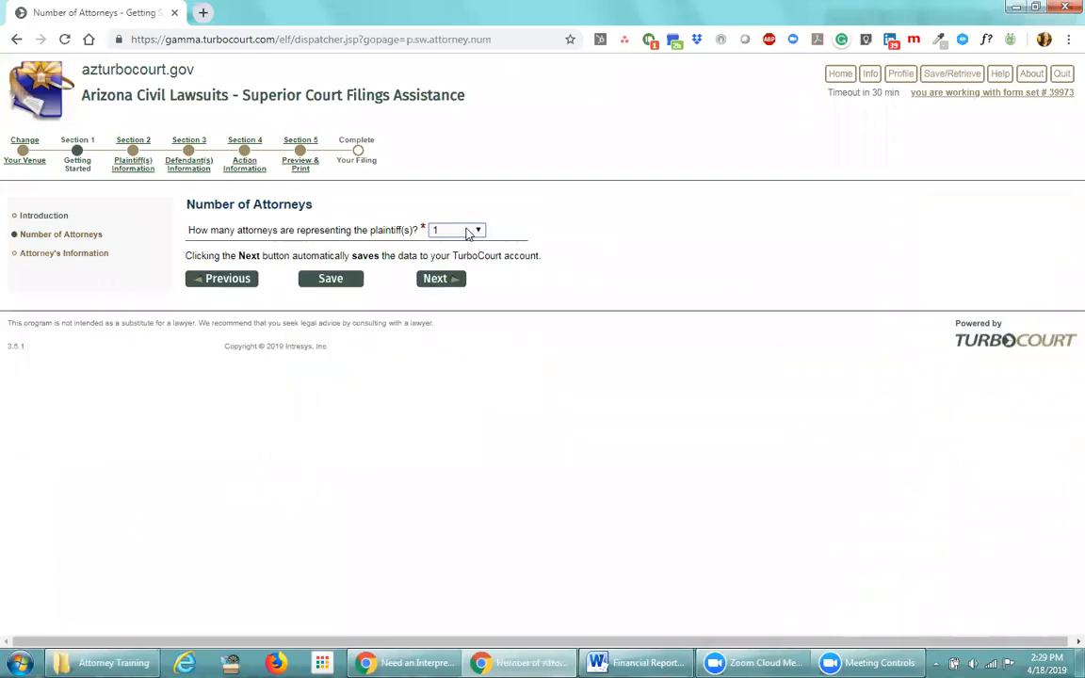
{"action": "left_click", "coordinate": [441, 279]}
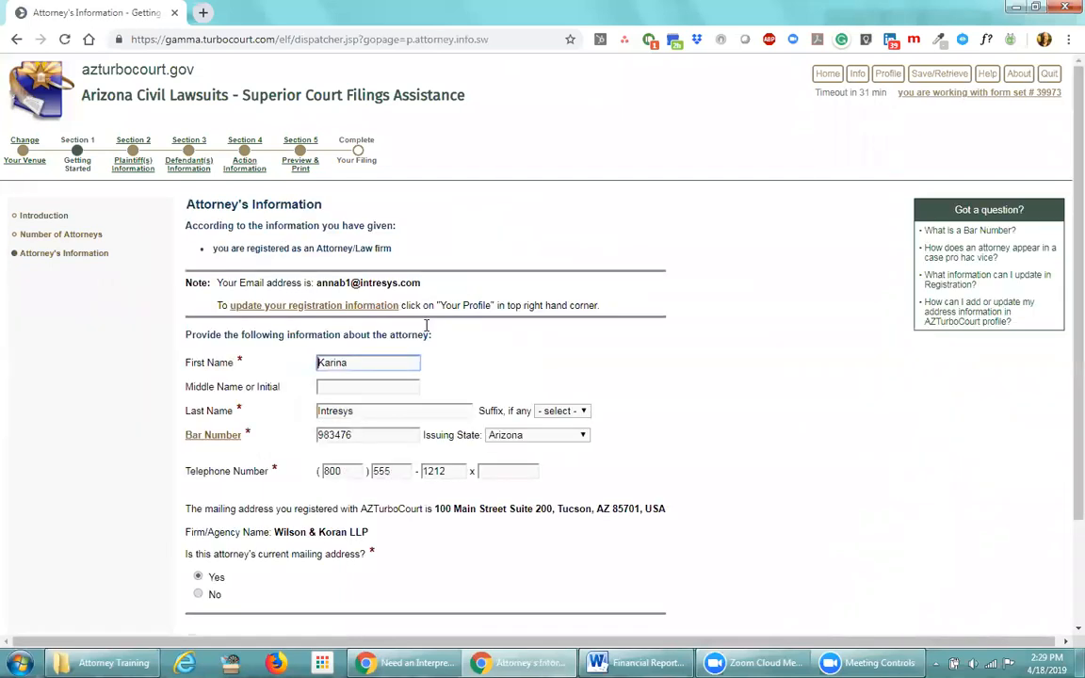
{"action": "scroll", "coordinate": [423, 544], "scroll_direction": "down", "scroll_amount": 1}
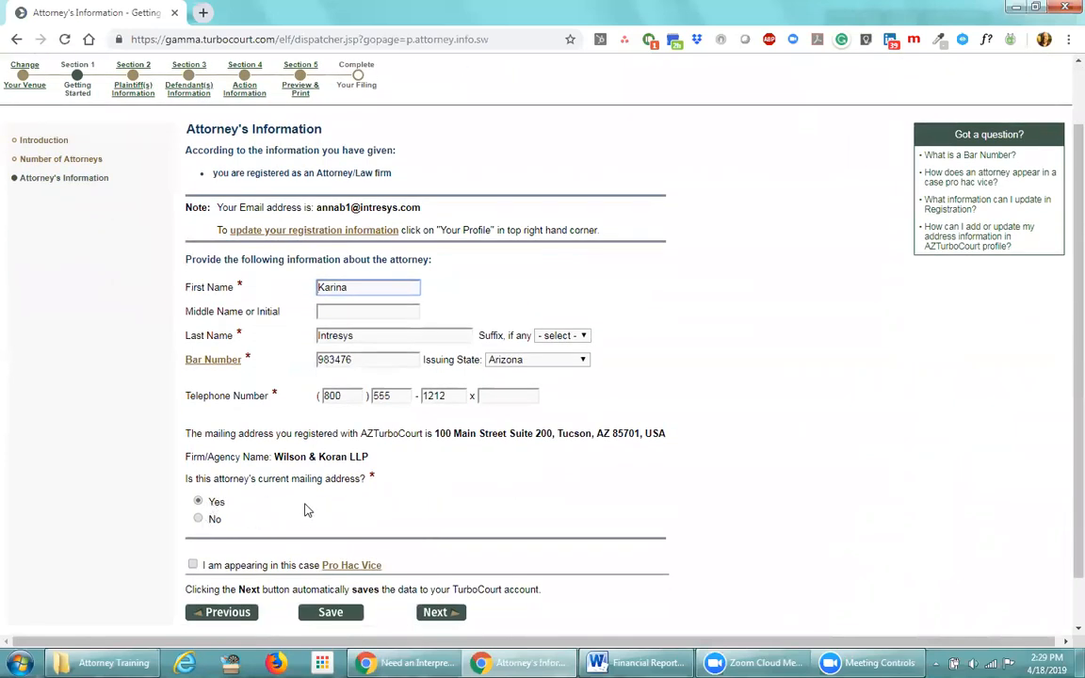
{"action": "left_click", "coordinate": [439, 614]}
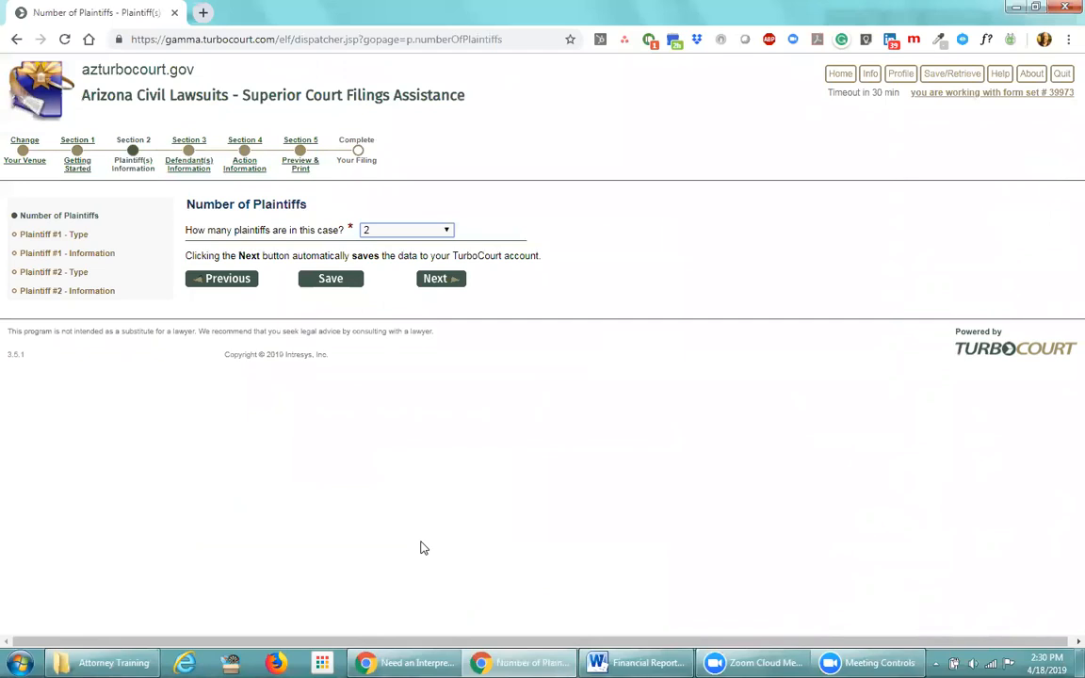
Keep two plaintiffs: #1 an individual, #2 a business with its assumed name
{"action": "left_click", "coordinate": [421, 279]}
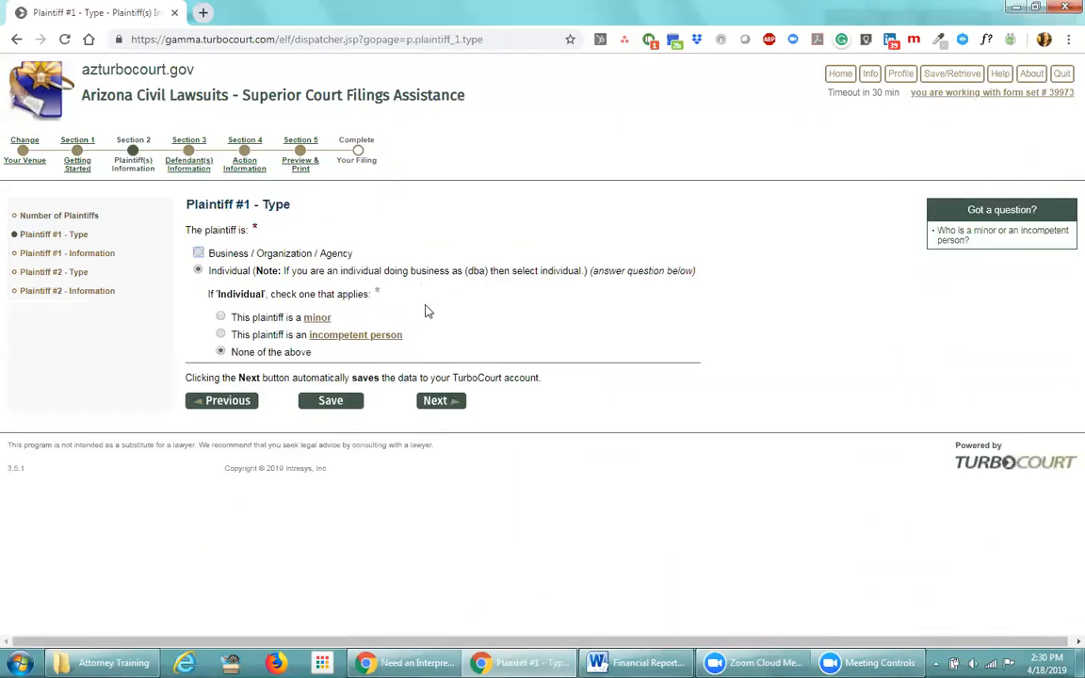
{"action": "left_click", "coordinate": [425, 401]}
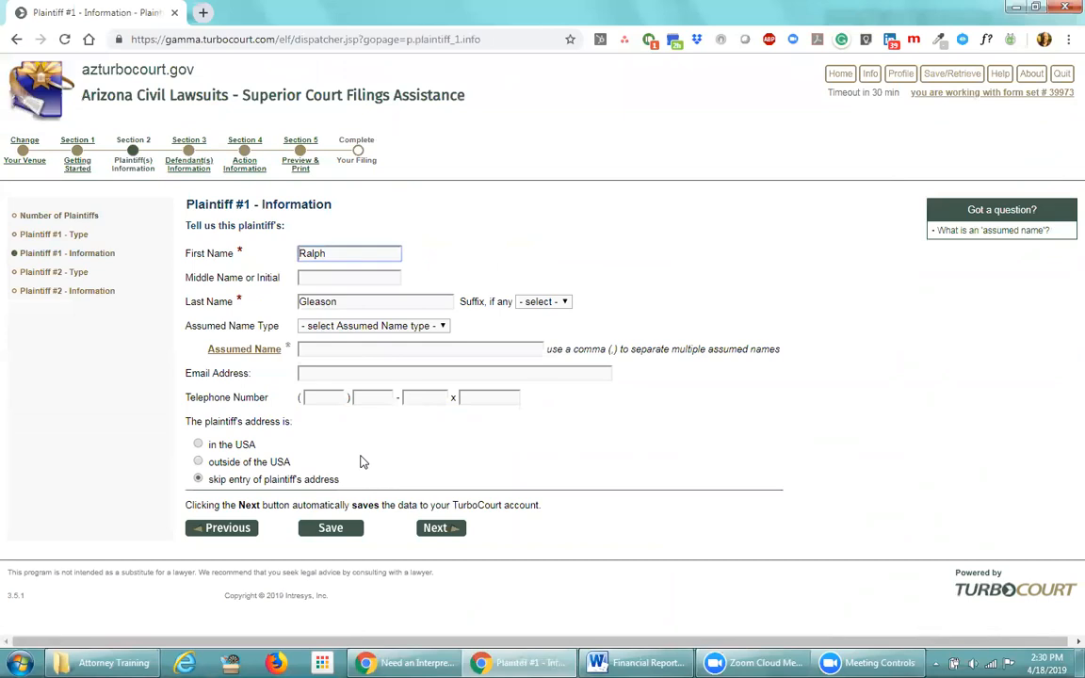
{"action": "left_click", "coordinate": [436, 529]}
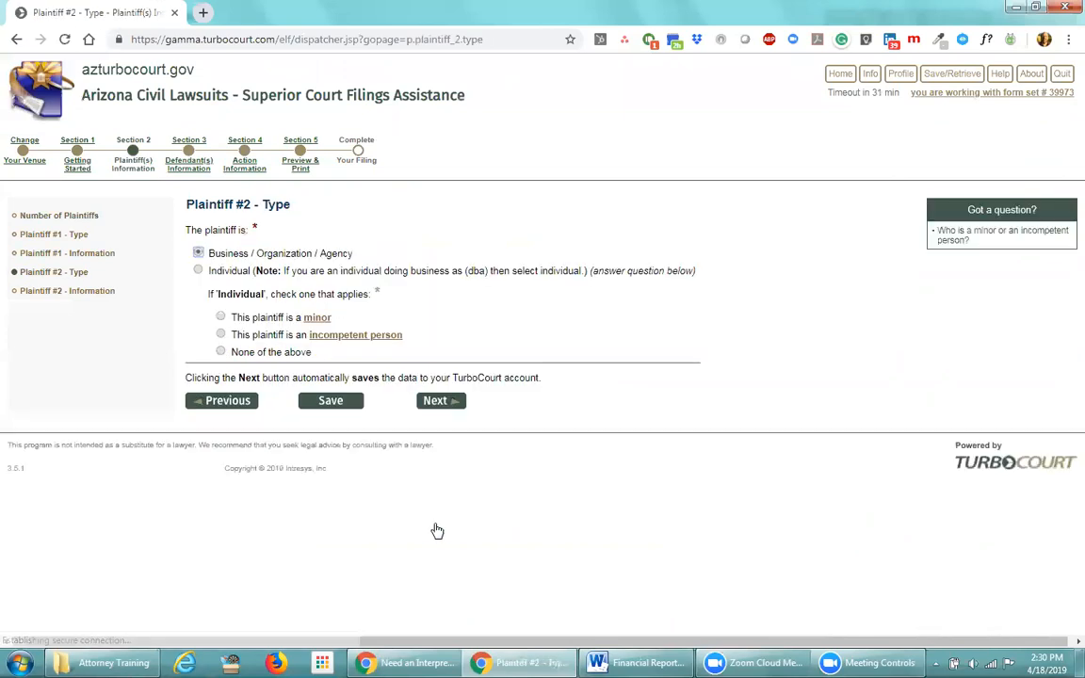
{"action": "left_click", "coordinate": [435, 400]}
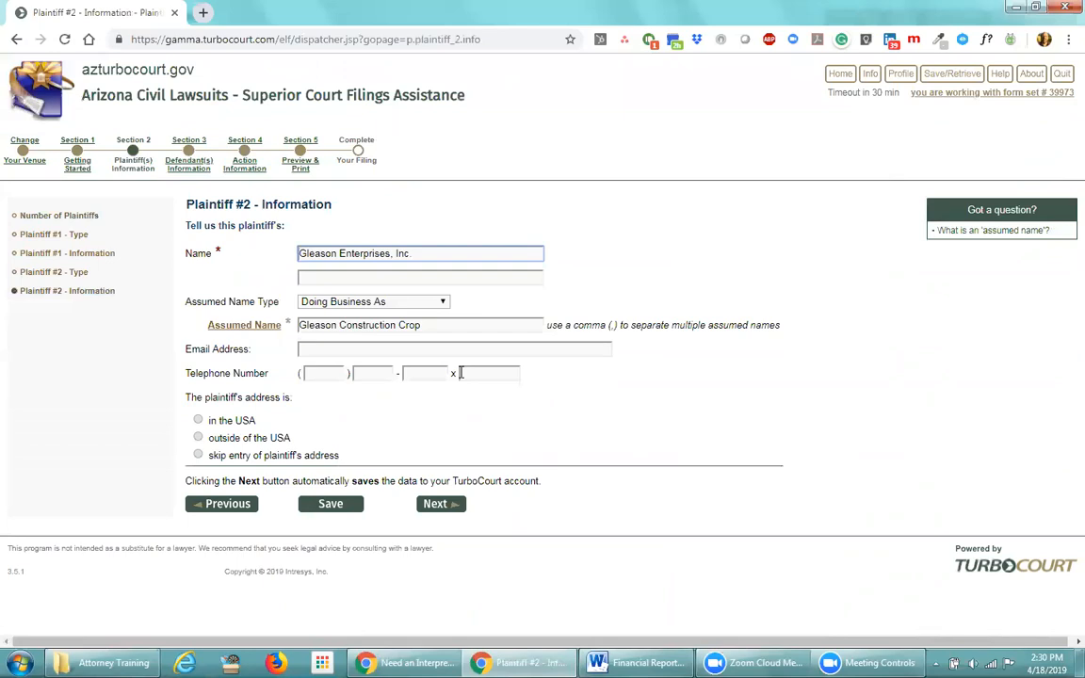
{"action": "left_click", "coordinate": [440, 504]}
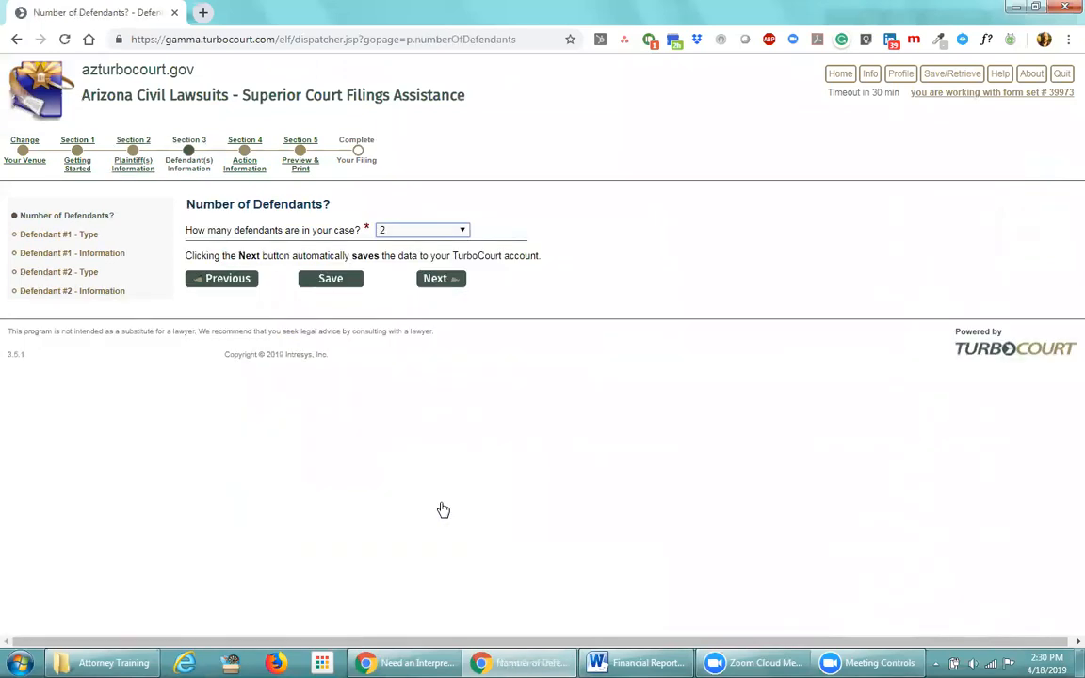
Keep two defendants: #1 a business with assumed names, #2 an individual
{"action": "left_click", "coordinate": [433, 280]}
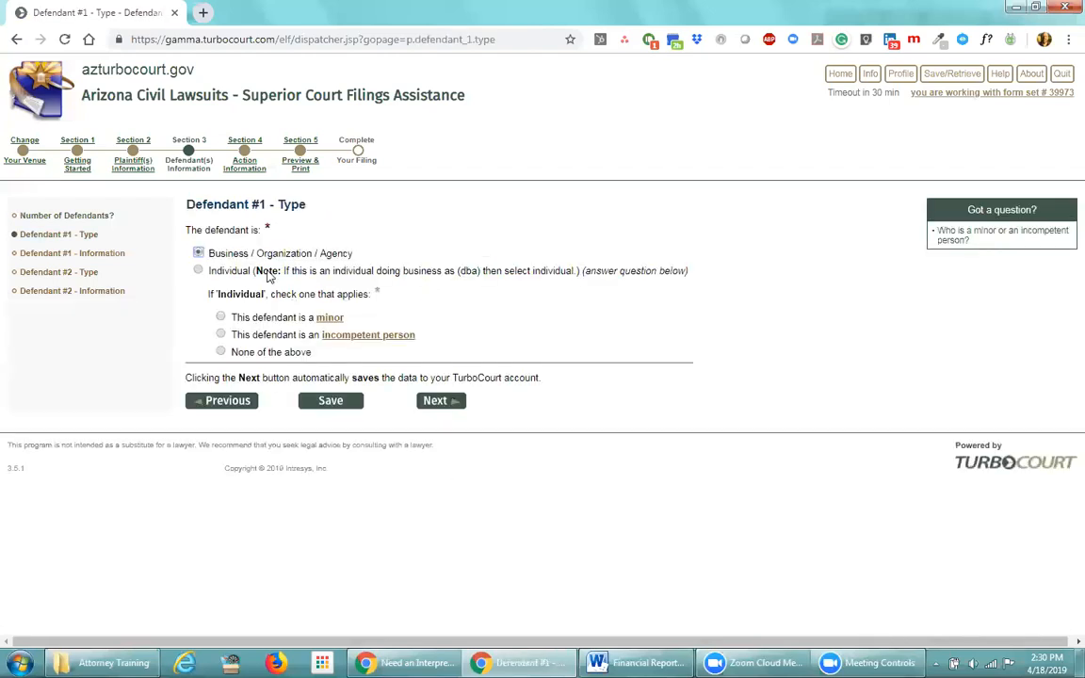
{"action": "left_click", "coordinate": [432, 401]}
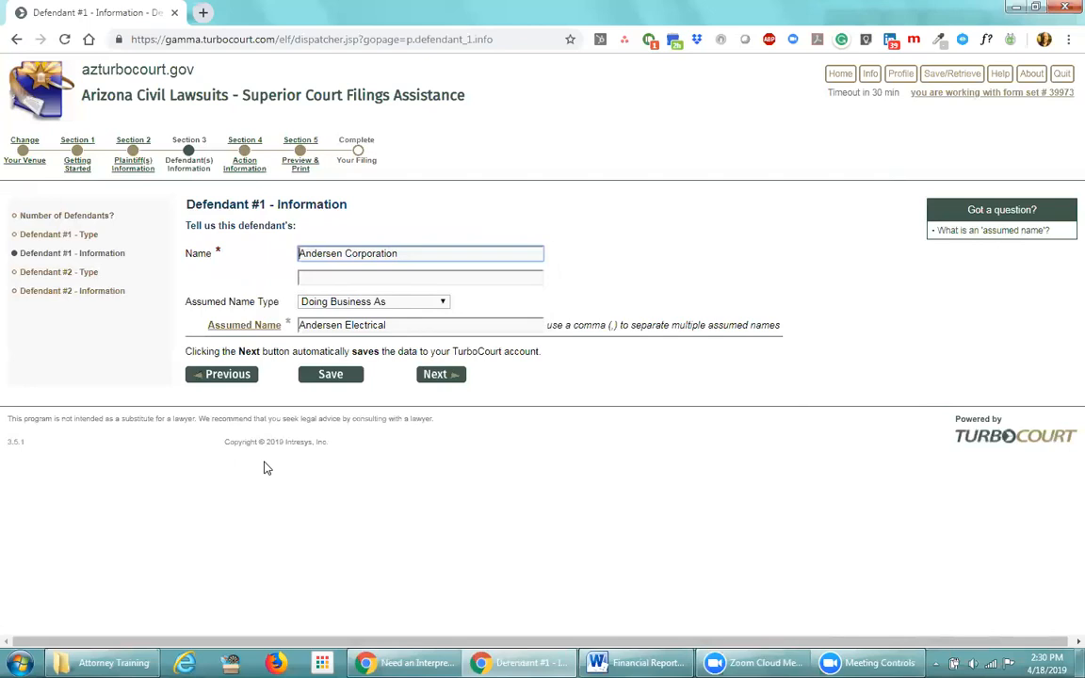
{"action": "left_click", "coordinate": [445, 373]}
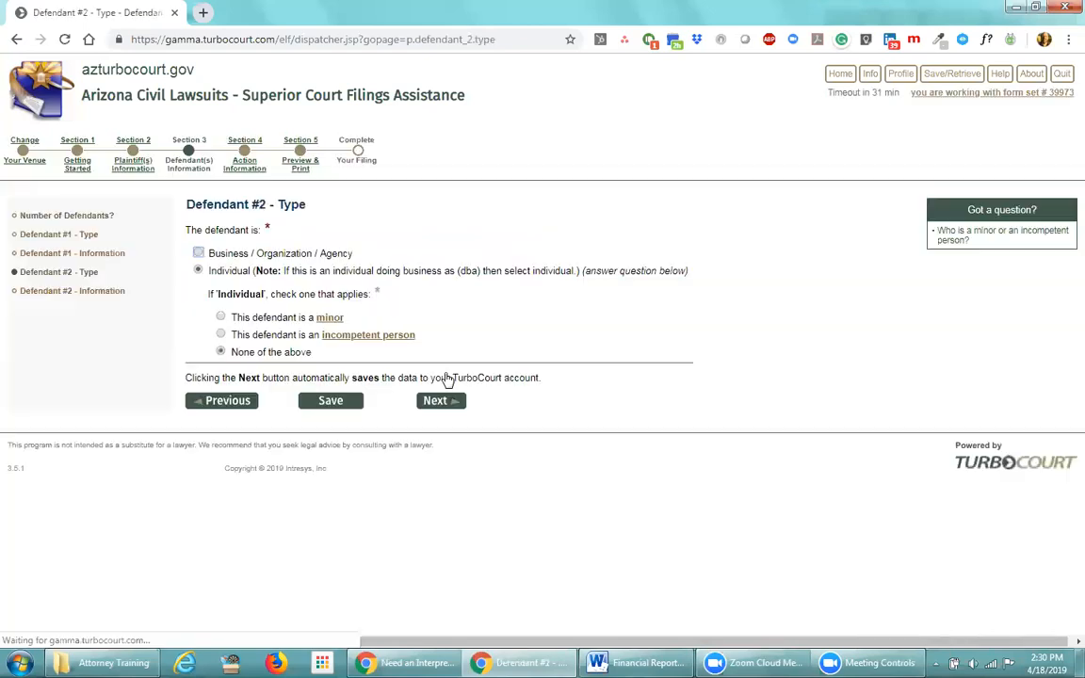
{"action": "left_click", "coordinate": [438, 402]}
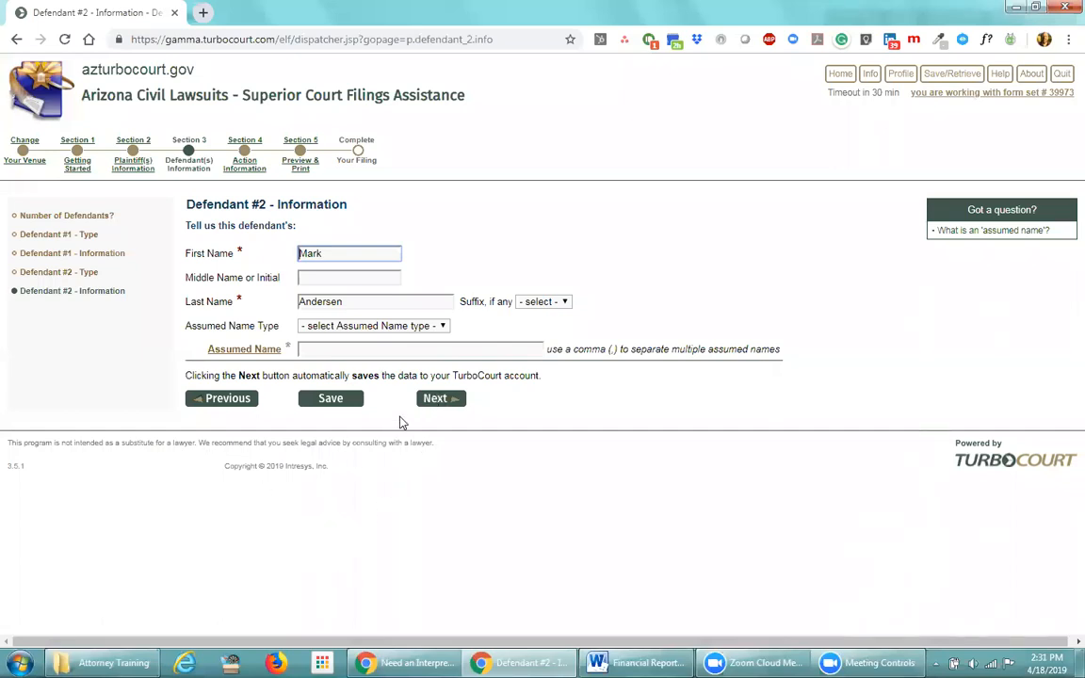
{"action": "left_click", "coordinate": [436, 399]}
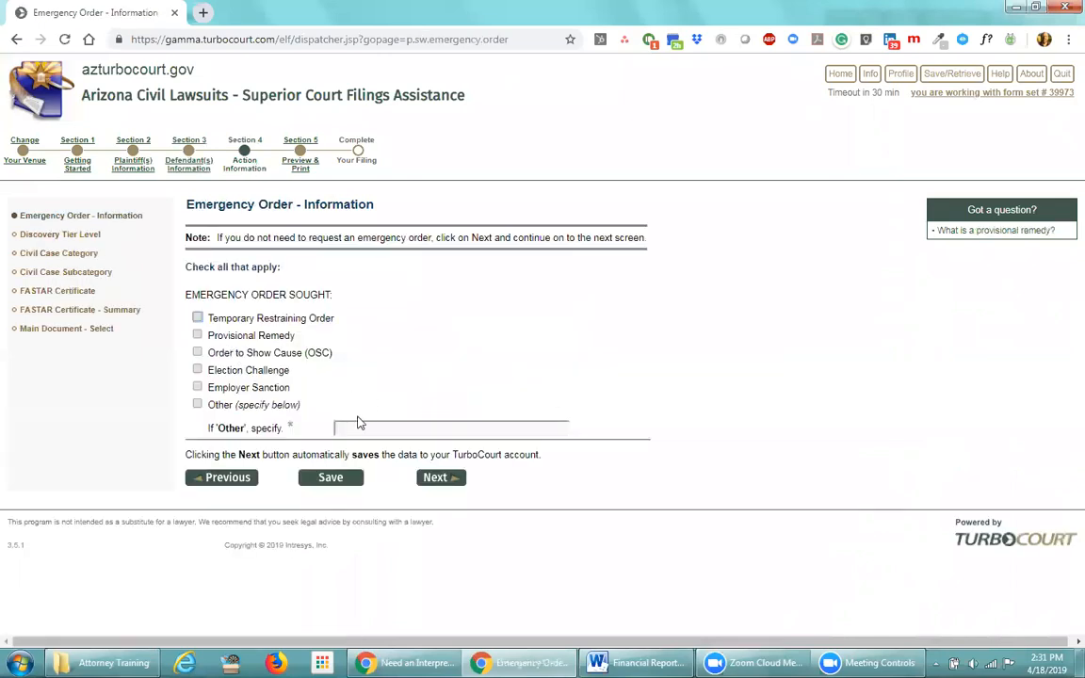
Skip the emergency order and keep the discovery tier, Contracts category, subcategory and FASTAR certification
{"action": "left_click", "coordinate": [435, 477]}
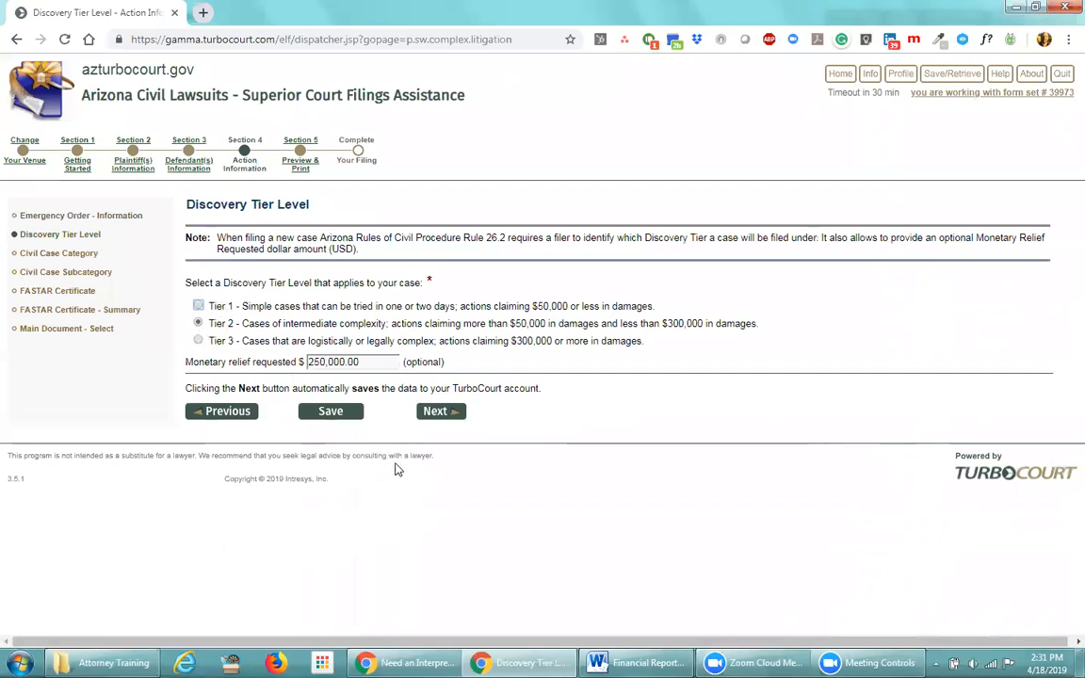
{"action": "left_click", "coordinate": [434, 420]}
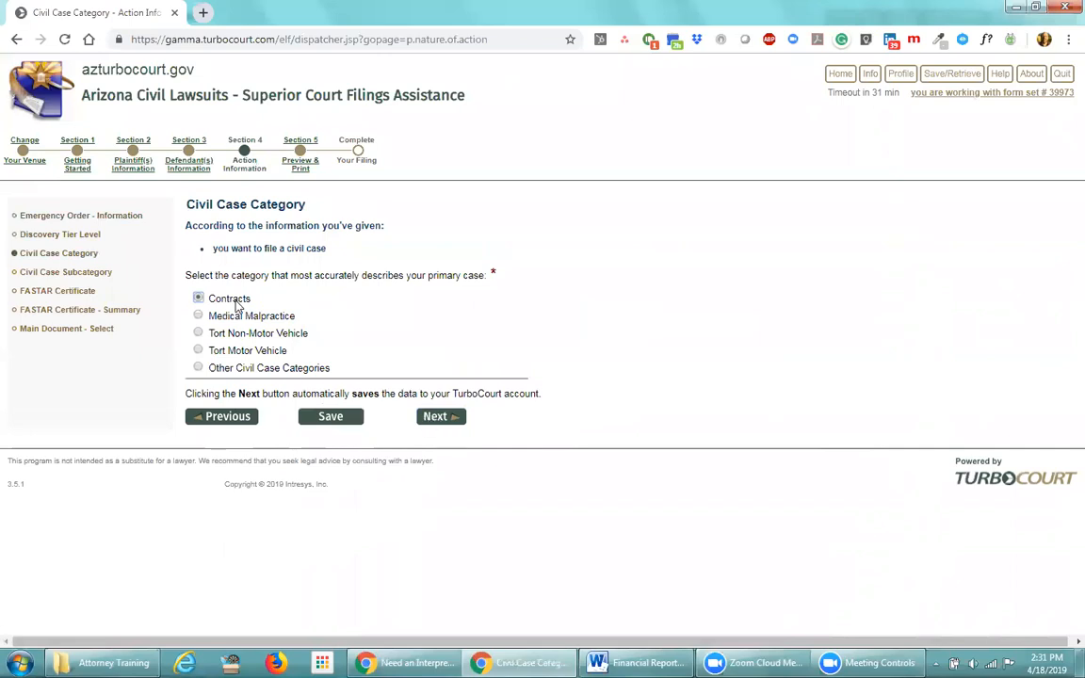
{"action": "left_click", "coordinate": [436, 417]}
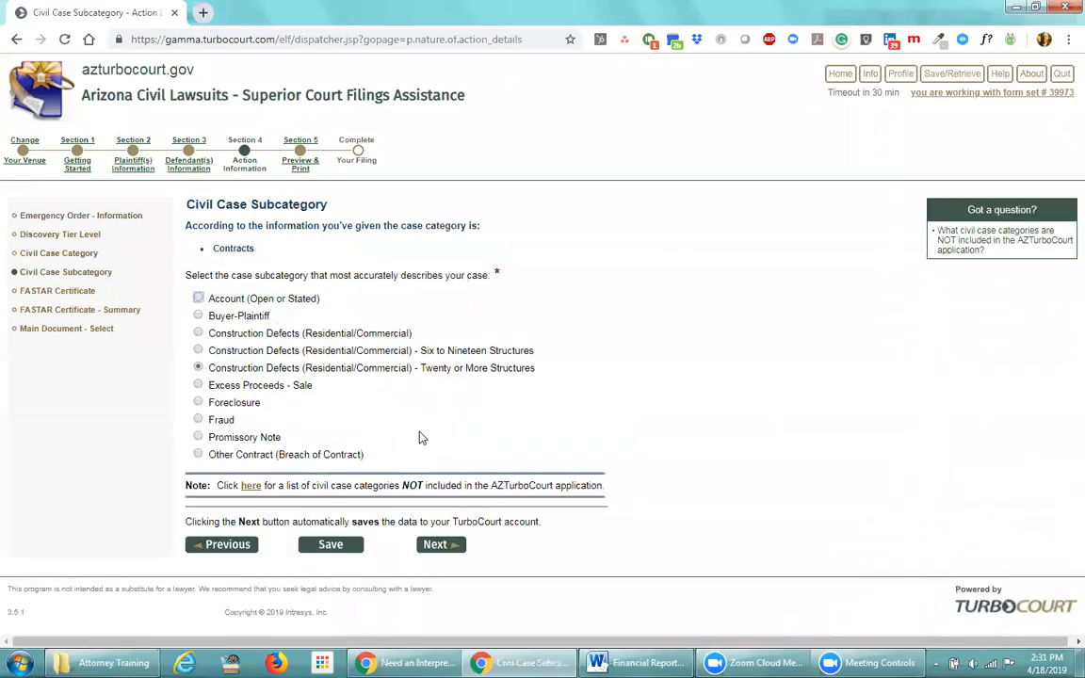
{"action": "left_click", "coordinate": [448, 545]}
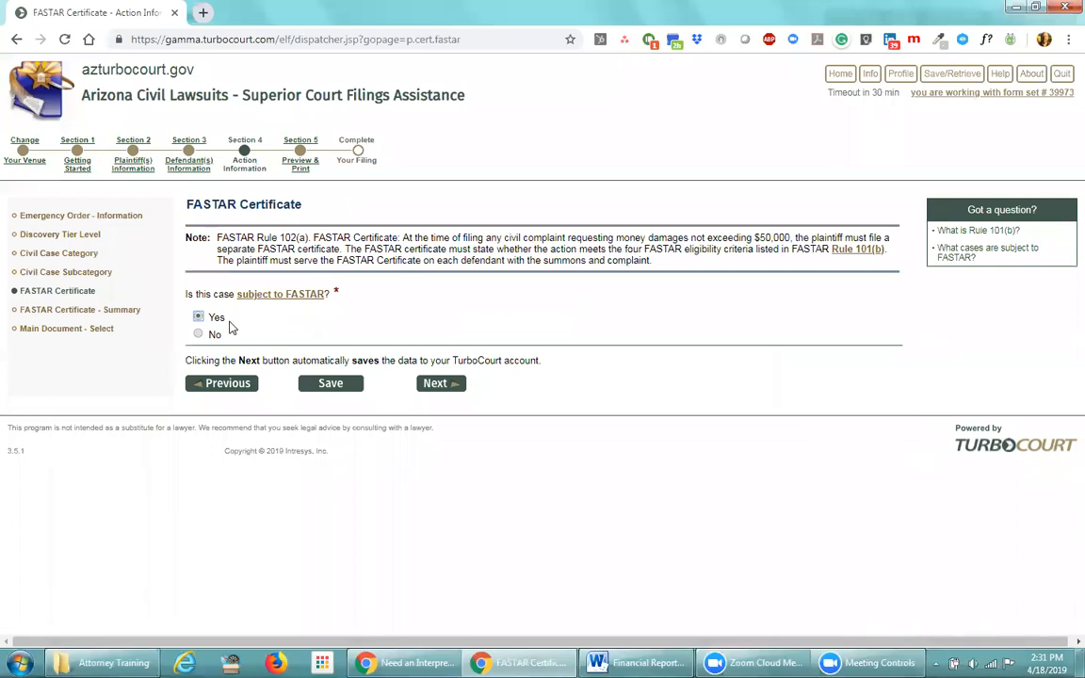
{"action": "left_click", "coordinate": [432, 381]}
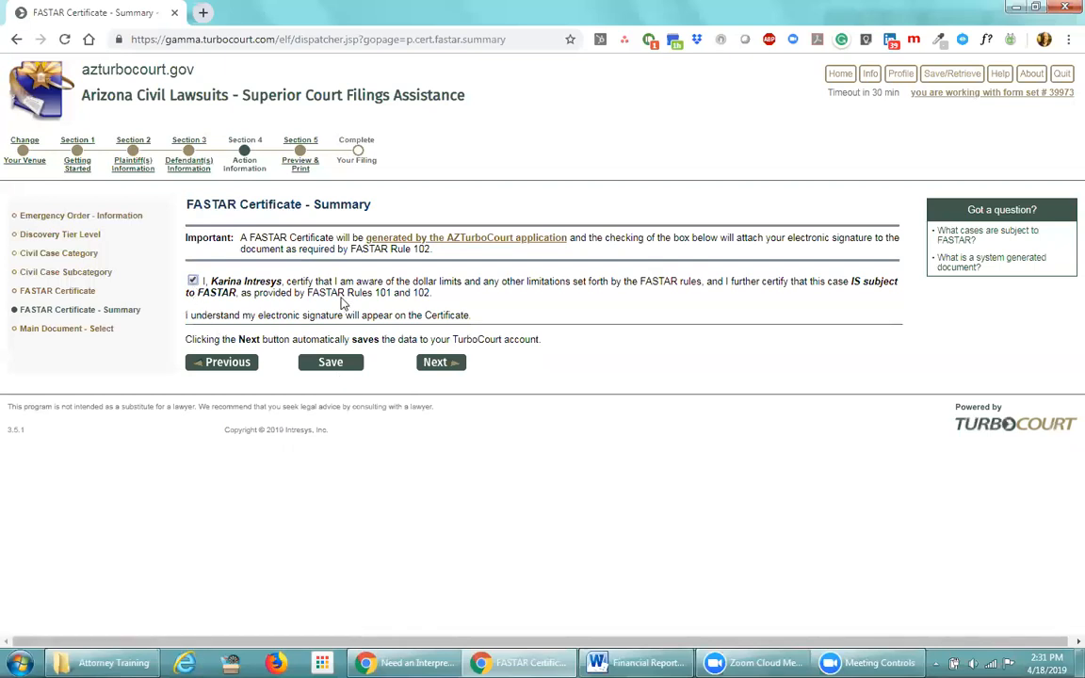
{"action": "left_click", "coordinate": [430, 364]}
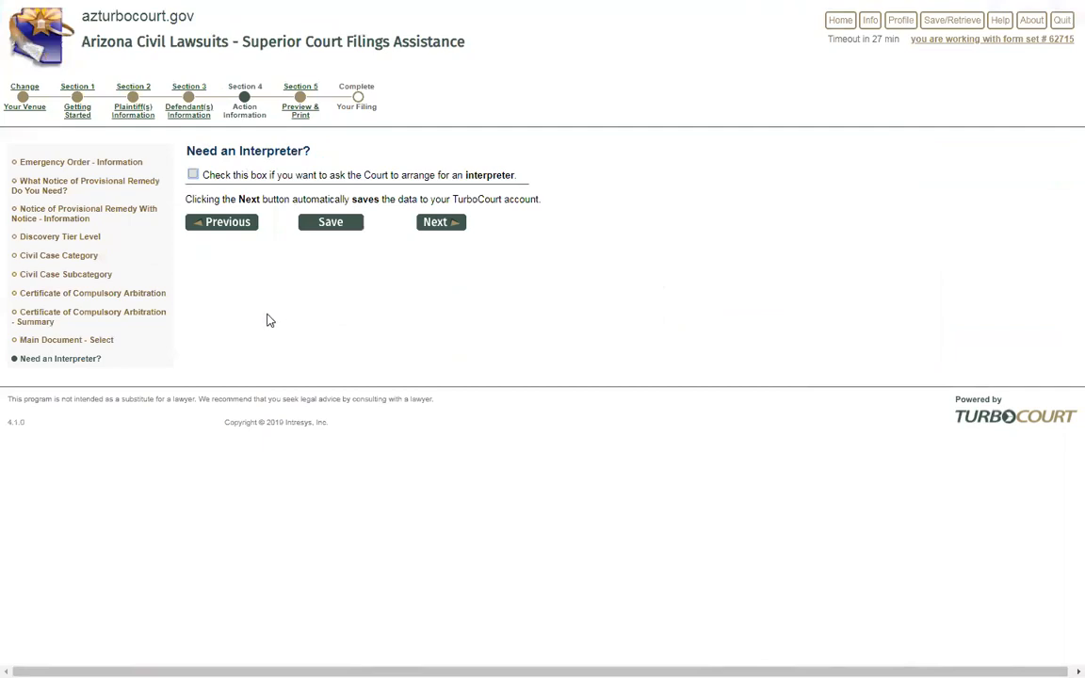
Return to the Emergency Order - Information page from the left navigation
{"action": "left_click", "coordinate": [67, 165]}
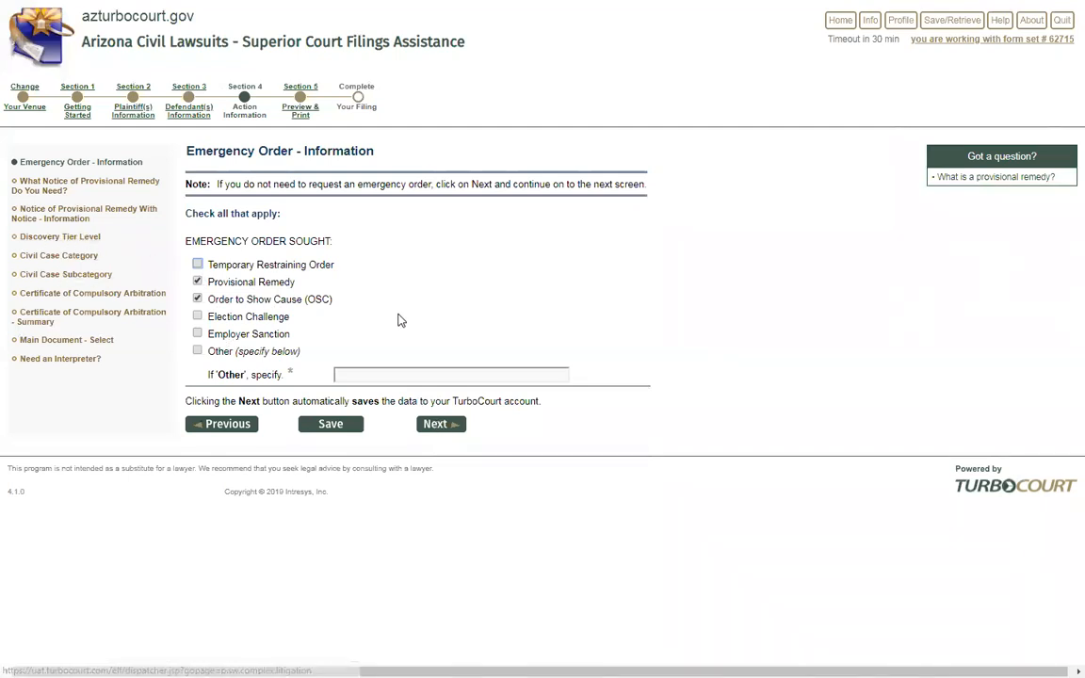
Continue with Provisional Remedy and OSC requested to the provisional remedy notice choice
{"action": "left_click", "coordinate": [436, 424]}
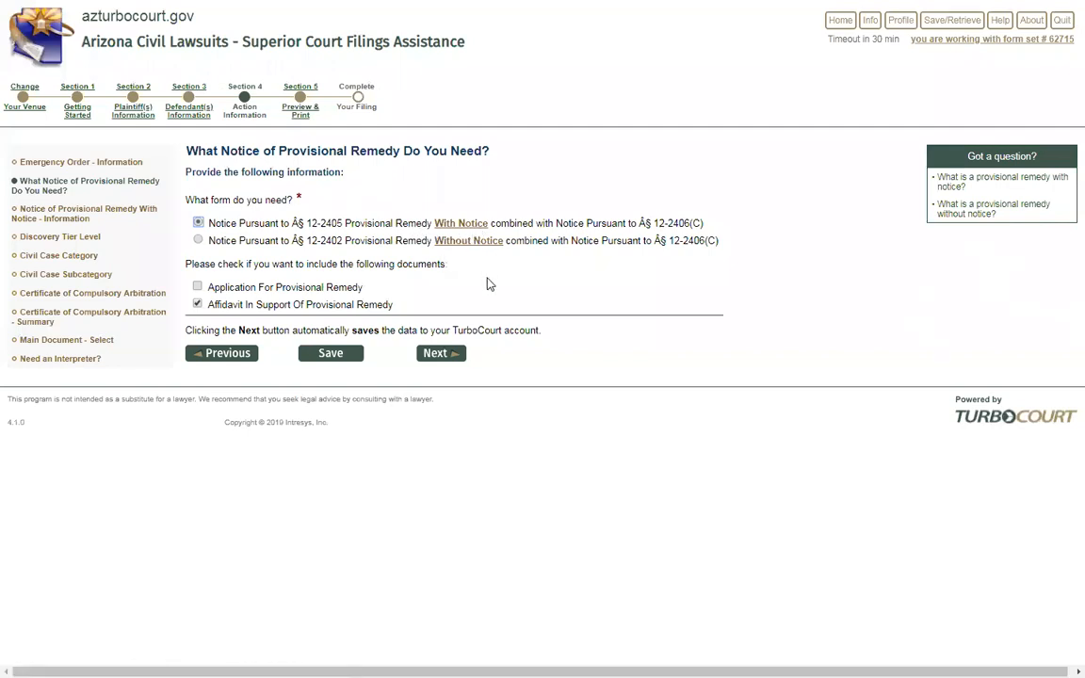
Uncheck the supporting affidavit, then re-check the application and affidavit documents
{"action": "left_click", "coordinate": [232, 304]}
{"action": "left_click", "coordinate": [197, 287]}
Keep only the Affidavit In Support, and request Provisional Remedy on the other filing's emergency order page
{"action": "left_click", "coordinate": [197, 303]}
{"action": "left_click", "coordinate": [198, 286]}
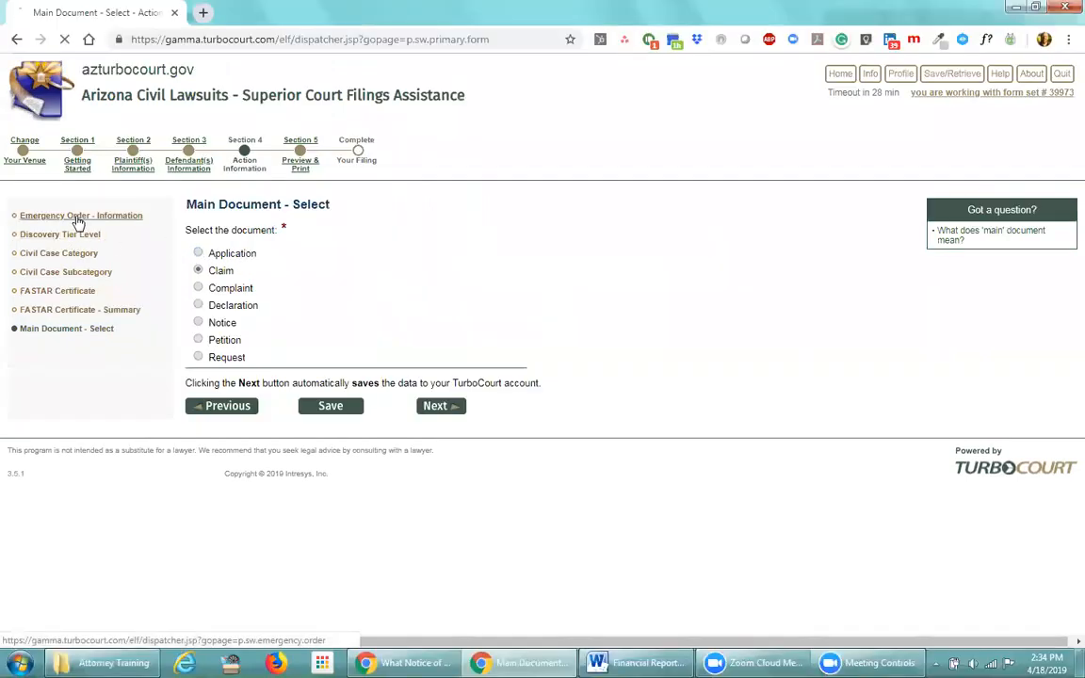
{"action": "left_click", "coordinate": [75, 218]}
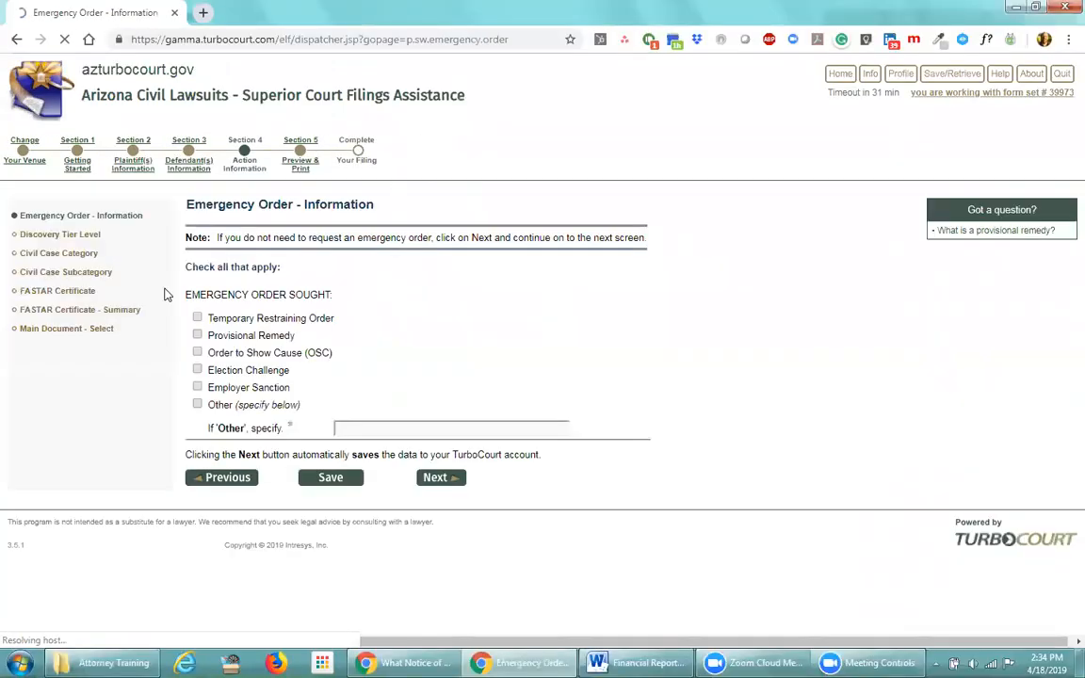
{"action": "left_click", "coordinate": [197, 334]}
{"action": "left_click", "coordinate": [450, 478]}
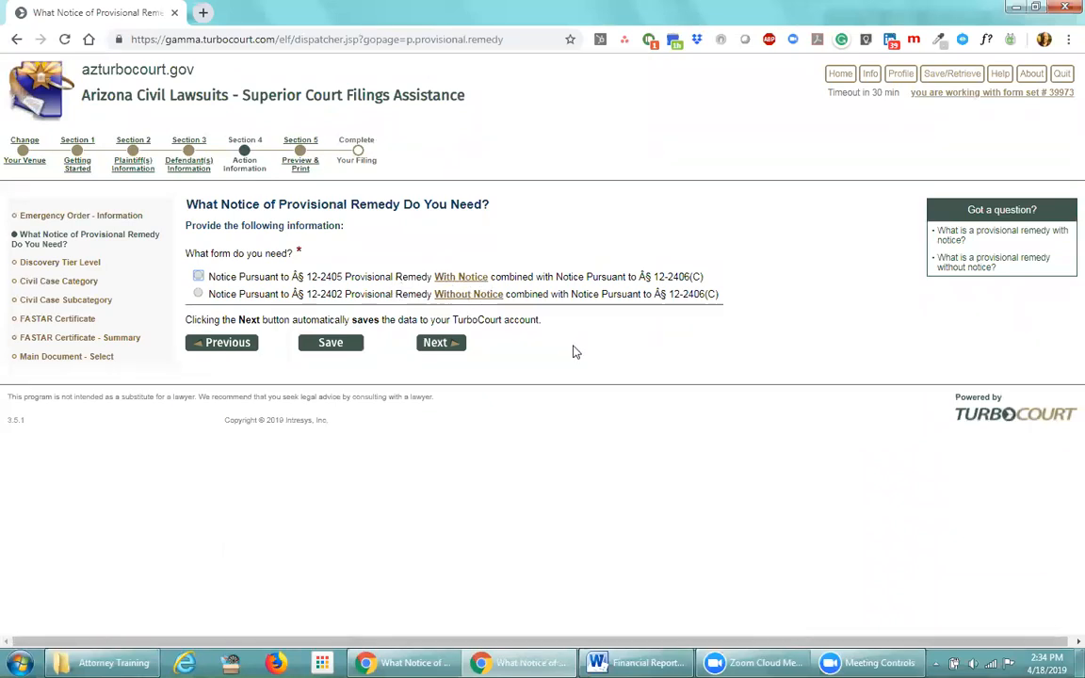
{"action": "left_click", "coordinate": [249, 345]}
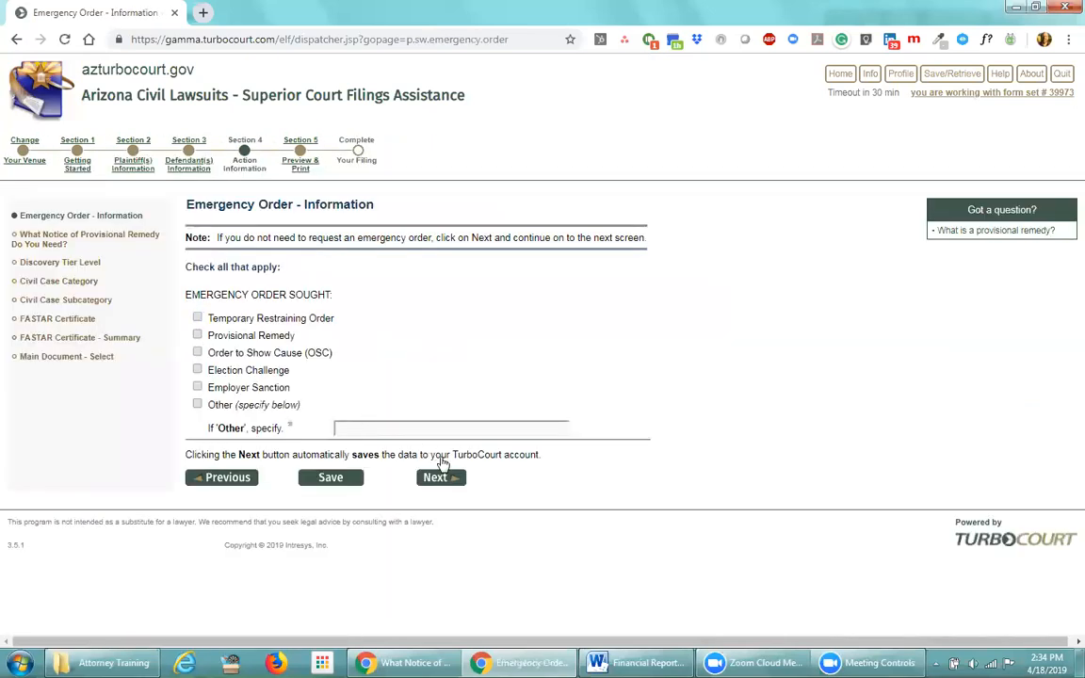
{"action": "left_click", "coordinate": [442, 479]}
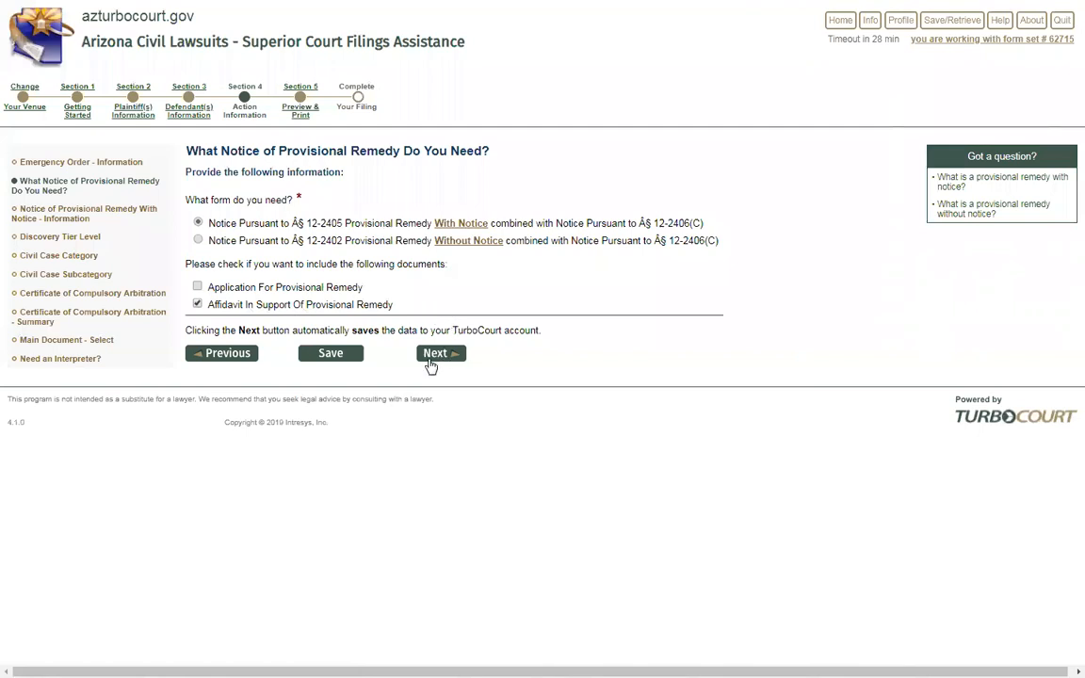
Select the requesting plaintiff and both defendants, and edit the three-line property description
{"action": "left_click", "coordinate": [435, 355]}
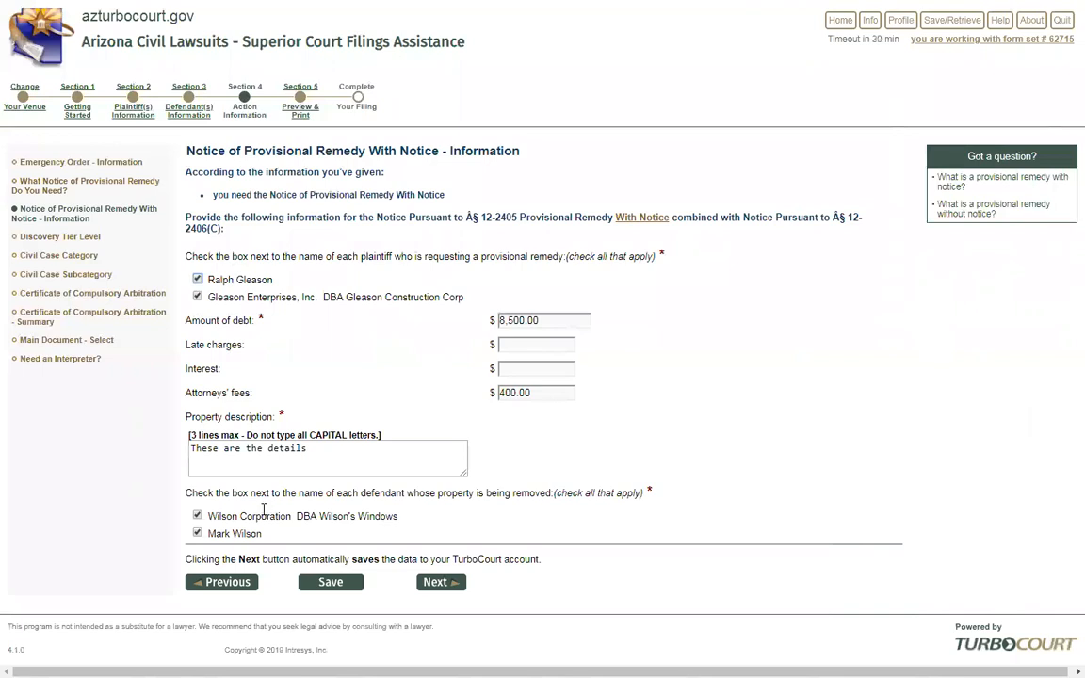
{"action": "left_click", "coordinate": [198, 281]}
{"action": "left_click", "coordinate": [196, 533]}
{"action": "left_click", "coordinate": [197, 280]}
{"action": "left_click", "coordinate": [197, 533]}
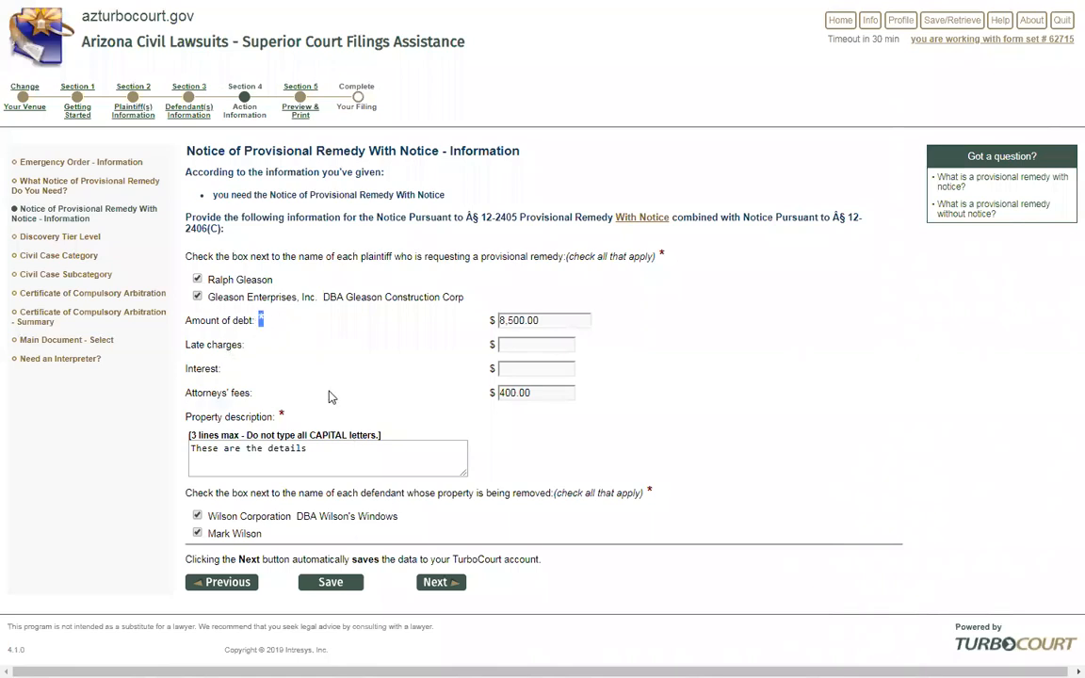
{"action": "left_click", "coordinate": [616, 365]}
{"action": "left_click_drag", "start_coordinate": [189, 435], "coordinate": [237, 434]}
{"action": "left_click", "coordinate": [340, 451]}
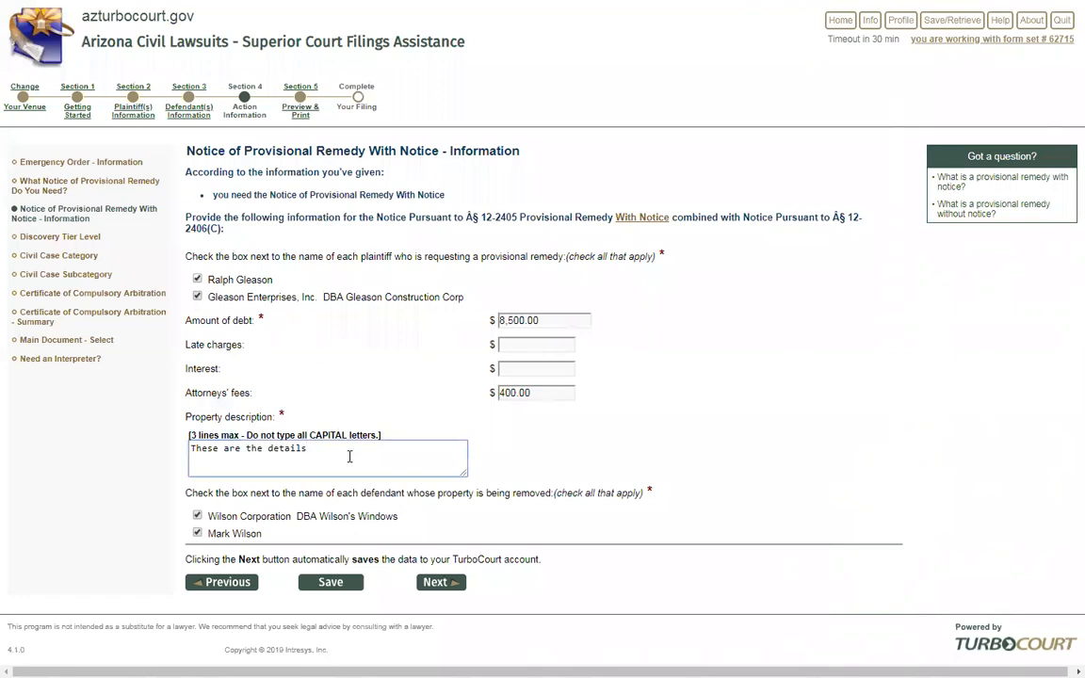
Save the notice details and pass the interpreter question to the File Electronically review
{"action": "left_click", "coordinate": [431, 585]}
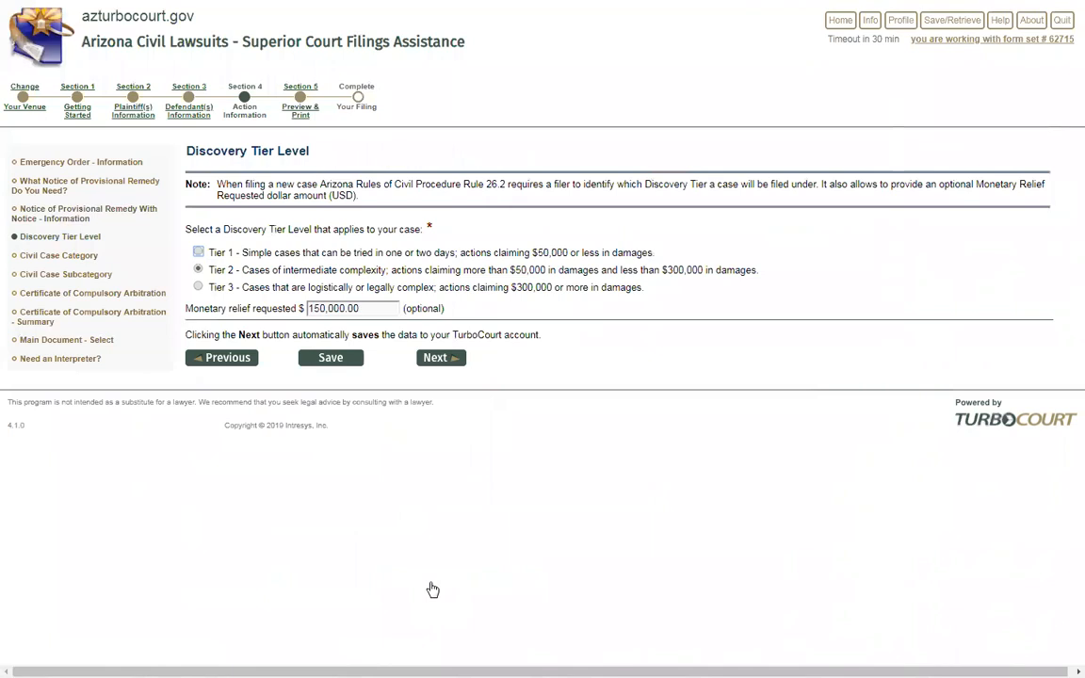
{"action": "left_click", "coordinate": [60, 360]}
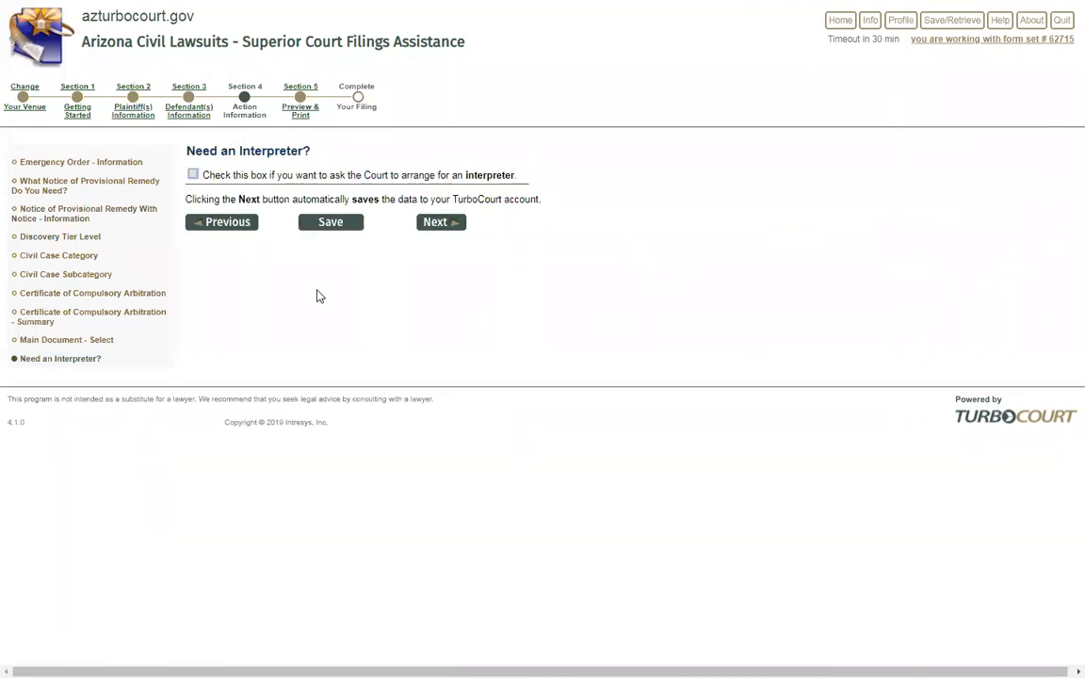
{"action": "left_click", "coordinate": [436, 224]}
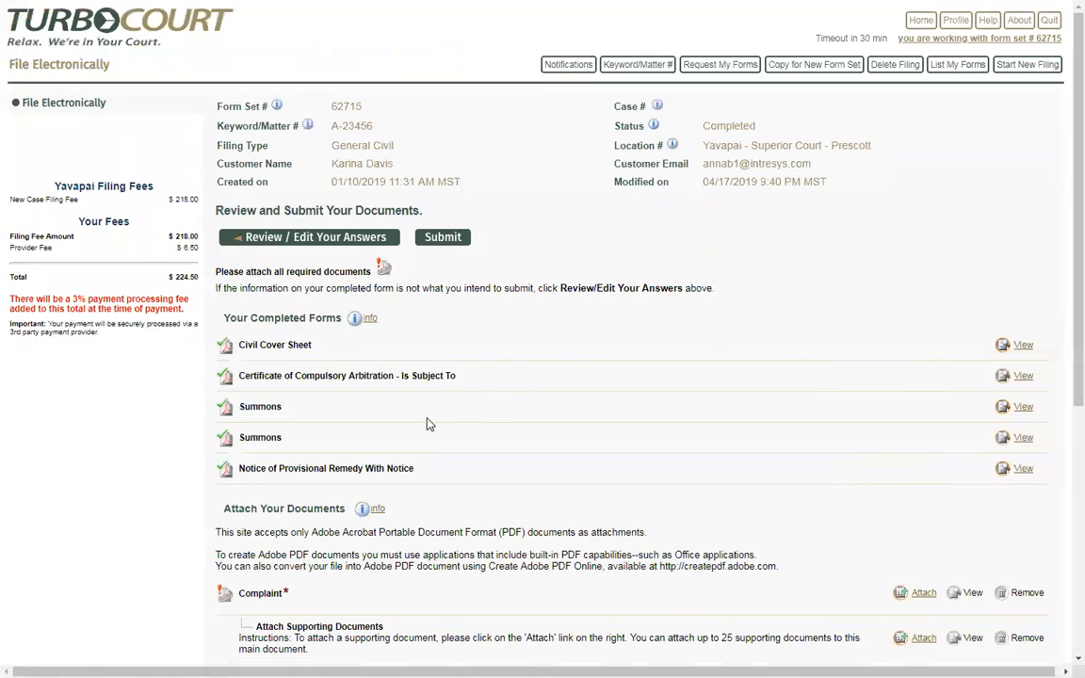
{"action": "left_click_drag", "start_coordinate": [53, 186], "coordinate": [95, 187]}
{"action": "left_click", "coordinate": [105, 225]}
{"action": "scroll", "coordinate": [471, 445], "scroll_direction": "down", "scroll_amount": 3}
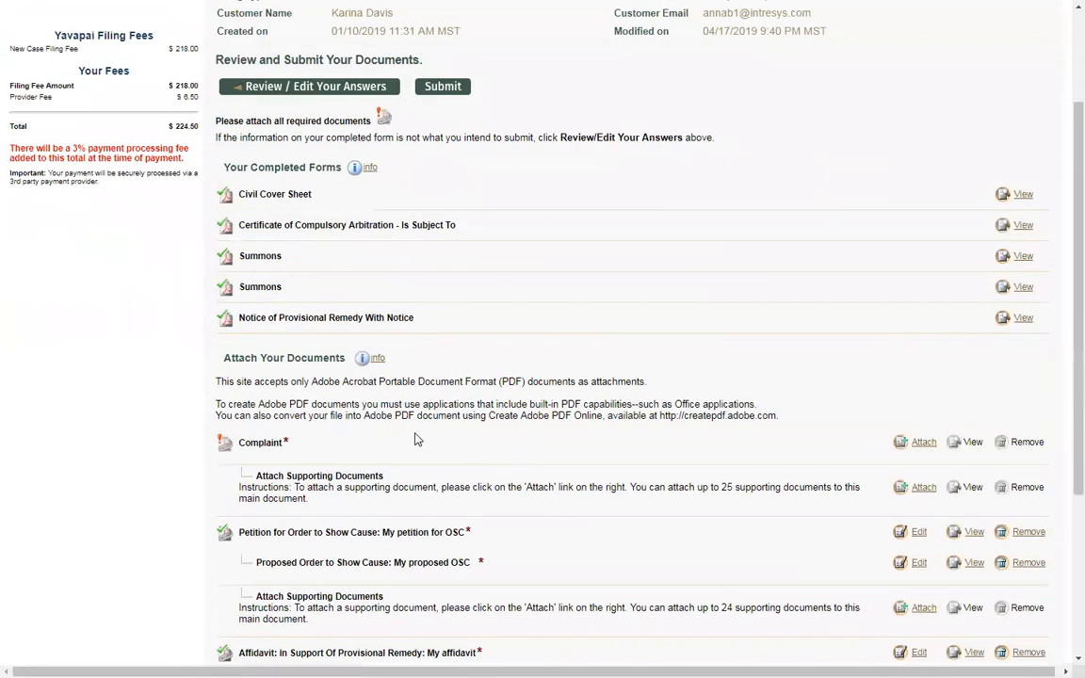
{"action": "left_click_drag", "start_coordinate": [306, 448], "coordinate": [241, 446]}
{"action": "left_click", "coordinate": [263, 446]}
{"action": "scroll", "coordinate": [393, 461], "scroll_direction": "up", "scroll_amount": 3}
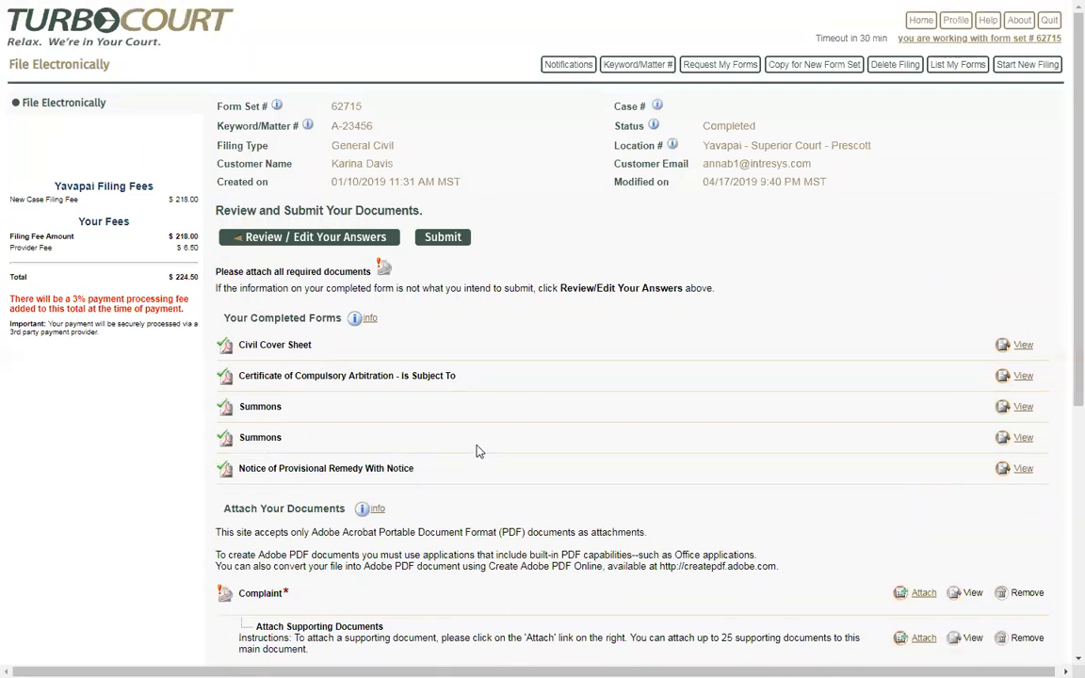
{"action": "double_click", "coordinate": [628, 125]}
{"action": "left_click_drag", "start_coordinate": [757, 125], "coordinate": [705, 125]}
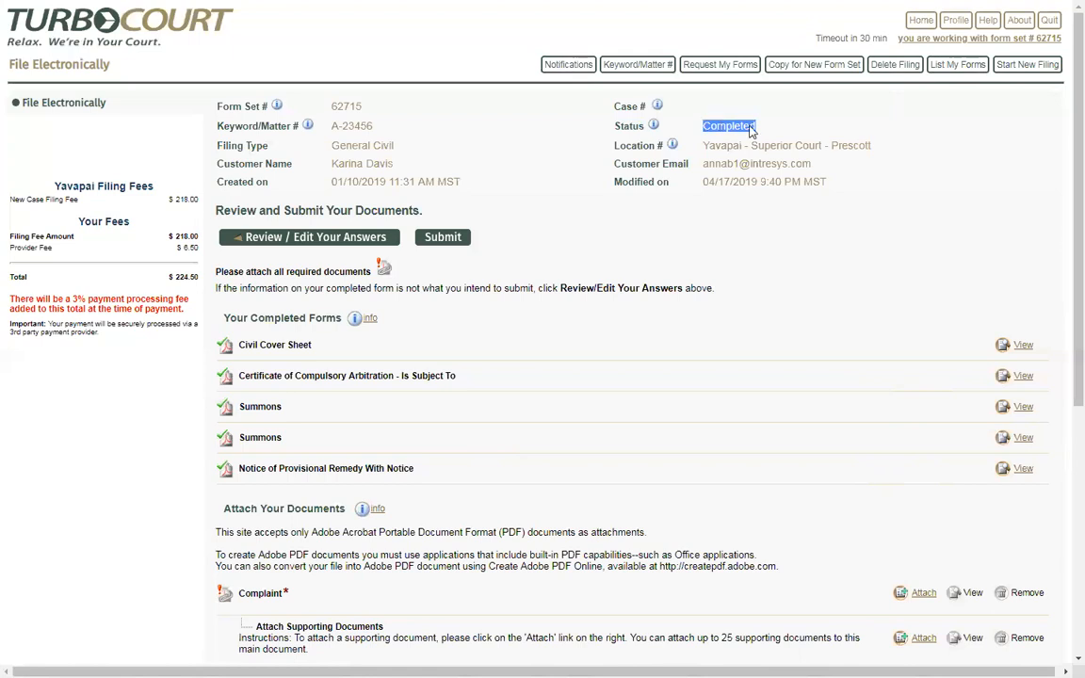
{"action": "left_click", "coordinate": [751, 131]}
{"action": "left_click_drag", "start_coordinate": [756, 126], "coordinate": [702, 126]}
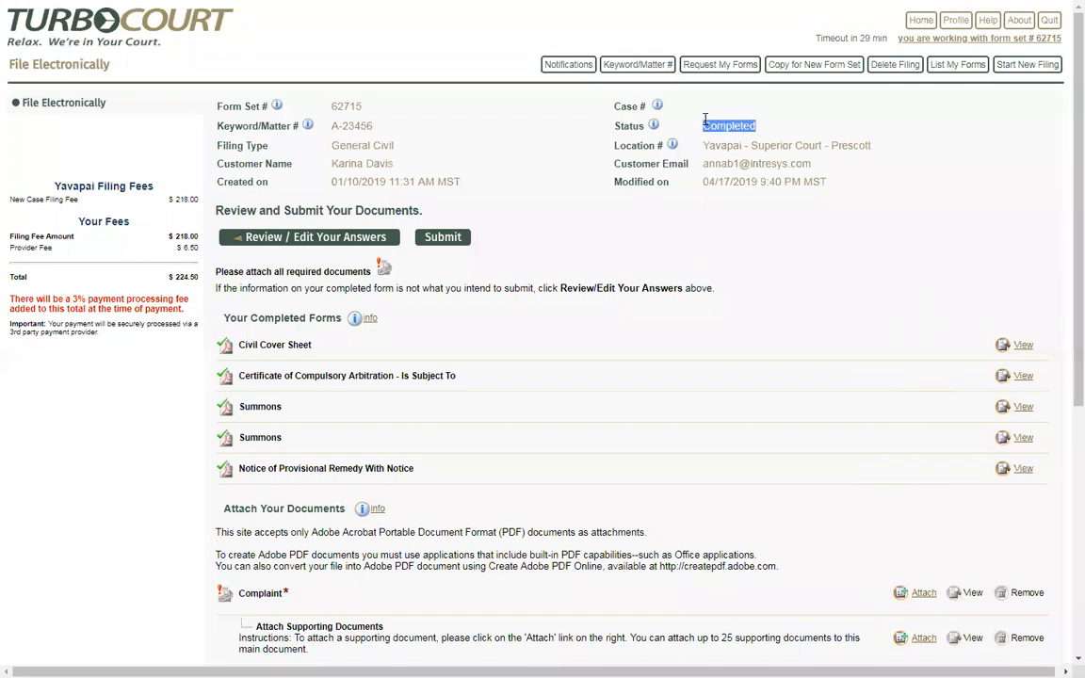
{"action": "left_click", "coordinate": [766, 131]}
{"action": "left_click_drag", "start_coordinate": [765, 128], "coordinate": [713, 126]}
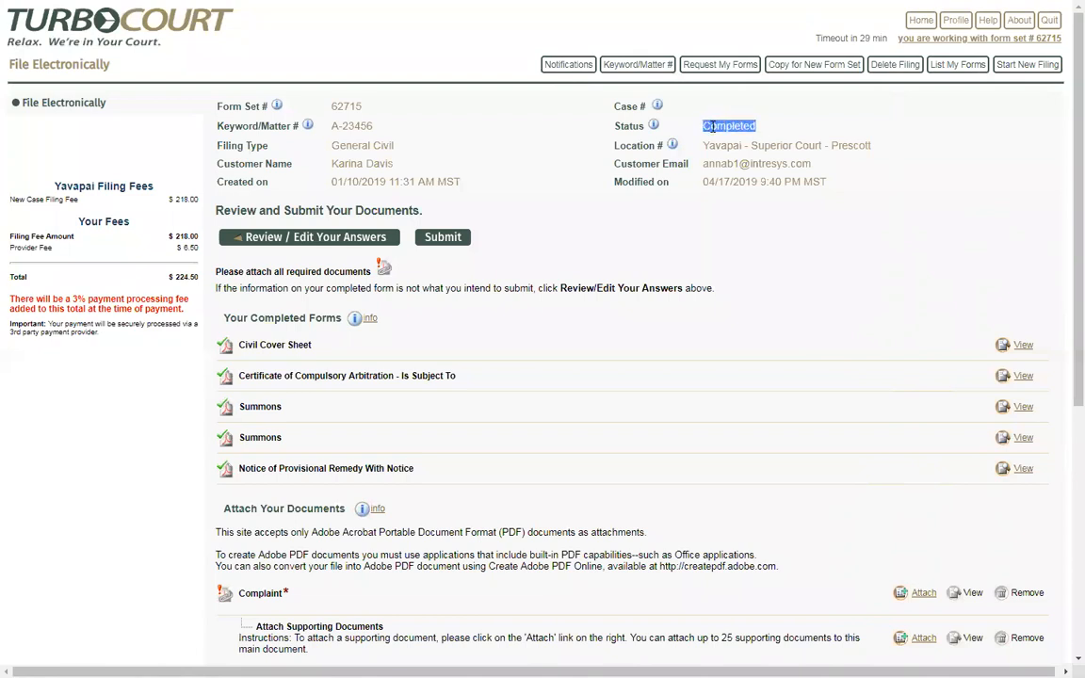
{"action": "left_click", "coordinate": [774, 129]}
{"action": "left_click_drag", "start_coordinate": [759, 130], "coordinate": [703, 129]}
{"action": "left_click", "coordinate": [771, 135]}
{"action": "left_click_drag", "start_coordinate": [756, 128], "coordinate": [705, 126]}
{"action": "left_click", "coordinate": [684, 218]}
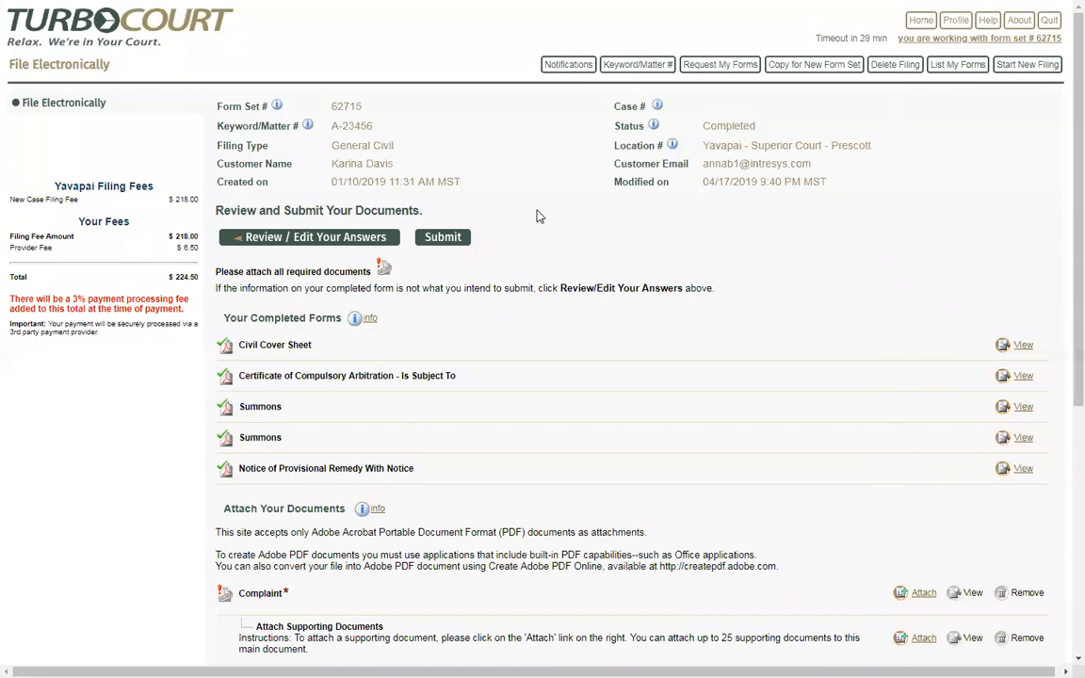
{"action": "double_click", "coordinate": [333, 106]}
{"action": "left_click", "coordinate": [398, 113]}
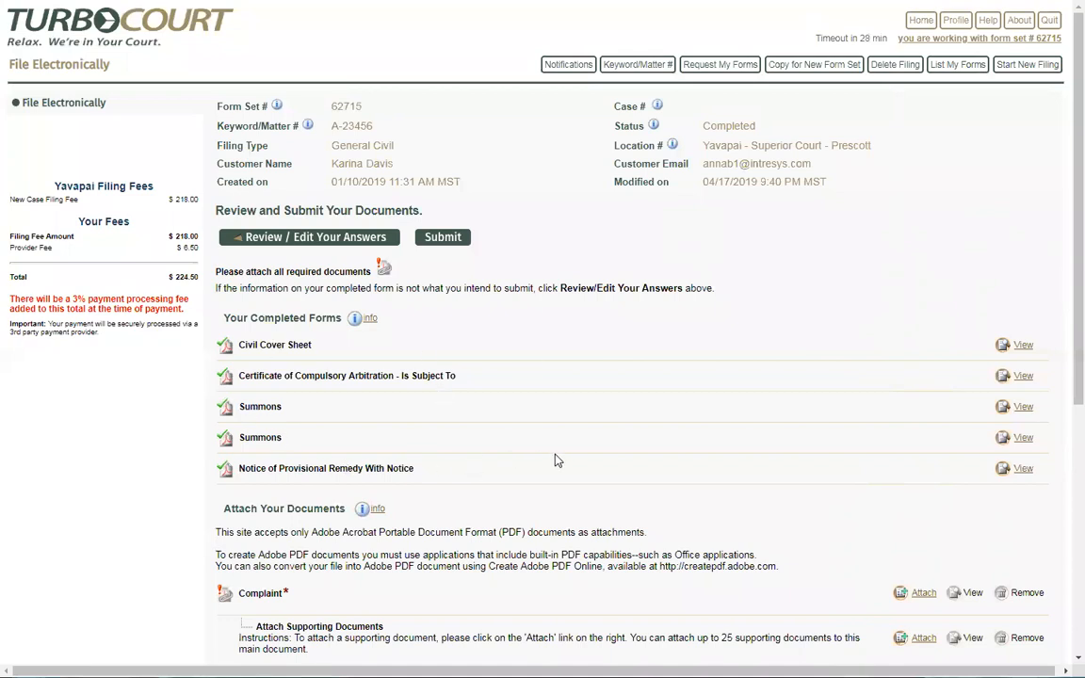
Read the Civil Cover Sheet PDF down to its attachment page, return to the top, and close it
{"action": "left_click", "coordinate": [1022, 346]}
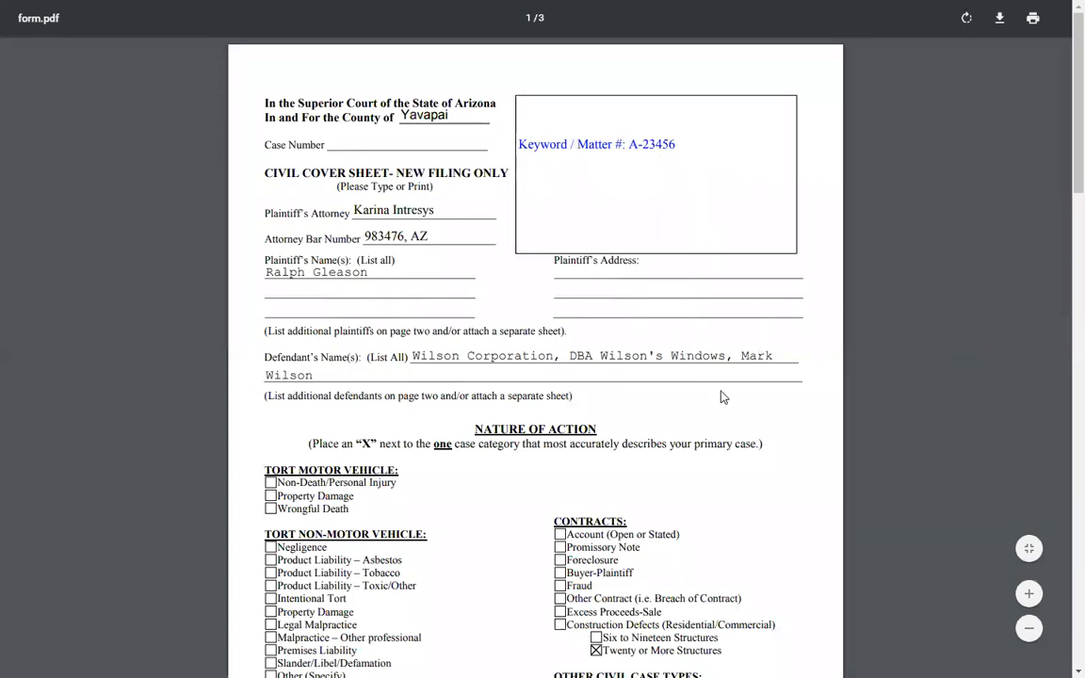
{"action": "scroll", "coordinate": [711, 410], "scroll_direction": "down", "scroll_amount": 2}
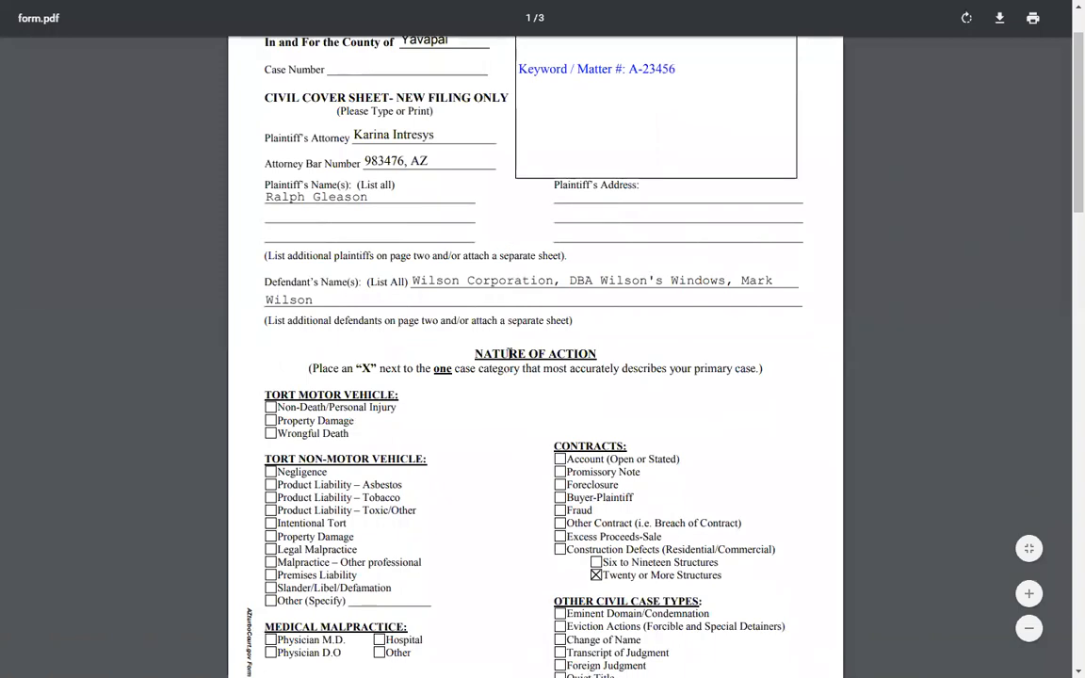
{"action": "scroll", "coordinate": [489, 400], "scroll_direction": "down", "scroll_amount": 4}
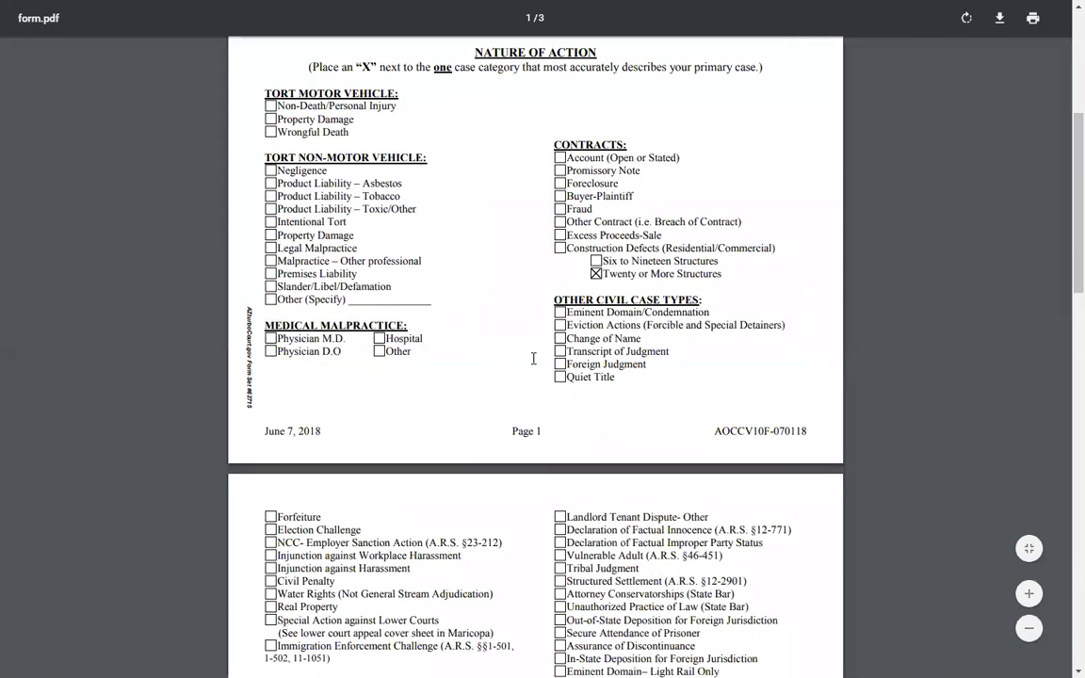
{"action": "scroll", "coordinate": [533, 358], "scroll_direction": "down", "scroll_amount": 7}
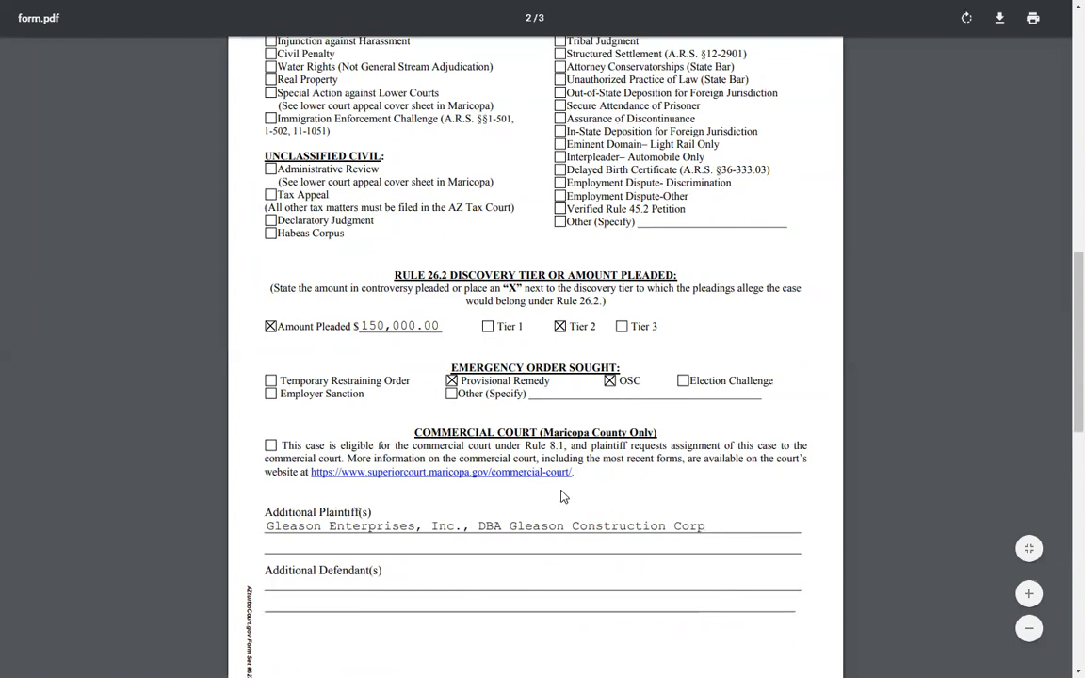
{"action": "scroll", "coordinate": [562, 496], "scroll_direction": "down", "scroll_amount": 5}
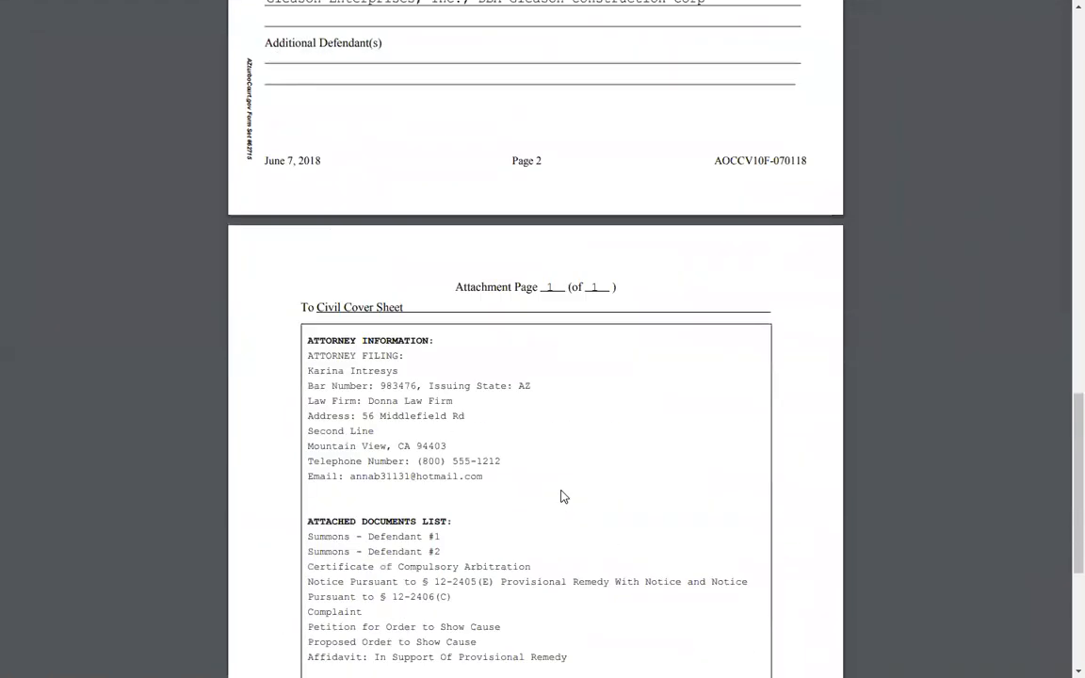
{"action": "scroll", "coordinate": [562, 496], "scroll_direction": "down", "scroll_amount": 2}
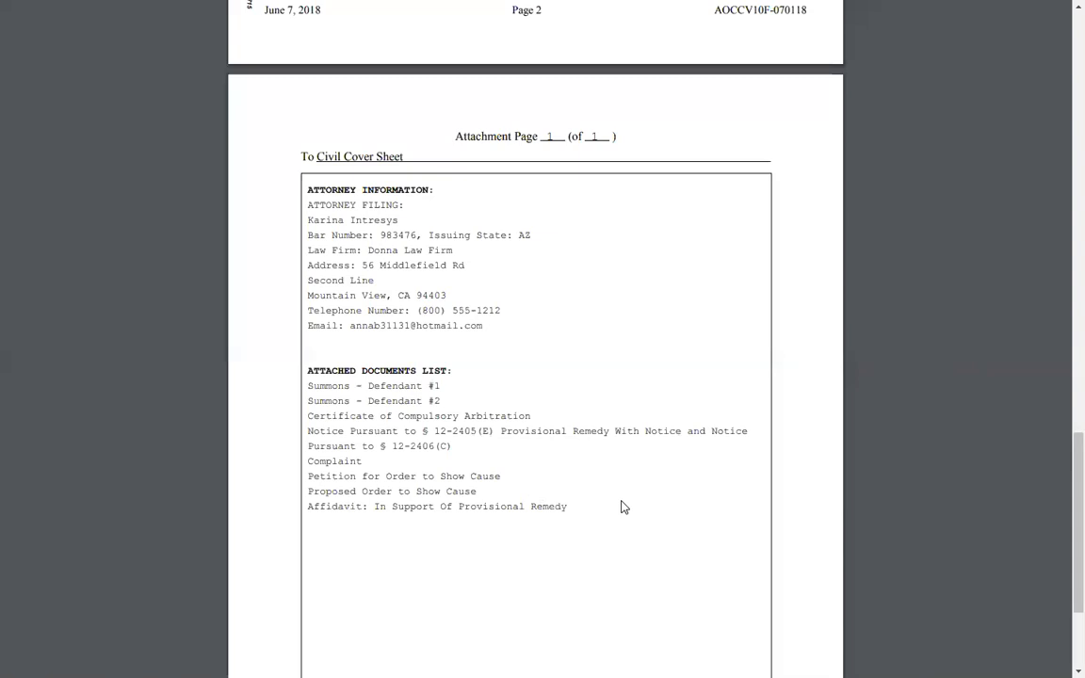
{"action": "key", "text": "Home"}
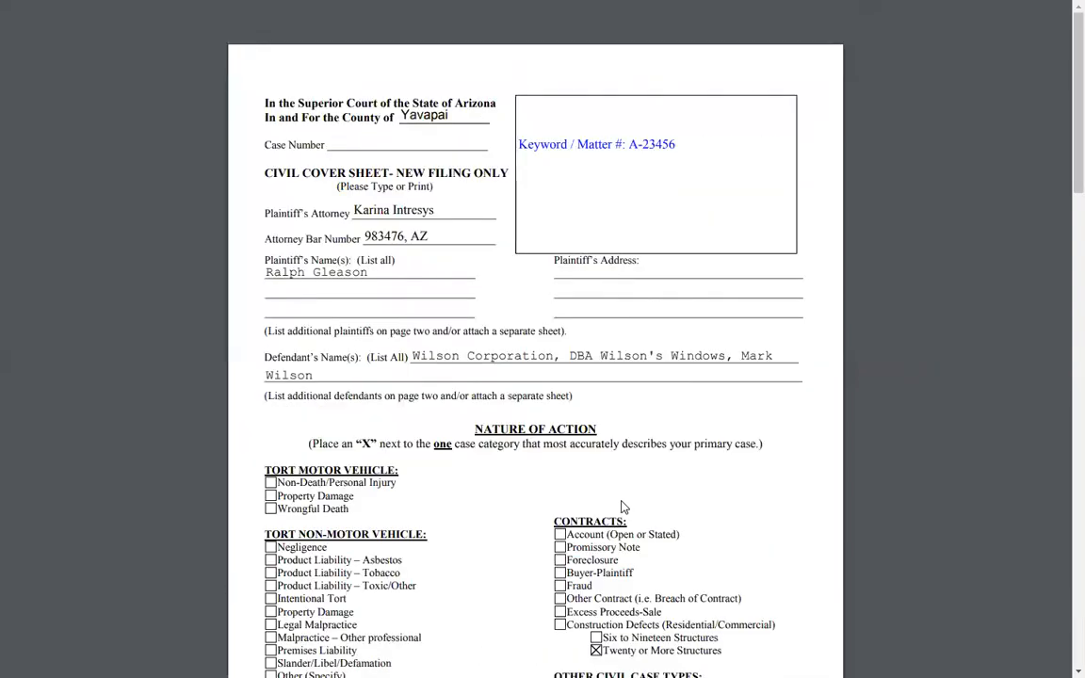
{"action": "key", "text": "ctrl+w"}
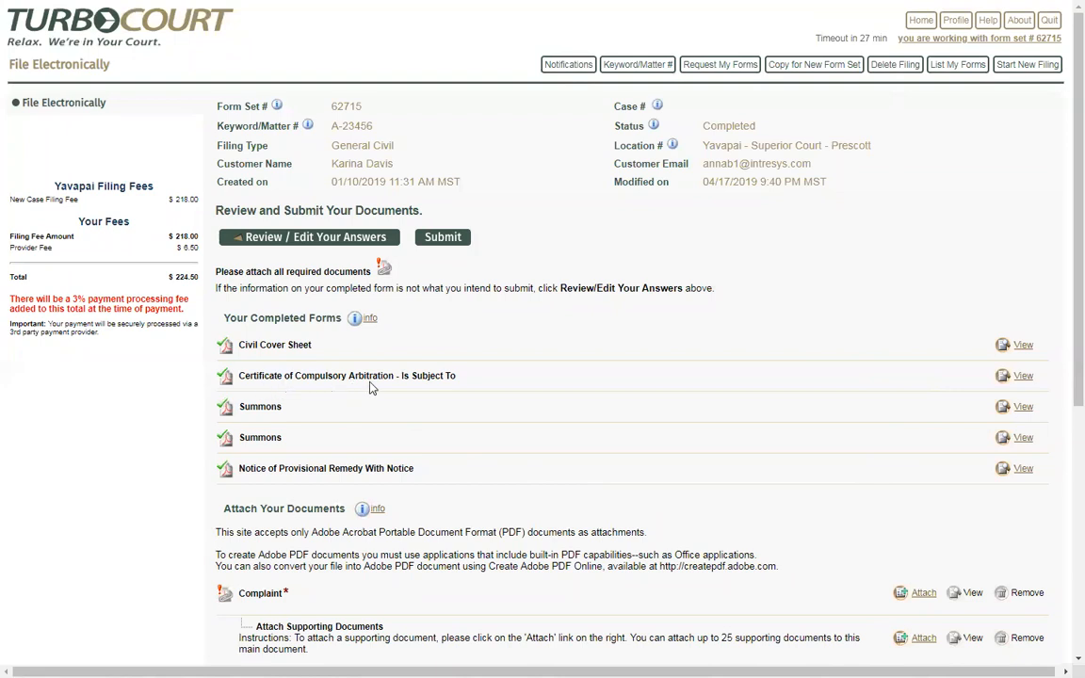
{"action": "left_click", "coordinate": [1023, 376]}
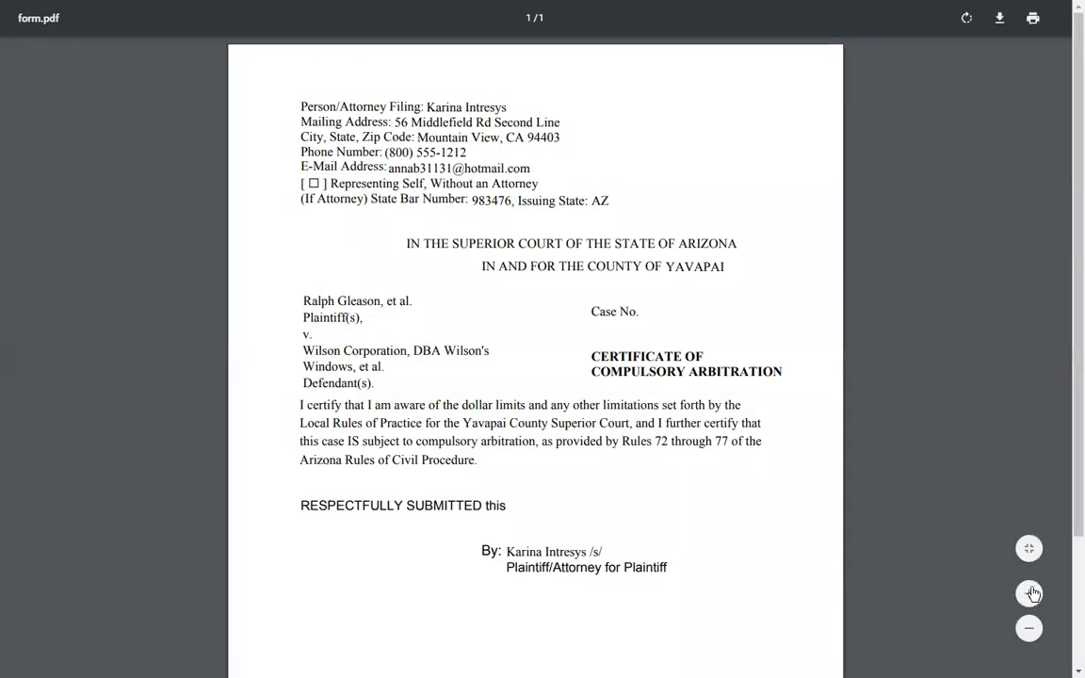
{"action": "left_click", "coordinate": [1028, 593]}
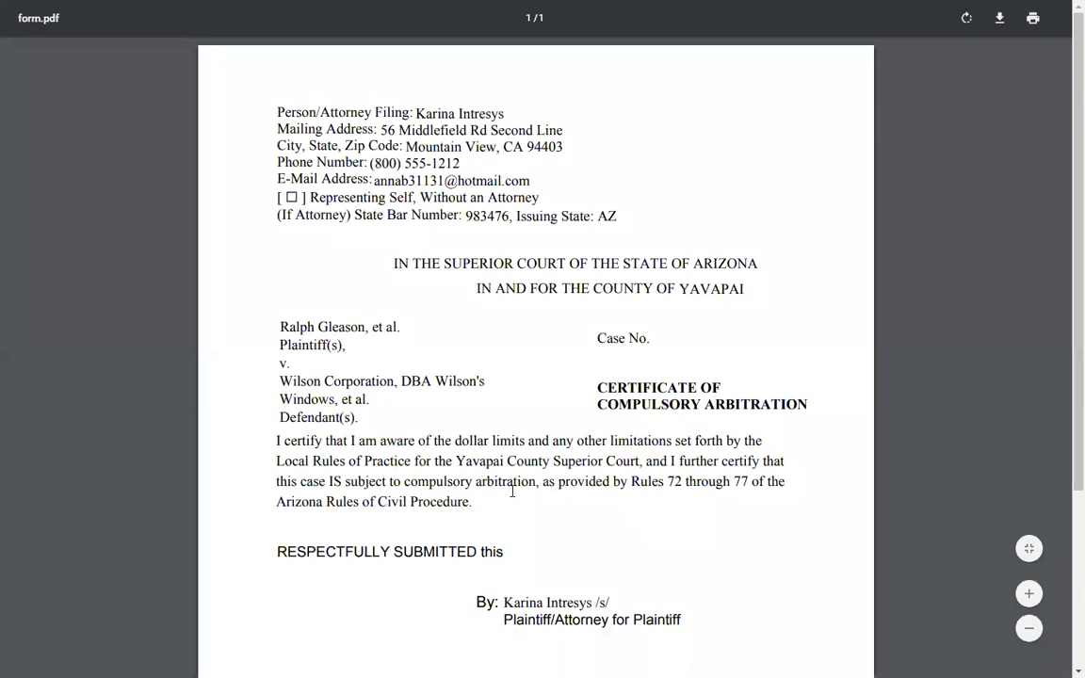
{"action": "double_click", "coordinate": [332, 481]}
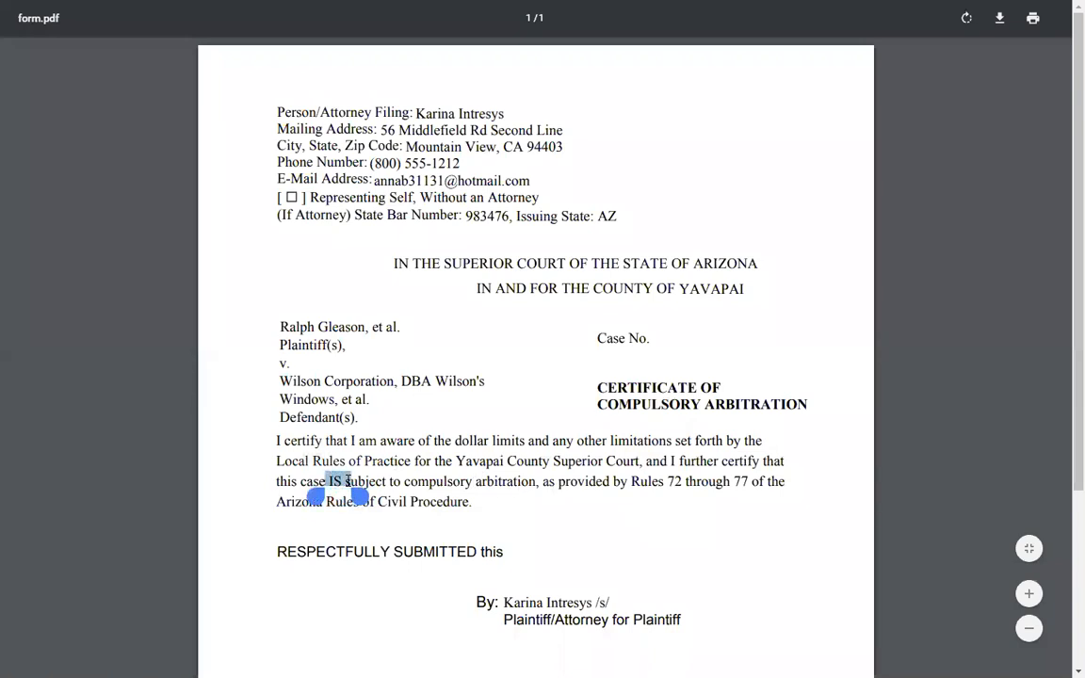
{"action": "left_click", "coordinate": [509, 499]}
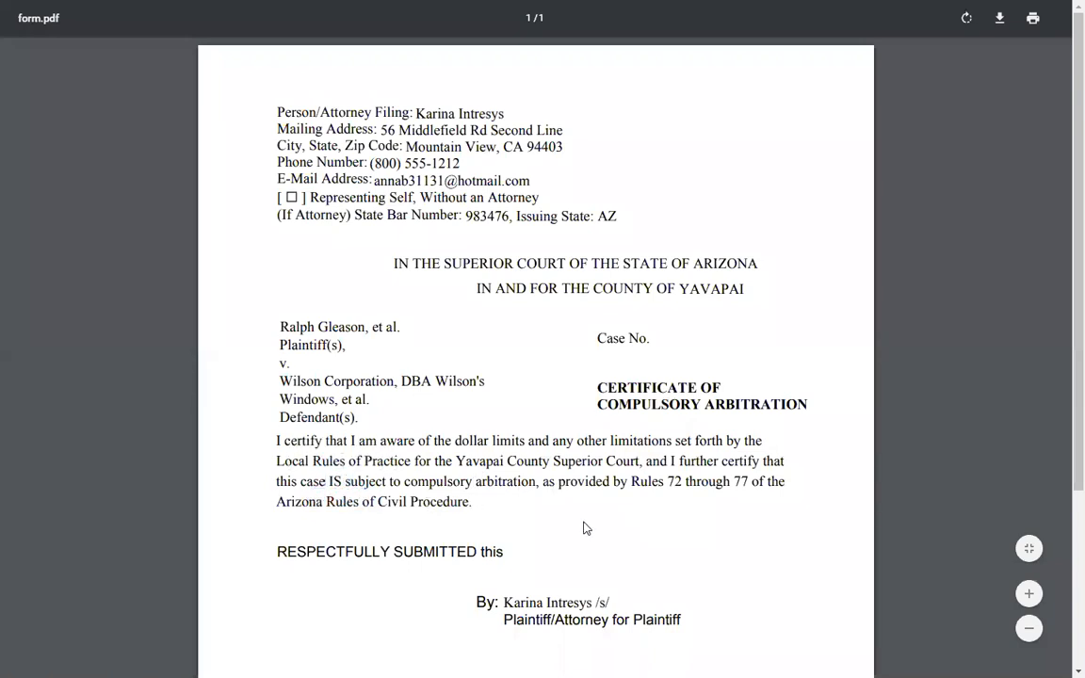
{"action": "scroll", "coordinate": [555, 541], "scroll_direction": "down", "scroll_amount": 1}
{"action": "left_click_drag", "start_coordinate": [505, 527], "coordinate": [613, 530]}
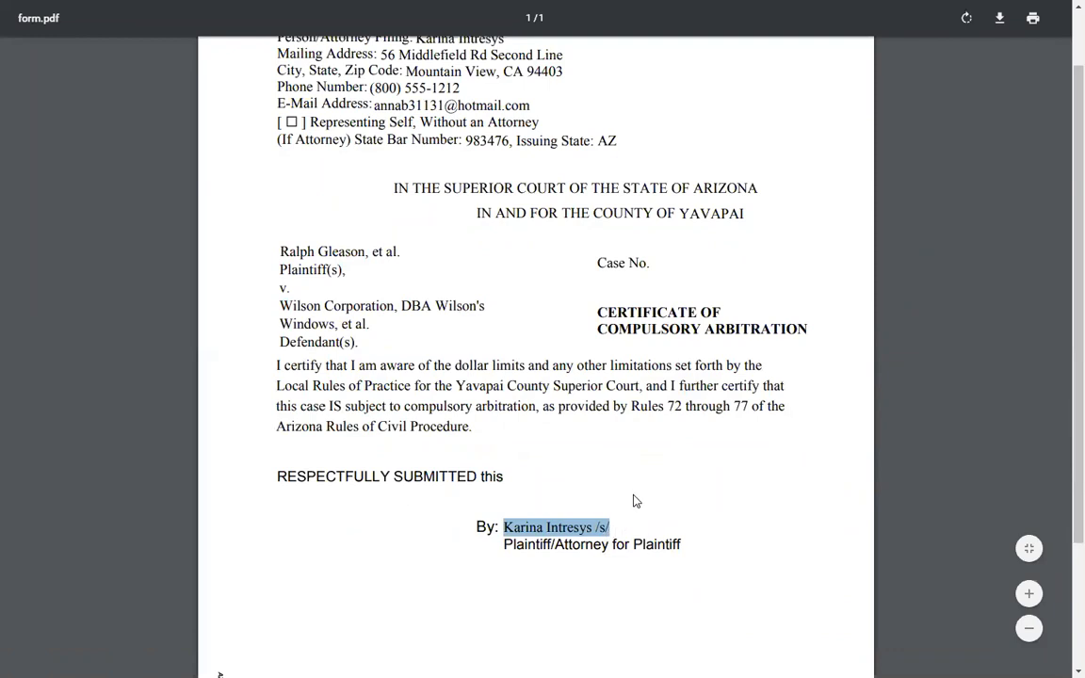
{"action": "left_click", "coordinate": [635, 501]}
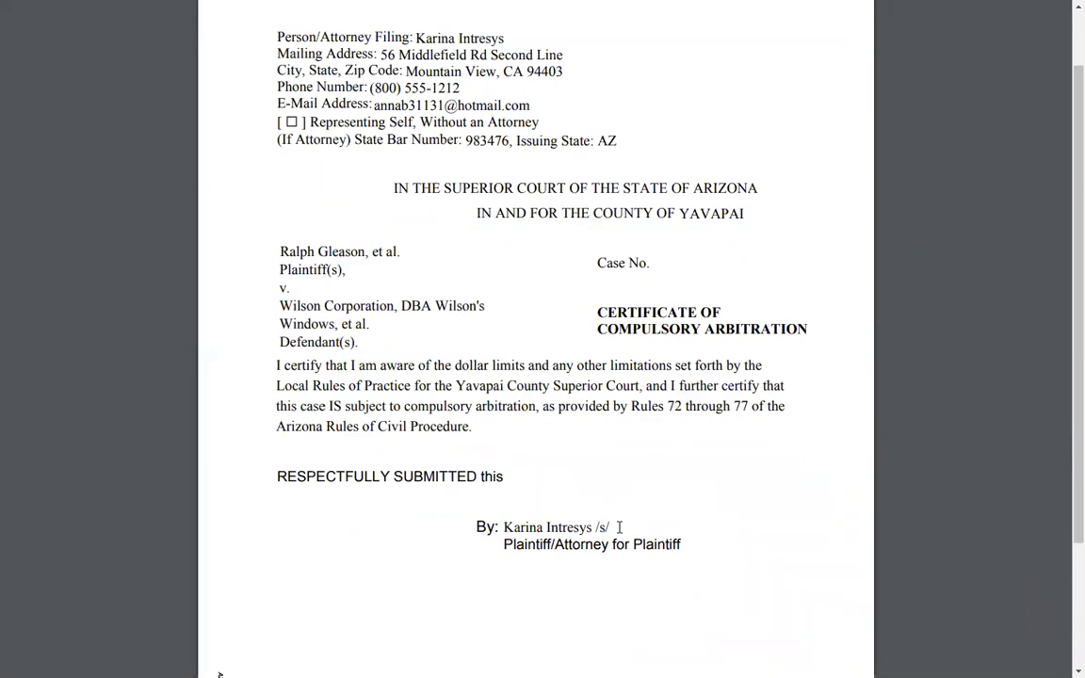
{"action": "key", "text": "ctrl+w"}
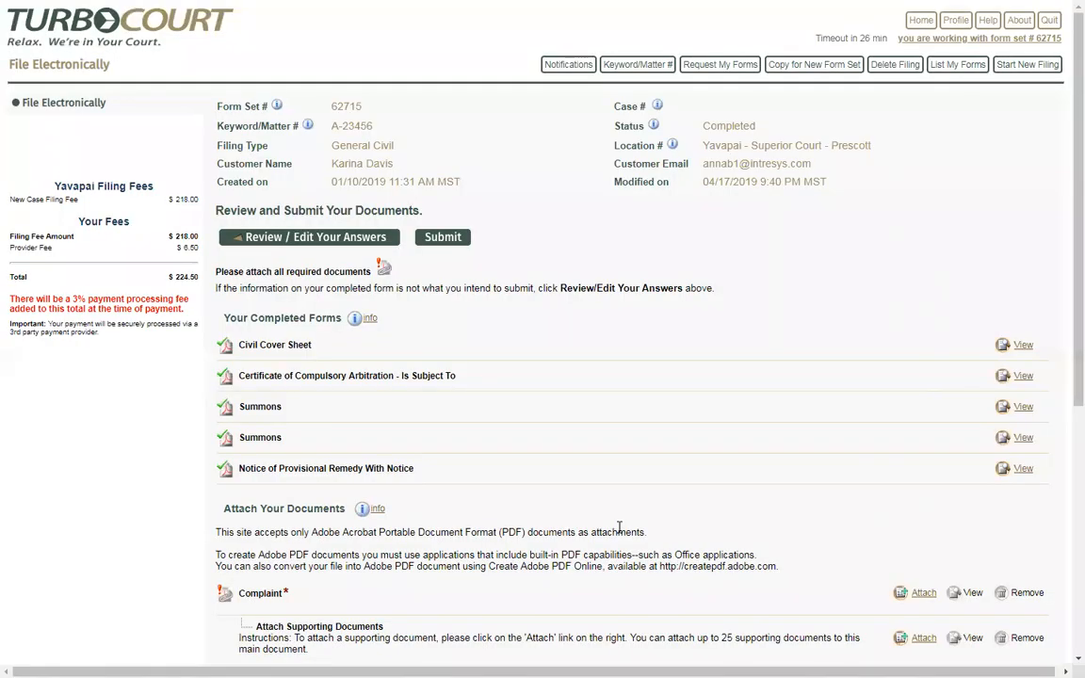
{"action": "left_click", "coordinate": [1022, 411]}
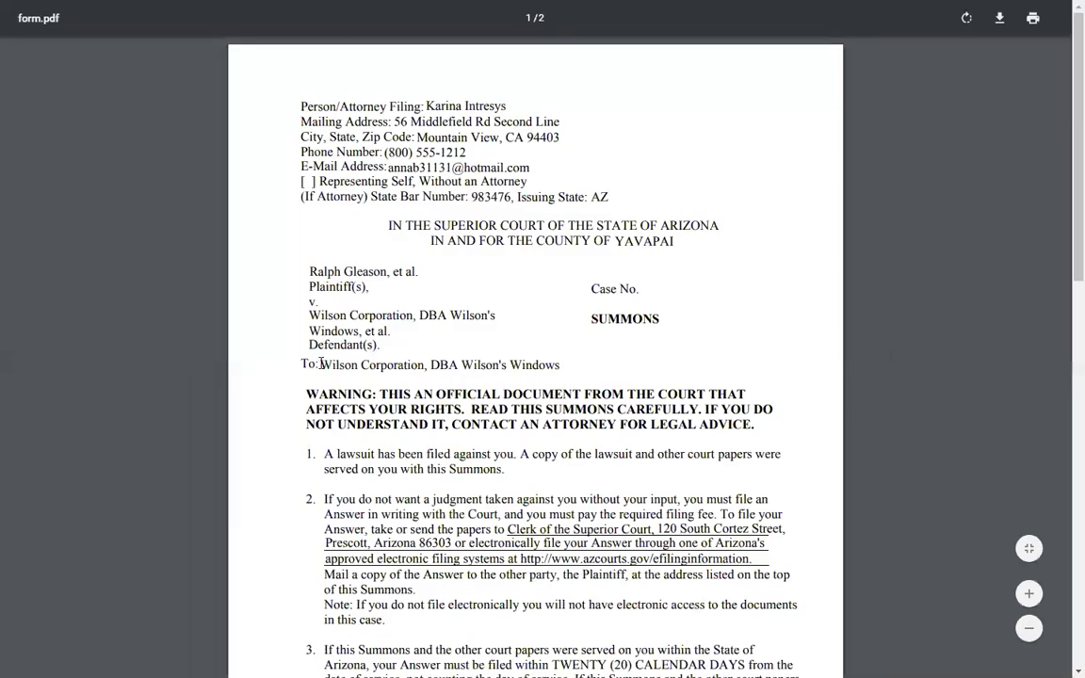
{"action": "left_click_drag", "start_coordinate": [321, 364], "coordinate": [428, 368]}
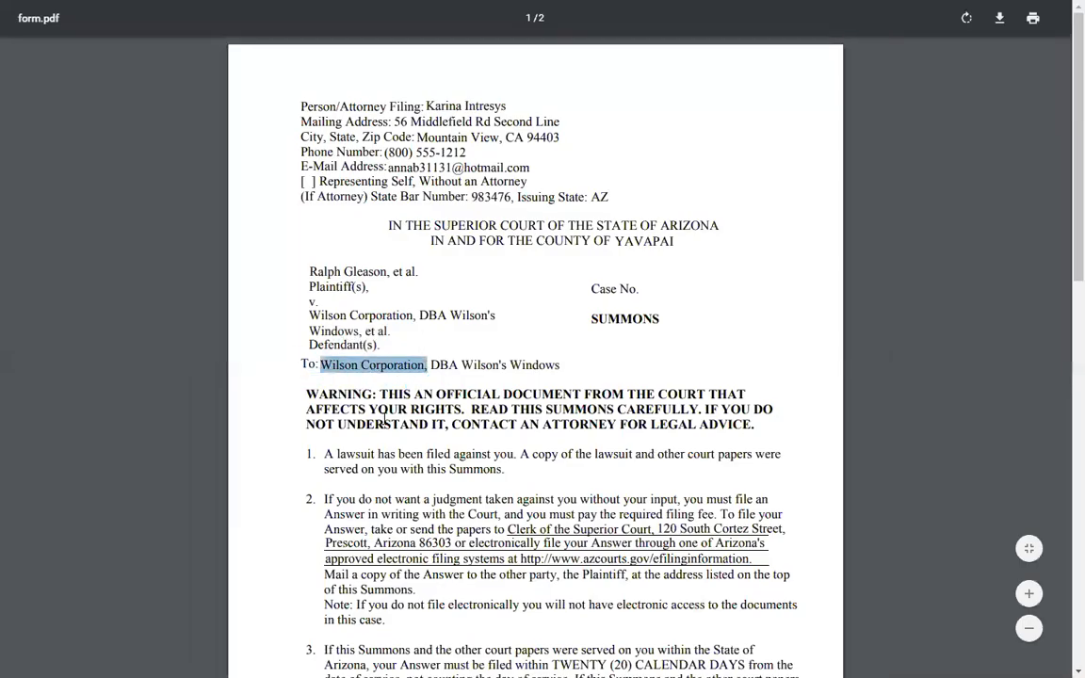
{"action": "key", "text": "ctrl+w"}
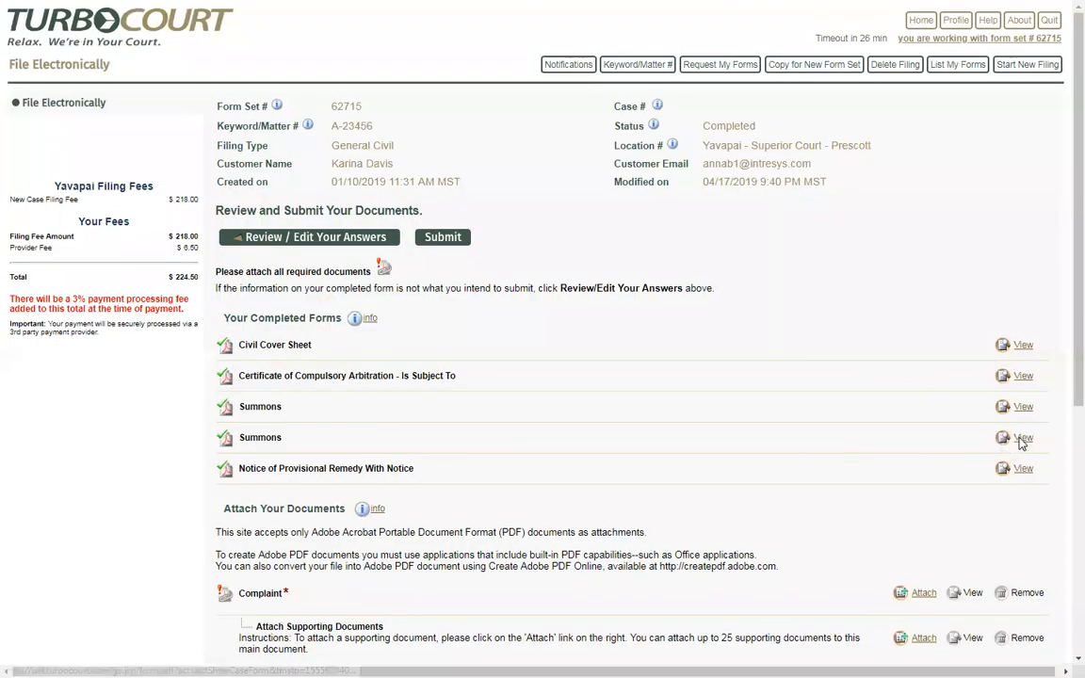
{"action": "left_click", "coordinate": [1021, 439]}
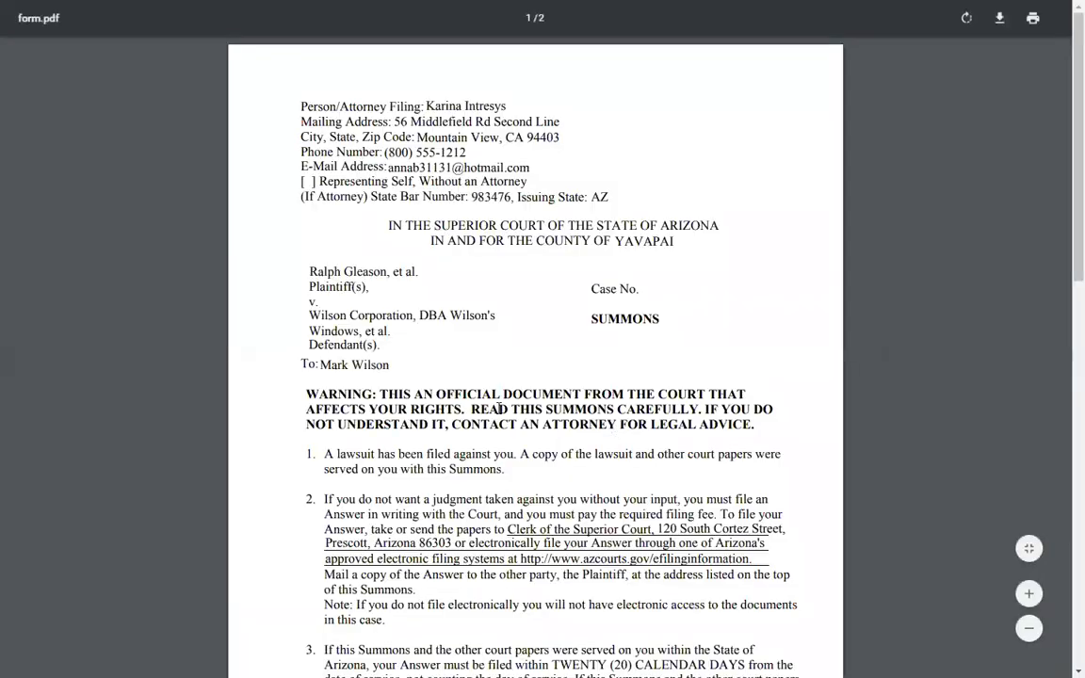
{"action": "left_click_drag", "start_coordinate": [321, 365], "coordinate": [391, 366]}
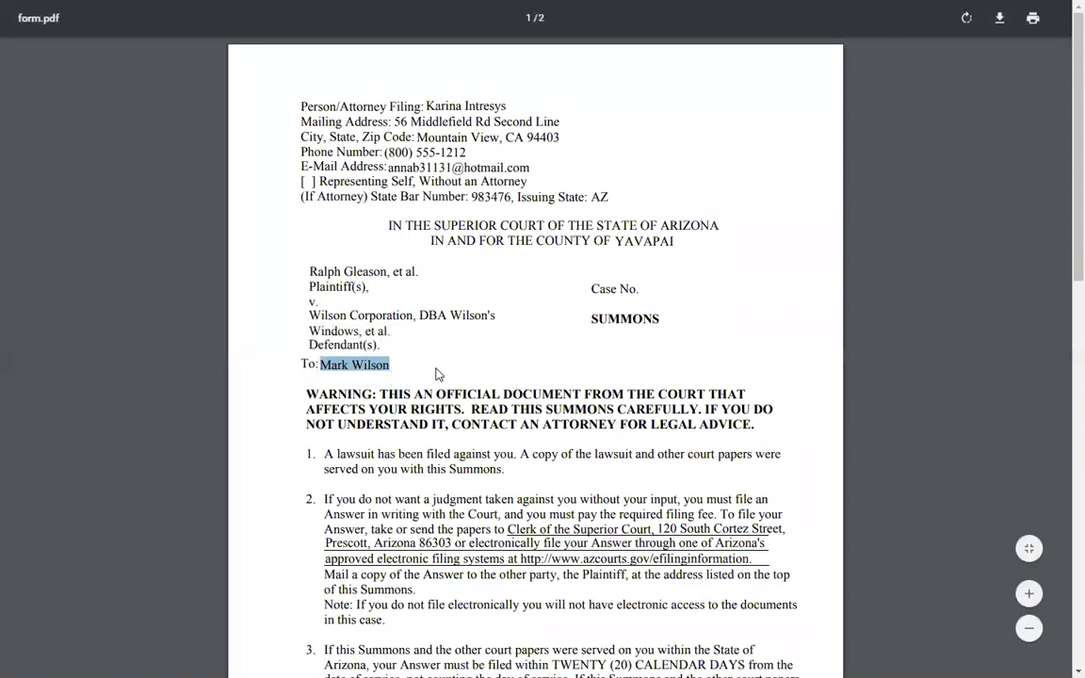
{"action": "key", "text": "ctrl+w"}
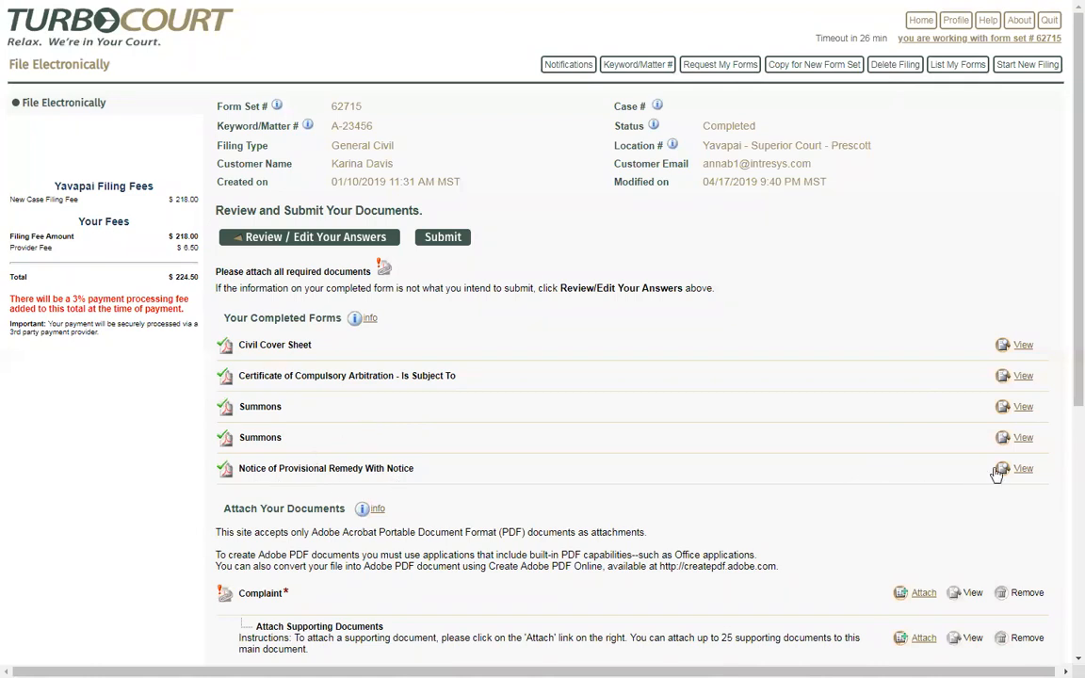
{"action": "left_click", "coordinate": [1024, 470]}
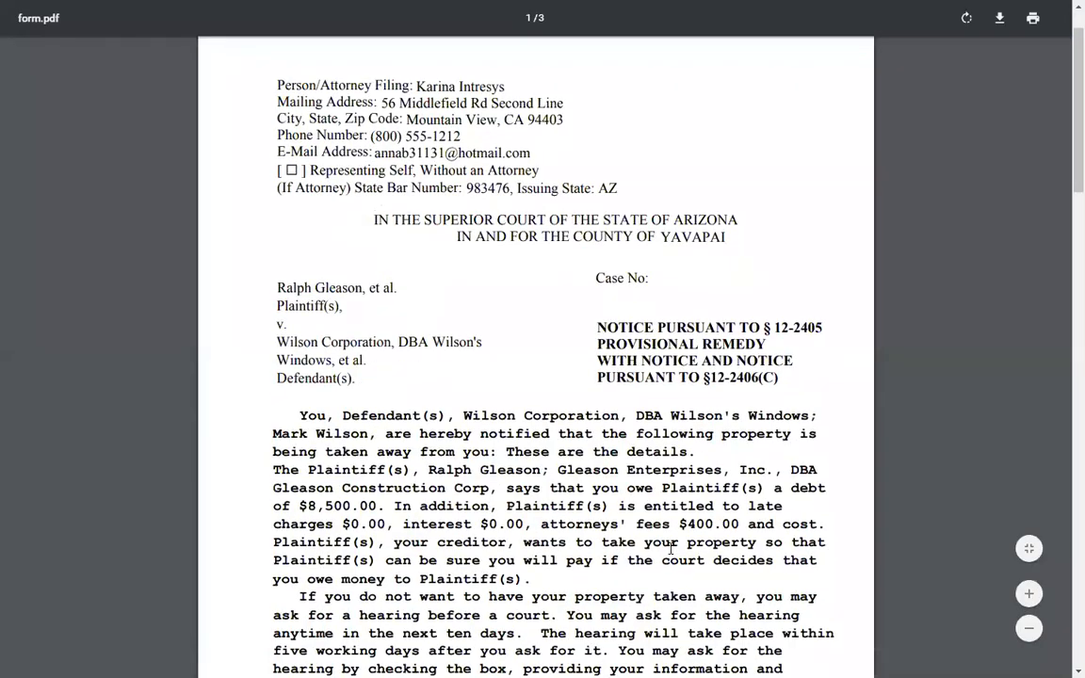
{"action": "scroll", "coordinate": [670, 550], "scroll_direction": "down", "scroll_amount": 1}
{"action": "left_click_drag", "start_coordinate": [463, 293], "coordinate": [619, 294]}
{"action": "left_click_drag", "start_coordinate": [273, 310], "coordinate": [366, 311]}
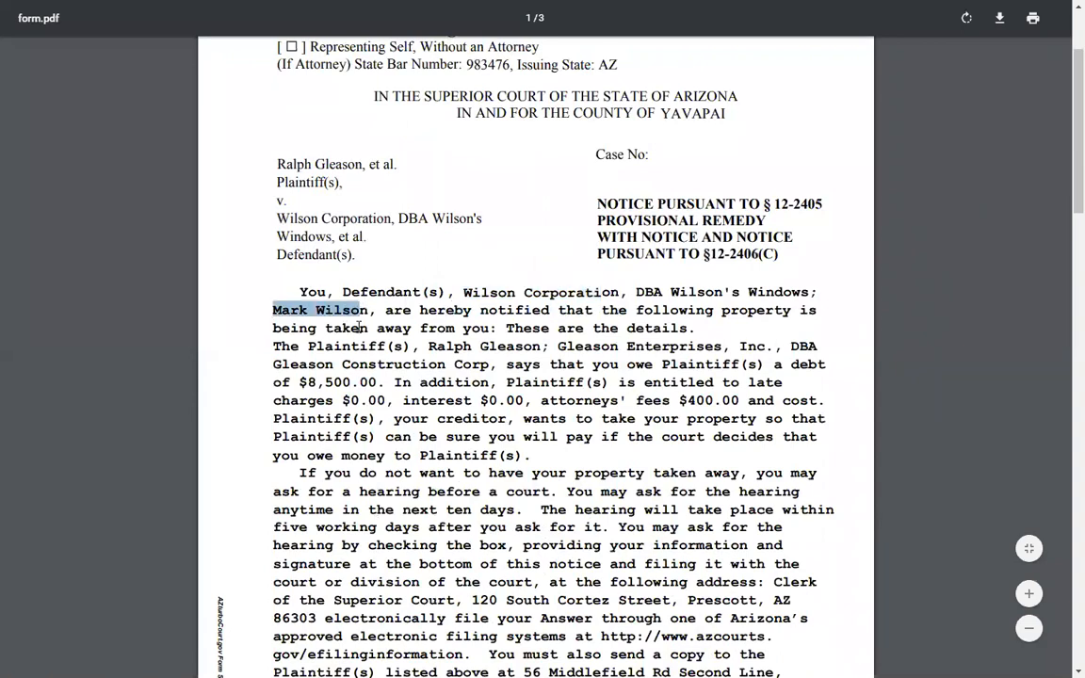
{"action": "left_click_drag", "start_coordinate": [422, 346], "coordinate": [704, 349]}
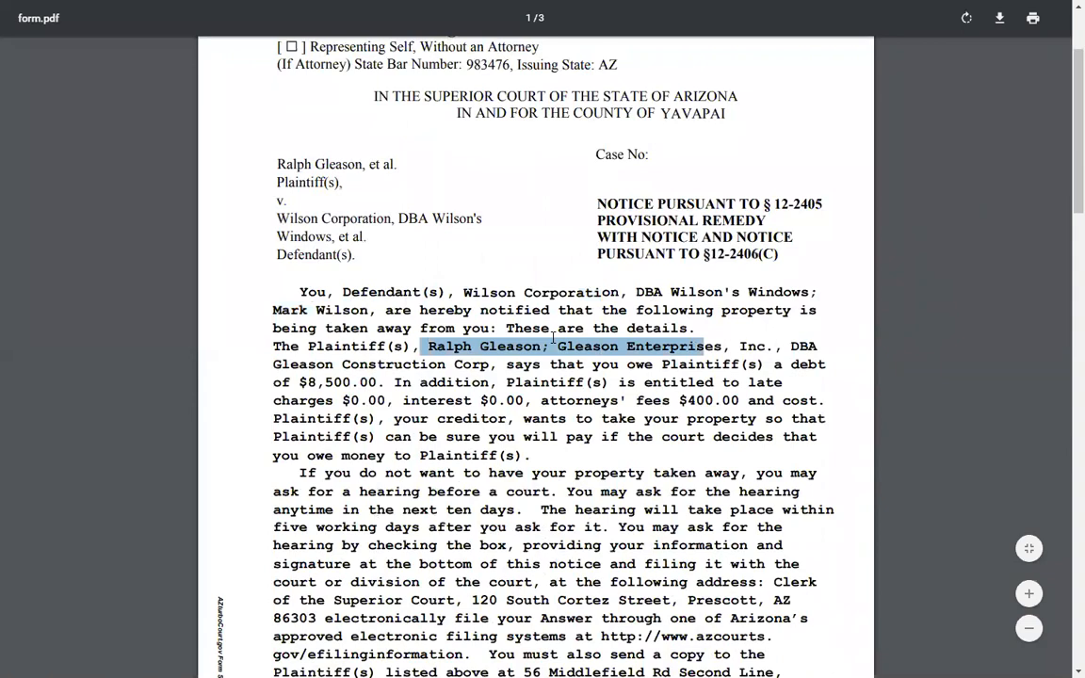
{"action": "left_click_drag", "start_coordinate": [497, 328], "coordinate": [687, 326]}
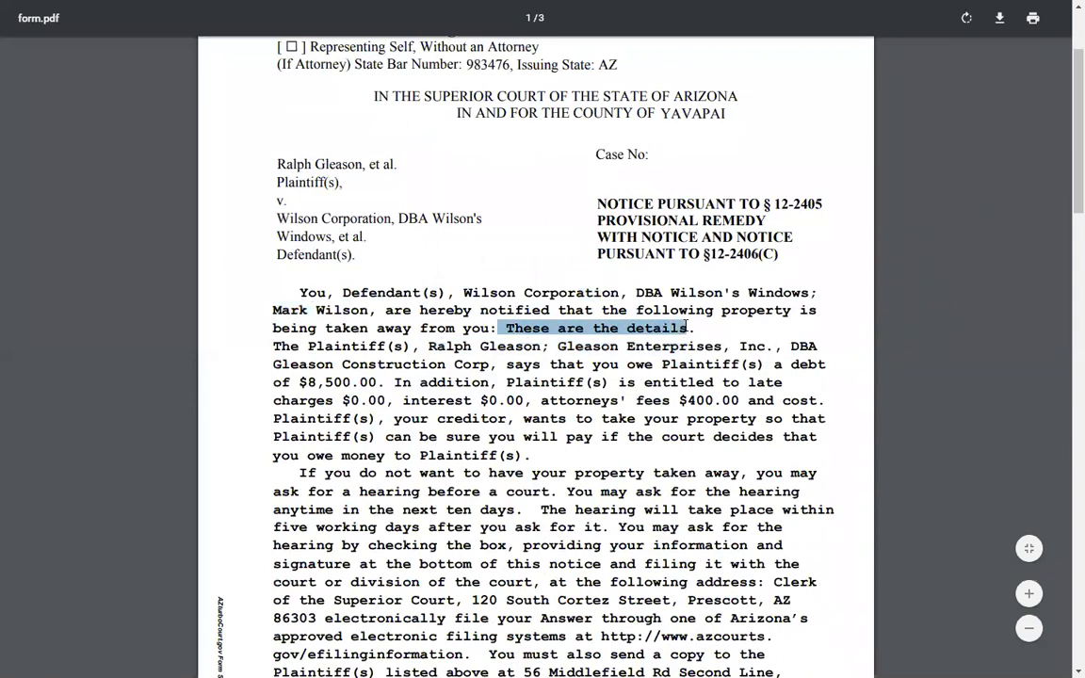
{"action": "left_click_drag", "start_coordinate": [300, 382], "coordinate": [368, 382]}
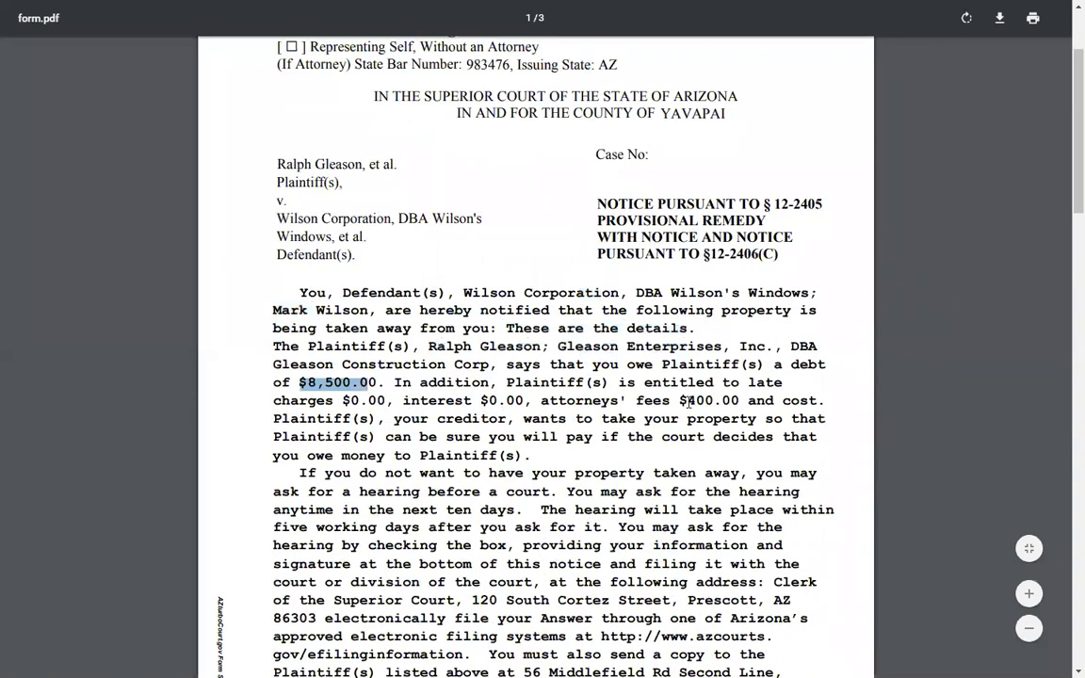
{"action": "left_click_drag", "start_coordinate": [689, 400], "coordinate": [739, 400]}
{"action": "left_click", "coordinate": [730, 461]}
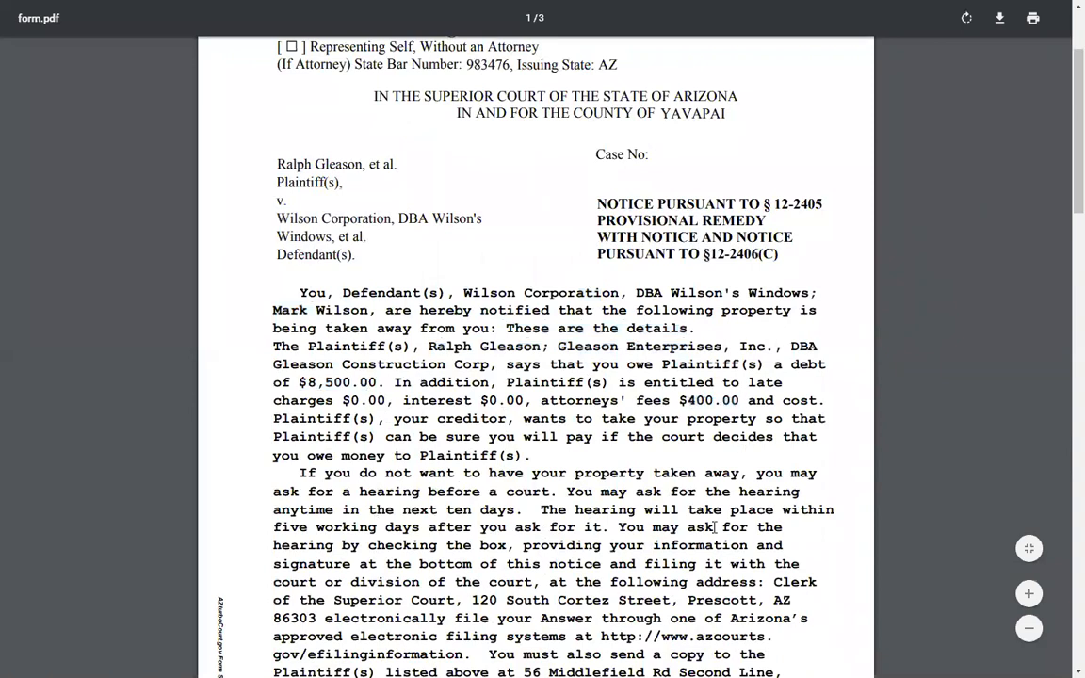
{"action": "scroll", "coordinate": [715, 528], "scroll_direction": "down", "scroll_amount": 1}
{"action": "scroll", "coordinate": [715, 528], "scroll_direction": "up", "scroll_amount": 1}
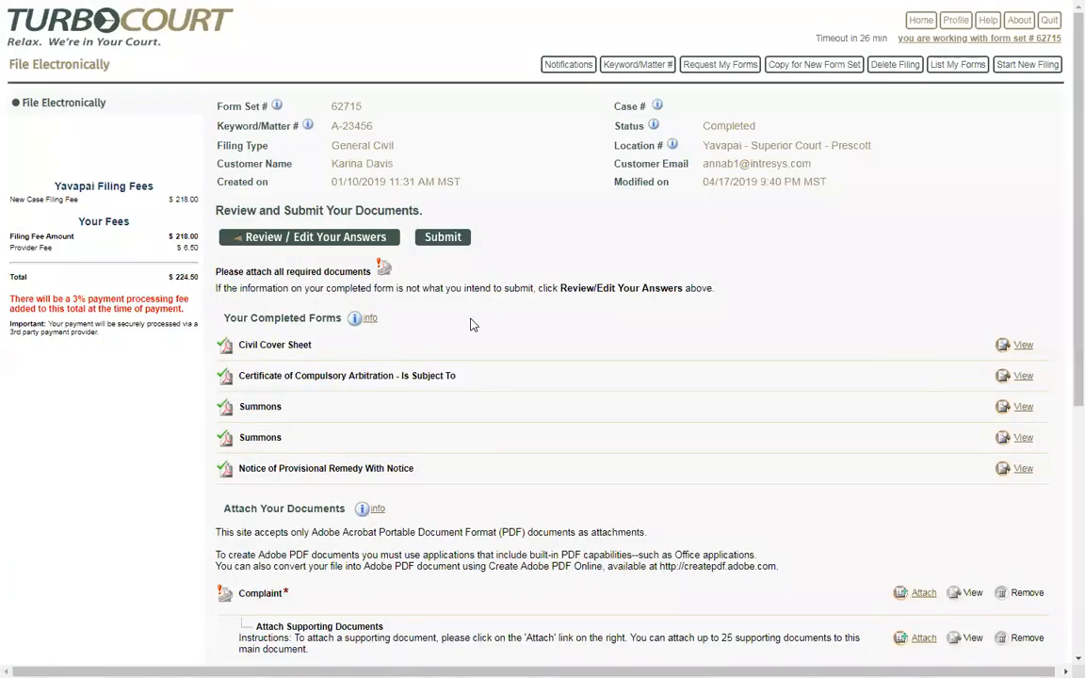
Return to the questionnaire's Notice of Provisional Remedy With Notice details under Action Information
{"action": "left_click", "coordinate": [305, 242]}
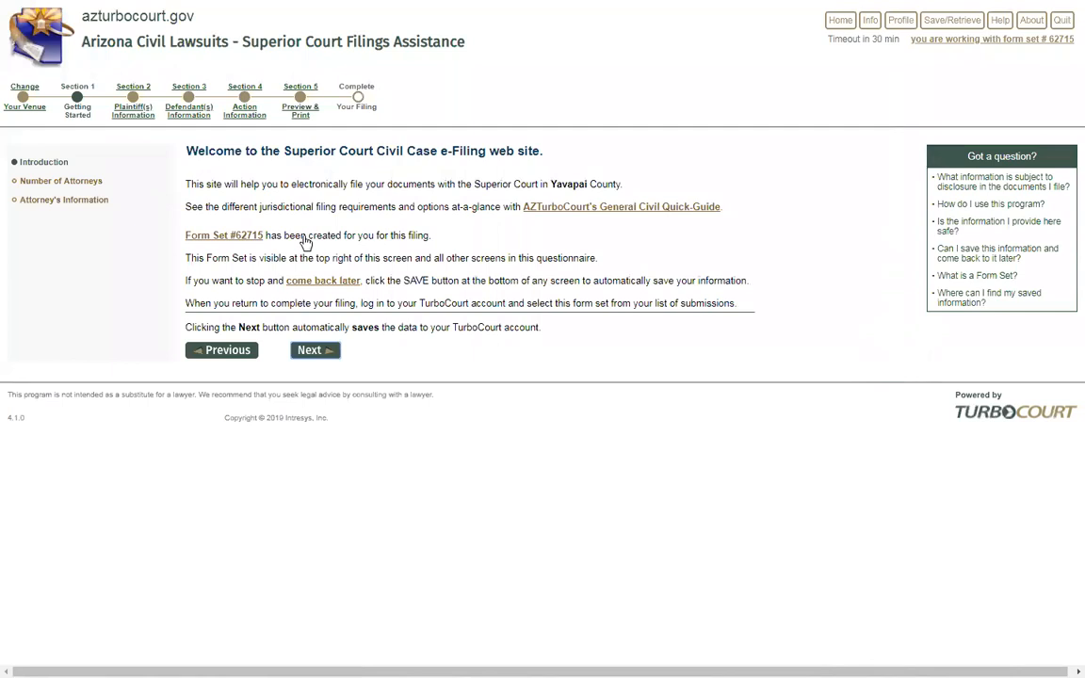
{"action": "left_click", "coordinate": [246, 119]}
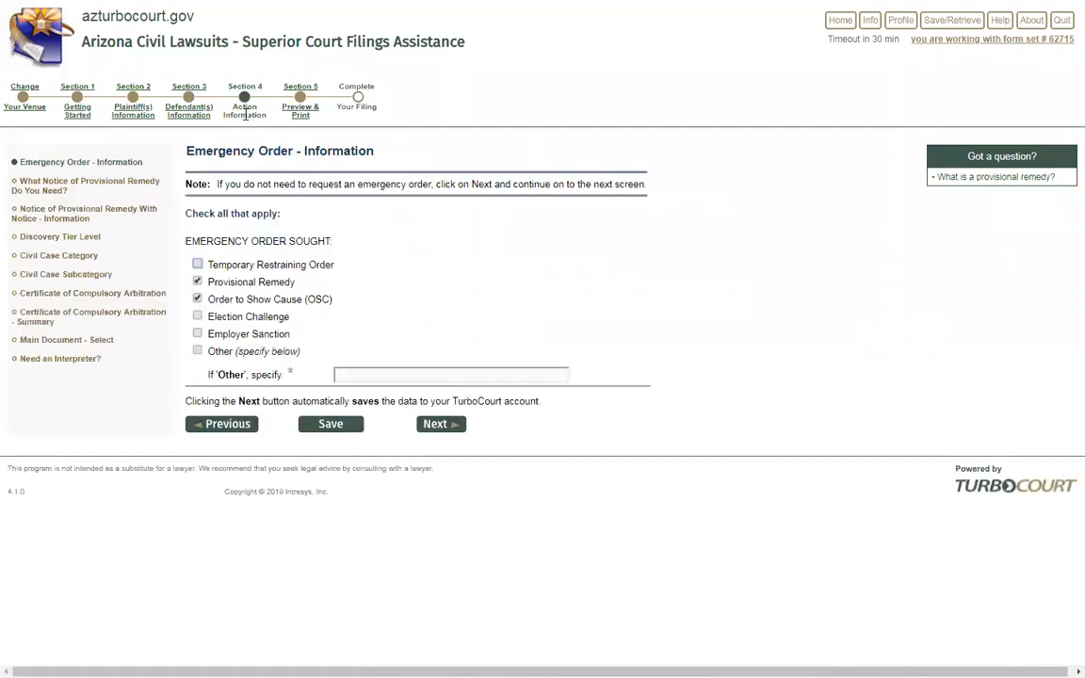
{"action": "left_click", "coordinate": [69, 223]}
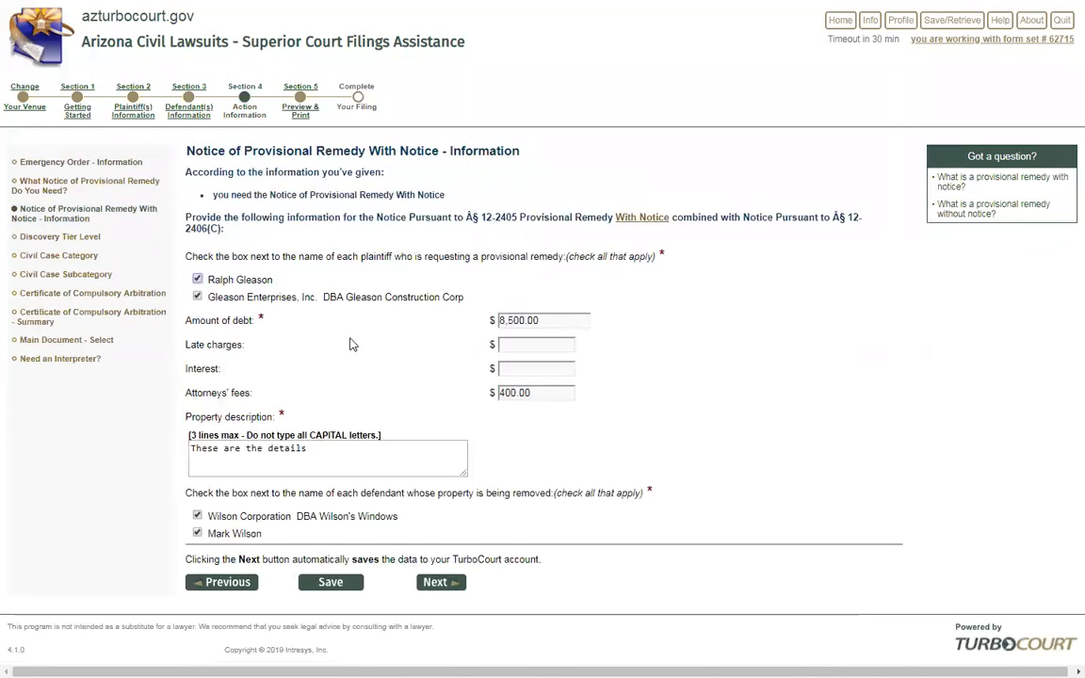
Change the amount of debt to 9,200.00 and attorneys' fees to 500.00, then continue
{"action": "left_click_drag", "start_coordinate": [511, 321], "coordinate": [501, 320]}
{"action": "type", "text": "9,2"}
{"action": "left_click", "coordinate": [653, 338]}
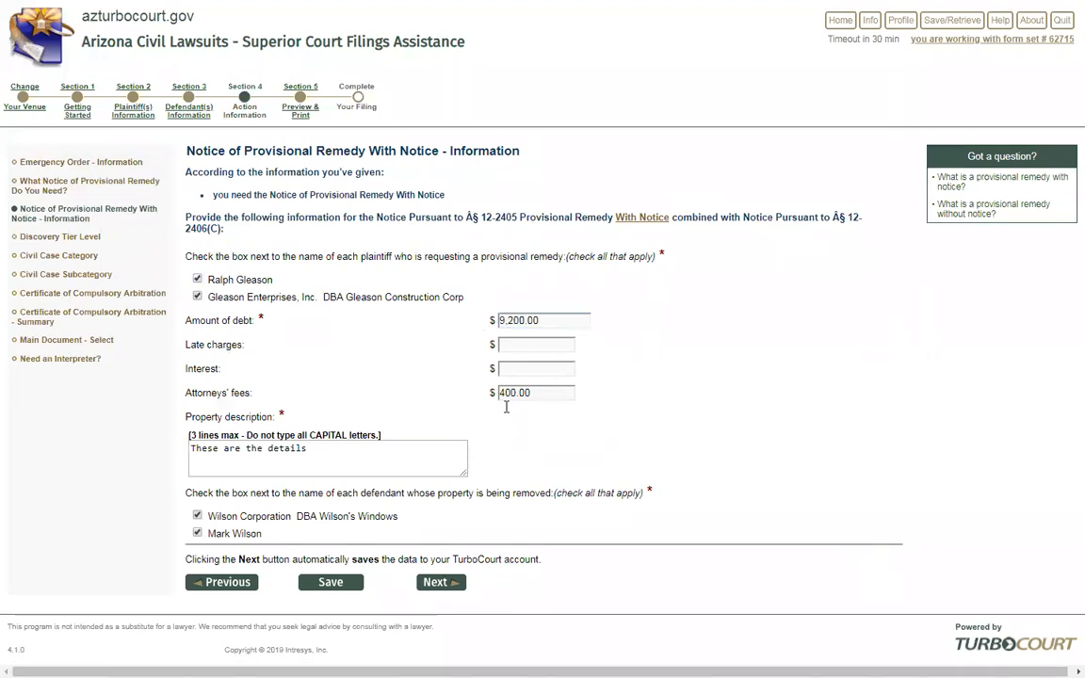
{"action": "left_click_drag", "start_coordinate": [506, 393], "coordinate": [499, 393]}
{"action": "type", "text": "5"}
{"action": "left_click", "coordinate": [599, 403]}
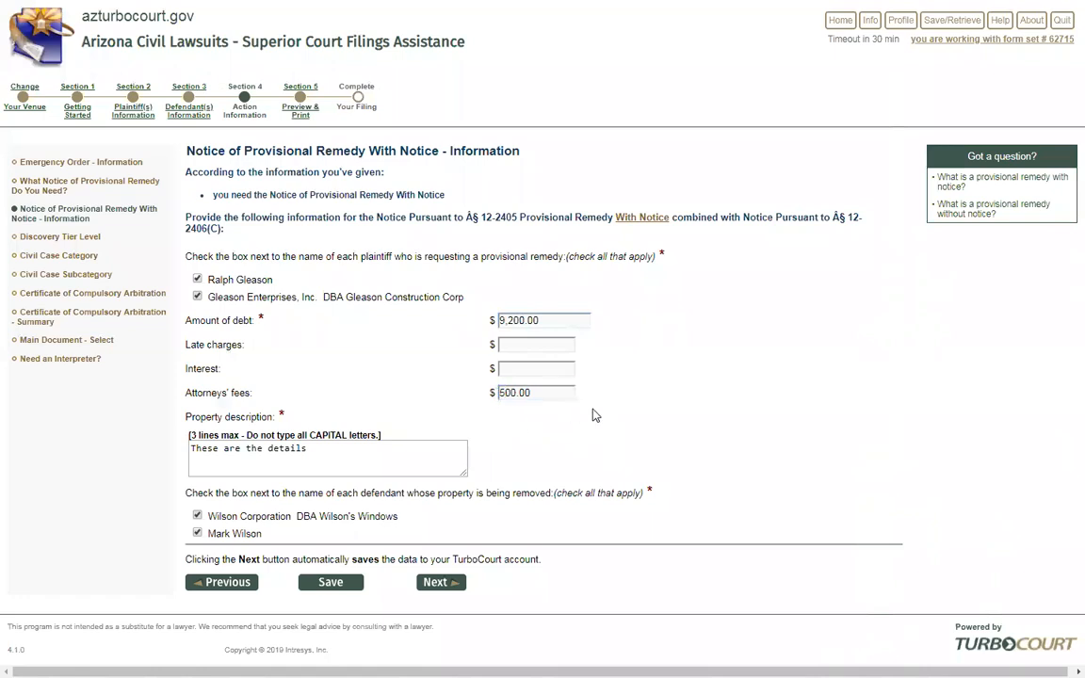
{"action": "left_click", "coordinate": [435, 582]}
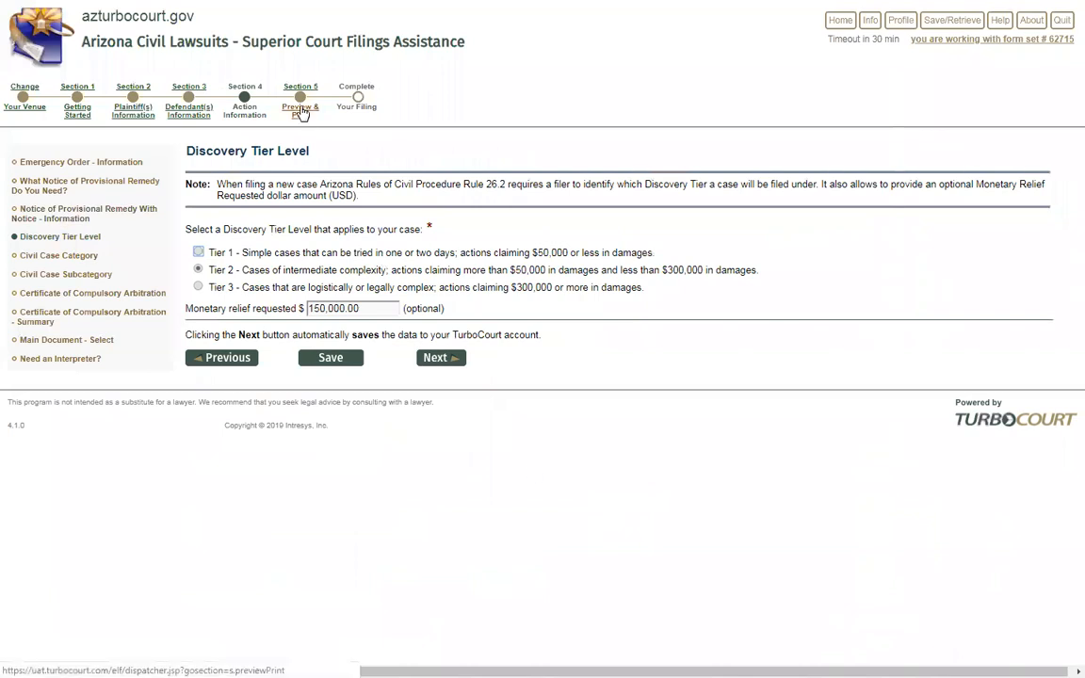
Preview the regenerated Notice of Provisional Remedy and confirm the $9,200.00 debt and $500.00 fees
{"action": "left_click", "coordinate": [300, 111]}
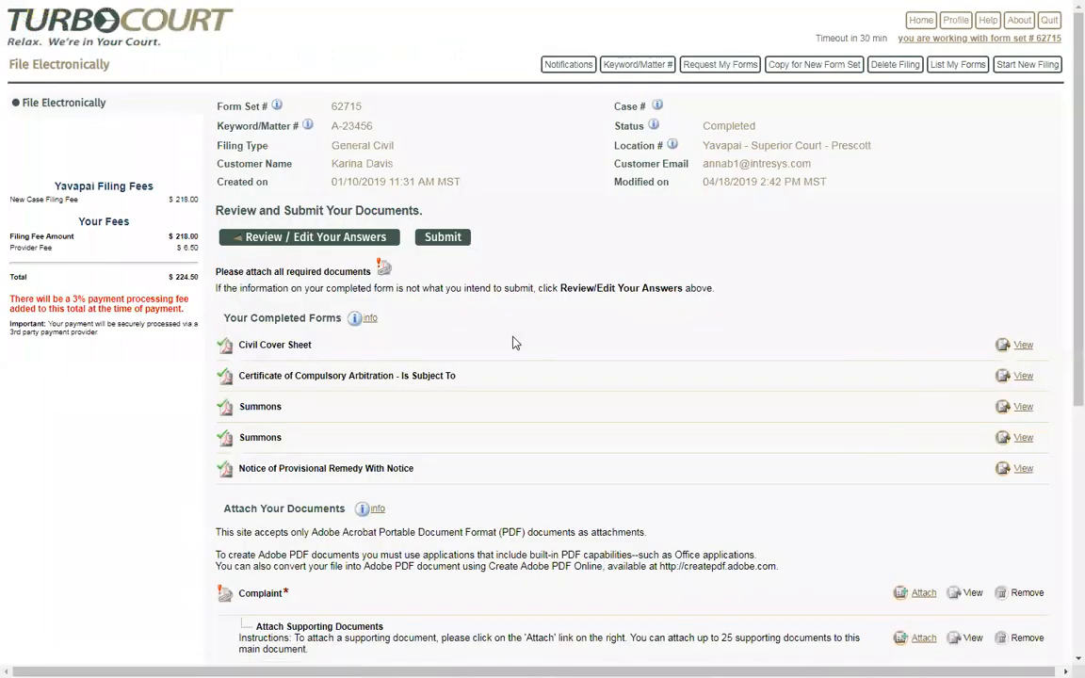
{"action": "left_click", "coordinate": [1022, 470]}
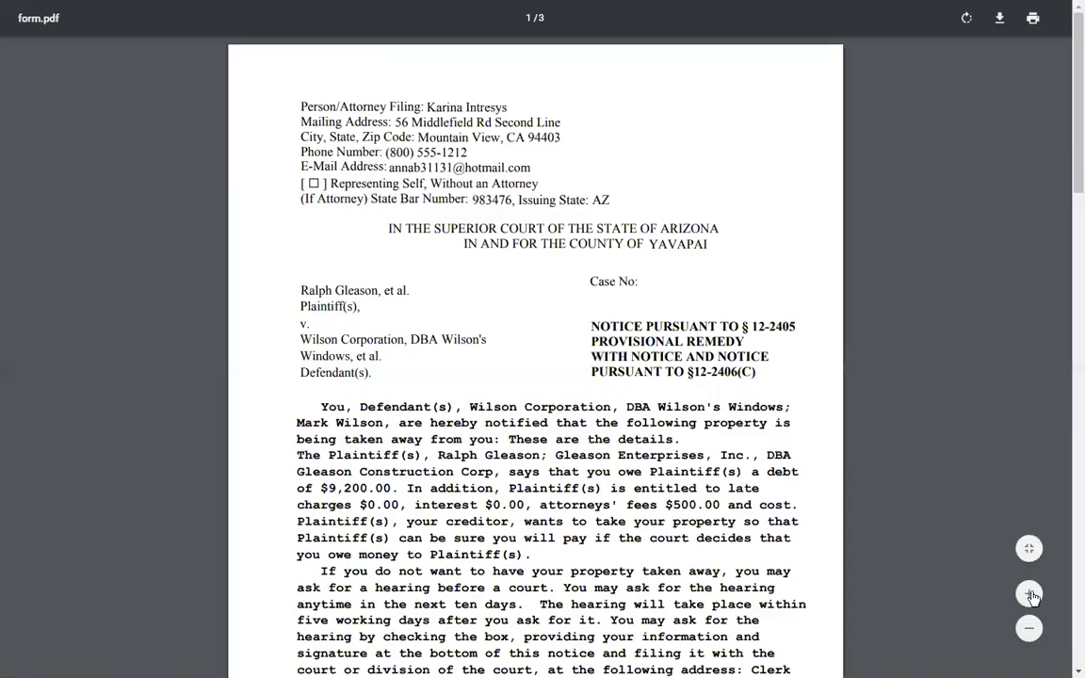
{"action": "left_click", "coordinate": [1034, 593]}
{"action": "scroll", "coordinate": [318, 400], "scroll_direction": "down", "scroll_amount": 1}
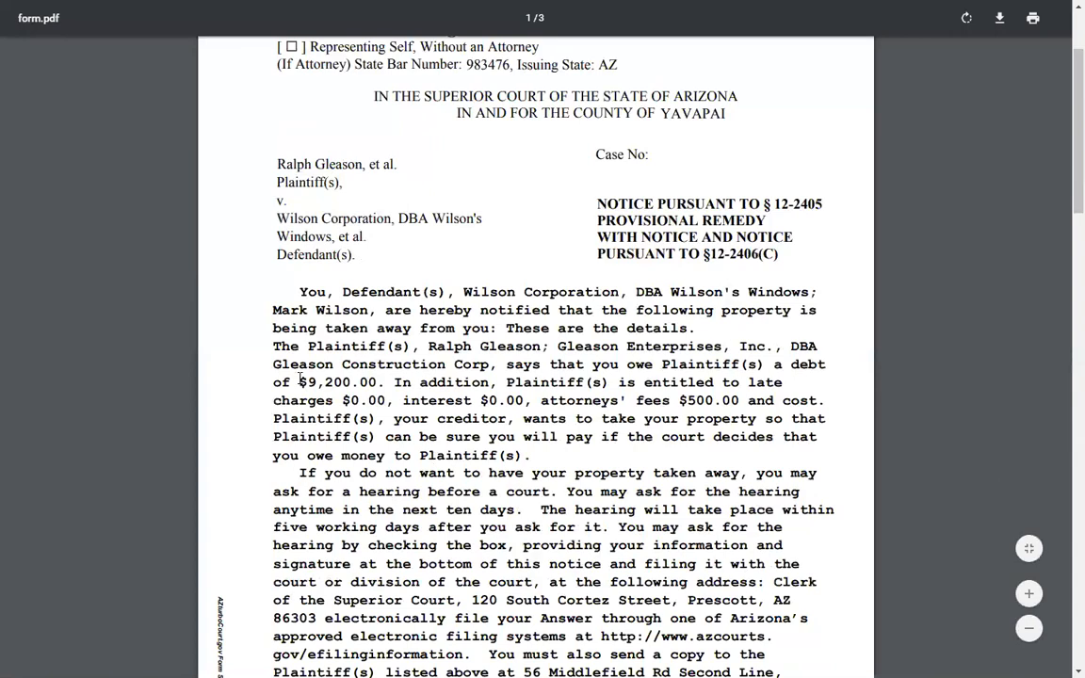
{"action": "left_click_drag", "start_coordinate": [288, 382], "coordinate": [376, 383]}
{"action": "left_click_drag", "start_coordinate": [636, 400], "coordinate": [739, 400]}
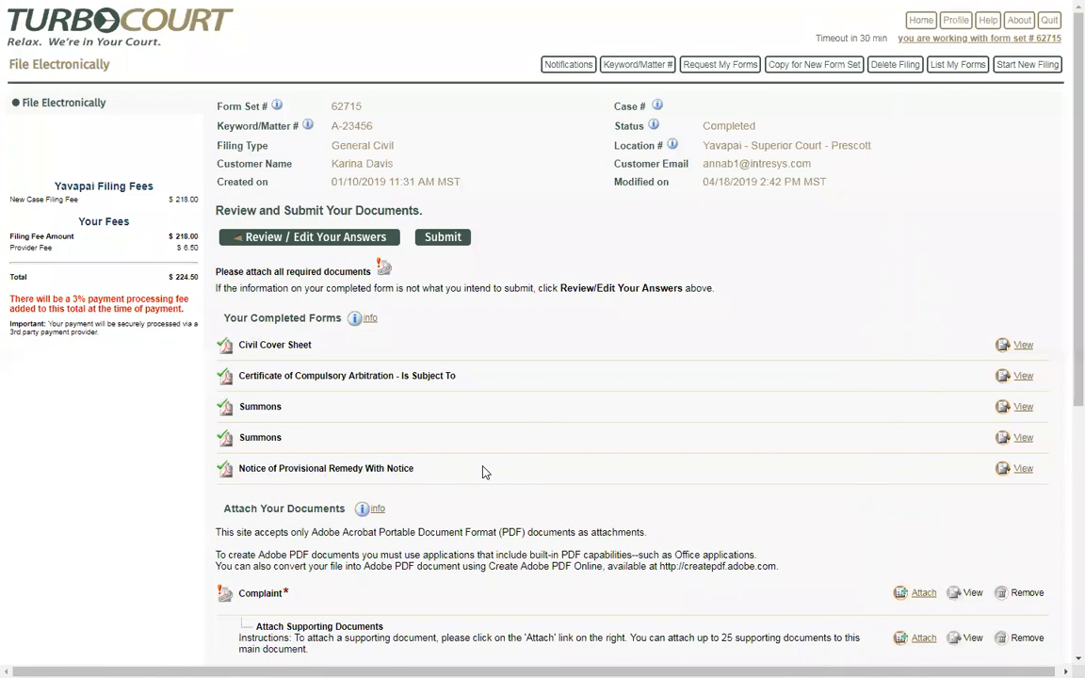
{"action": "scroll", "coordinate": [483, 471], "scroll_direction": "down", "scroll_amount": 3}
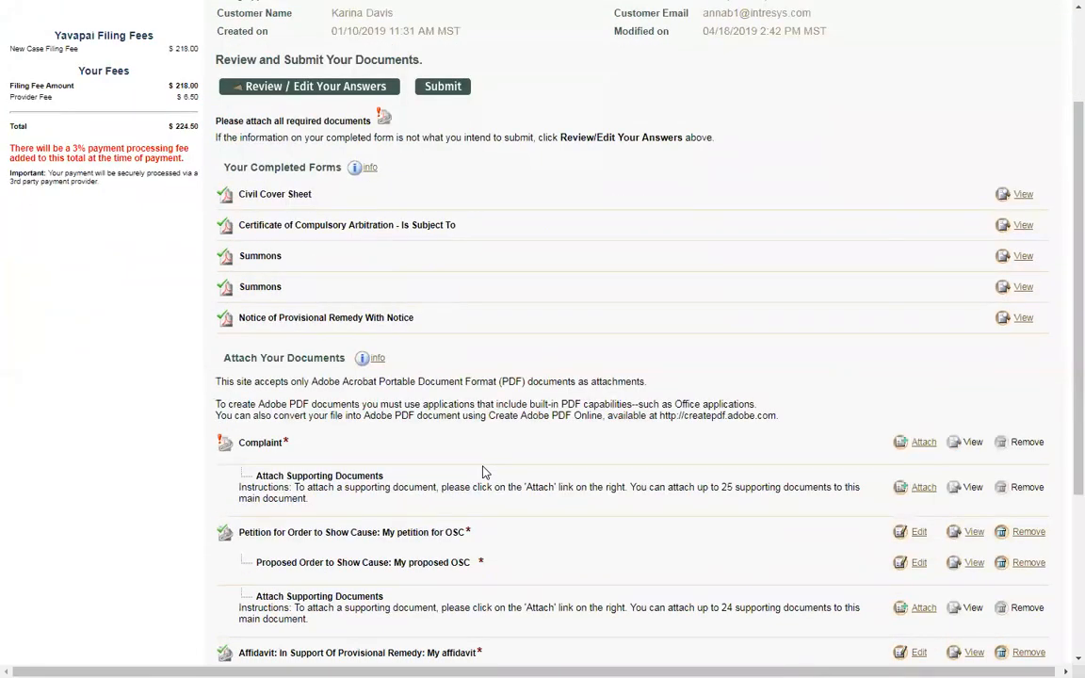
{"action": "scroll", "coordinate": [483, 471], "scroll_direction": "down", "scroll_amount": 1}
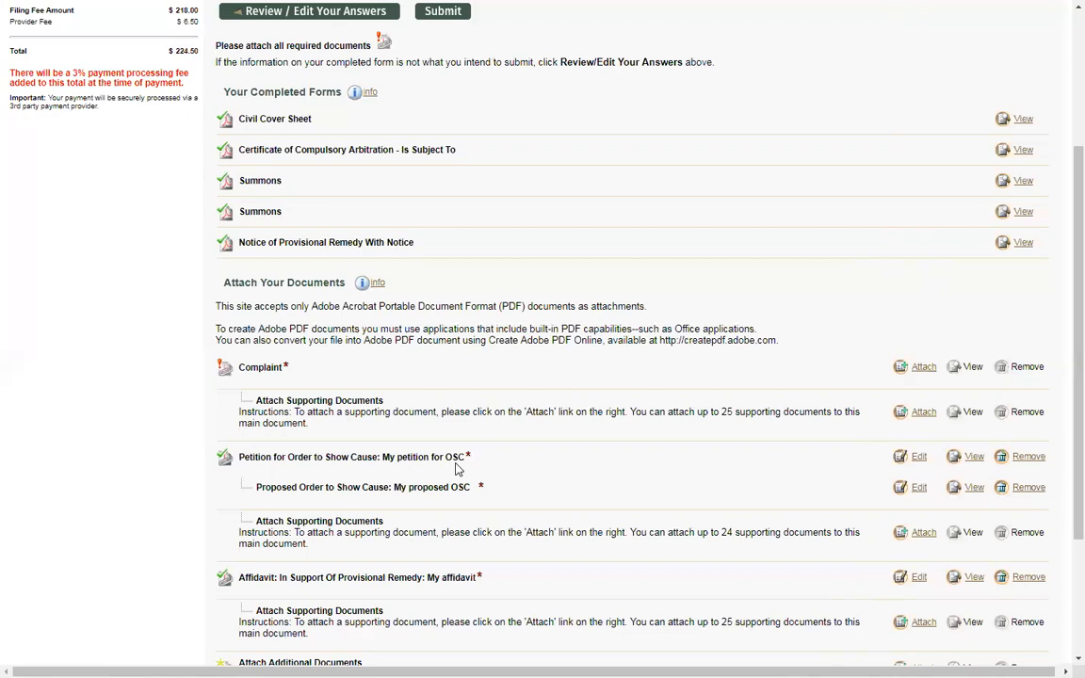
{"action": "scroll", "coordinate": [456, 468], "scroll_direction": "down", "scroll_amount": 1}
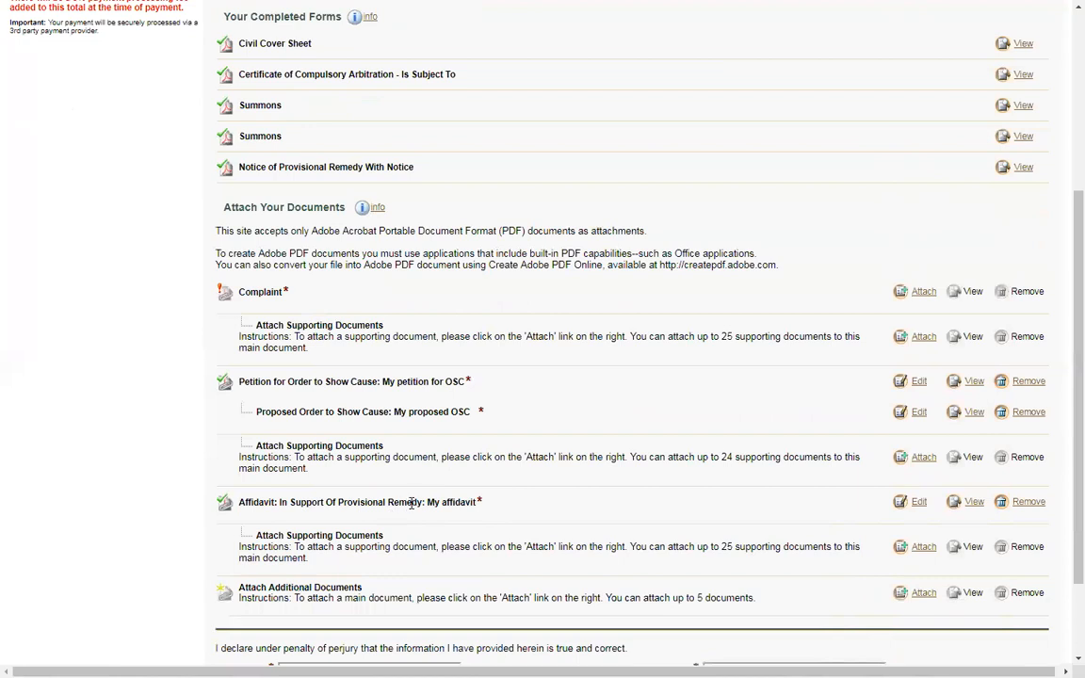
{"action": "scroll", "coordinate": [372, 452], "scroll_direction": "up", "scroll_amount": 1}
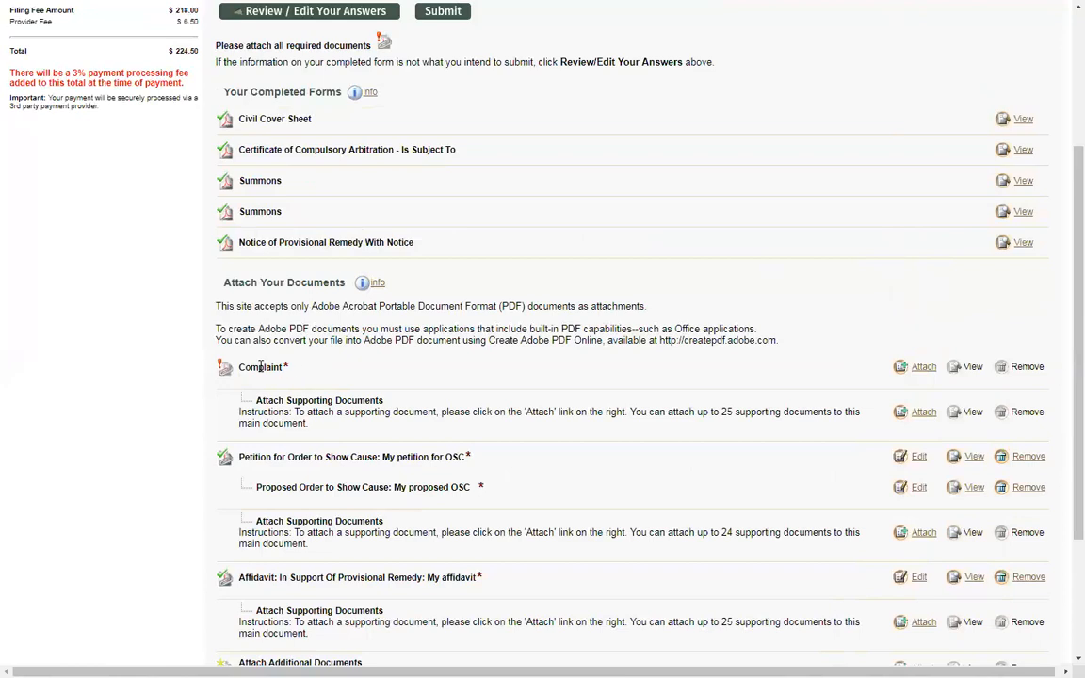
Begin attaching the Complaint main document with the title 'My complaint'
{"action": "left_click", "coordinate": [924, 369]}
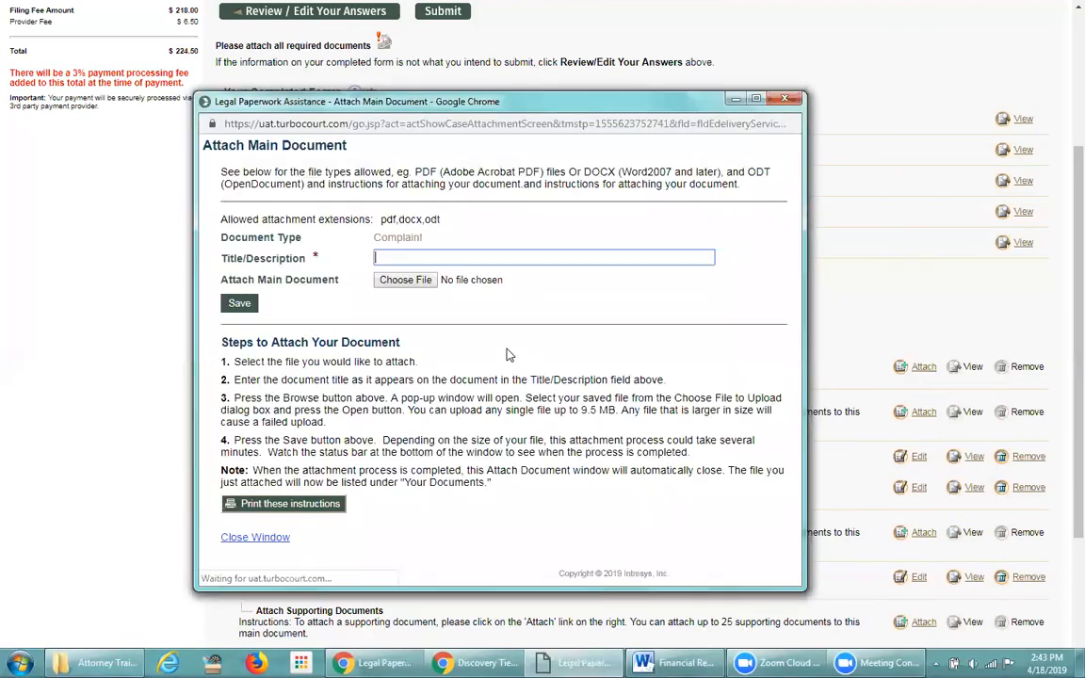
{"action": "left_click_drag", "start_coordinate": [424, 238], "coordinate": [375, 238]}
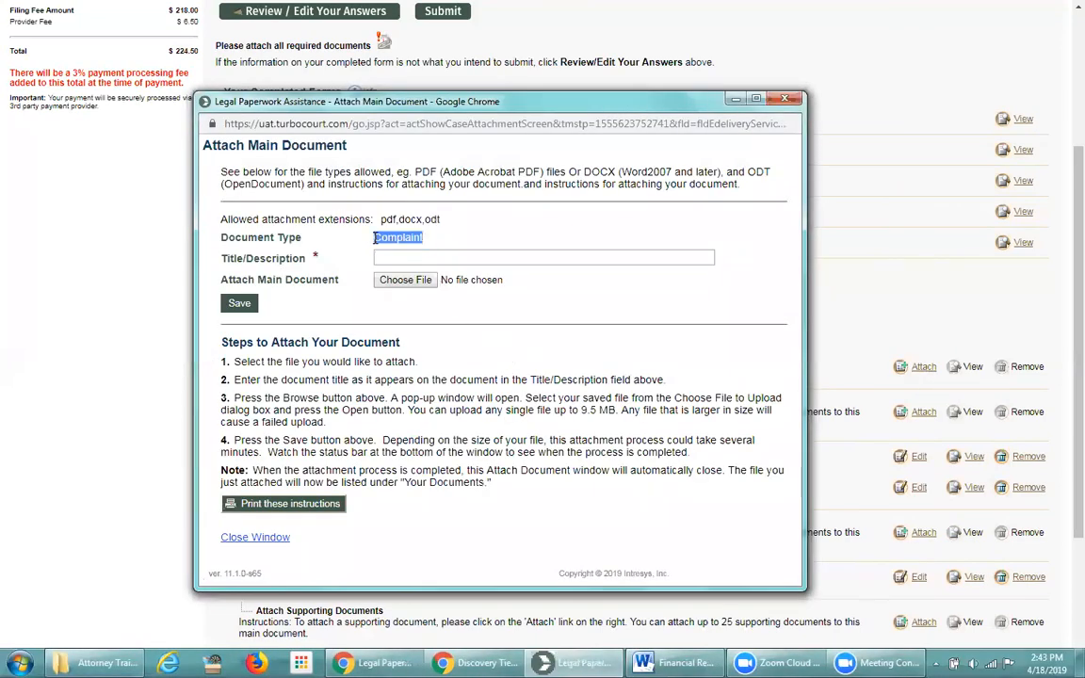
{"action": "left_click", "coordinate": [458, 239]}
{"action": "left_click", "coordinate": [399, 259]}
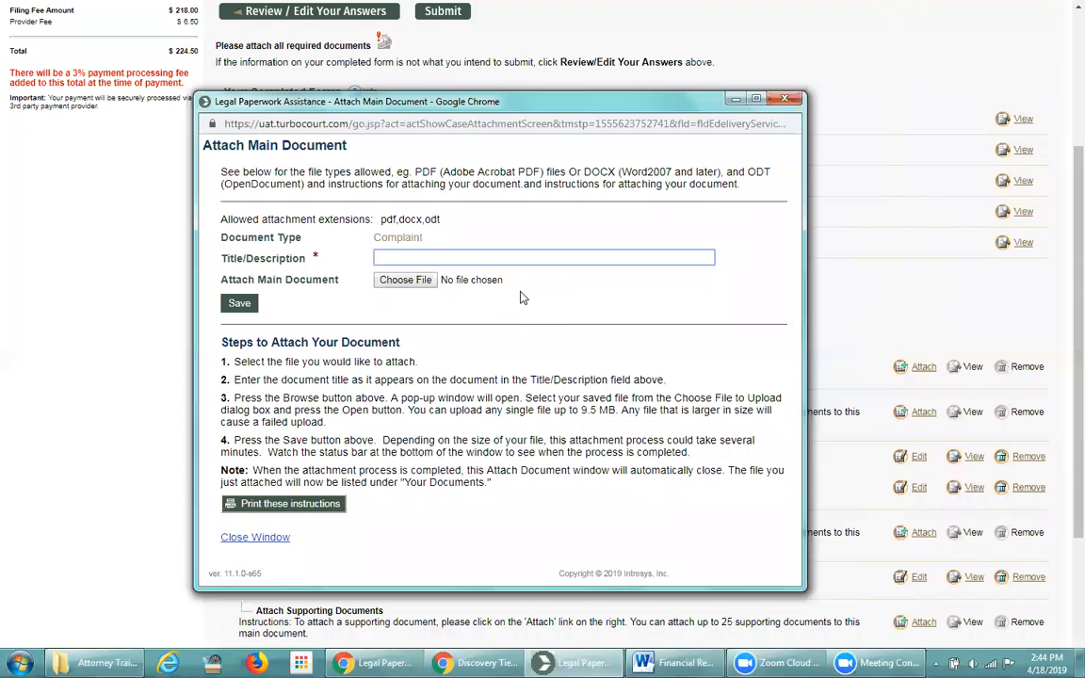
{"action": "type", "text": "My complaint"}
{"action": "left_click", "coordinate": [408, 280]}
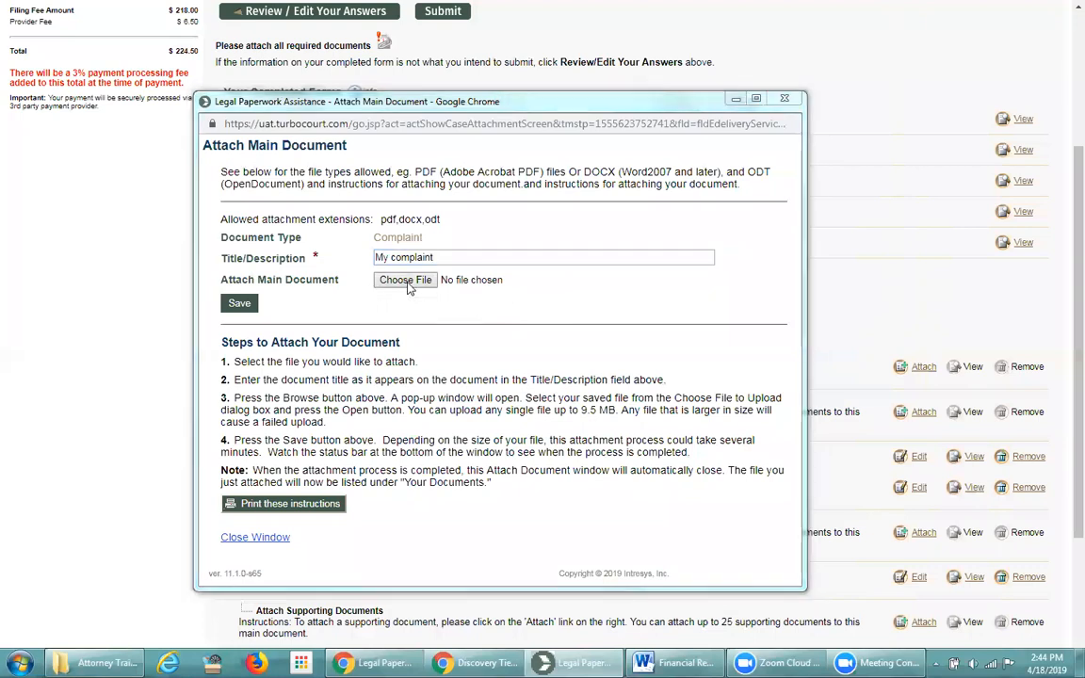
Pick Complaint.pdf from the Docs folder as the Complaint's upload file
{"action": "left_click", "coordinate": [468, 376]}
{"action": "scroll", "coordinate": [468, 375], "scroll_direction": "down", "scroll_amount": 6}
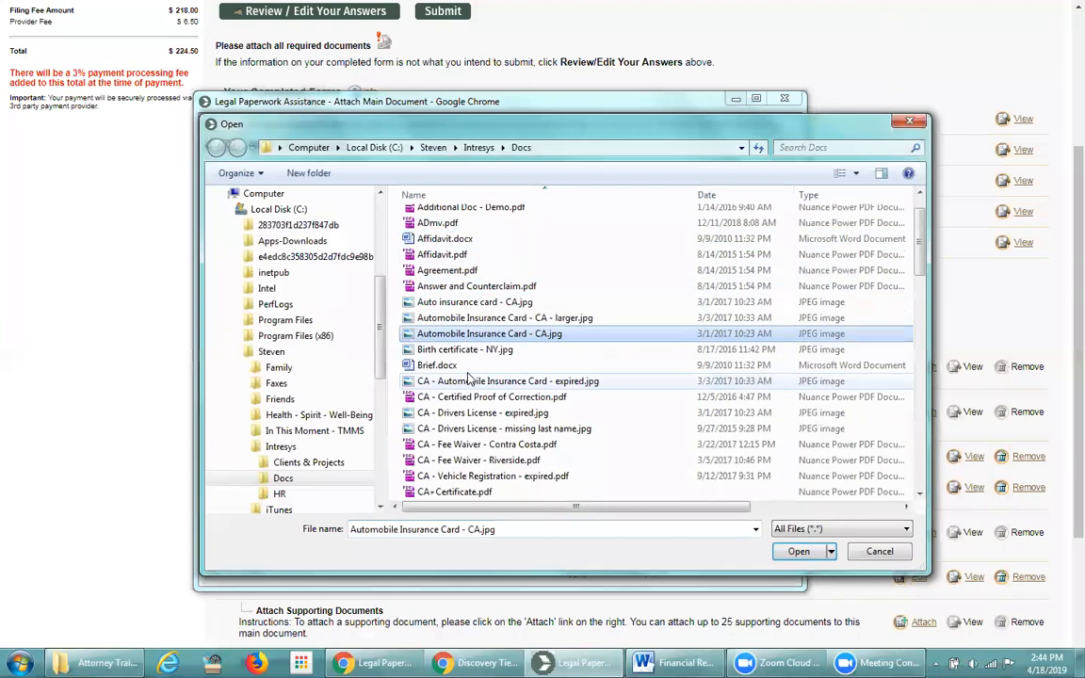
{"action": "left_click", "coordinate": [438, 403]}
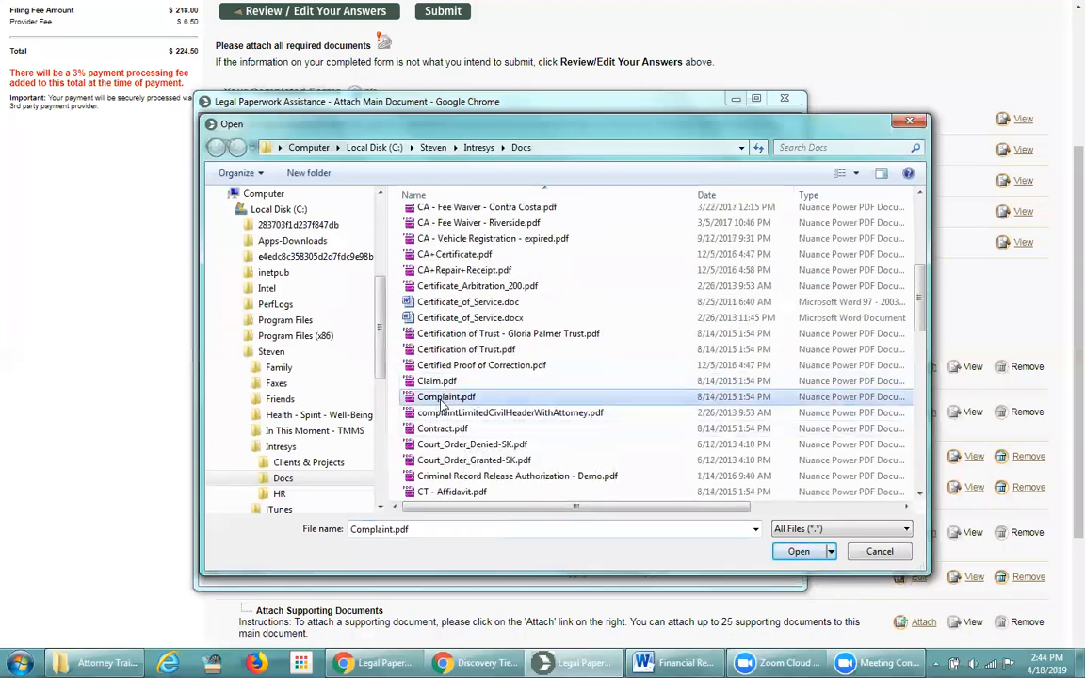
{"action": "left_click", "coordinate": [796, 551]}
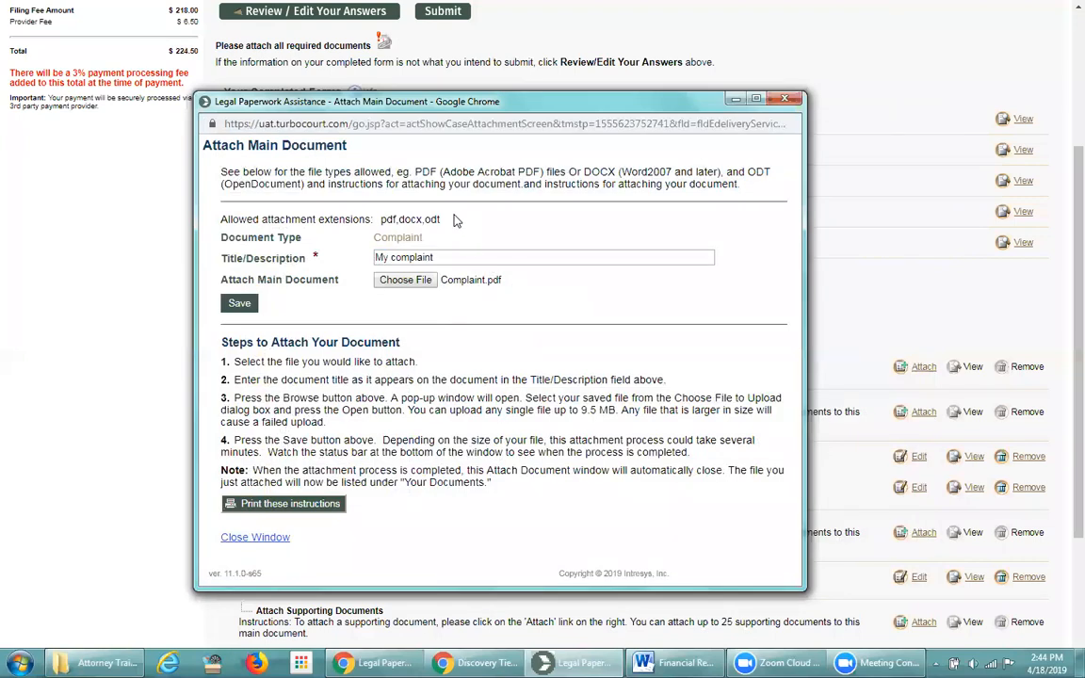
{"action": "left_click_drag", "start_coordinate": [441, 220], "coordinate": [380, 221]}
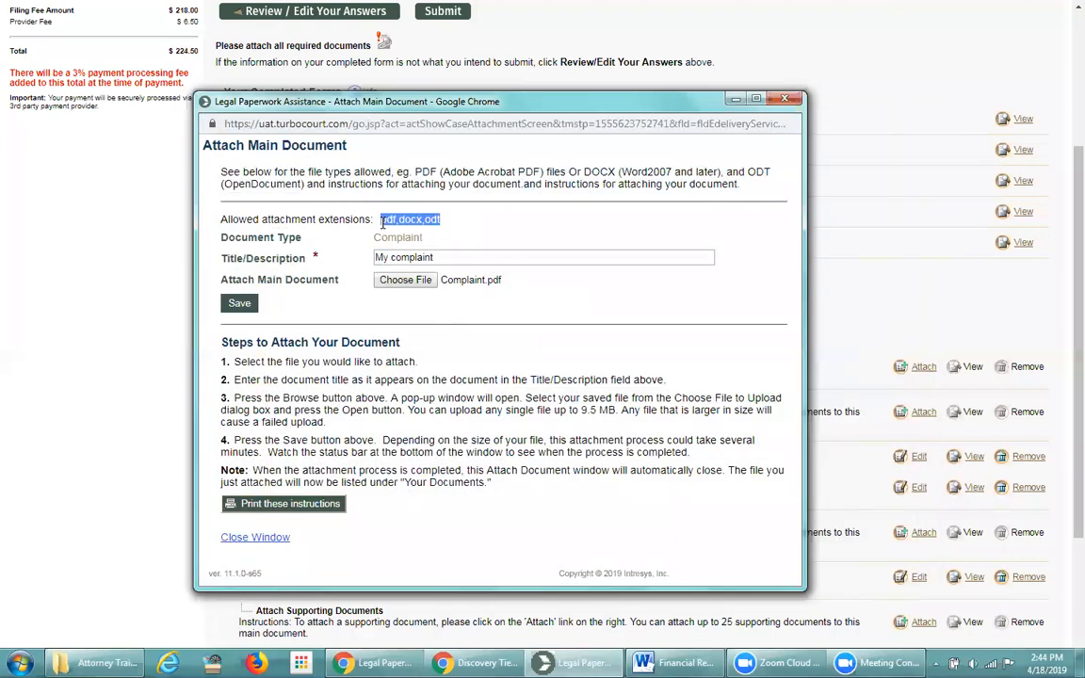
{"action": "left_click", "coordinate": [474, 229]}
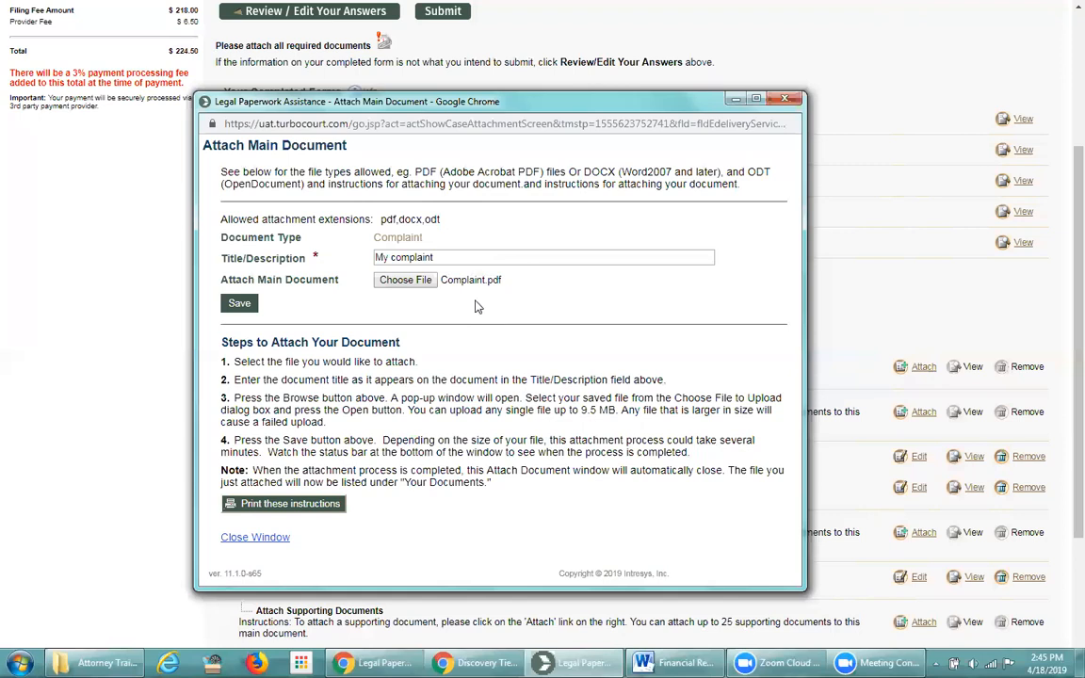
Save the Complaint attachment and scroll back up the review page
{"action": "left_click", "coordinate": [239, 305]}
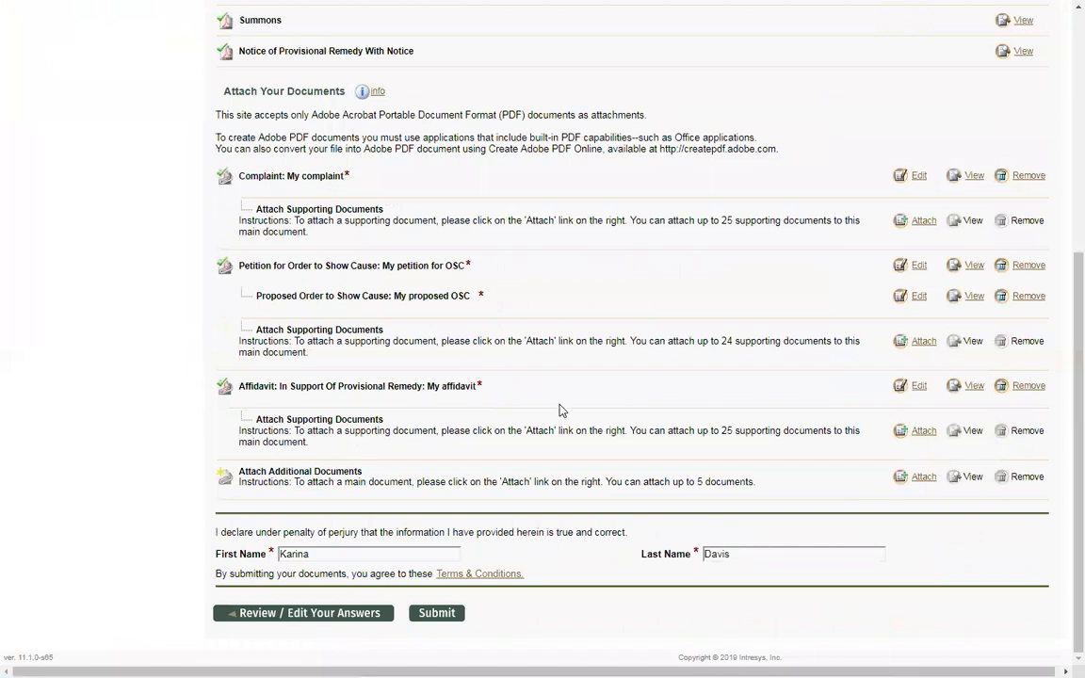
{"action": "scroll", "coordinate": [561, 415], "scroll_direction": "up", "scroll_amount": 3}
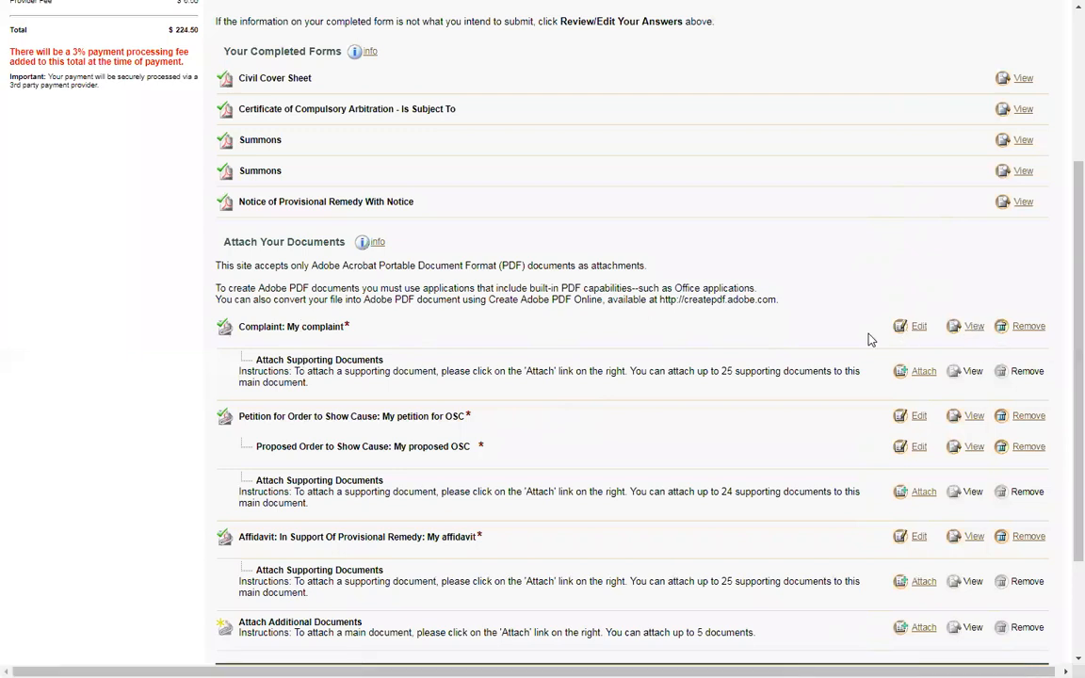
{"action": "left_click", "coordinate": [917, 329]}
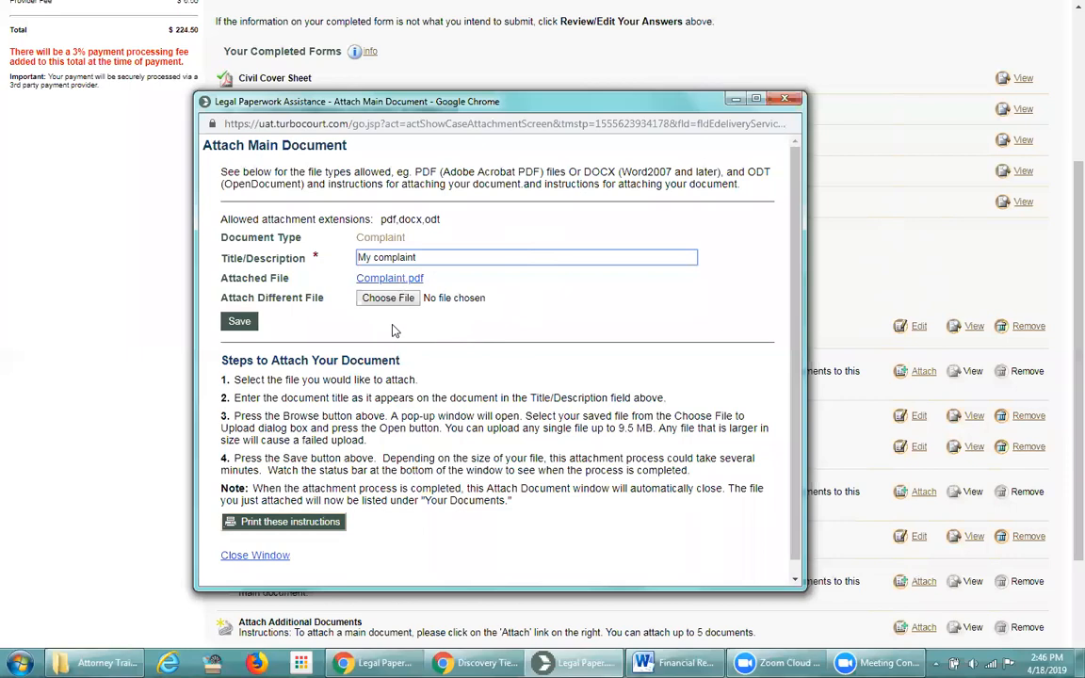
{"action": "left_click_drag", "start_coordinate": [572, 103], "coordinate": [573, 131]}
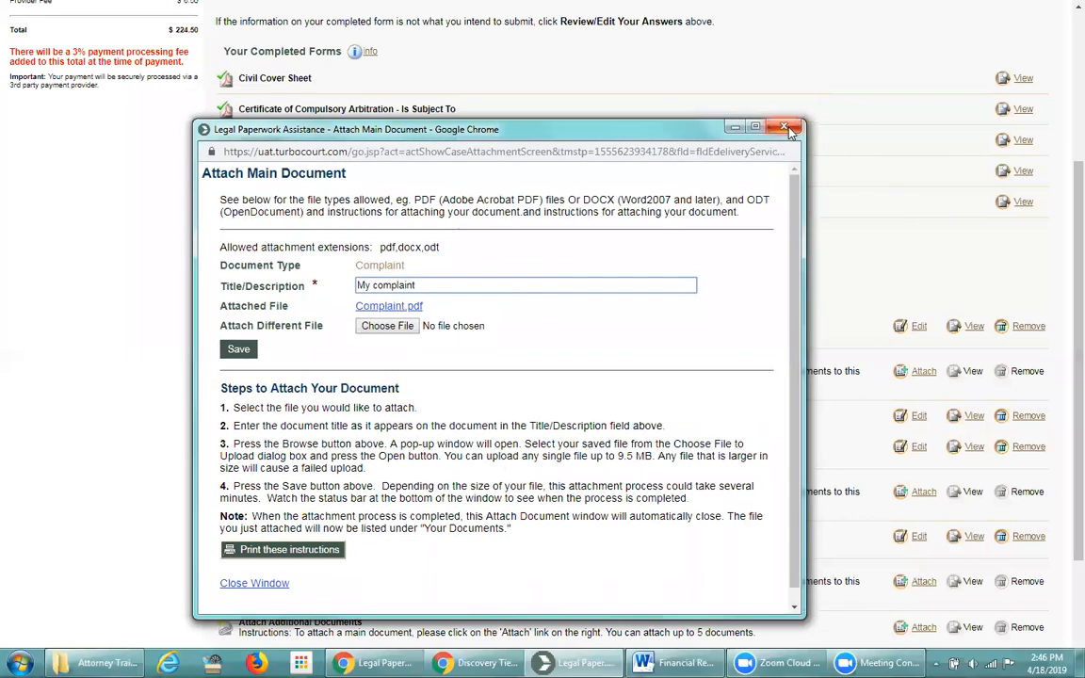
{"action": "left_click", "coordinate": [787, 130]}
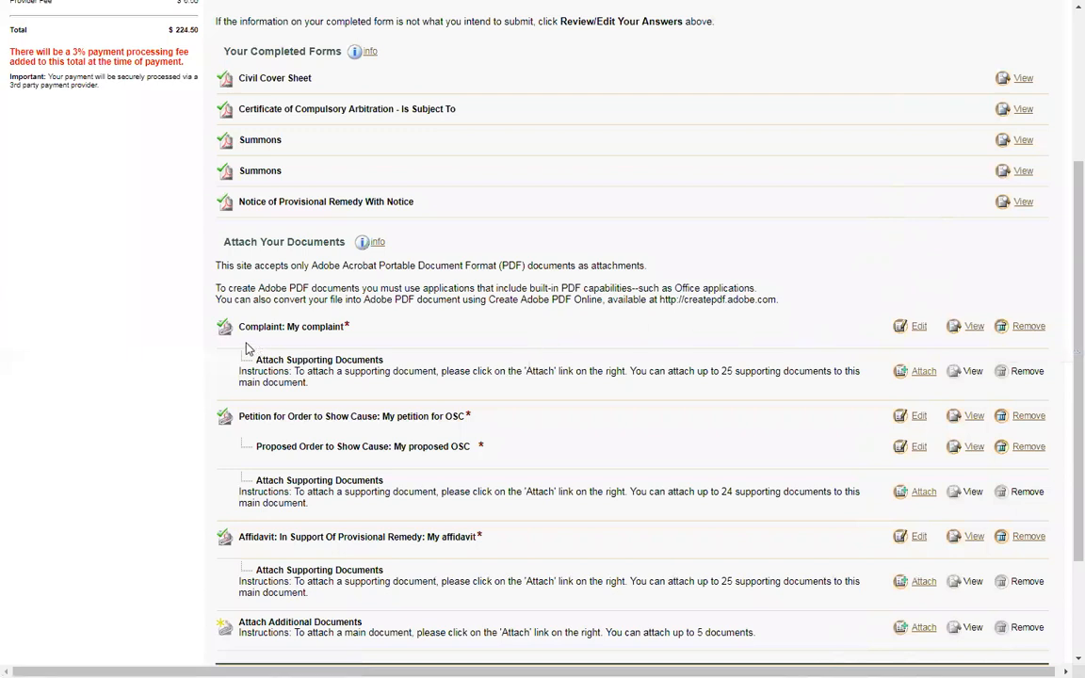
Open the Attach Supporting Document window for the Complaint, noting the 25-document limit
{"action": "left_click_drag", "start_coordinate": [255, 363], "coordinate": [331, 343]}
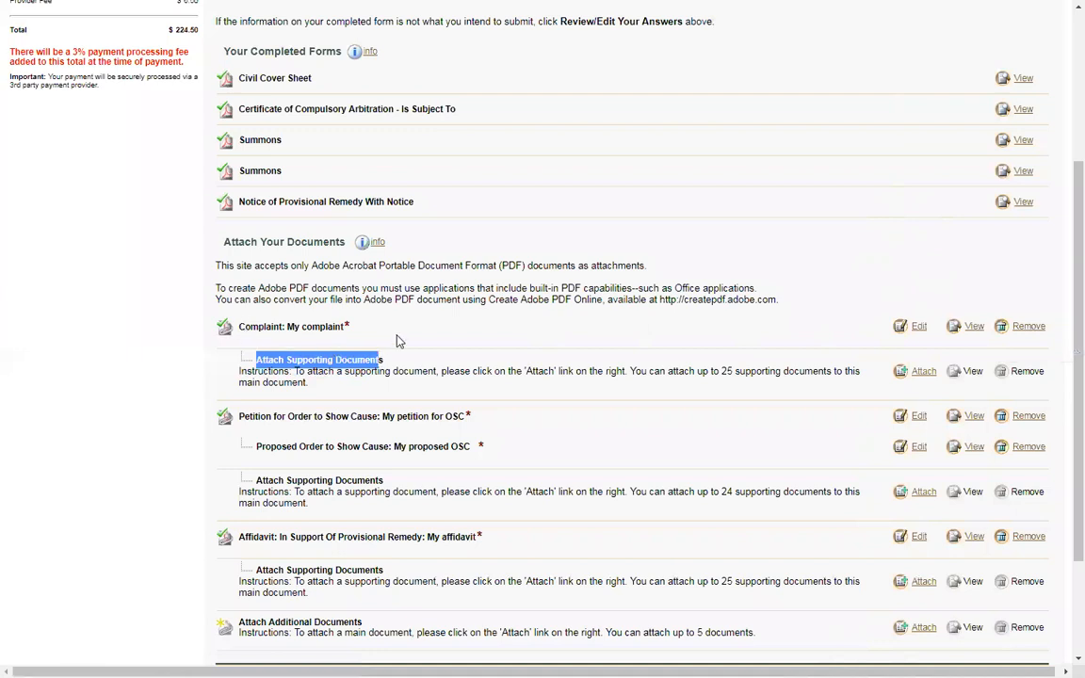
{"action": "left_click", "coordinate": [285, 365]}
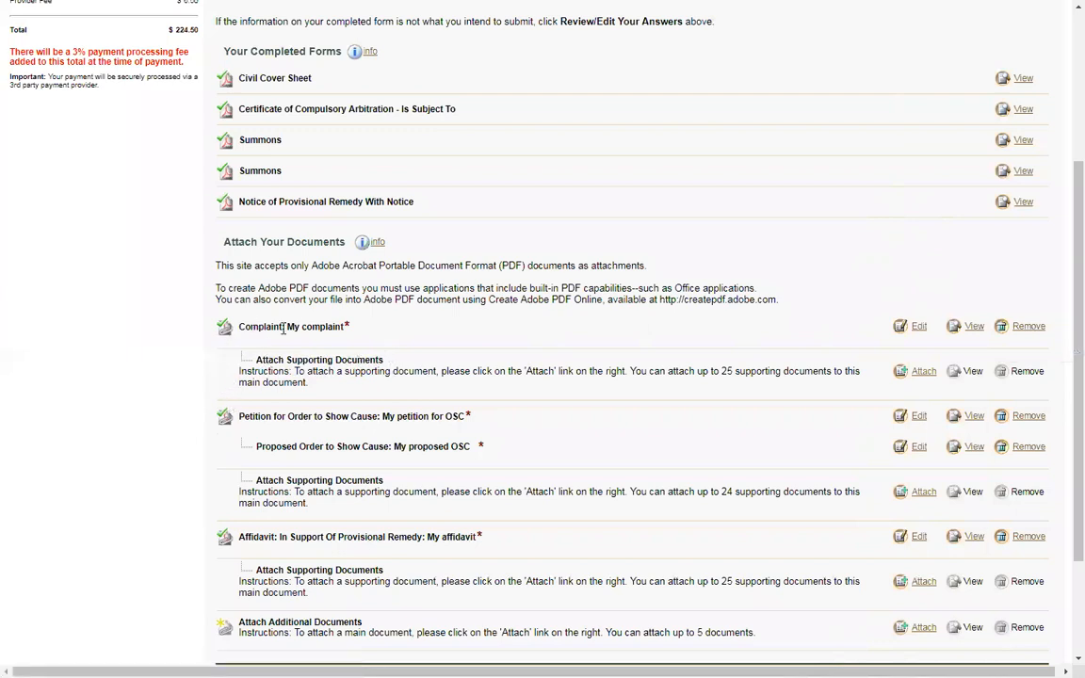
{"action": "left_click_drag", "start_coordinate": [701, 371], "coordinate": [832, 370]}
{"action": "left_click", "coordinate": [690, 396]}
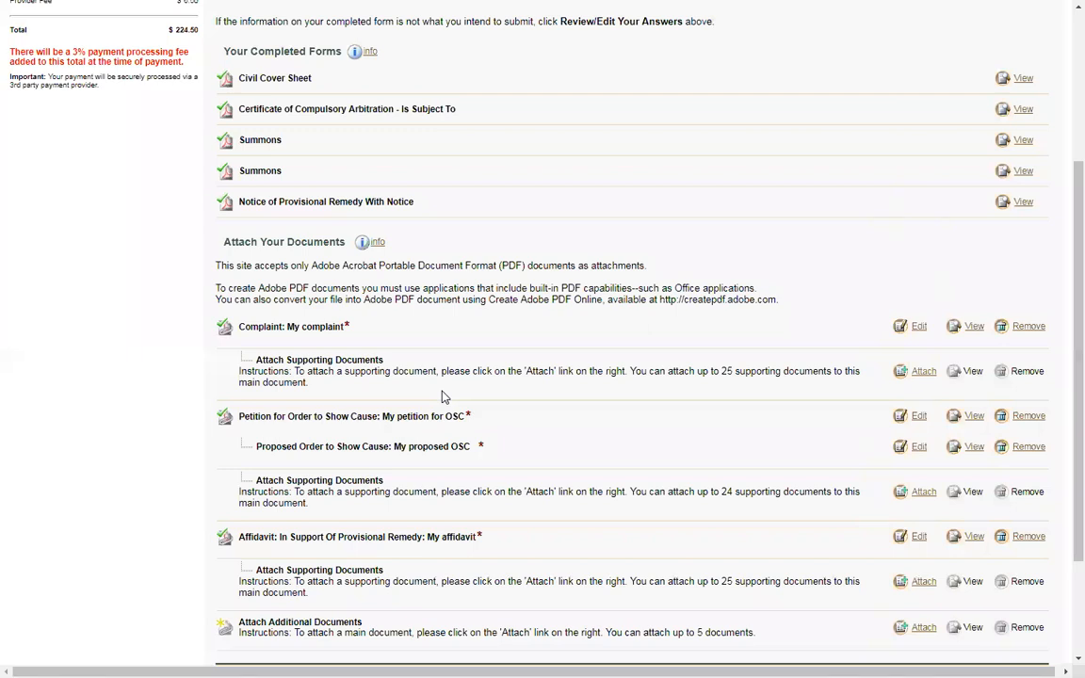
{"action": "left_click", "coordinate": [923, 375]}
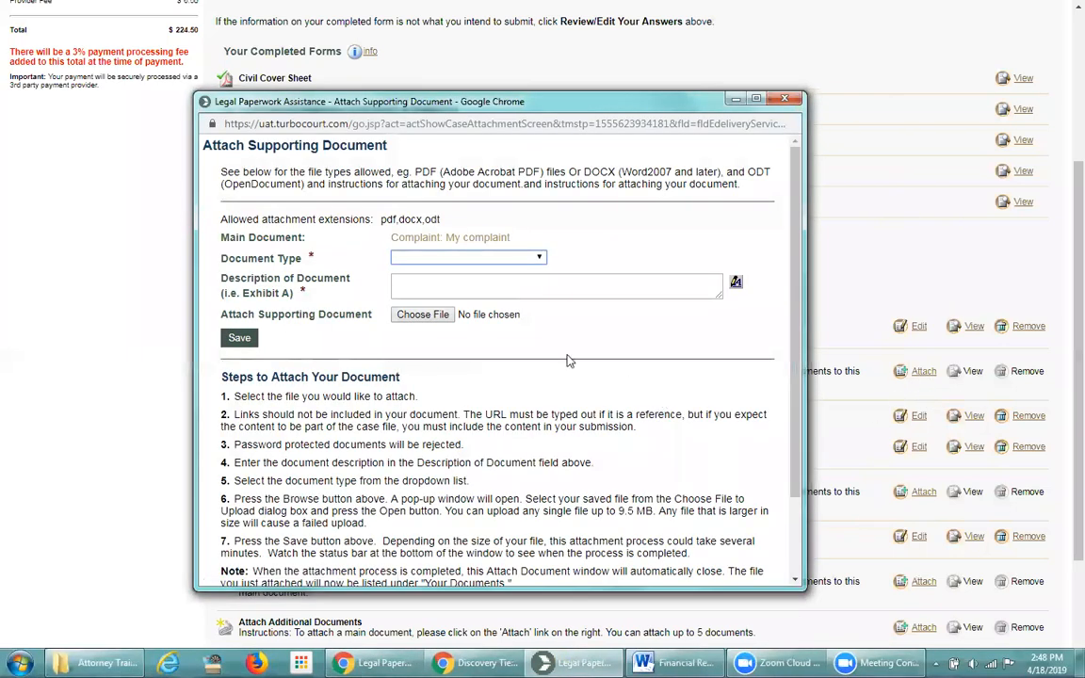
Set the document type to Exhibit/Attachment (Supporting) with description 'My first supporting doc'
{"action": "left_click", "coordinate": [396, 236]}
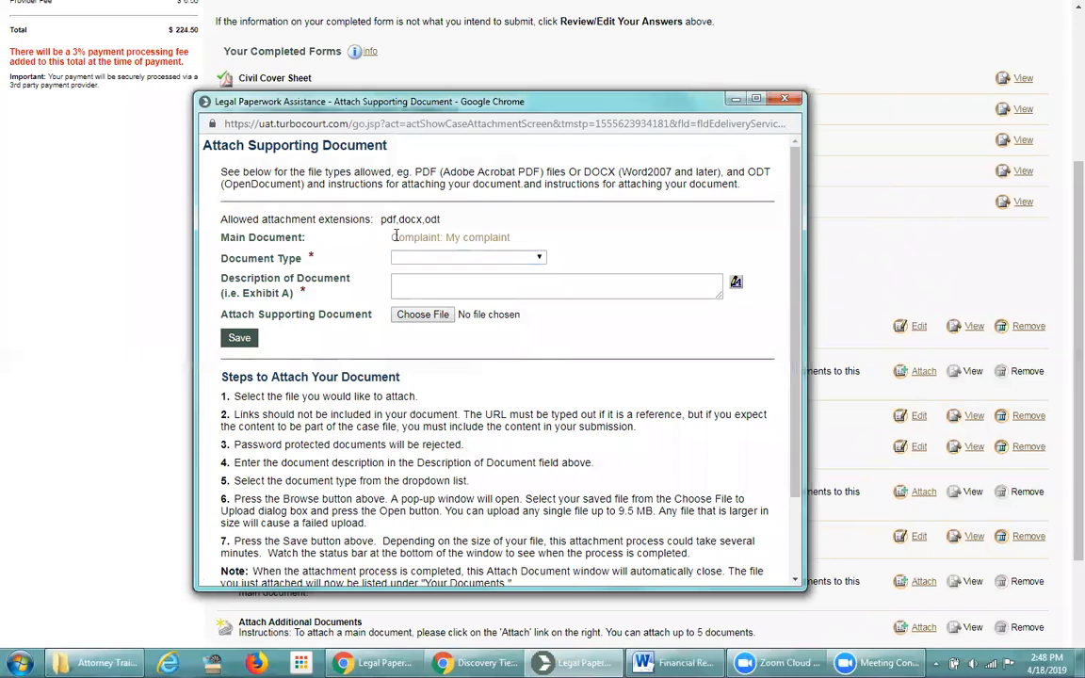
{"action": "left_click_drag", "start_coordinate": [393, 236], "coordinate": [557, 242]}
{"action": "left_click", "coordinate": [559, 240]}
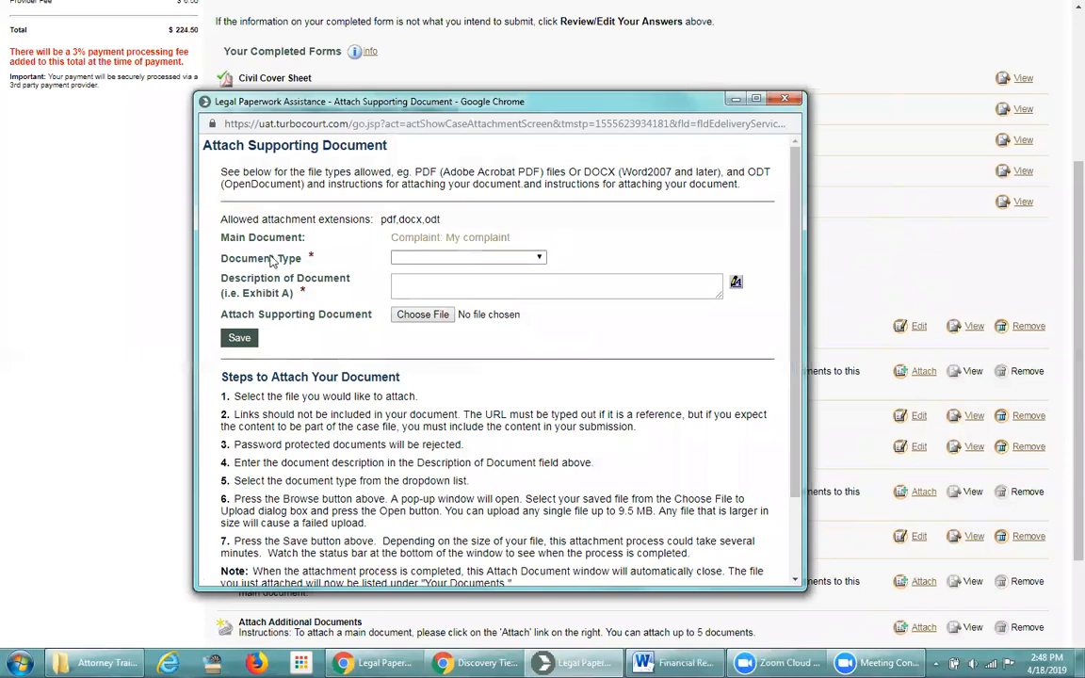
{"action": "left_click", "coordinate": [540, 260]}
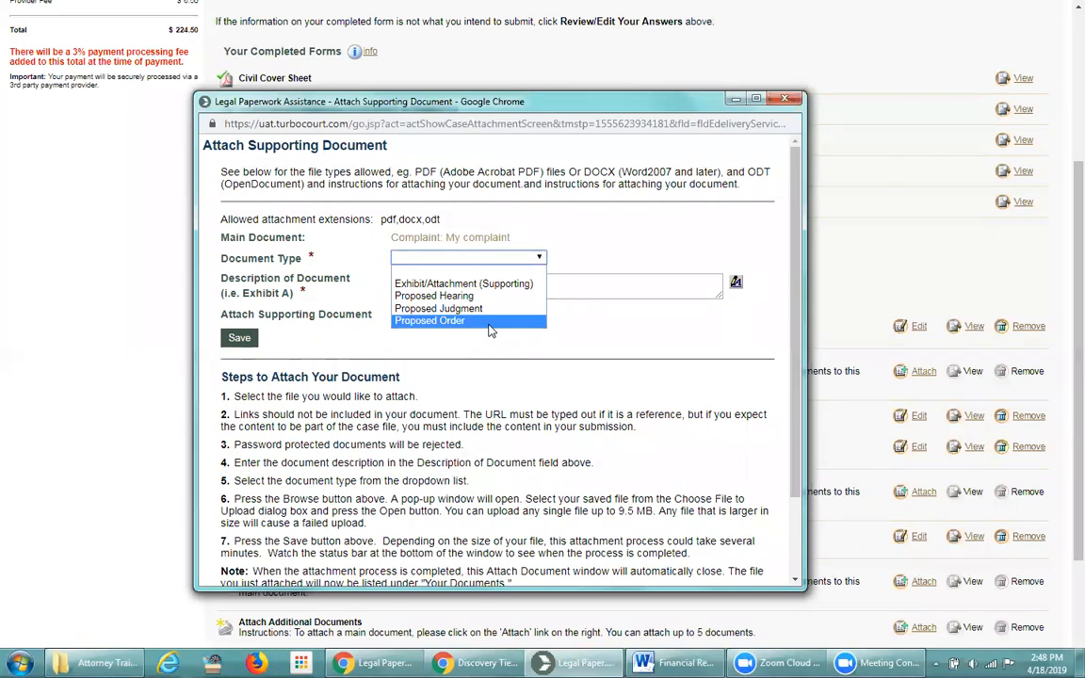
{"action": "left_click", "coordinate": [465, 283]}
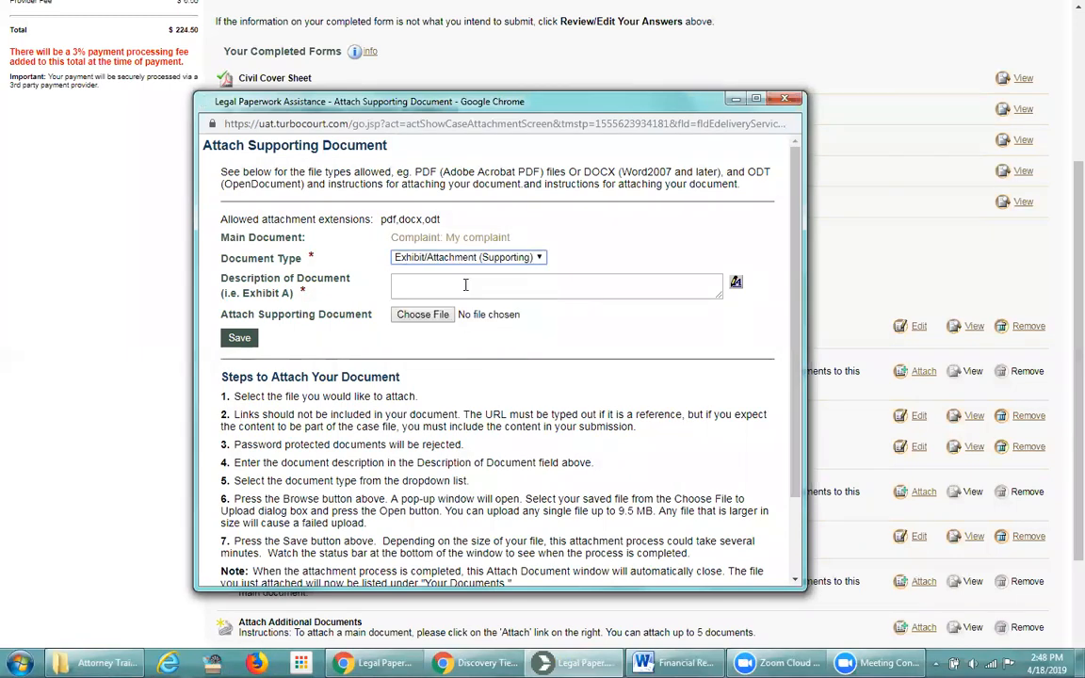
{"action": "left_click", "coordinate": [437, 285]}
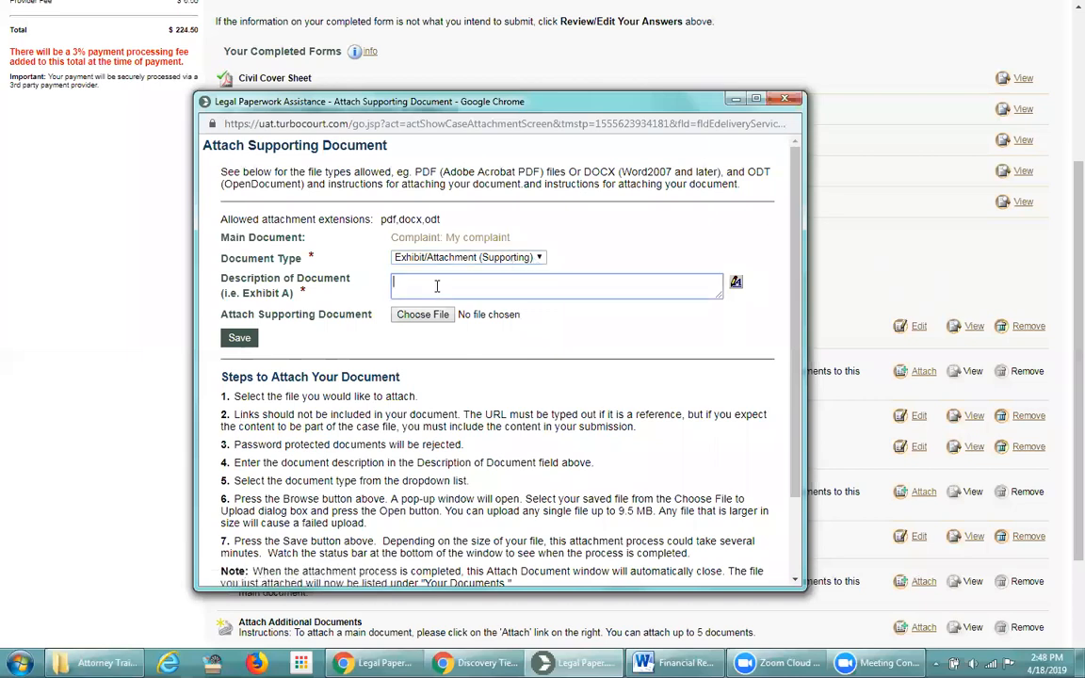
{"action": "type", "text": "My first supporting doc"}
Choose Exhibit A.pdf as the file and save the supporting exhibit
{"action": "left_click", "coordinate": [423, 315]}
{"action": "left_click", "coordinate": [483, 402]}
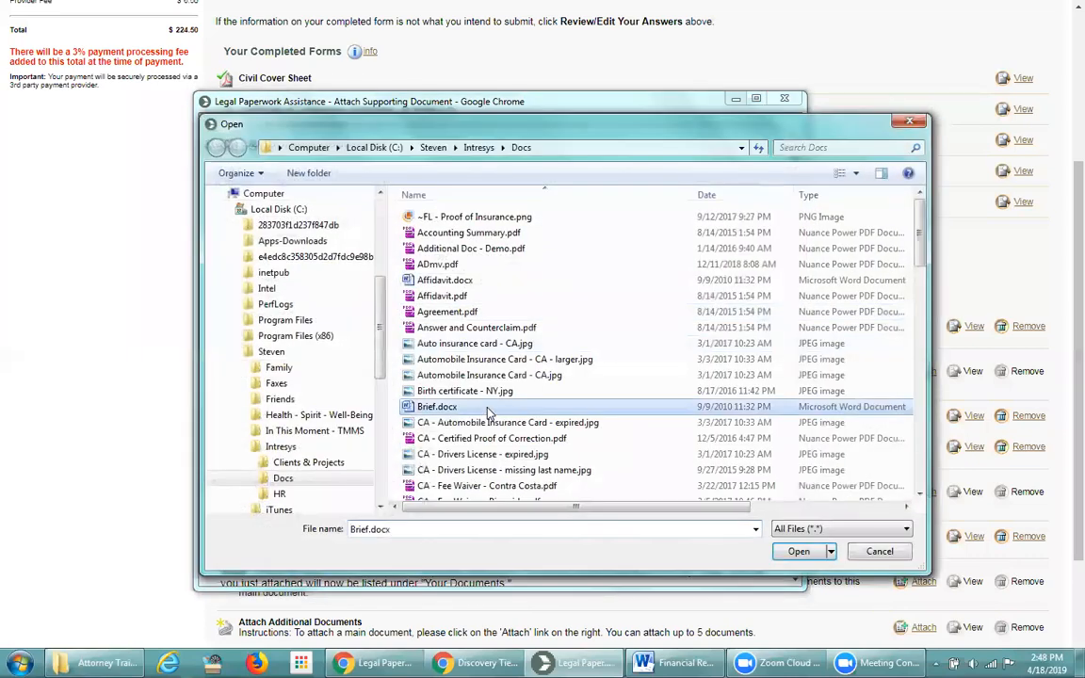
{"action": "scroll", "coordinate": [485, 405], "scroll_direction": "down", "scroll_amount": 12}
{"action": "scroll", "coordinate": [488, 414], "scroll_direction": "down", "scroll_amount": 1}
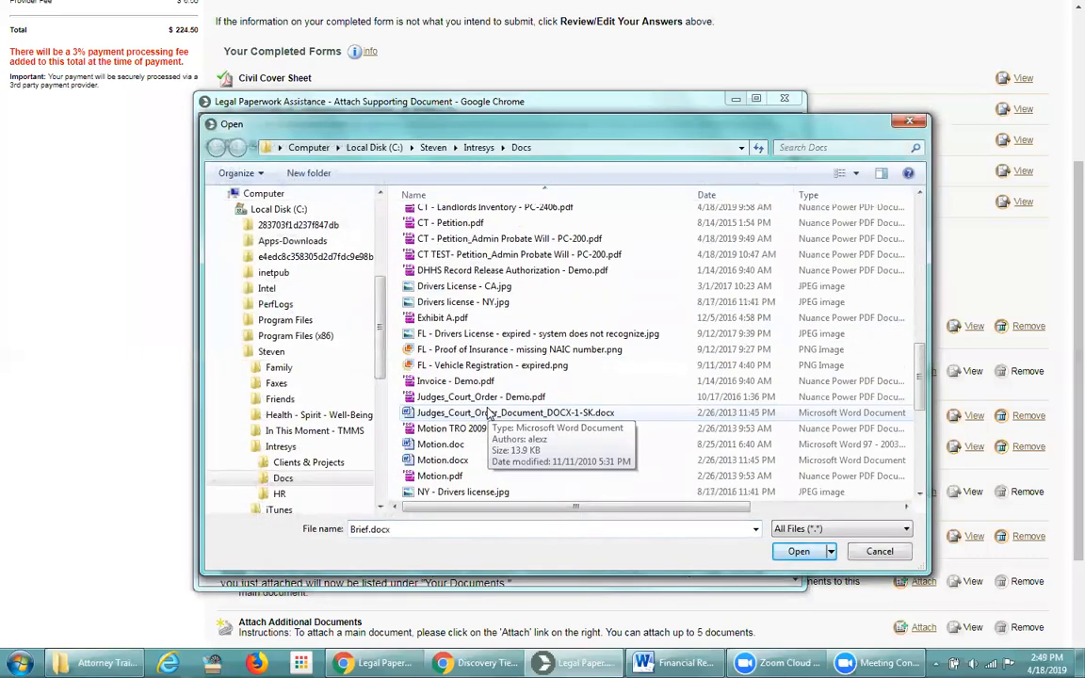
{"action": "double_click", "coordinate": [429, 325]}
{"action": "left_click", "coordinate": [307, 336]}
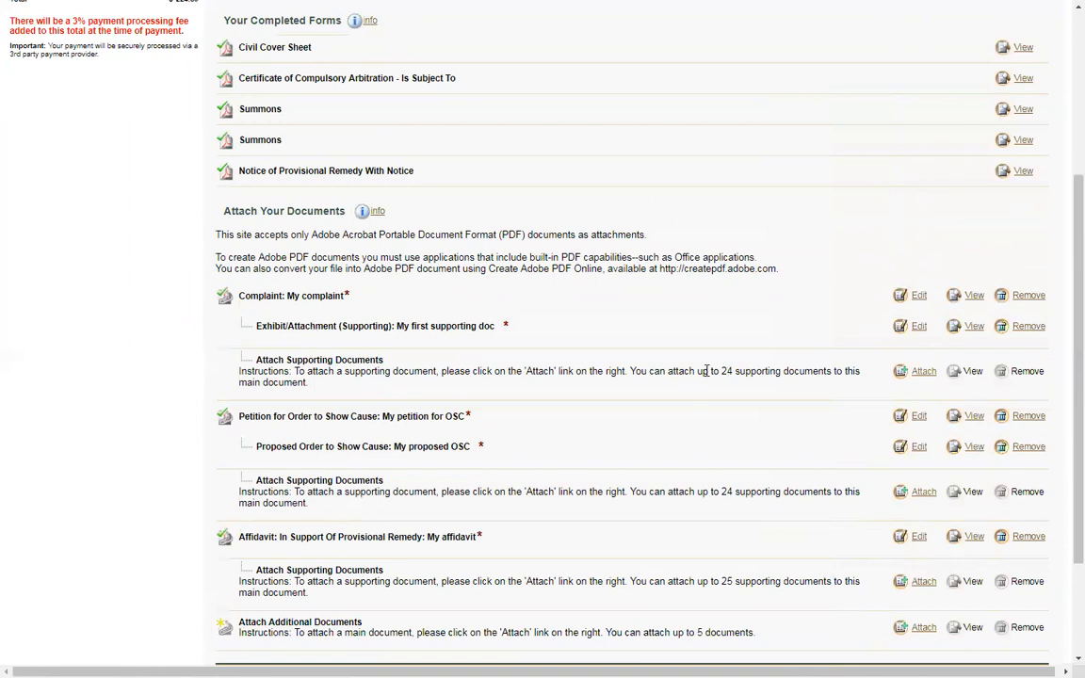
Reopen and cancel the supporting-document window, then switch to the other filing's Discovery Tier Level window
{"action": "left_click_drag", "start_coordinate": [698, 371], "coordinate": [780, 372]}
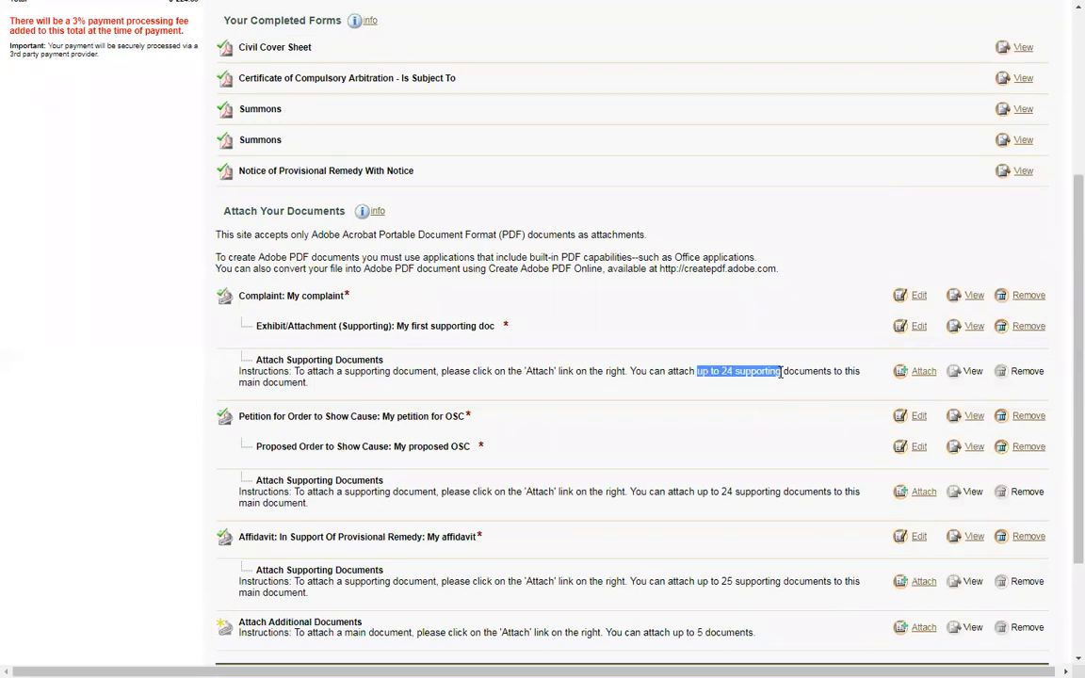
{"action": "left_click", "coordinate": [686, 393]}
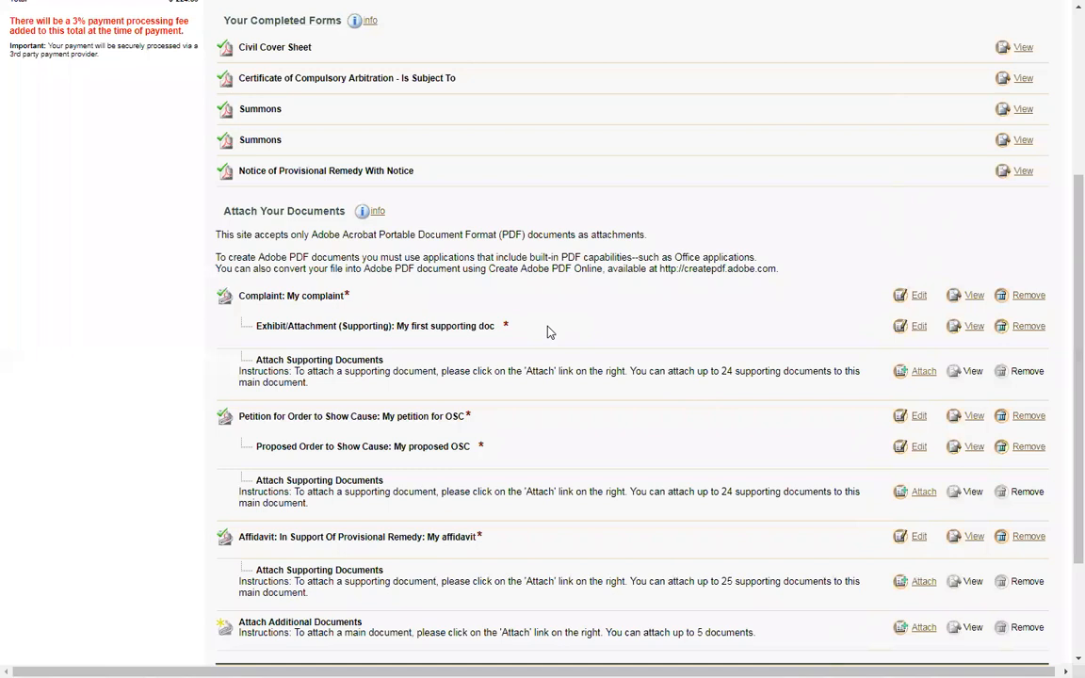
{"action": "left_click", "coordinate": [921, 372]}
{"action": "left_click", "coordinate": [494, 257]}
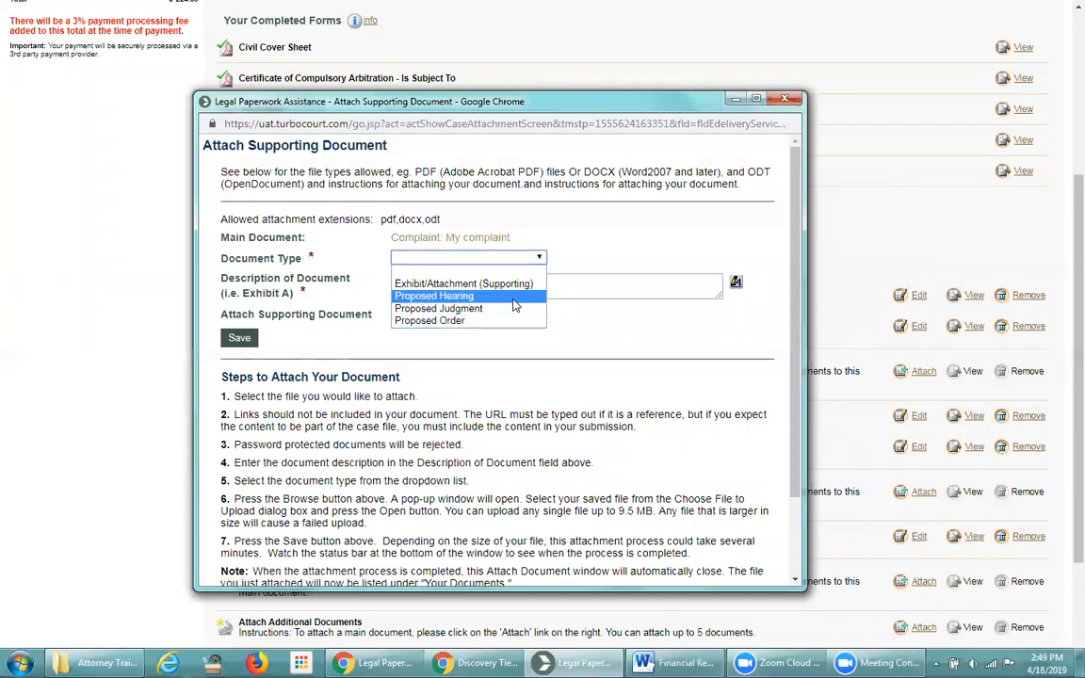
{"action": "left_click", "coordinate": [581, 241]}
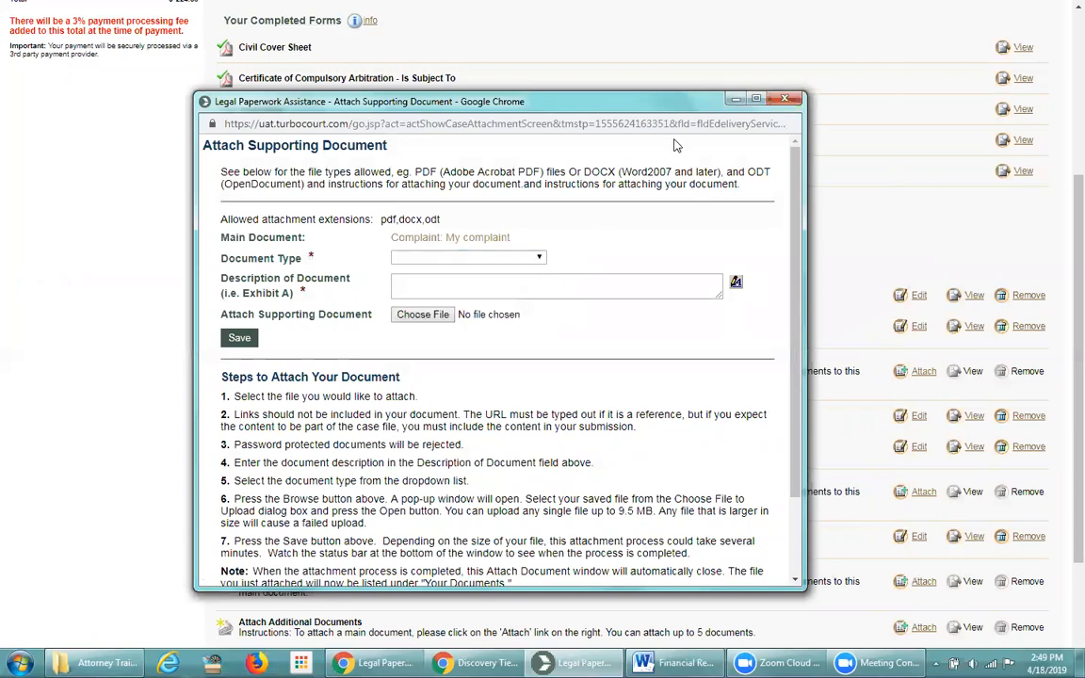
{"action": "left_click_drag", "start_coordinate": [610, 108], "coordinate": [627, 148]}
{"action": "left_click", "coordinate": [803, 140]}
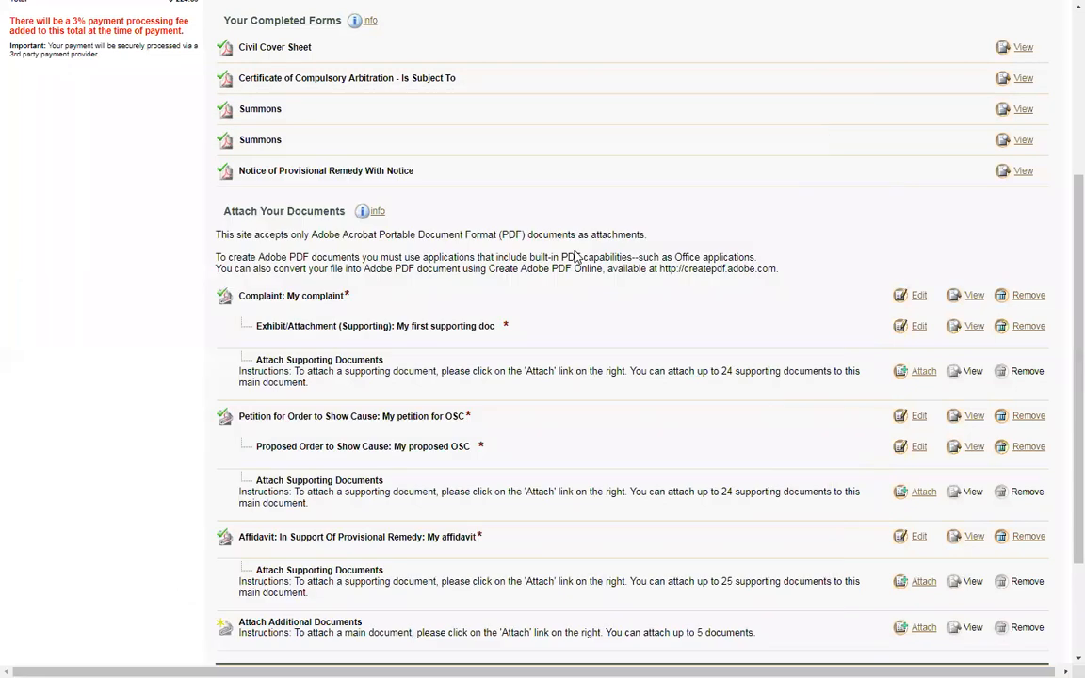
{"action": "key", "text": "alt+Tab"}
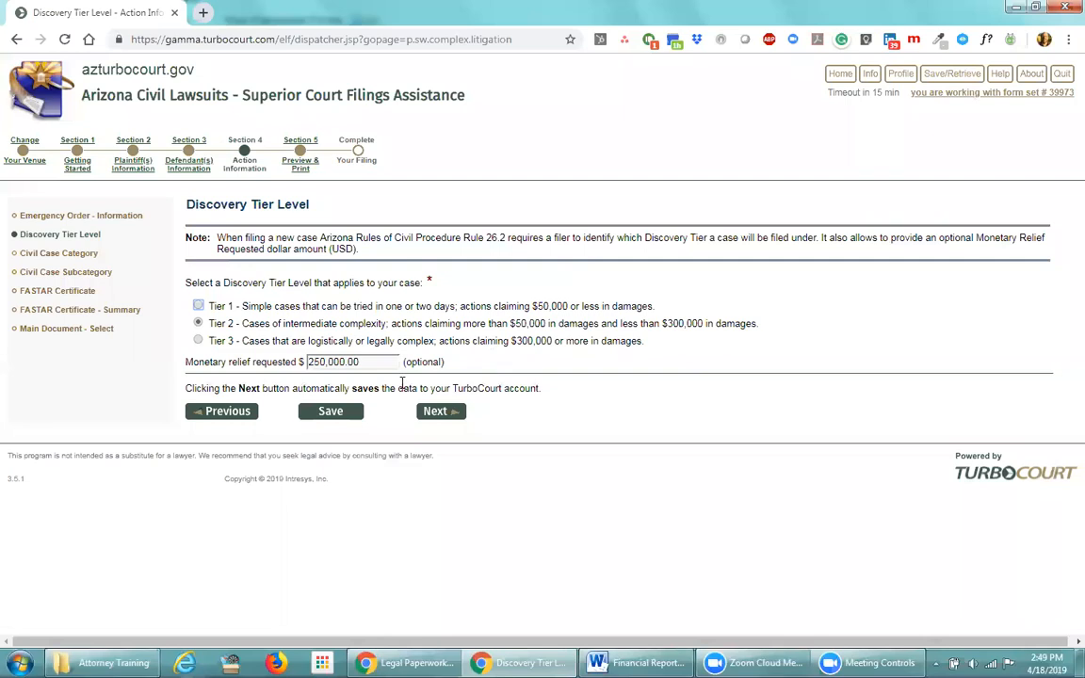
Advance the Pima filing from Main Document - Select to its Review and Submit page
{"action": "left_click", "coordinate": [83, 330]}
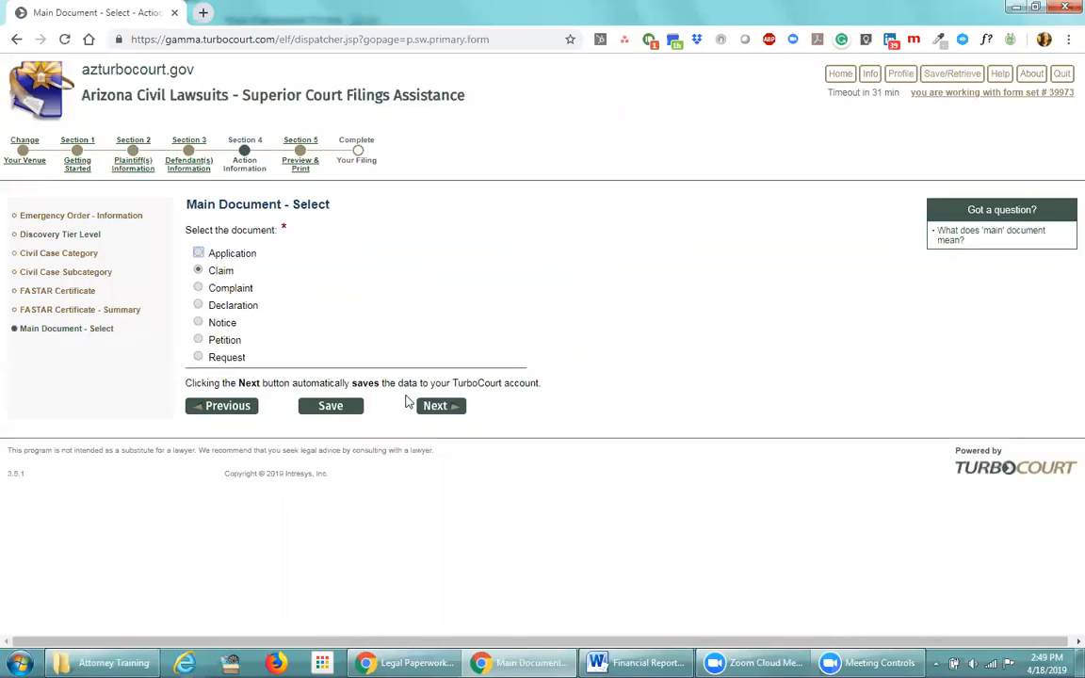
{"action": "left_click", "coordinate": [440, 407]}
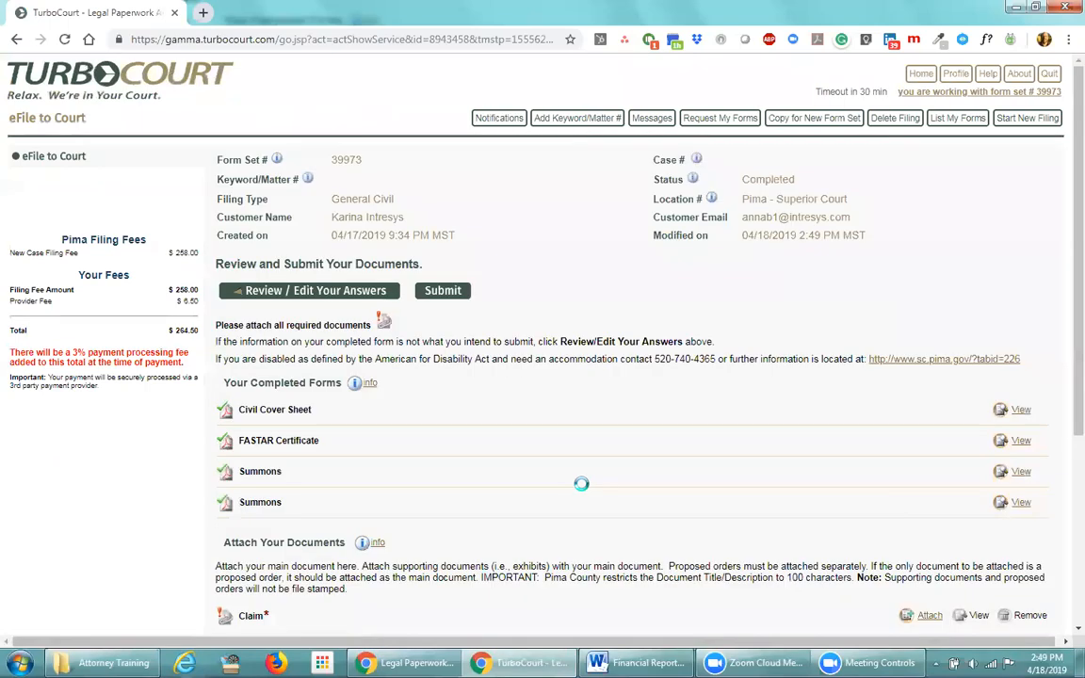
{"action": "double_click", "coordinate": [755, 179]}
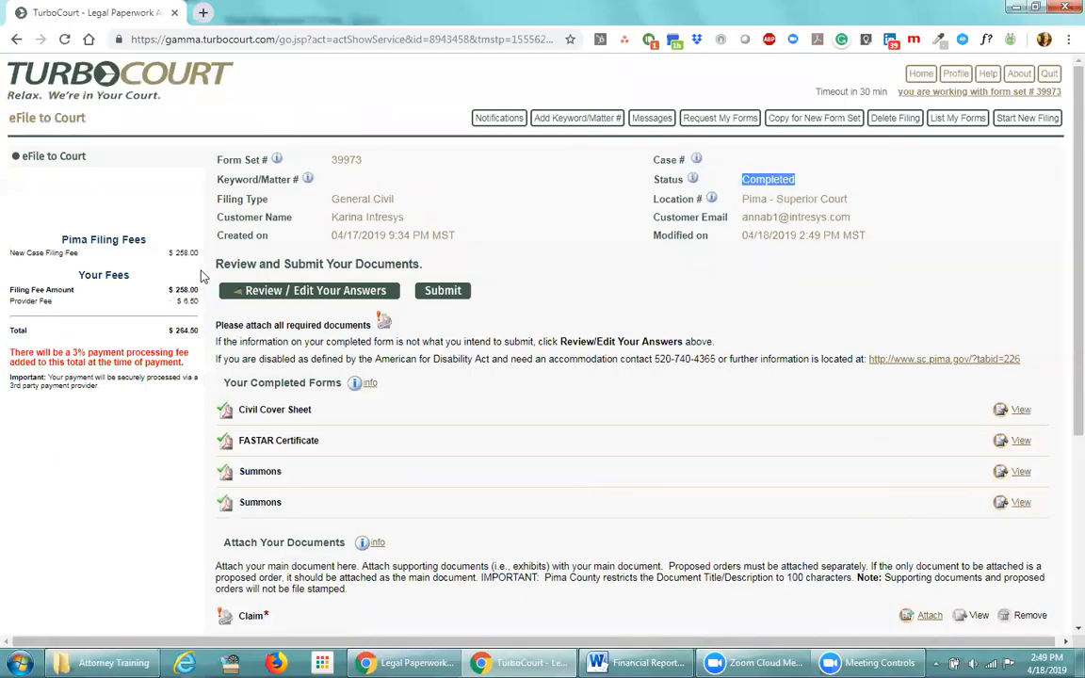
{"action": "scroll", "coordinate": [419, 450], "scroll_direction": "down", "scroll_amount": 3}
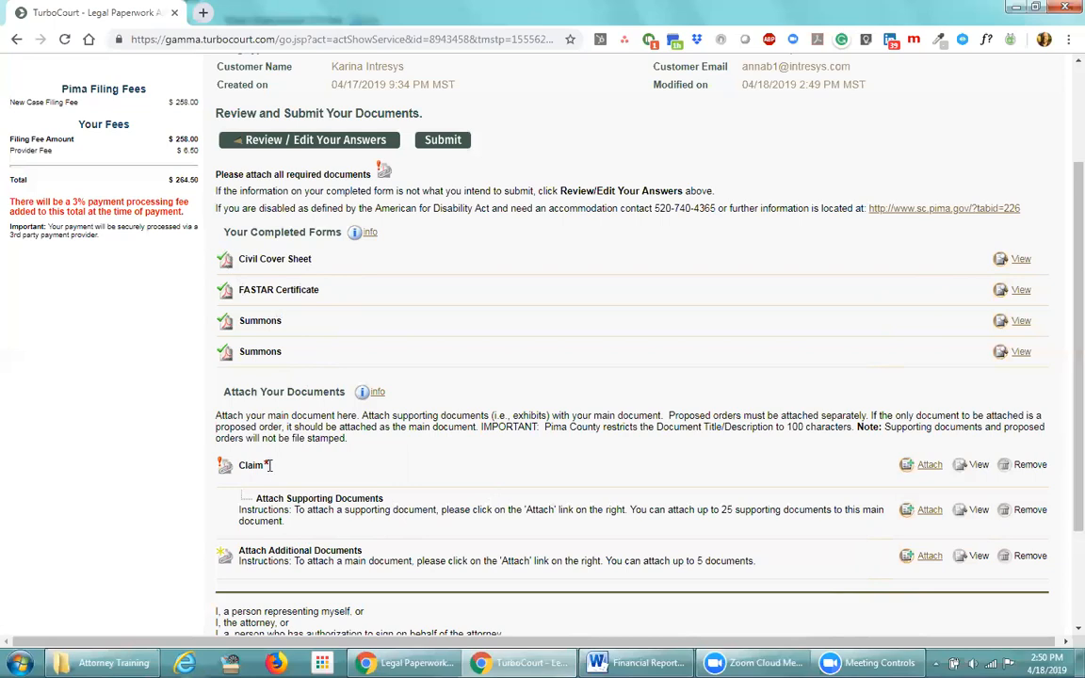
Attach Claim.pdf beside Claim with the title 'My claim' and save it
{"action": "left_click", "coordinate": [928, 466]}
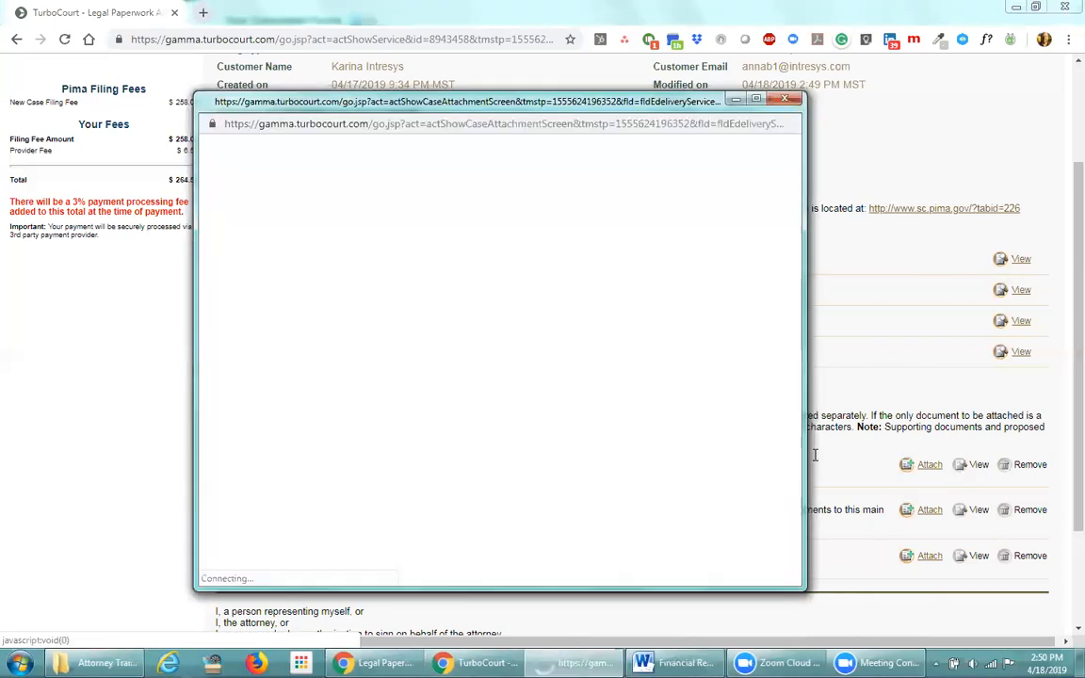
{"action": "type", "text": "My c"}
{"action": "type", "text": "li"}
{"action": "type", "text": "aim"}
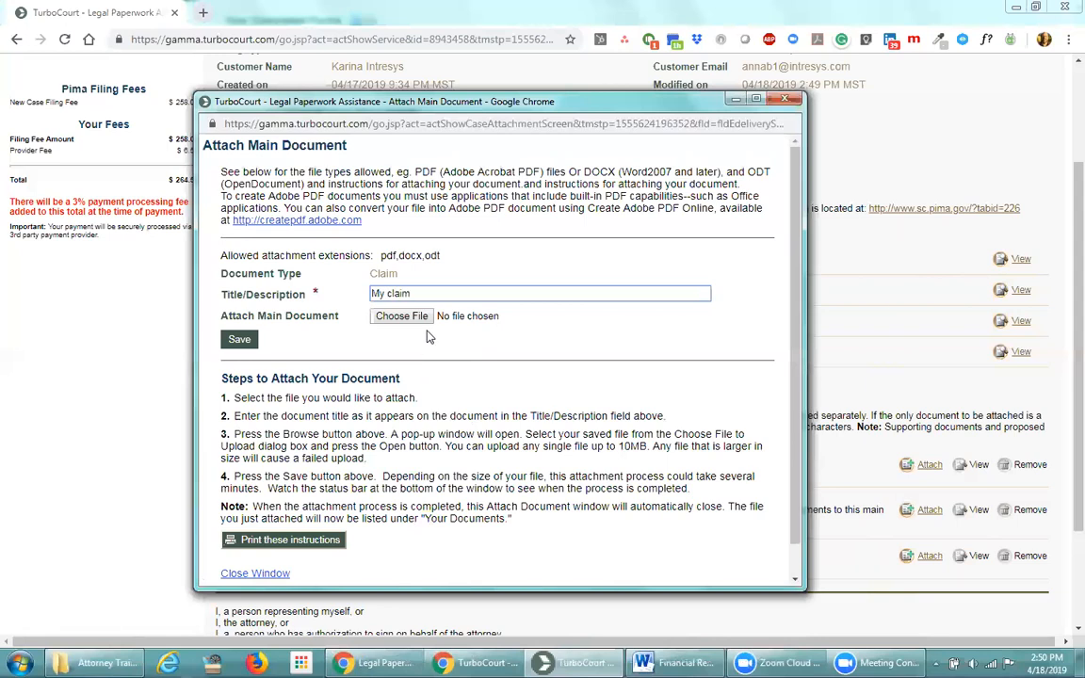
{"action": "left_click", "coordinate": [399, 317]}
{"action": "left_click", "coordinate": [462, 444]}
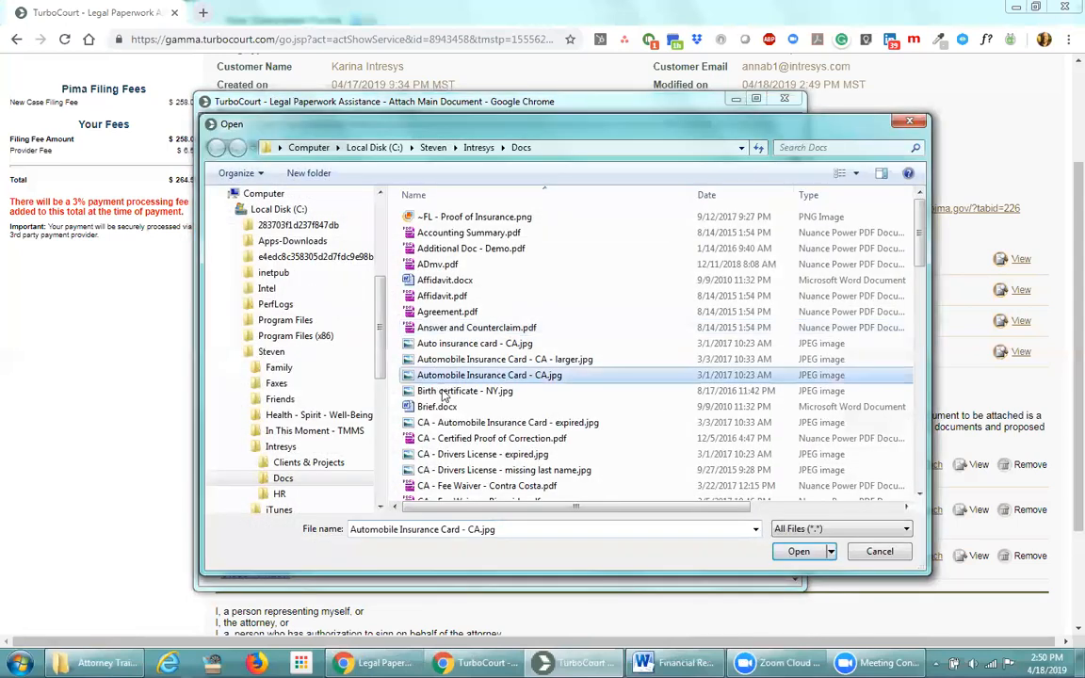
{"action": "scroll", "coordinate": [461, 411], "scroll_direction": "down", "scroll_amount": 6}
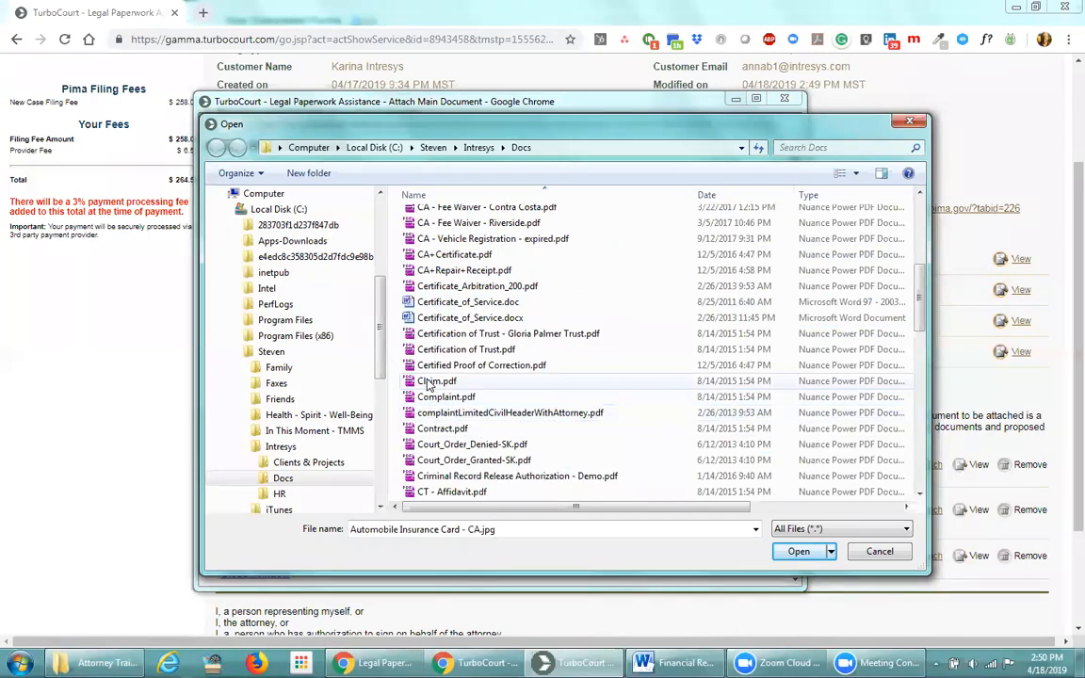
{"action": "double_click", "coordinate": [436, 380]}
{"action": "left_click", "coordinate": [242, 340]}
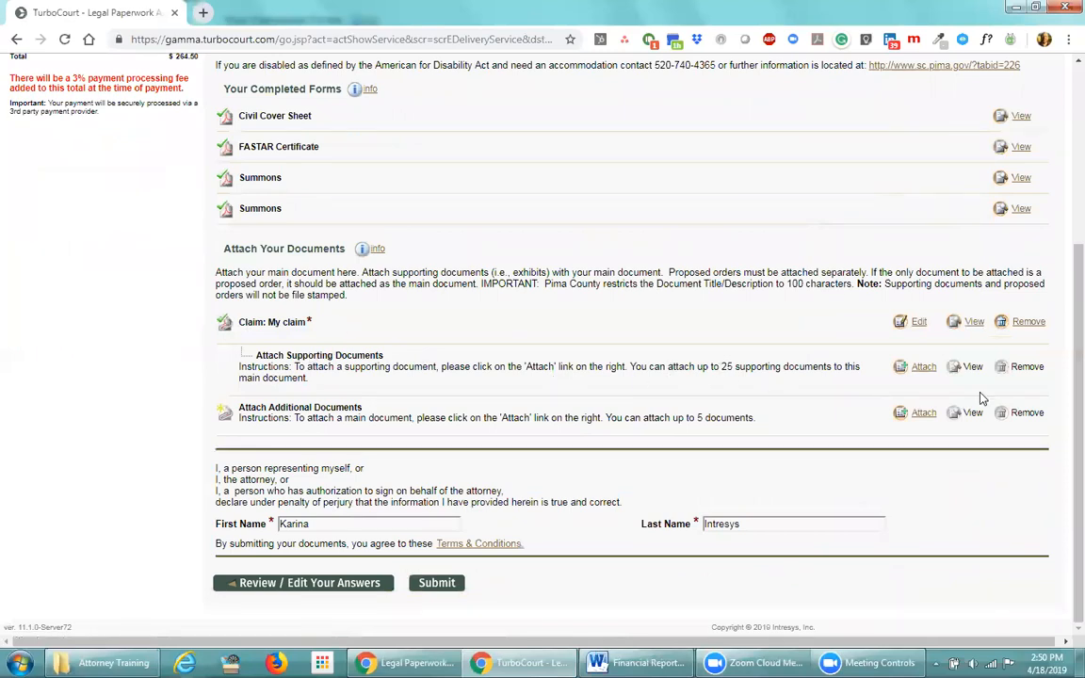
Start a supporting attachment of type Exhibit/Attachment (Supporting) described as 'My supporting doc'
{"action": "left_click", "coordinate": [922, 373]}
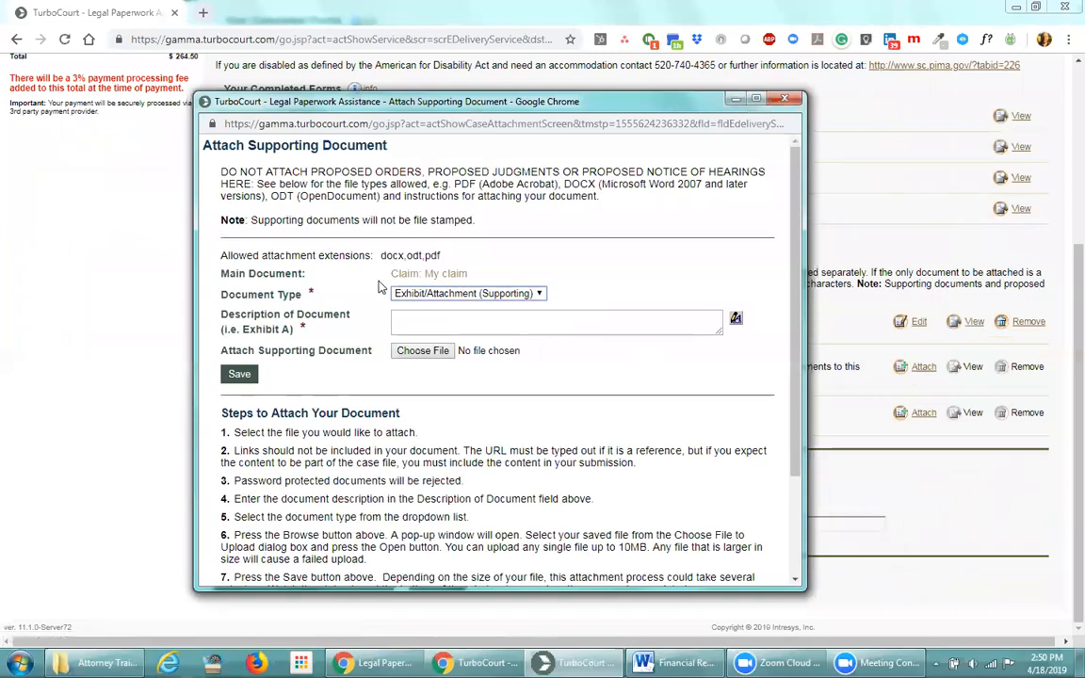
{"action": "left_click_drag", "start_coordinate": [392, 273], "coordinate": [421, 274]}
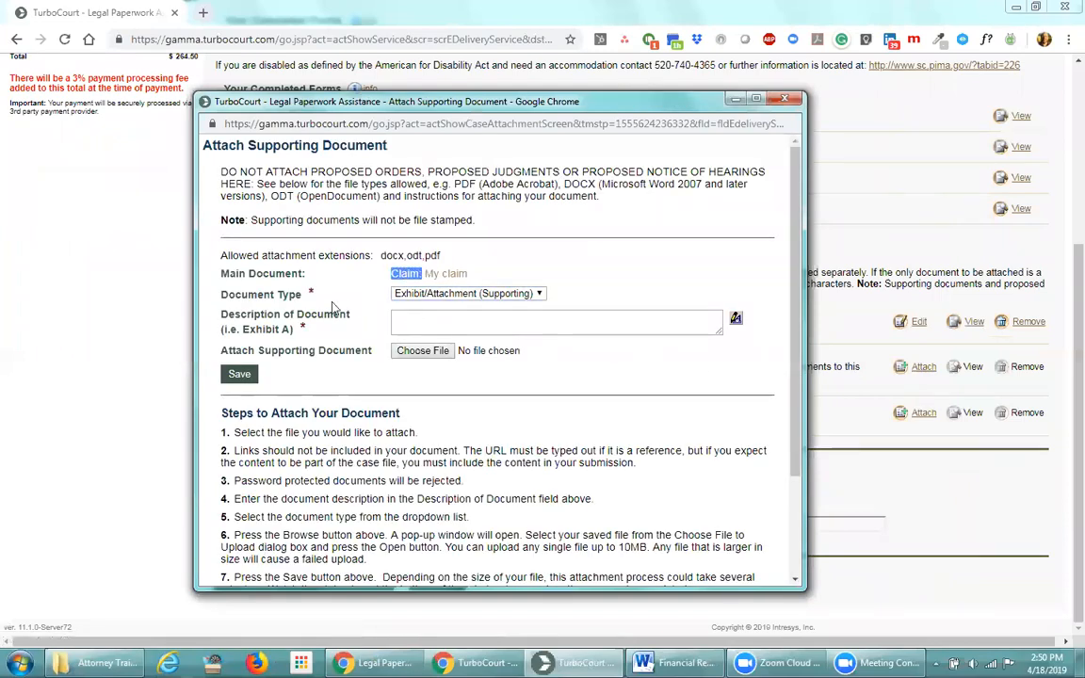
{"action": "left_click", "coordinate": [539, 293]}
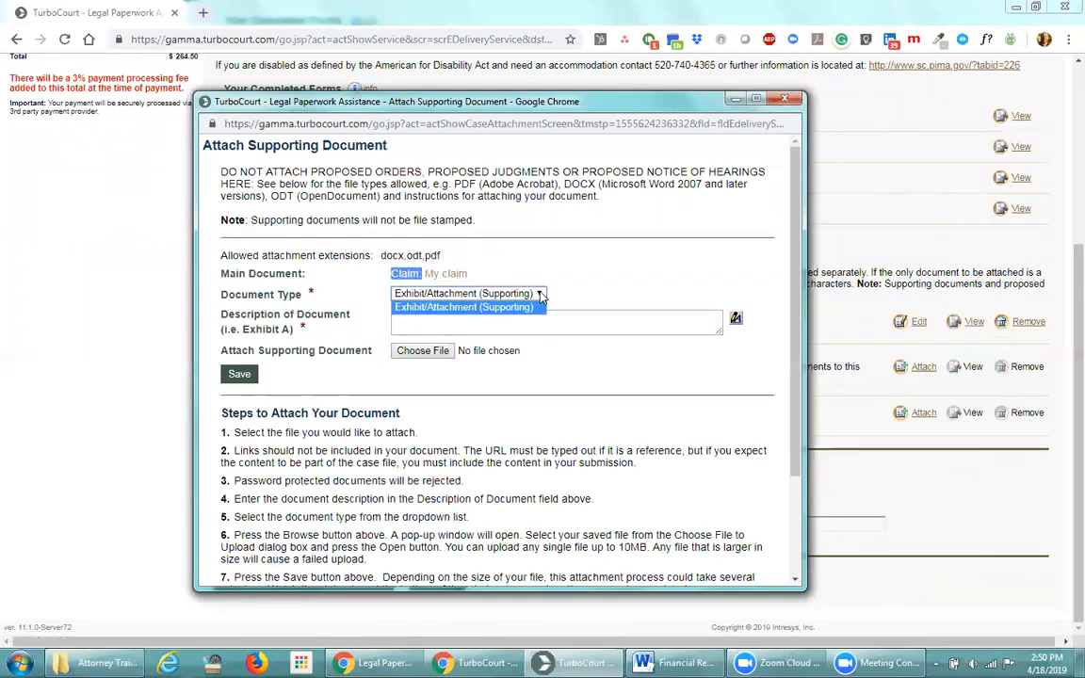
{"action": "left_click", "coordinate": [544, 295]}
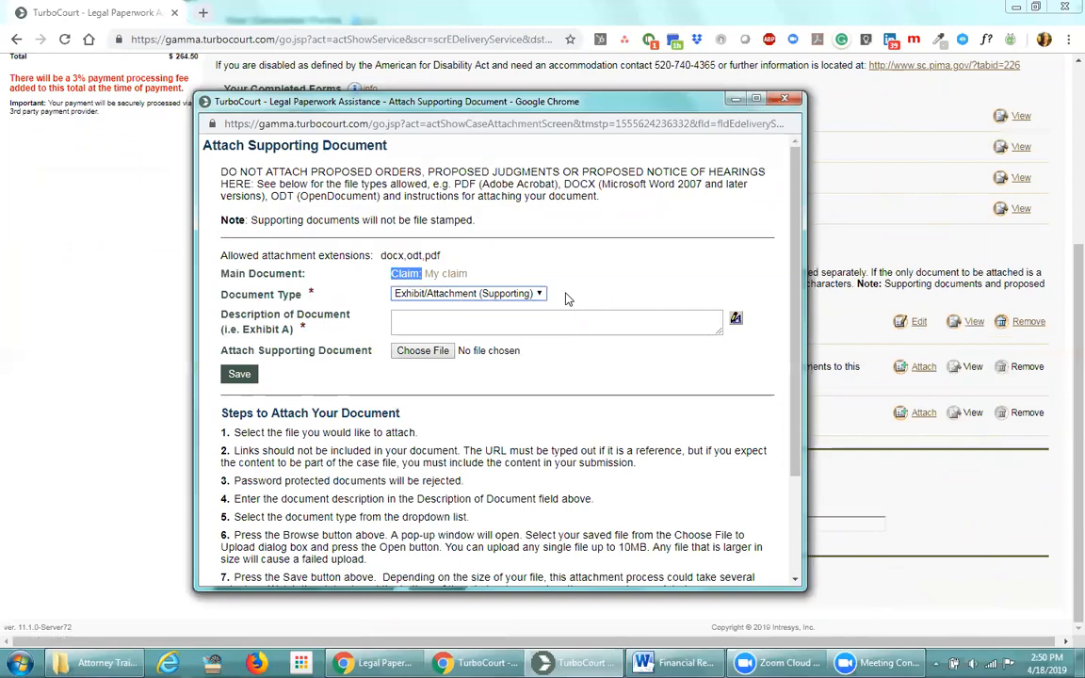
{"action": "left_click", "coordinate": [438, 326]}
{"action": "type", "text": "My "}
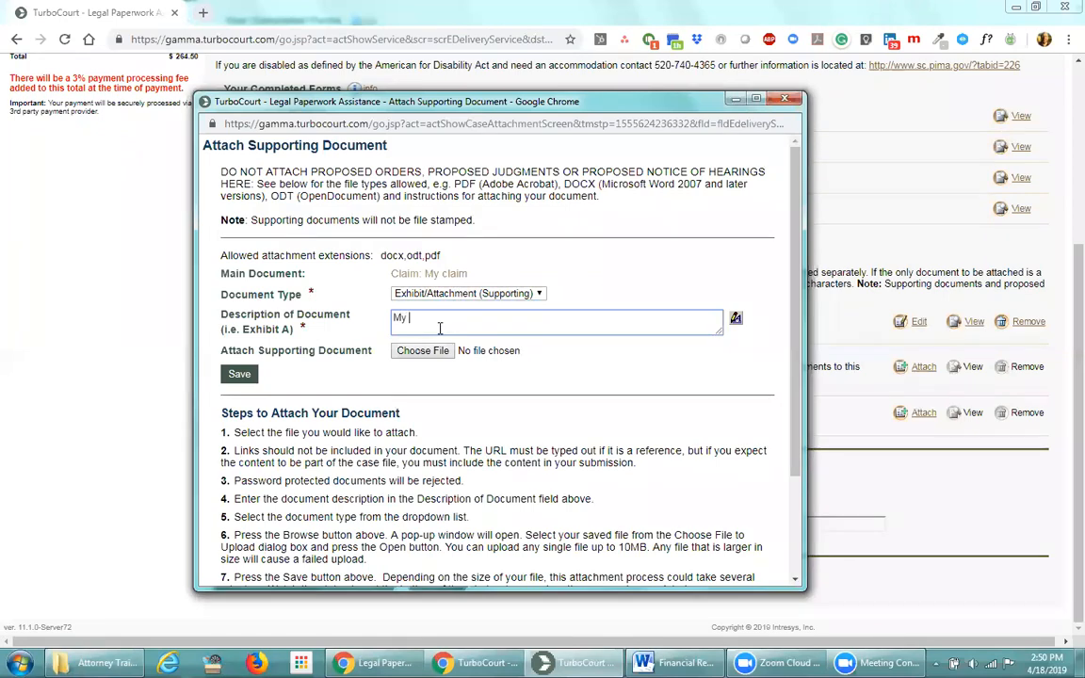
{"action": "type", "text": "attachment"}
{"action": "double_click", "coordinate": [439, 325]}
{"action": "type", "text": "supporting doc"}
Choose Exhibit A.pdf from the Docs folder as the exhibit file and save it
{"action": "left_click", "coordinate": [431, 351]}
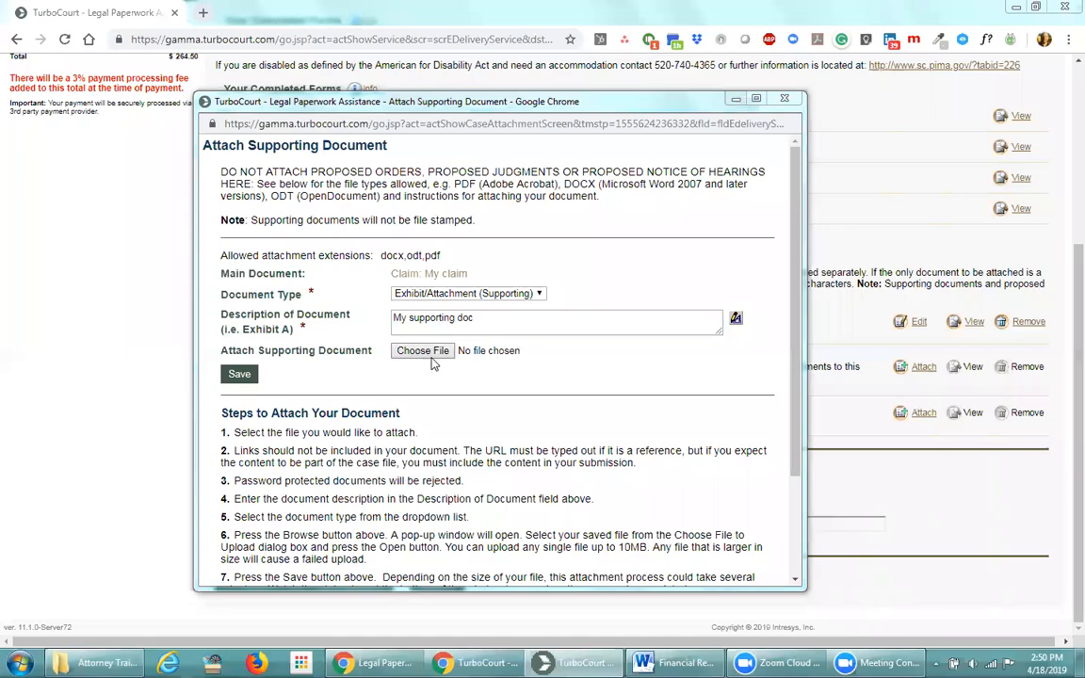
{"action": "left_click", "coordinate": [460, 407]}
{"action": "scroll", "coordinate": [461, 414], "scroll_direction": "down", "scroll_amount": 12}
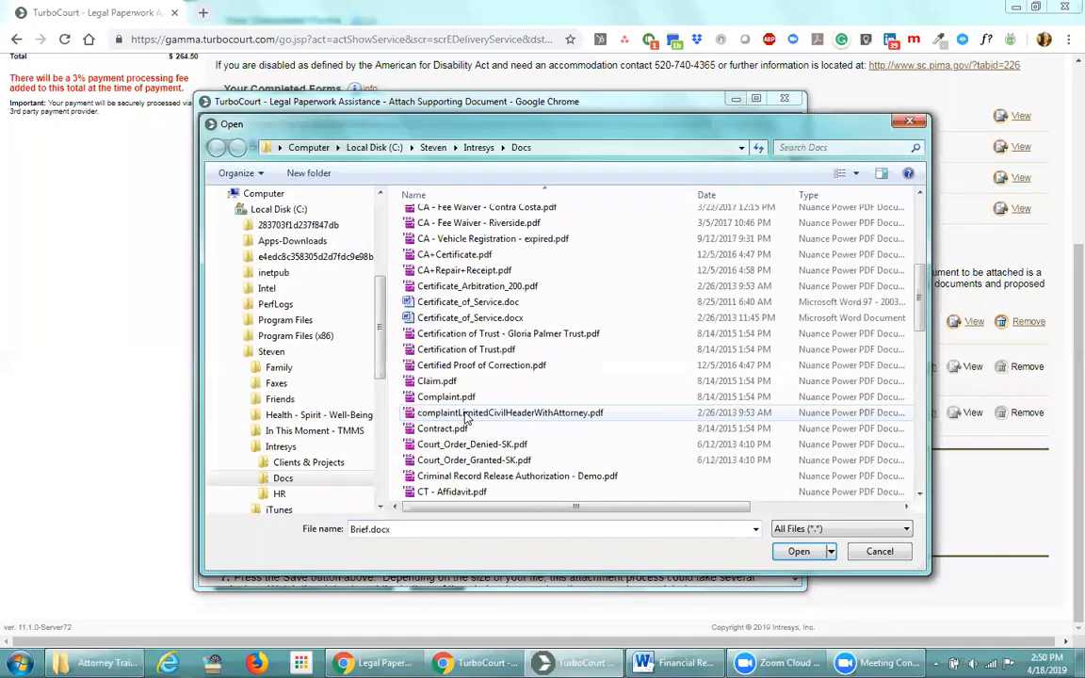
{"action": "left_click", "coordinate": [442, 365]}
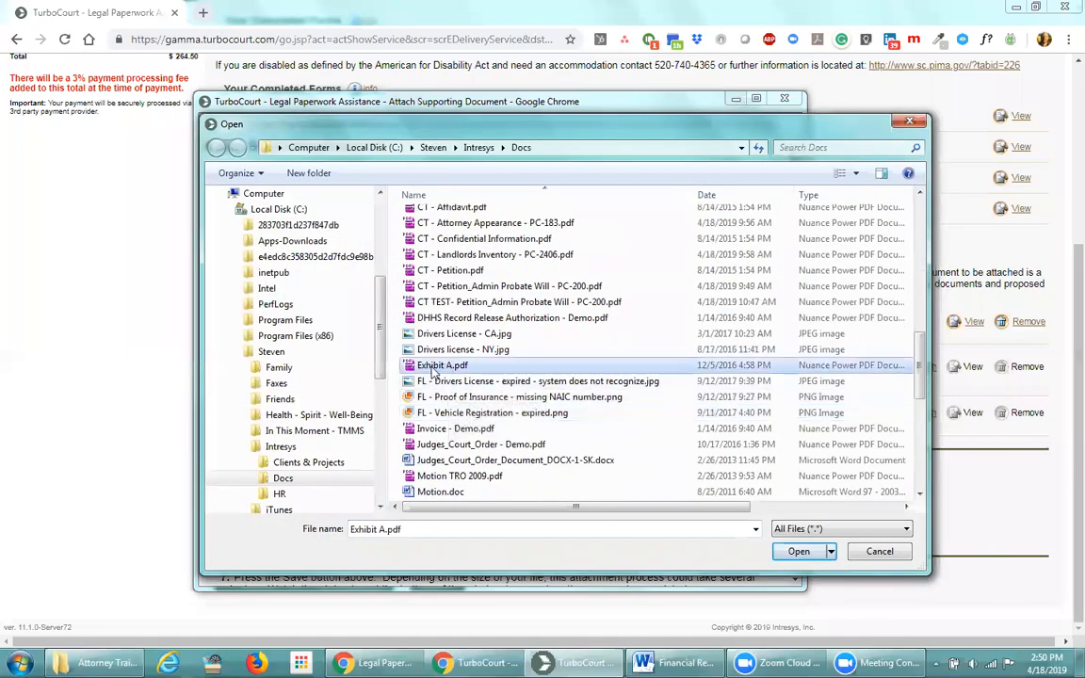
{"action": "double_click", "coordinate": [442, 366]}
{"action": "left_click", "coordinate": [237, 377]}
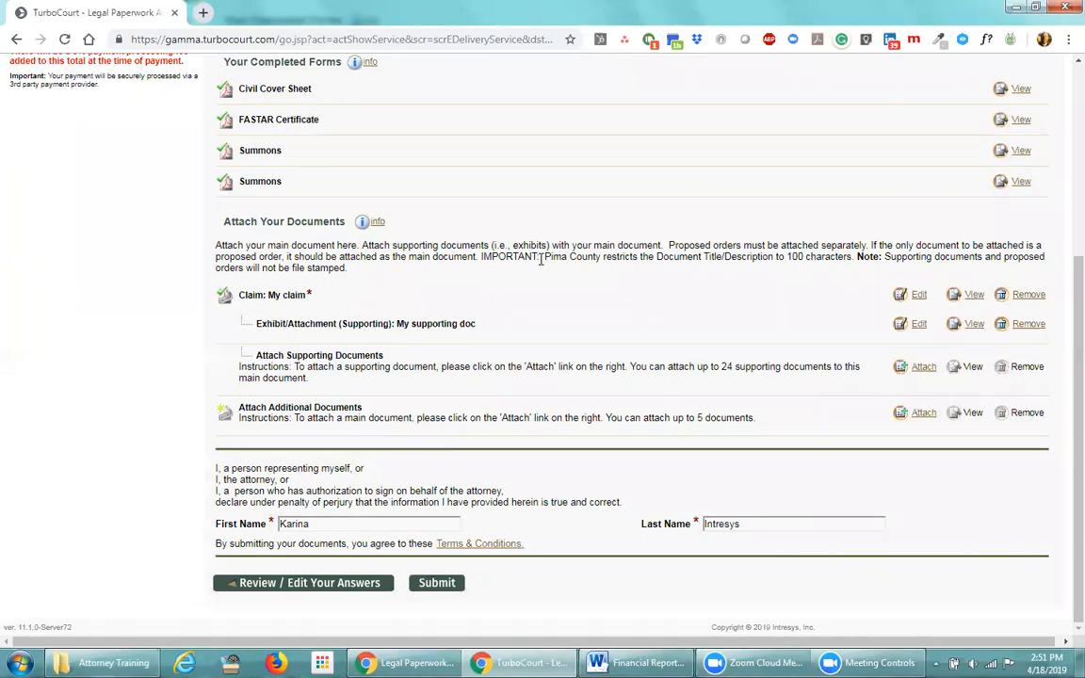
Review the 100-character description limit, the unstamped-supporting-documents note and the Attach Additional Documents heading
{"action": "left_click_drag", "start_coordinate": [555, 256], "coordinate": [787, 253]}
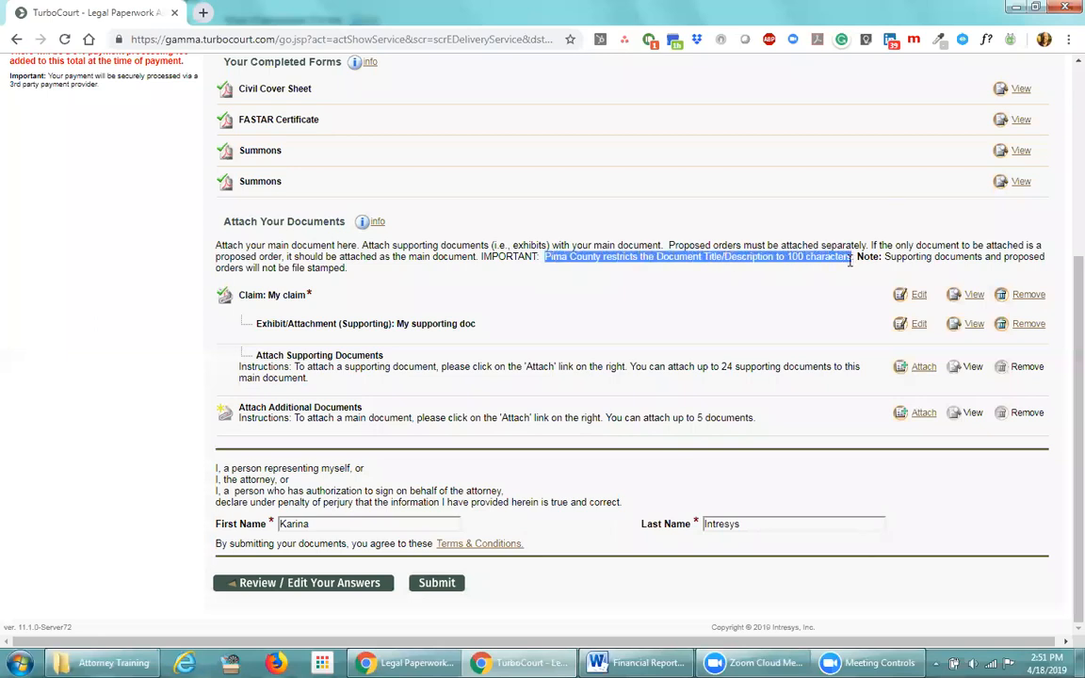
{"action": "left_click_drag", "start_coordinate": [883, 256], "coordinate": [1044, 256]}
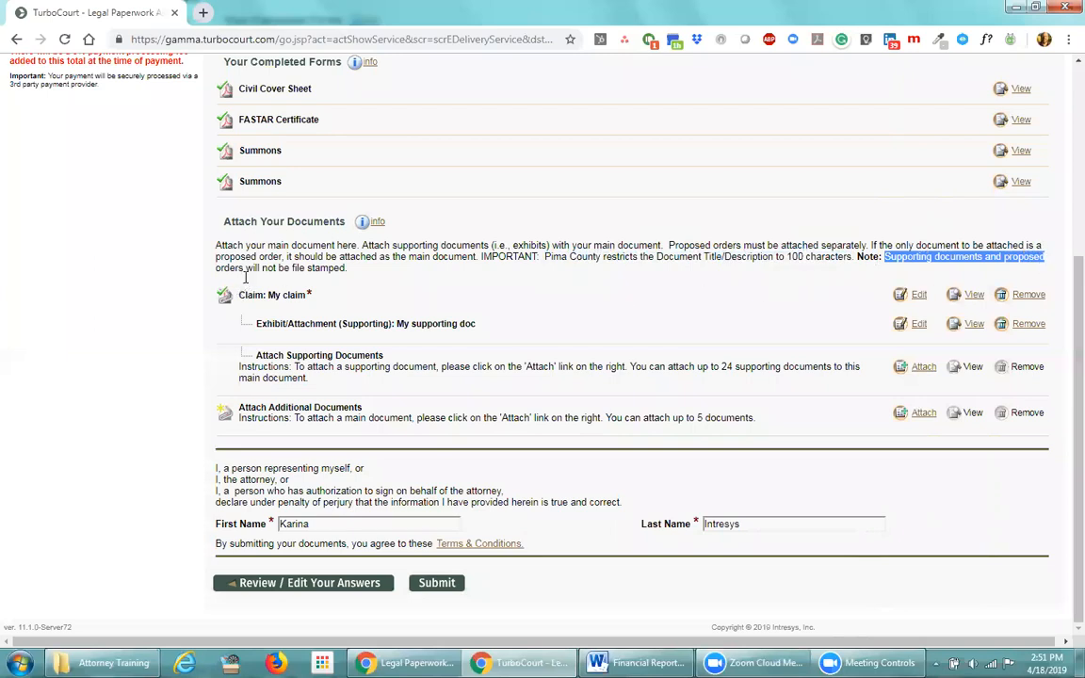
{"action": "left_click", "coordinate": [347, 268]}
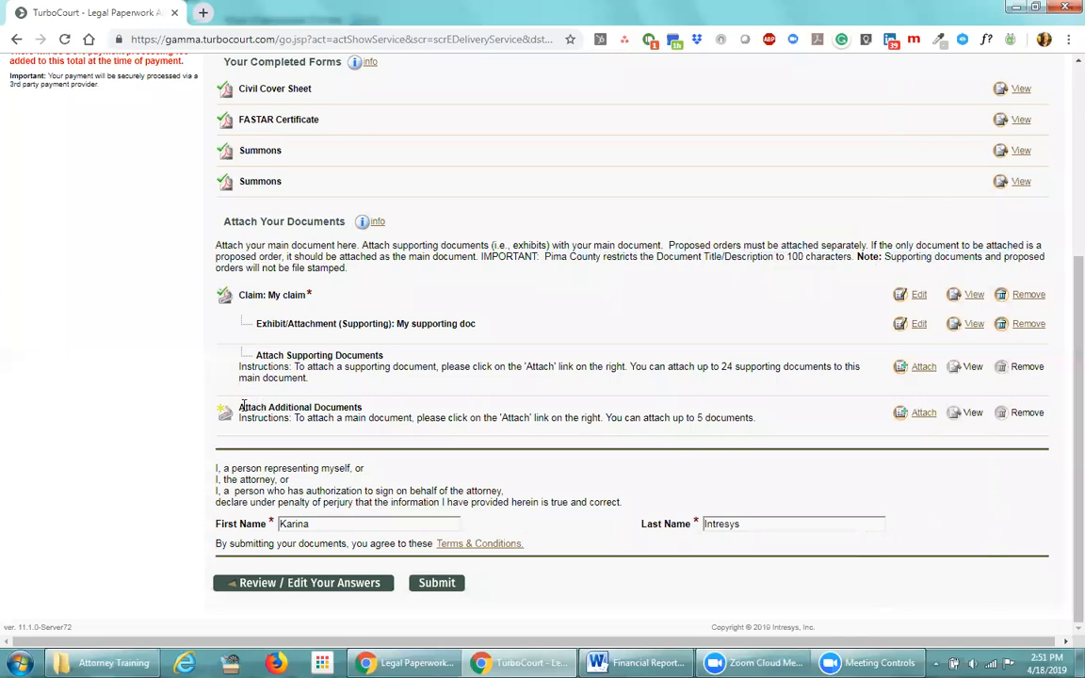
{"action": "left_click_drag", "start_coordinate": [240, 407], "coordinate": [363, 410]}
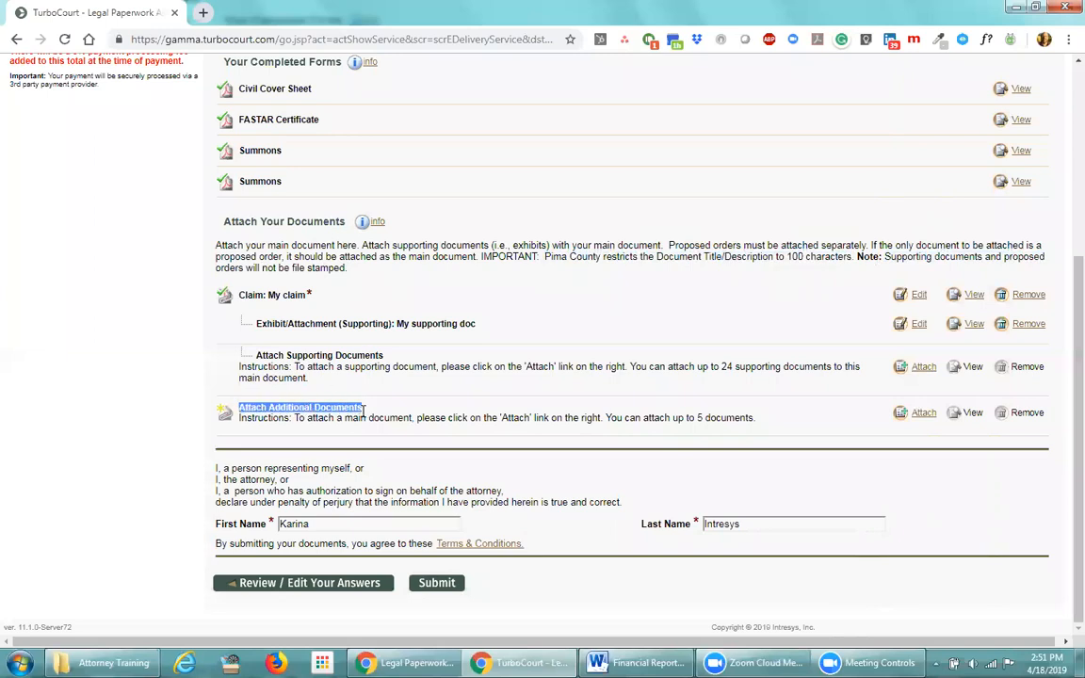
{"action": "left_click", "coordinate": [396, 404]}
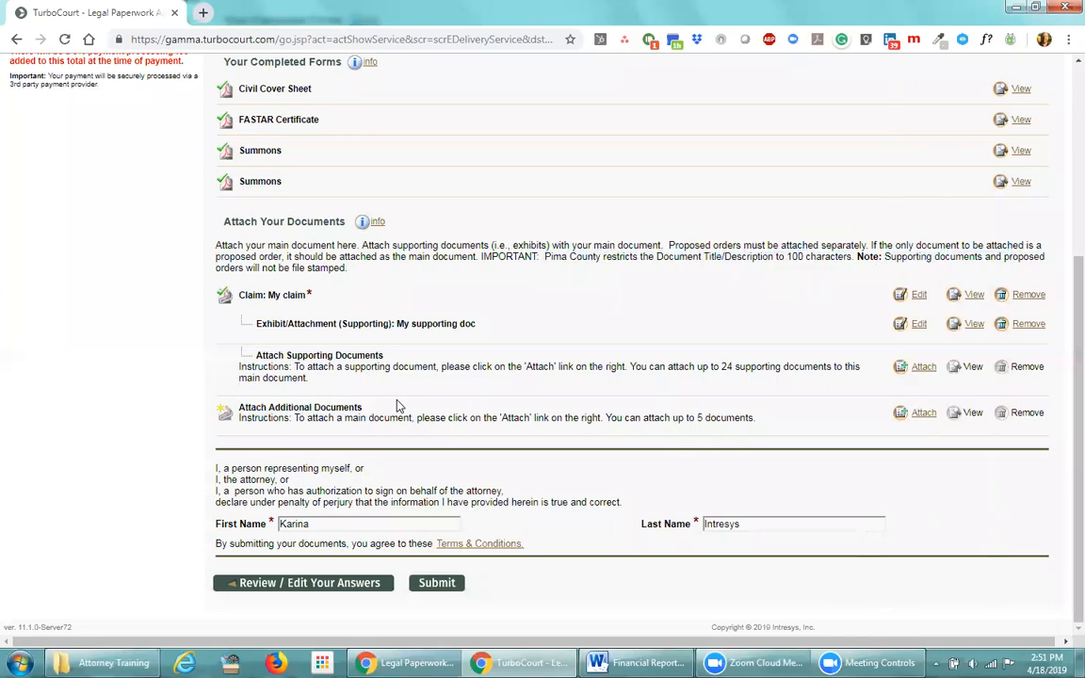
Check the five-document limit and the My claim entry, then attach an additional main document
{"action": "left_click_drag", "start_coordinate": [610, 418], "coordinate": [784, 425]}
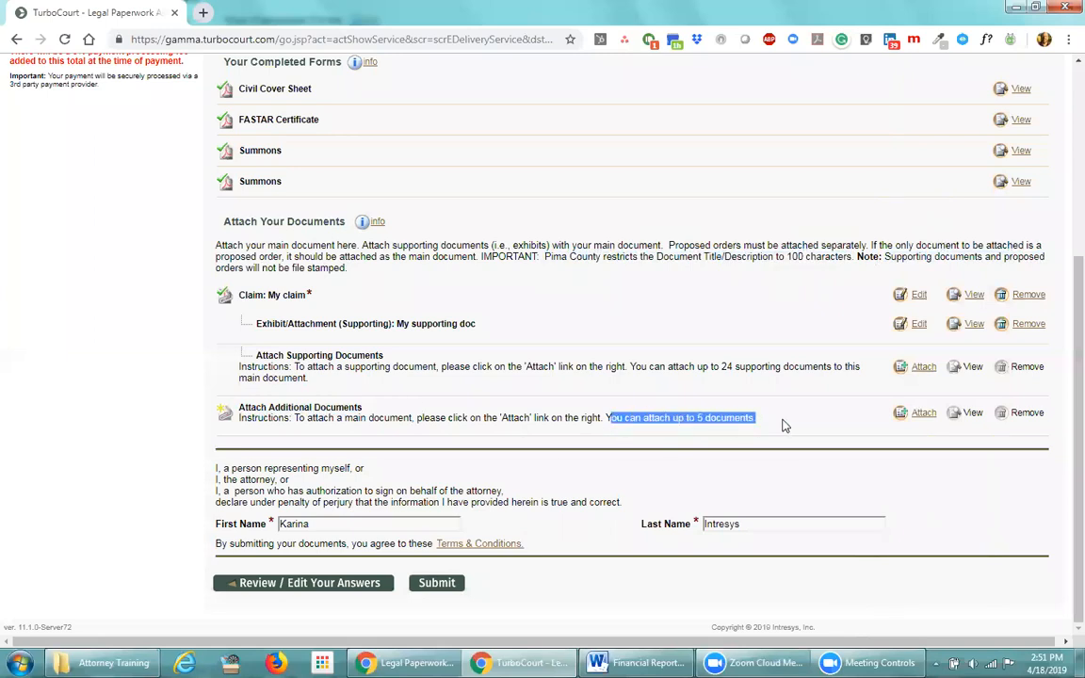
{"action": "left_click", "coordinate": [783, 425]}
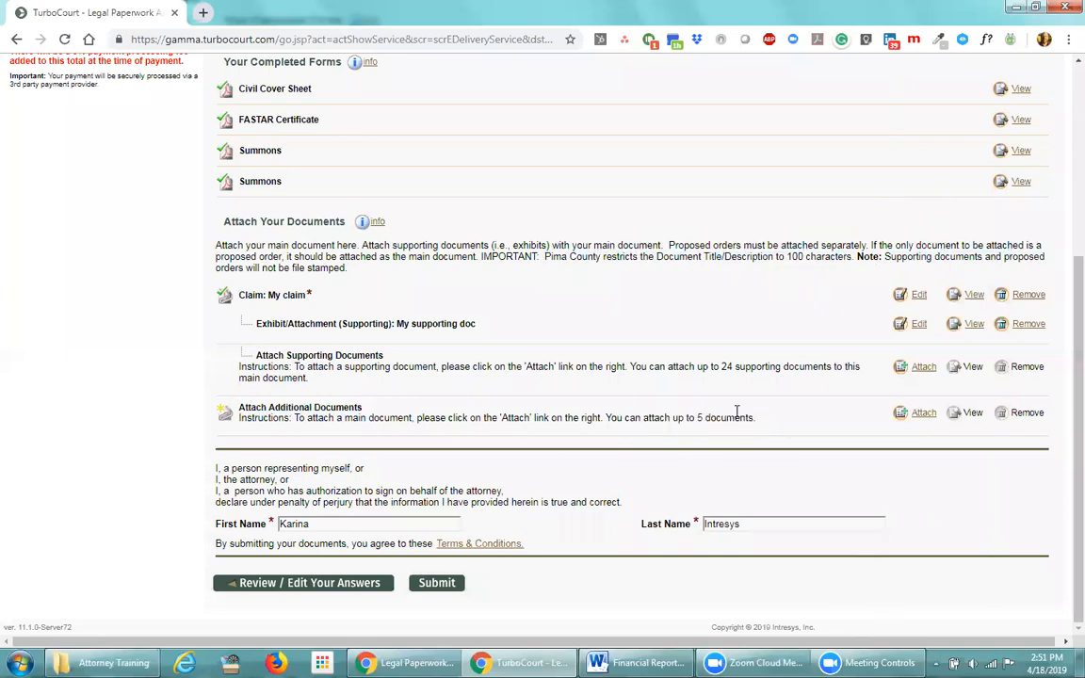
{"action": "left_click_drag", "start_coordinate": [312, 295], "coordinate": [250, 298]}
{"action": "left_click", "coordinate": [251, 298]}
{"action": "left_click_drag", "start_coordinate": [754, 418], "coordinate": [684, 418]}
{"action": "left_click", "coordinate": [781, 423]}
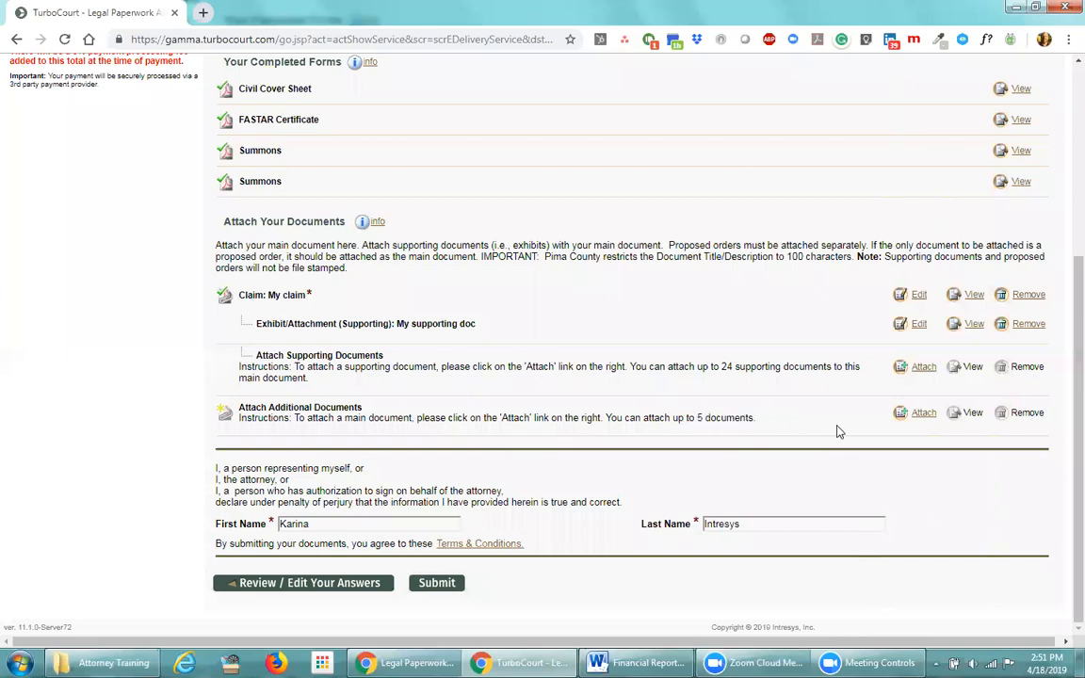
{"action": "left_click", "coordinate": [922, 416]}
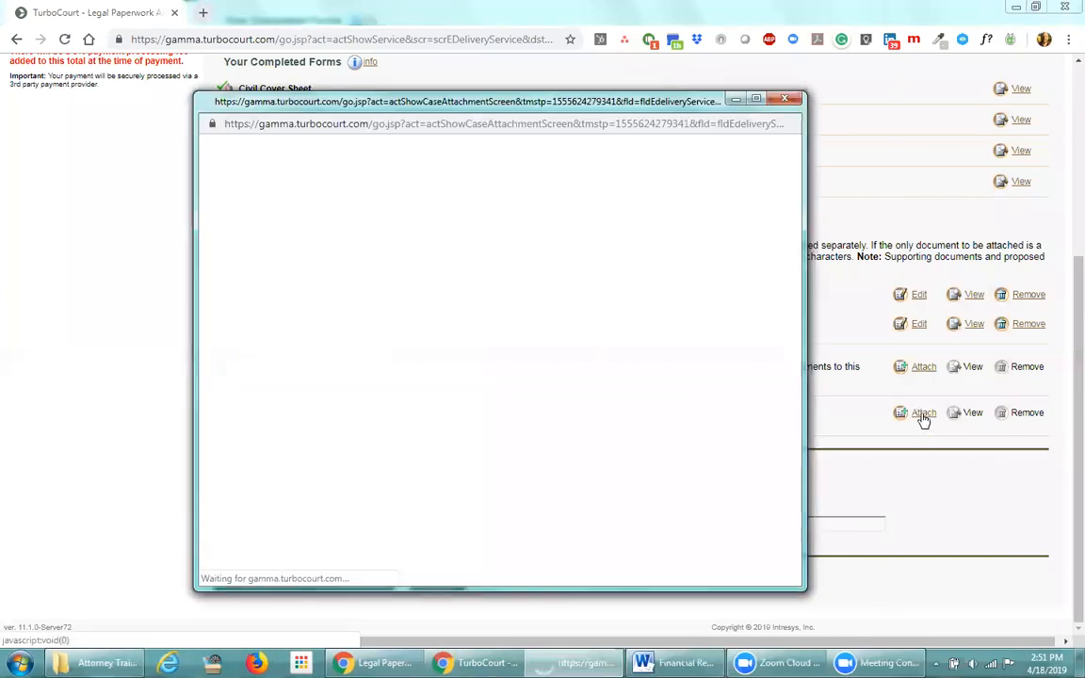
Pick Proposed Order as the document type, then close the Attach Main Document window unused
{"action": "left_click", "coordinate": [471, 275]}
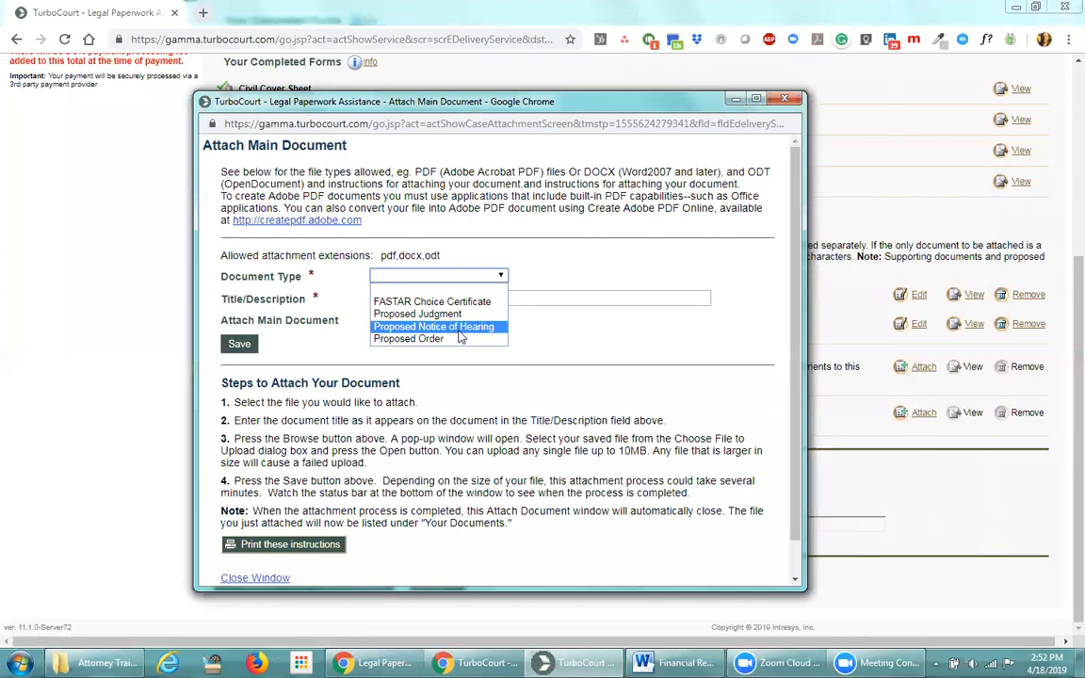
{"action": "left_click", "coordinate": [449, 338]}
{"action": "left_click", "coordinate": [422, 321]}
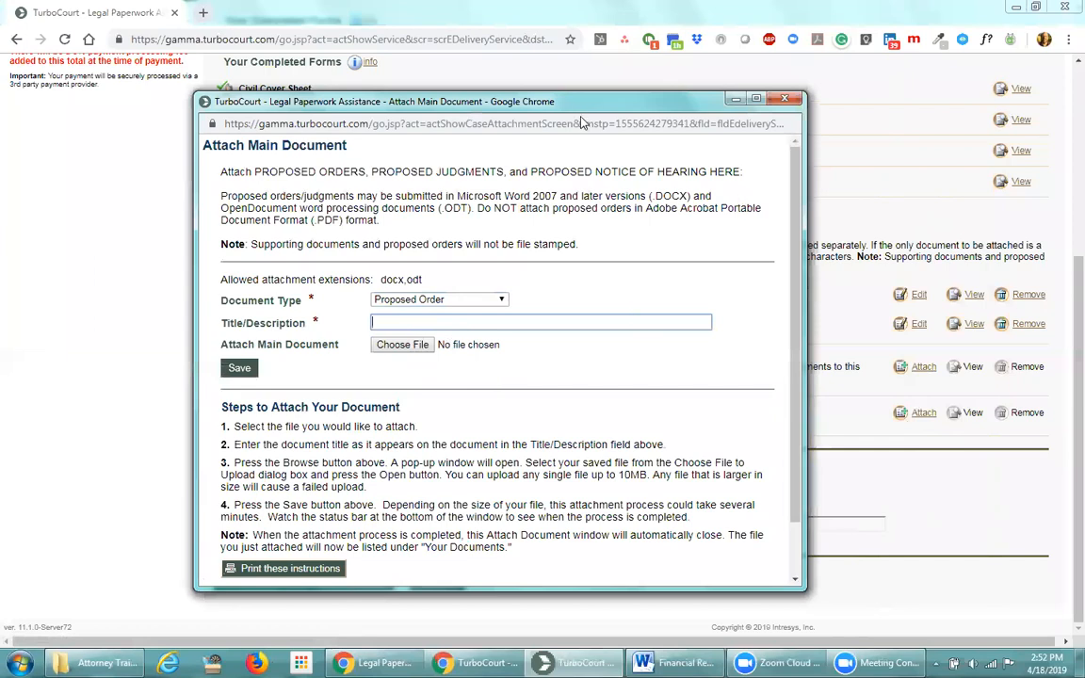
{"action": "left_click_drag", "start_coordinate": [580, 105], "coordinate": [584, 138]}
{"action": "left_click", "coordinate": [791, 138]}
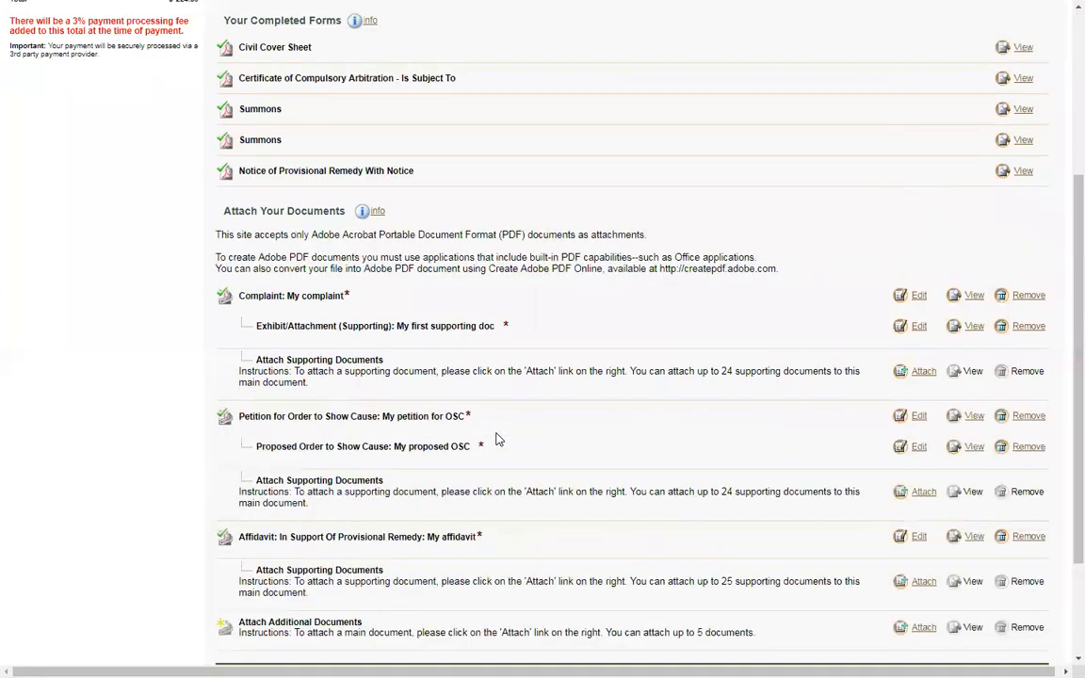
Reopen the Attach Main Document window and view the document types for the Notice category
{"action": "scroll", "coordinate": [497, 439], "scroll_direction": "down", "scroll_amount": 2}
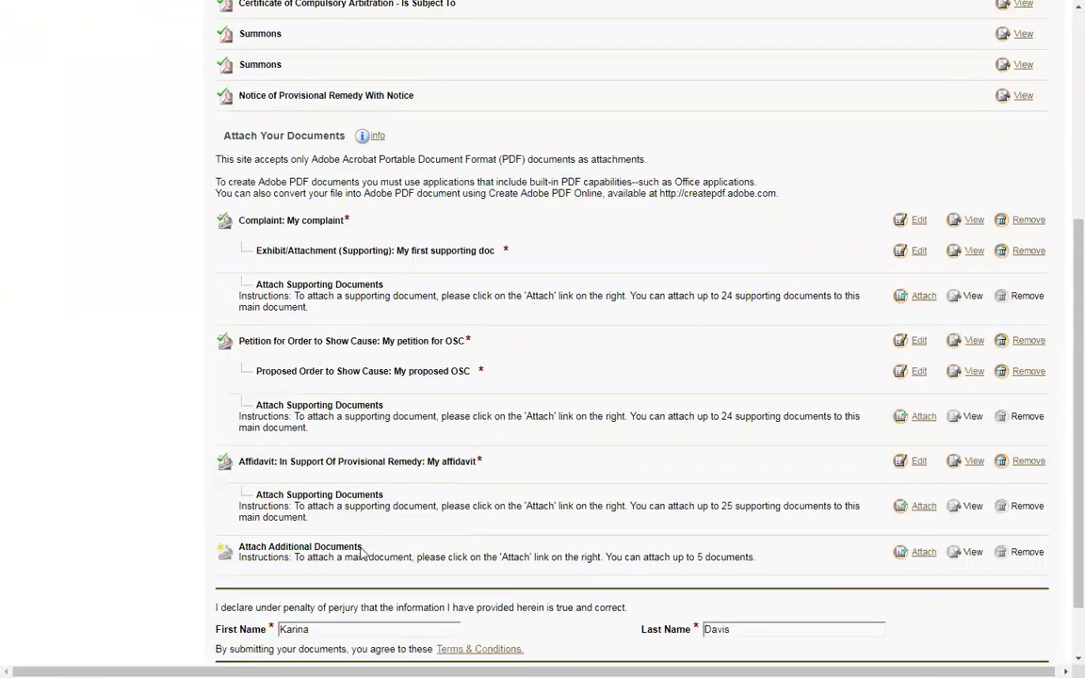
{"action": "left_click_drag", "start_coordinate": [363, 546], "coordinate": [268, 545]}
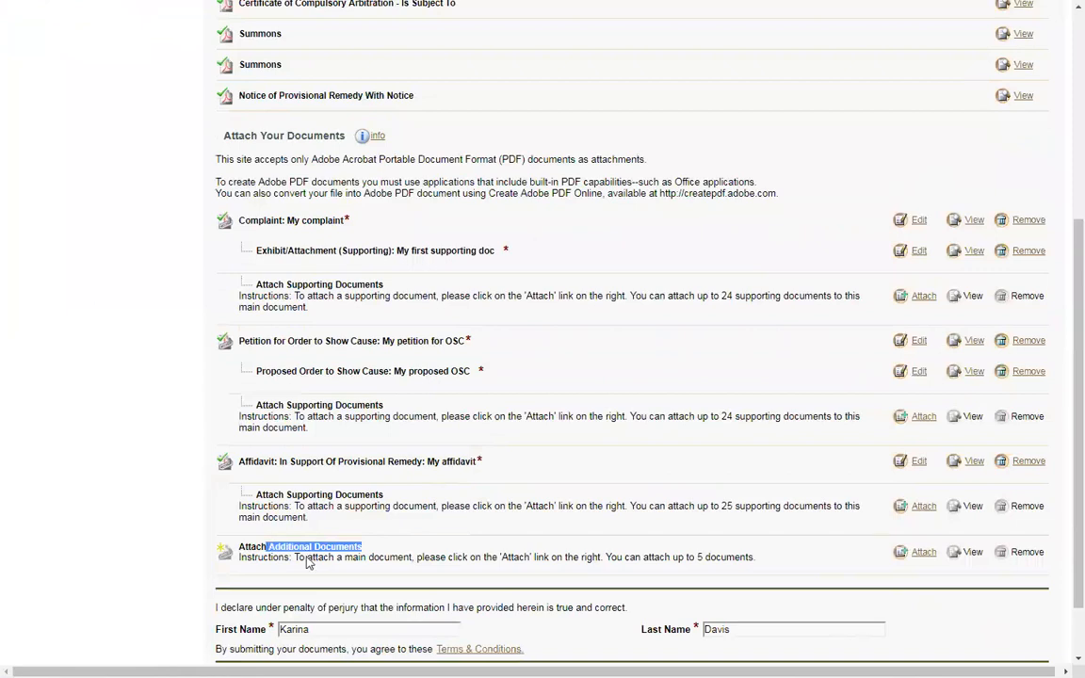
{"action": "left_click_drag", "start_coordinate": [756, 555], "coordinate": [641, 556]}
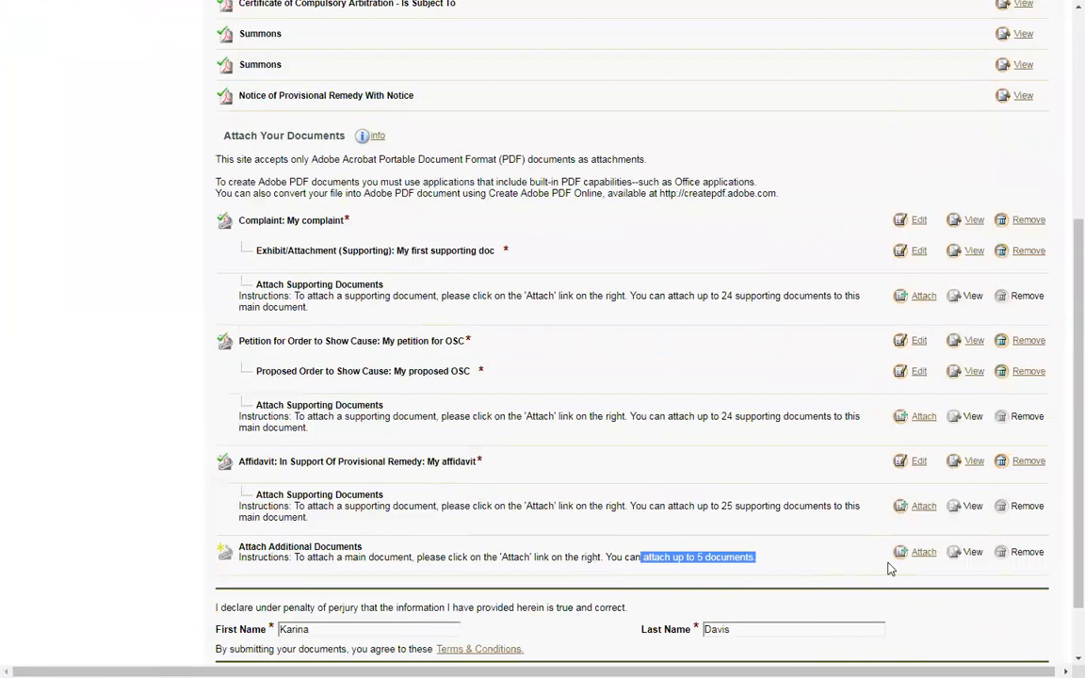
{"action": "left_click", "coordinate": [921, 556]}
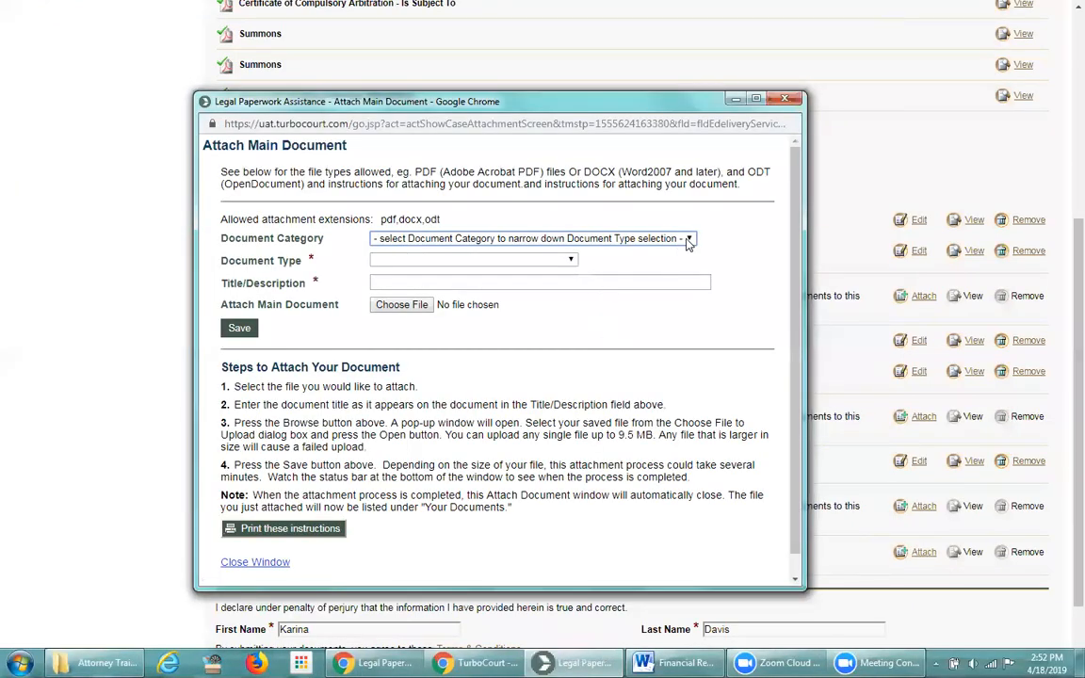
{"action": "left_click", "coordinate": [688, 239]}
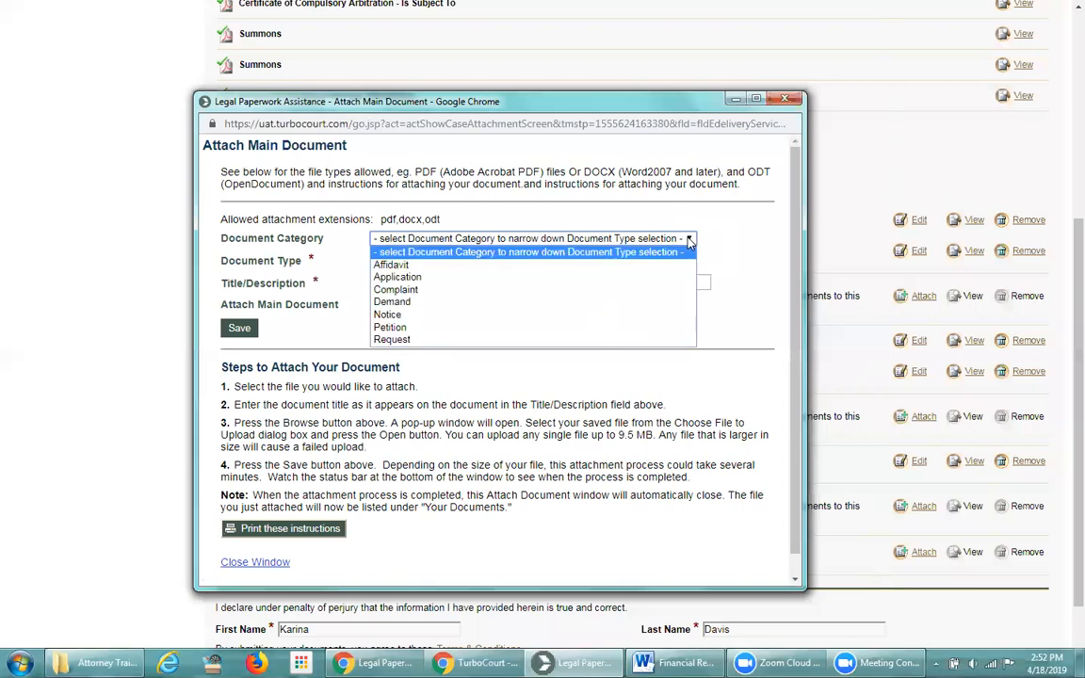
{"action": "left_click", "coordinate": [432, 314]}
{"action": "left_click", "coordinate": [443, 260]}
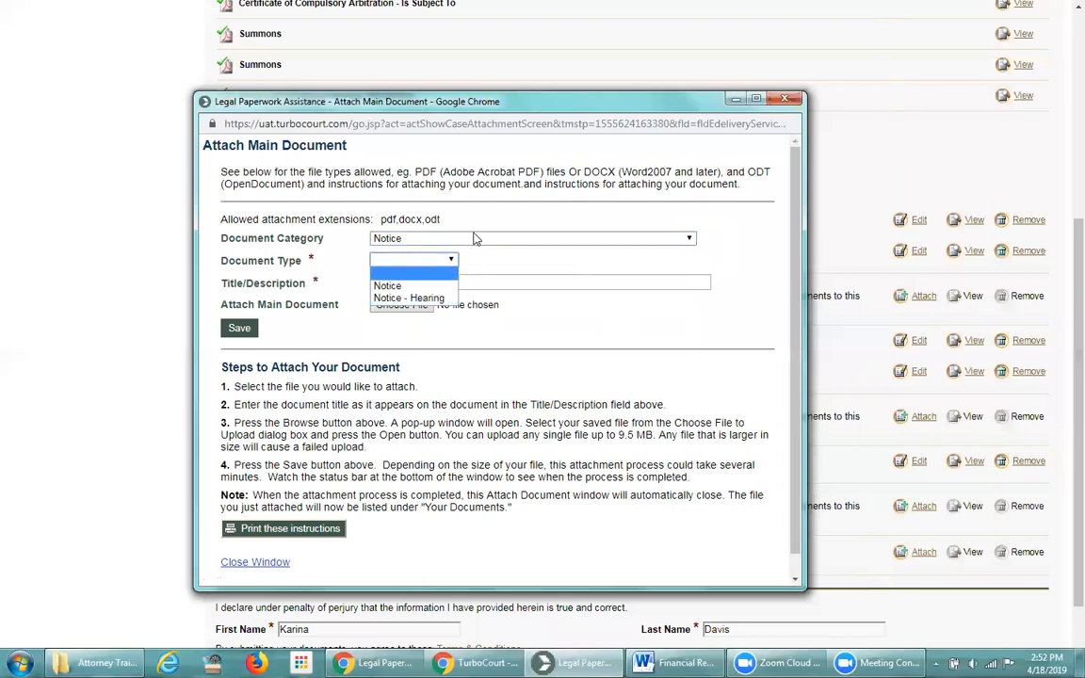
Compare the Petition and Affidavit document types, then close the window without attaching
{"action": "left_click", "coordinate": [476, 239]}
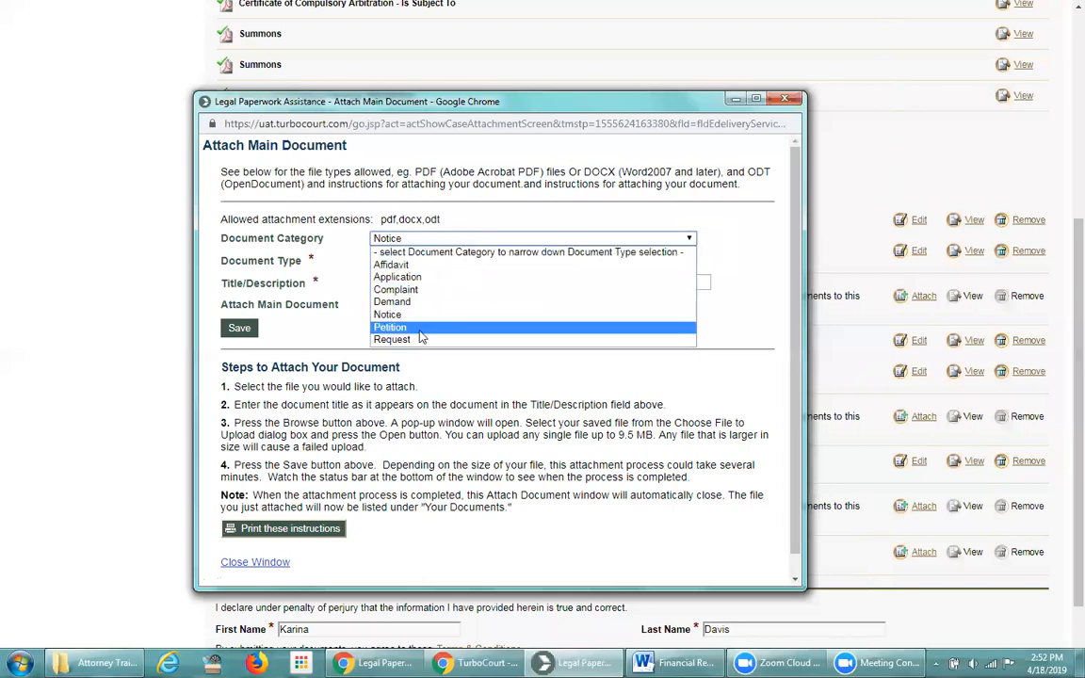
{"action": "left_click", "coordinate": [424, 327]}
{"action": "left_click", "coordinate": [520, 263]}
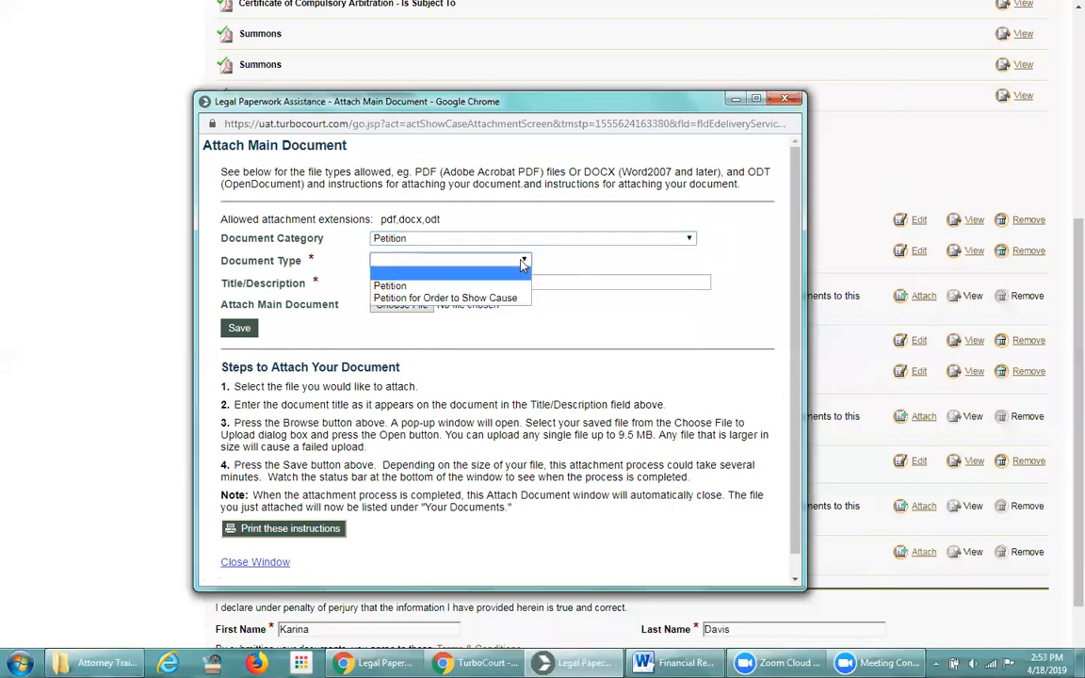
{"action": "left_click", "coordinate": [523, 264]}
{"action": "left_click", "coordinate": [527, 240]}
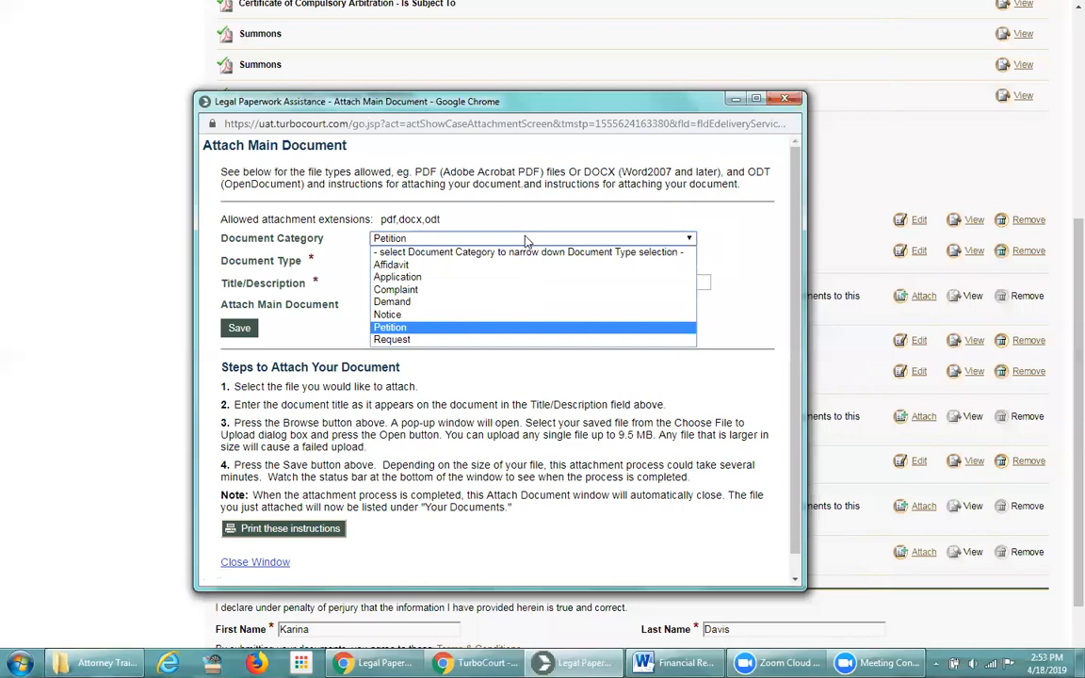
{"action": "left_click", "coordinate": [499, 266]}
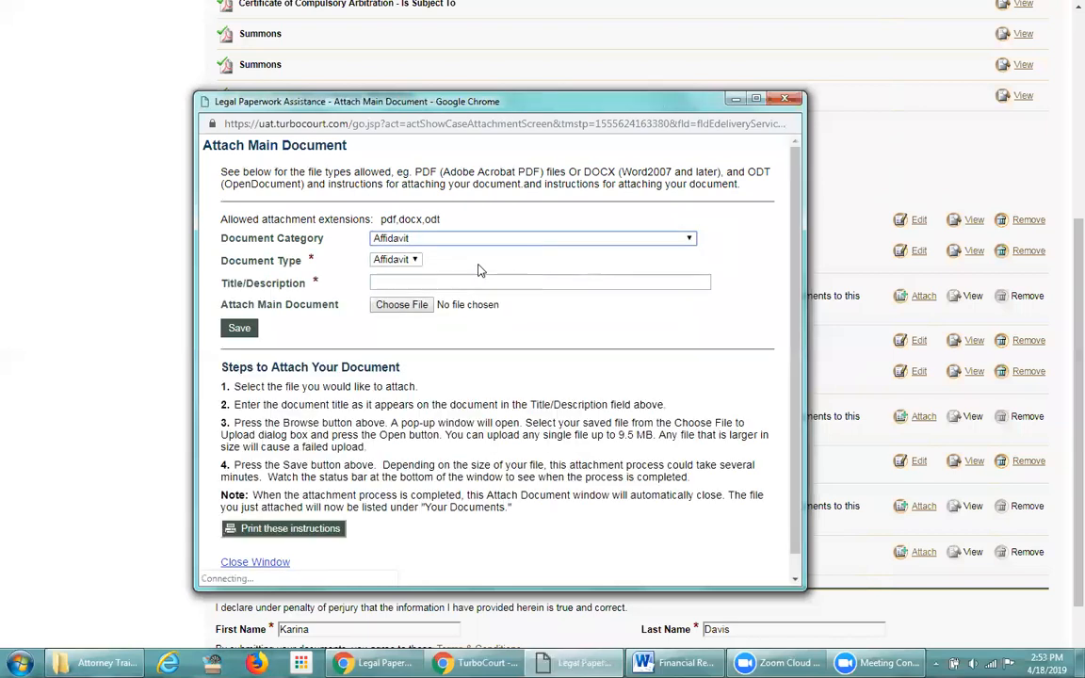
{"action": "left_click", "coordinate": [395, 258]}
{"action": "left_click", "coordinate": [389, 272]}
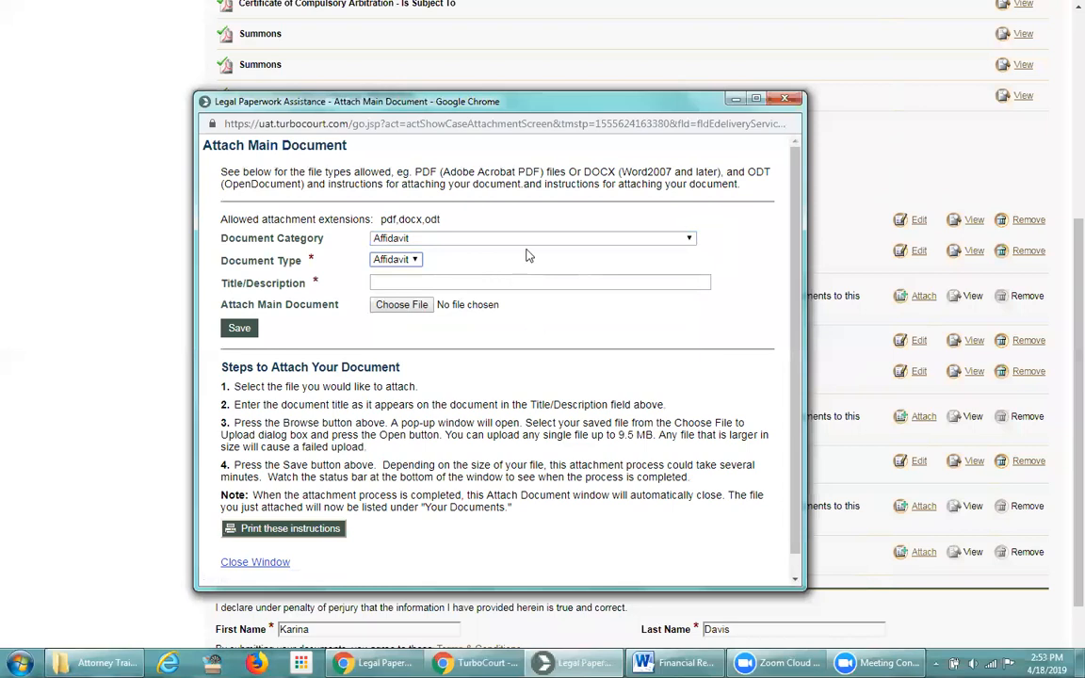
{"action": "left_click_drag", "start_coordinate": [509, 104], "coordinate": [516, 130]}
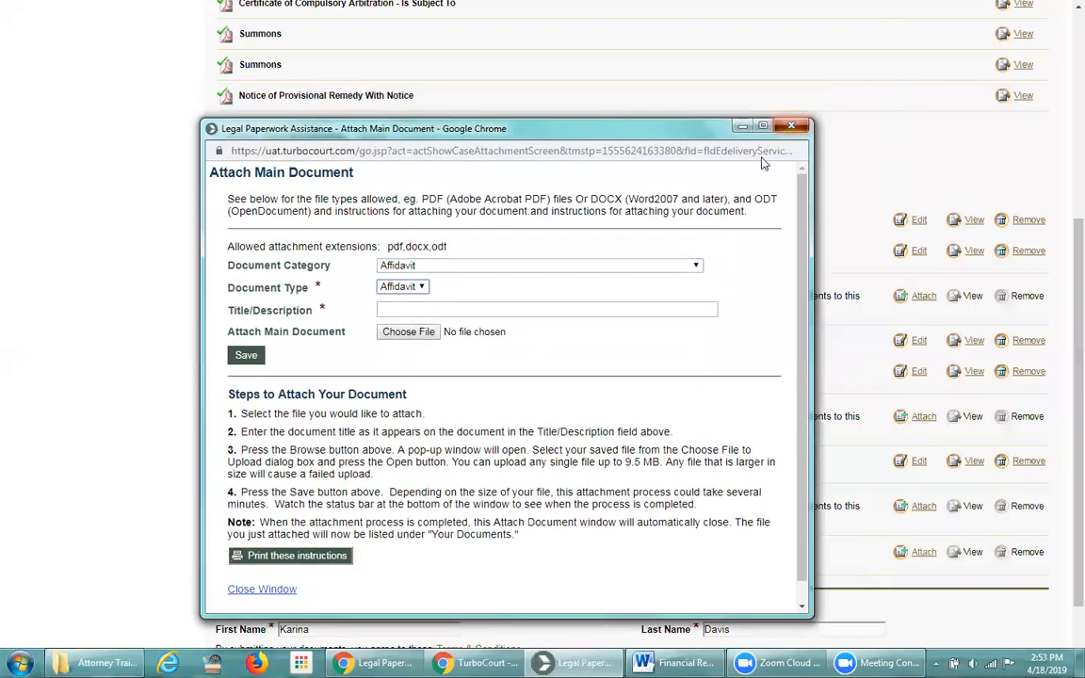
{"action": "left_click", "coordinate": [791, 126]}
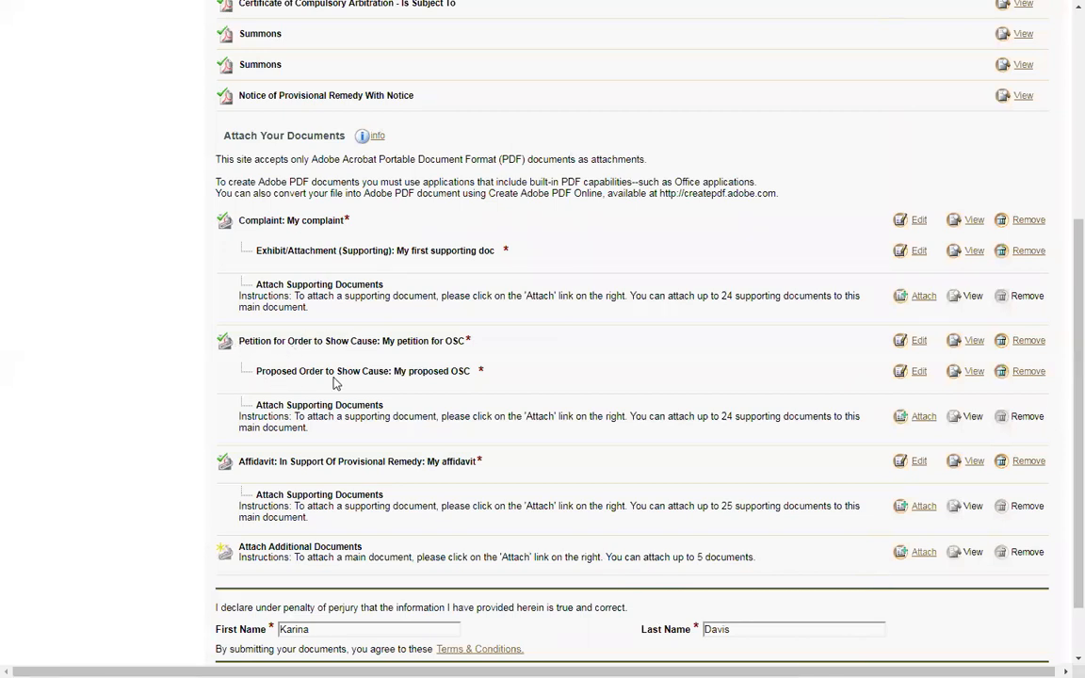
{"action": "double_click", "coordinate": [467, 340]}
{"action": "double_click", "coordinate": [480, 371]}
{"action": "left_click", "coordinate": [480, 372]}
{"action": "left_click_drag", "start_coordinate": [257, 373], "coordinate": [321, 392]}
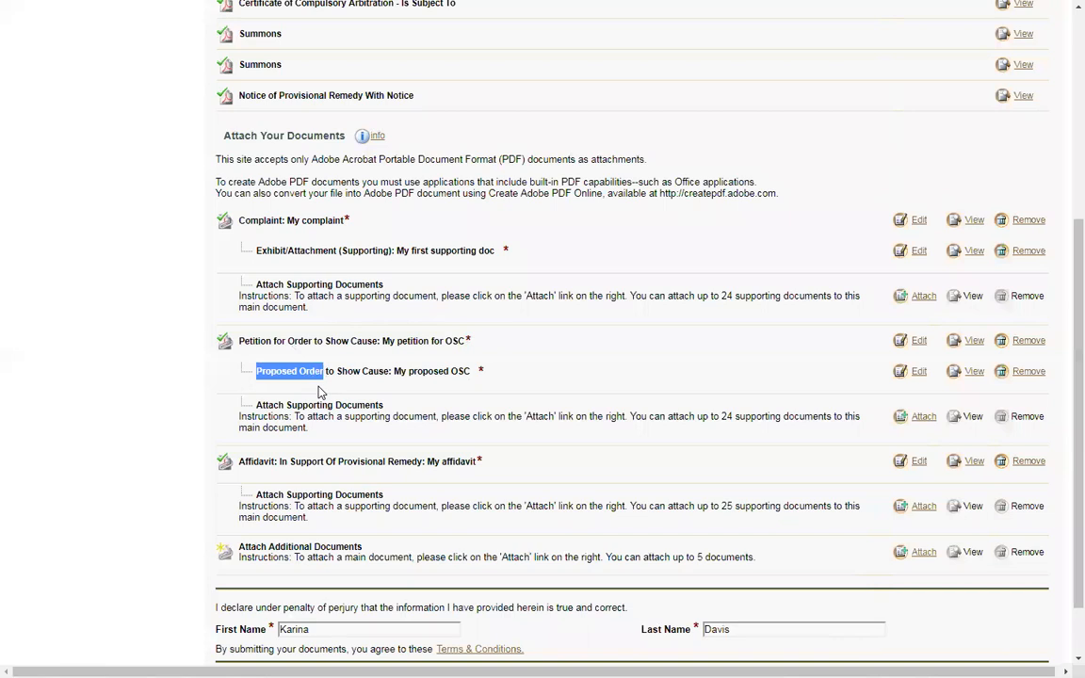
{"action": "left_click", "coordinate": [918, 372]}
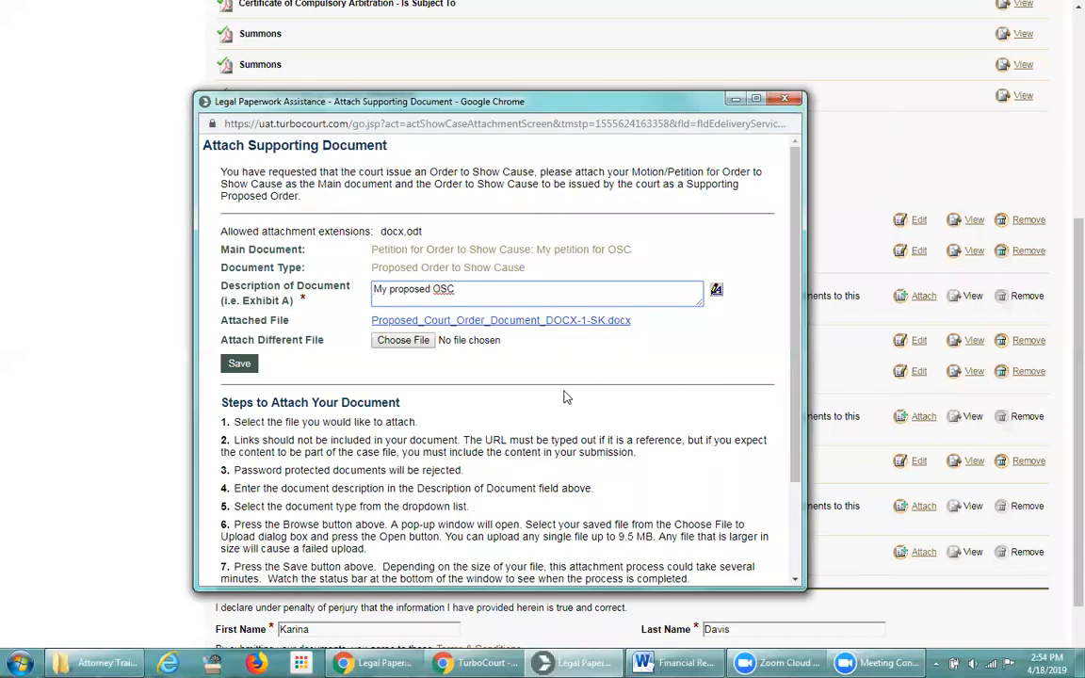
{"action": "left_click_drag", "start_coordinate": [423, 232], "coordinate": [377, 239]}
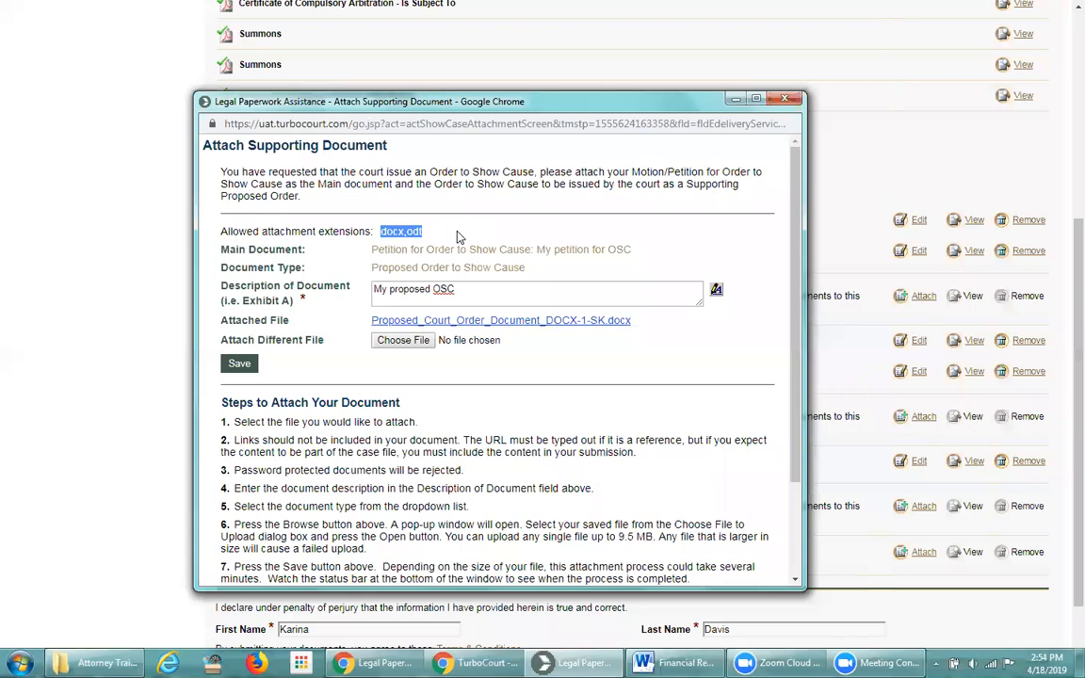
{"action": "left_click", "coordinate": [459, 237]}
{"action": "left_click_drag", "start_coordinate": [499, 104], "coordinate": [502, 112]}
{"action": "left_click_drag", "start_coordinate": [557, 139], "coordinate": [562, 139]}
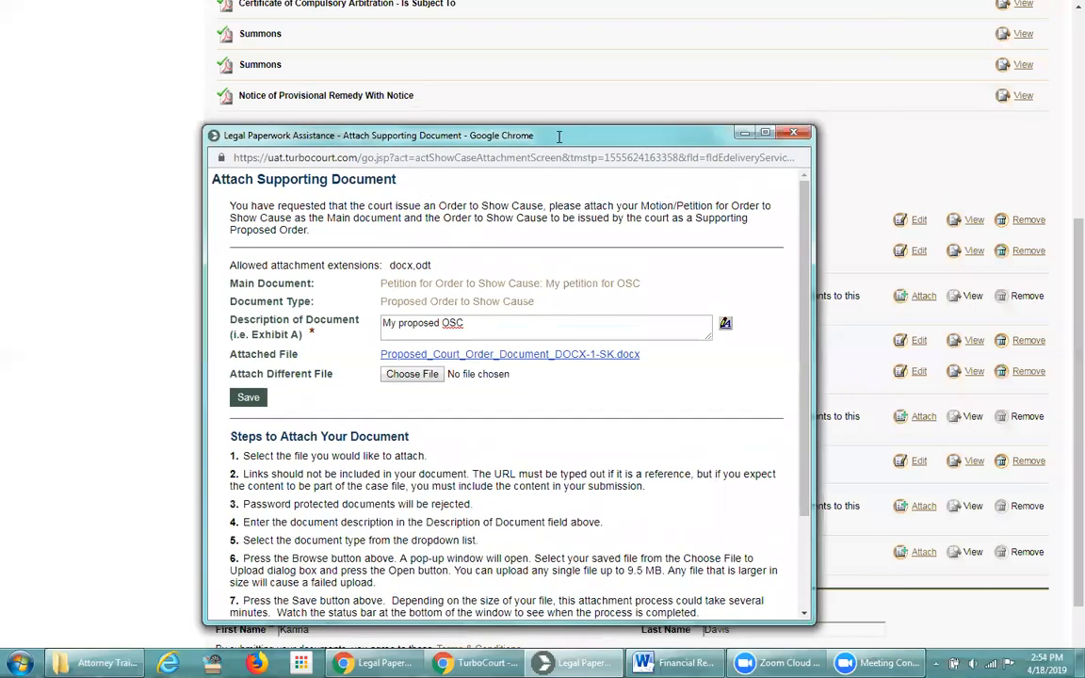
{"action": "left_click", "coordinate": [795, 137]}
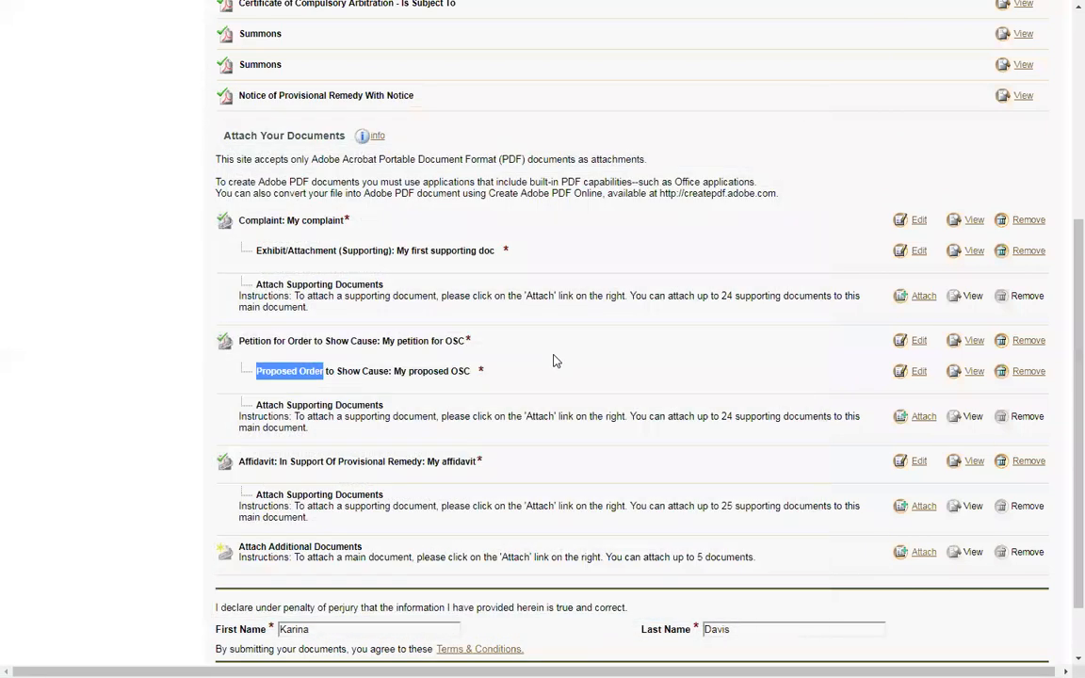
Review the affidavit entry on the Yavapai review page, then go to the filing's Notifications settings
{"action": "left_click", "coordinate": [516, 374]}
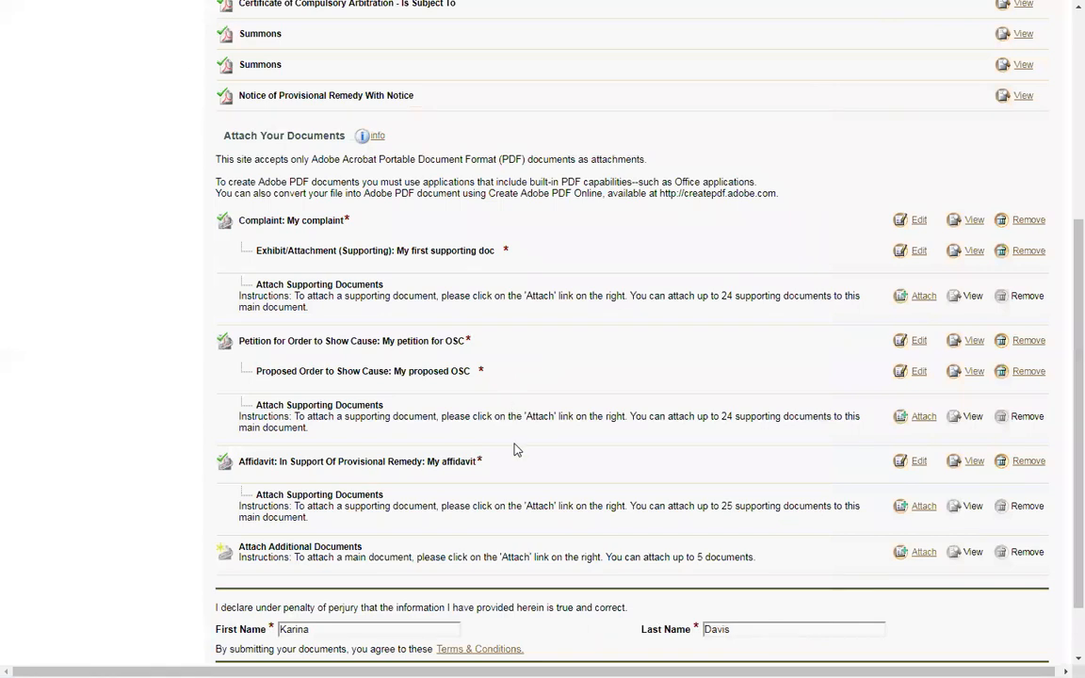
{"action": "scroll", "coordinate": [516, 448], "scroll_direction": "down", "scroll_amount": 2}
{"action": "left_click_drag", "start_coordinate": [337, 386], "coordinate": [411, 386]}
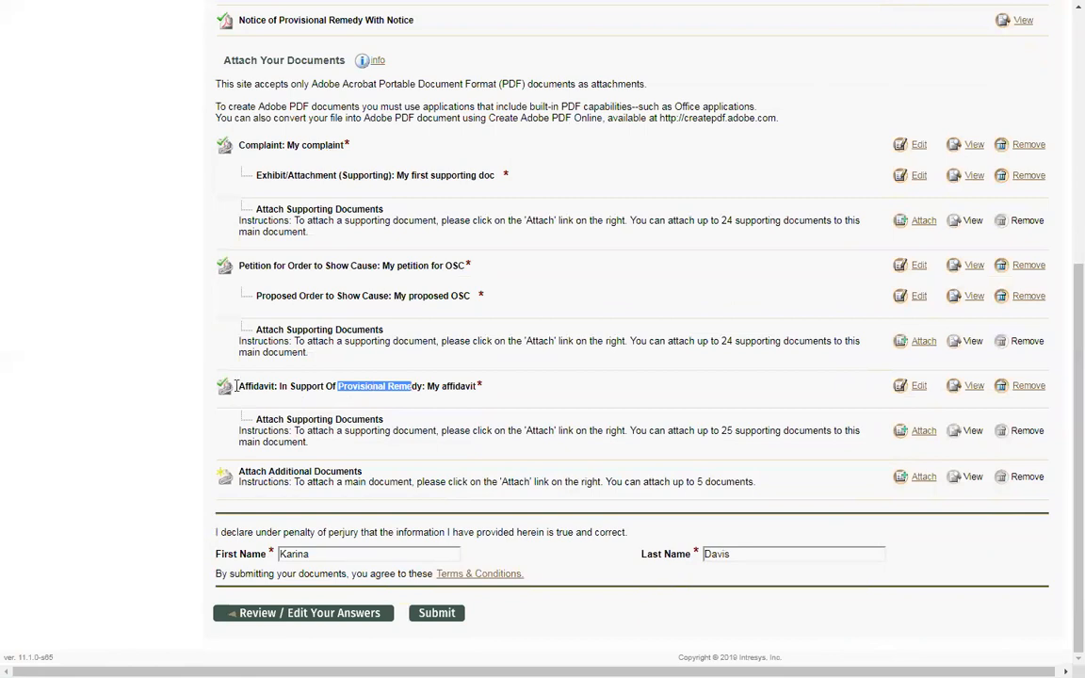
{"action": "left_click", "coordinate": [480, 384]}
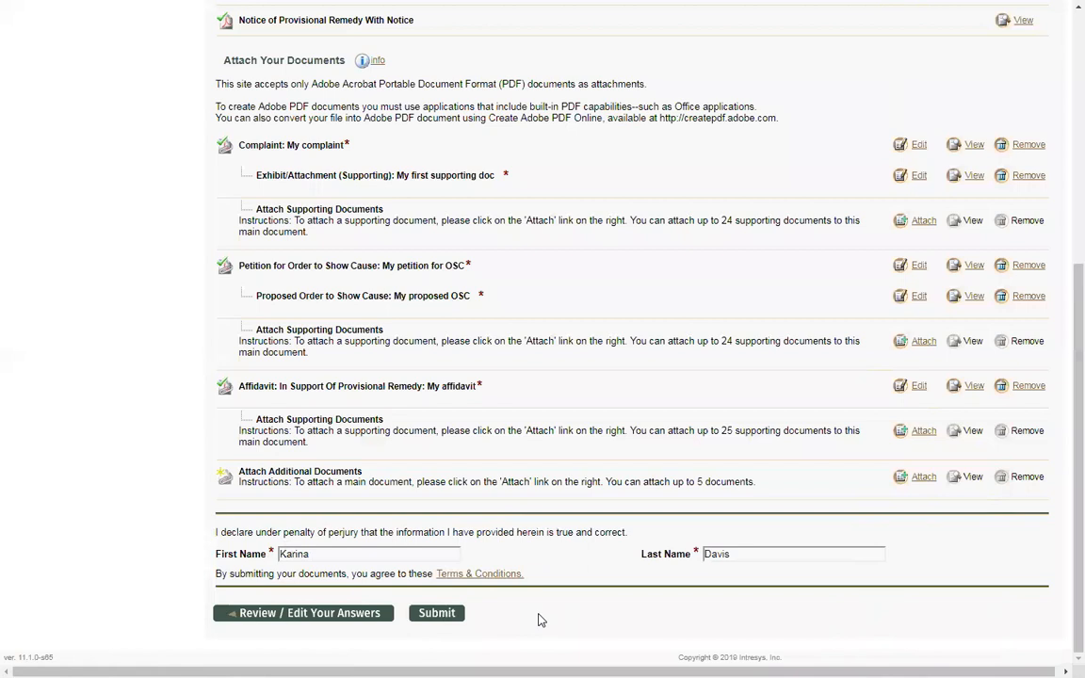
{"action": "scroll", "coordinate": [540, 619], "scroll_direction": "up", "scroll_amount": 5}
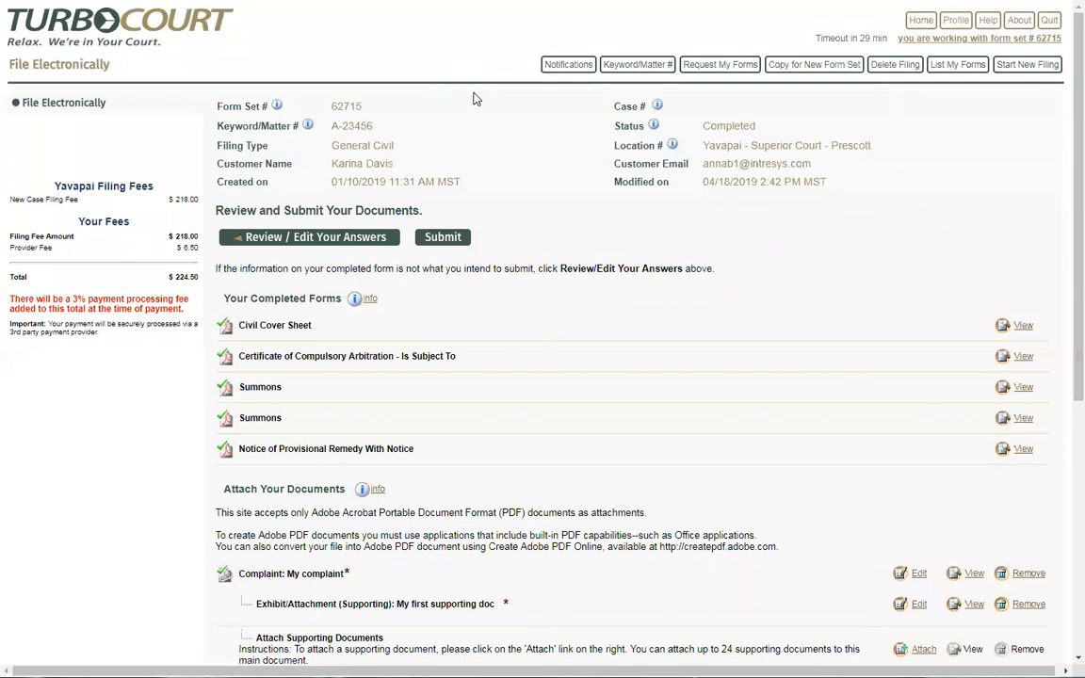
{"action": "left_click", "coordinate": [569, 68]}
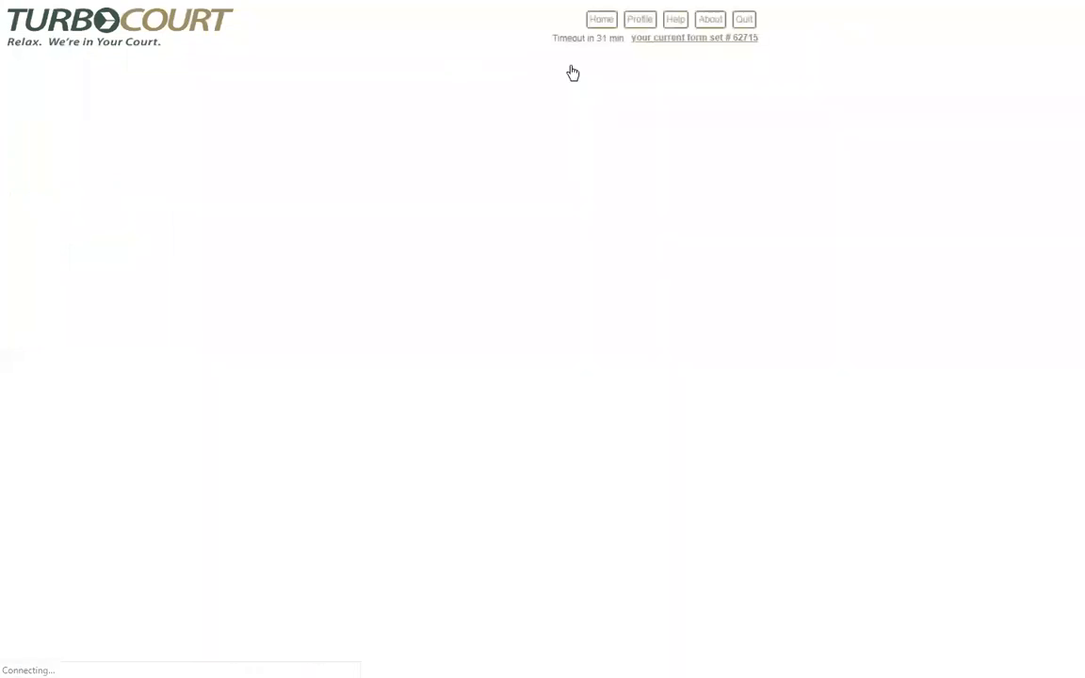
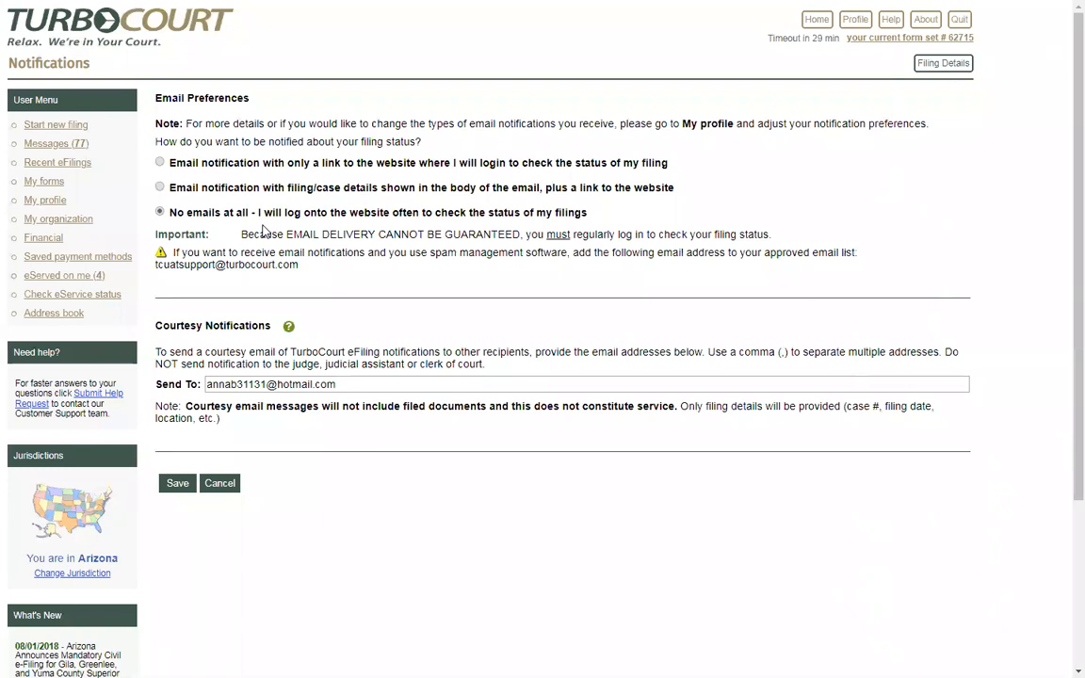
Choose 'Email notification with filing/case details', empty the courtesy Send To address, and save the preferences
{"action": "left_click", "coordinate": [160, 187]}
{"action": "left_click_drag", "start_coordinate": [337, 384], "coordinate": [202, 388]}
{"action": "key", "text": "ctrl+c"}
{"action": "key", "text": "BackSpace"}
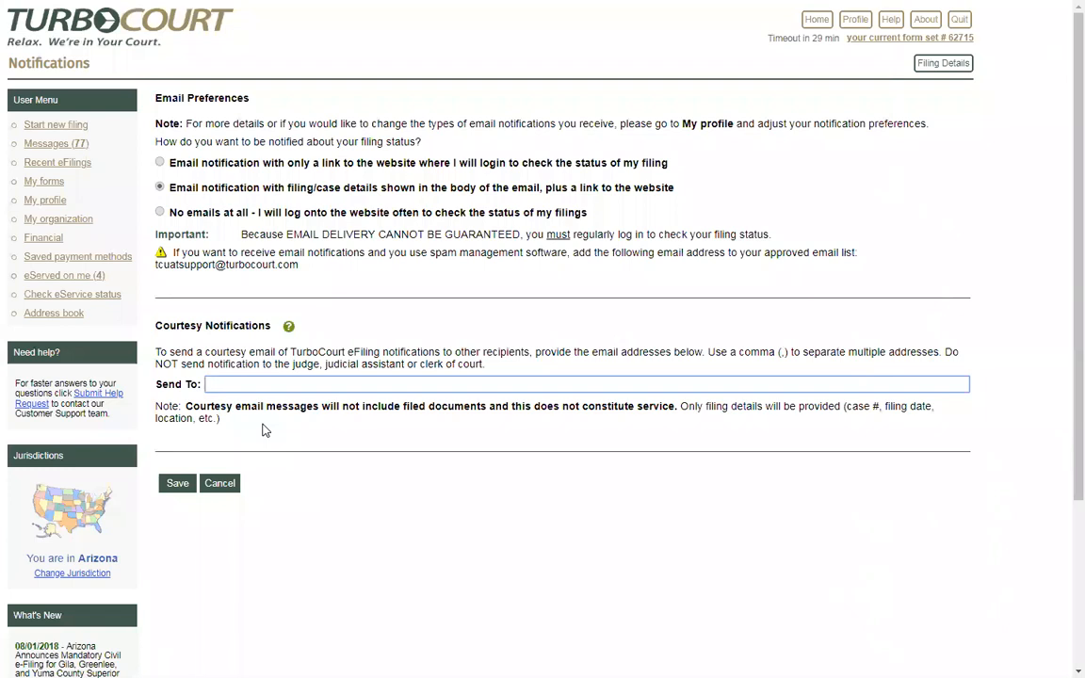
{"action": "key", "text": "ctrl+v"}
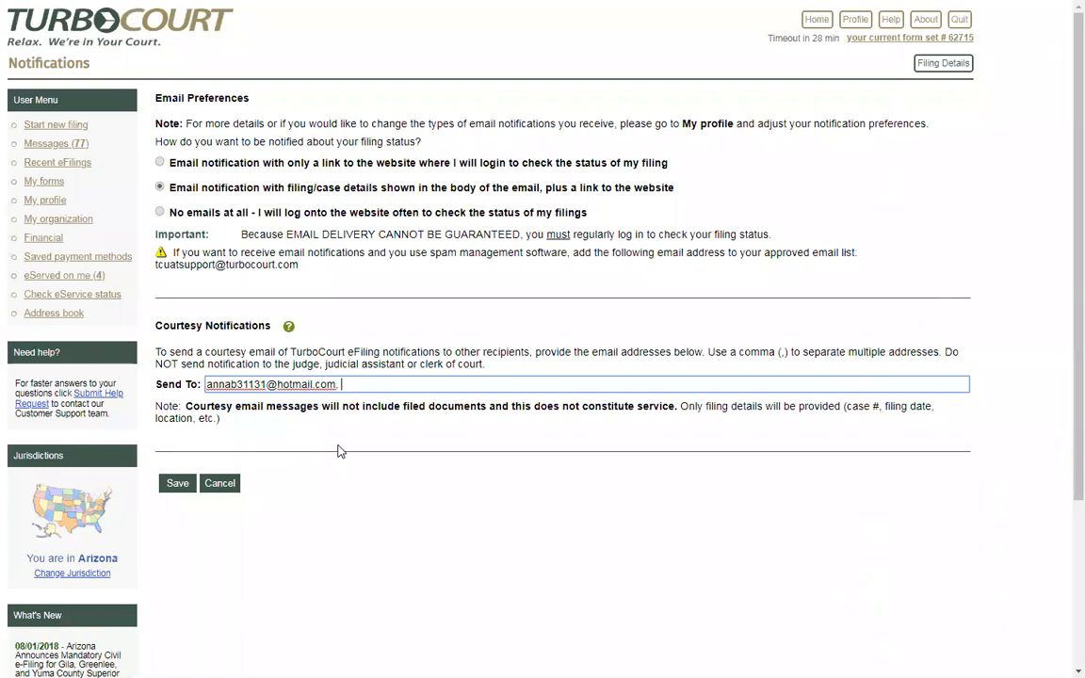
{"action": "key", "text": "BackSpace"}
{"action": "key", "text": "BackSpace"}
{"action": "left_click", "coordinate": [346, 431]}
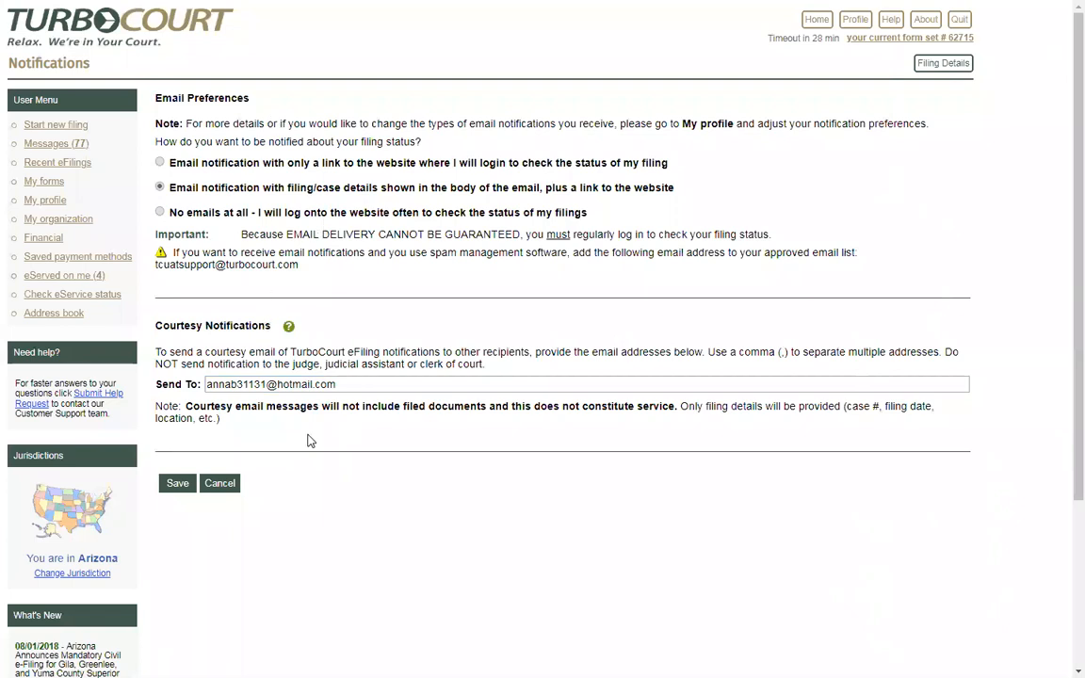
{"action": "left_click", "coordinate": [177, 485]}
{"action": "left_click_drag", "start_coordinate": [356, 382], "coordinate": [214, 384]}
{"action": "key", "text": "BackSpace"}
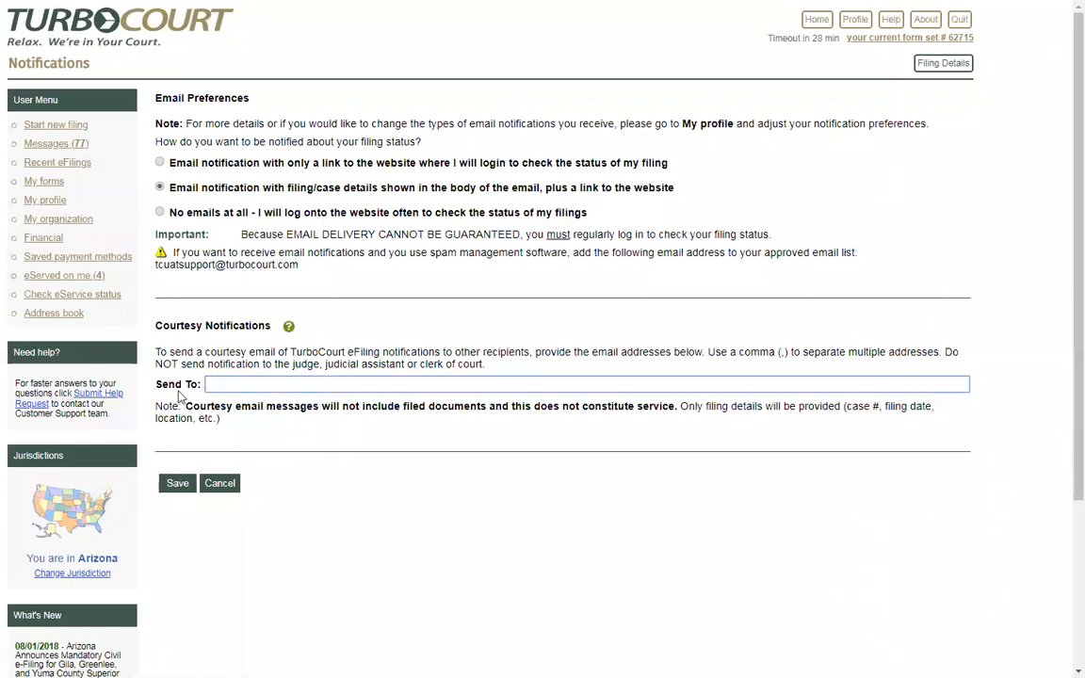
{"action": "left_click", "coordinate": [177, 483]}
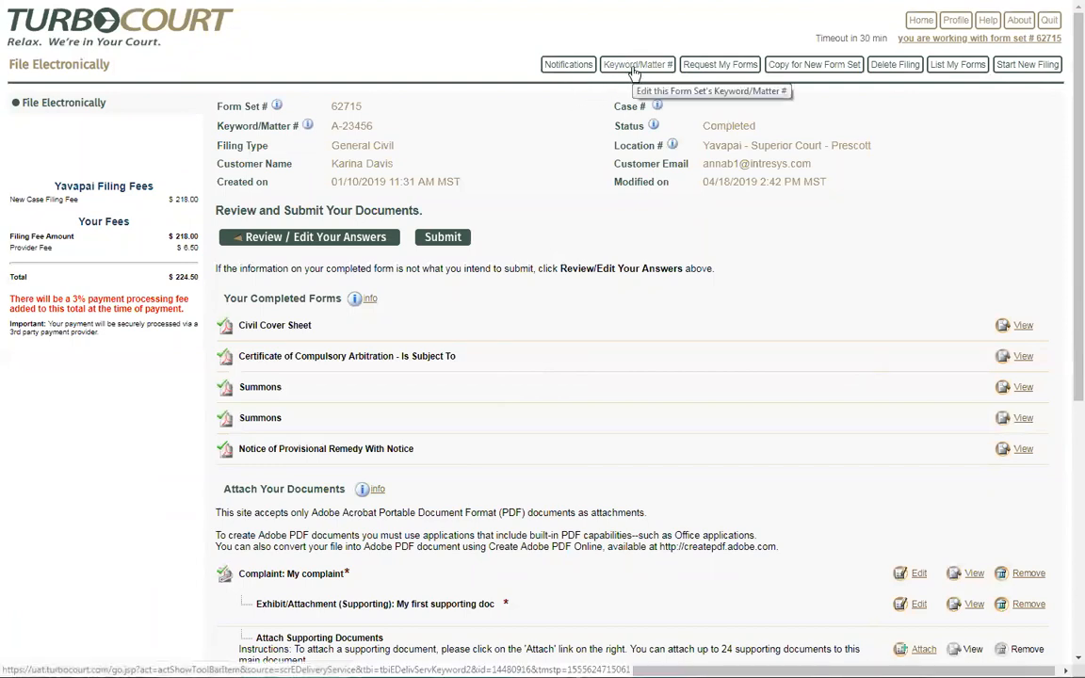
{"action": "left_click", "coordinate": [635, 66]}
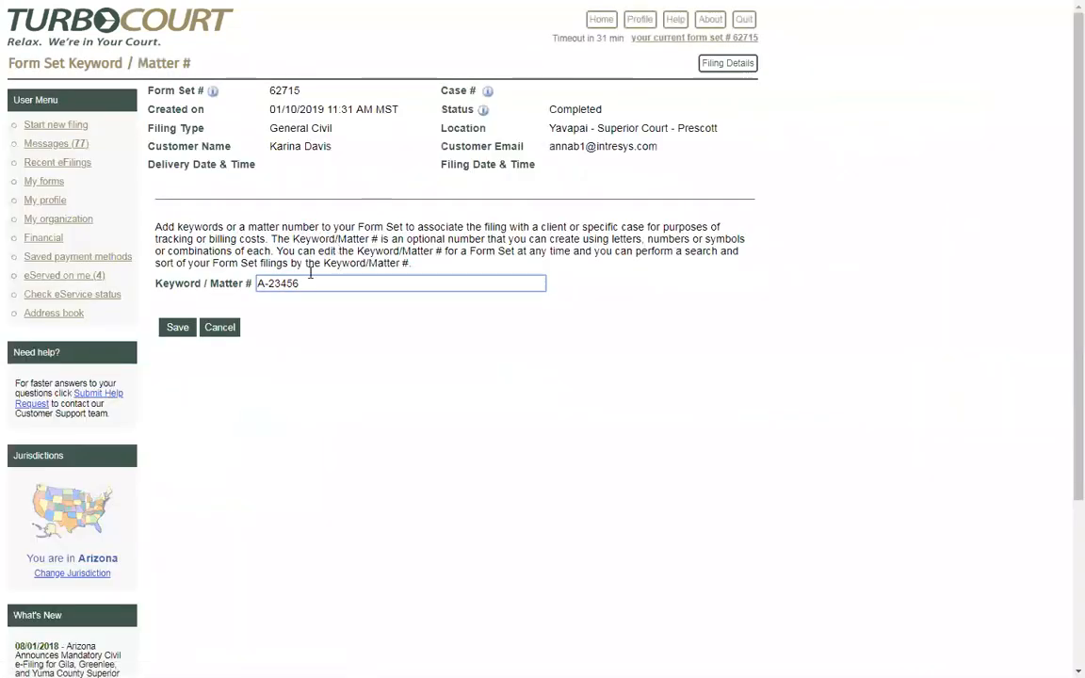
{"action": "left_click_drag", "start_coordinate": [305, 282], "coordinate": [252, 284]}
{"action": "key", "text": "BackSpace"}
{"action": "left_click", "coordinate": [324, 349]}
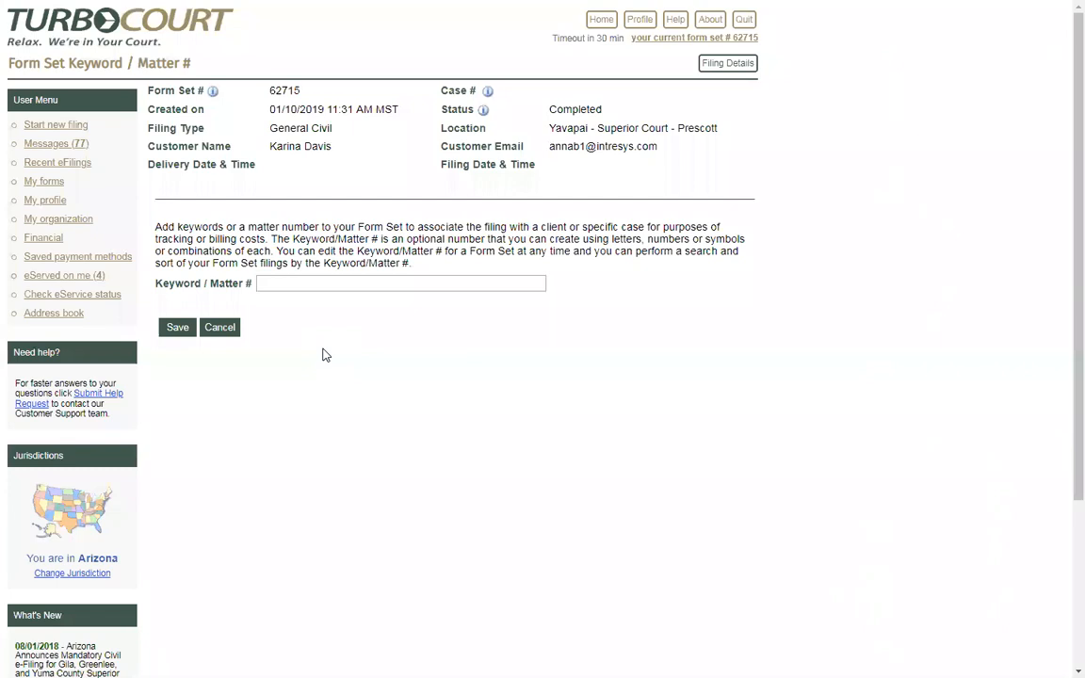
{"action": "left_click", "coordinate": [290, 283]}
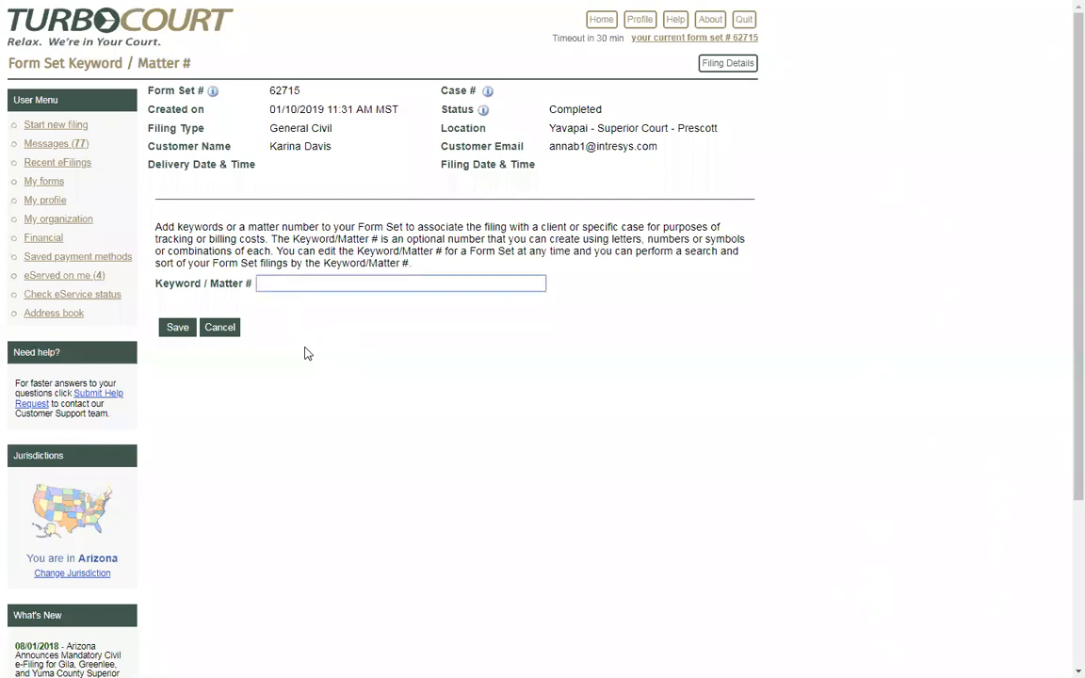
{"action": "type", "text": "first second$% 5678$%%"}
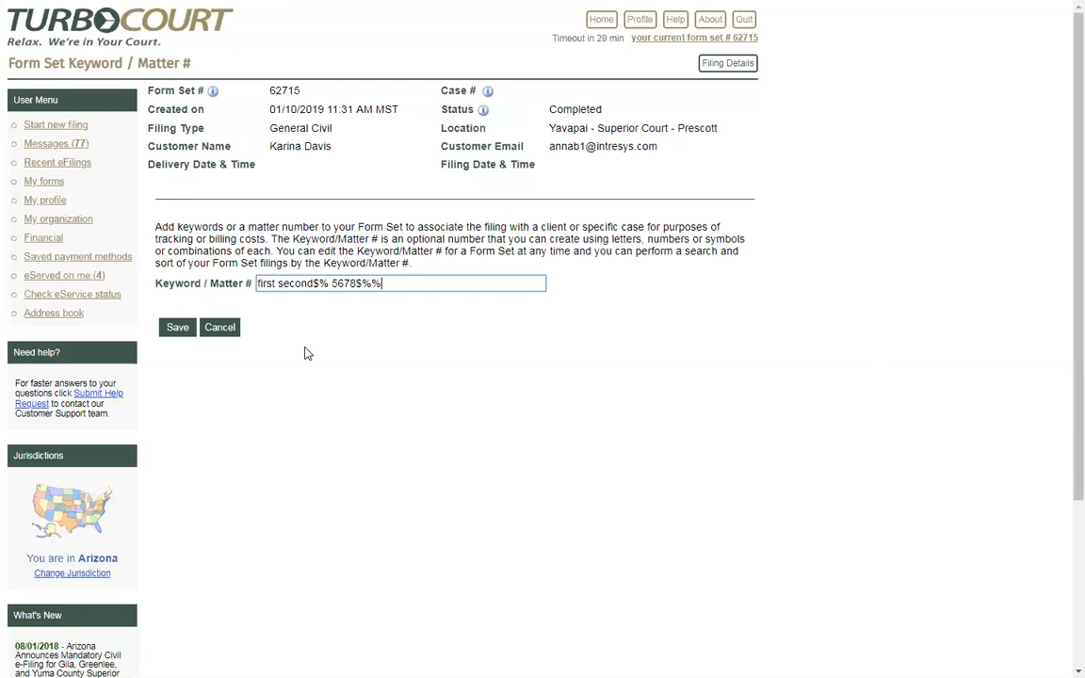
{"action": "key", "text": "ctrl+a"}
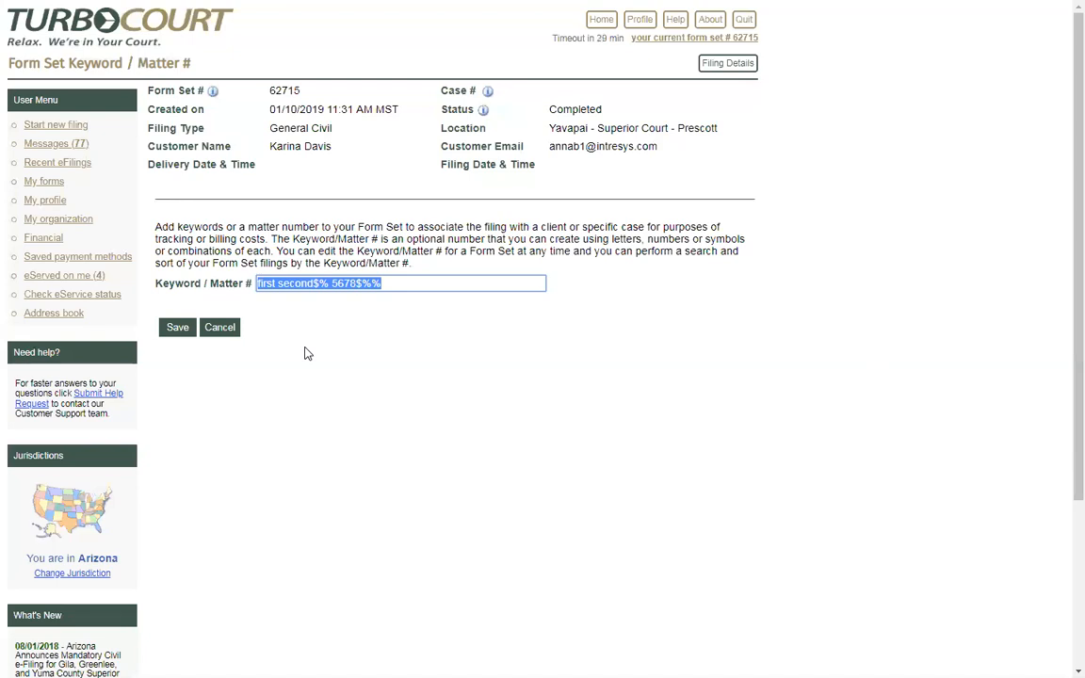
{"action": "type", "text": "A-"}
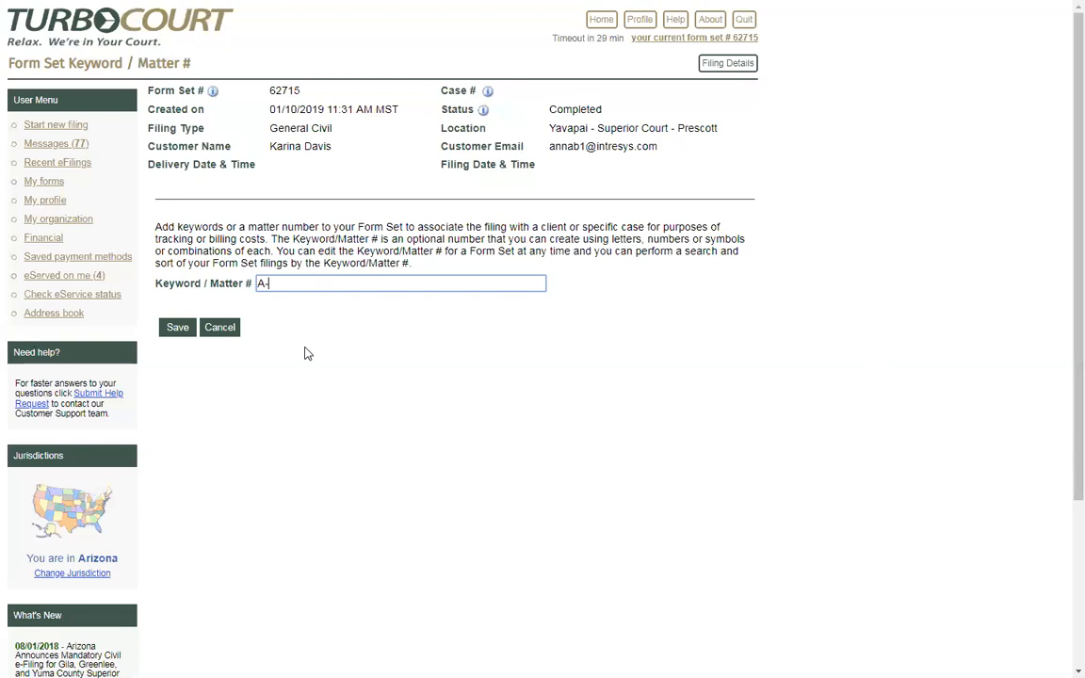
{"action": "type", "text": "23456"}
{"action": "left_click", "coordinate": [179, 328]}
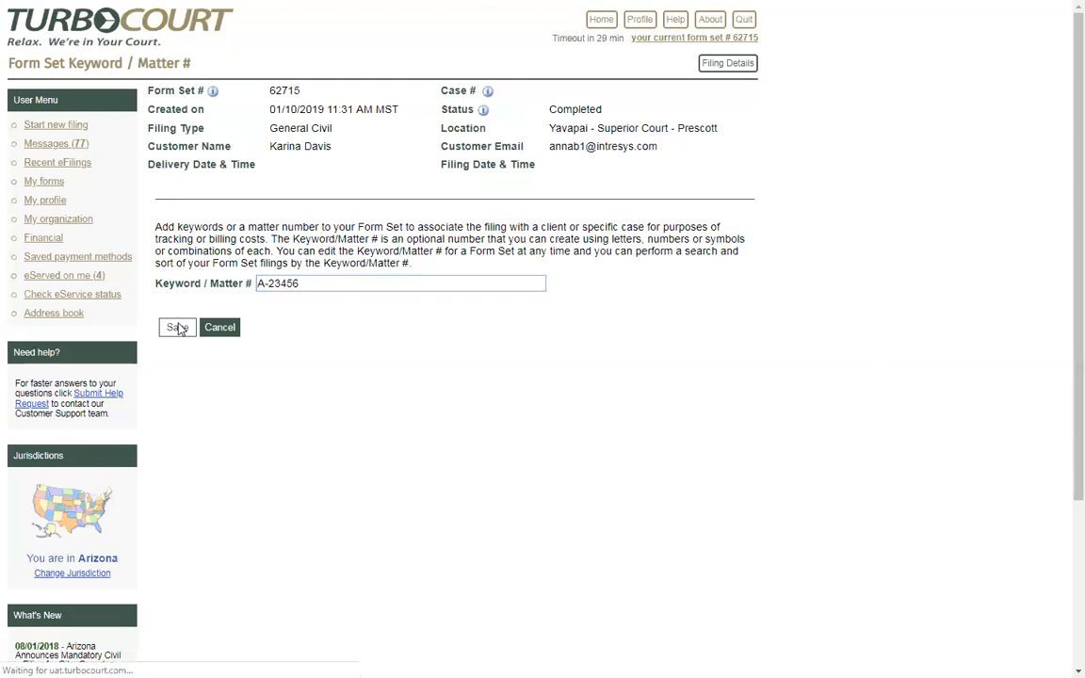
{"action": "left_click_drag", "start_coordinate": [332, 126], "coordinate": [375, 128]}
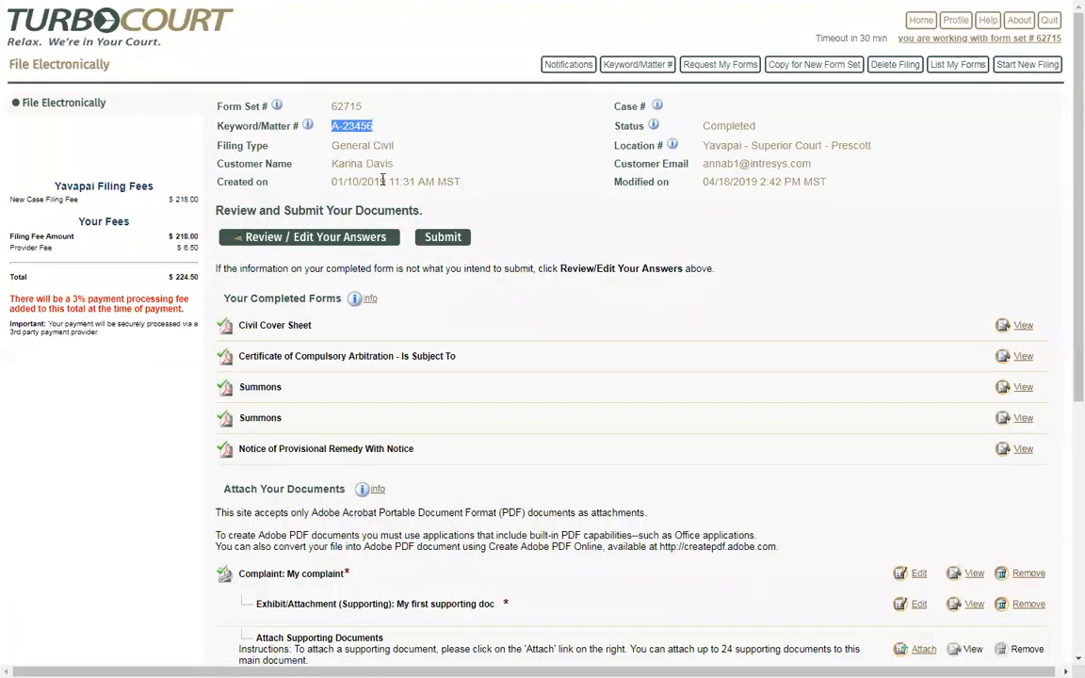
{"action": "left_click", "coordinate": [393, 133]}
Switch to the Pima County form set 39973 window and submit it for payment
{"action": "key", "text": "alt+Tab"}
{"action": "scroll", "coordinate": [528, 339], "scroll_direction": "up", "scroll_amount": 3}
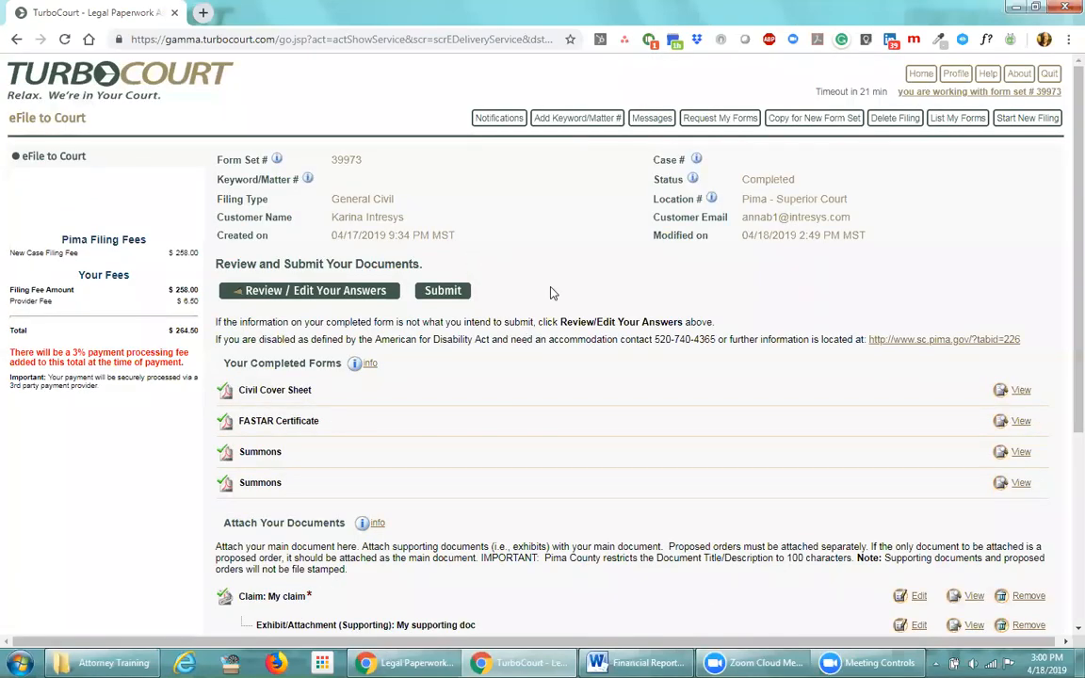
{"action": "scroll", "coordinate": [538, 320], "scroll_direction": "down", "scroll_amount": 3}
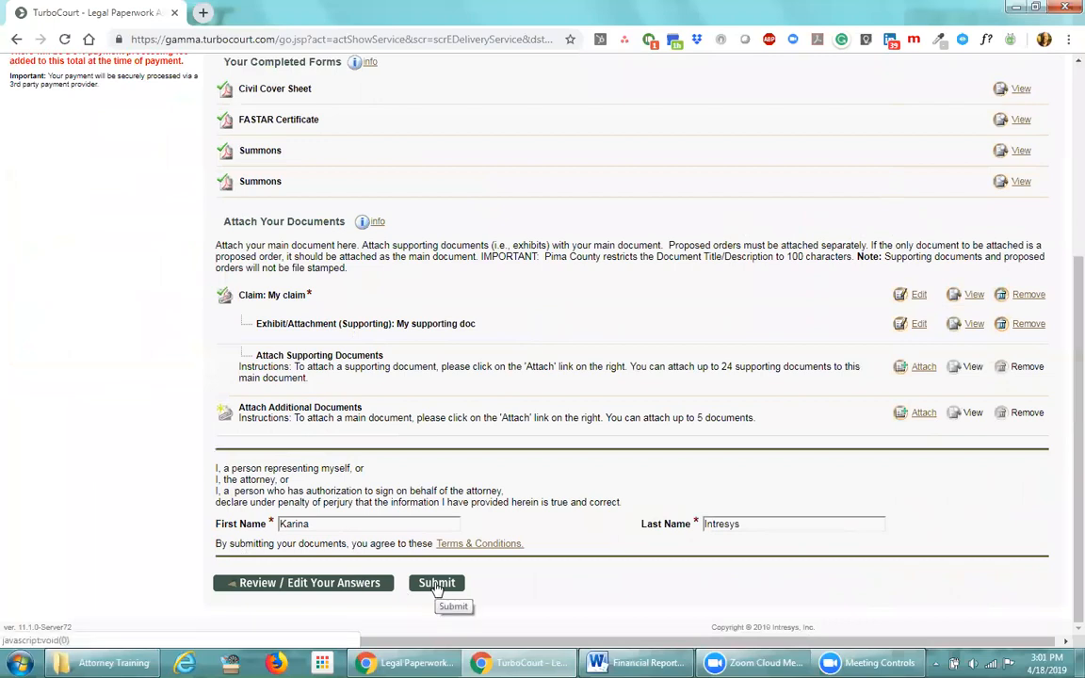
{"action": "left_click", "coordinate": [436, 584]}
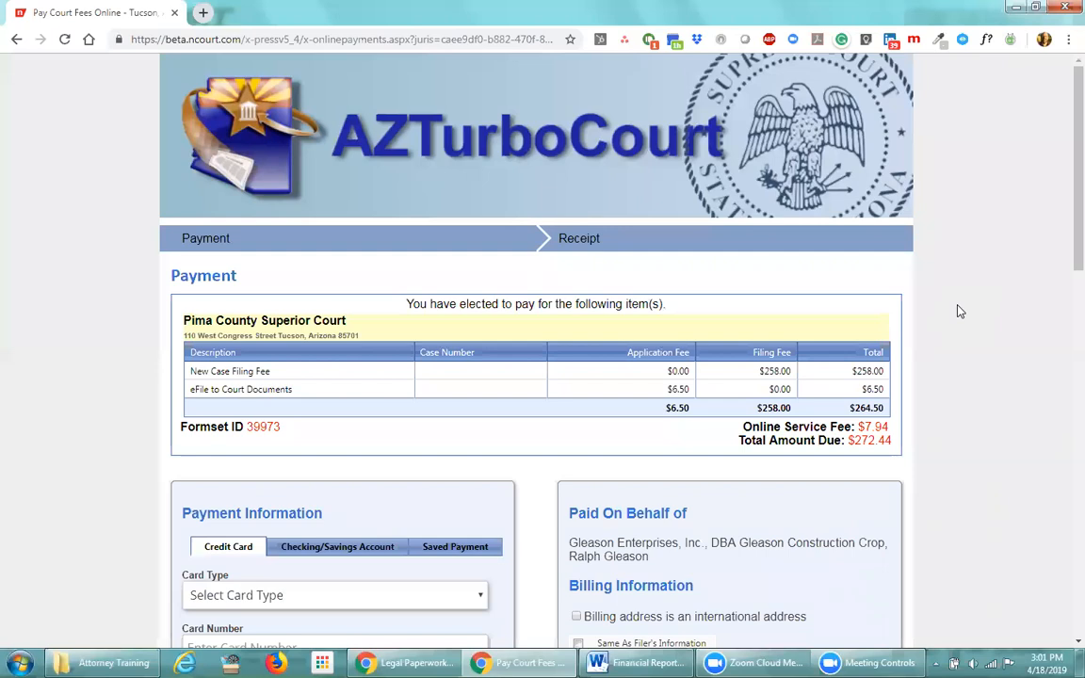
Highlight the court name Pima County Superior Court and form set ID 39973 on the Payment page
{"action": "left_click_drag", "start_coordinate": [185, 320], "coordinate": [349, 321]}
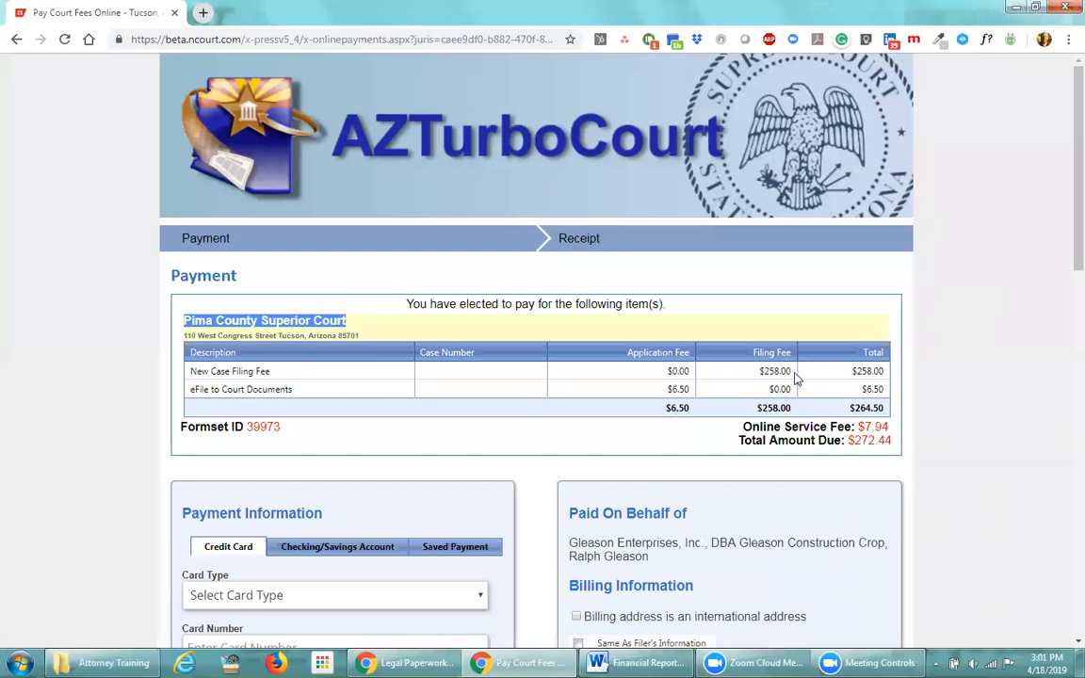
{"action": "double_click", "coordinate": [281, 427]}
{"action": "left_click", "coordinate": [314, 430]}
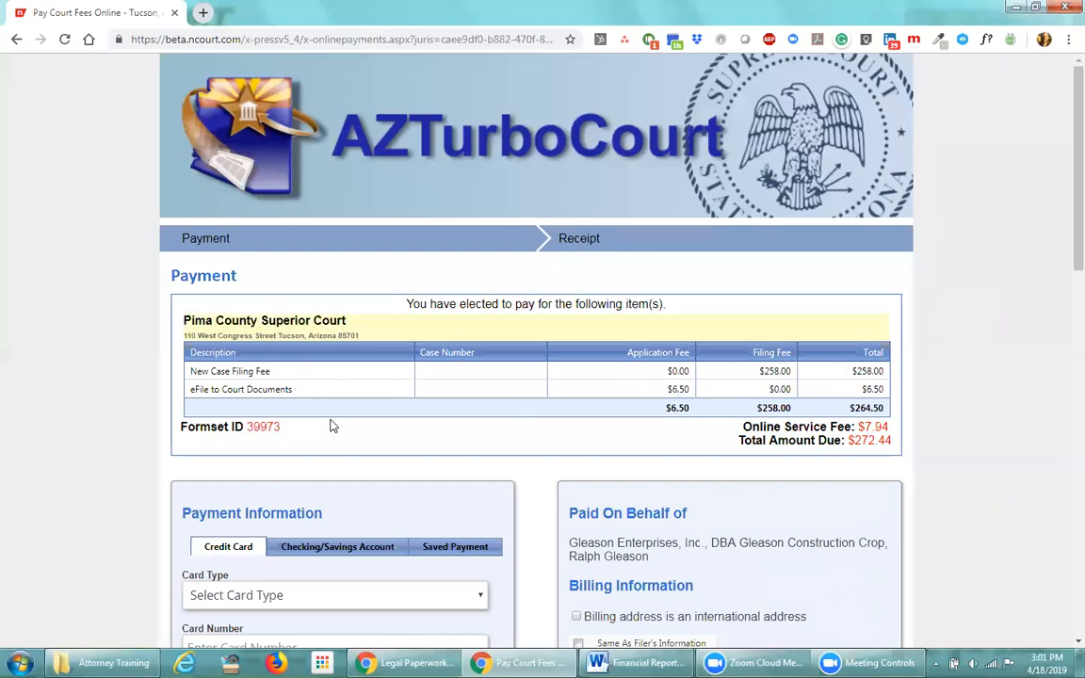
{"action": "scroll", "coordinate": [126, 418], "scroll_direction": "down", "scroll_amount": 2}
{"action": "scroll", "coordinate": [126, 418], "scroll_direction": "down", "scroll_amount": 1}
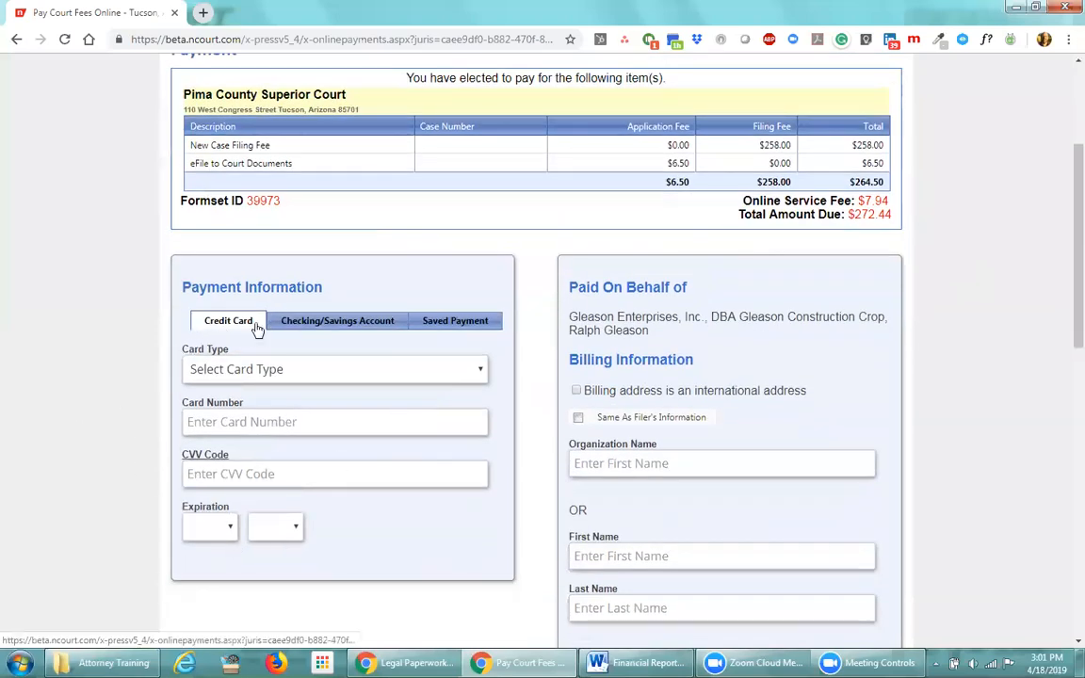
Switch to Checking/Savings Account payment and look over the routing, account type and organization fields
{"action": "left_click", "coordinate": [315, 324]}
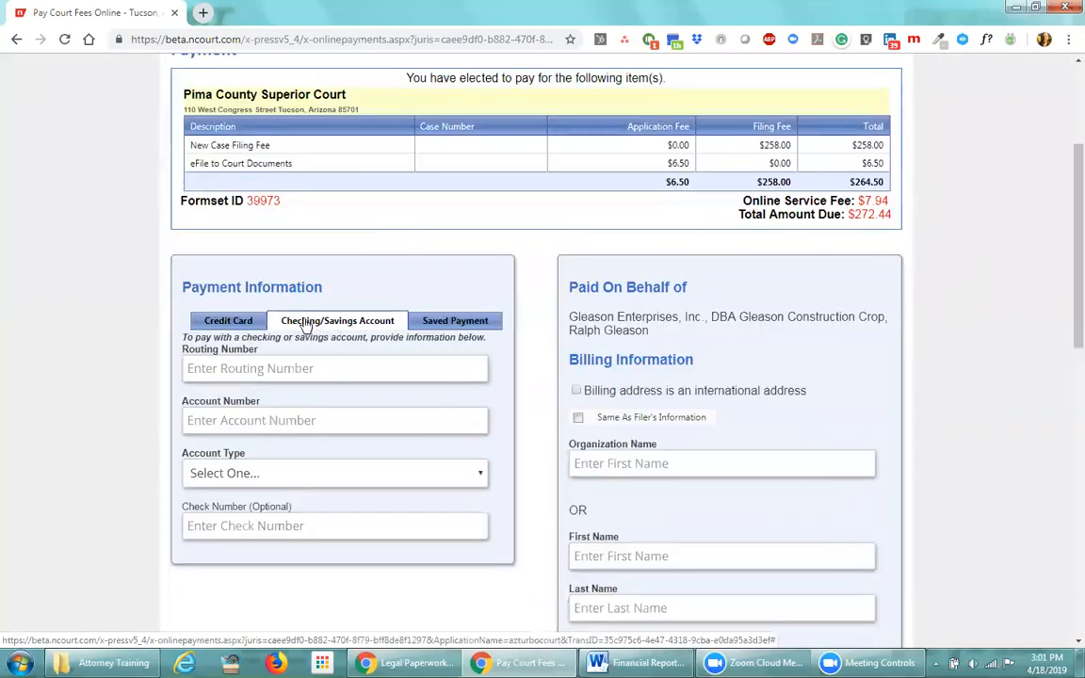
{"action": "left_click", "coordinate": [316, 368]}
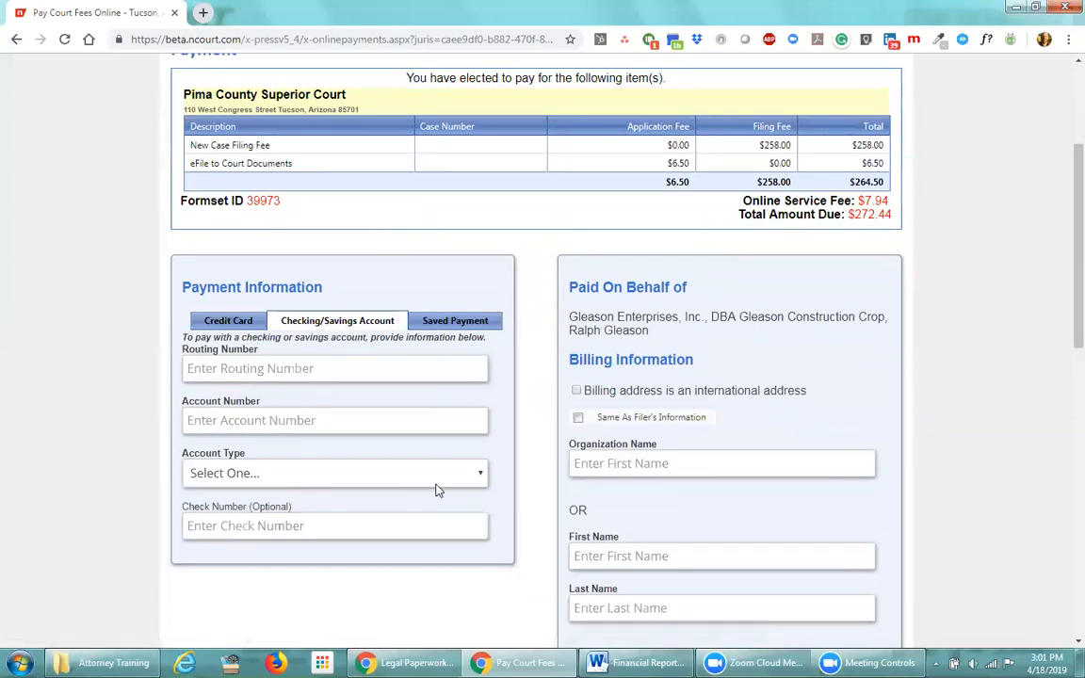
{"action": "left_click", "coordinate": [477, 478]}
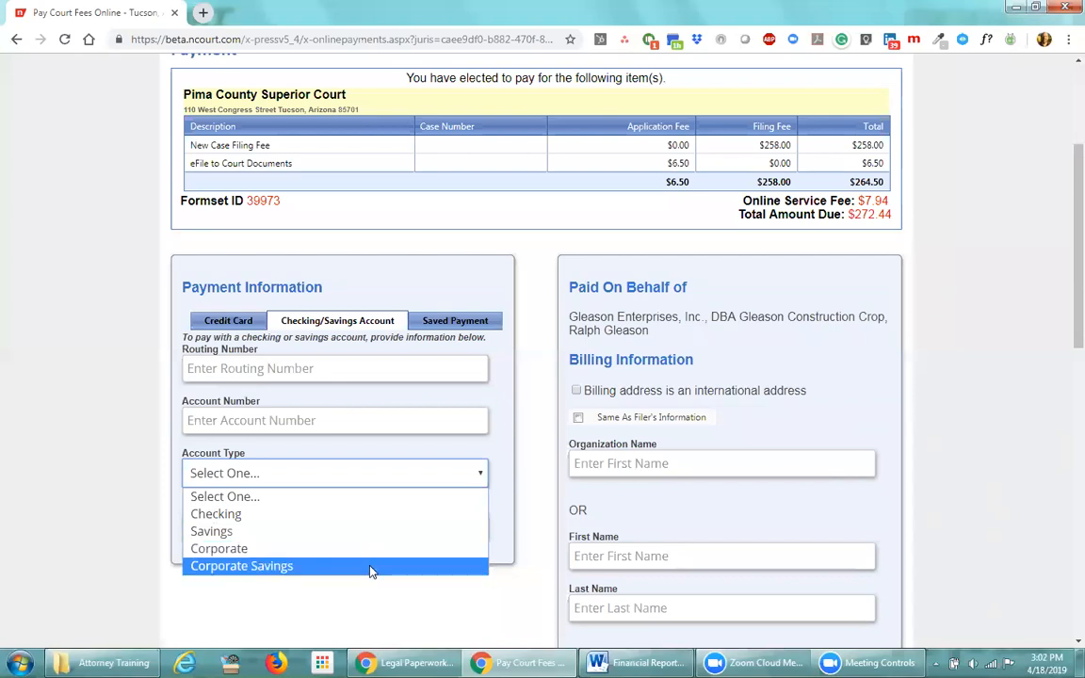
{"action": "left_click", "coordinate": [380, 443]}
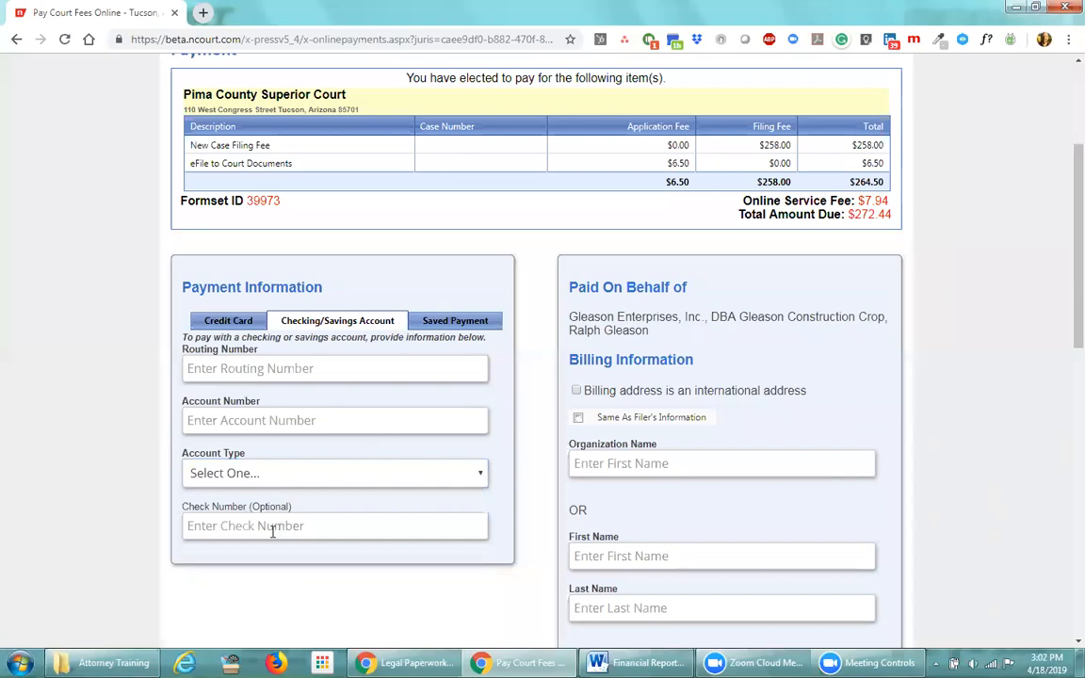
{"action": "left_click", "coordinate": [583, 461]}
{"action": "scroll", "coordinate": [842, 433], "scroll_direction": "down", "scroll_amount": 1}
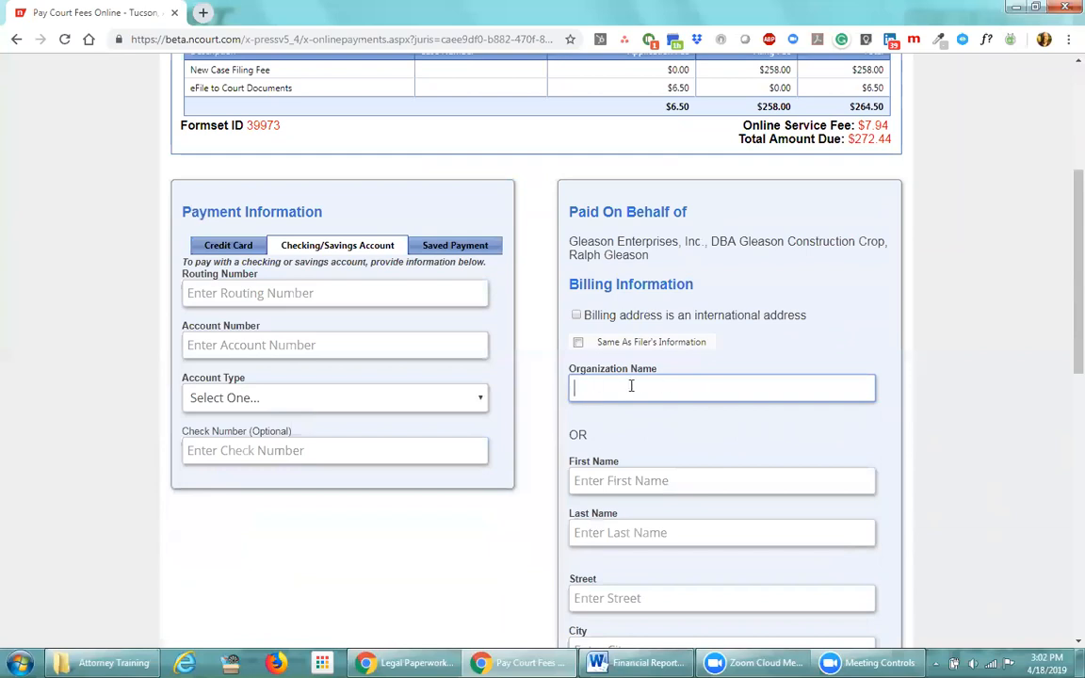
{"action": "scroll", "coordinate": [744, 414], "scroll_direction": "down", "scroll_amount": 1}
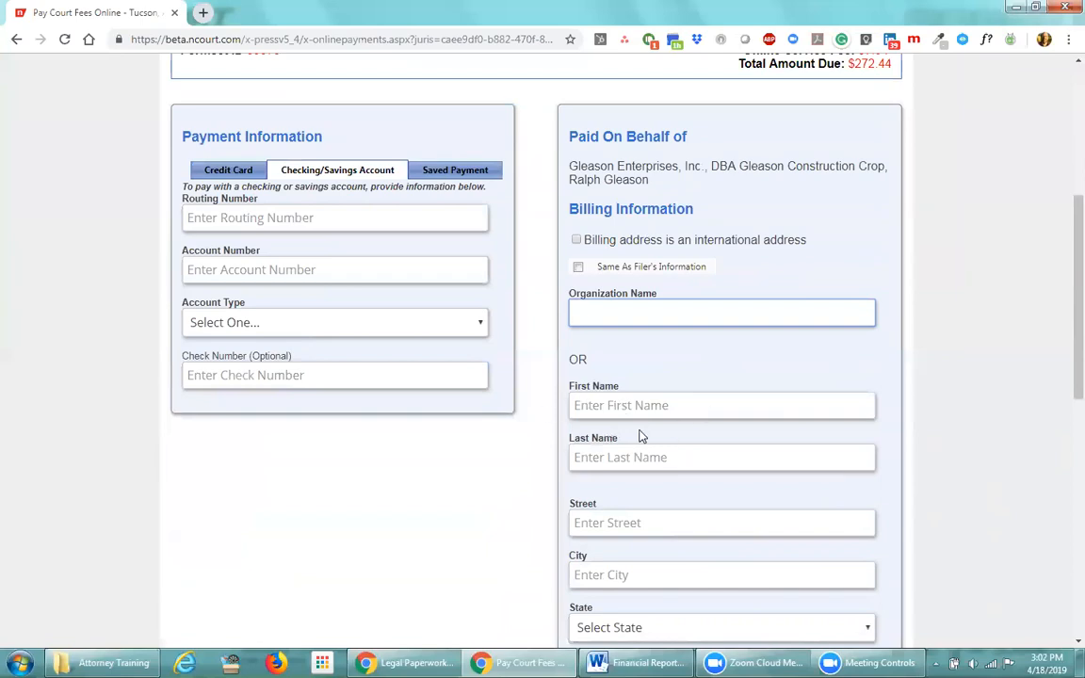
Check 'Same As Filer's Information' so billing name, address, phone and email fill in
{"action": "scroll", "coordinate": [724, 491], "scroll_direction": "down", "scroll_amount": 3}
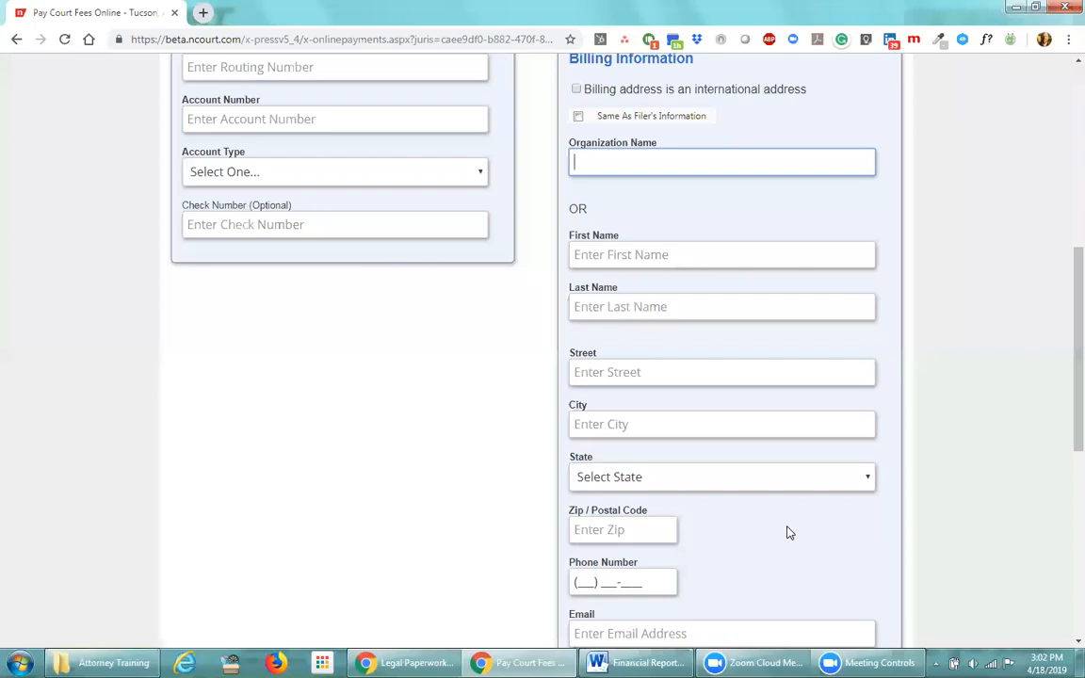
{"action": "scroll", "coordinate": [789, 533], "scroll_direction": "up", "scroll_amount": 3}
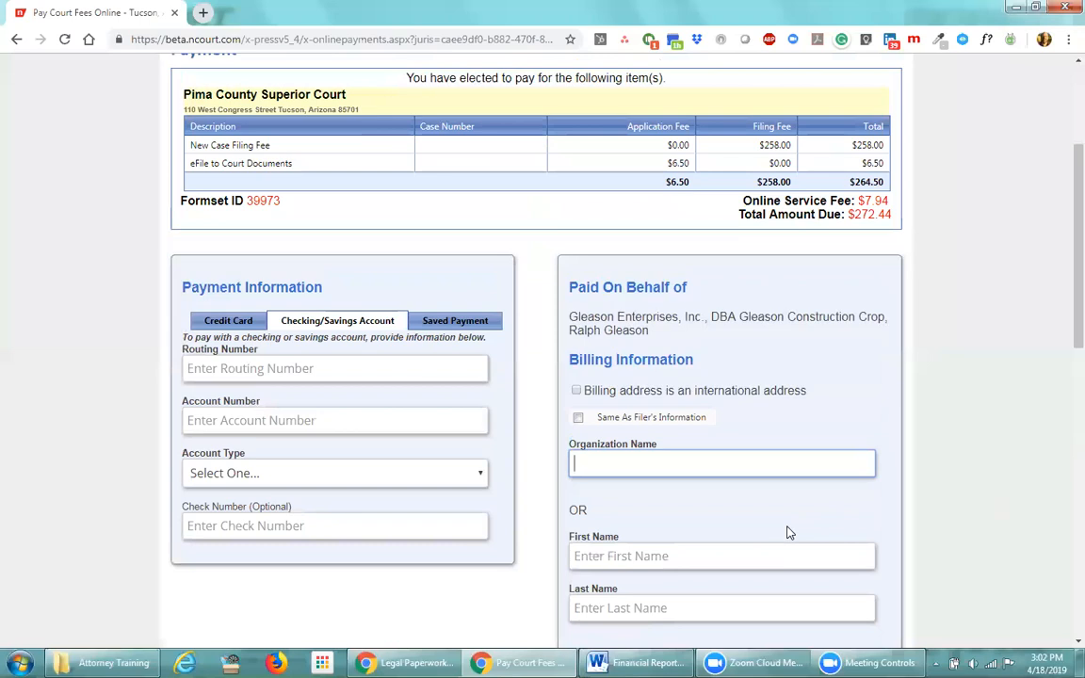
{"action": "left_click", "coordinate": [578, 419]}
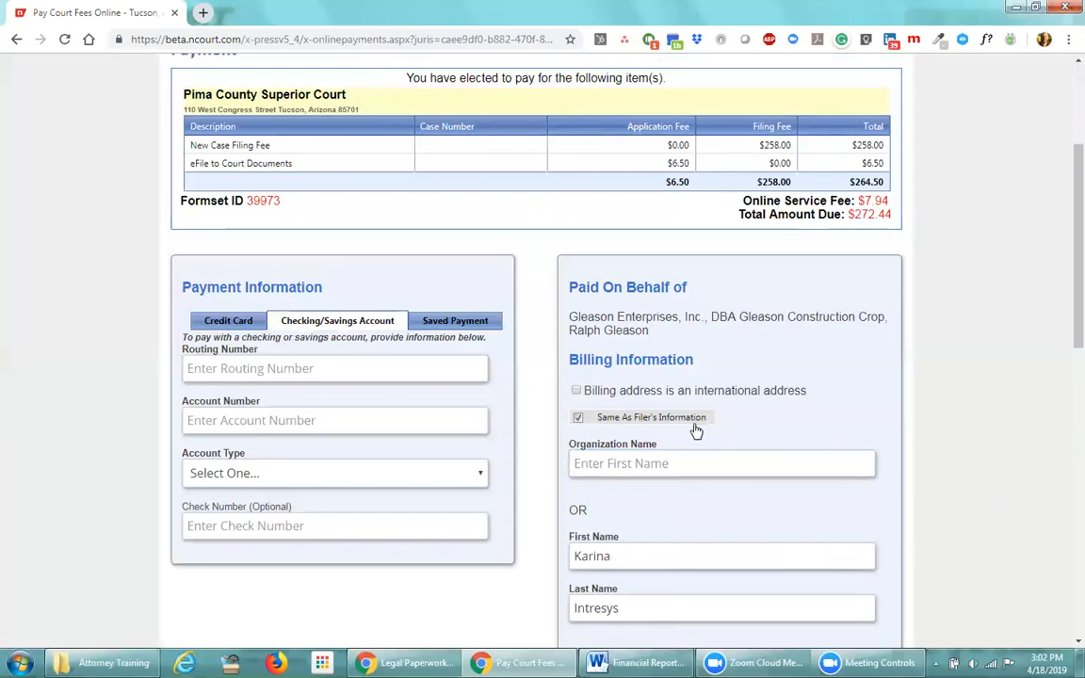
{"action": "scroll", "coordinate": [713, 520], "scroll_direction": "down", "scroll_amount": 5}
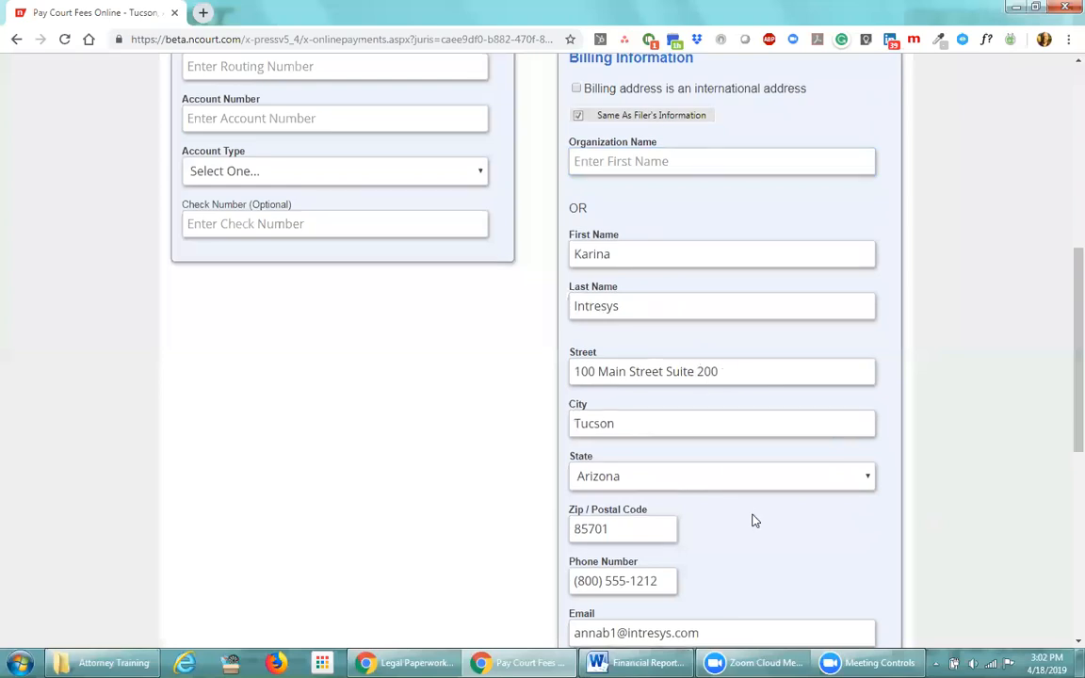
{"action": "scroll", "coordinate": [753, 520], "scroll_direction": "down", "scroll_amount": 1}
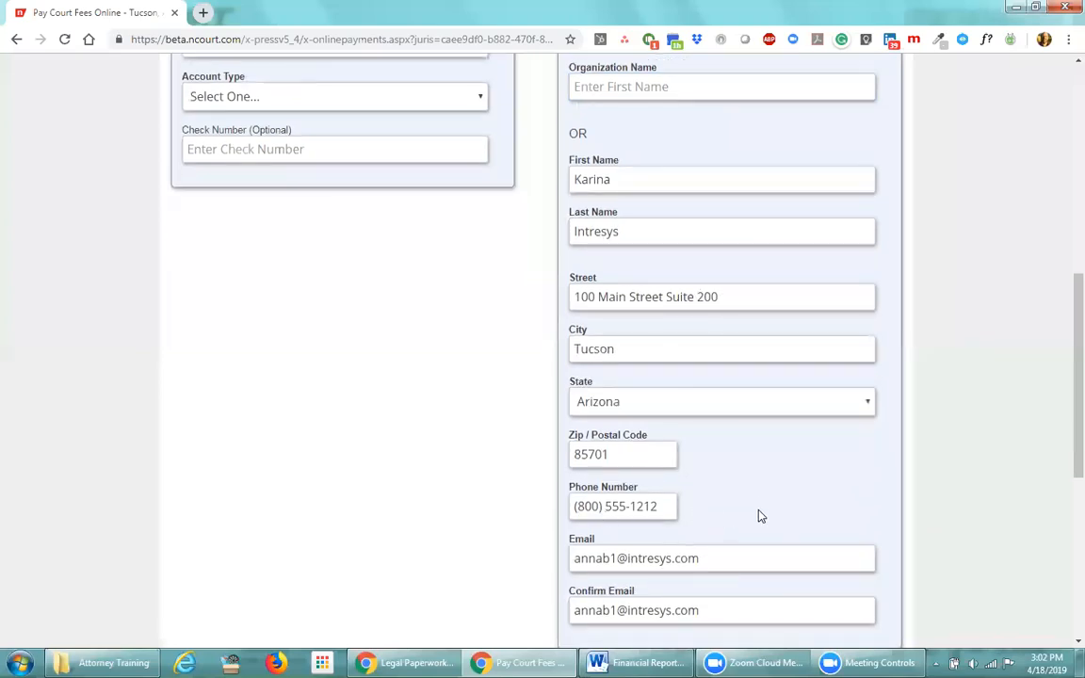
{"action": "scroll", "coordinate": [763, 512], "scroll_direction": "up", "scroll_amount": 2}
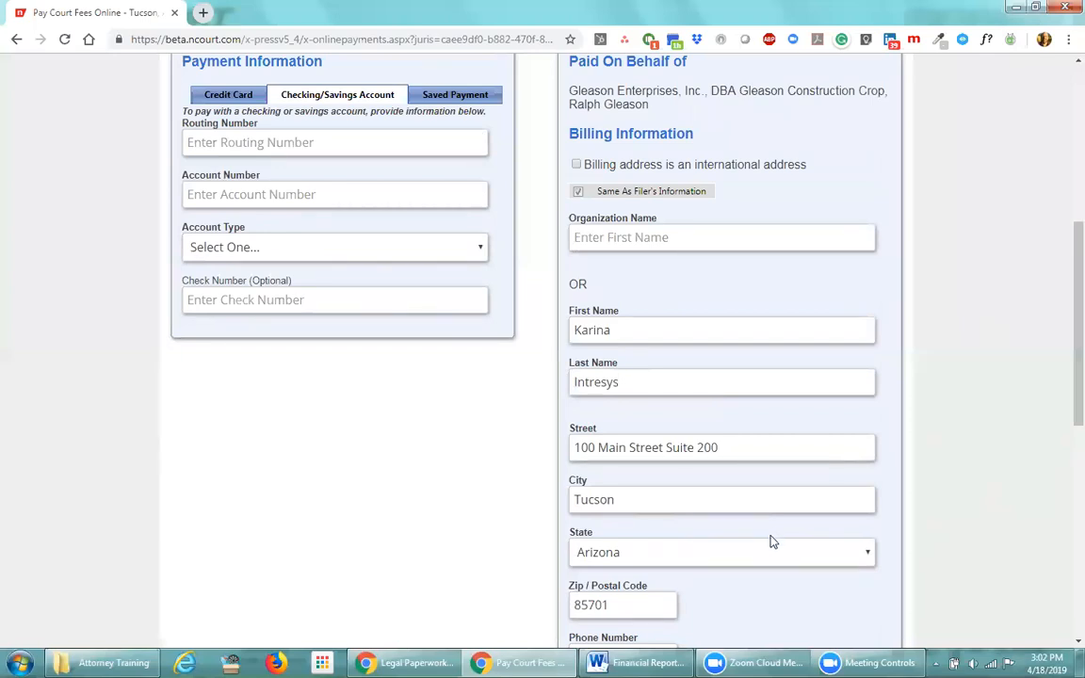
{"action": "scroll", "coordinate": [770, 539], "scroll_direction": "up", "scroll_amount": 2}
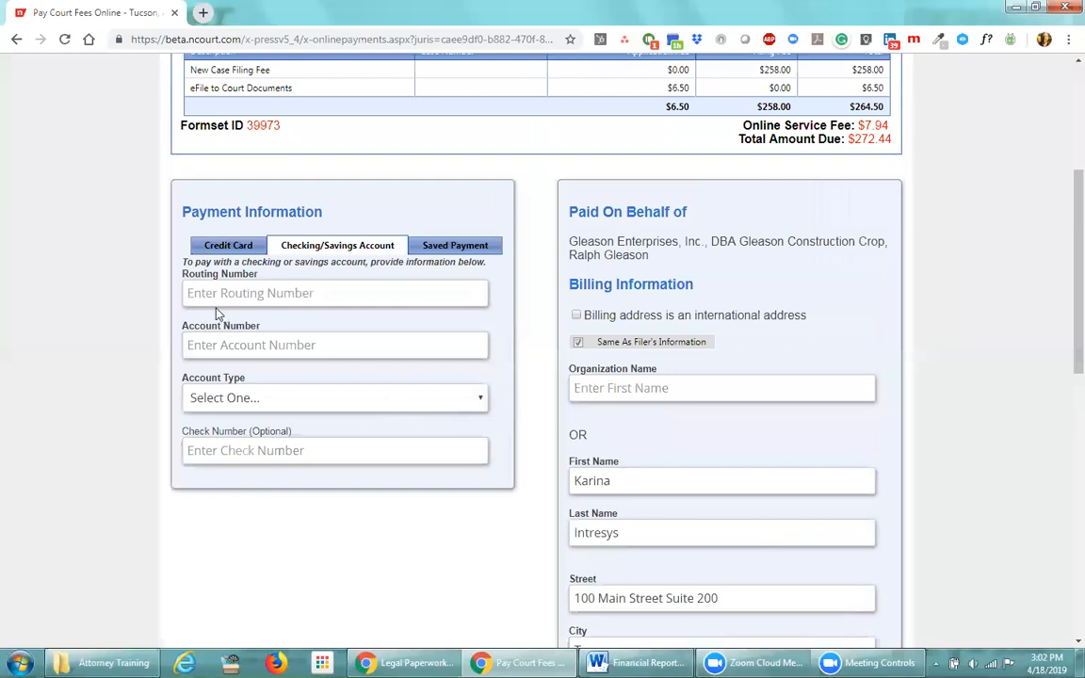
Switch to Credit Card payment, choose MasterCard, and enter the card number
{"action": "left_click", "coordinate": [224, 249]}
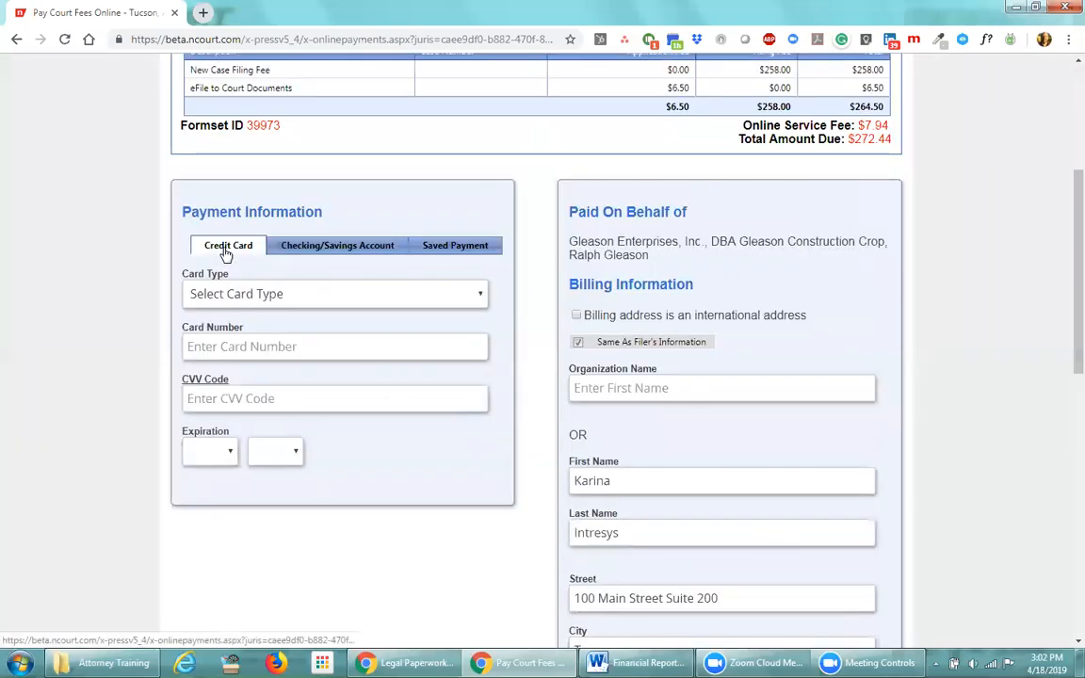
{"action": "left_click", "coordinate": [479, 295]}
{"action": "left_click", "coordinate": [260, 352]}
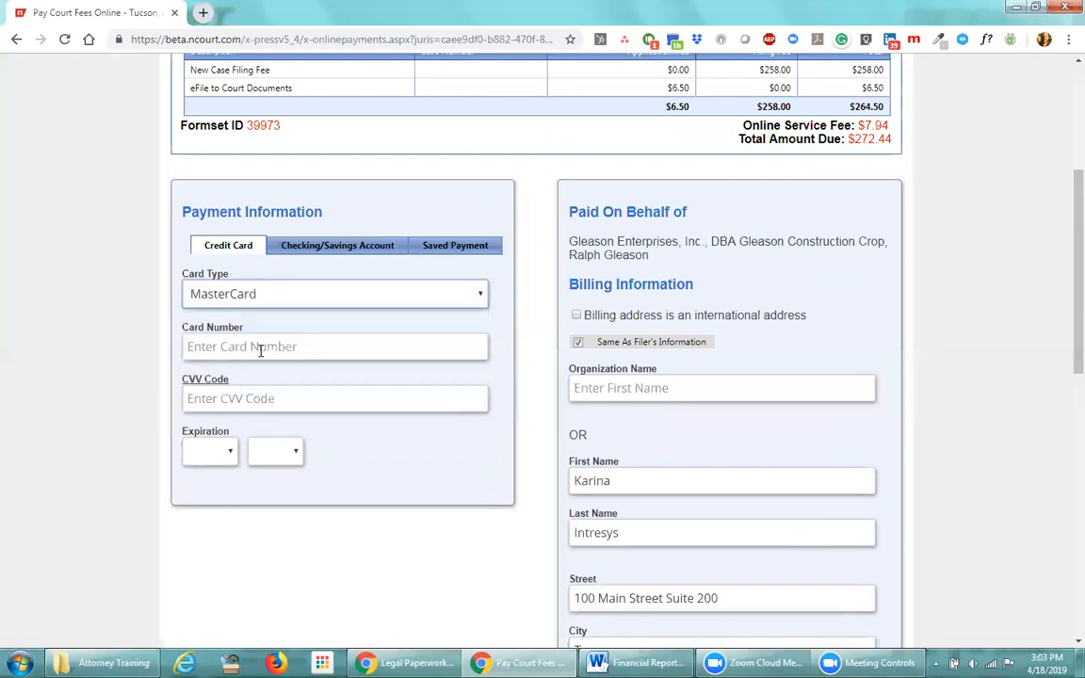
{"action": "left_click", "coordinate": [262, 346]}
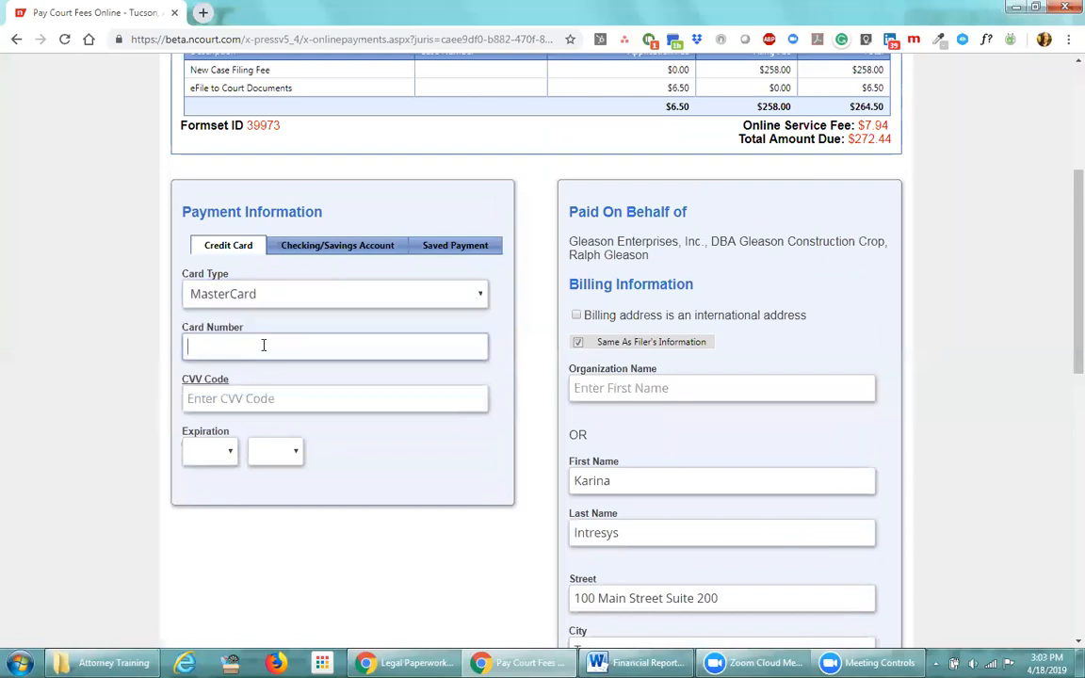
Enter the card's CVV code and set the expiration to 11/2021
{"action": "left_click", "coordinate": [211, 395]}
{"action": "type", "text": "123"}
{"action": "left_click", "coordinate": [226, 456]}
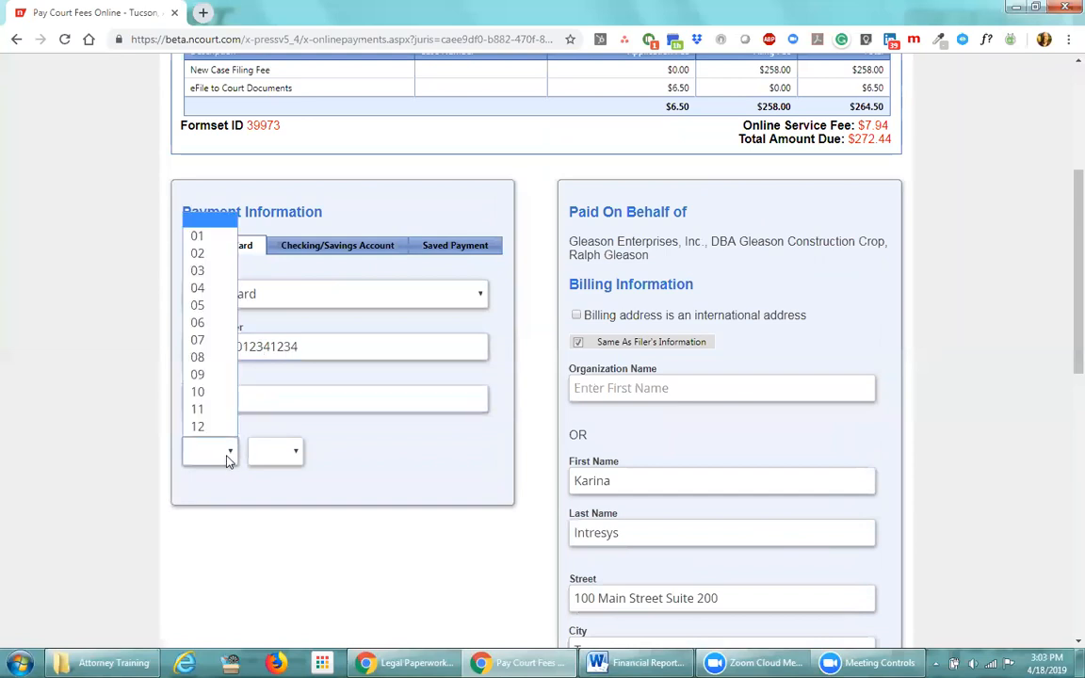
{"action": "left_click", "coordinate": [205, 409]}
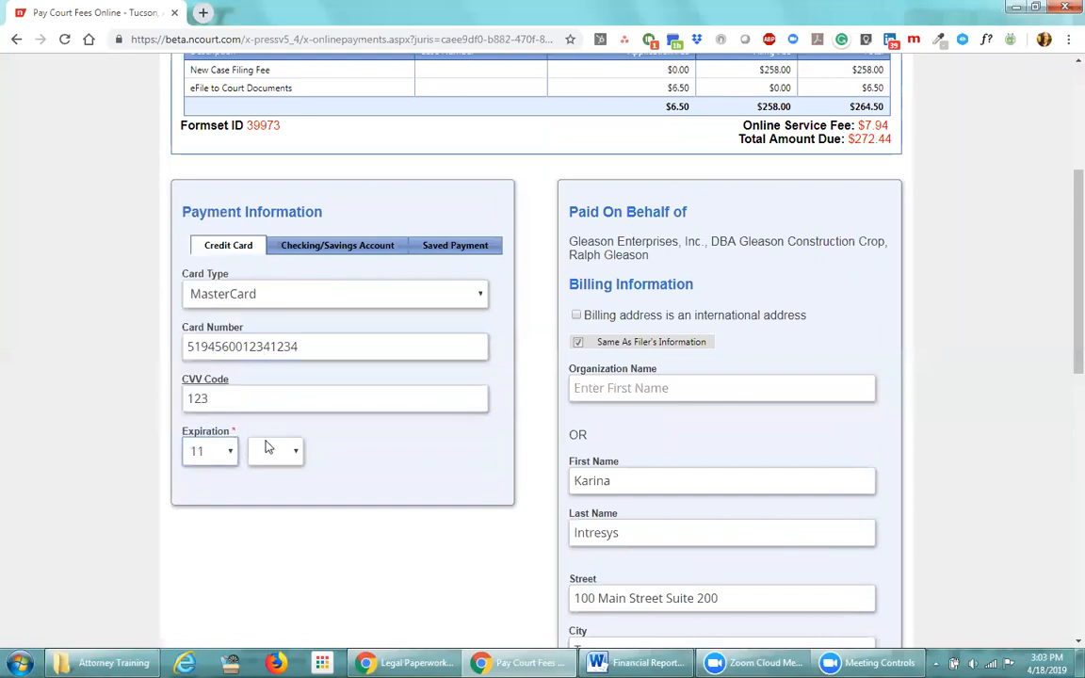
{"action": "left_click", "coordinate": [294, 455]}
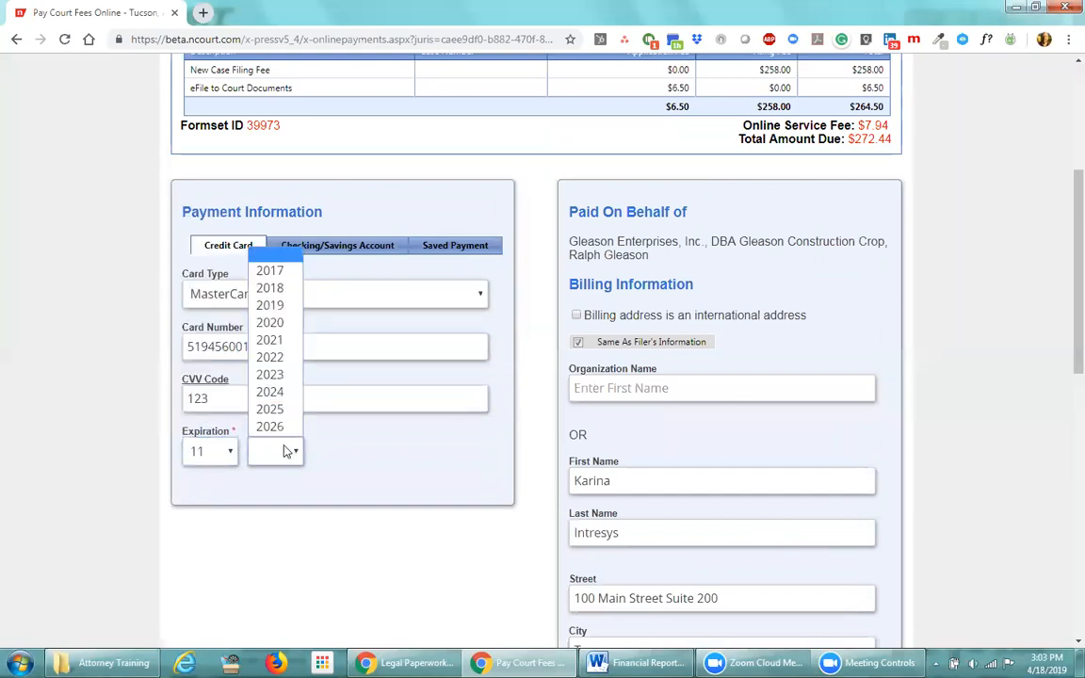
{"action": "left_click", "coordinate": [283, 342]}
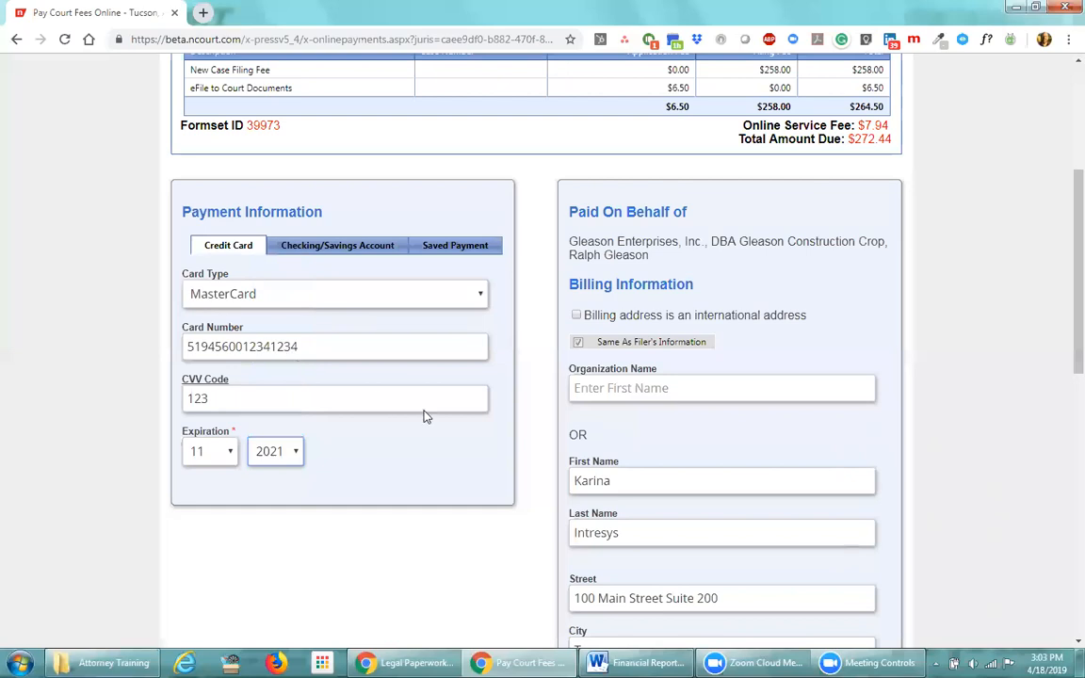
{"action": "scroll", "coordinate": [421, 438], "scroll_direction": "down", "scroll_amount": 3}
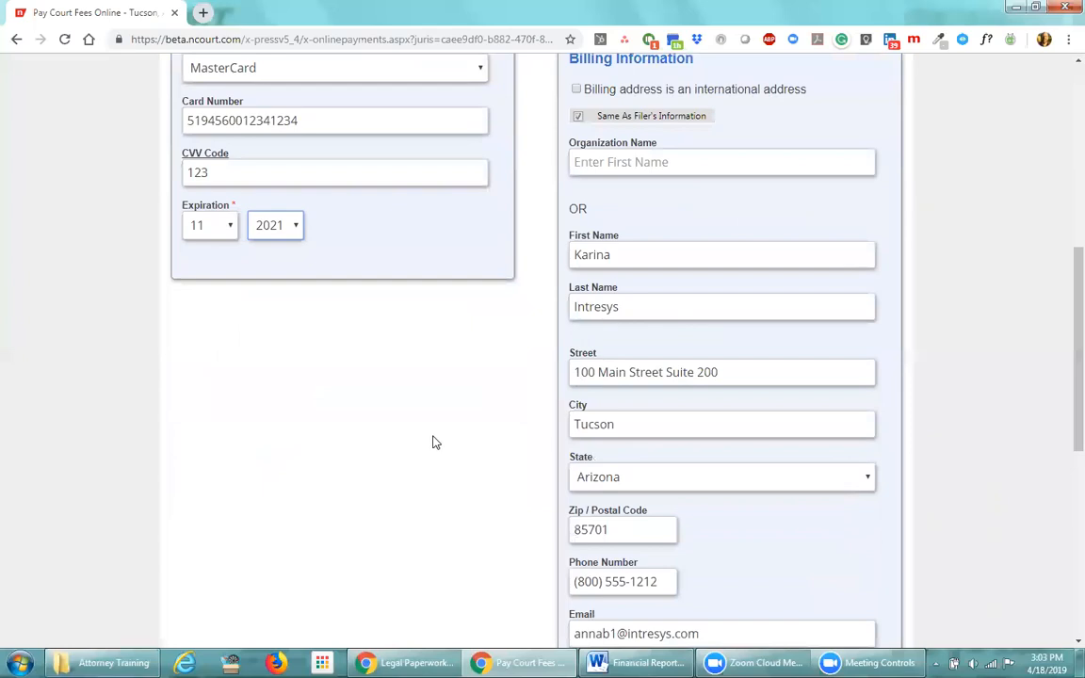
Submit the $272.44 MasterCard payment from the bottom of the page
{"action": "scroll", "coordinate": [432, 443], "scroll_direction": "down", "scroll_amount": 6}
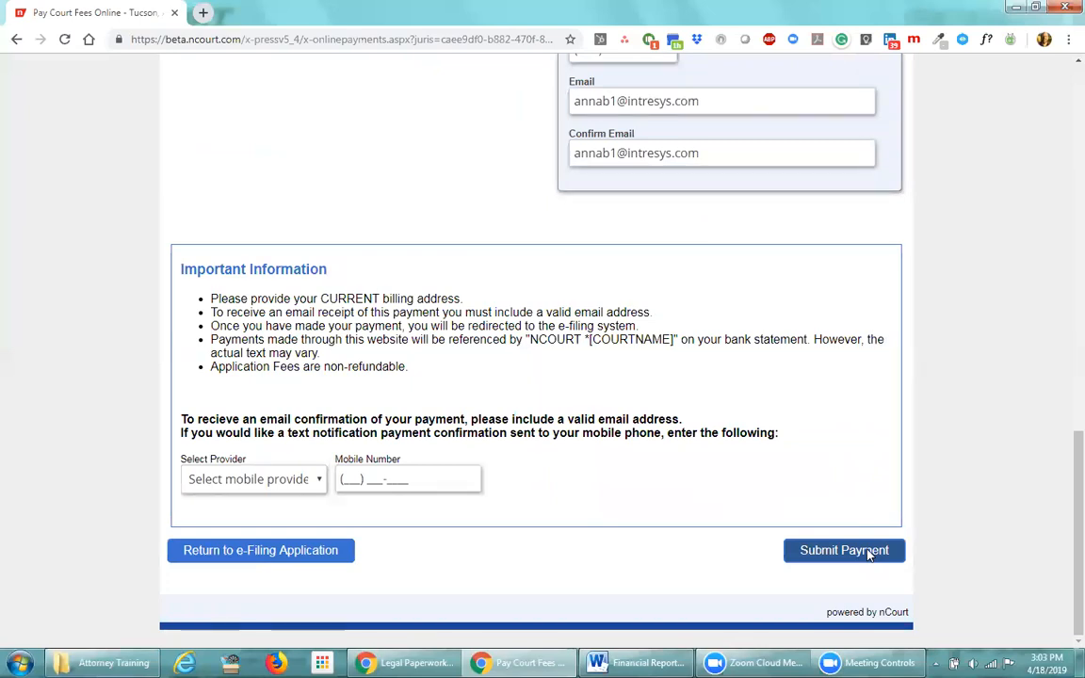
{"action": "left_click", "coordinate": [868, 554]}
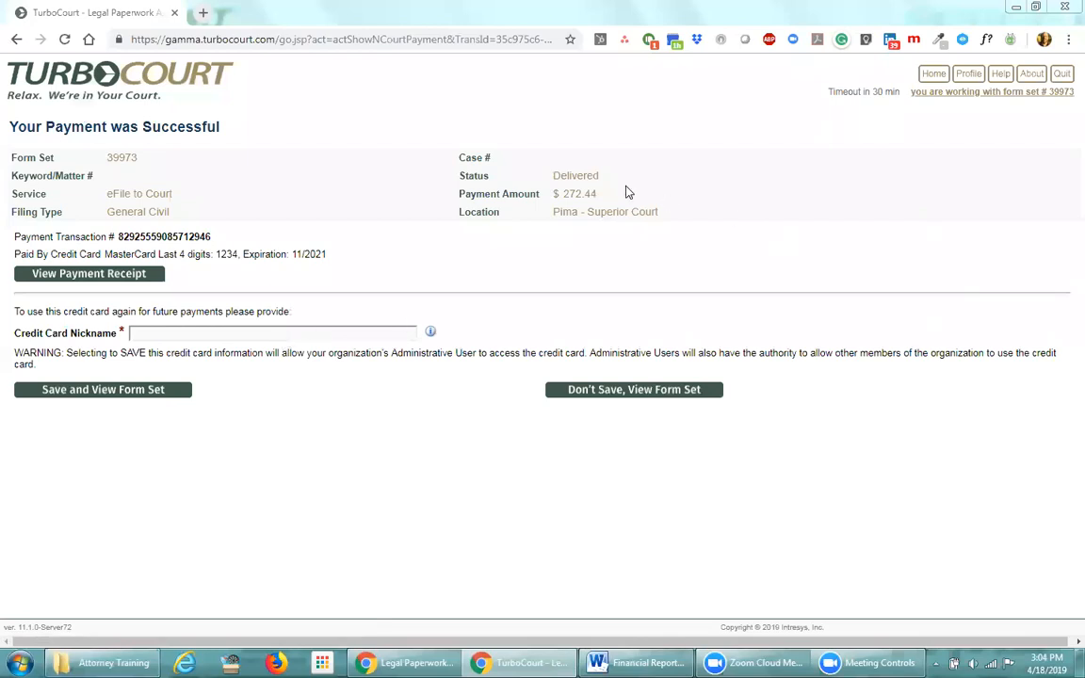
{"action": "left_click_drag", "start_coordinate": [603, 177], "coordinate": [555, 179]}
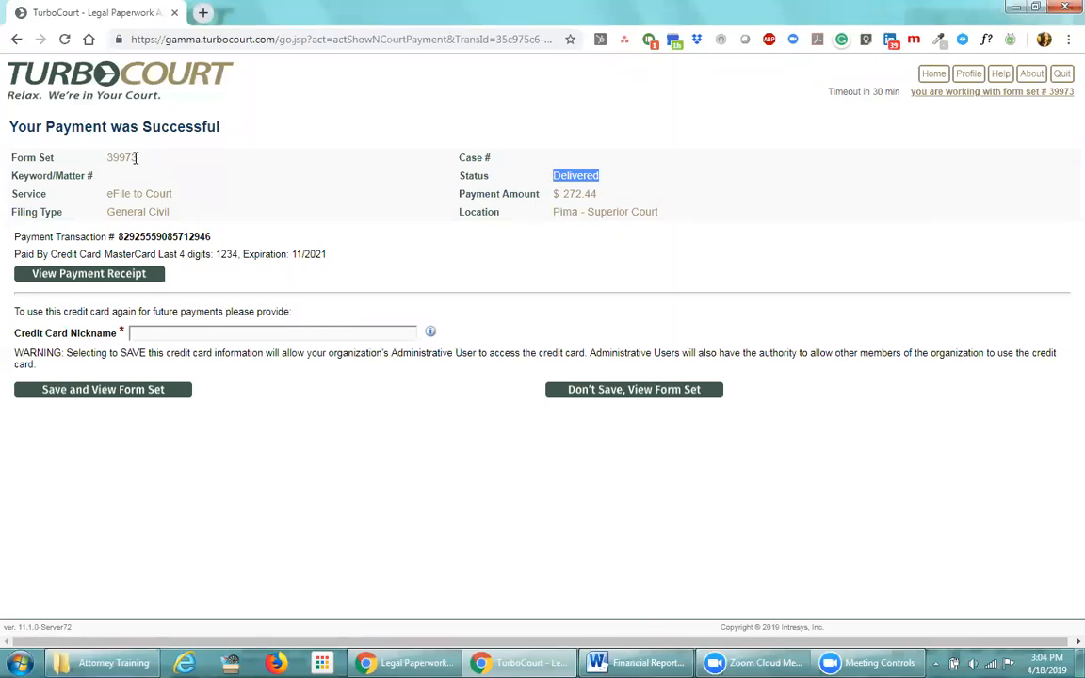
{"action": "left_click", "coordinate": [613, 185]}
{"action": "left_click_drag", "start_coordinate": [117, 238], "coordinate": [224, 239]}
{"action": "left_click", "coordinate": [224, 239]}
{"action": "left_click", "coordinate": [84, 280]}
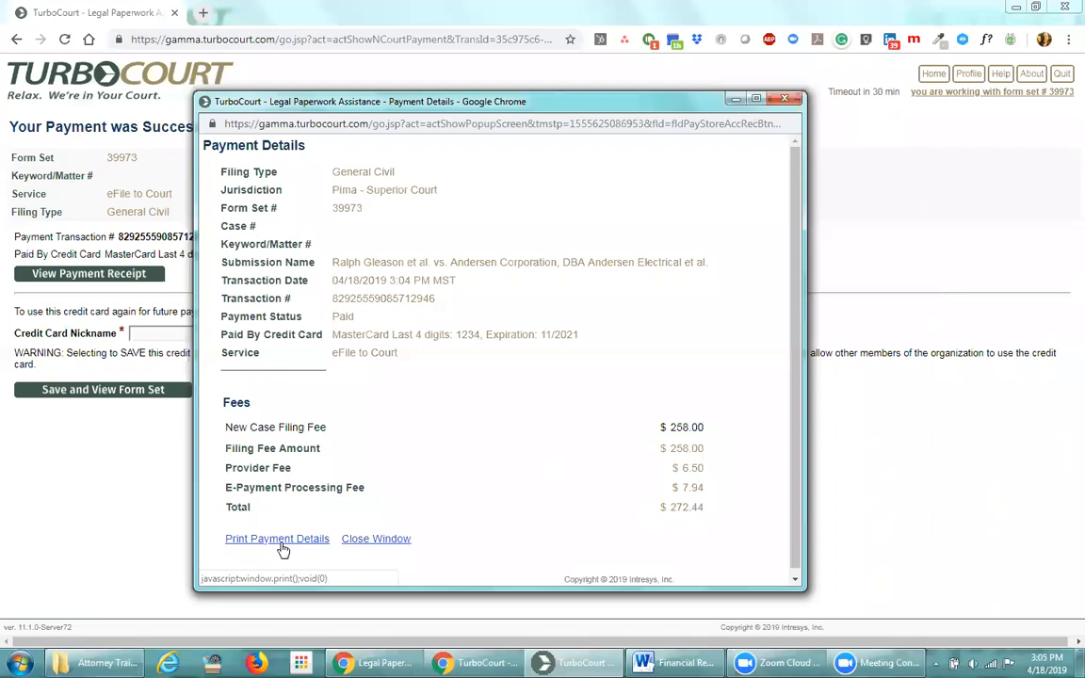
{"action": "left_click_drag", "start_coordinate": [357, 101], "coordinate": [357, 182]}
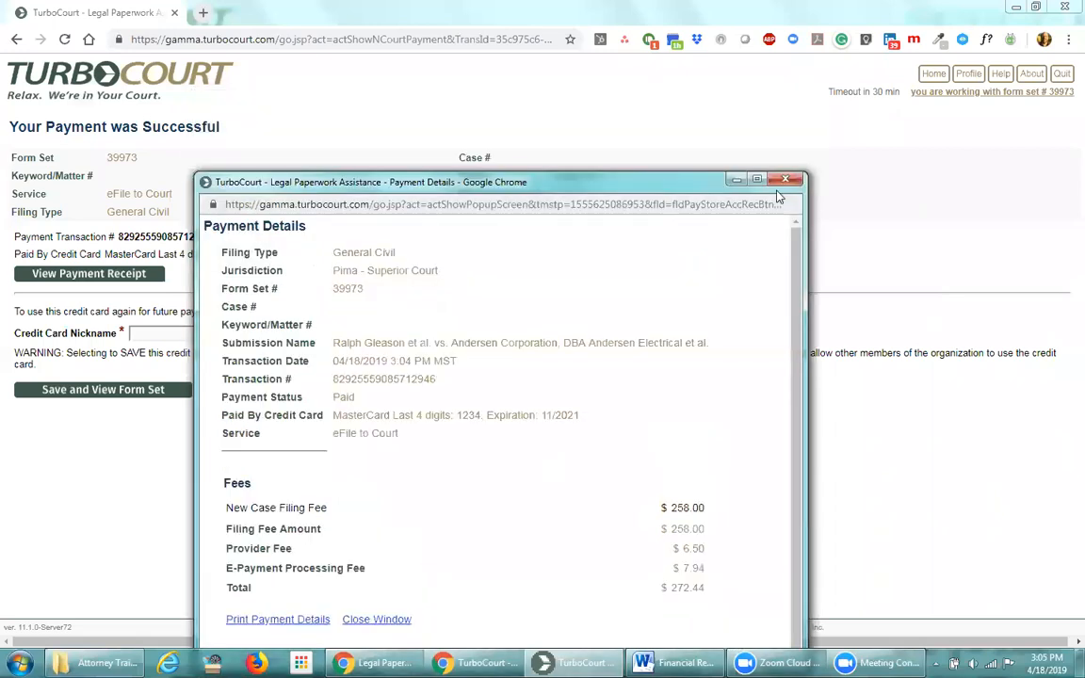
{"action": "left_click", "coordinate": [784, 179]}
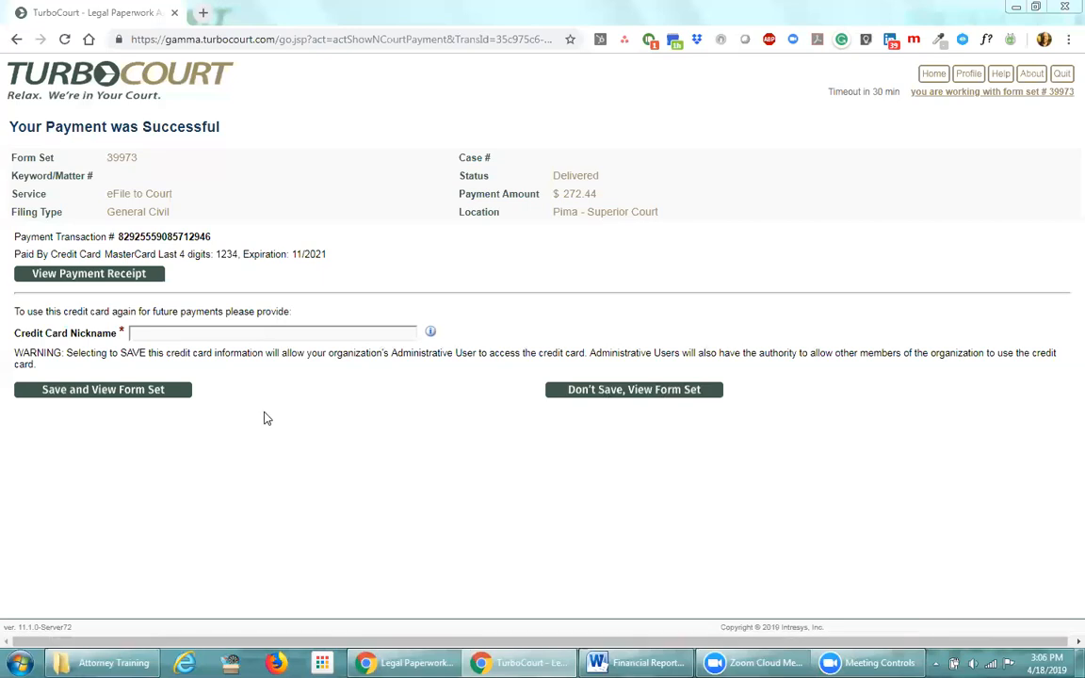
Nickname the card 'My April 2019 MC' with its last four digits and 11/21 expiry
{"action": "left_click", "coordinate": [132, 335]}
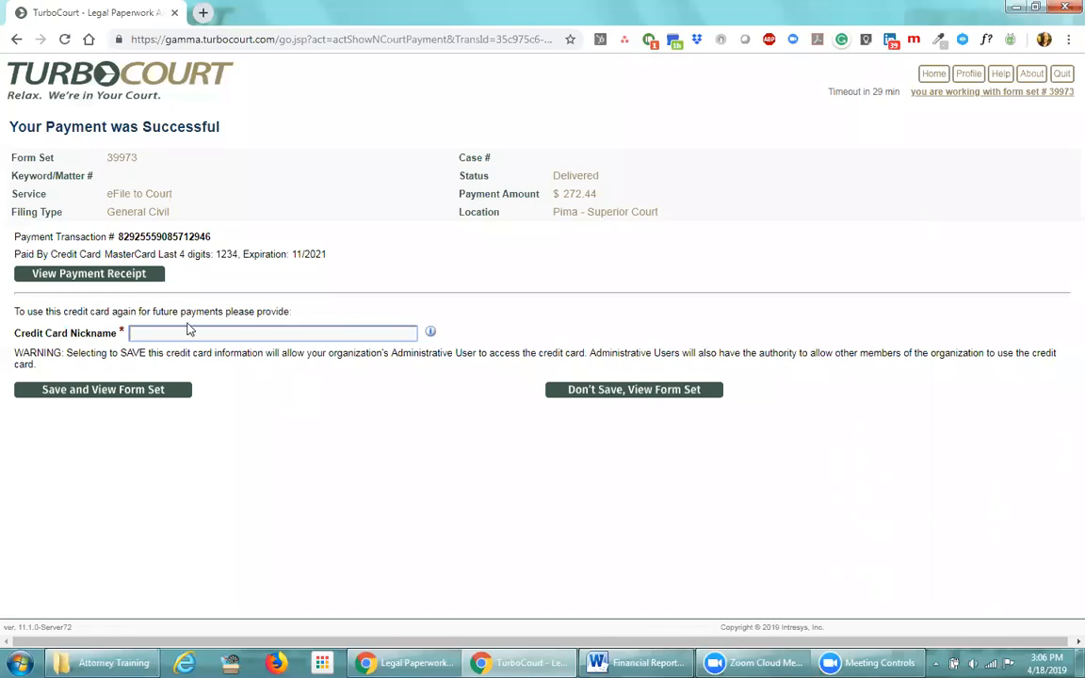
{"action": "type", "text": "My April 2019 MC 11/21"}
{"action": "left_click_drag", "start_coordinate": [234, 335], "coordinate": [217, 329]}
{"action": "left_click", "coordinate": [284, 337]}
{"action": "type", "text": "1234"}
{"action": "key", "text": "End"}
Save the card, open the filing's messages, and mark the submission confirmation as read
{"action": "left_click", "coordinate": [86, 393]}
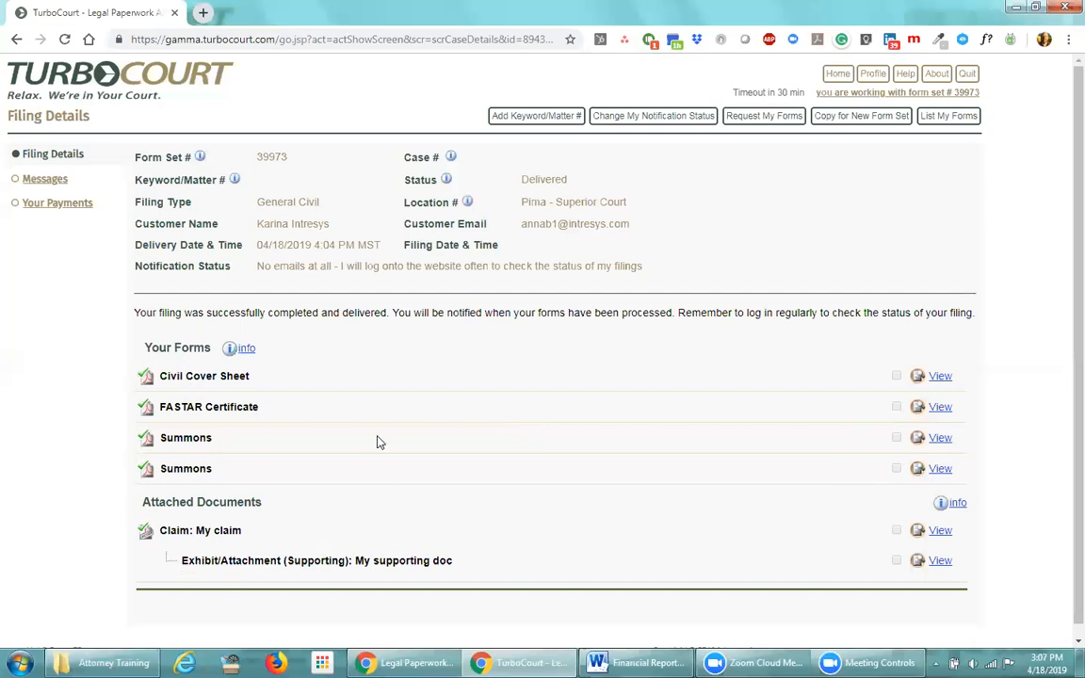
{"action": "left_click", "coordinate": [38, 185]}
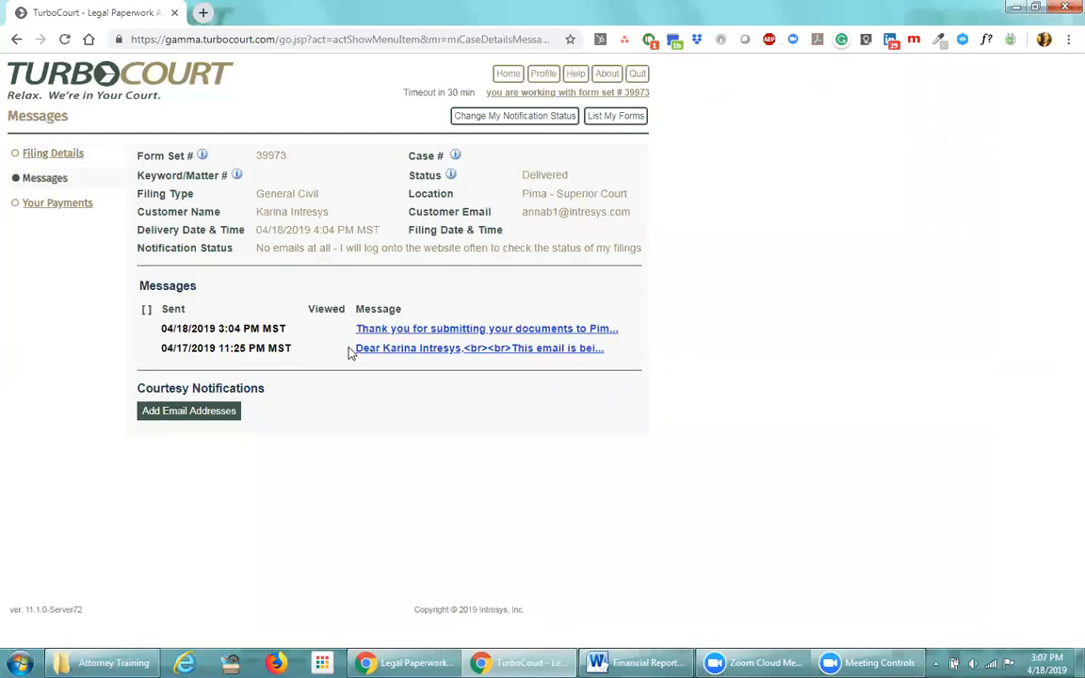
{"action": "left_click", "coordinate": [400, 332]}
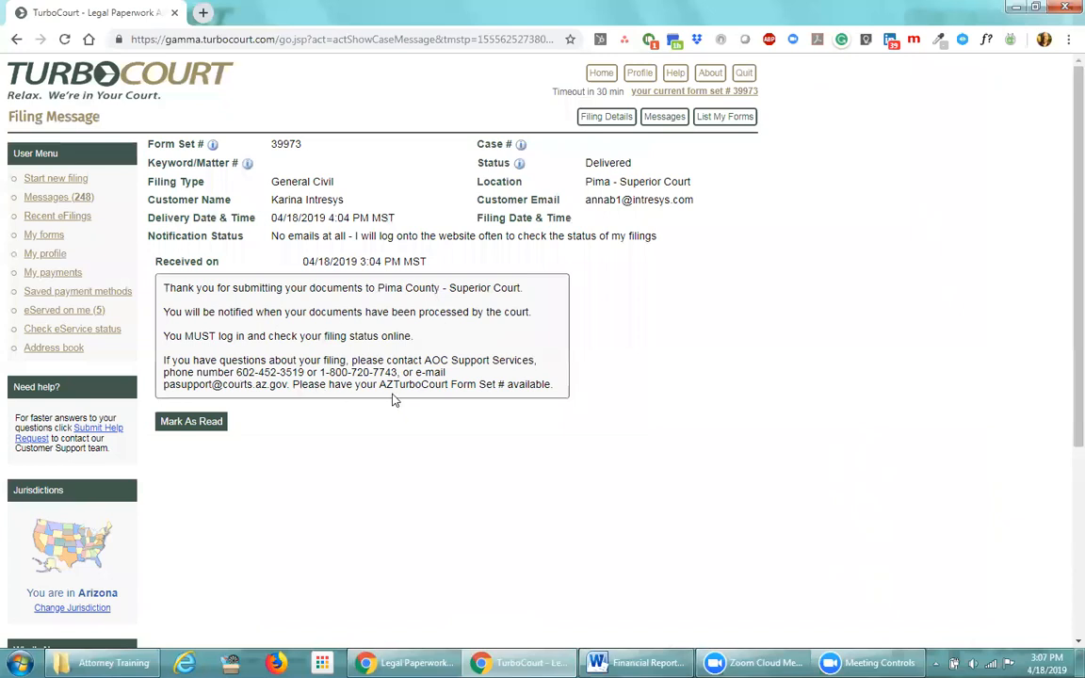
{"action": "left_click", "coordinate": [188, 421]}
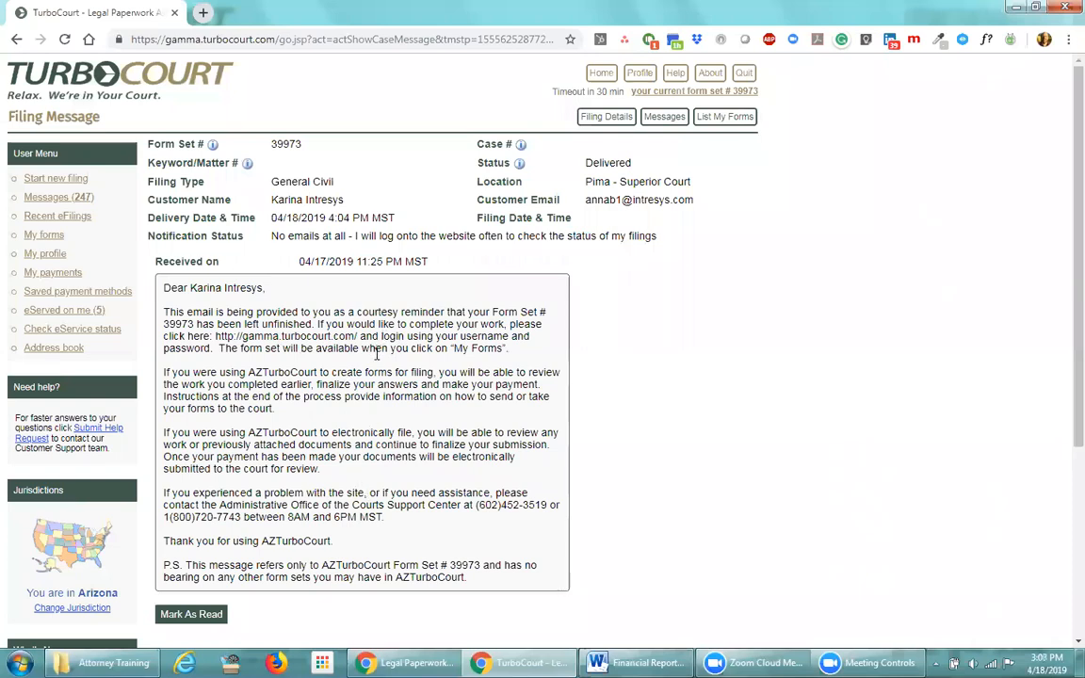
Mark the reminder email as read, noting its received date and the Delivered status
{"action": "left_click_drag", "start_coordinate": [298, 265], "coordinate": [430, 263]}
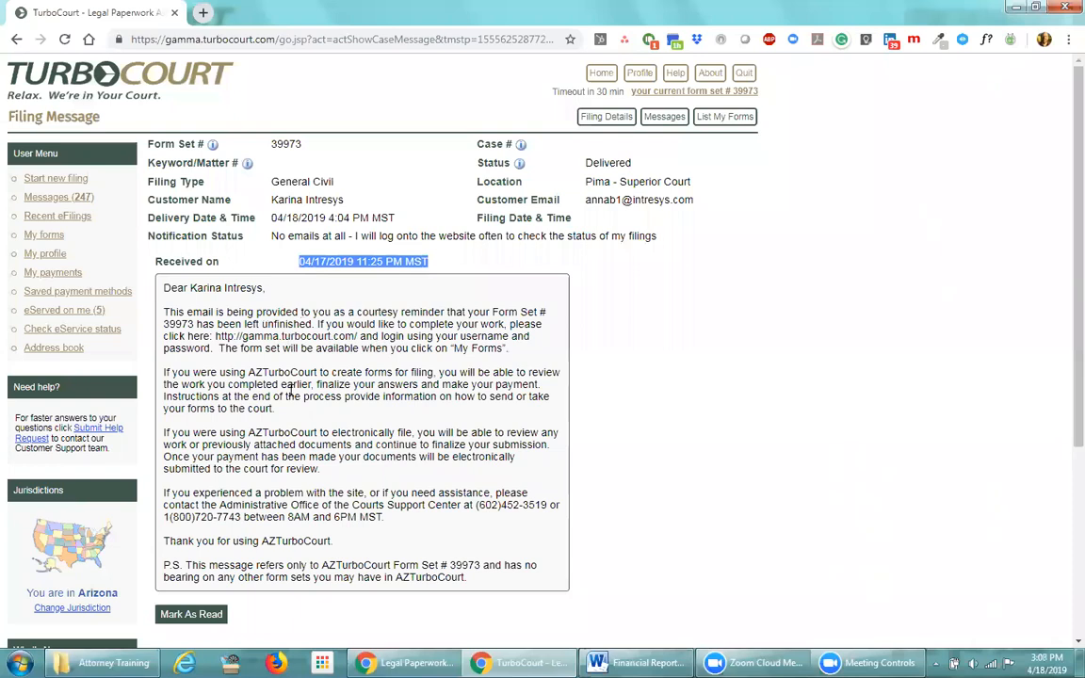
{"action": "left_click", "coordinate": [212, 614]}
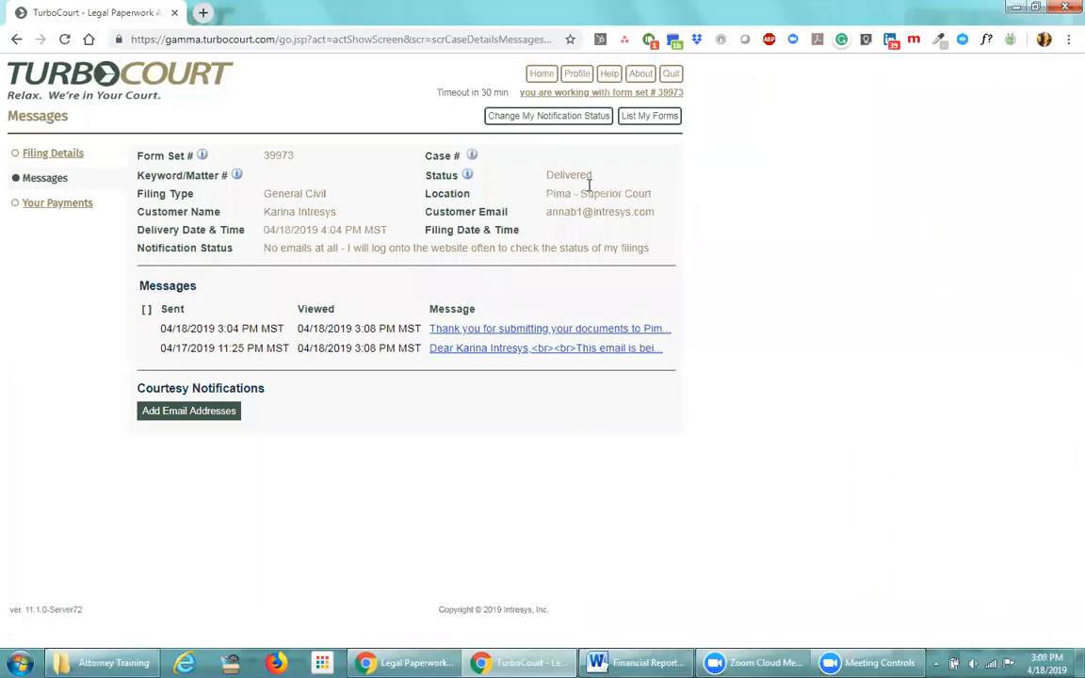
{"action": "left_click_drag", "start_coordinate": [589, 184], "coordinate": [541, 176]}
{"action": "left_click", "coordinate": [450, 436]}
View the $272.44 payment's details, then return to form set 39973's Filing Details via Messages
{"action": "left_click", "coordinate": [57, 203]}
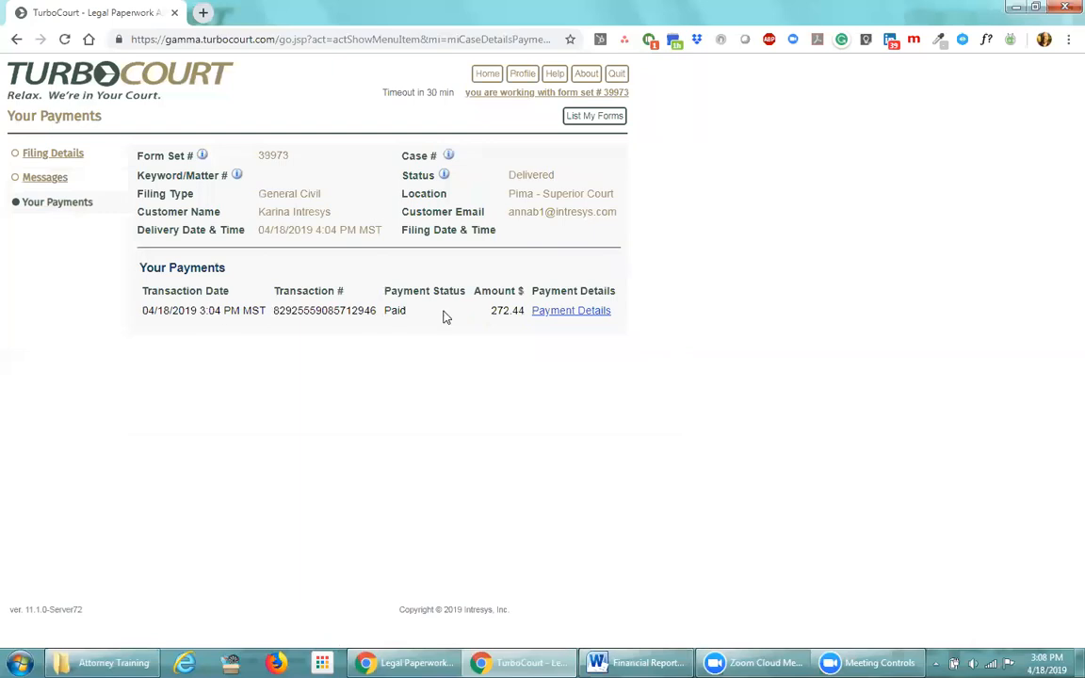
{"action": "left_click", "coordinate": [565, 313]}
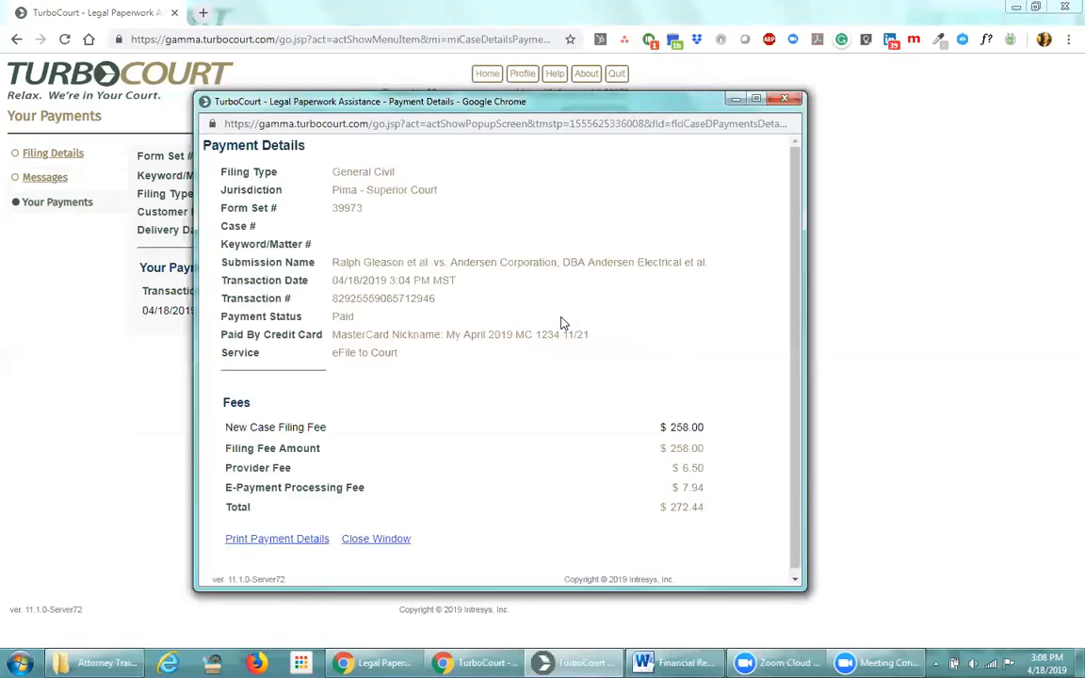
{"action": "left_click", "coordinate": [368, 540]}
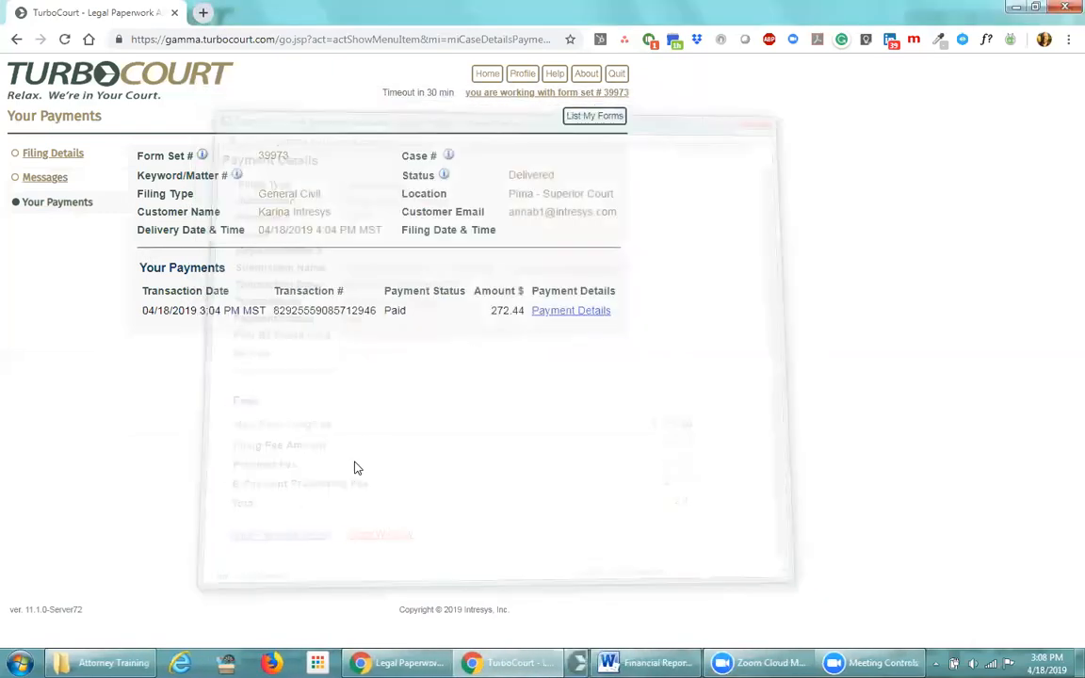
{"action": "left_click", "coordinate": [37, 181]}
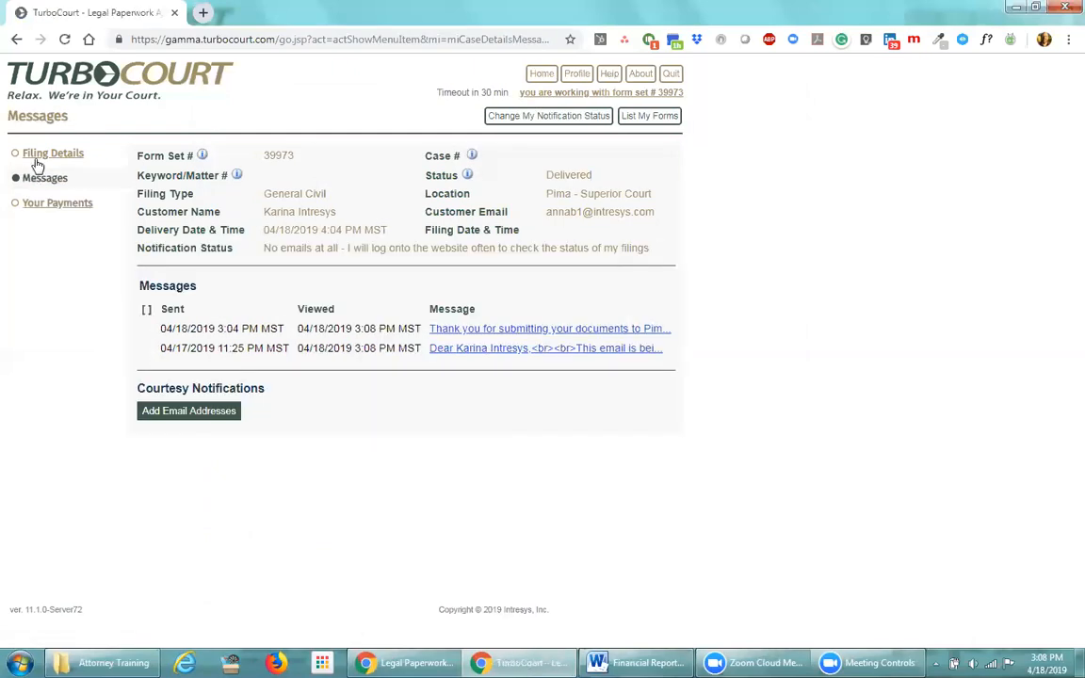
{"action": "left_click", "coordinate": [41, 156]}
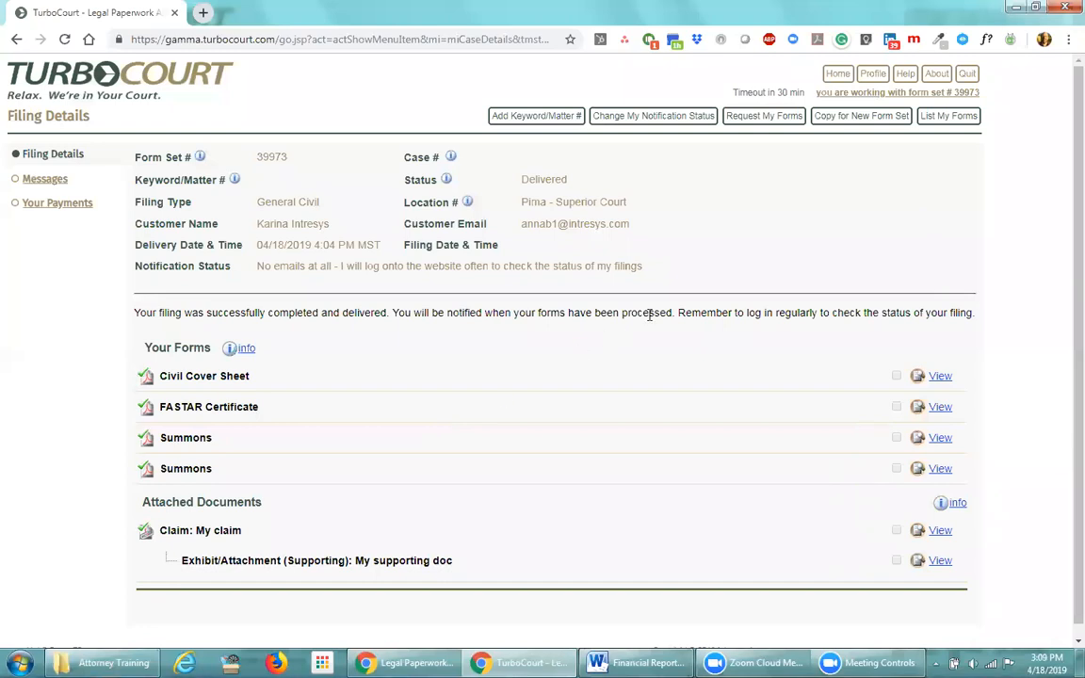
Quit TurboCourt and log back in with the account username and password
{"action": "left_click", "coordinate": [967, 76]}
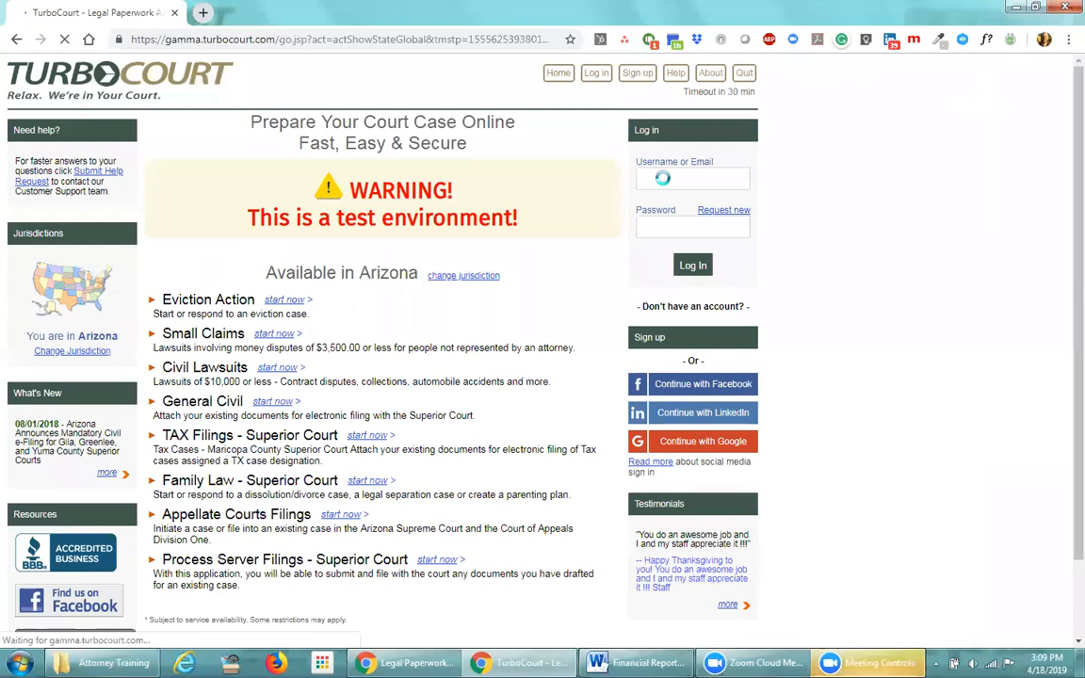
{"action": "left_click", "coordinate": [688, 182]}
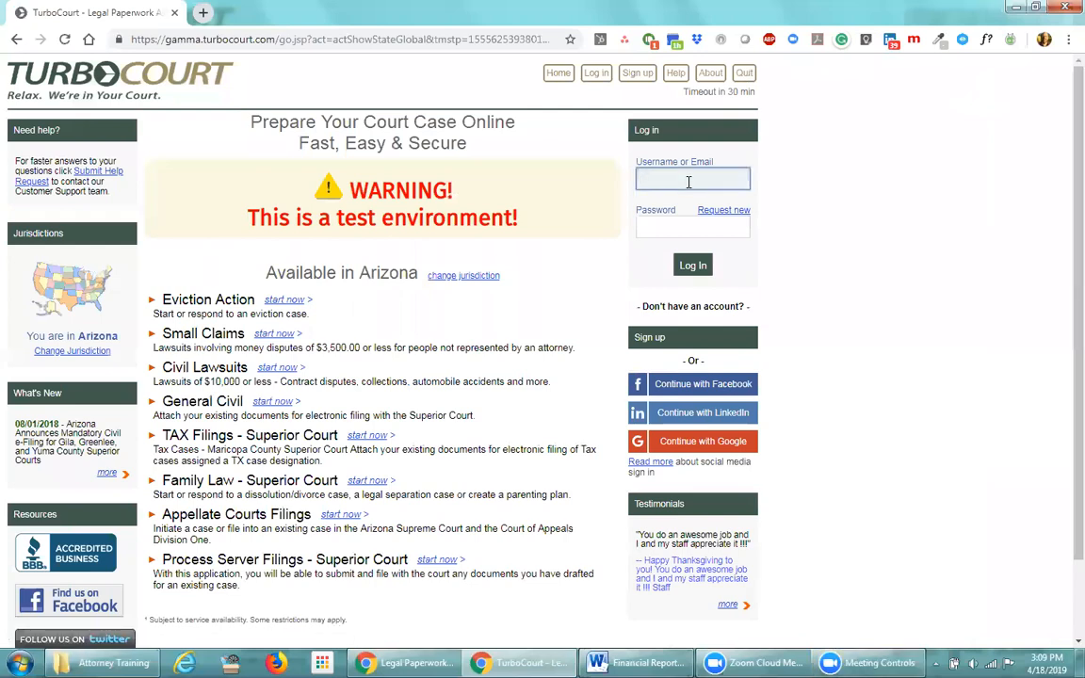
{"action": "left_click", "coordinate": [648, 223]}
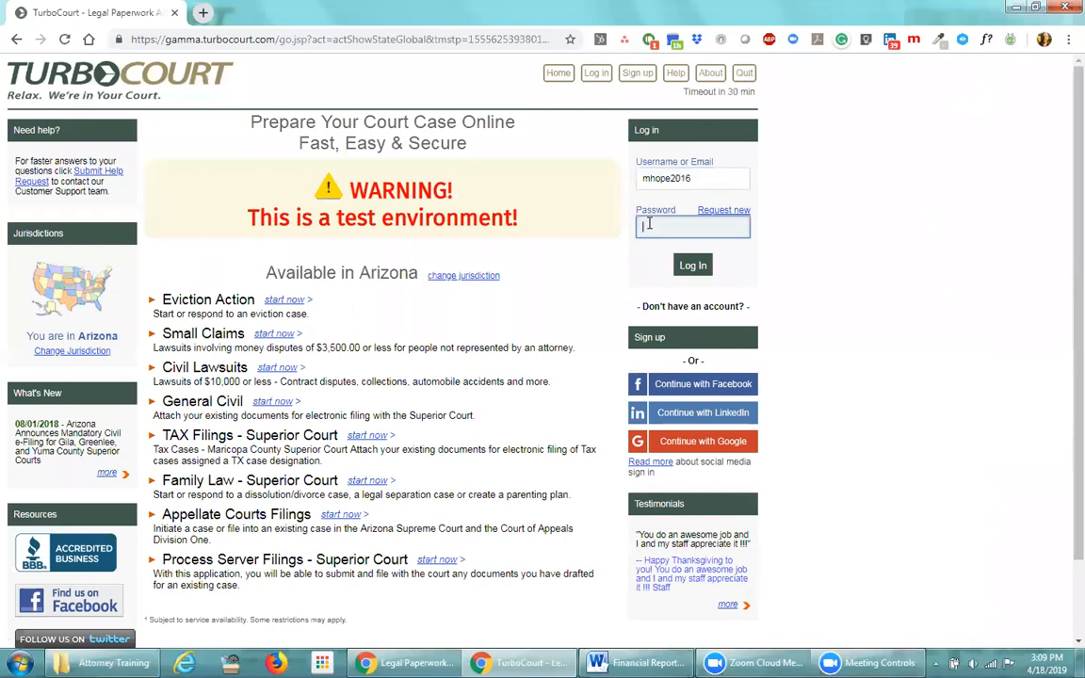
{"action": "type", "text": "********"}
{"action": "left_click", "coordinate": [693, 266]}
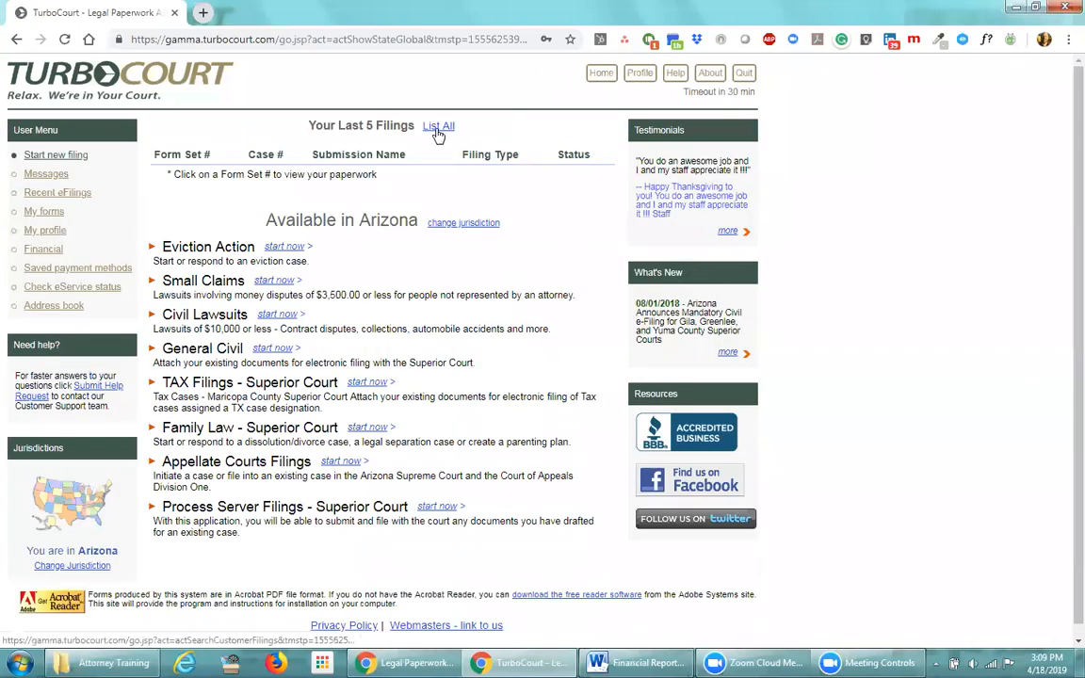
Search My forms for form set 31962 with the Created From date cleared
{"action": "left_click", "coordinate": [54, 213]}
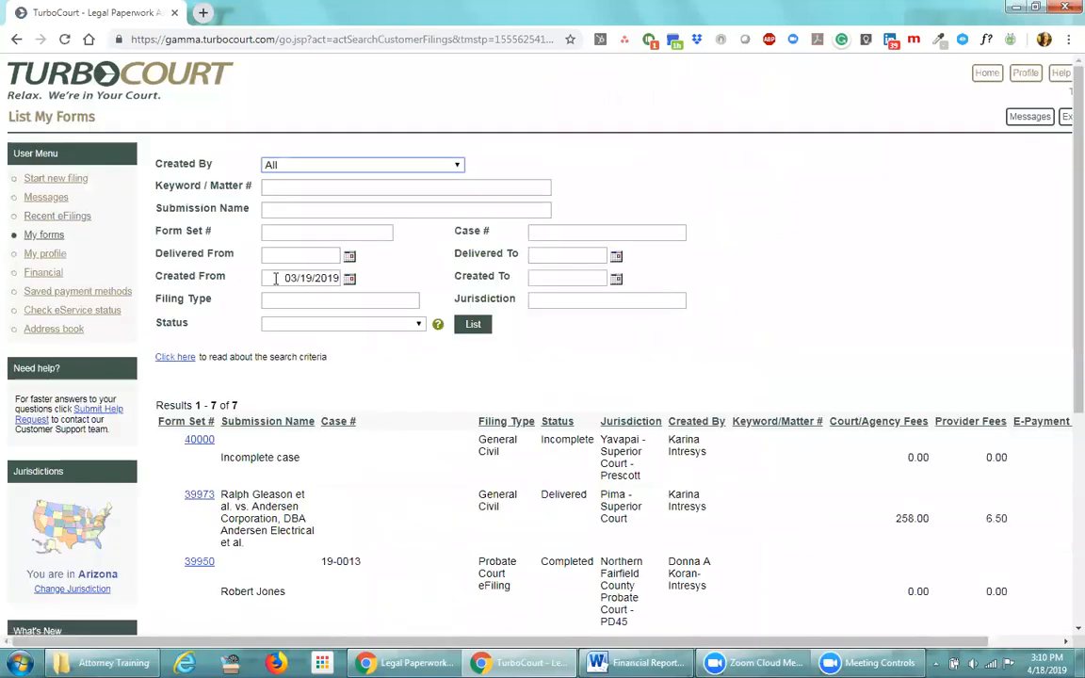
{"action": "left_click", "coordinate": [284, 233]}
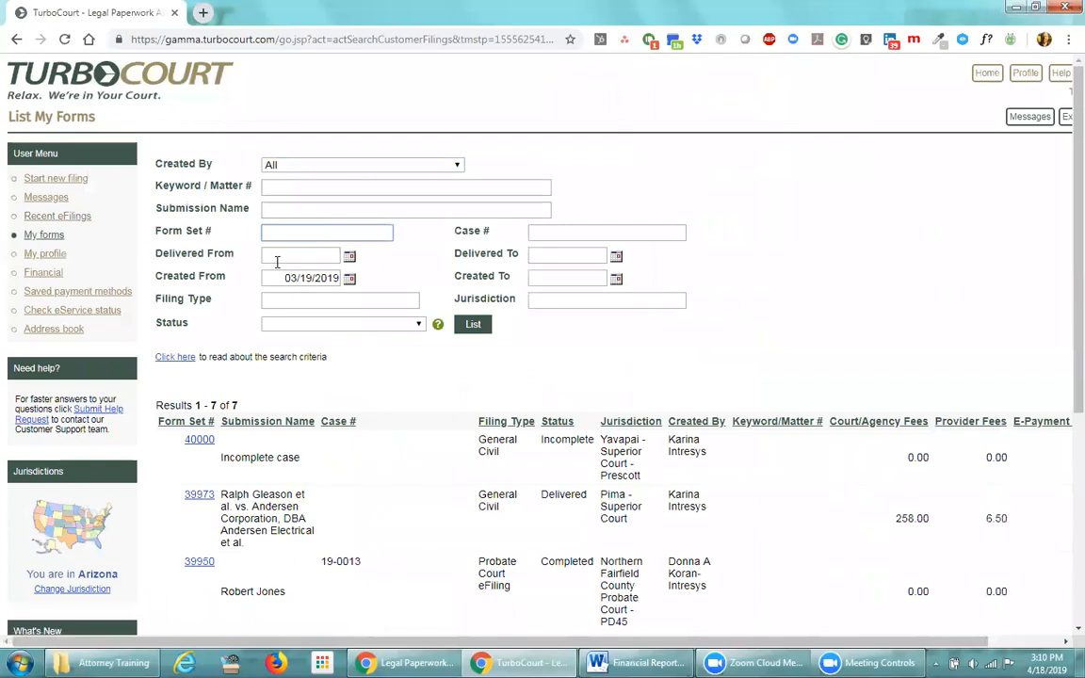
{"action": "type", "text": "31962"}
{"action": "left_click_drag", "start_coordinate": [287, 277], "coordinate": [334, 286]}
{"action": "key", "text": "BackSpace"}
{"action": "left_click", "coordinate": [388, 274]}
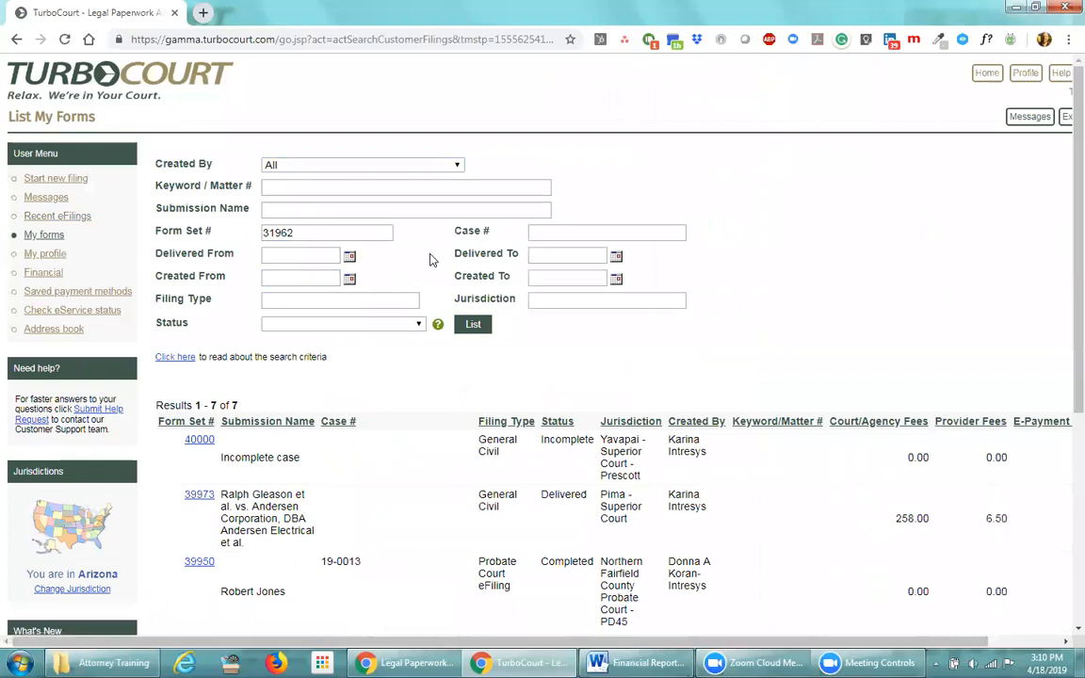
{"action": "left_click", "coordinate": [471, 326]}
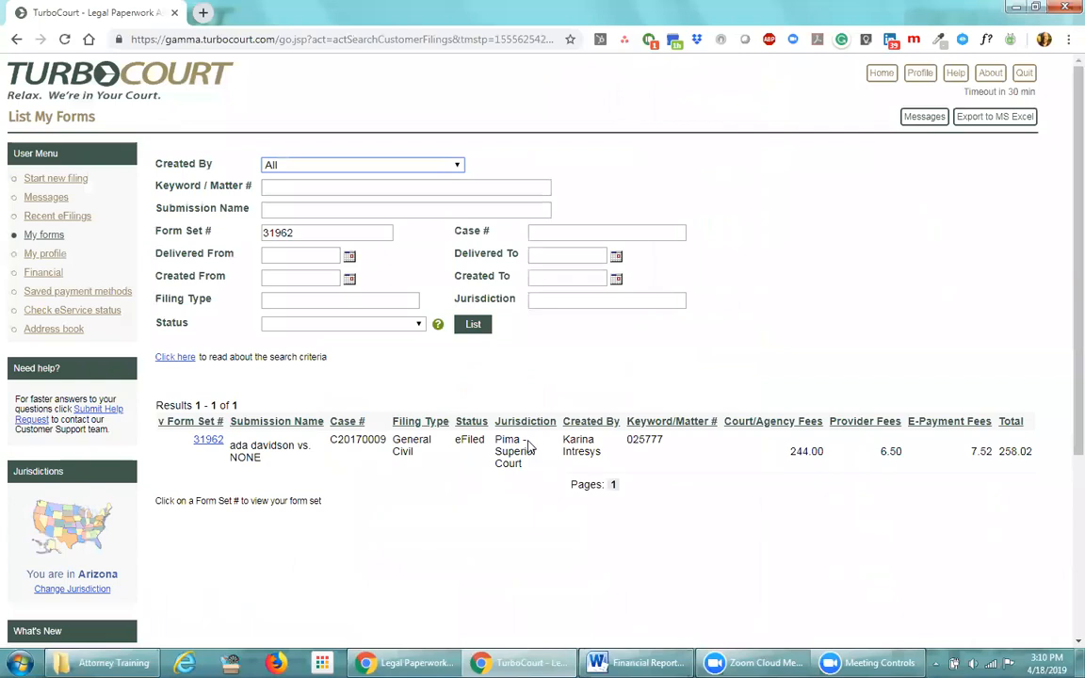
Highlight the result's Pima jurisdiction and eFiled status
{"action": "left_click_drag", "start_coordinate": [527, 439], "coordinate": [487, 438]}
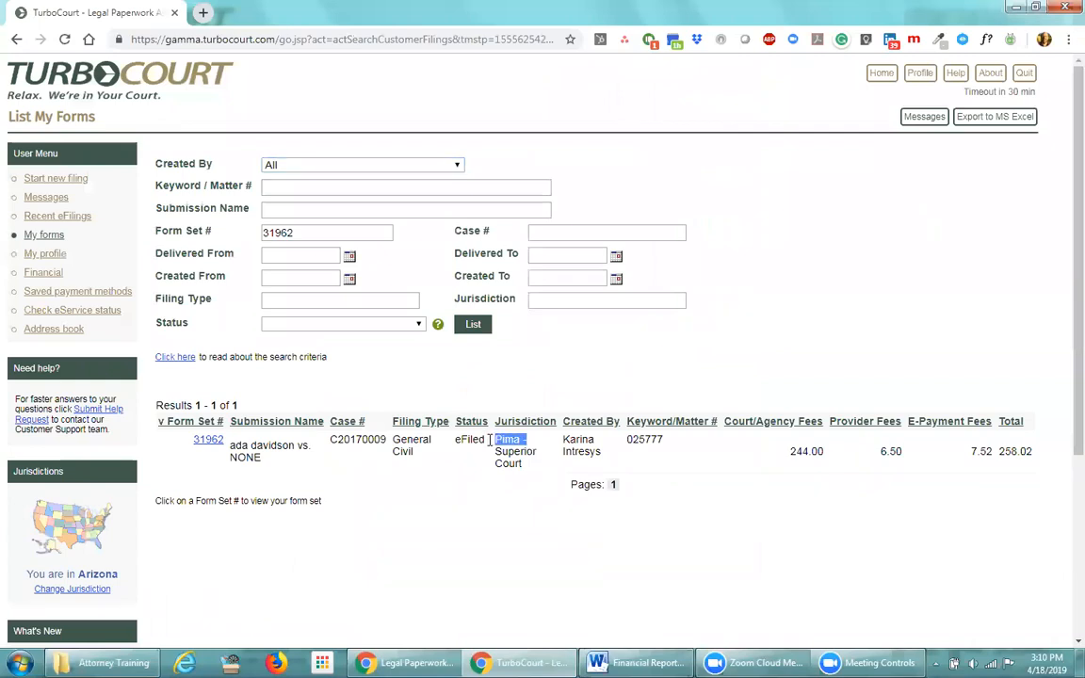
{"action": "left_click_drag", "start_coordinate": [455, 439], "coordinate": [470, 440]}
{"action": "left_click", "coordinate": [462, 468]}
Open form set 31962's filing details and highlight its eFiled status
{"action": "left_click", "coordinate": [206, 441]}
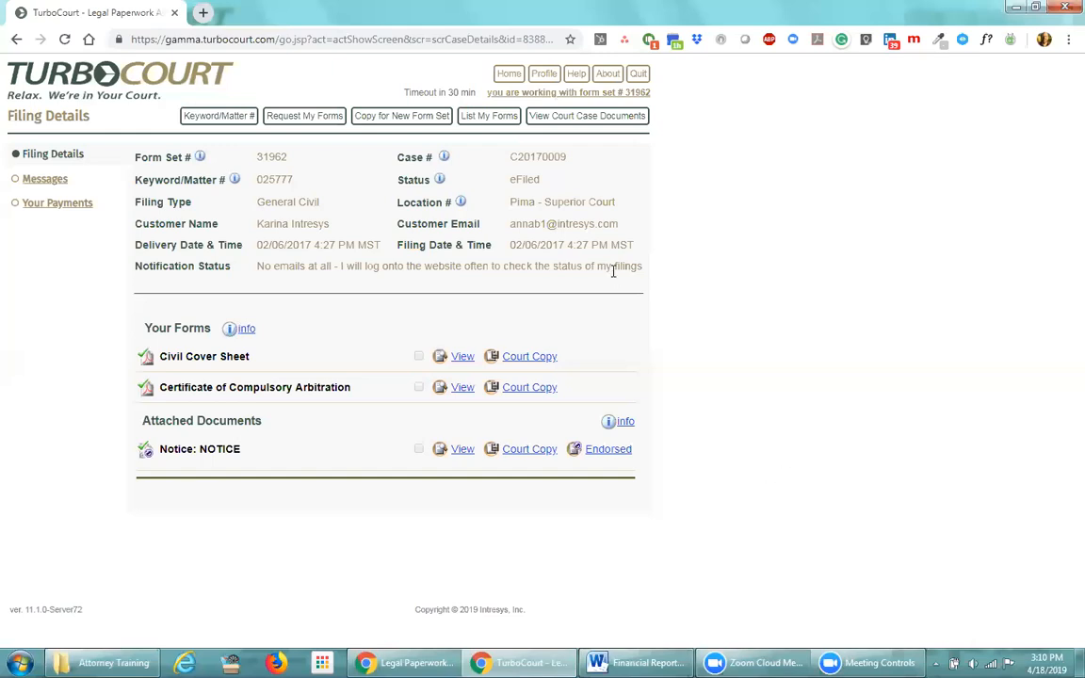
{"action": "left_click_drag", "start_coordinate": [541, 180], "coordinate": [511, 180]}
{"action": "left_click", "coordinate": [730, 240]}
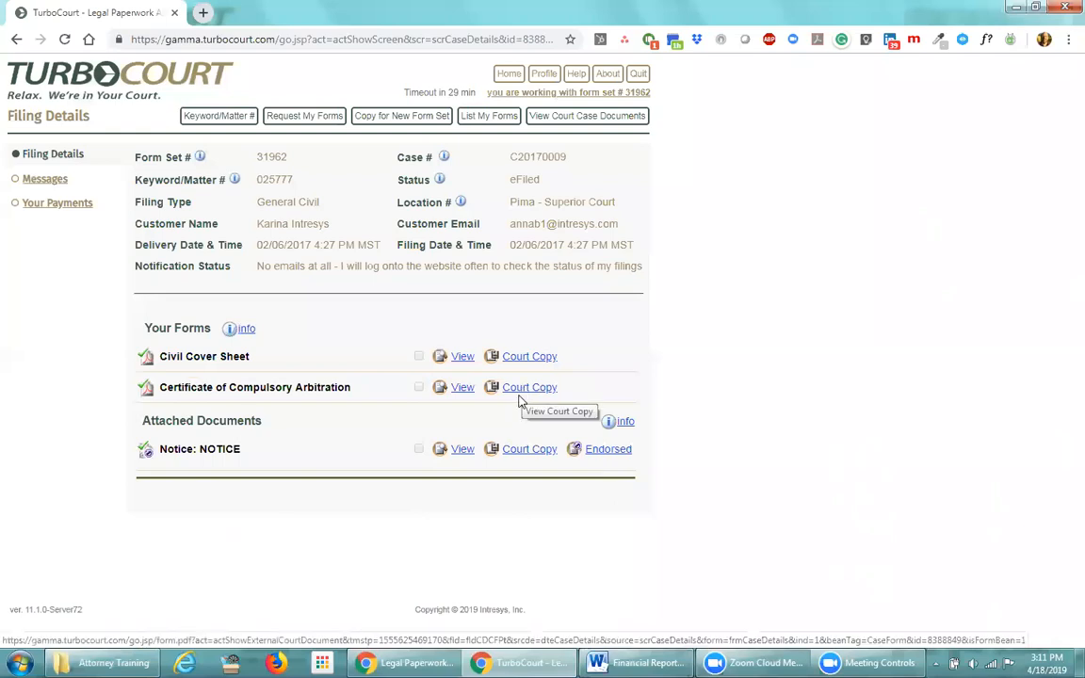
{"action": "left_click", "coordinate": [522, 389]}
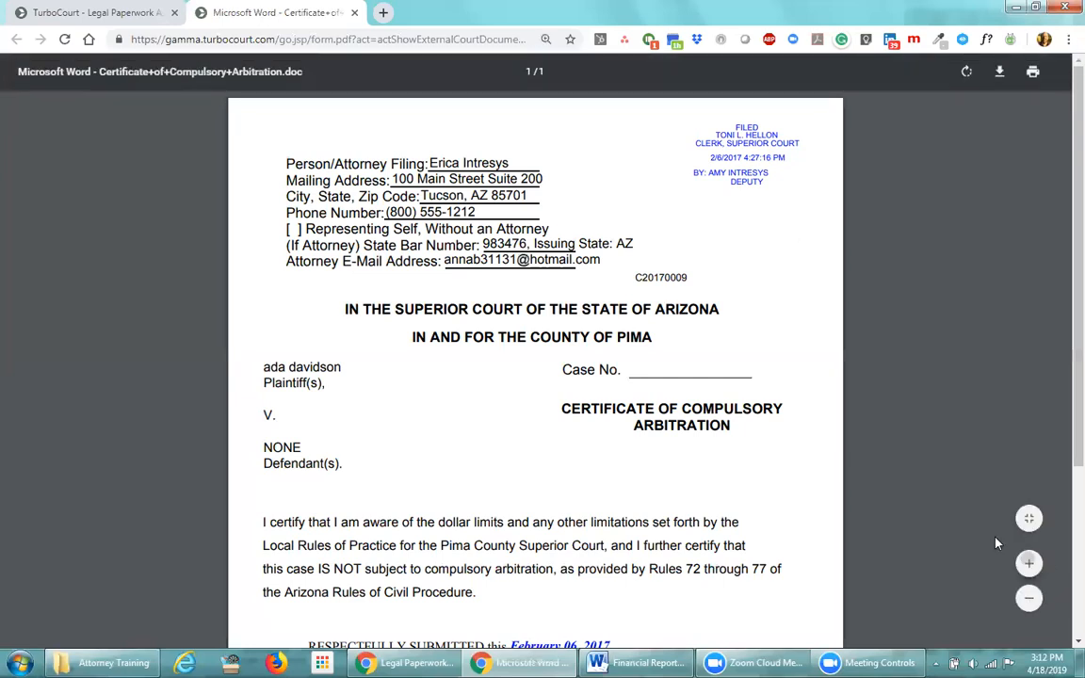
{"action": "left_click", "coordinate": [1029, 564]}
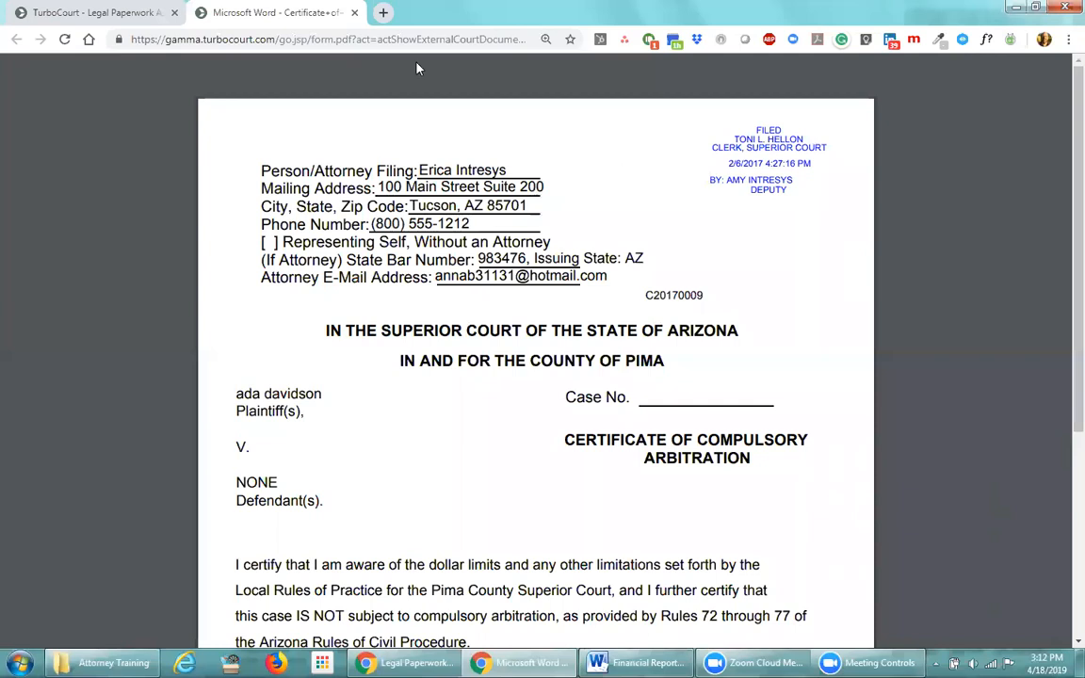
{"action": "left_click", "coordinate": [354, 14]}
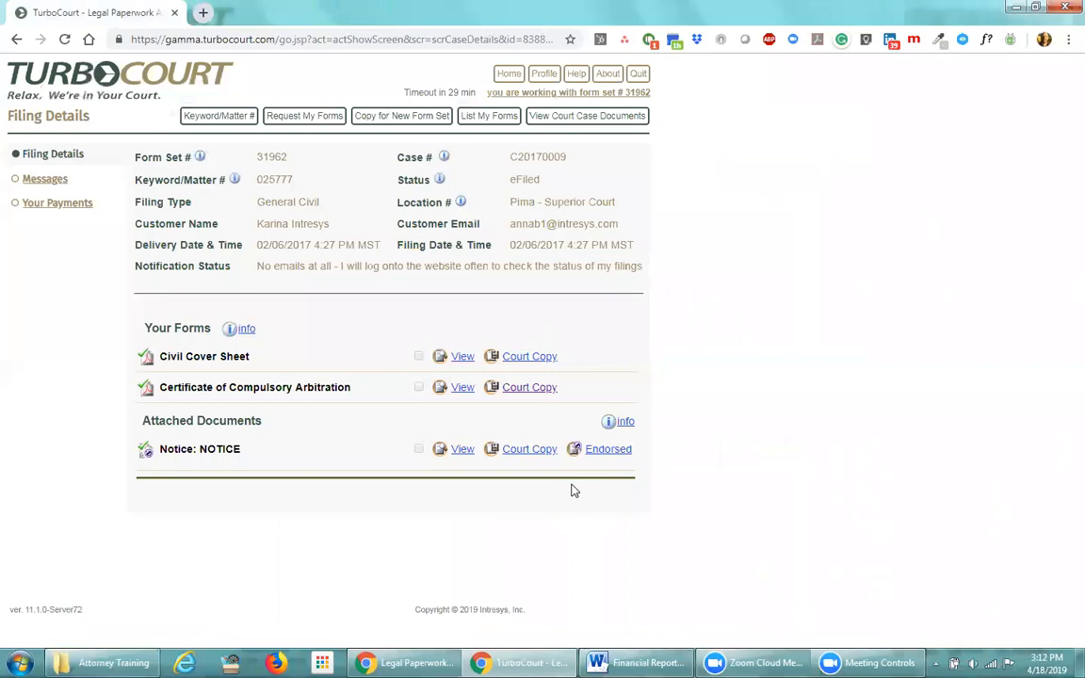
Look up form set 31963 in My forms and open its filing details
{"action": "left_click", "coordinate": [533, 180]}
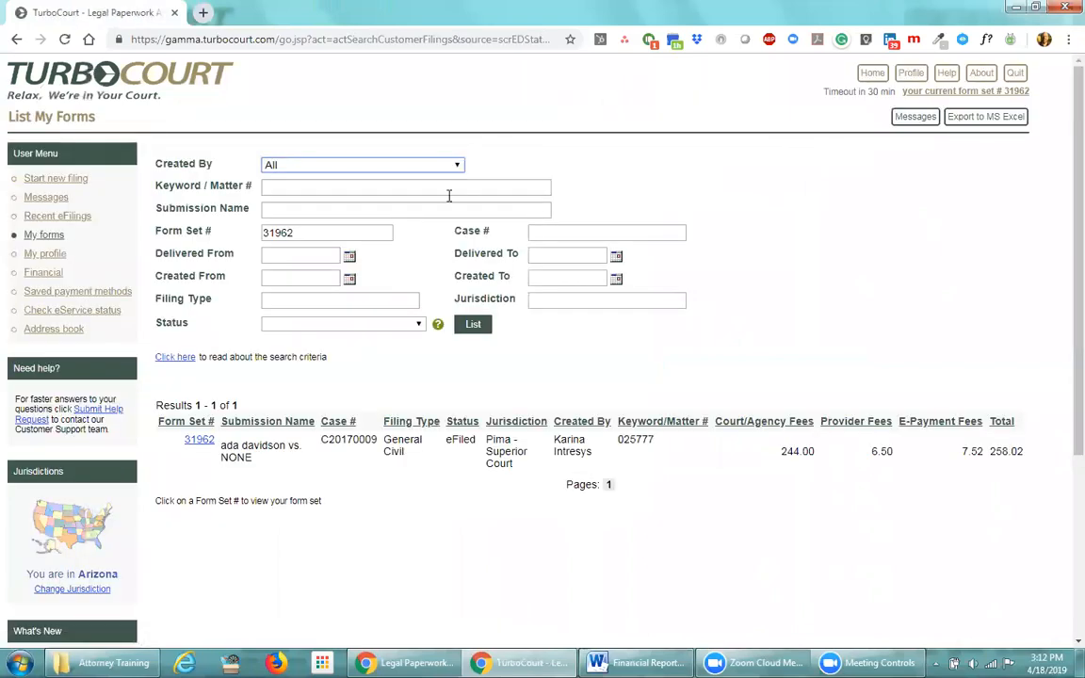
{"action": "left_click", "coordinate": [327, 234]}
{"action": "key", "text": "BackSpace"}
{"action": "type", "text": "3"}
{"action": "left_click", "coordinate": [469, 326]}
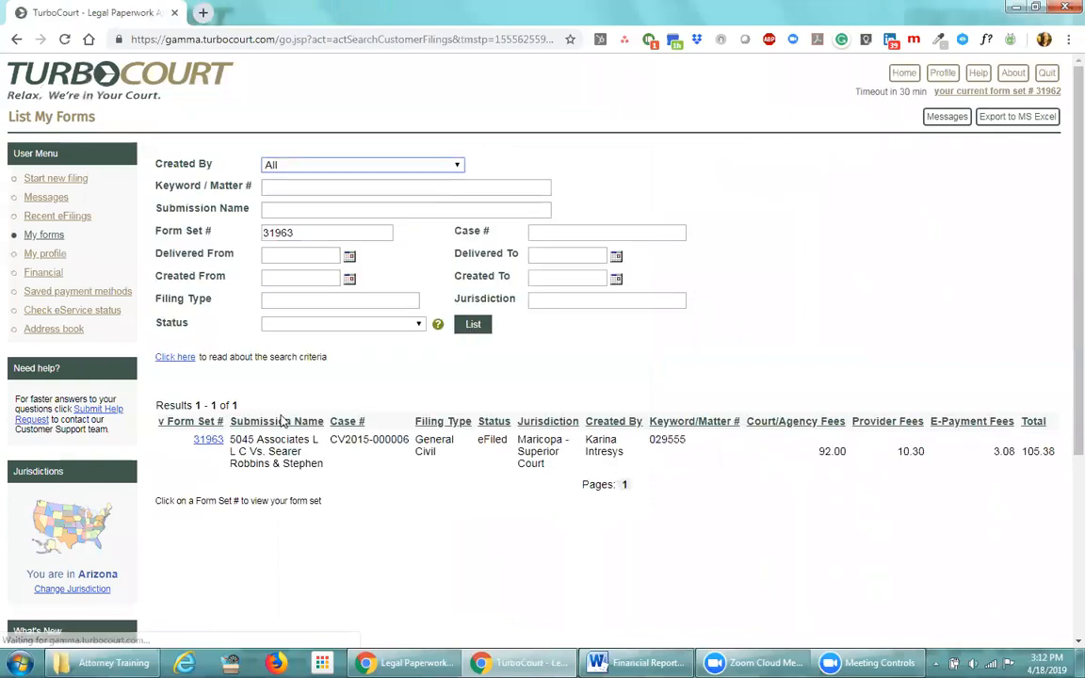
{"action": "left_click", "coordinate": [207, 440]}
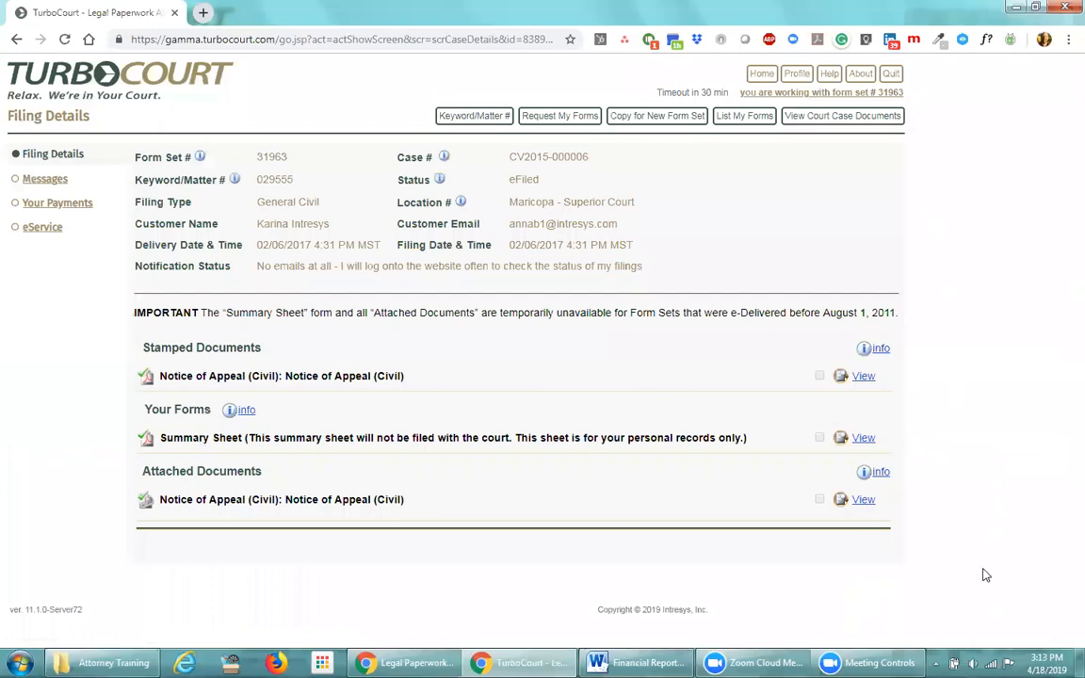
Review the Stamped Documents section, then go back to the form set search list
{"action": "left_click_drag", "start_coordinate": [261, 348], "coordinate": [144, 348]}
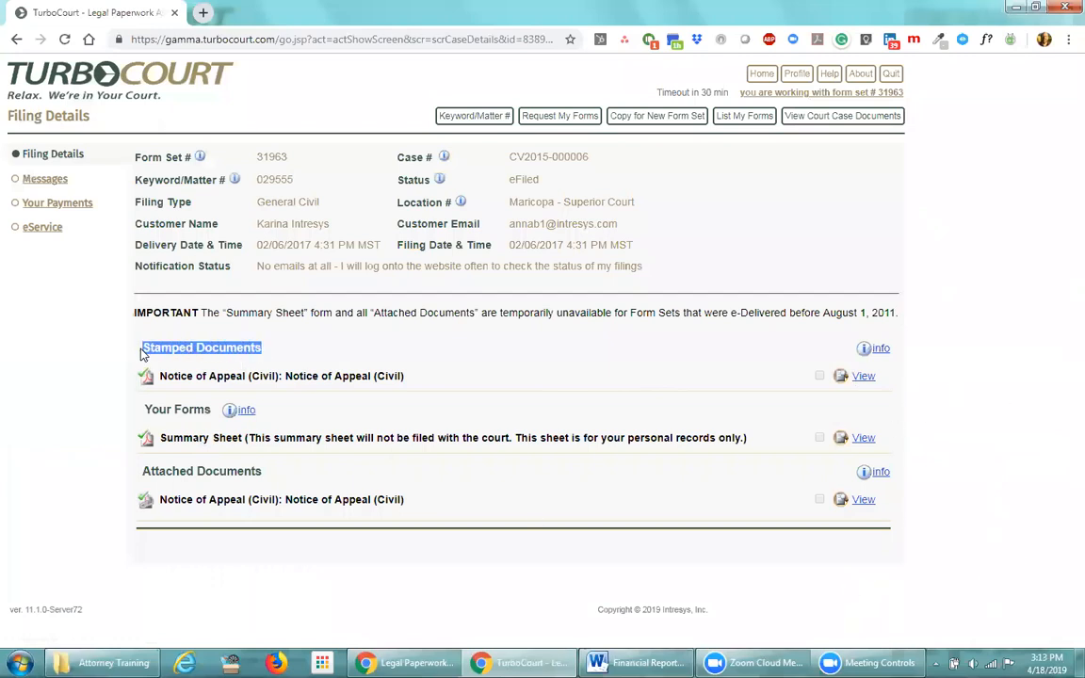
{"action": "left_click", "coordinate": [287, 350]}
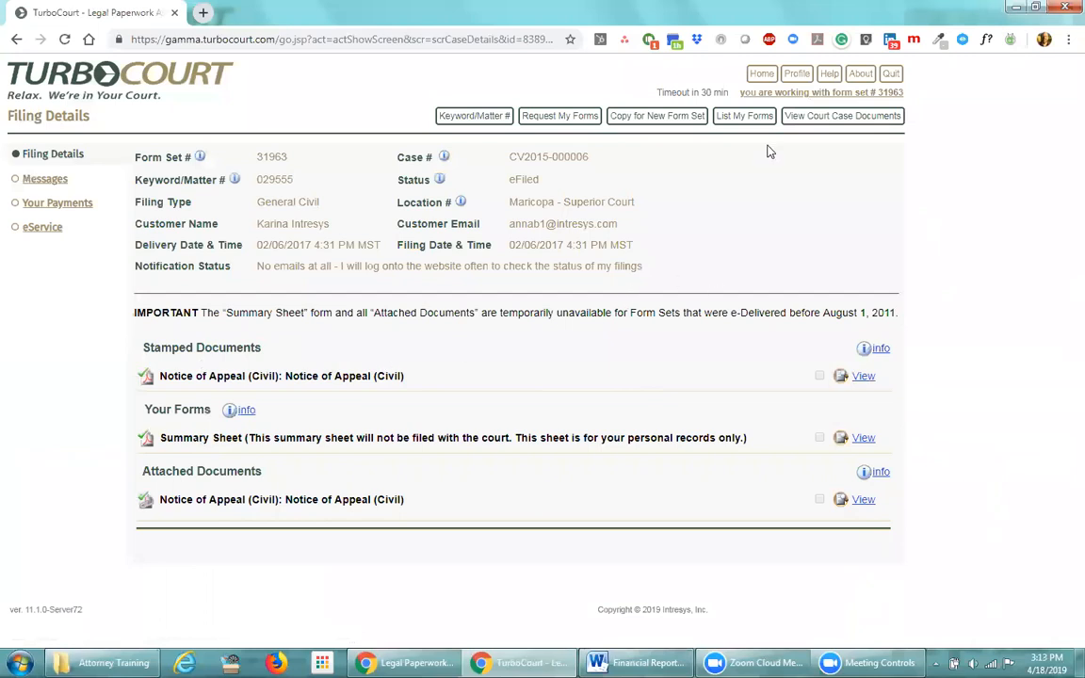
{"action": "left_click", "coordinate": [744, 115]}
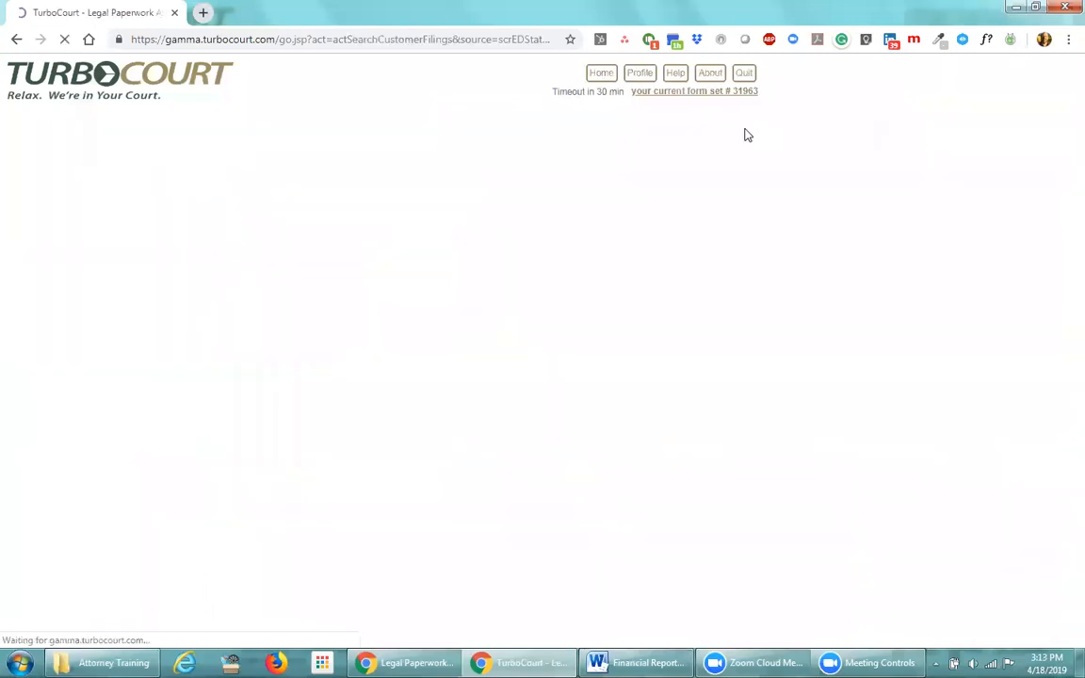
Change the Form Set # to 32867, search, and open its filing details
{"action": "key", "text": "BackSpace"}
{"action": "key", "text": "BackSpace"}
{"action": "key", "text": "BackSpace"}
{"action": "key", "text": "BackSpace"}
{"action": "type", "text": "28670"}
{"action": "key", "text": "BackSpace"}
{"action": "key", "text": "BackSpace"}
{"action": "type", "text": "7"}
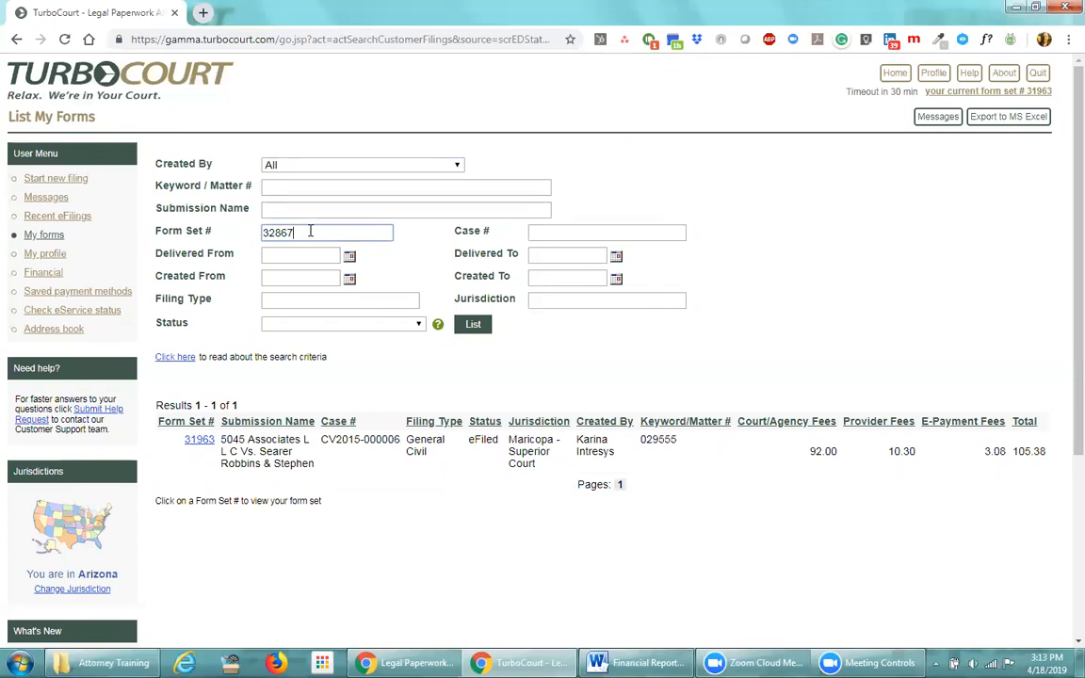
{"action": "left_click", "coordinate": [471, 325]}
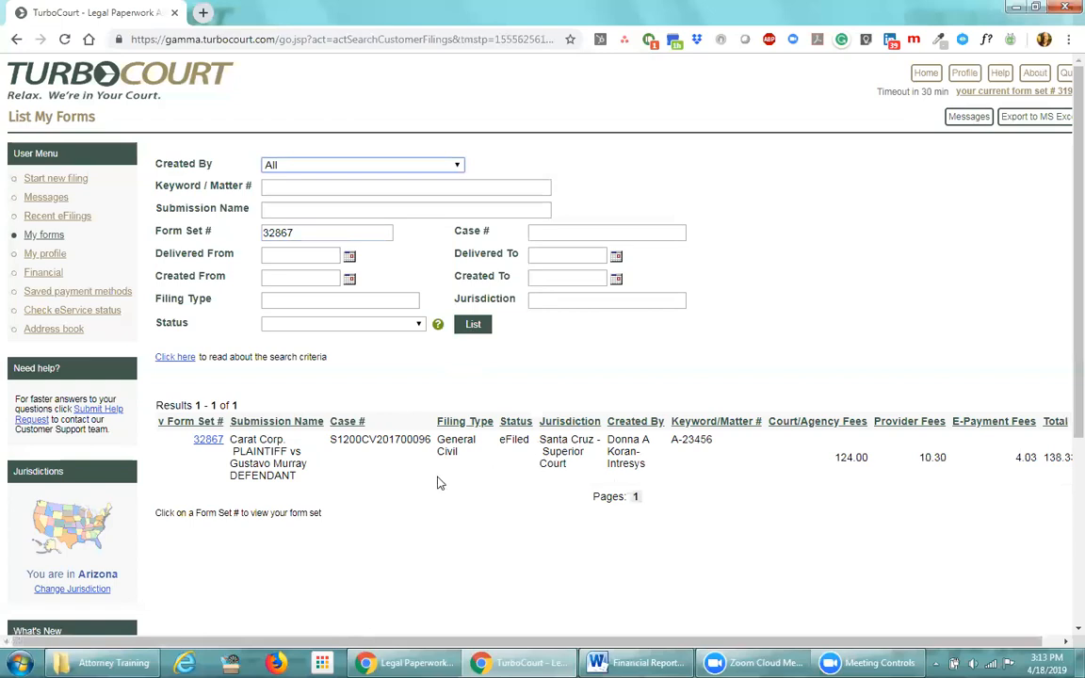
{"action": "left_click", "coordinate": [208, 440]}
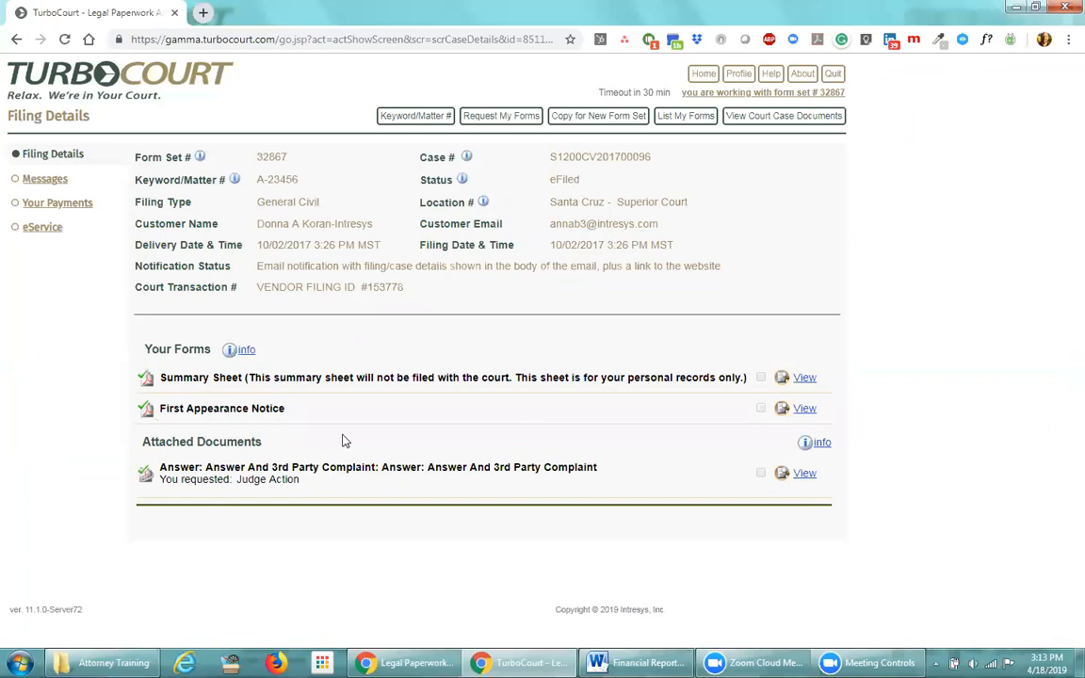
{"action": "left_click_drag", "start_coordinate": [581, 181], "coordinate": [551, 178]}
{"action": "left_click", "coordinate": [610, 358]}
{"action": "left_click_drag", "start_coordinate": [553, 203], "coordinate": [605, 203]}
{"action": "left_click", "coordinate": [555, 310]}
{"action": "left_click_drag", "start_coordinate": [650, 156], "coordinate": [546, 156]}
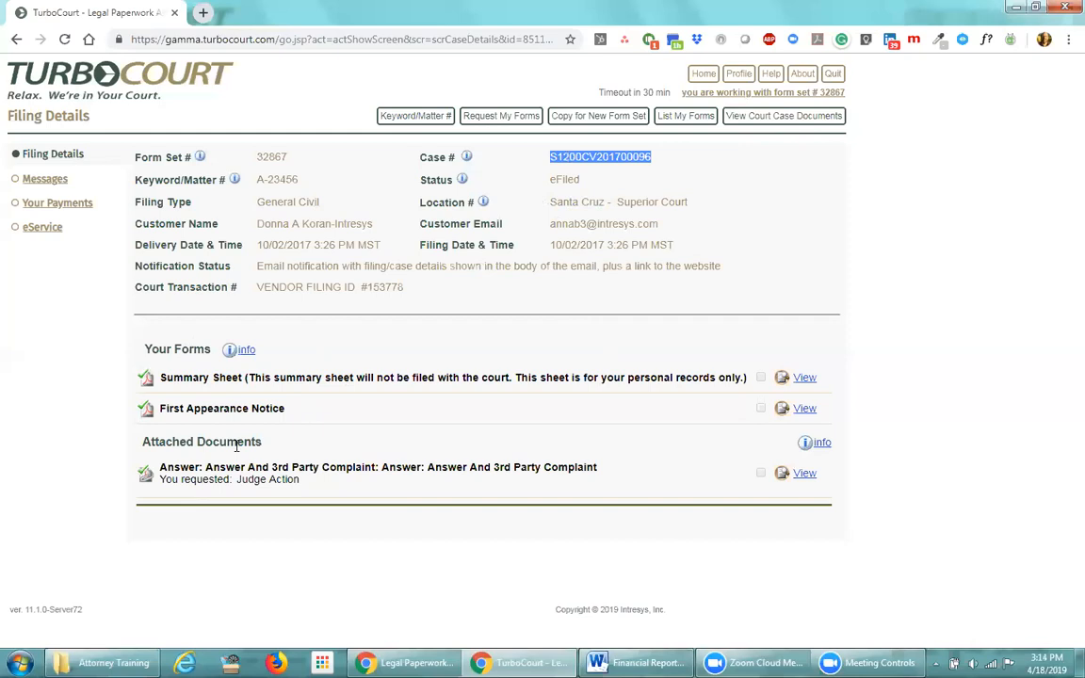
{"action": "left_click", "coordinate": [796, 192]}
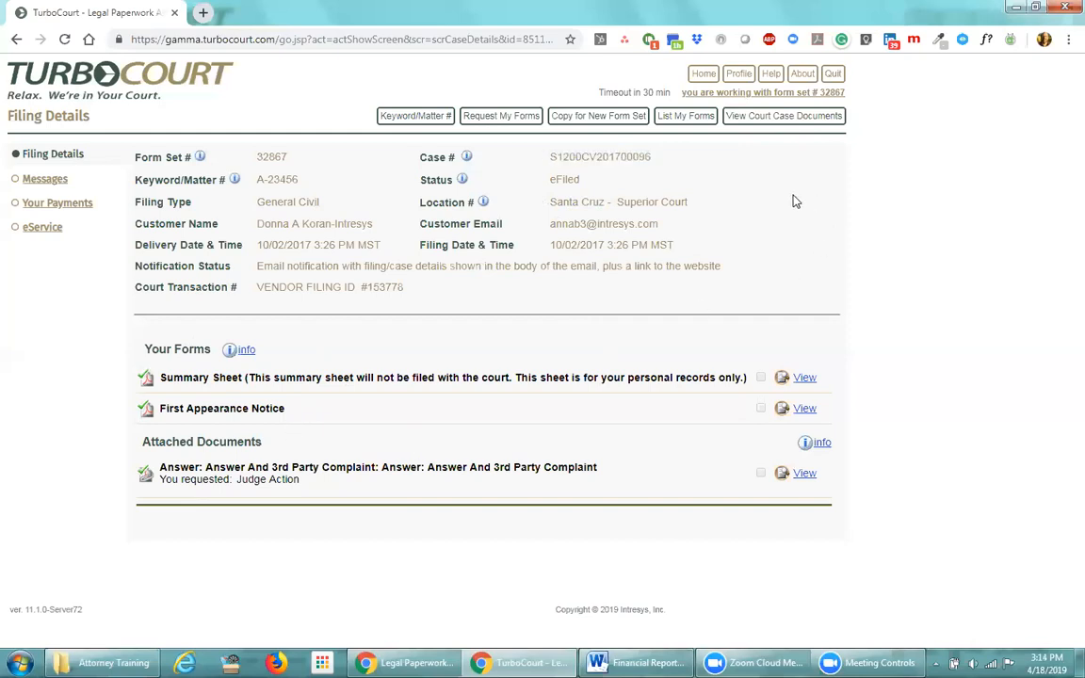
Scroll through the case's nine filed documents, Complaint to Order, then return to form set 32867
{"action": "left_click", "coordinate": [775, 115]}
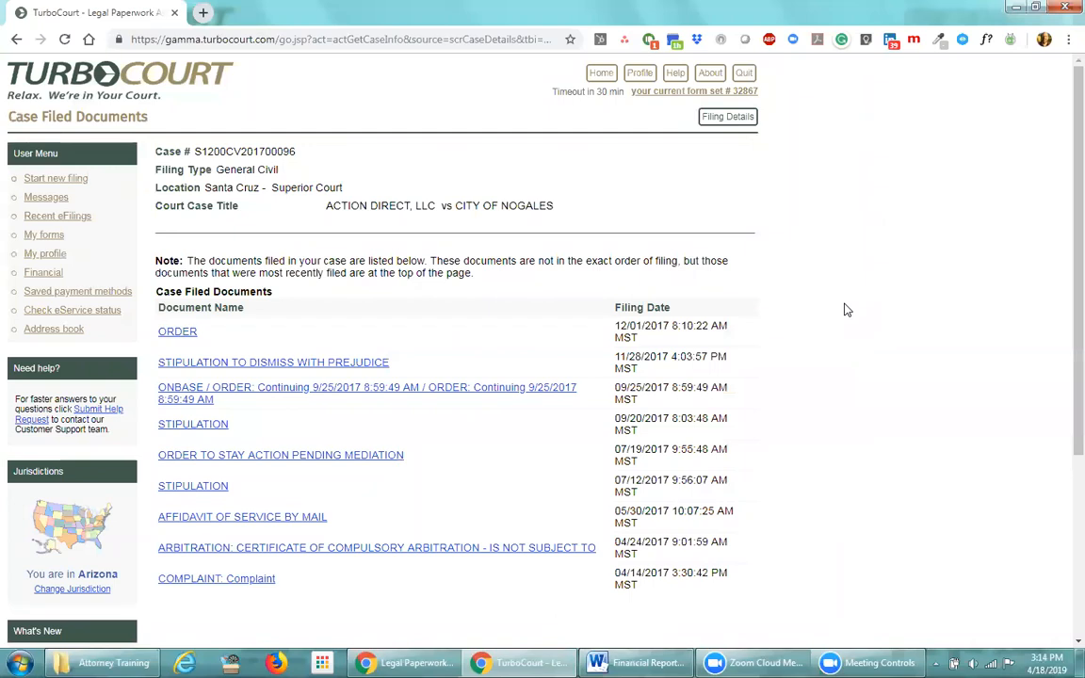
{"action": "scroll", "coordinate": [810, 416], "scroll_direction": "down", "scroll_amount": 2}
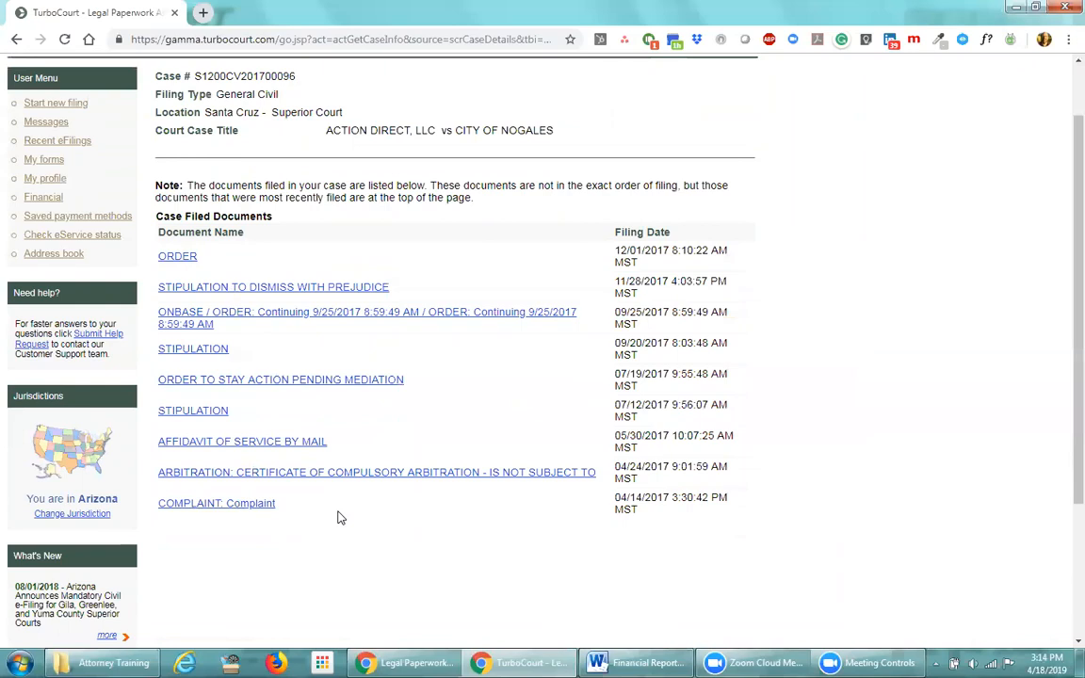
{"action": "scroll", "coordinate": [344, 518], "scroll_direction": "up", "scroll_amount": 1}
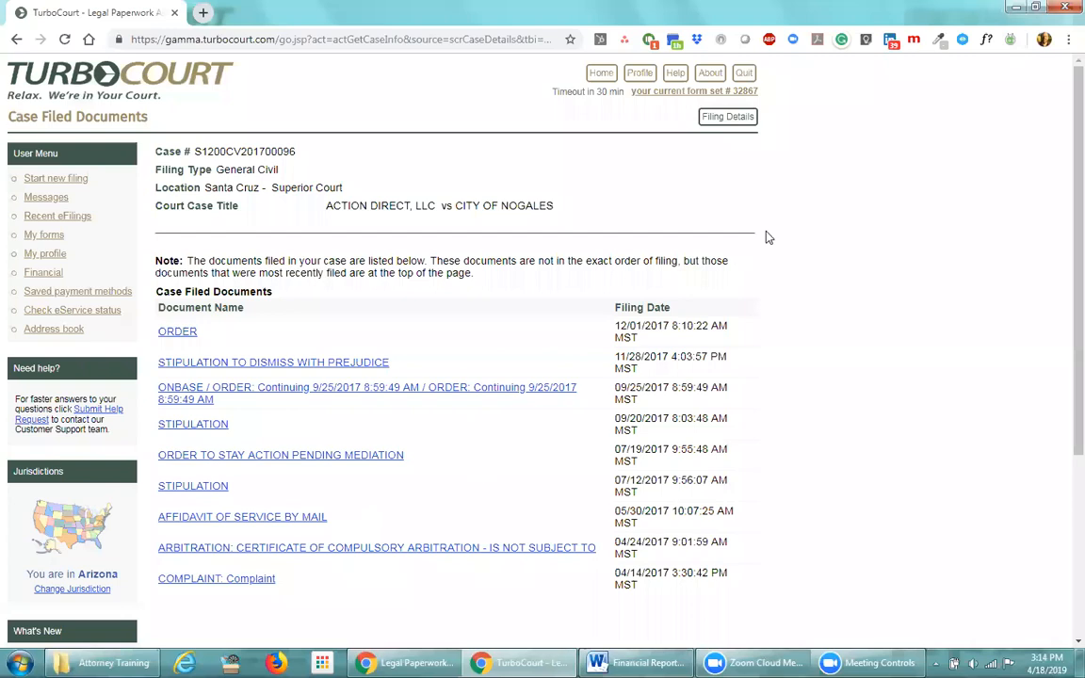
{"action": "left_click", "coordinate": [736, 122]}
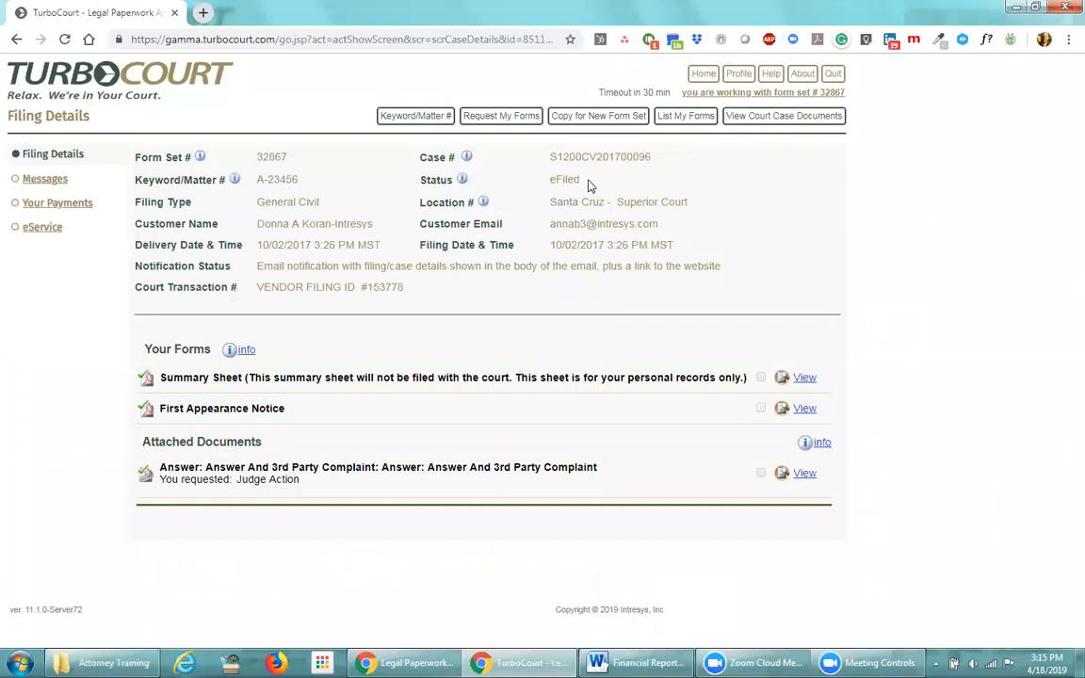
Check form set 32867's eFiled status, then search for form set 31962 and open its details
{"action": "left_click_drag", "start_coordinate": [584, 185], "coordinate": [549, 186]}
{"action": "left_click", "coordinate": [618, 183]}
{"action": "left_click", "coordinate": [685, 115]}
{"action": "left_click_drag", "start_coordinate": [298, 234], "coordinate": [258, 225]}
{"action": "type", "text": "31962"}
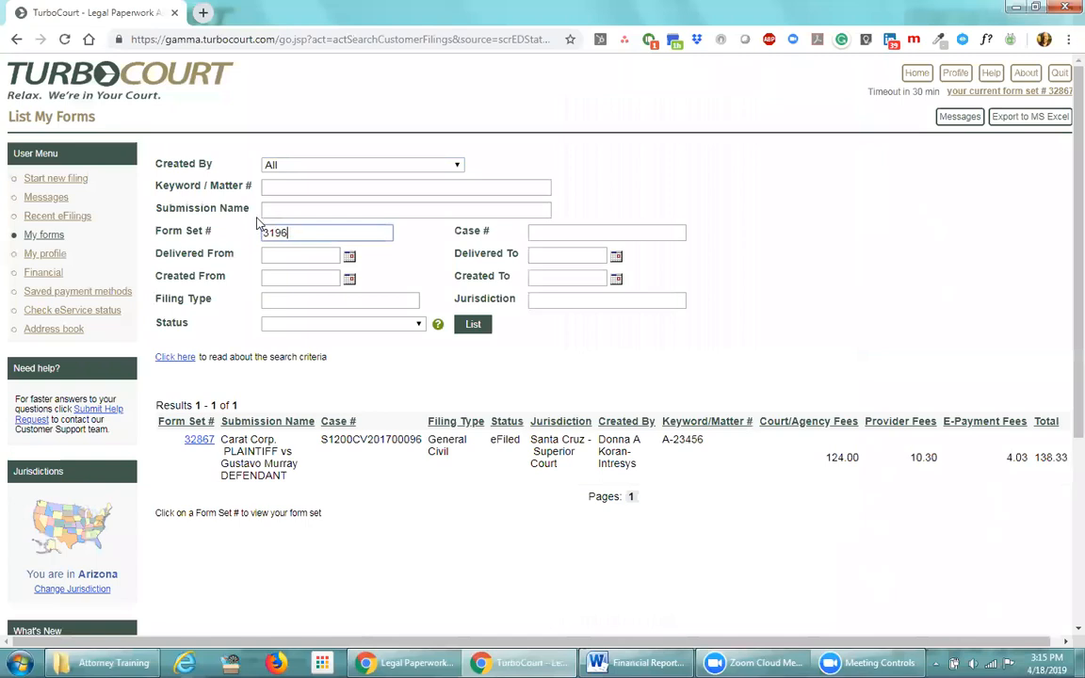
{"action": "left_click", "coordinate": [475, 327]}
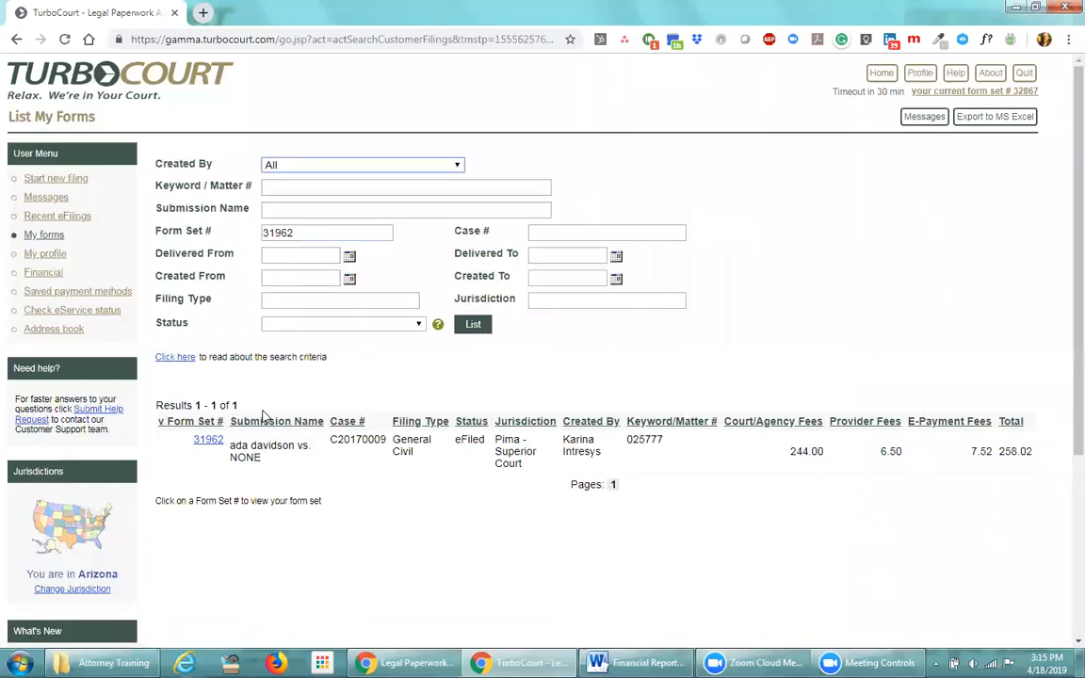
{"action": "left_click", "coordinate": [209, 439]}
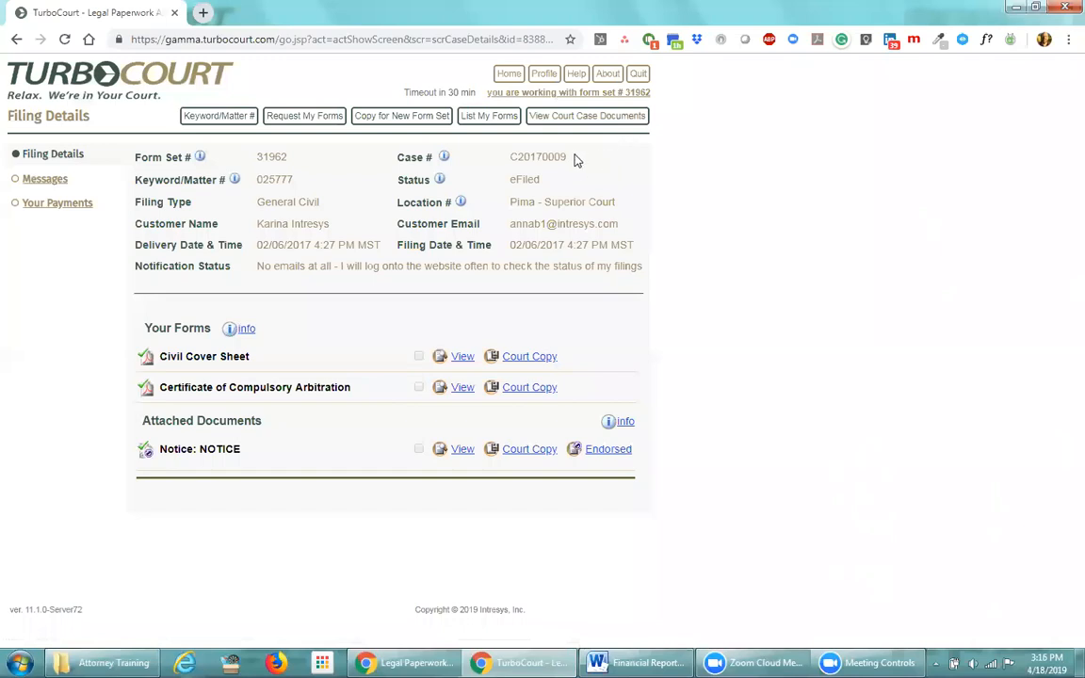
{"action": "left_click_drag", "start_coordinate": [569, 157], "coordinate": [510, 158]}
{"action": "left_click", "coordinate": [578, 162]}
{"action": "left_click", "coordinate": [636, 120]}
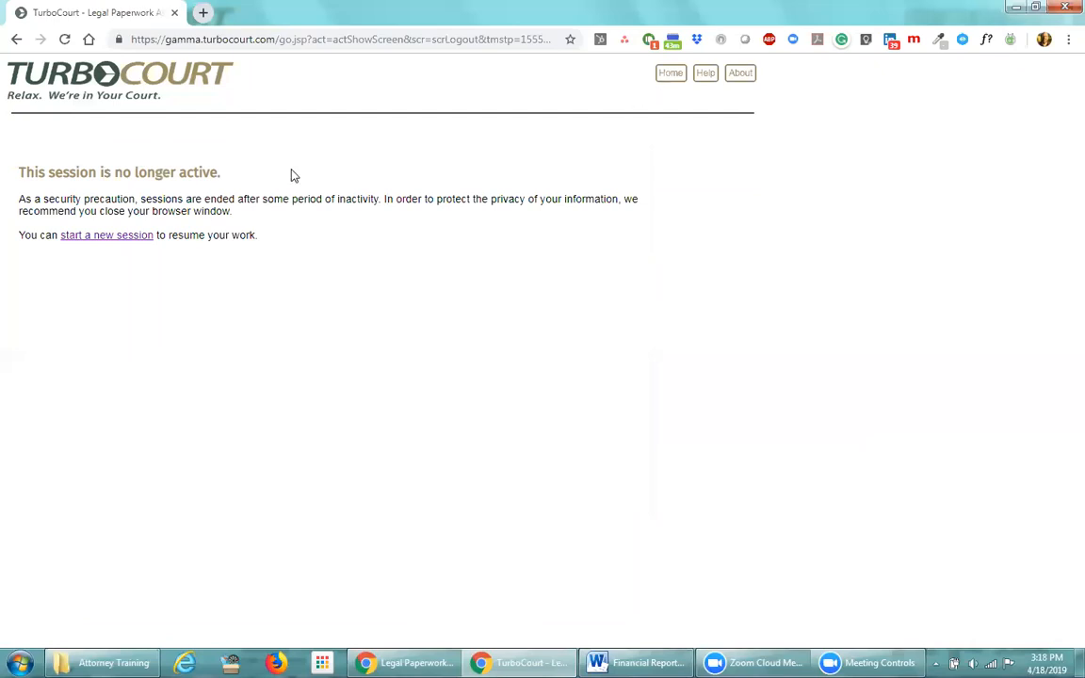
Start a new session and log in with the account username and password
{"action": "left_click", "coordinate": [94, 236]}
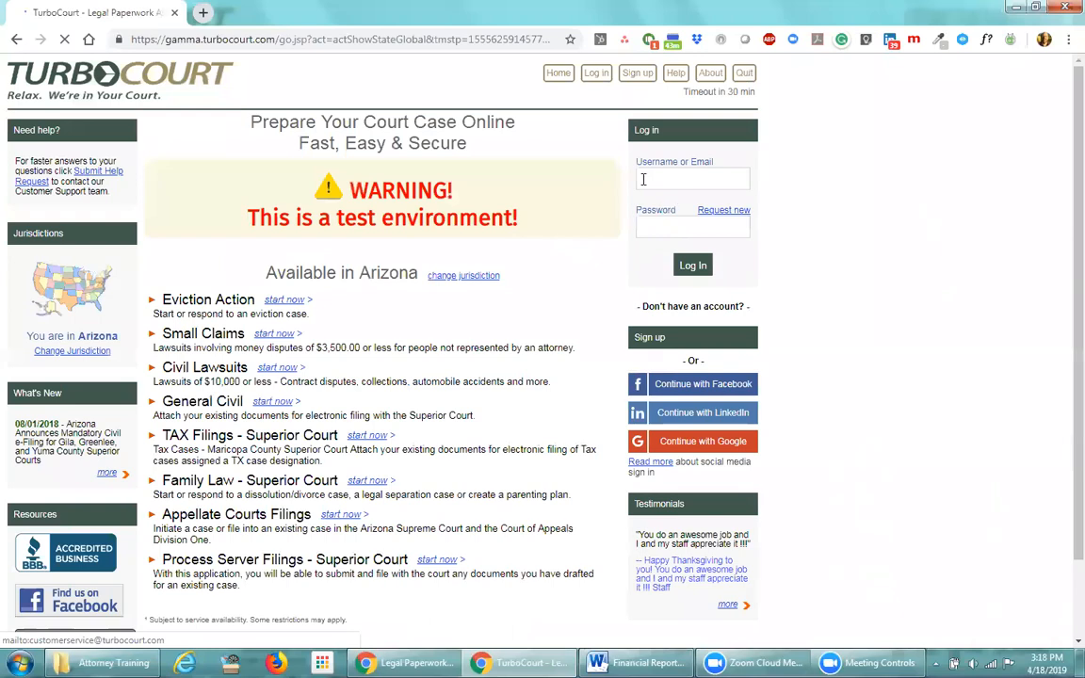
{"action": "type", "text": "kar"}
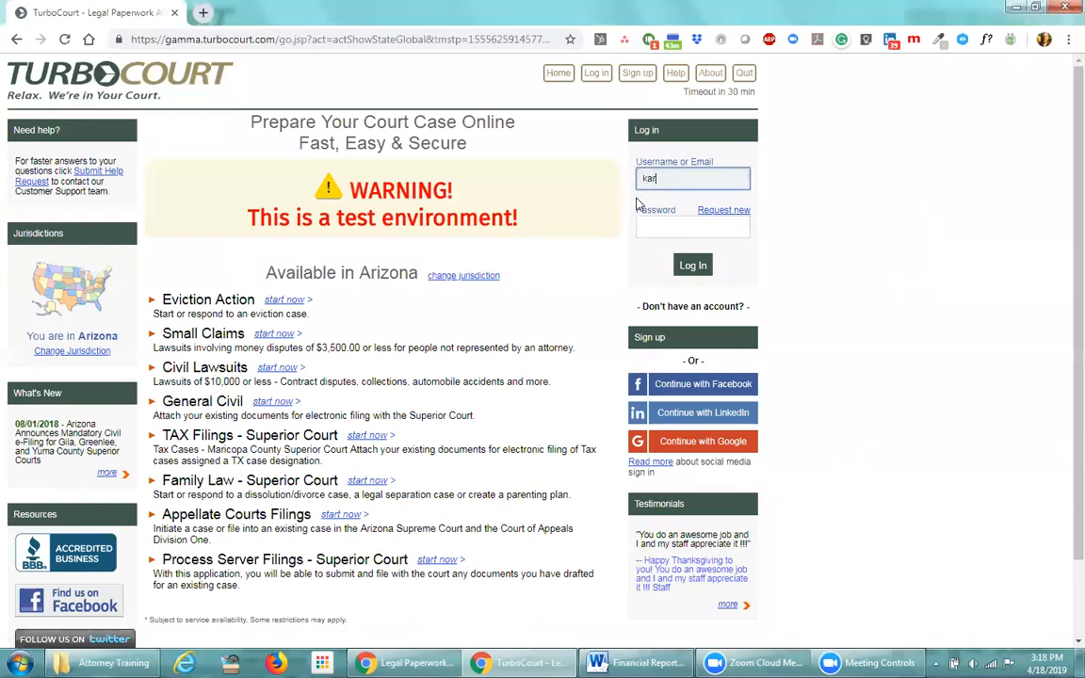
{"action": "type", "text": "inad"}
{"action": "key", "text": "Tab"}
{"action": "type", "text": "••••••••••"}
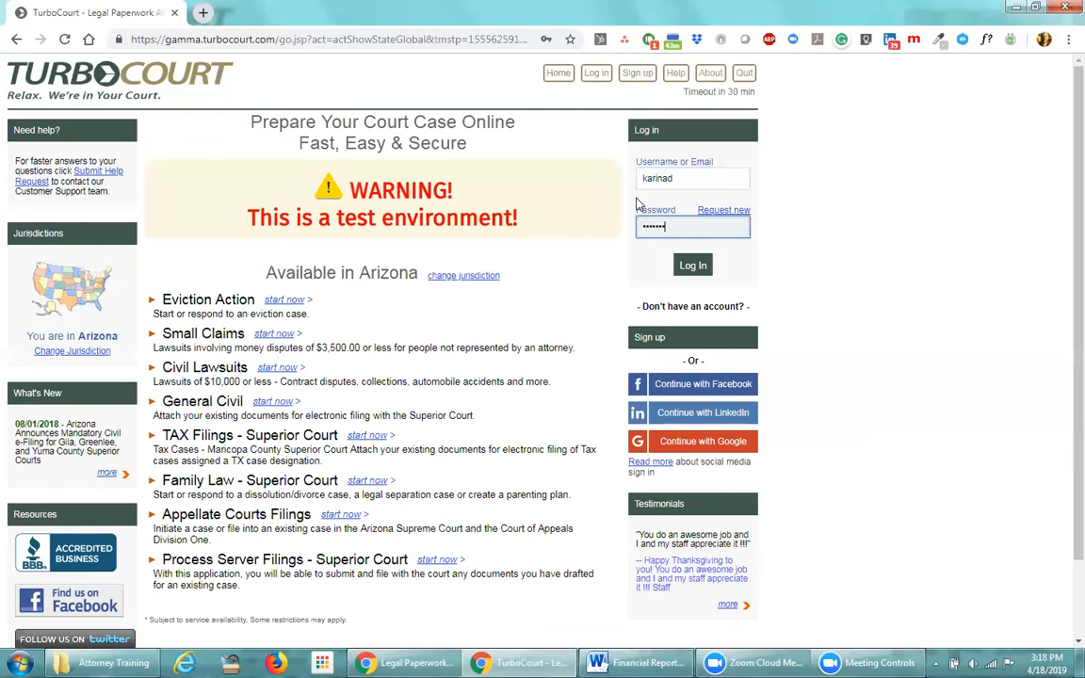
{"action": "key", "text": "Return"}
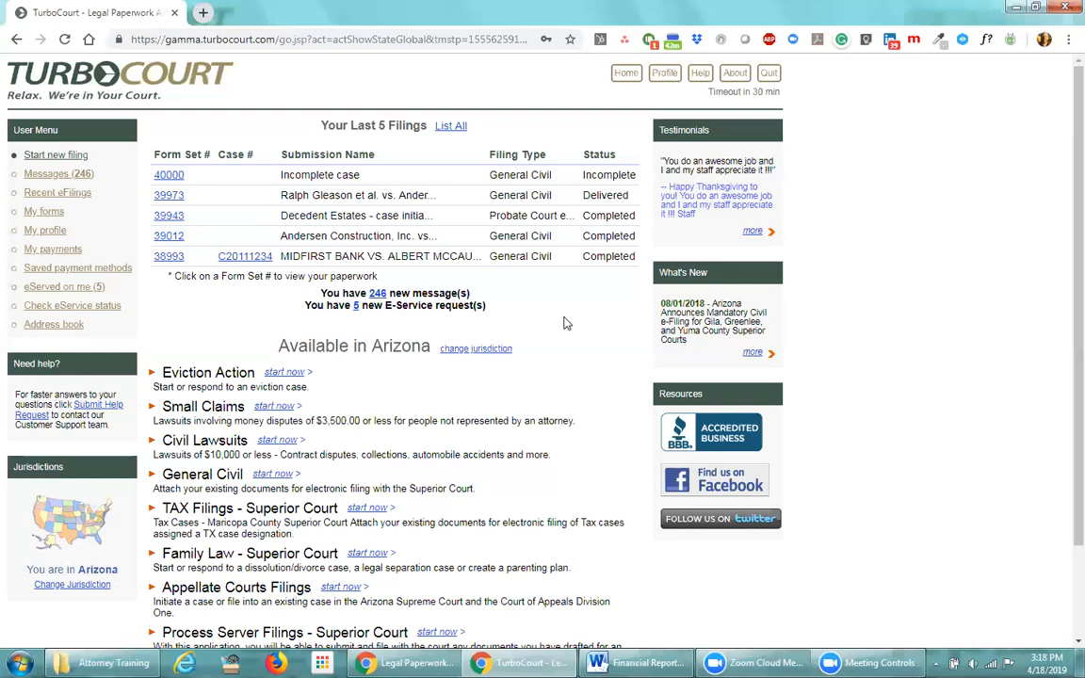
Open delivered form set 39973's filing details and check its delivery time
{"action": "left_click", "coordinate": [169, 195]}
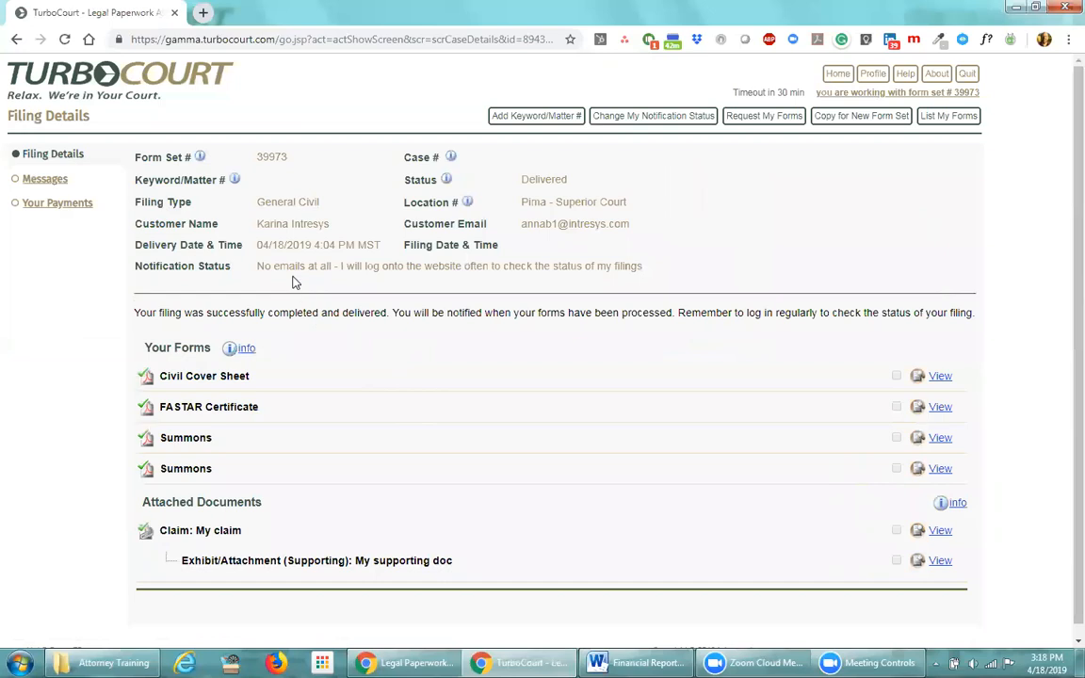
{"action": "left_click_drag", "start_coordinate": [313, 244], "coordinate": [336, 245]}
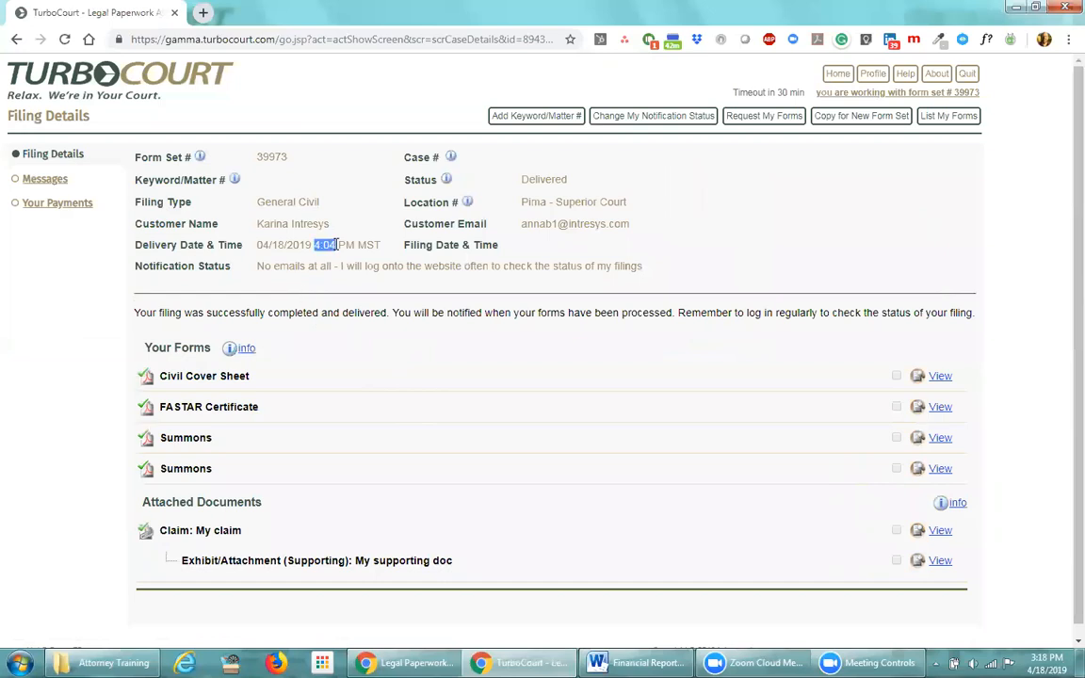
{"action": "left_click", "coordinate": [334, 342]}
Save A-23456 as the filing's Keyword/Matter #
{"action": "left_click", "coordinate": [528, 118]}
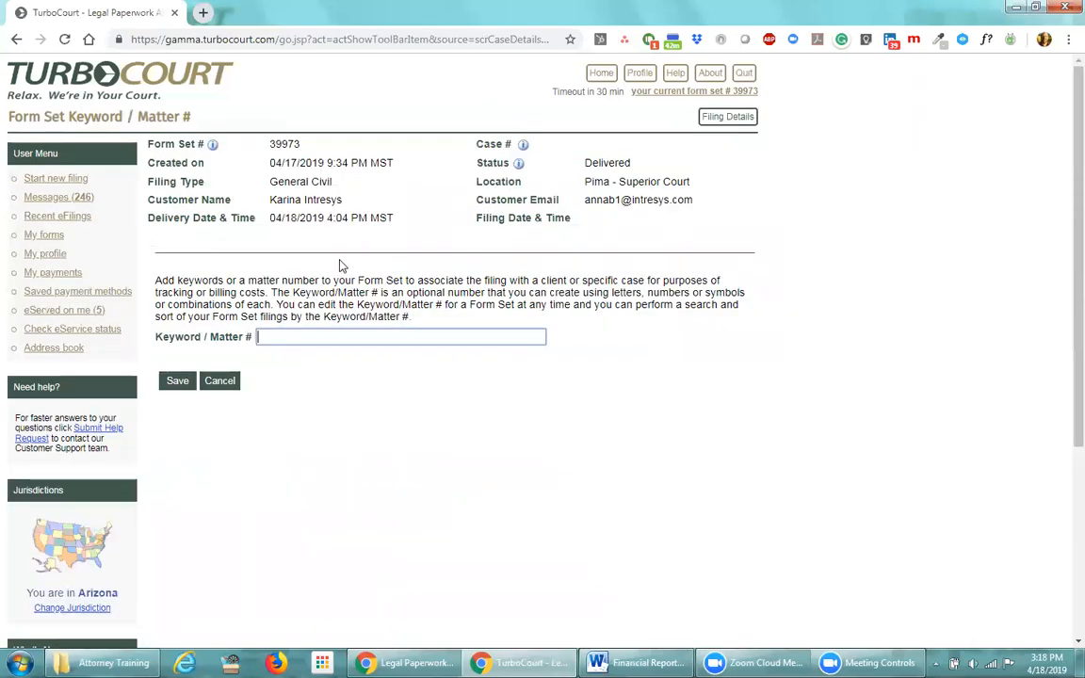
{"action": "left_click", "coordinate": [298, 335]}
{"action": "type", "text": "A-23456"}
{"action": "left_click", "coordinate": [177, 380]}
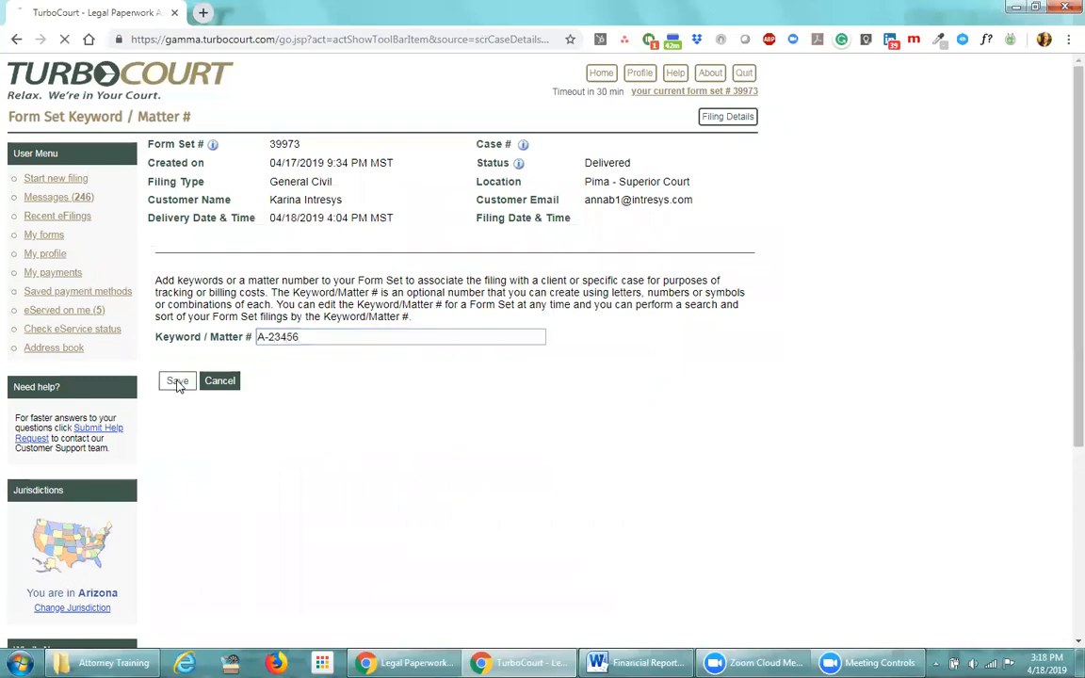
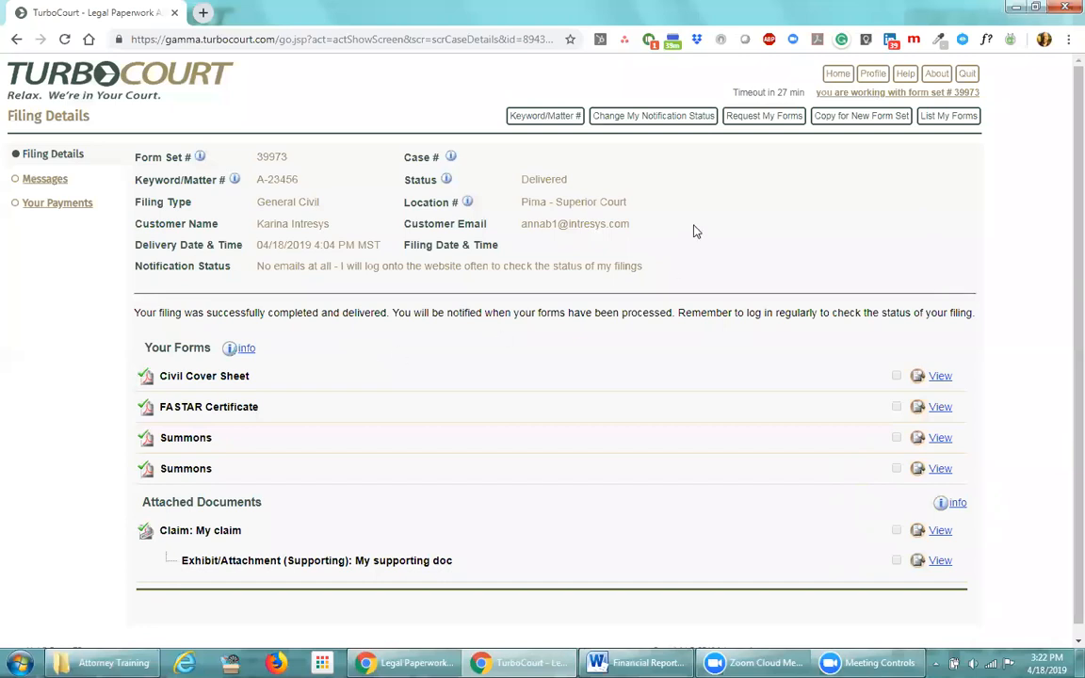
List my forms for form set 32542, with the Created From date cleared
{"action": "left_click", "coordinate": [934, 115]}
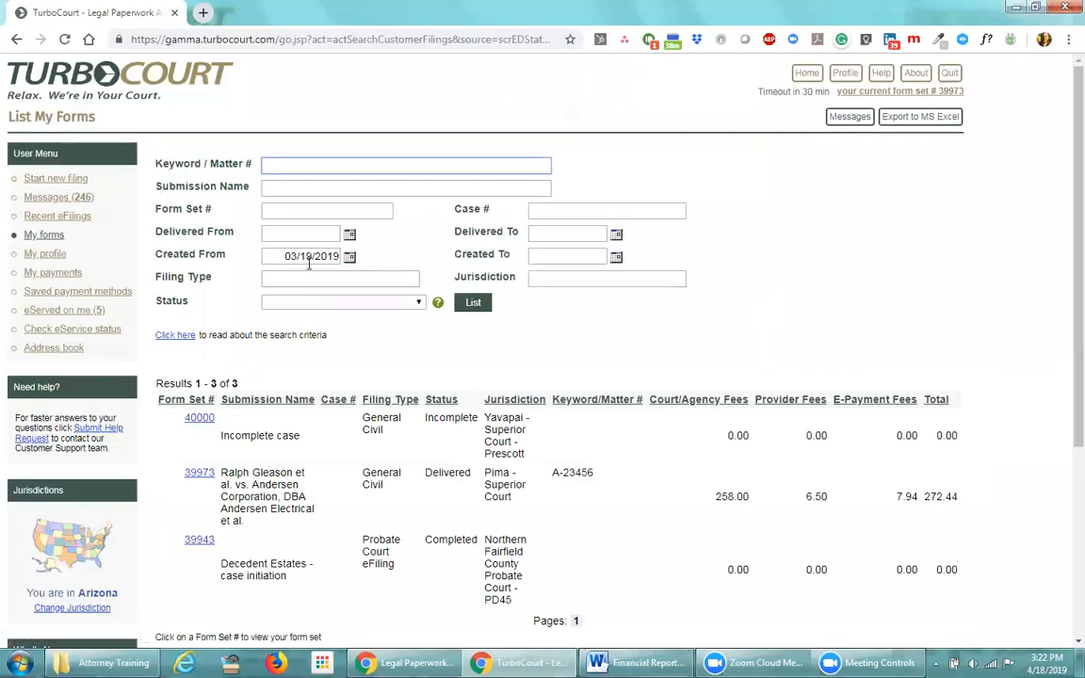
{"action": "left_click", "coordinate": [321, 210]}
{"action": "type", "text": "32542"}
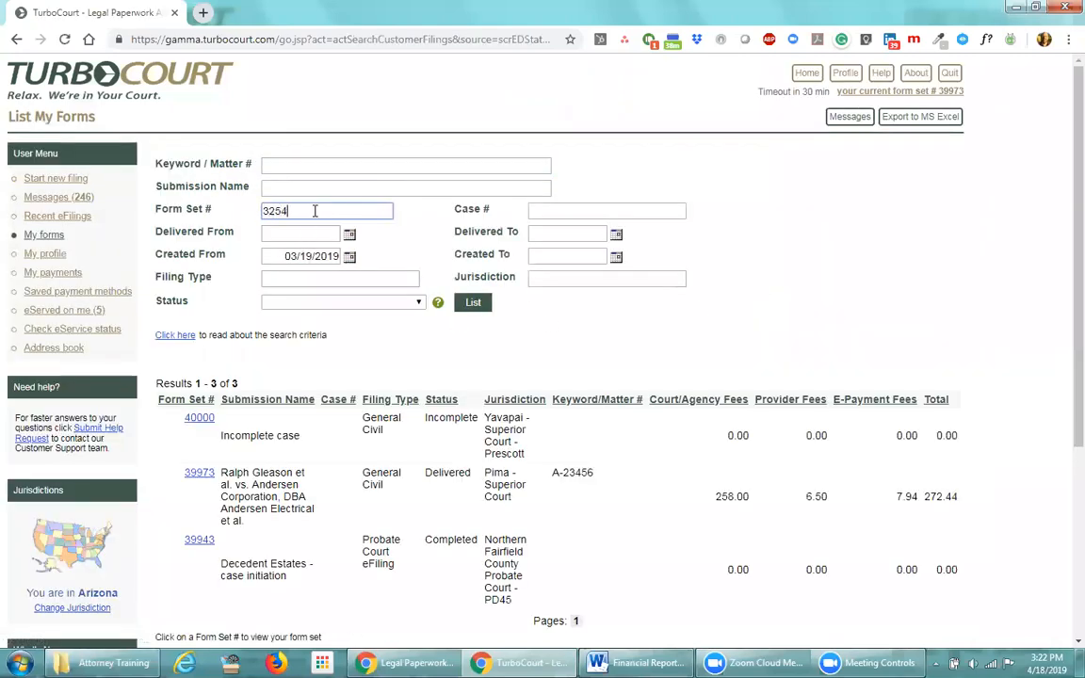
{"action": "left_click_drag", "start_coordinate": [284, 255], "coordinate": [340, 256]}
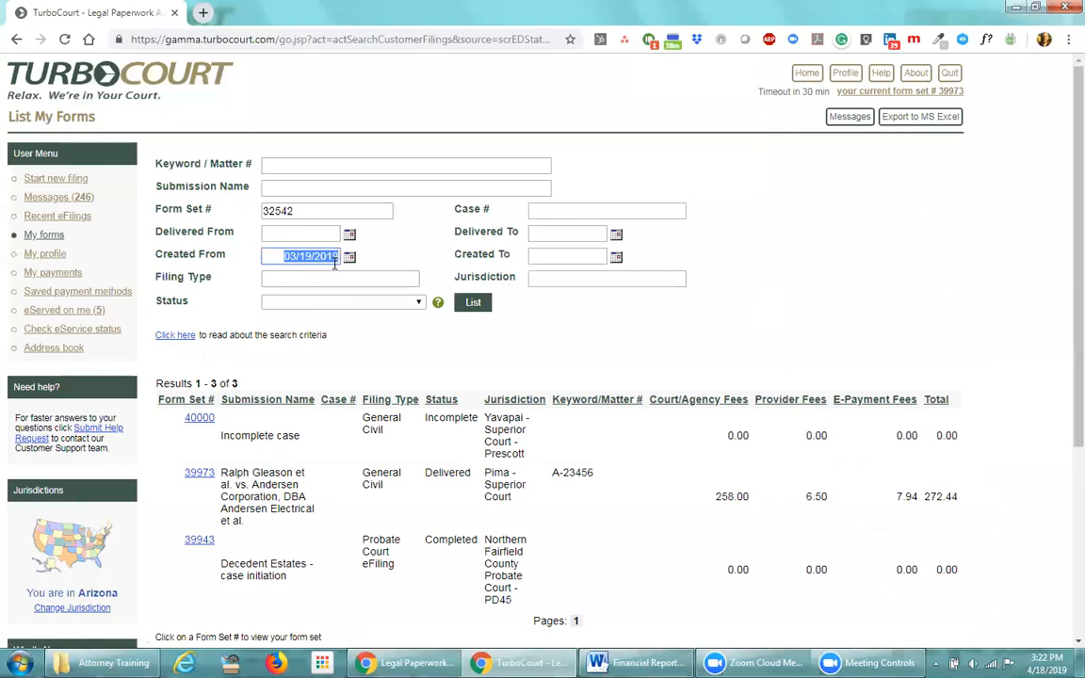
{"action": "key", "text": "Delete"}
{"action": "left_click", "coordinate": [471, 302]}
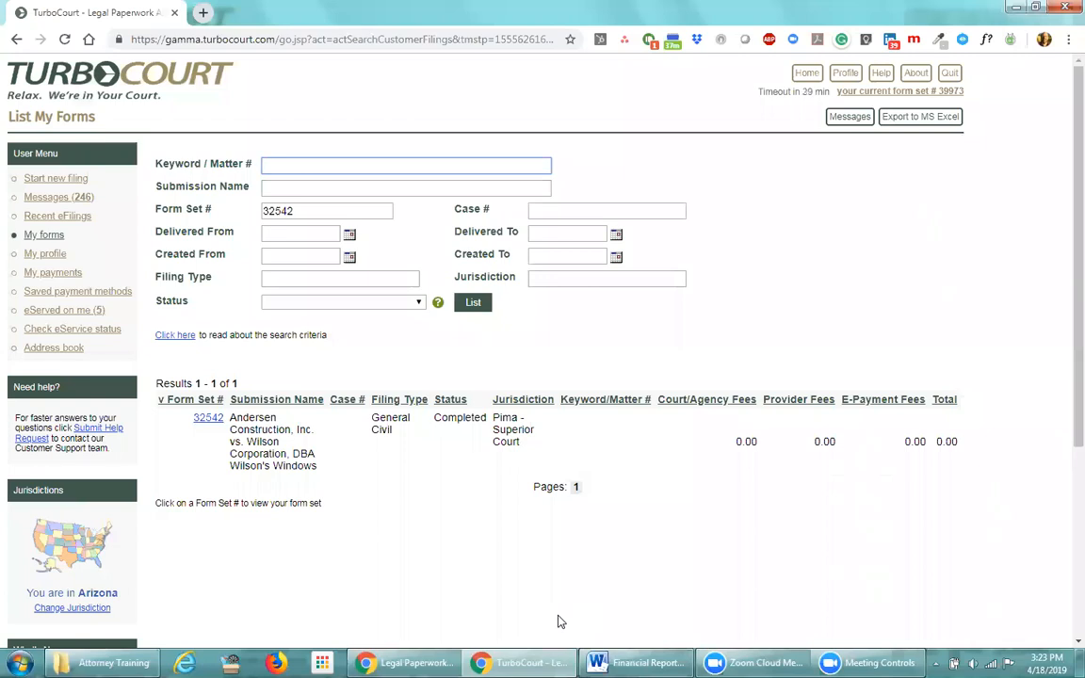
{"action": "left_click", "coordinate": [741, 145]}
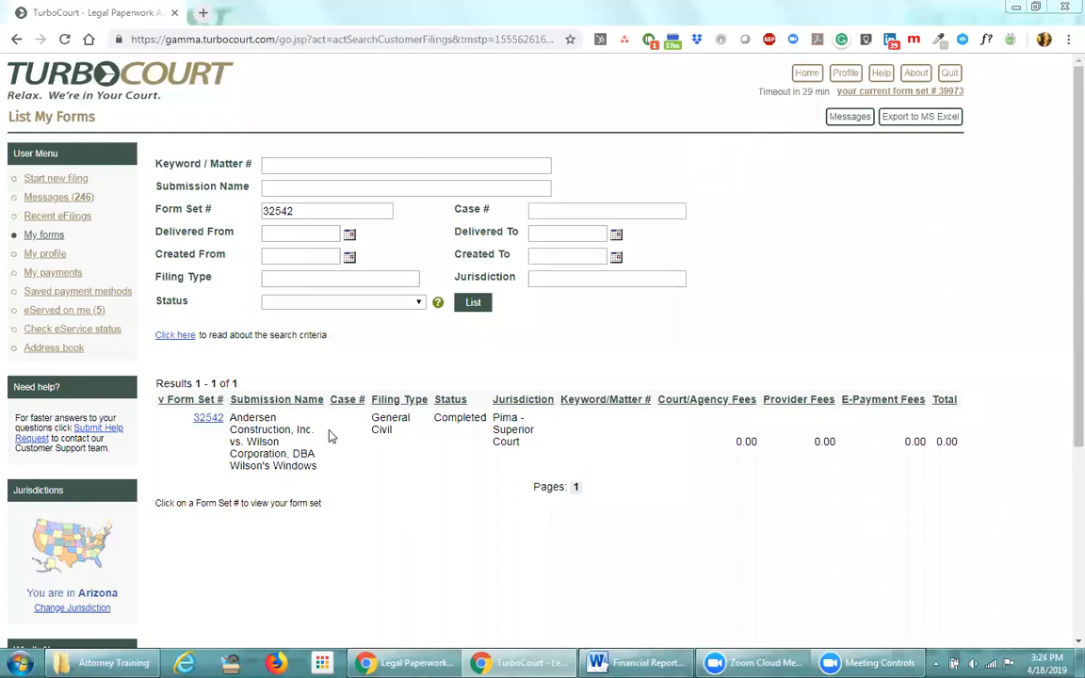
{"action": "left_click_drag", "start_coordinate": [247, 442], "coordinate": [320, 471]}
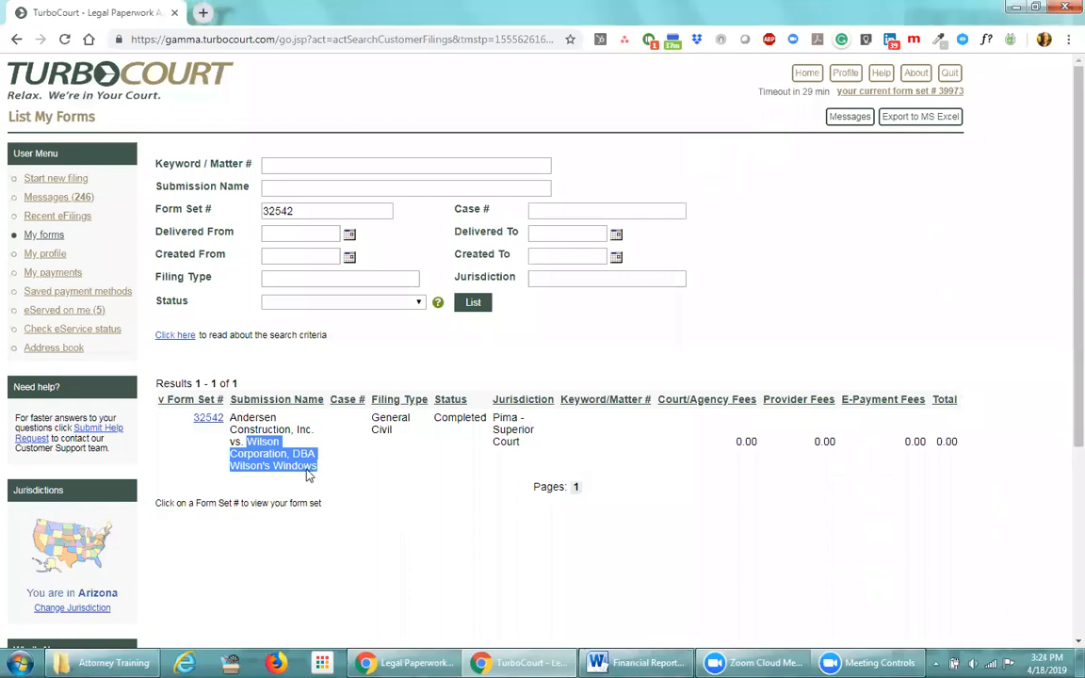
{"action": "left_click", "coordinate": [306, 480]}
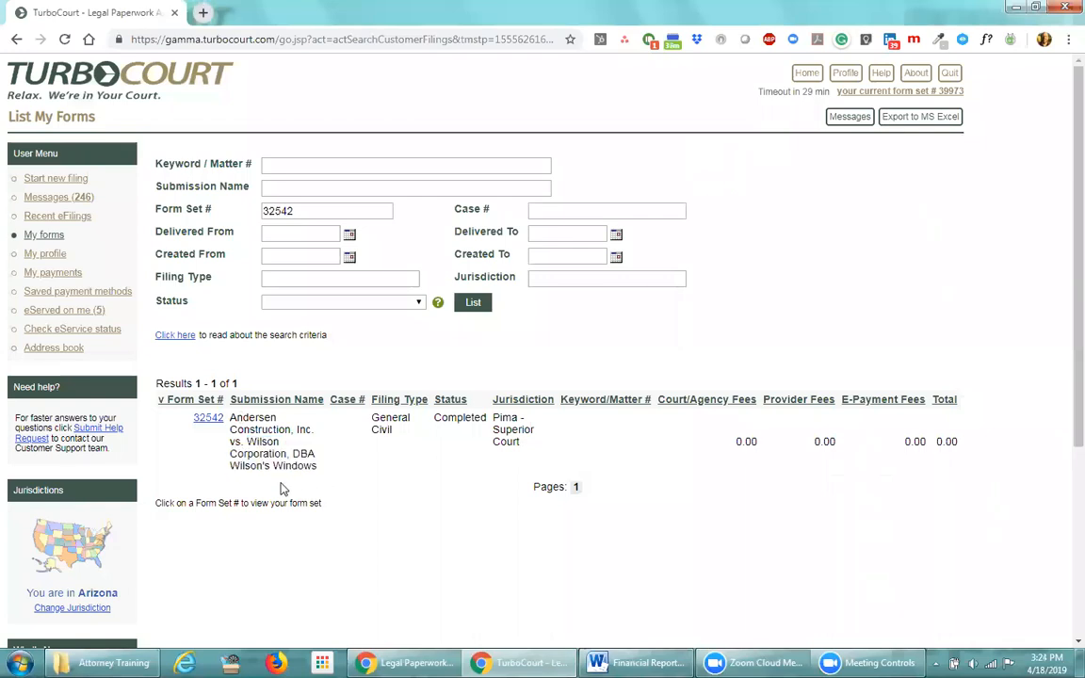
{"action": "left_click_drag", "start_coordinate": [434, 417], "coordinate": [488, 425]}
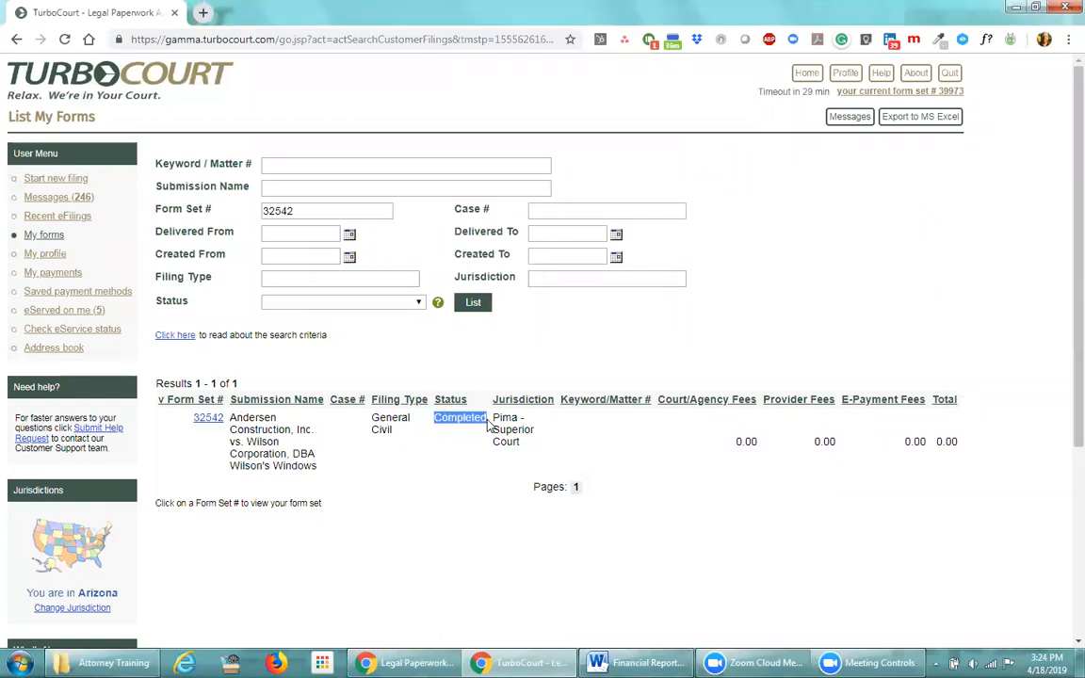
{"action": "left_click", "coordinate": [451, 455]}
Open form set 32542's details and choose Copy for New Form Set
{"action": "left_click", "coordinate": [206, 421]}
{"action": "scroll", "coordinate": [499, 492], "scroll_direction": "down", "scroll_amount": 1}
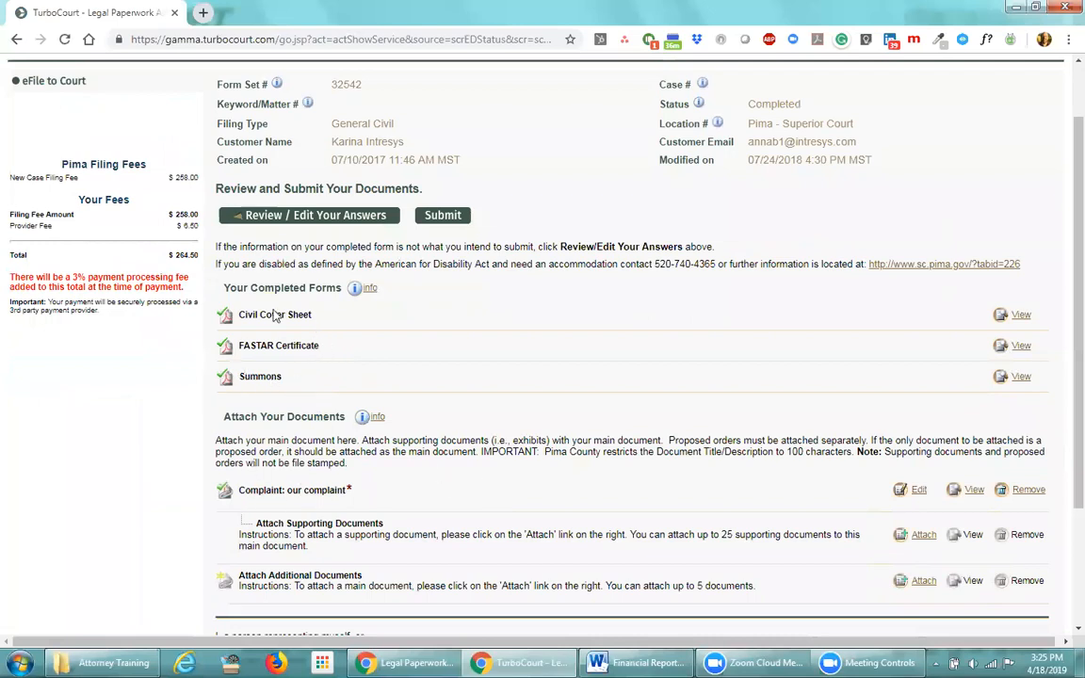
{"action": "scroll", "coordinate": [437, 384], "scroll_direction": "up", "scroll_amount": 2}
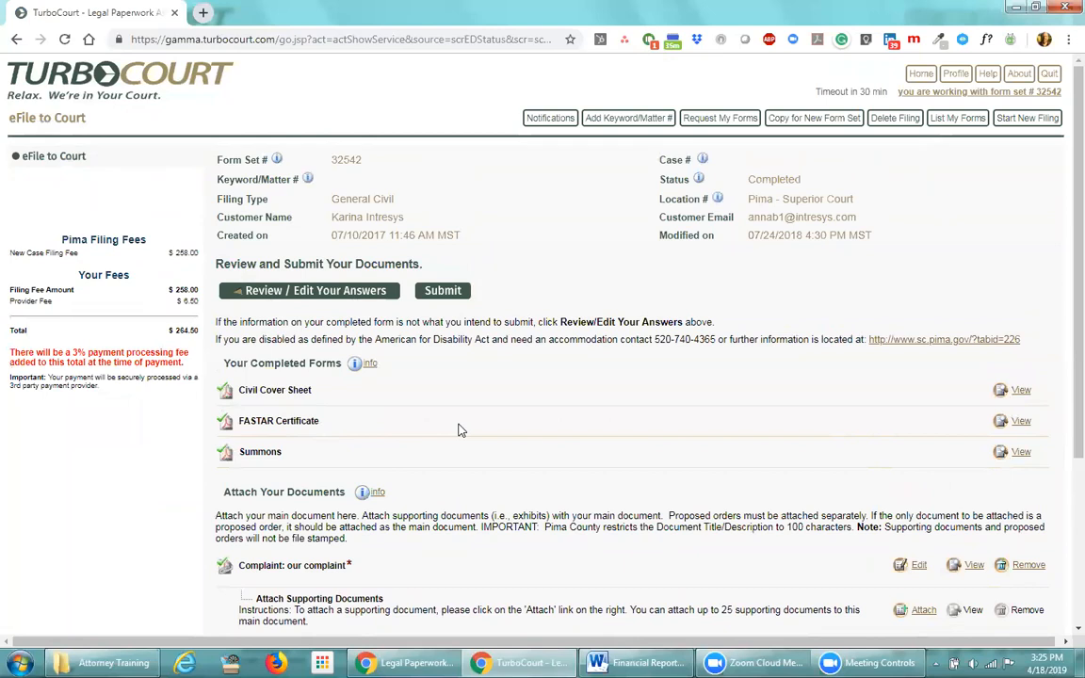
{"action": "left_click", "coordinate": [812, 123]}
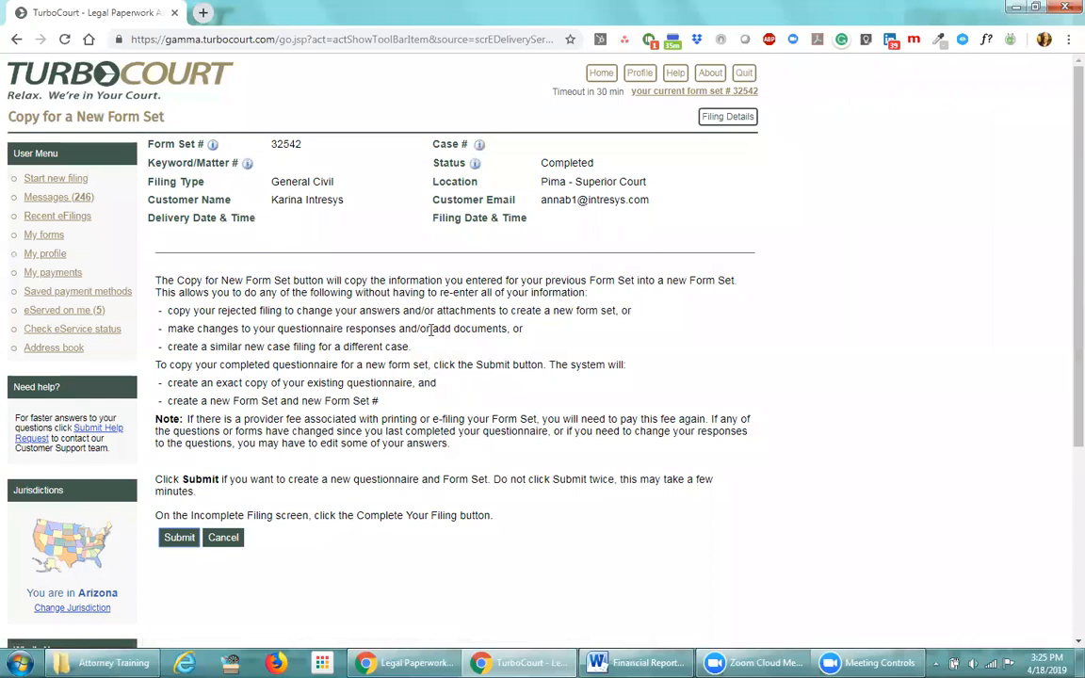
Submit the copy, creating incomplete form set 40002
{"action": "left_click", "coordinate": [179, 540]}
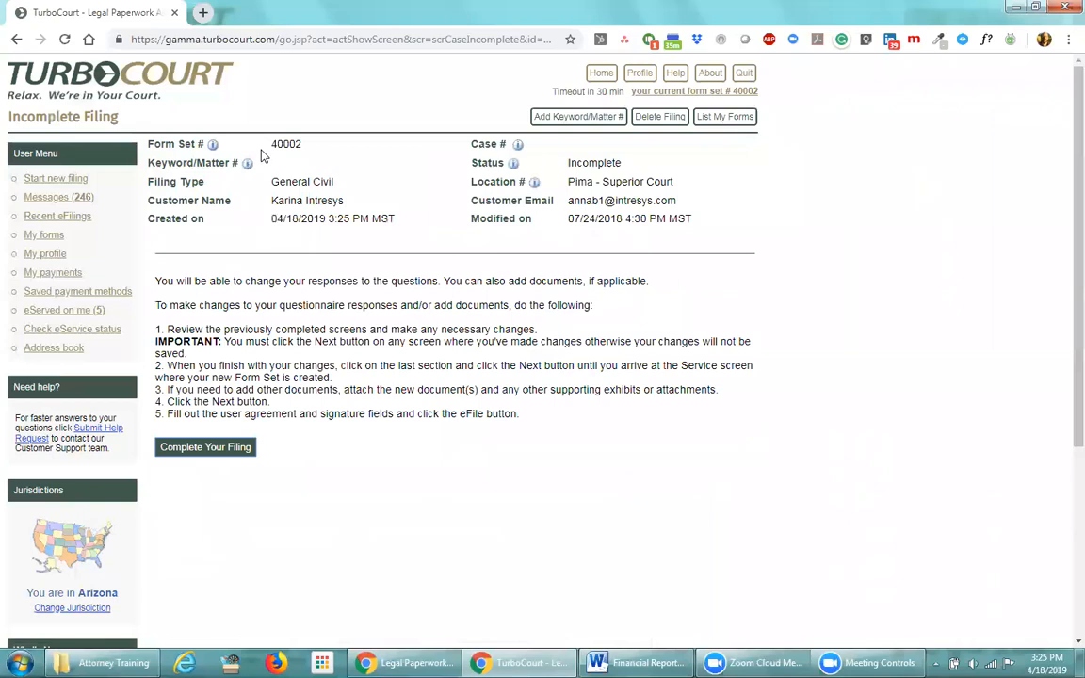
{"action": "left_click_drag", "start_coordinate": [302, 143], "coordinate": [247, 144]}
{"action": "left_click_drag", "start_coordinate": [623, 163], "coordinate": [569, 163]}
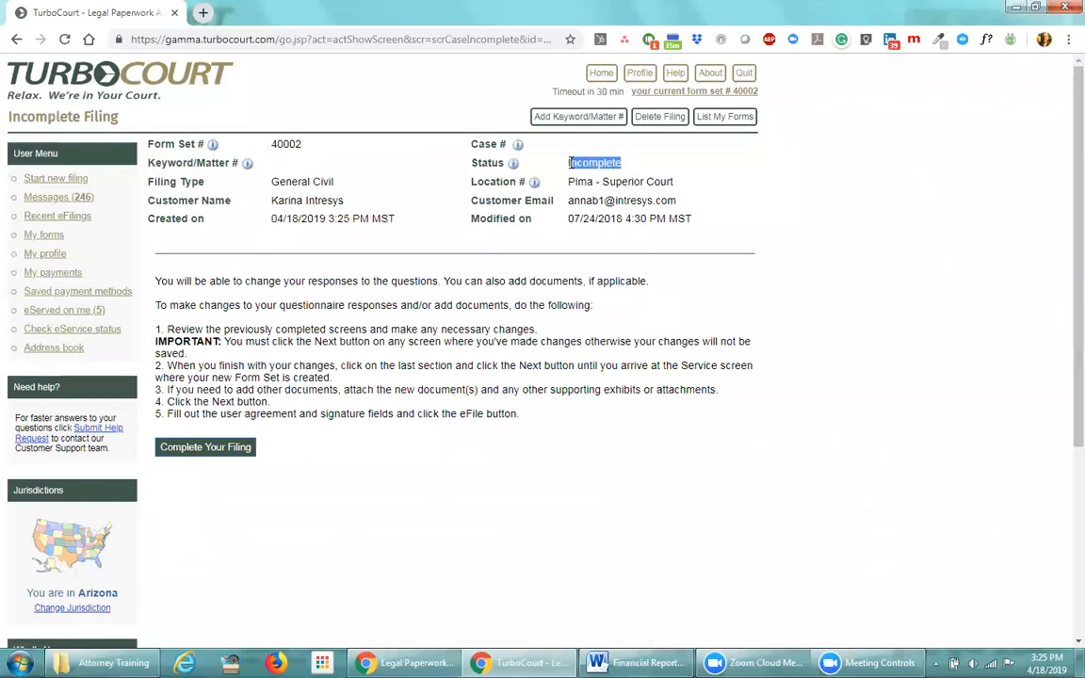
{"action": "left_click", "coordinate": [358, 162]}
Start completing form set 40002 as a new case in Pima Superior Court
{"action": "left_click", "coordinate": [208, 451]}
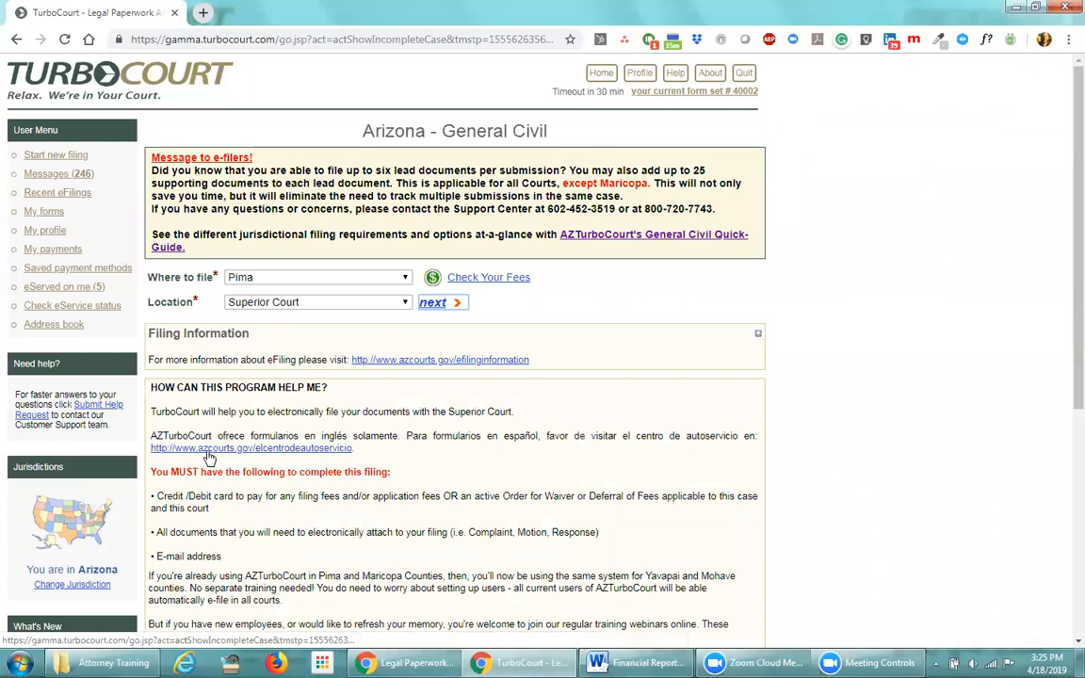
{"action": "left_click", "coordinate": [441, 306]}
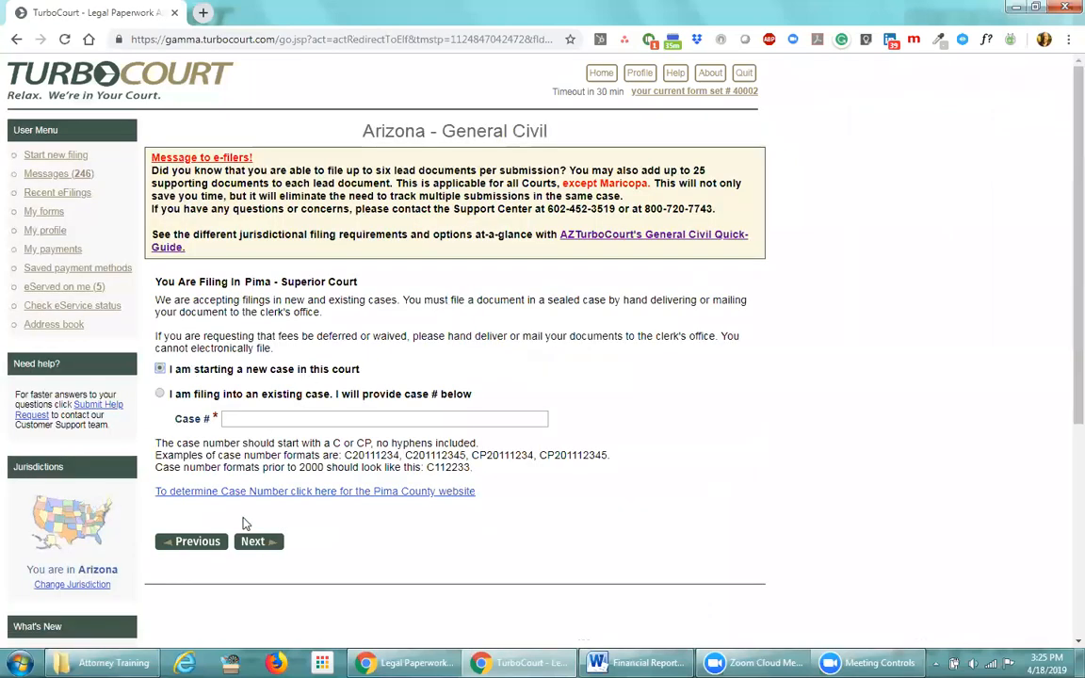
{"action": "left_click", "coordinate": [251, 542]}
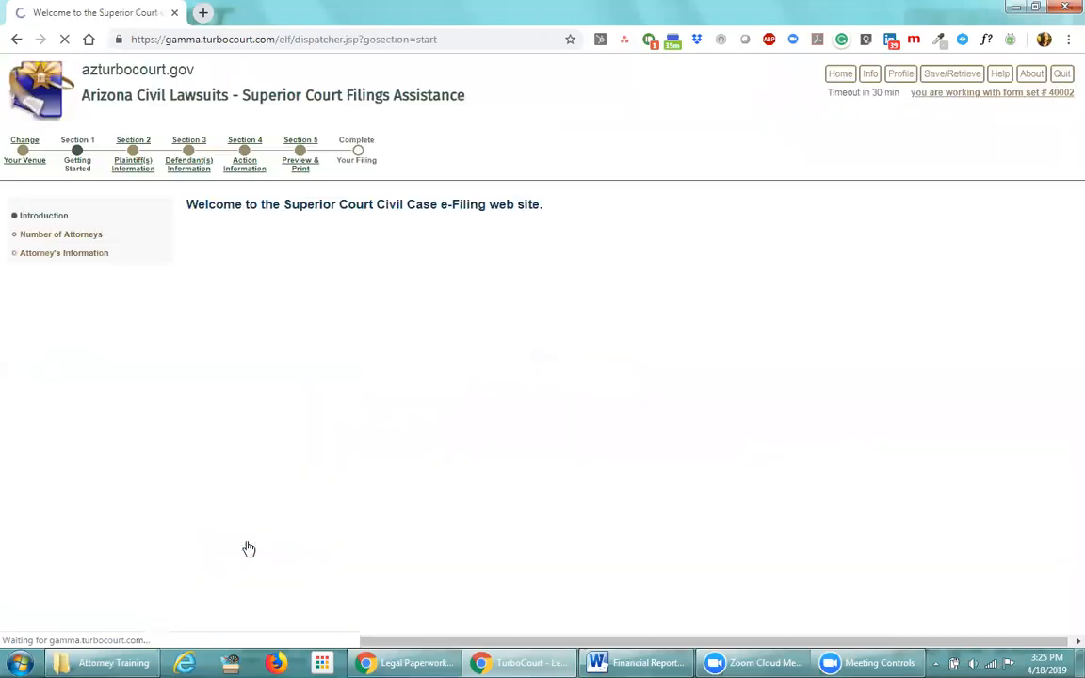
Get past the welcome page, keeping one attorney and the existing attorney information
{"action": "left_click", "coordinate": [311, 376]}
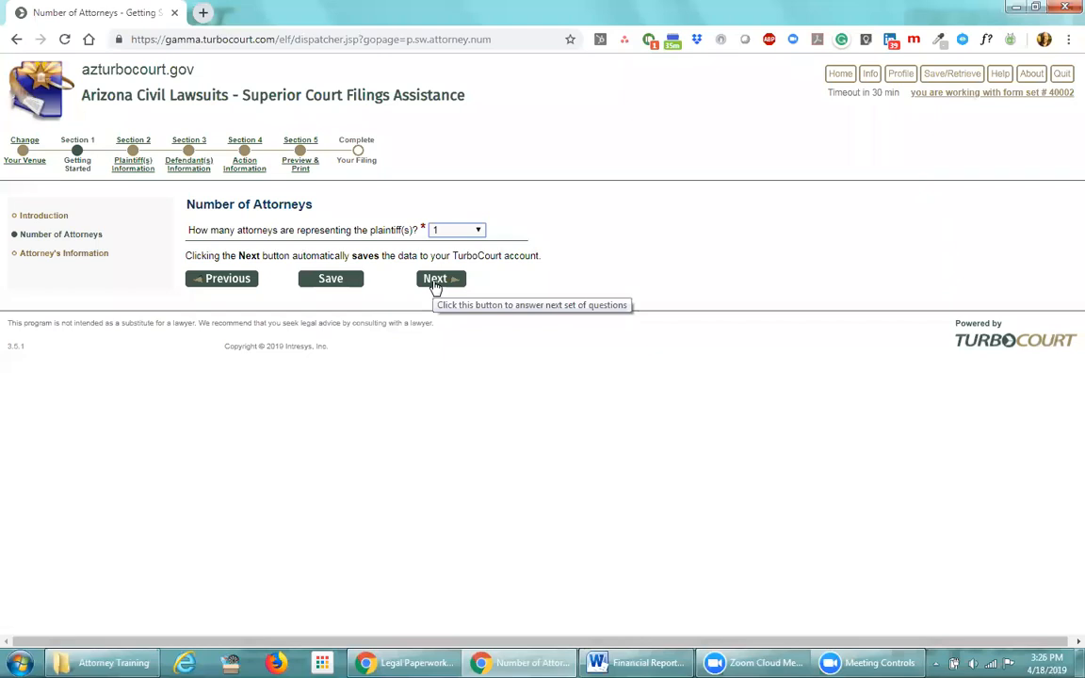
{"action": "left_click", "coordinate": [434, 282]}
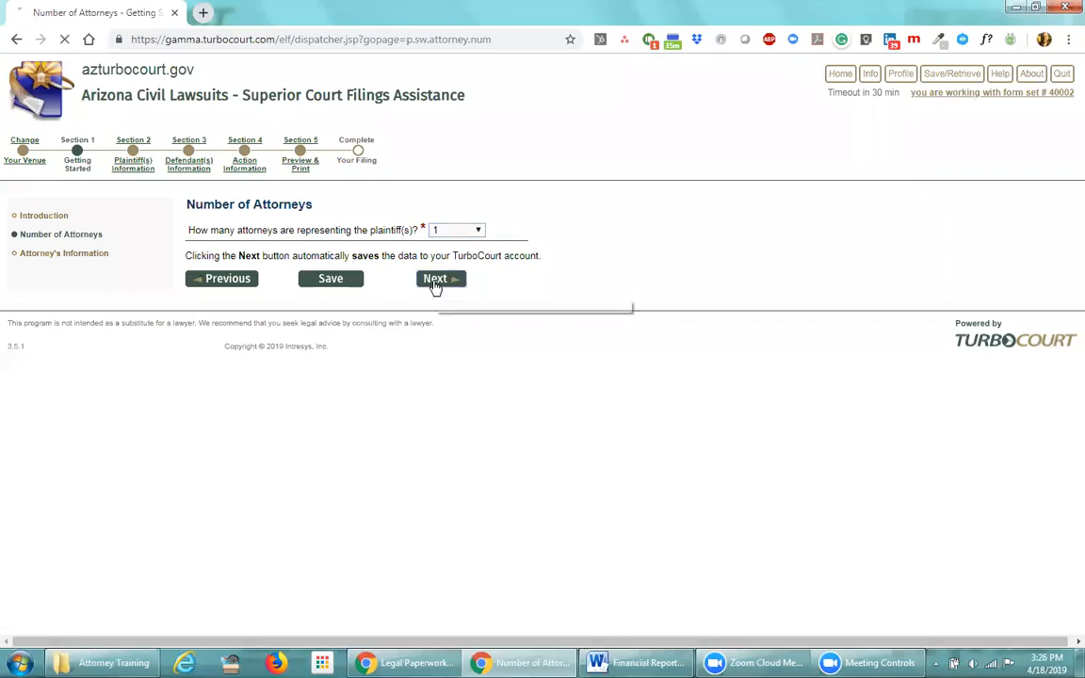
{"action": "scroll", "coordinate": [360, 399], "scroll_direction": "down", "scroll_amount": 2}
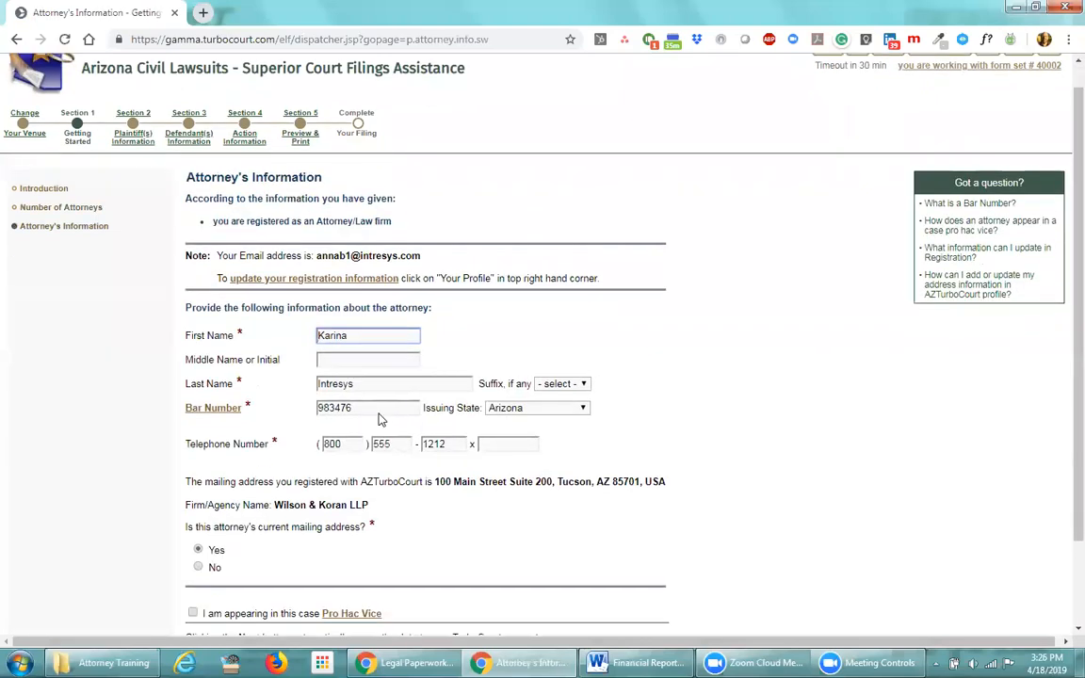
{"action": "left_click", "coordinate": [428, 558]}
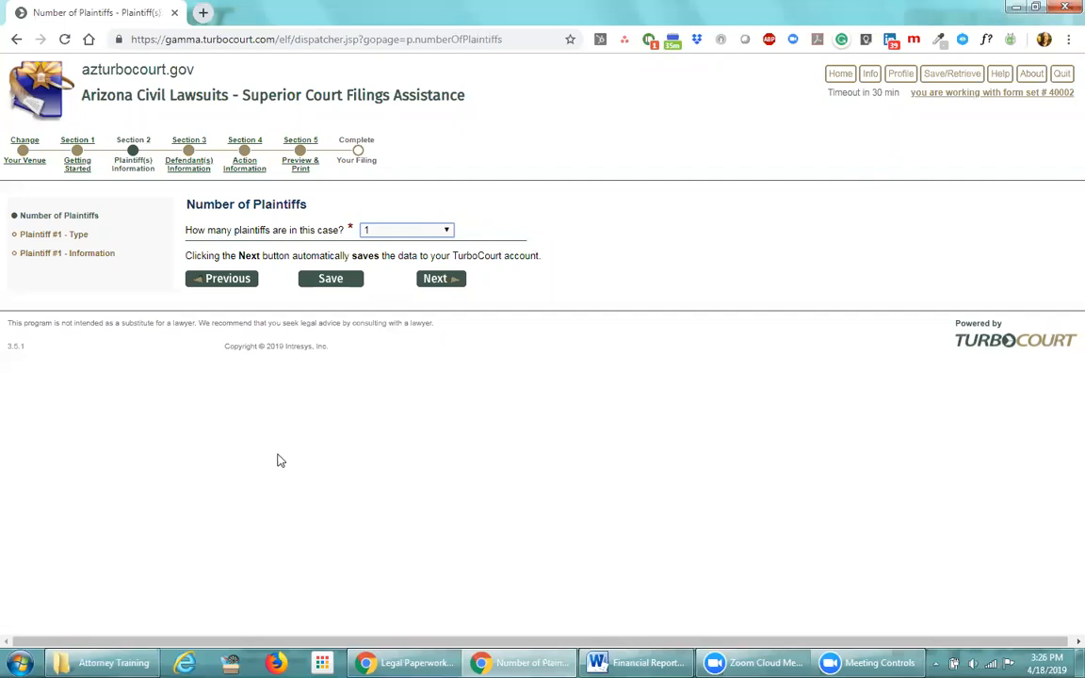
Revisit the Pima Superior Court venue, then jump to the Defendant(s) Information section
{"action": "left_click", "coordinate": [41, 167]}
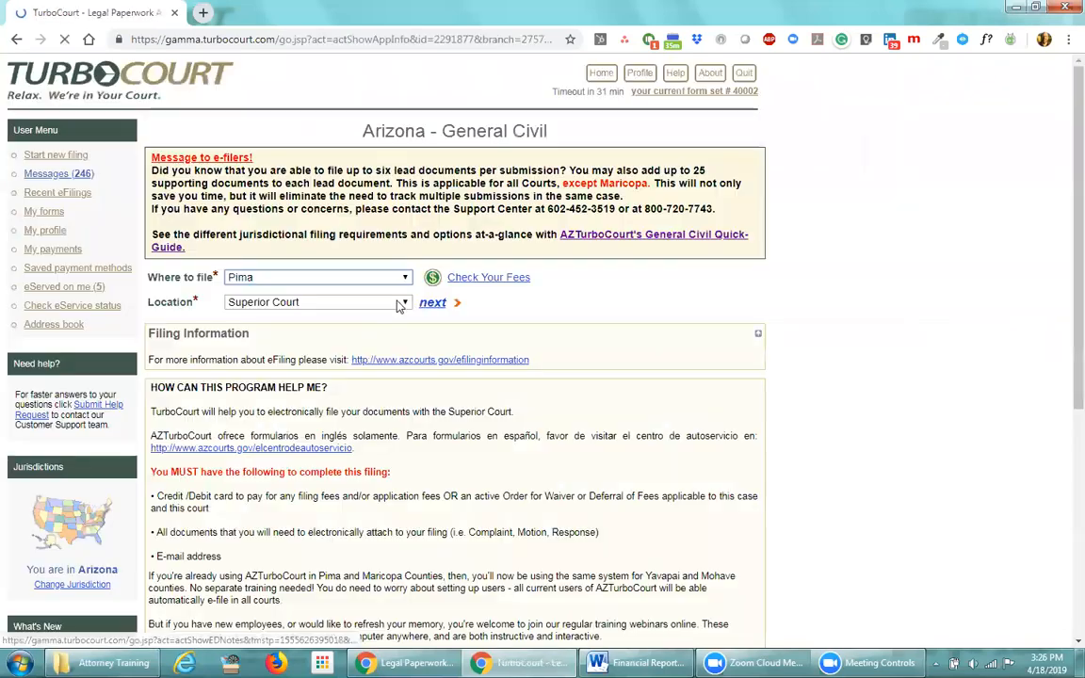
{"action": "left_click", "coordinate": [425, 302]}
{"action": "left_click", "coordinate": [252, 543]}
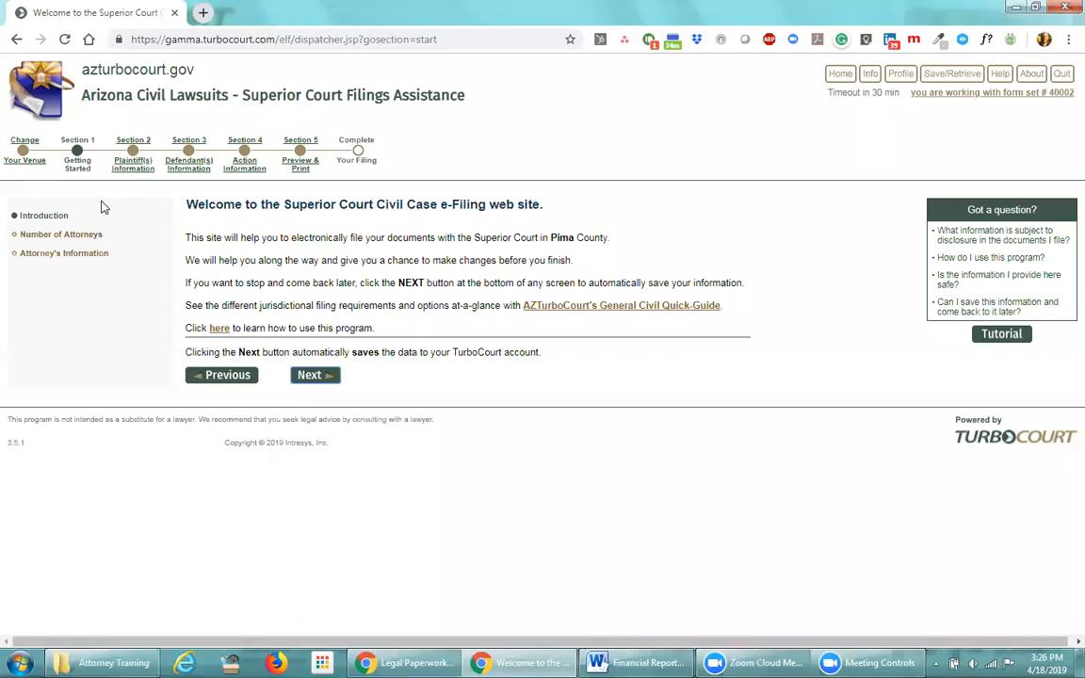
{"action": "left_click", "coordinate": [188, 162]}
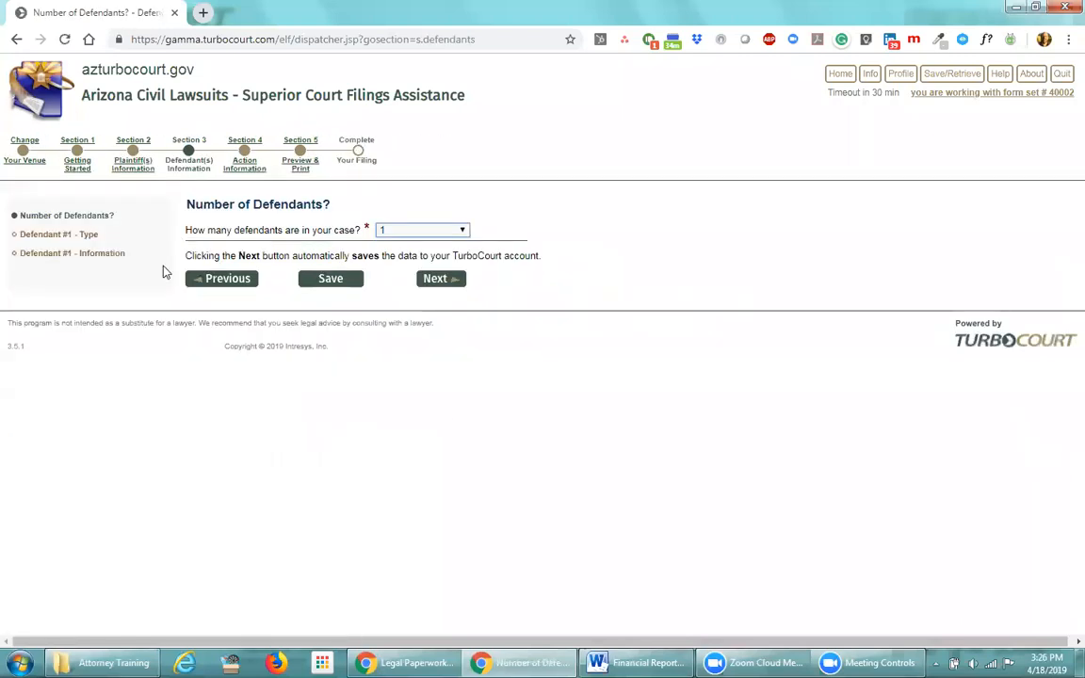
Rename the first defendant to 'Johnson Mechanical Inc'
{"action": "left_click", "coordinate": [100, 254]}
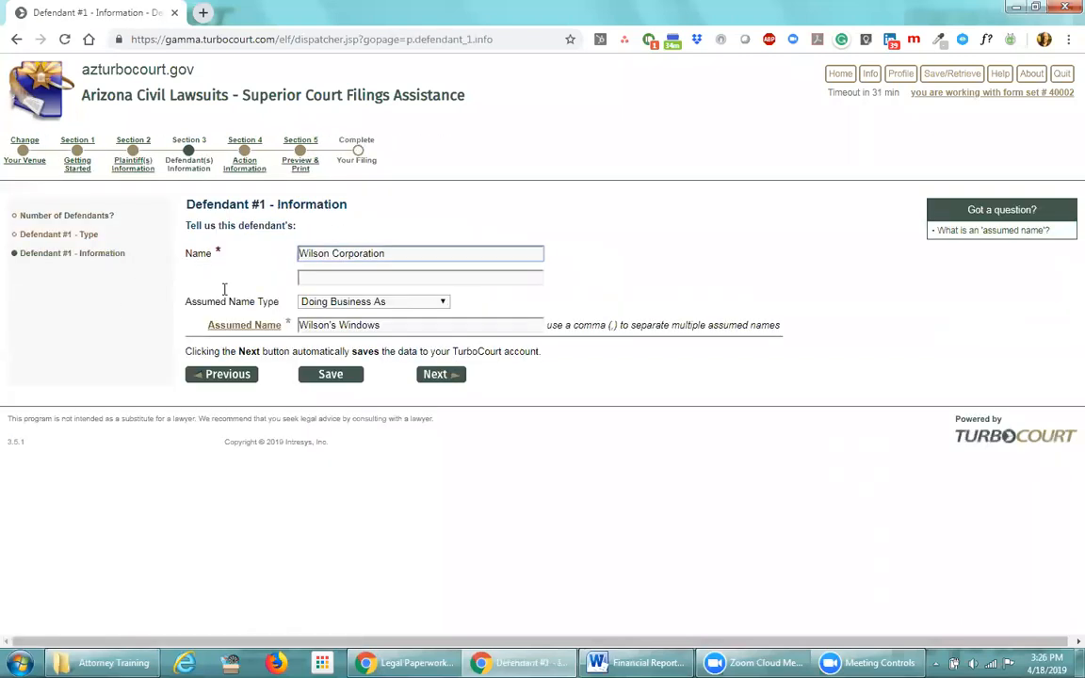
{"action": "left_click_drag", "start_coordinate": [395, 253], "coordinate": [290, 252]}
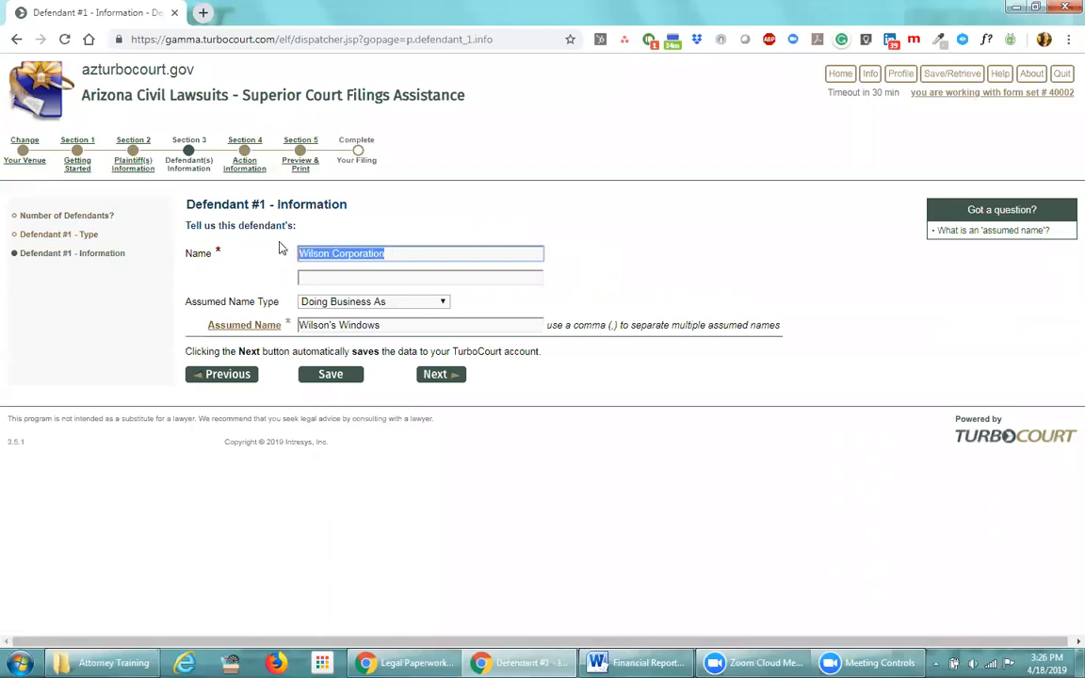
{"action": "type", "text": "Johnsom"}
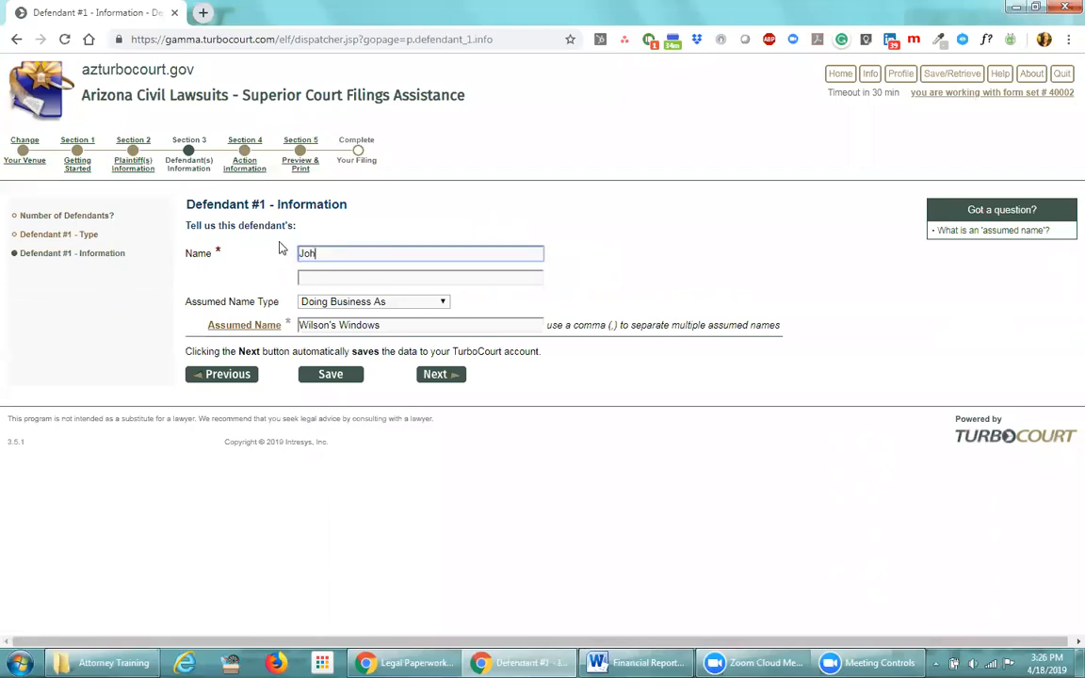
{"action": "key", "text": "BackSpace"}
{"action": "type", "text": "n Mechanical Inc"}
Clear the assumed name 'Wilson's Windows' and reset its type to '- select -'
{"action": "left_click_drag", "start_coordinate": [379, 325], "coordinate": [302, 329]}
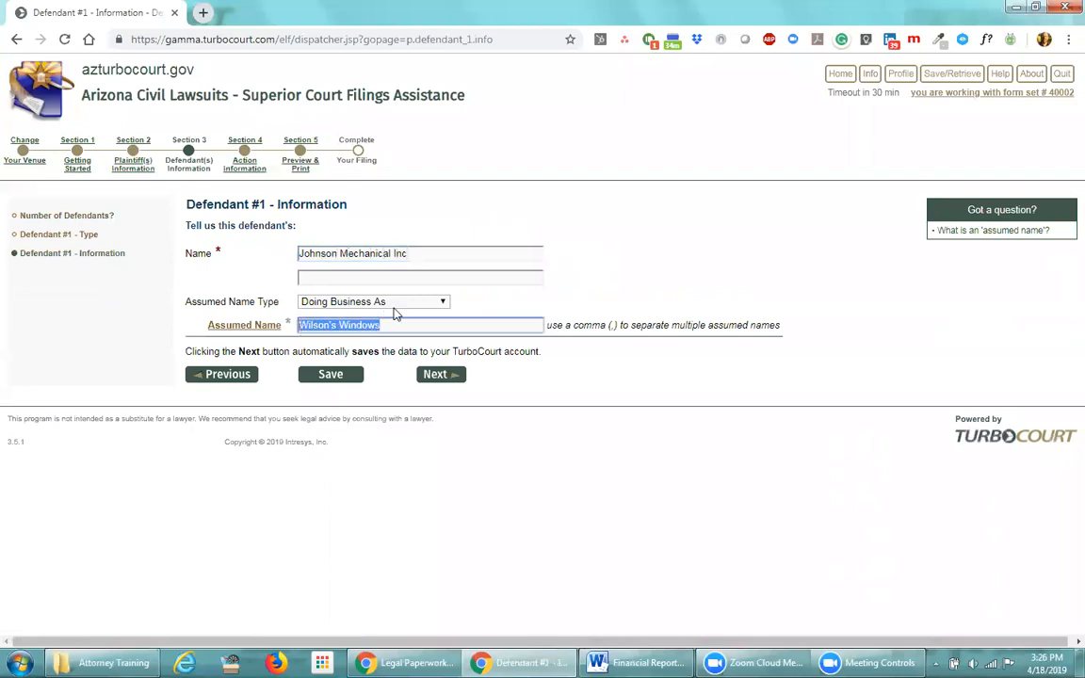
{"action": "left_click", "coordinate": [373, 302]}
{"action": "left_click", "coordinate": [320, 314]}
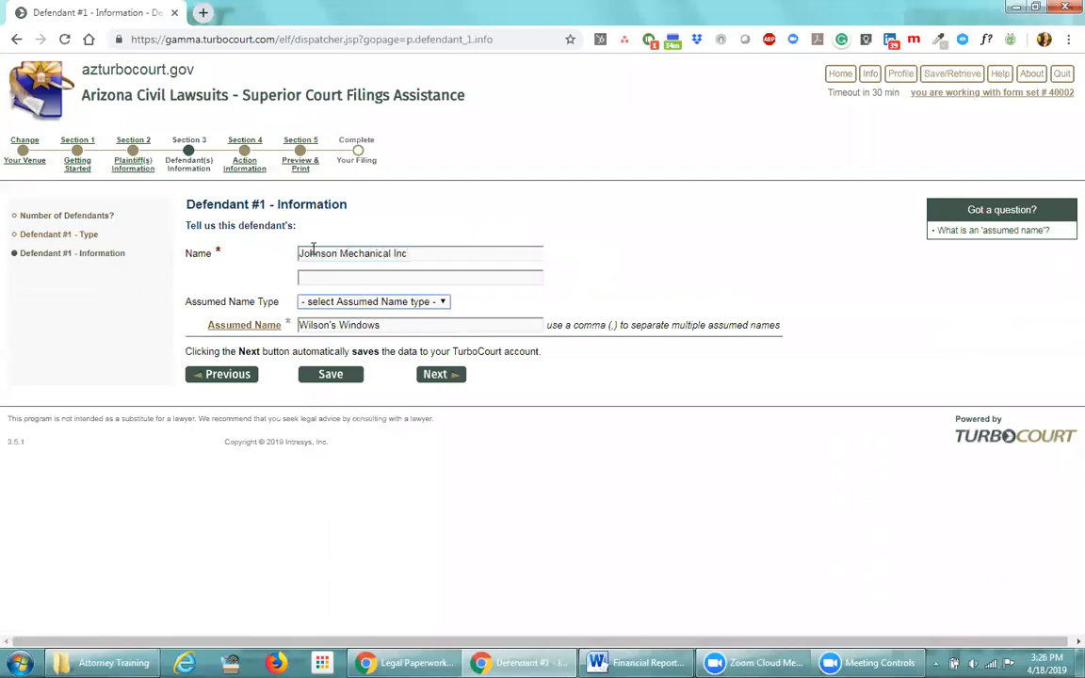
{"action": "left_click_drag", "start_coordinate": [380, 324], "coordinate": [296, 325]}
{"action": "key", "text": "Delete"}
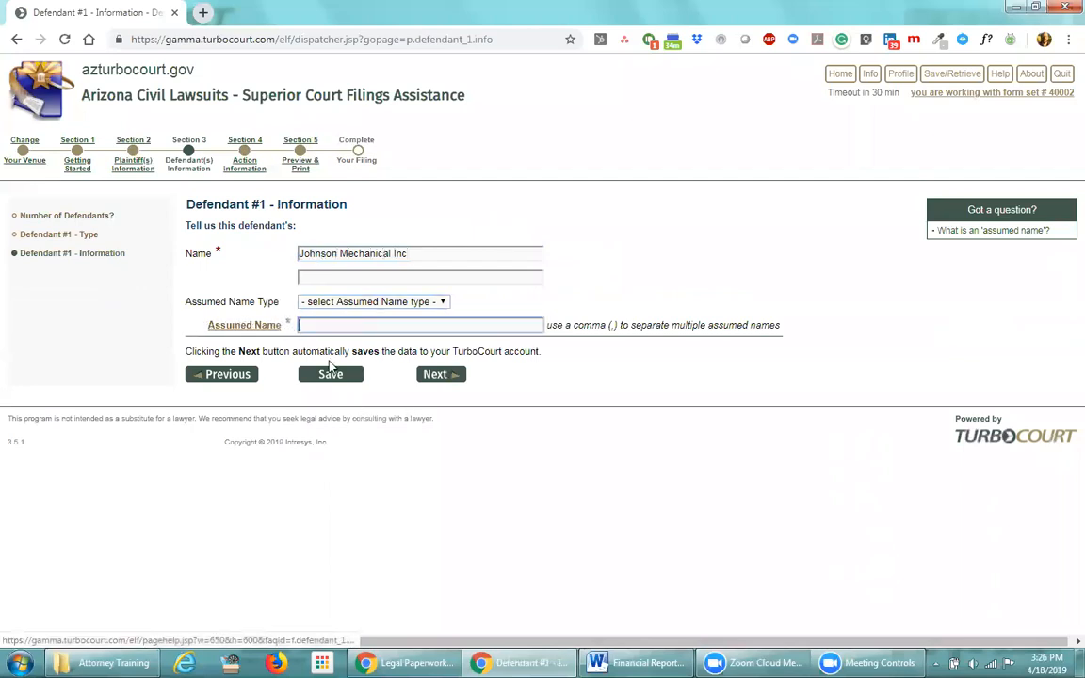
{"action": "left_click", "coordinate": [438, 374]}
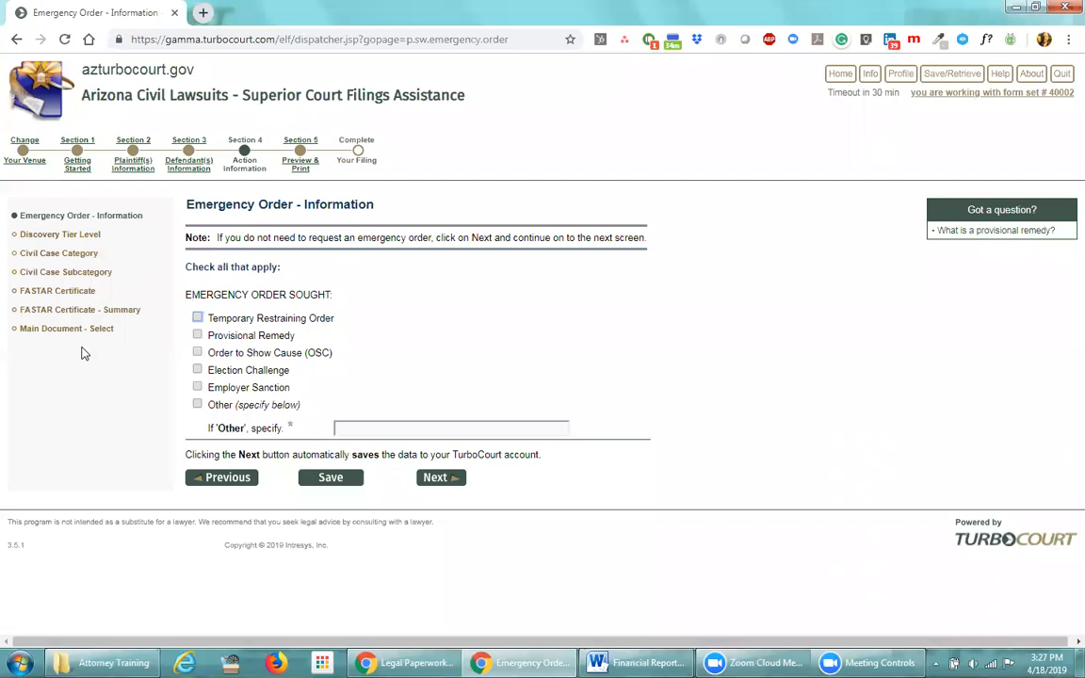
Review the Emergency Order, Civil Case Category and Main Document pages, returning to Discovery Tier Level
{"action": "left_click", "coordinate": [66, 235]}
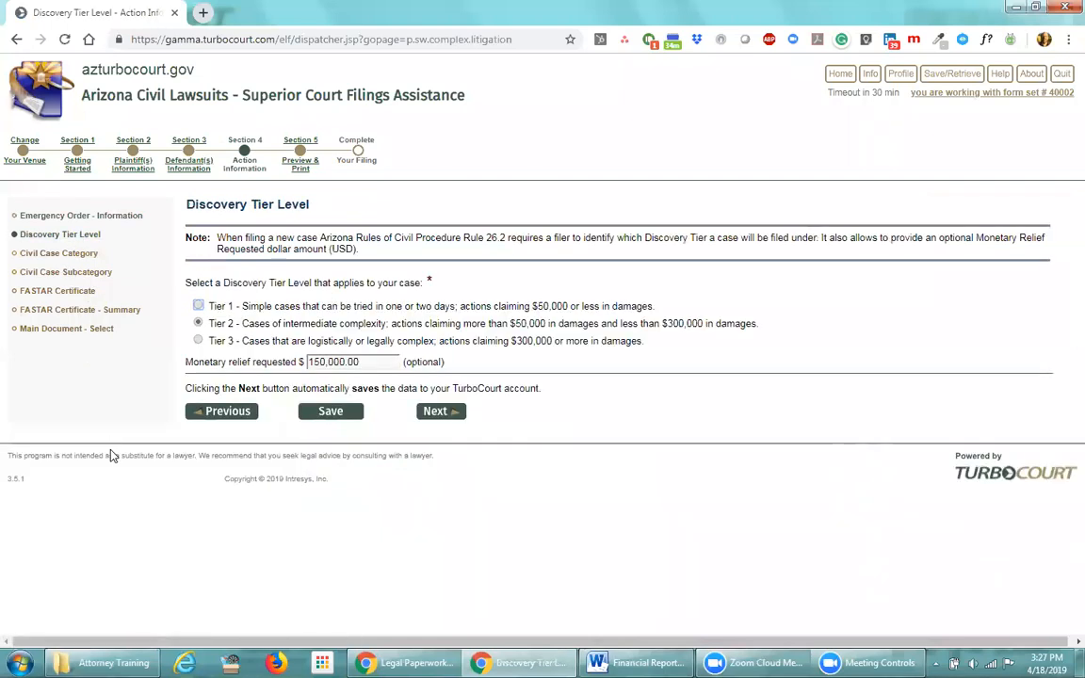
{"action": "left_click", "coordinate": [72, 219]}
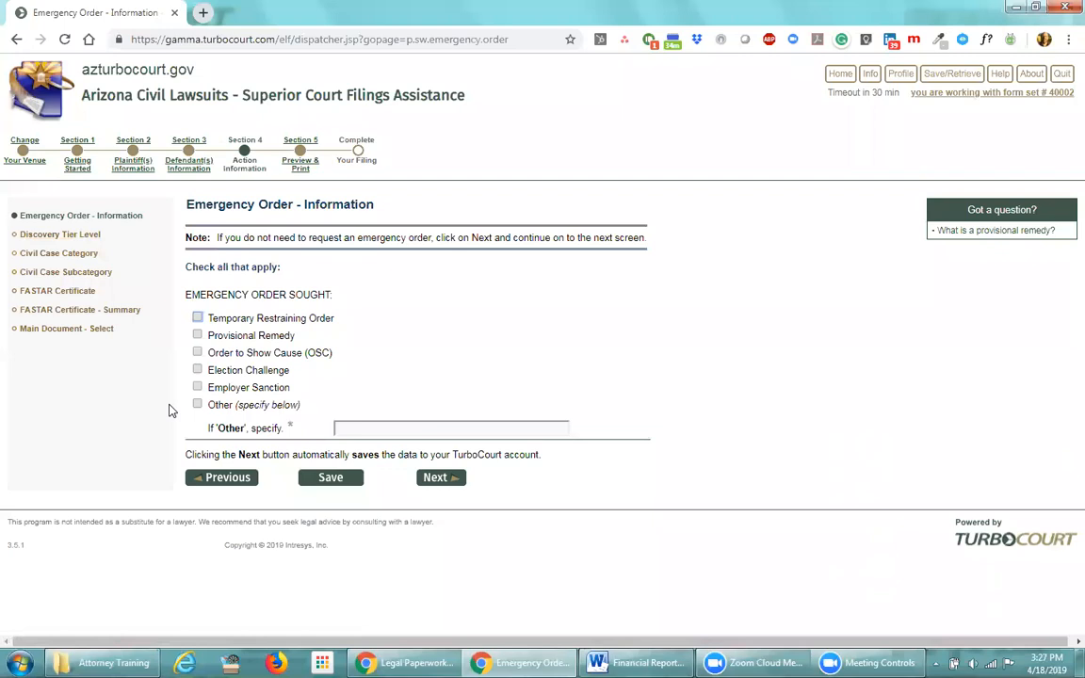
{"action": "left_click", "coordinate": [87, 252]}
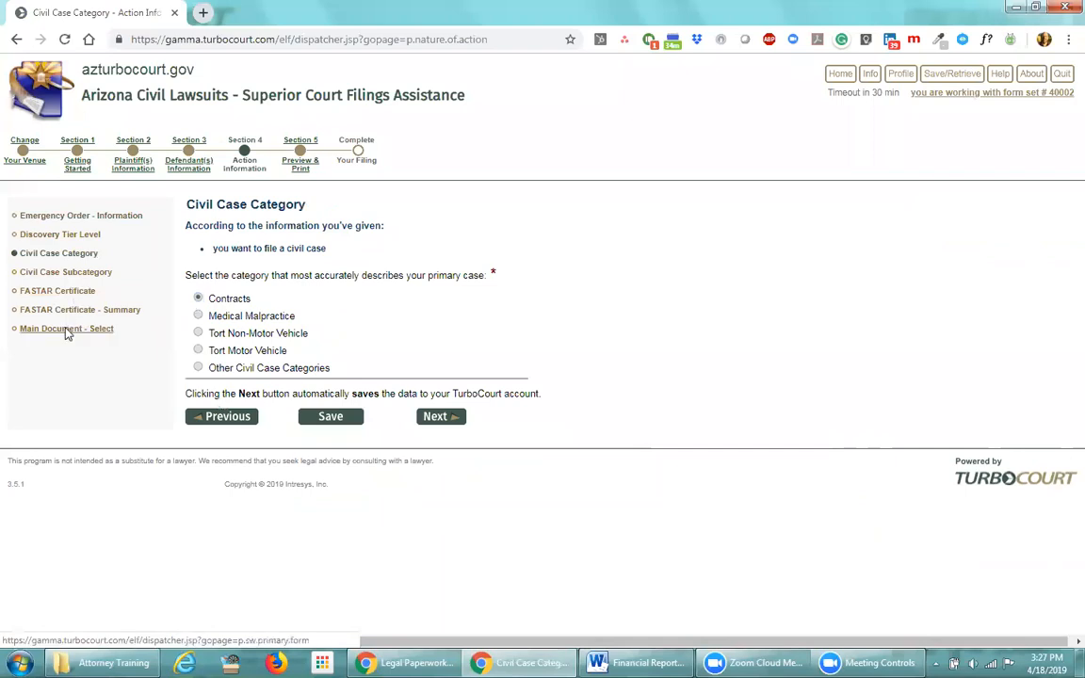
{"action": "left_click", "coordinate": [68, 329]}
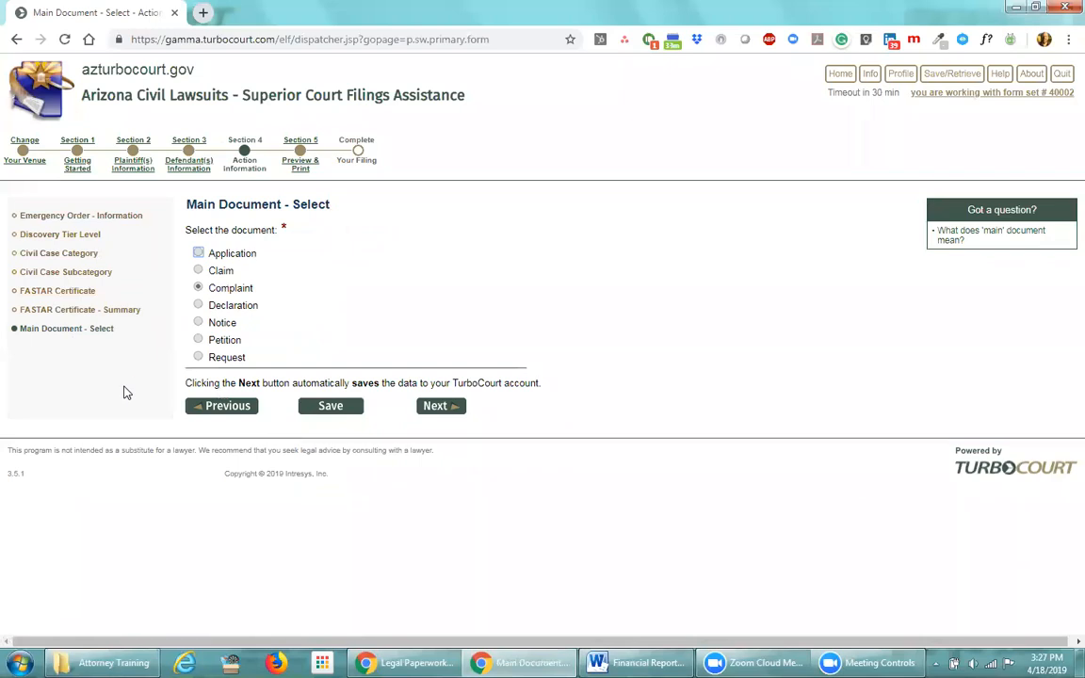
{"action": "left_click", "coordinate": [66, 234]}
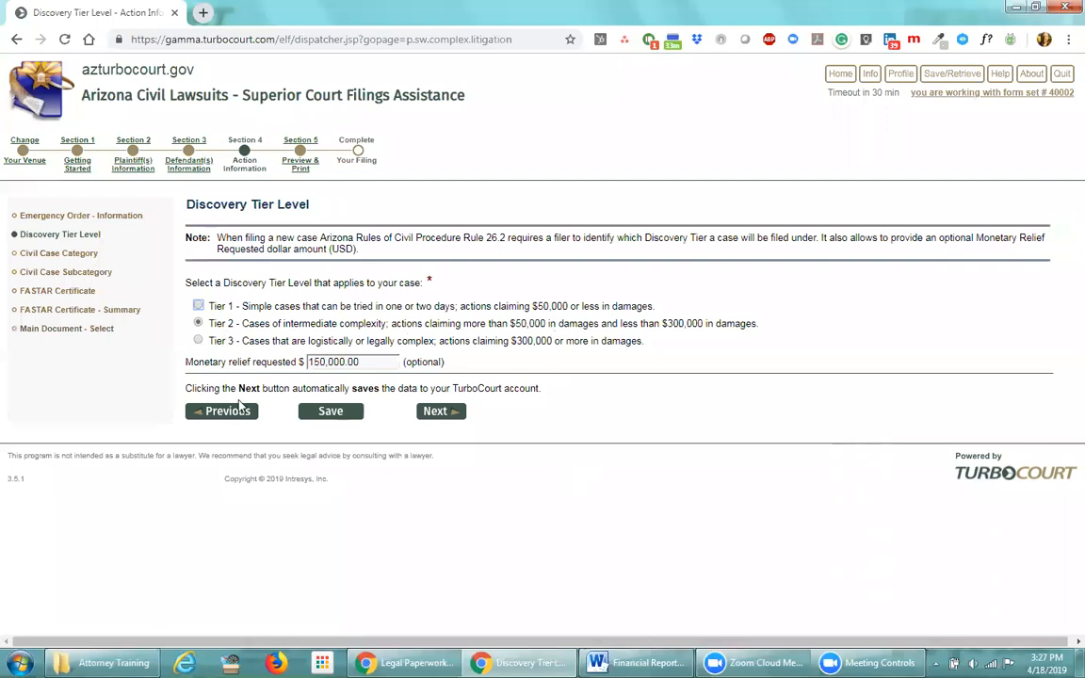
Choose discovery Tier 3, change monetary relief to 375,000.00, and continue to Preview & Print
{"action": "left_click", "coordinate": [197, 340]}
{"action": "left_click_drag", "start_coordinate": [320, 362], "coordinate": [309, 361]}
{"action": "key", "text": "Delete"}
{"action": "key", "text": "Delete"}
{"action": "type", "text": "375"}
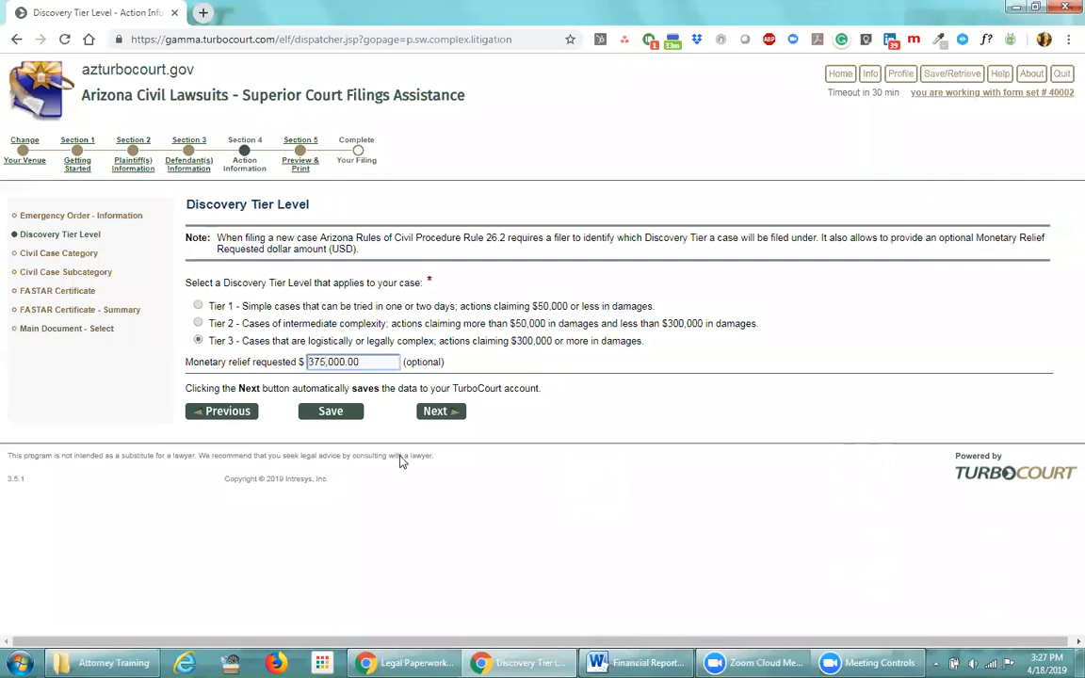
{"action": "left_click", "coordinate": [440, 416]}
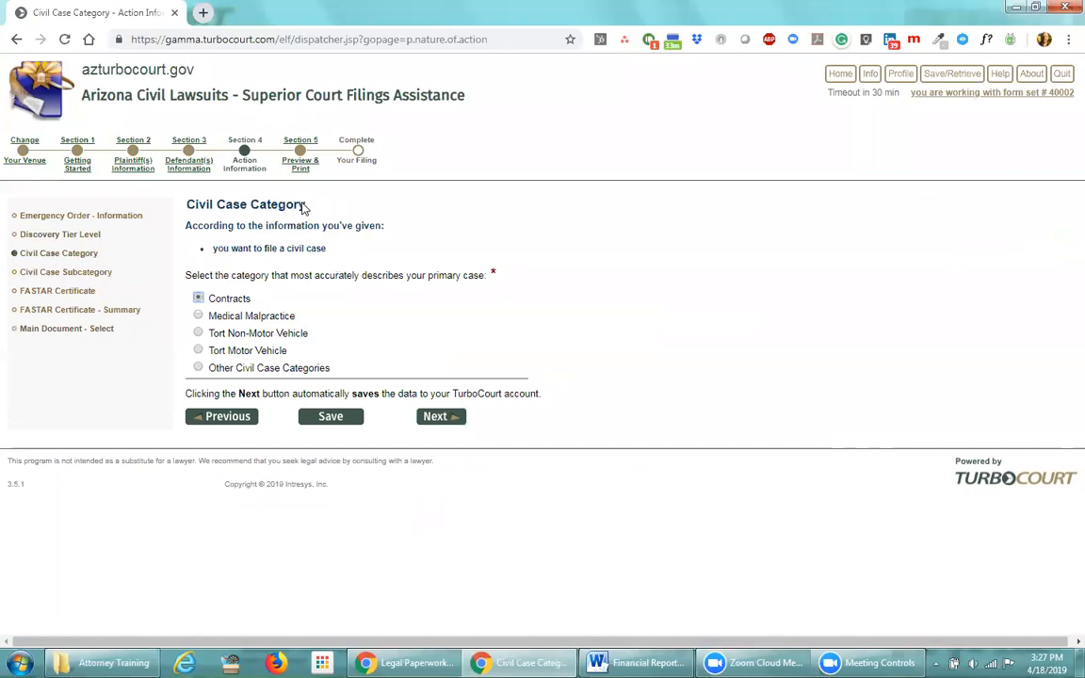
{"action": "left_click", "coordinate": [303, 164]}
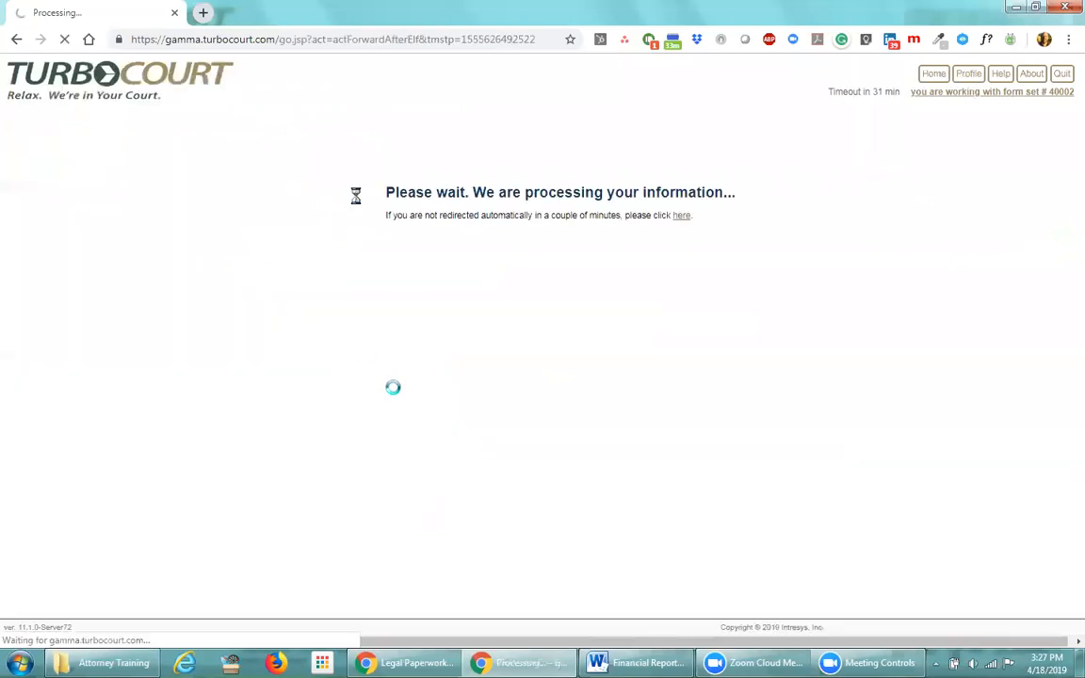
Review form set 40002's filing summary and fees, then return to the account home page
{"action": "left_click_drag", "start_coordinate": [365, 162], "coordinate": [337, 162]}
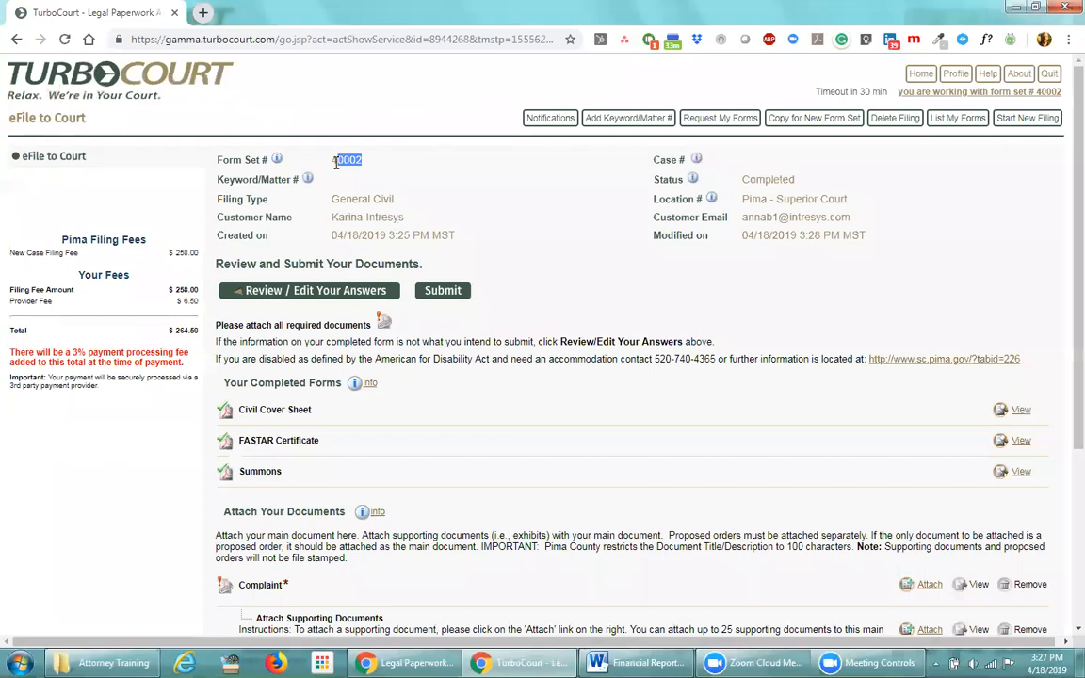
{"action": "left_click", "coordinate": [508, 246]}
{"action": "left_click", "coordinate": [921, 73]}
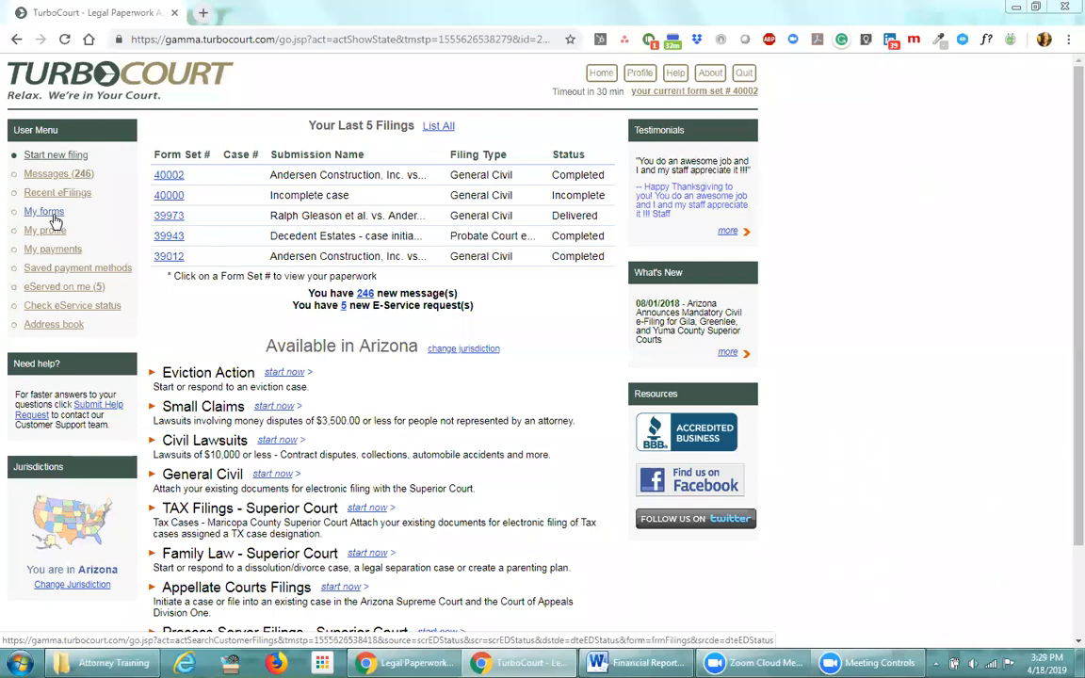
List all forms created 2/1/2017 to 2/28/2017, with the Form Set # filter removed
{"action": "left_click", "coordinate": [55, 217]}
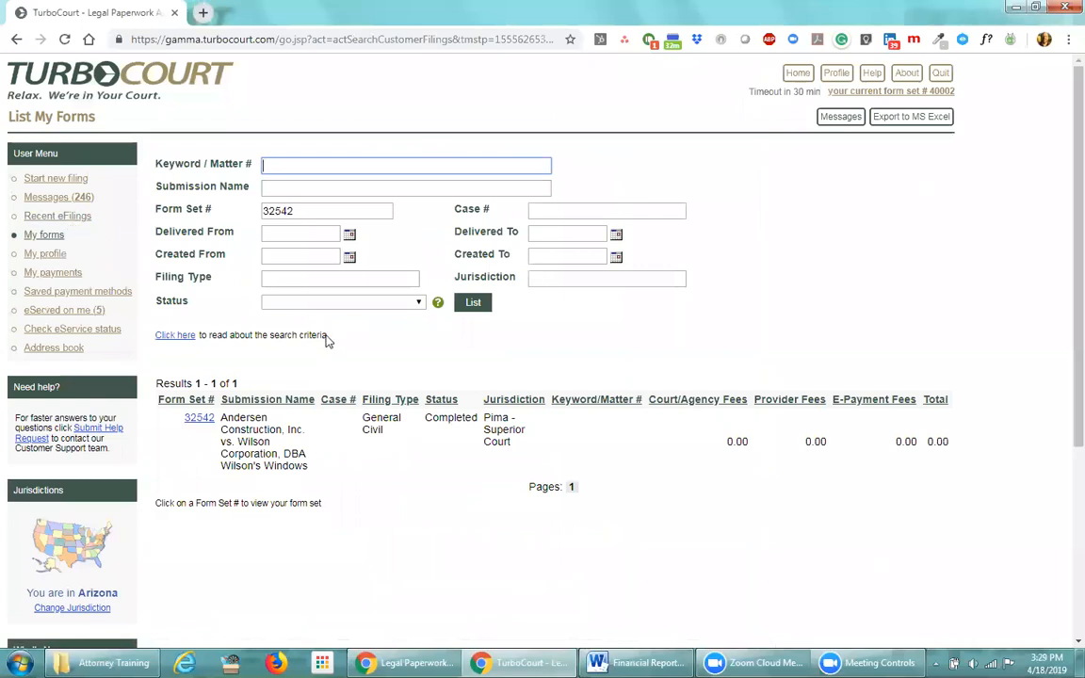
{"action": "left_click_drag", "start_coordinate": [303, 213], "coordinate": [264, 210]}
{"action": "key", "text": "BackSpace"}
{"action": "left_click", "coordinate": [294, 257]}
{"action": "type", "text": "2/1/201"}
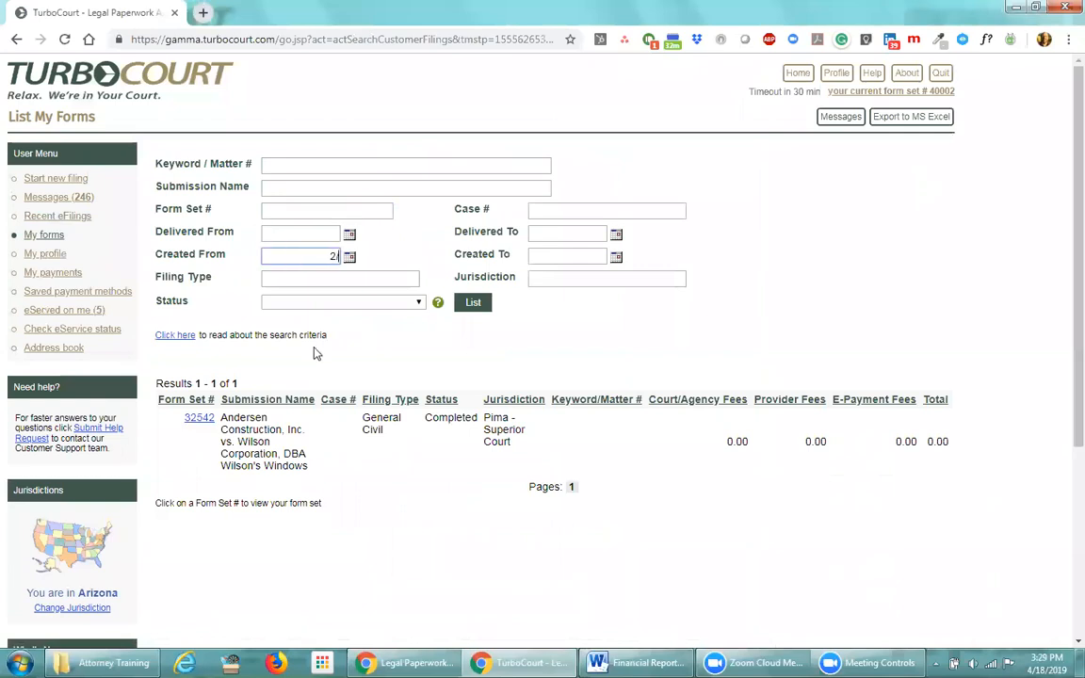
{"action": "type", "text": "7"}
{"action": "key", "text": "Tab"}
{"action": "type", "text": "2/28/2017"}
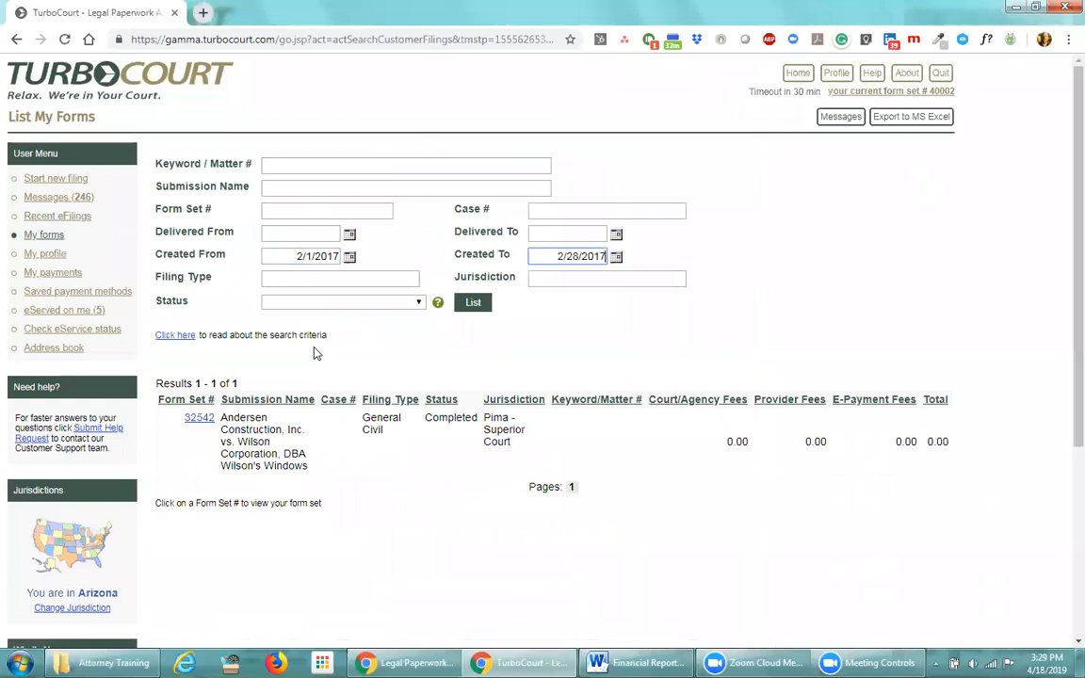
{"action": "left_click", "coordinate": [475, 311]}
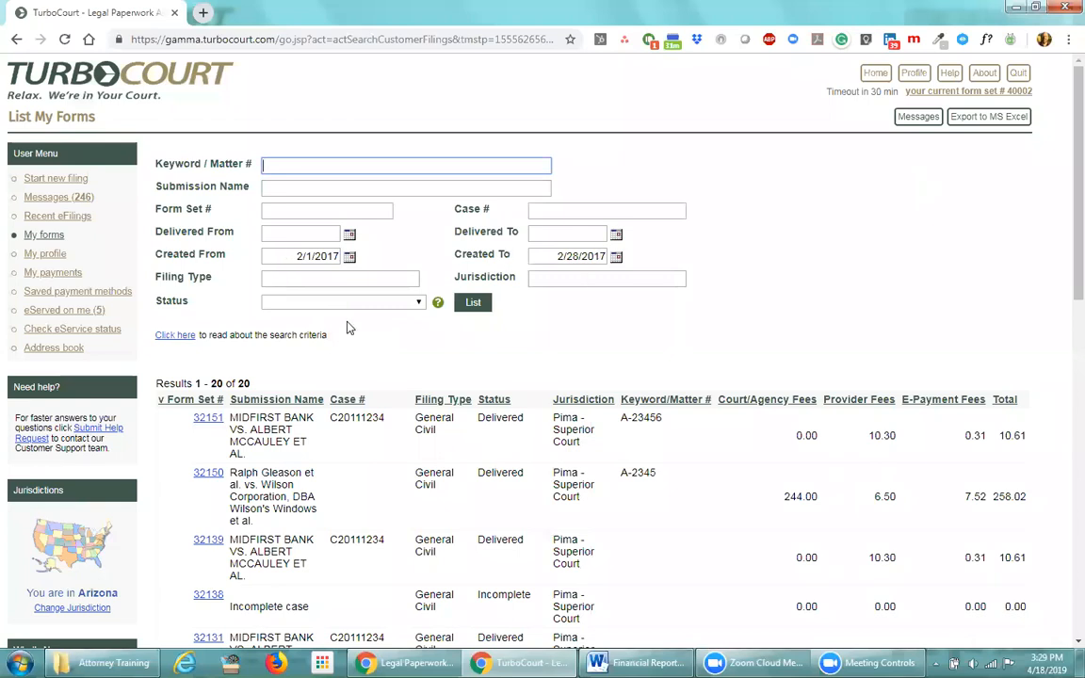
{"action": "scroll", "coordinate": [353, 345], "scroll_direction": "down", "scroll_amount": 1}
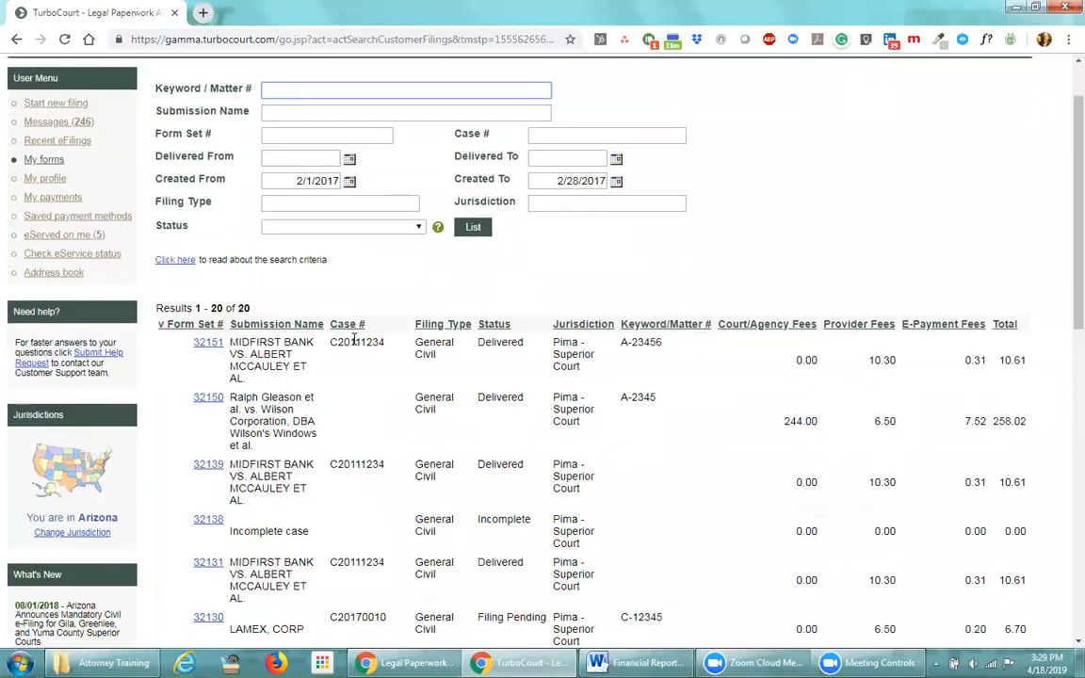
{"action": "double_click", "coordinate": [248, 310]}
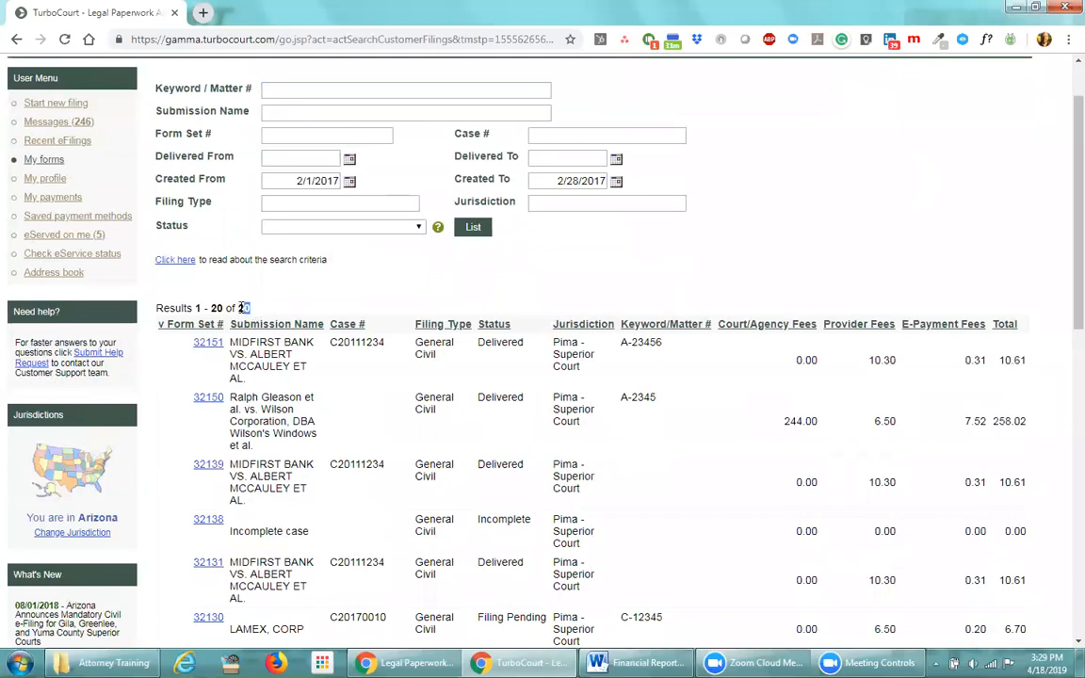
{"action": "left_click", "coordinate": [299, 286]}
{"action": "left_click_drag", "start_coordinate": [230, 562], "coordinate": [314, 563]}
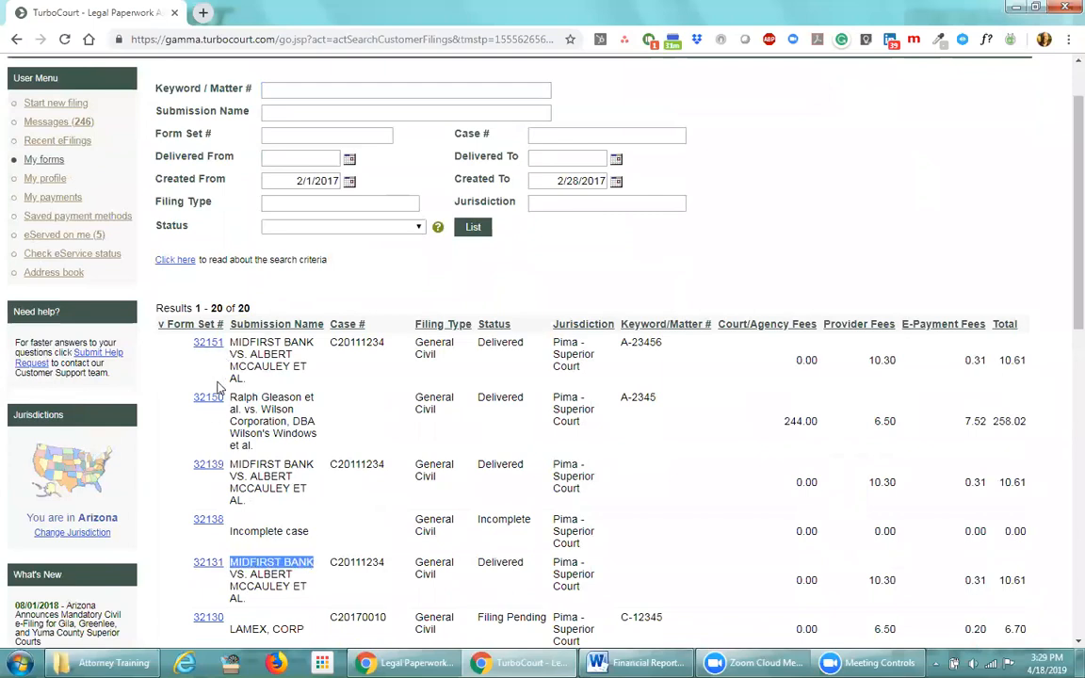
{"action": "left_click", "coordinate": [341, 378]}
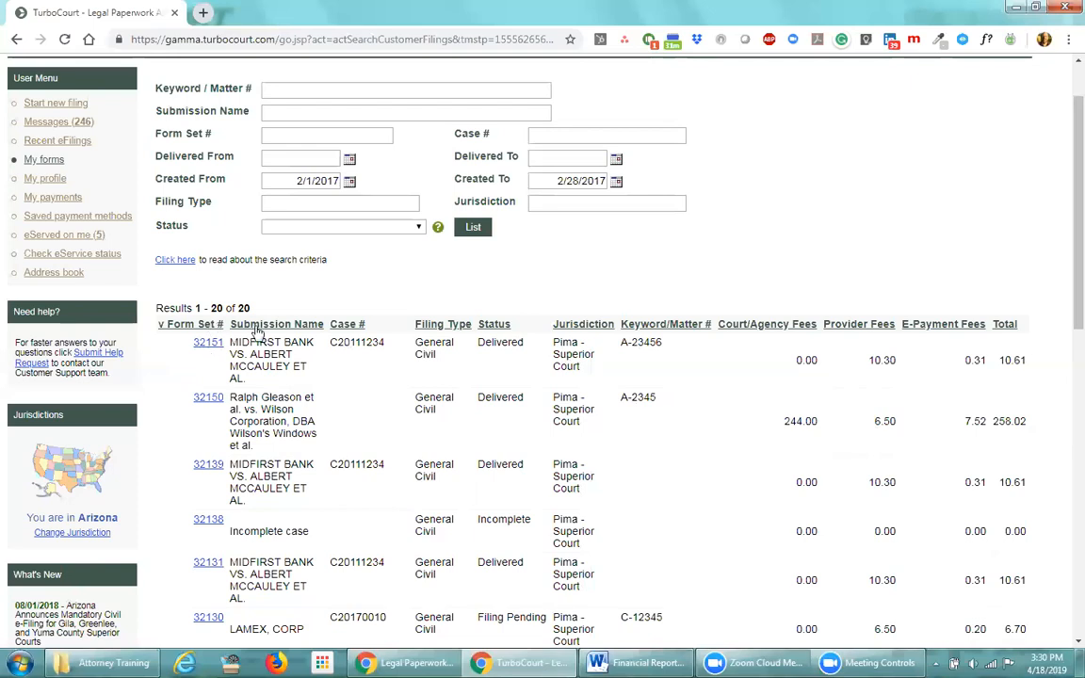
{"action": "left_click", "coordinate": [347, 325]}
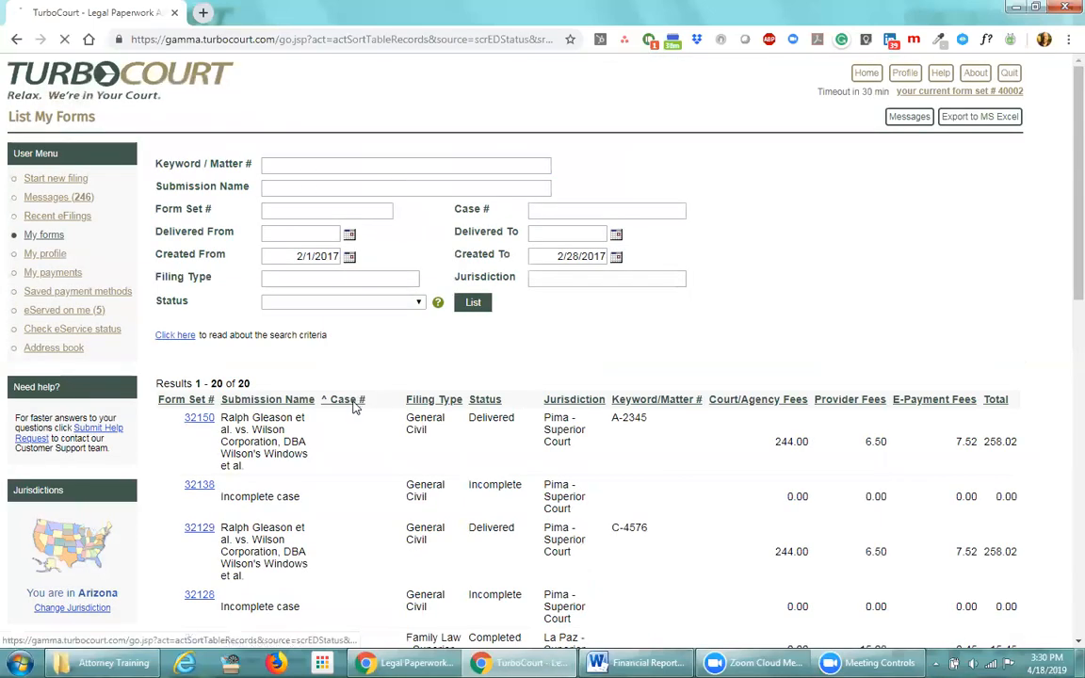
{"action": "left_click", "coordinate": [355, 404]}
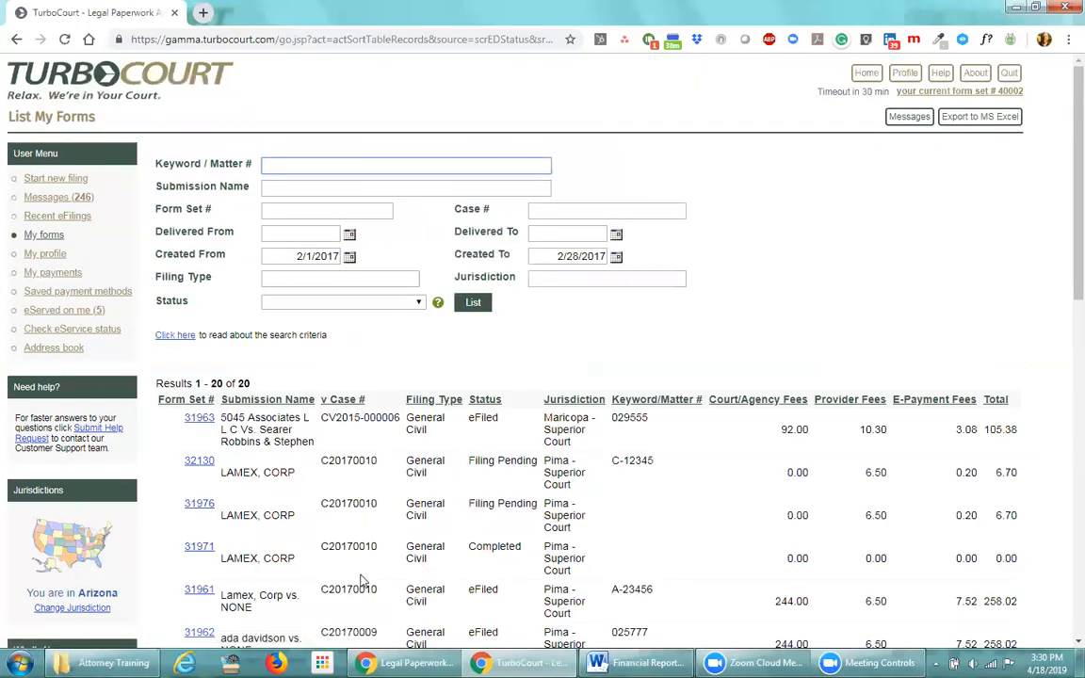
{"action": "left_click", "coordinate": [654, 405]}
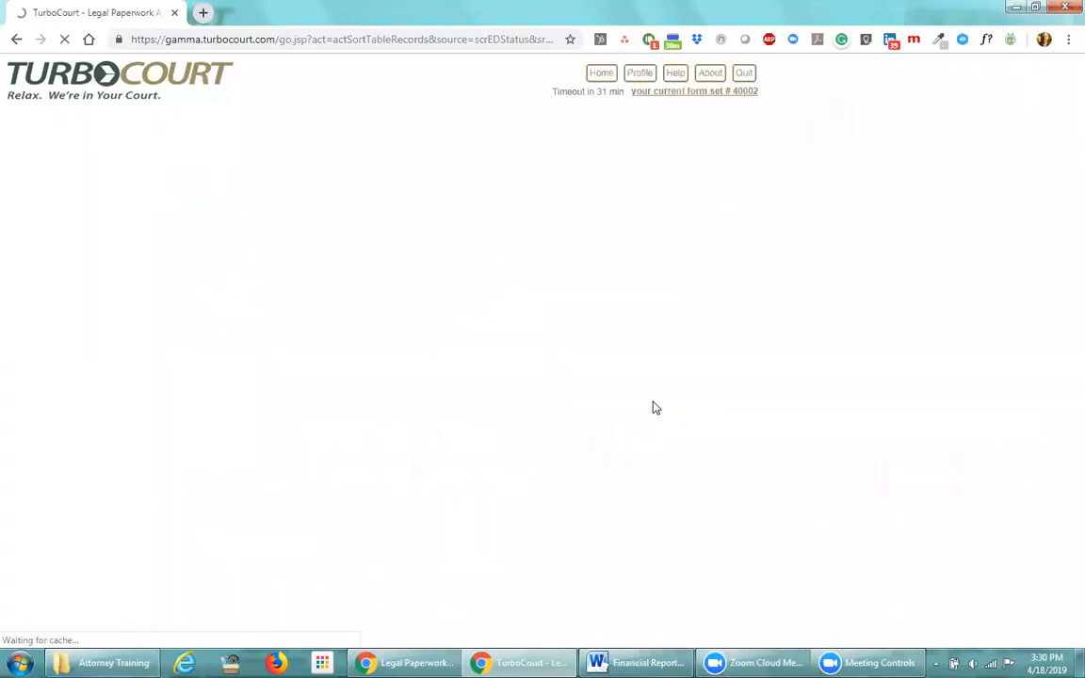
{"action": "left_click", "coordinate": [653, 405]}
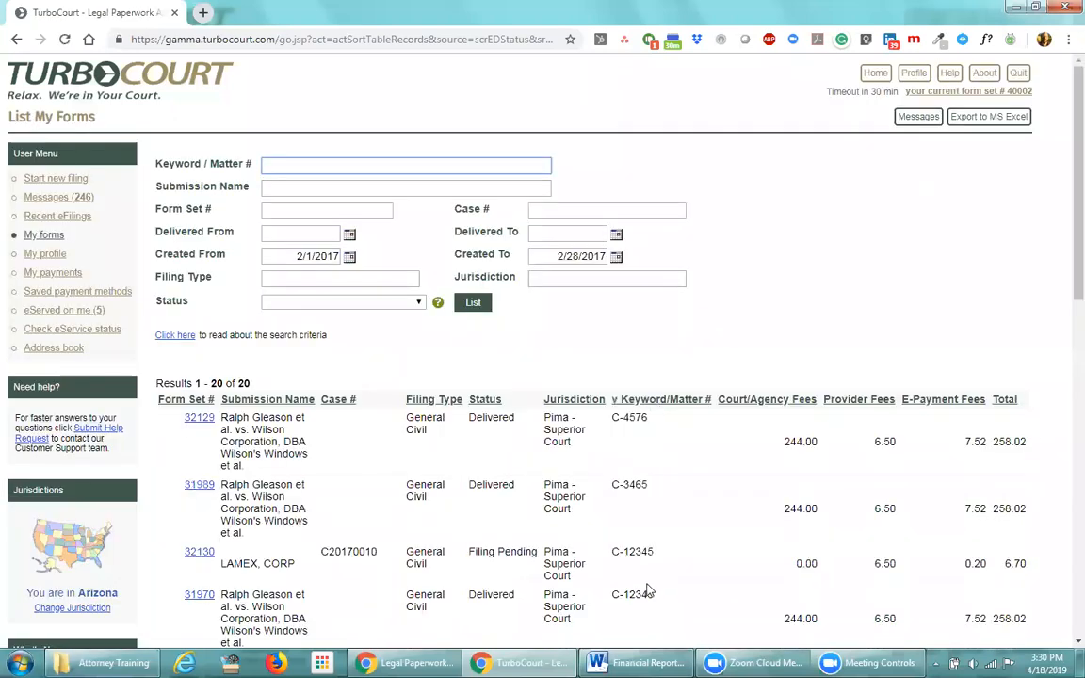
{"action": "left_click", "coordinate": [197, 401]}
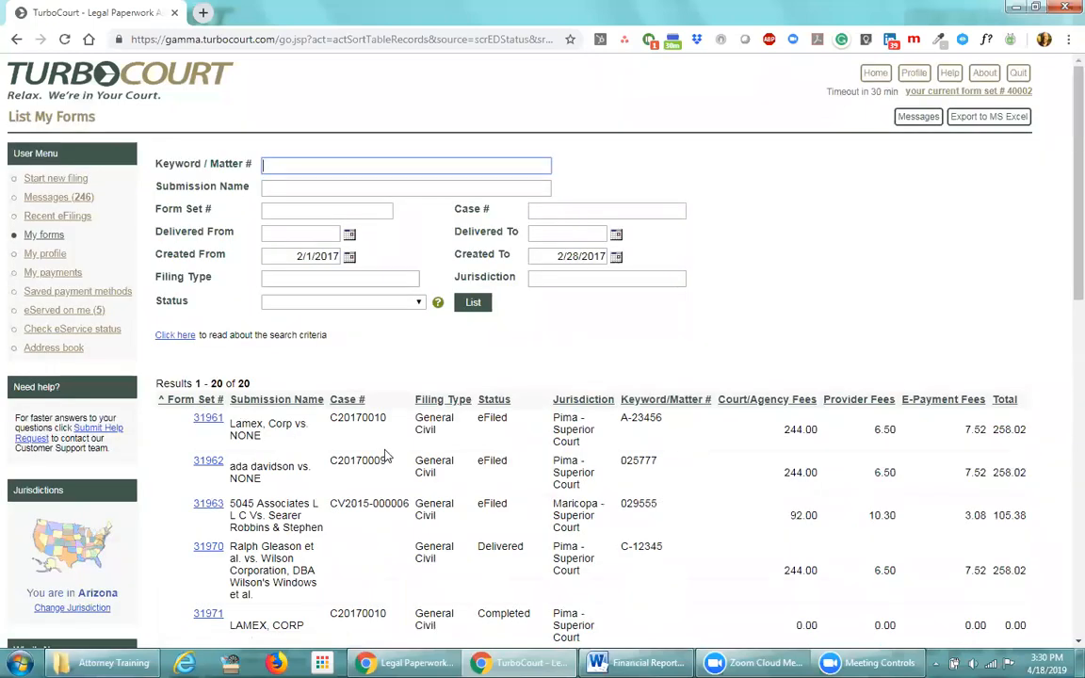
{"action": "scroll", "coordinate": [603, 551], "scroll_direction": "down", "scroll_amount": 1}
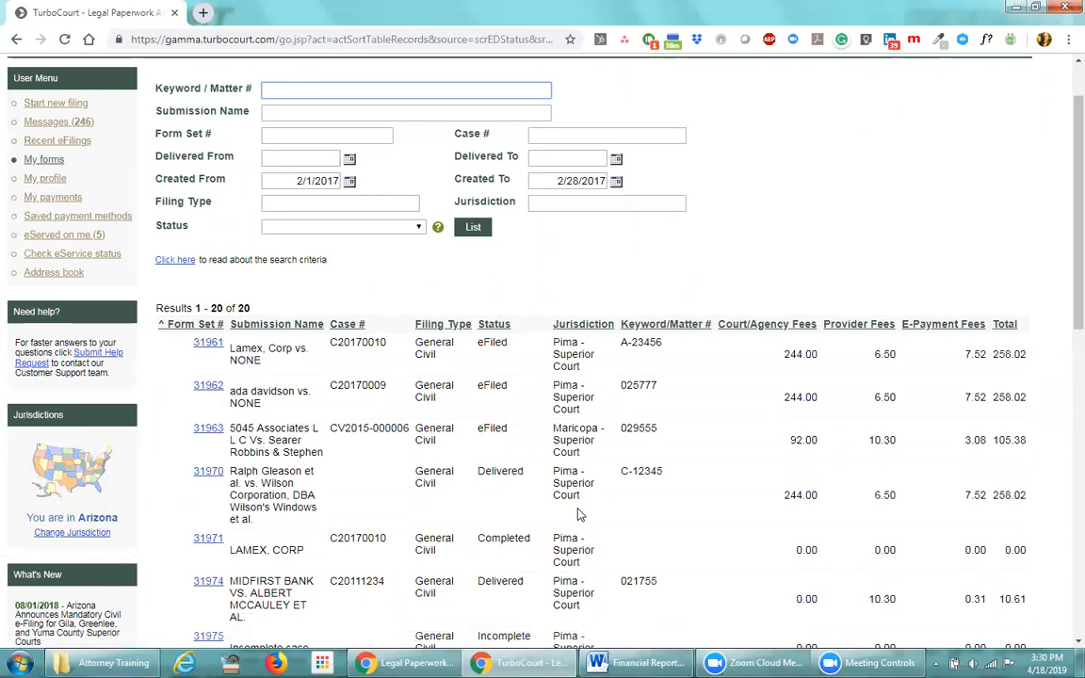
{"action": "scroll", "coordinate": [579, 514], "scroll_direction": "up", "scroll_amount": 2}
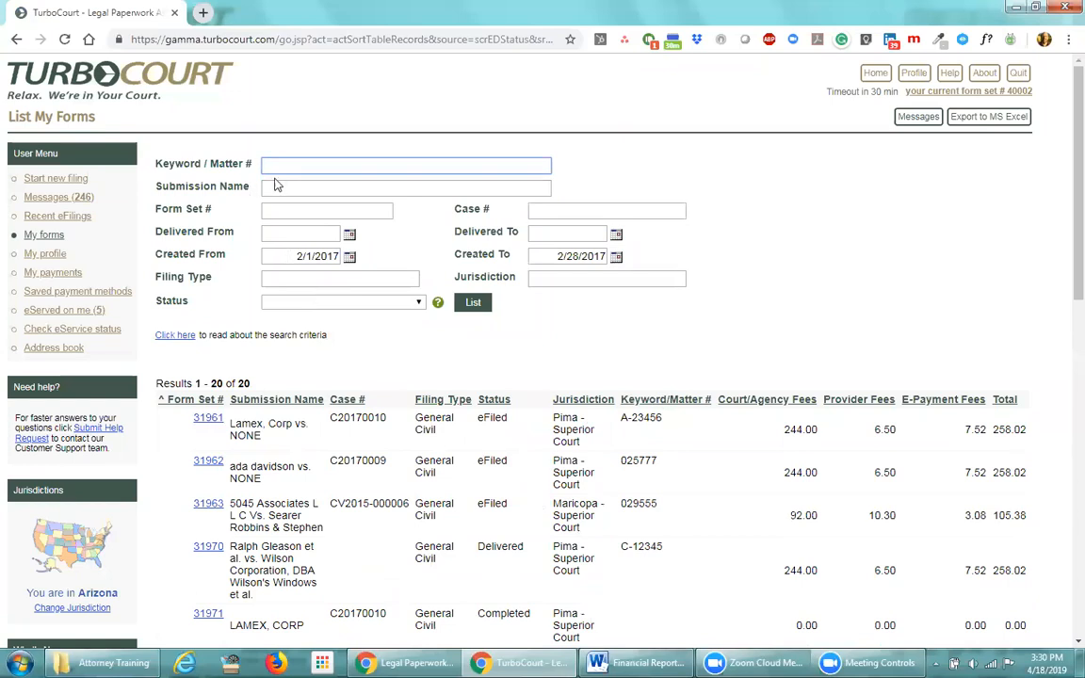
Search by the filing's Keyword/Matter # for forms created 1/1/2017 to 12/31/2017
{"action": "type", "text": "A"}
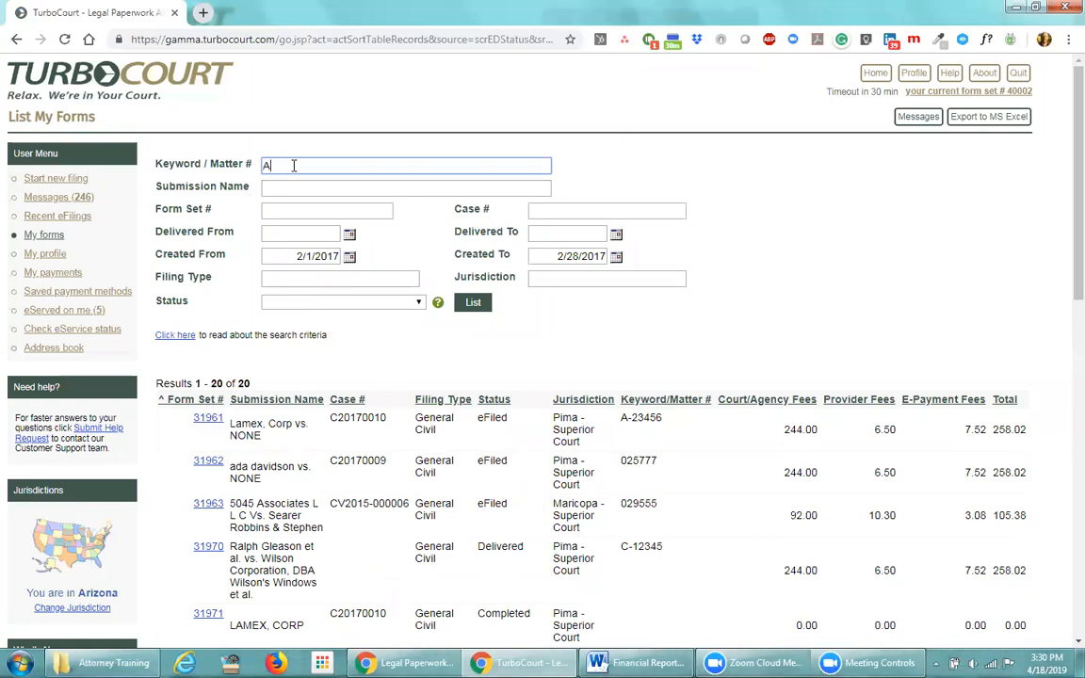
{"action": "type", "text": "-23456"}
{"action": "left_click", "coordinate": [298, 257]}
{"action": "key", "text": "BackSpace"}
{"action": "type", "text": "1"}
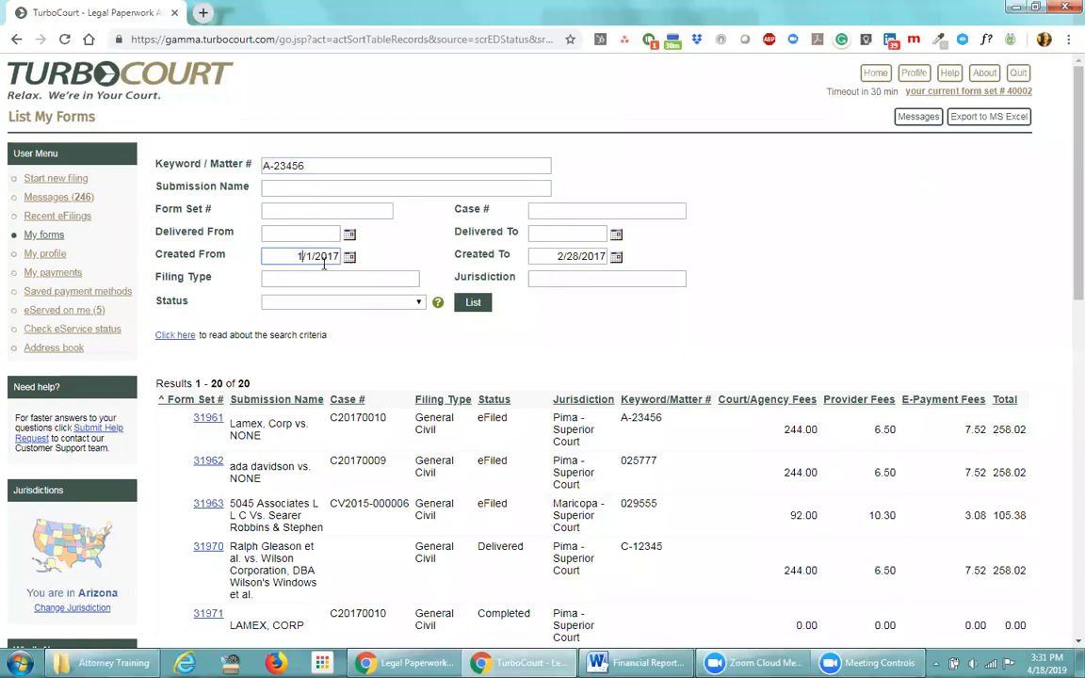
{"action": "left_click", "coordinate": [334, 257]}
{"action": "left_click", "coordinate": [550, 258]}
{"action": "type", "text": "1"}
{"action": "key", "text": "Right"}
{"action": "key", "text": "Right"}
{"action": "key", "text": "Delete"}
{"action": "key", "text": "Delete"}
{"action": "type", "text": "31"}
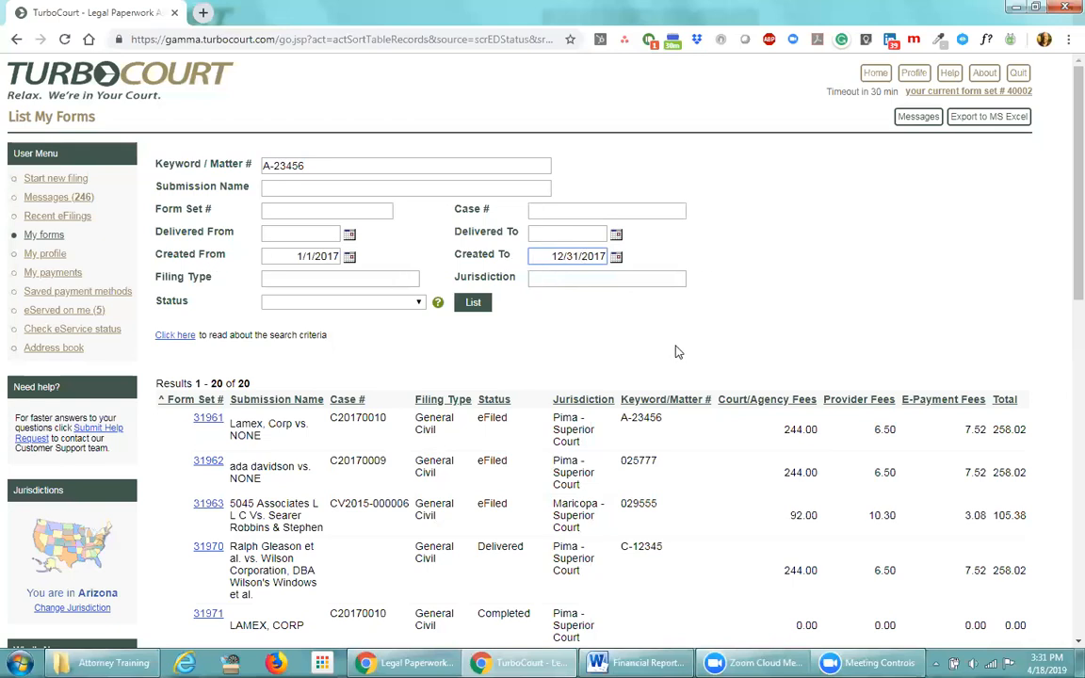
{"action": "left_click", "coordinate": [474, 303]}
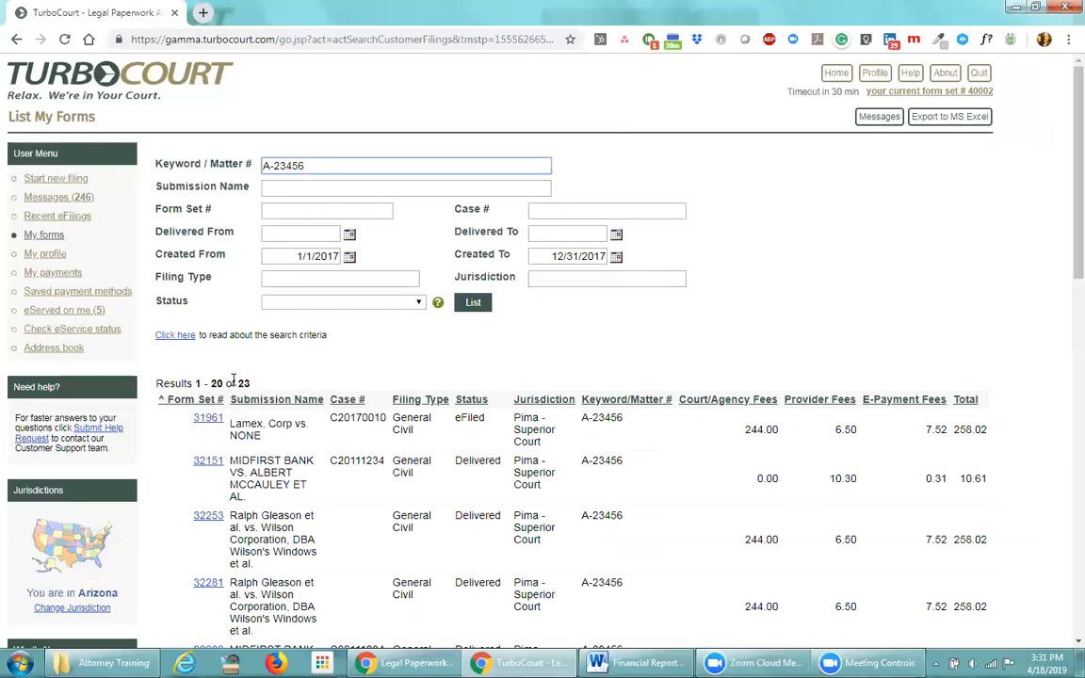
Check the total of 23 results and scroll through the returned filings
{"action": "double_click", "coordinate": [243, 384]}
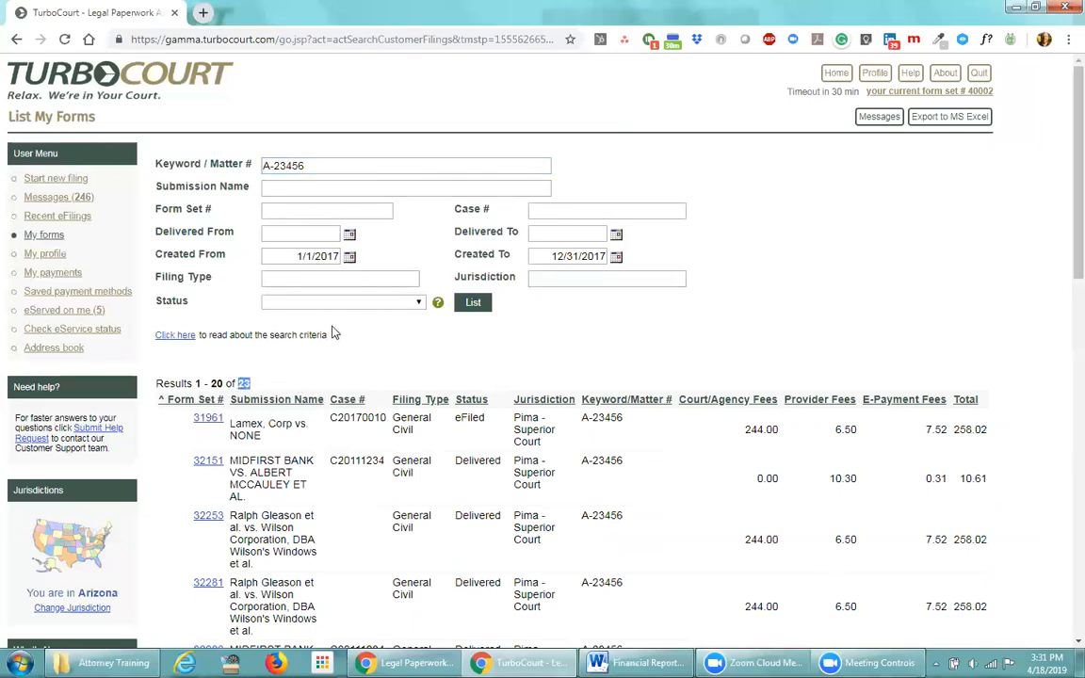
{"action": "scroll", "coordinate": [348, 362], "scroll_direction": "down", "scroll_amount": 1}
{"action": "scroll", "coordinate": [348, 363], "scroll_direction": "down", "scroll_amount": 1}
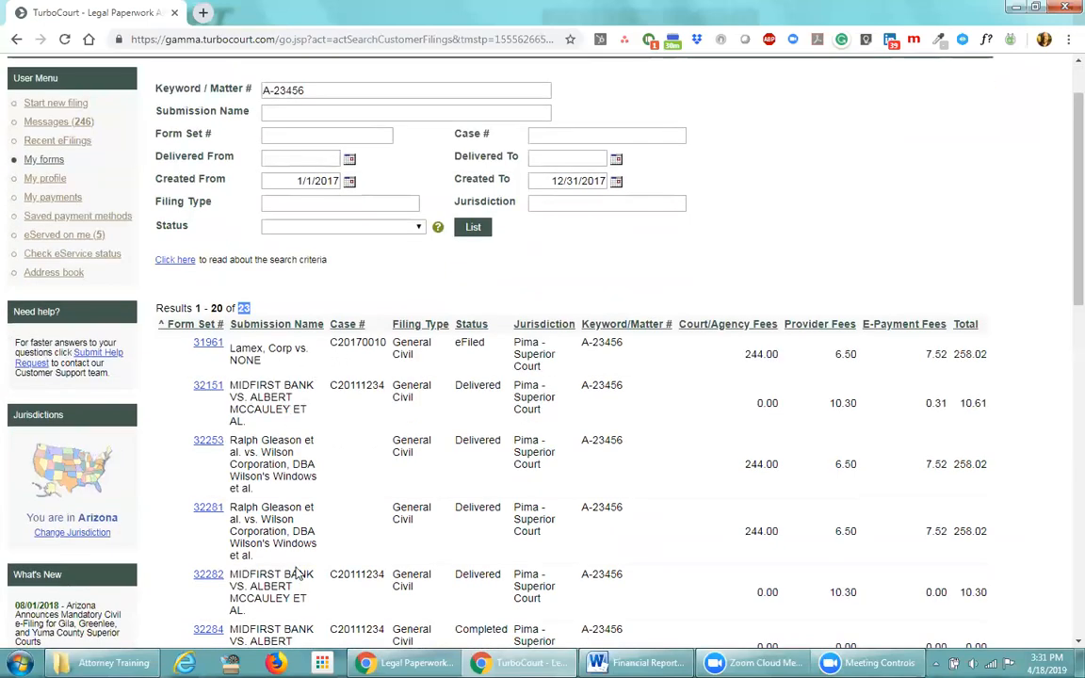
{"action": "scroll", "coordinate": [450, 585], "scroll_direction": "down", "scroll_amount": 1}
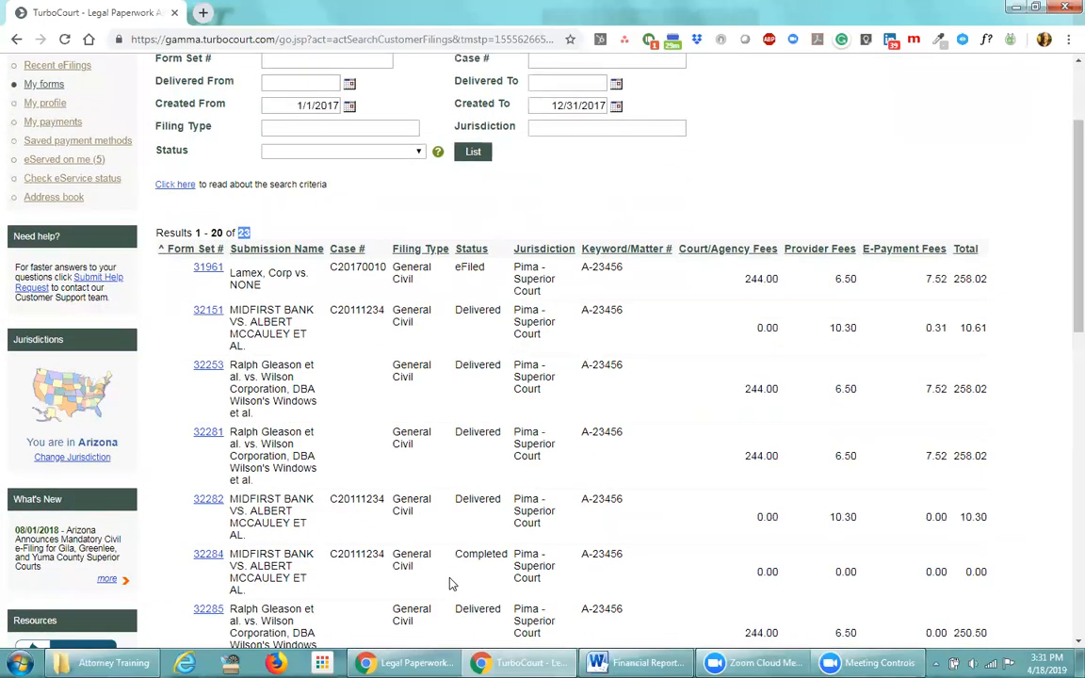
{"action": "scroll", "coordinate": [450, 585], "scroll_direction": "up", "scroll_amount": 2}
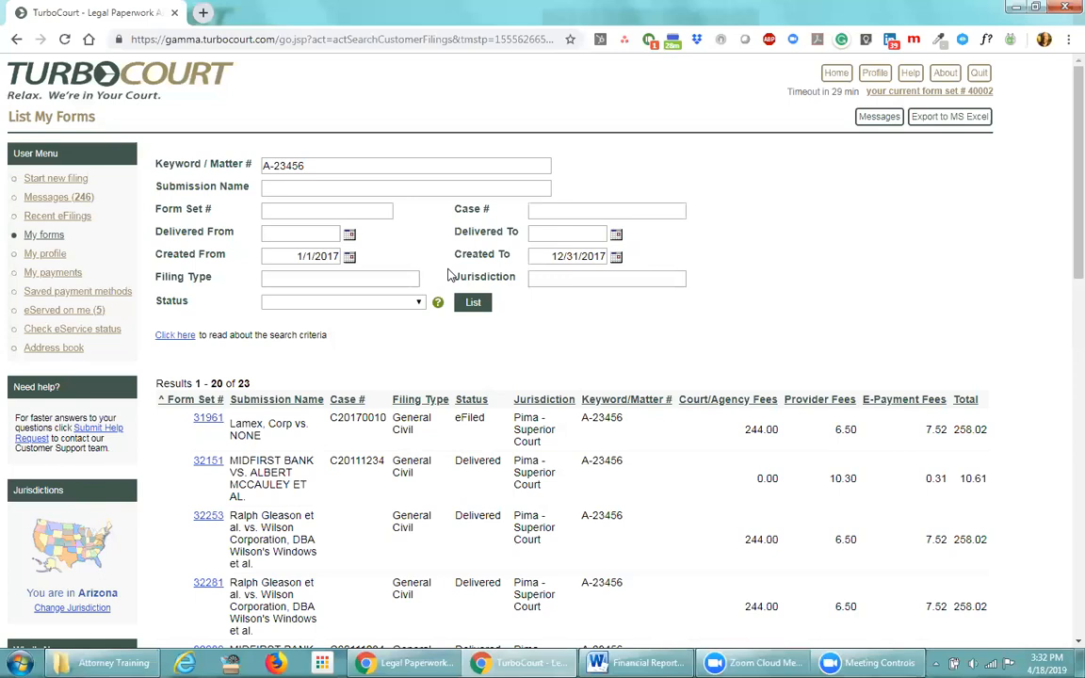
Note the Form Set # and Case # filters, then filter by jurisdiction 'pima'
{"action": "left_click", "coordinate": [267, 209]}
{"action": "left_click", "coordinate": [602, 210]}
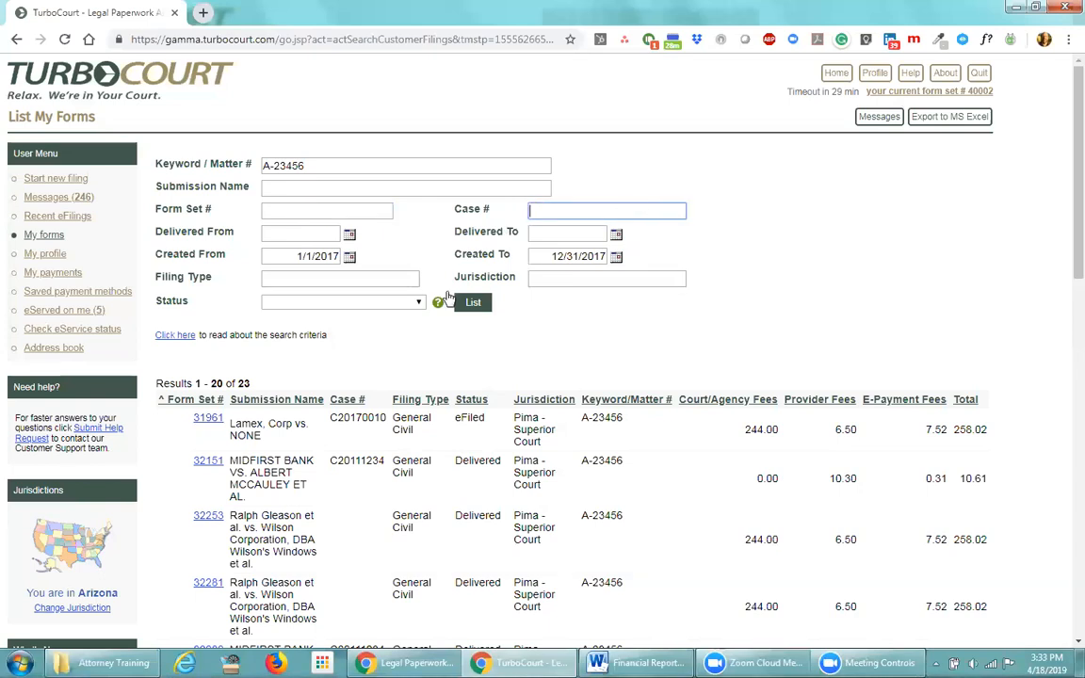
{"action": "left_click", "coordinate": [581, 279]}
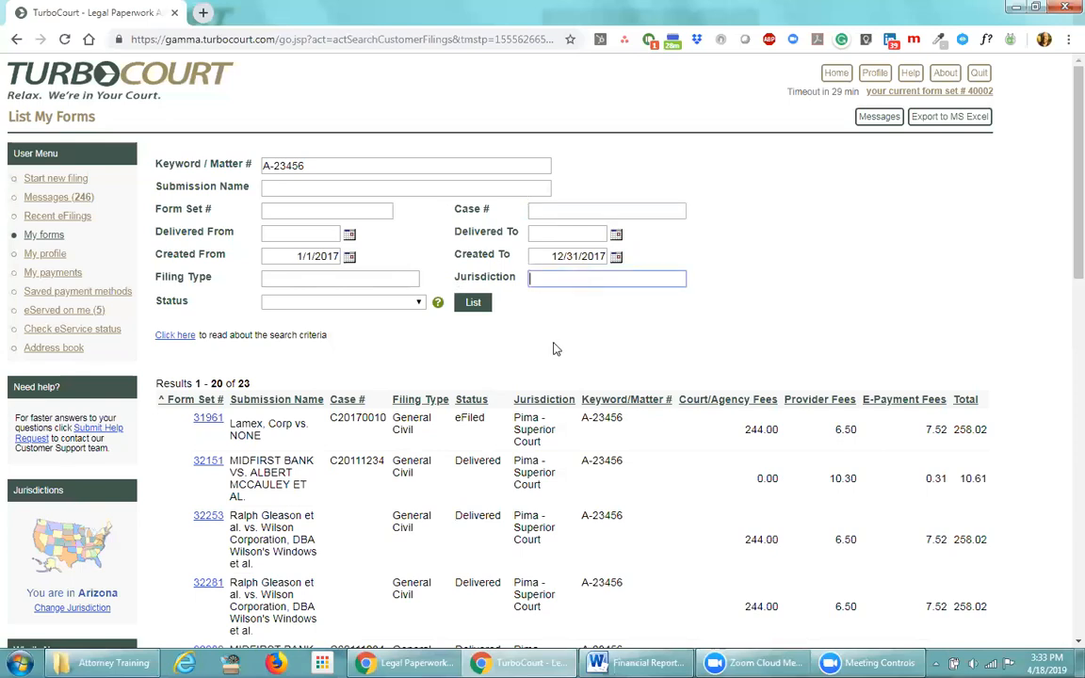
{"action": "type", "text": "pima"}
Rerun the Pima-filtered list, then delete 'pima' from the Jurisdiction field
{"action": "left_click", "coordinate": [469, 302]}
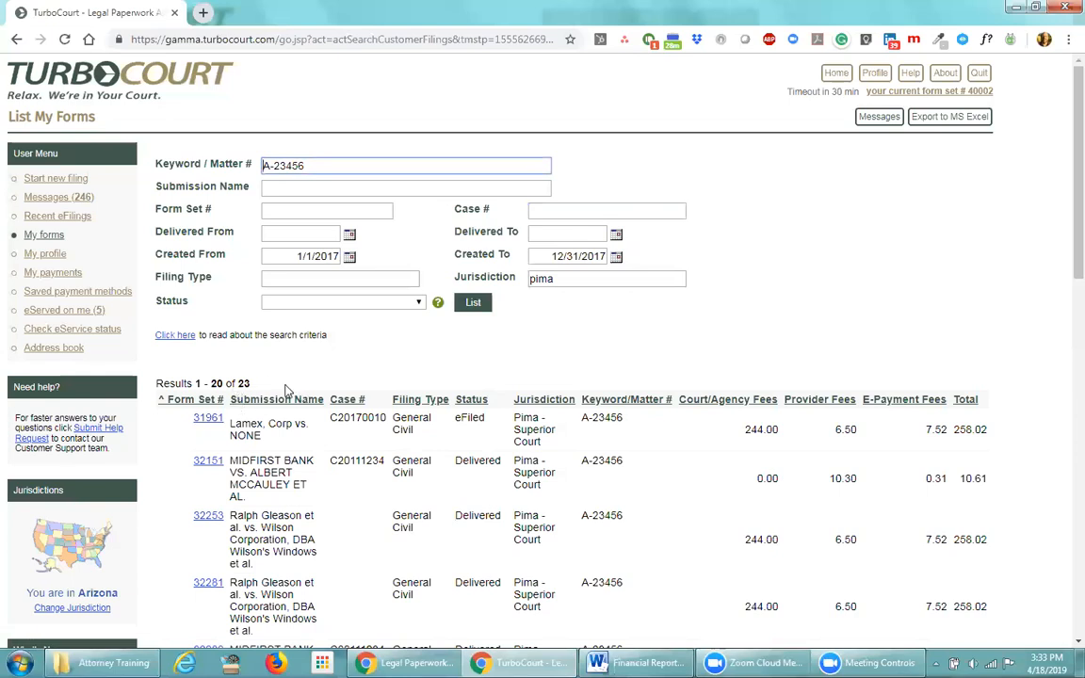
{"action": "left_click", "coordinate": [546, 279]}
{"action": "double_click", "coordinate": [546, 279]}
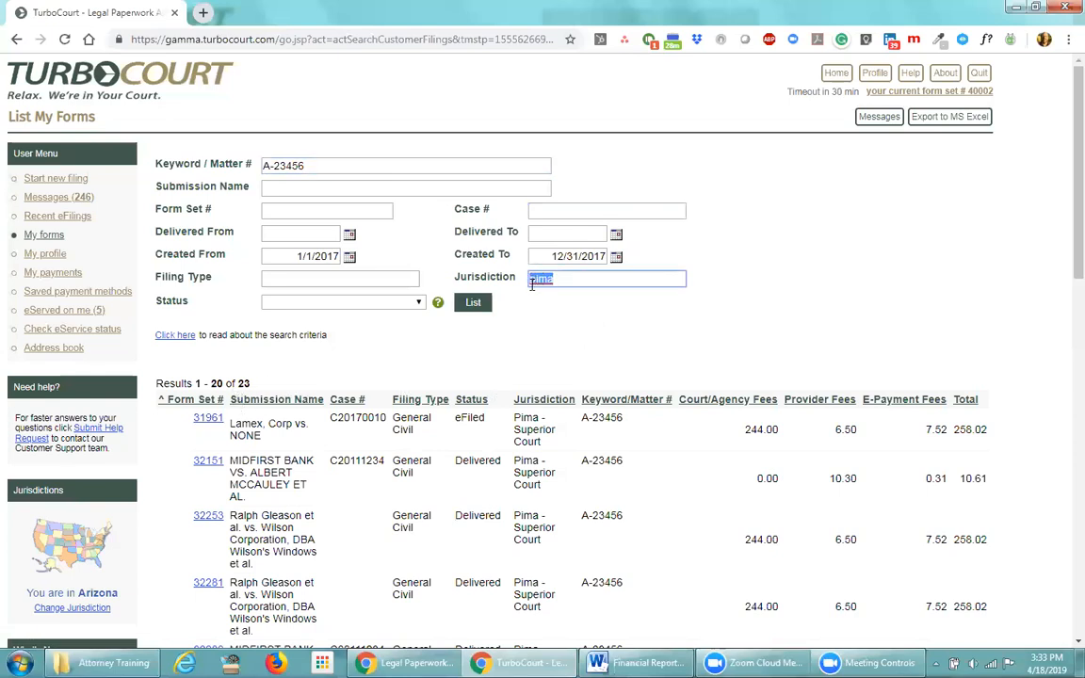
{"action": "key", "text": "BackSpace"}
Choose Incomplete as the Status filter
{"action": "left_click", "coordinate": [418, 306]}
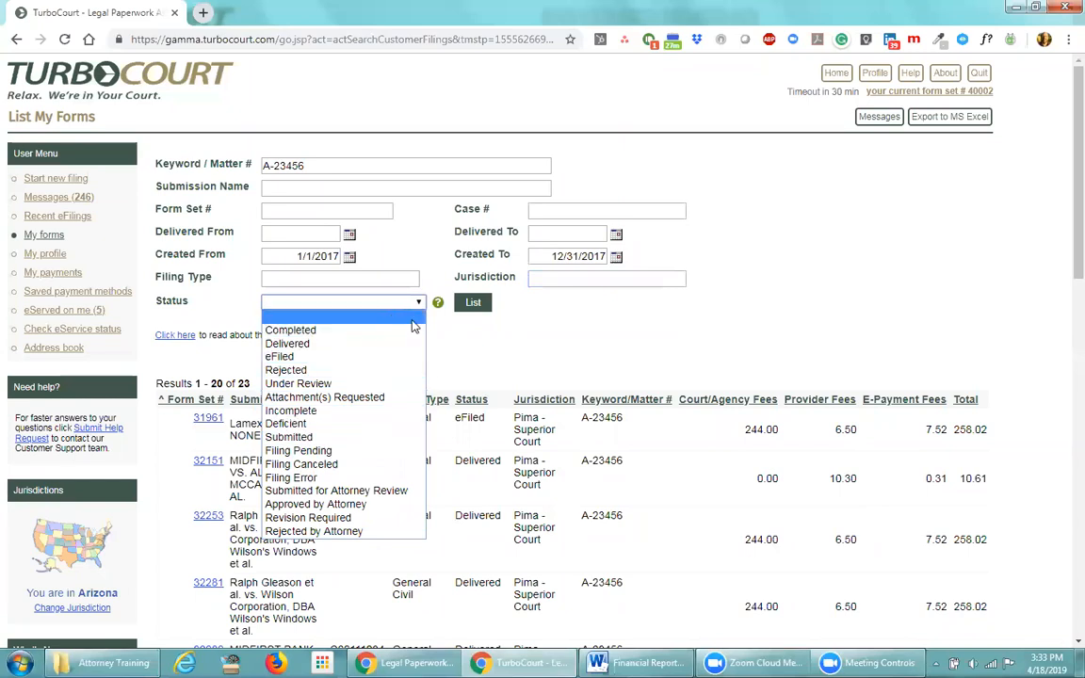
{"action": "left_click", "coordinate": [391, 301]}
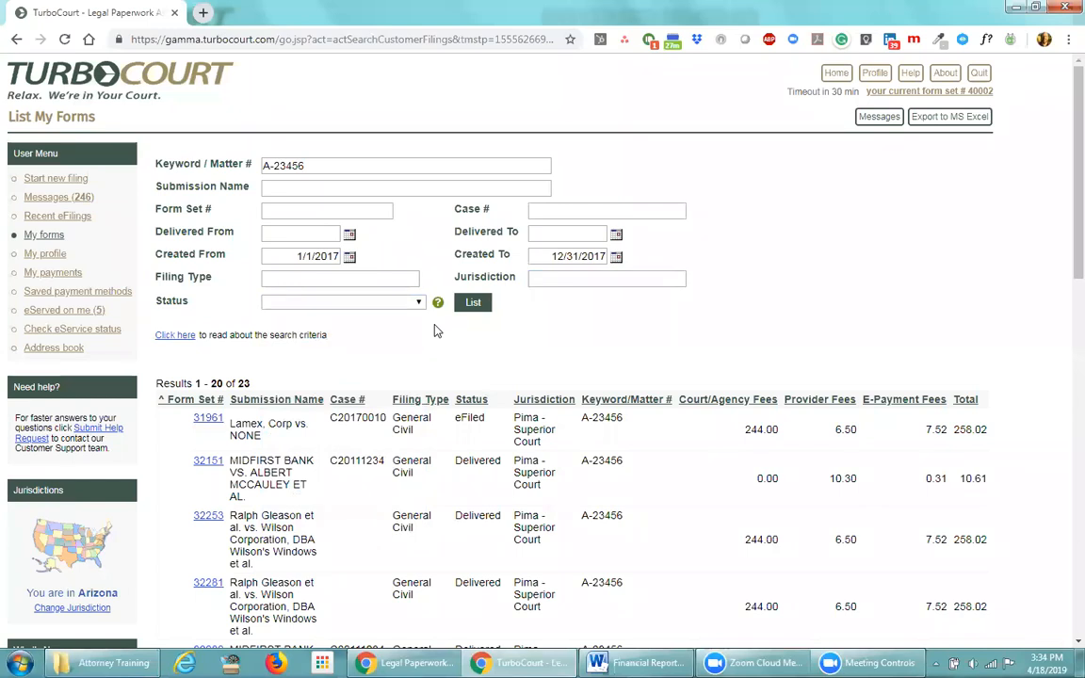
{"action": "left_click", "coordinate": [416, 303]}
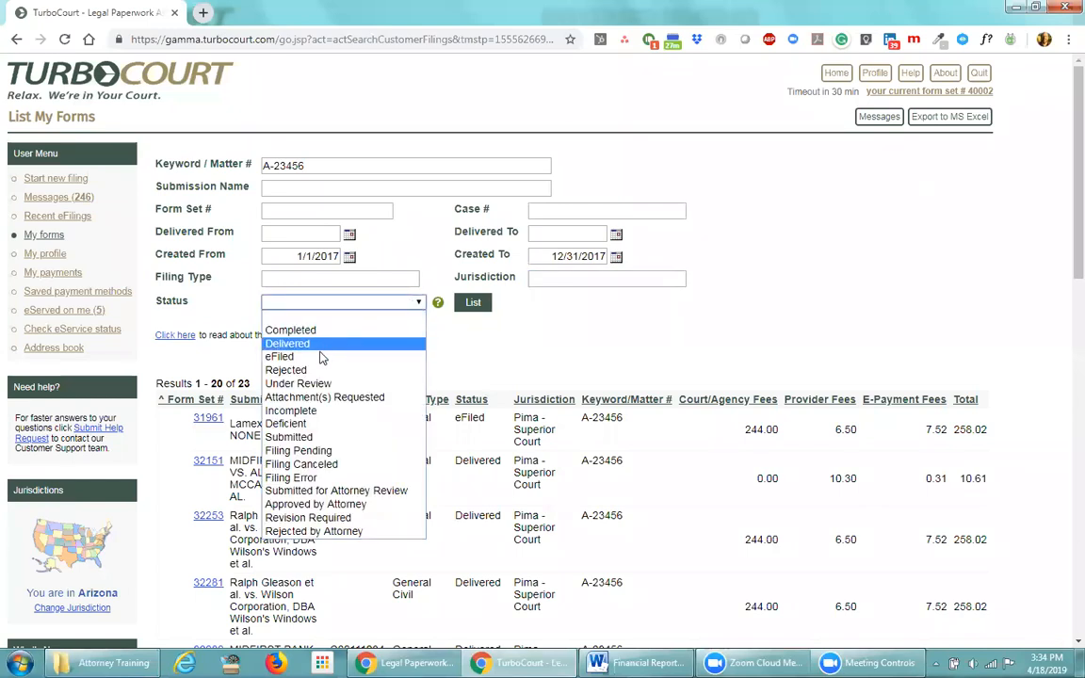
{"action": "left_click", "coordinate": [287, 411]}
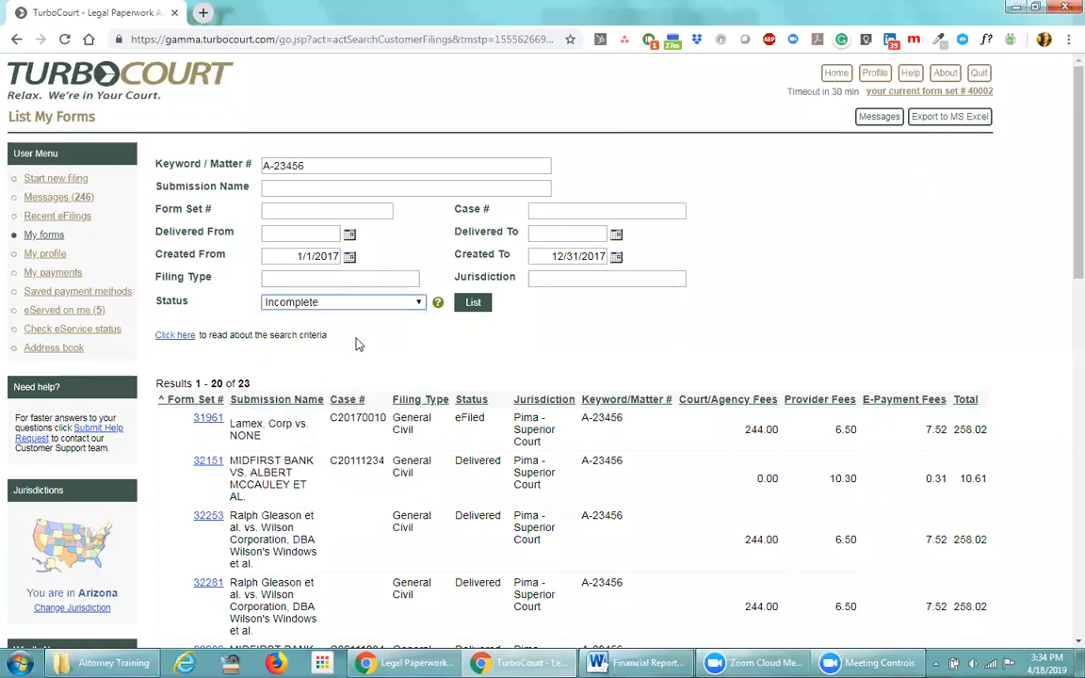
{"action": "left_click_drag", "start_coordinate": [301, 166], "coordinate": [249, 167]}
{"action": "left_click", "coordinate": [336, 136]}
Delete matter number A-23456 from the keyword filter and rerun the Incomplete search
{"action": "left_click", "coordinate": [477, 303]}
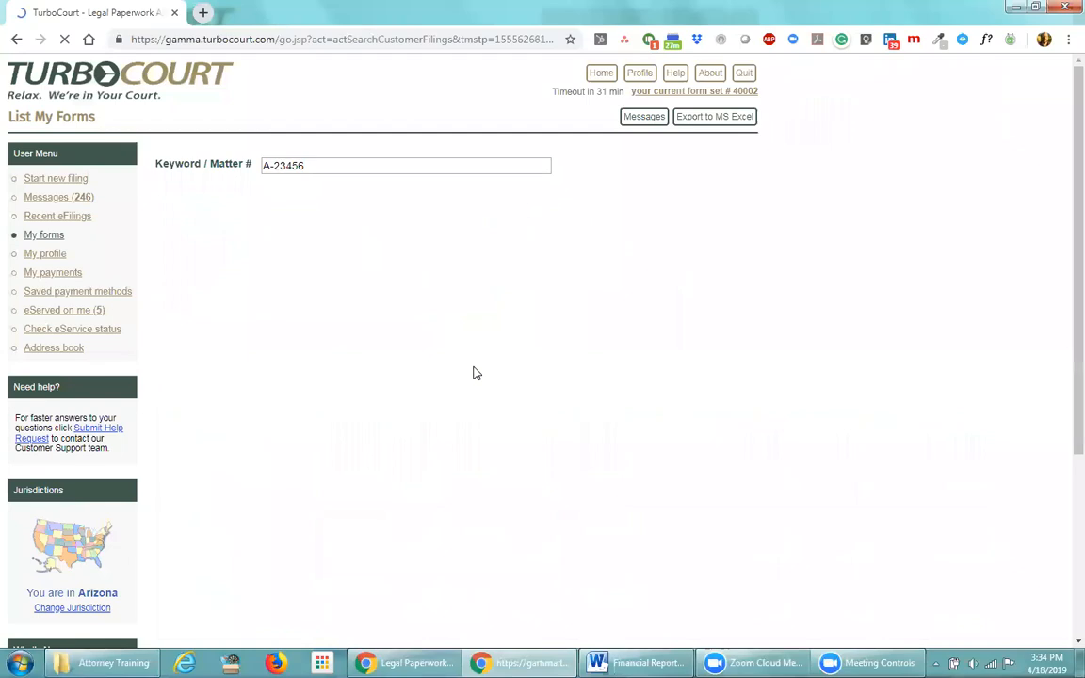
{"action": "left_click_drag", "start_coordinate": [307, 166], "coordinate": [246, 169]}
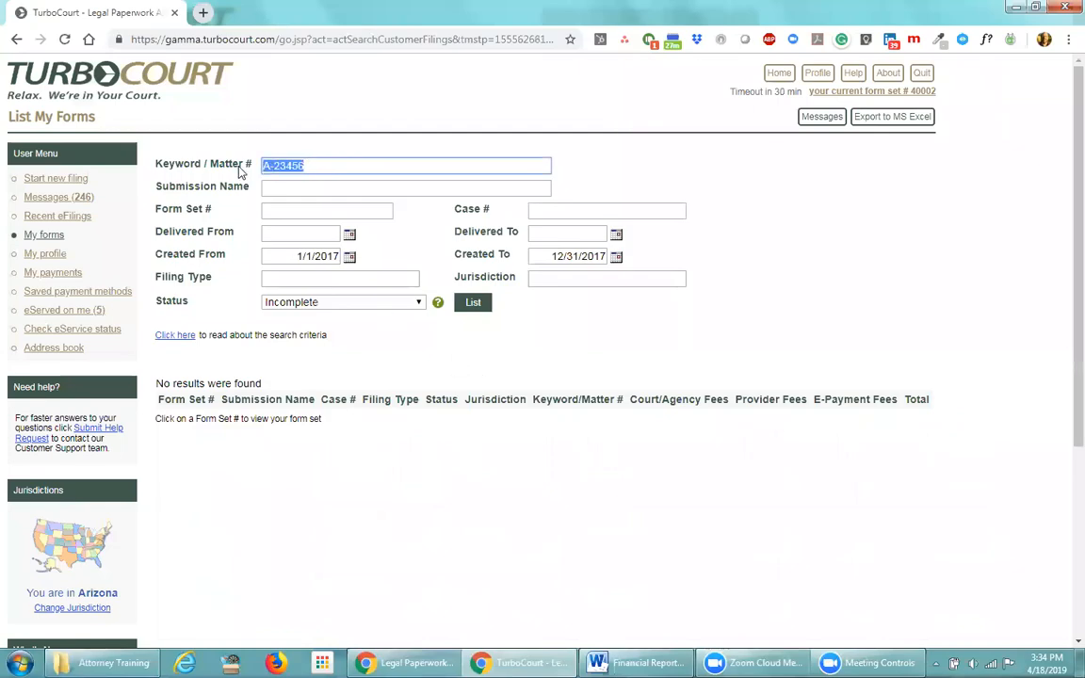
{"action": "key", "text": "BackSpace"}
{"action": "left_click", "coordinate": [462, 310]}
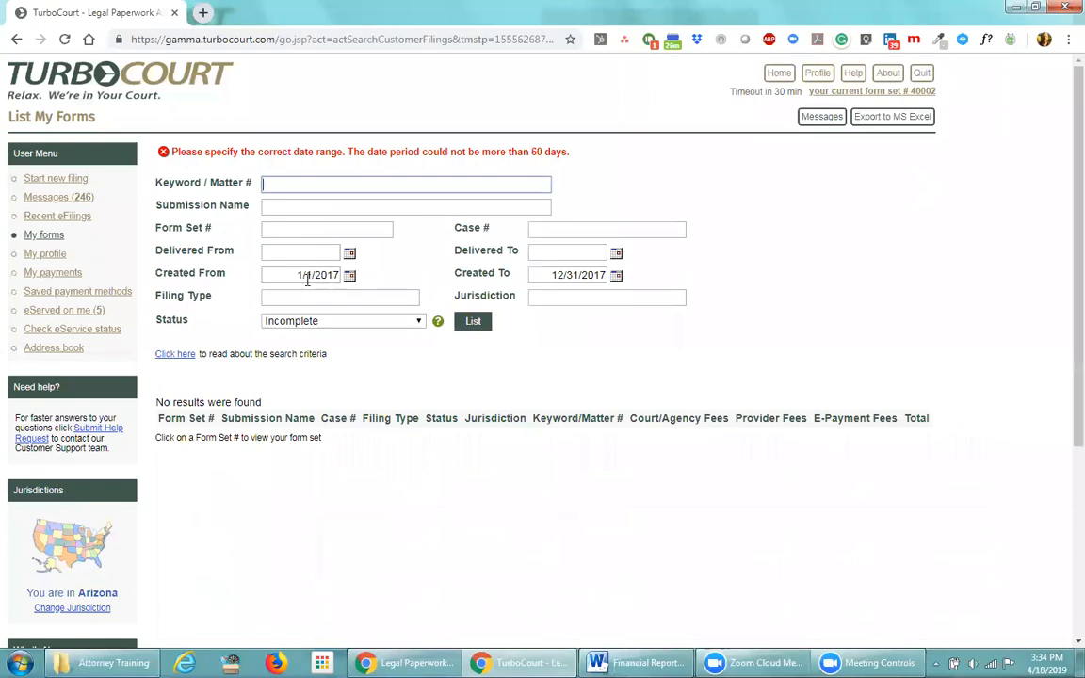
Set the date range to 2/1/2017–2/28/2017 and list the 4 matching filings
{"action": "left_click_drag", "start_coordinate": [296, 275], "coordinate": [348, 273]}
{"action": "type", "text": "2/1/2017"}
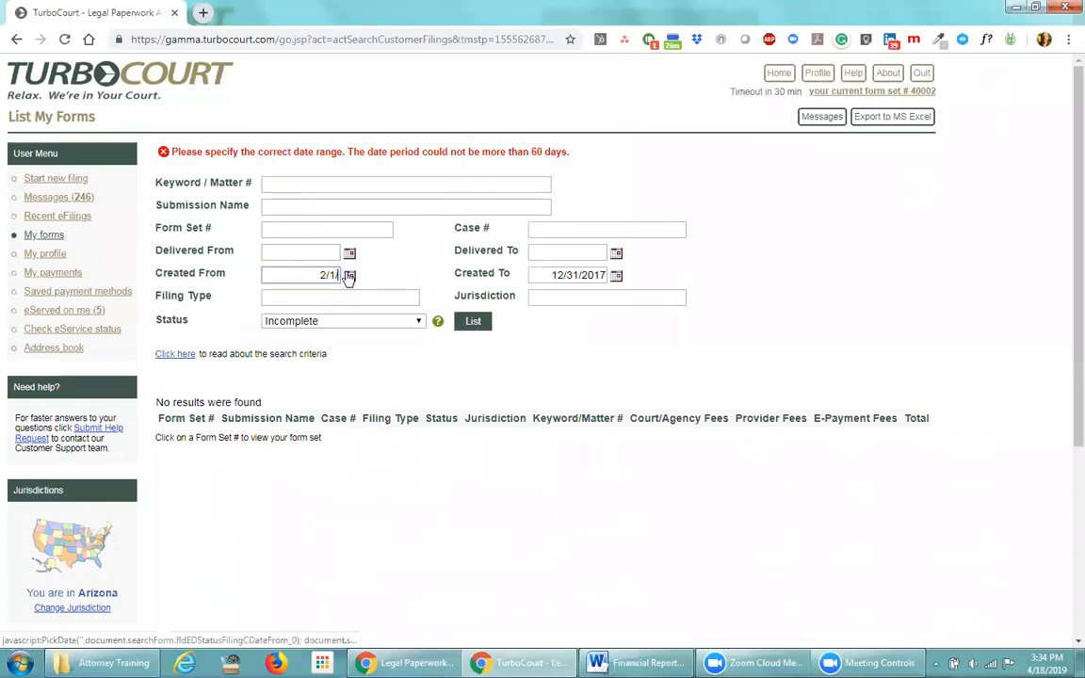
{"action": "key", "text": "Tab"}
{"action": "type", "text": "/28/2017"}
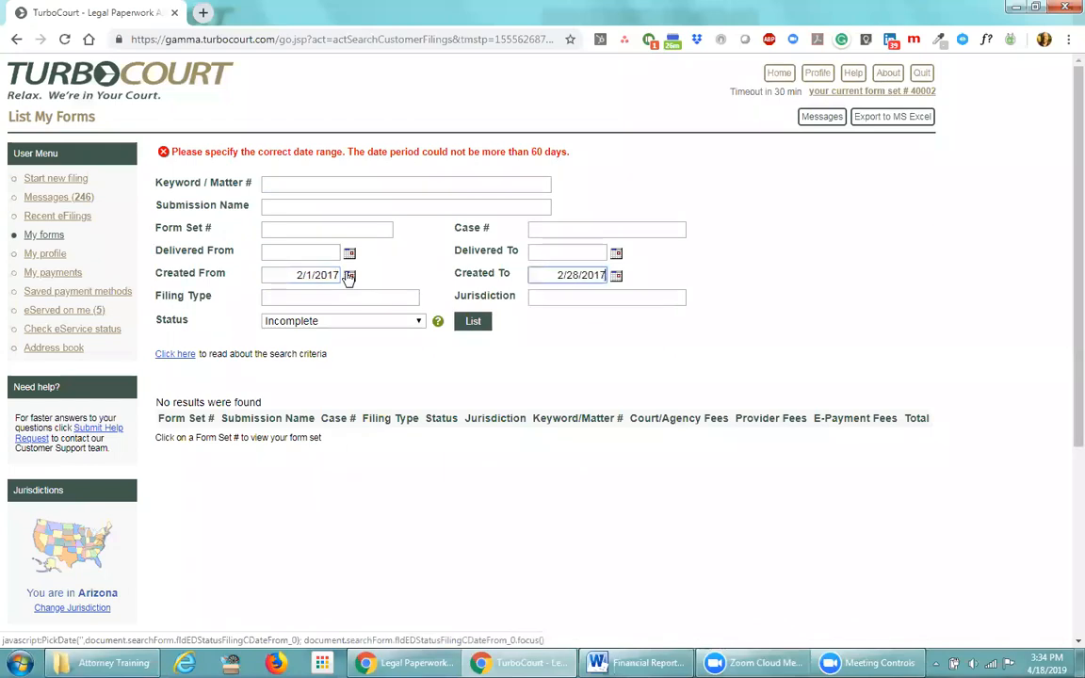
{"action": "key", "text": "Return"}
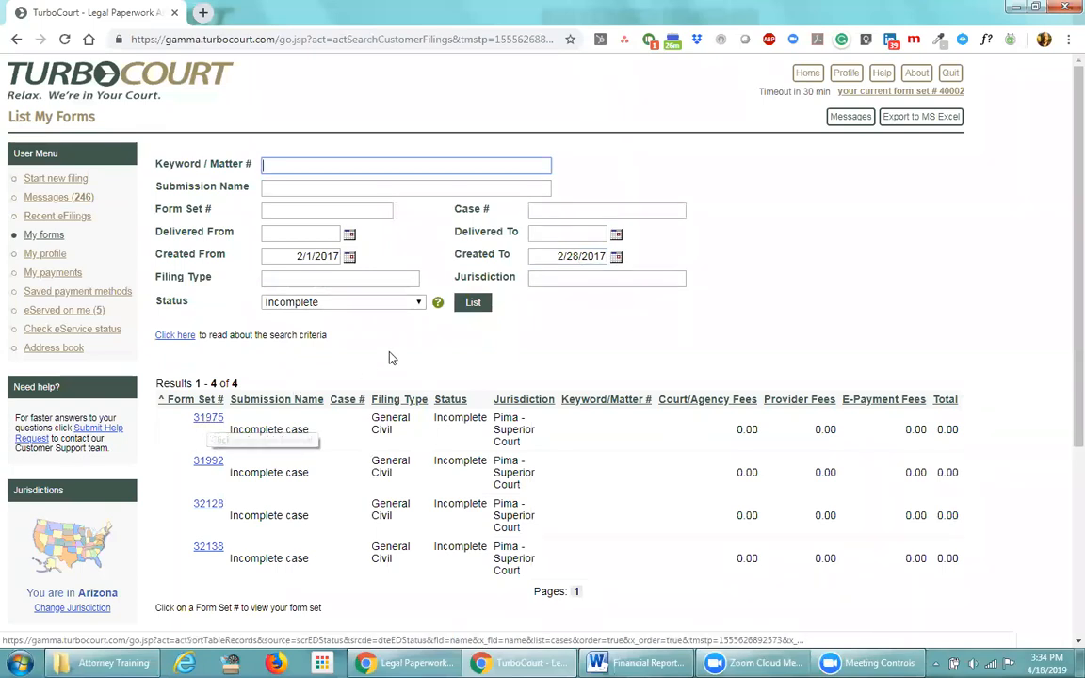
{"action": "left_click", "coordinate": [376, 301]}
List Completed February 2017 filings and open form set 31971
{"action": "left_click", "coordinate": [290, 329]}
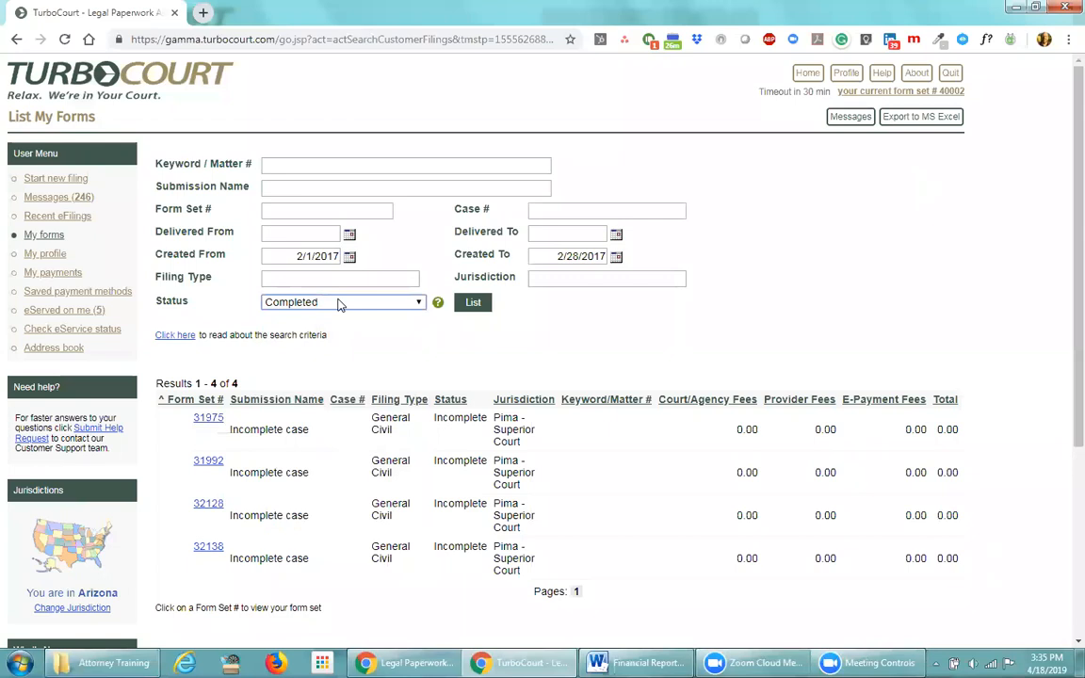
{"action": "left_click", "coordinate": [470, 303]}
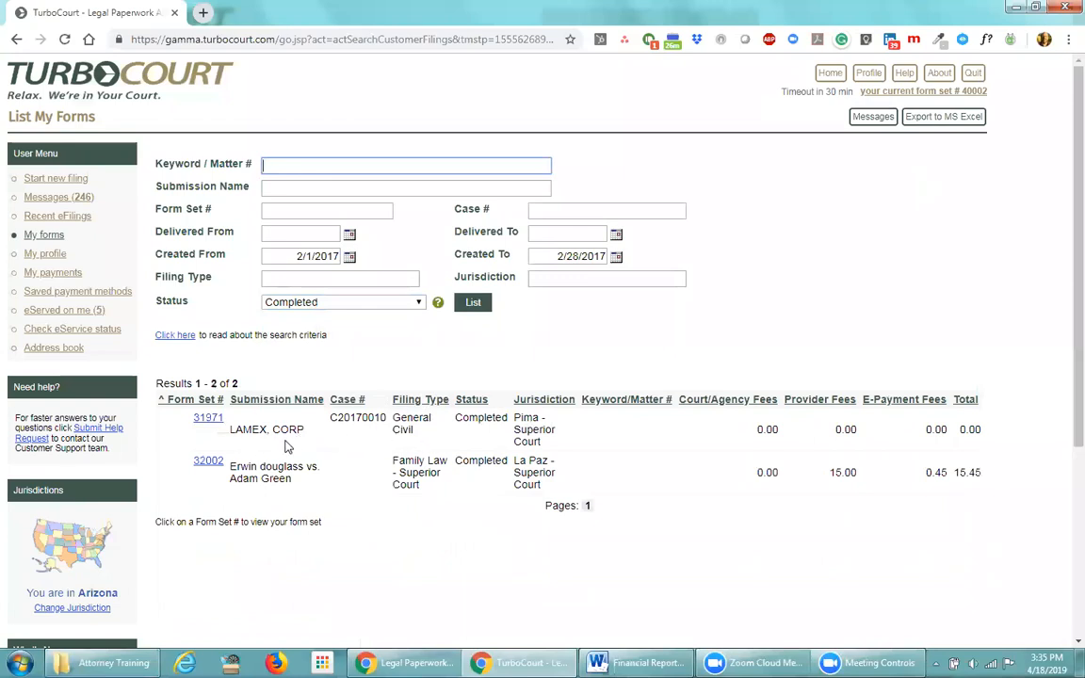
{"action": "left_click", "coordinate": [208, 418]}
Go back to List My Forms, showing completed form sets 32002 and 31971
{"action": "scroll", "coordinate": [353, 440], "scroll_direction": "down", "scroll_amount": 2}
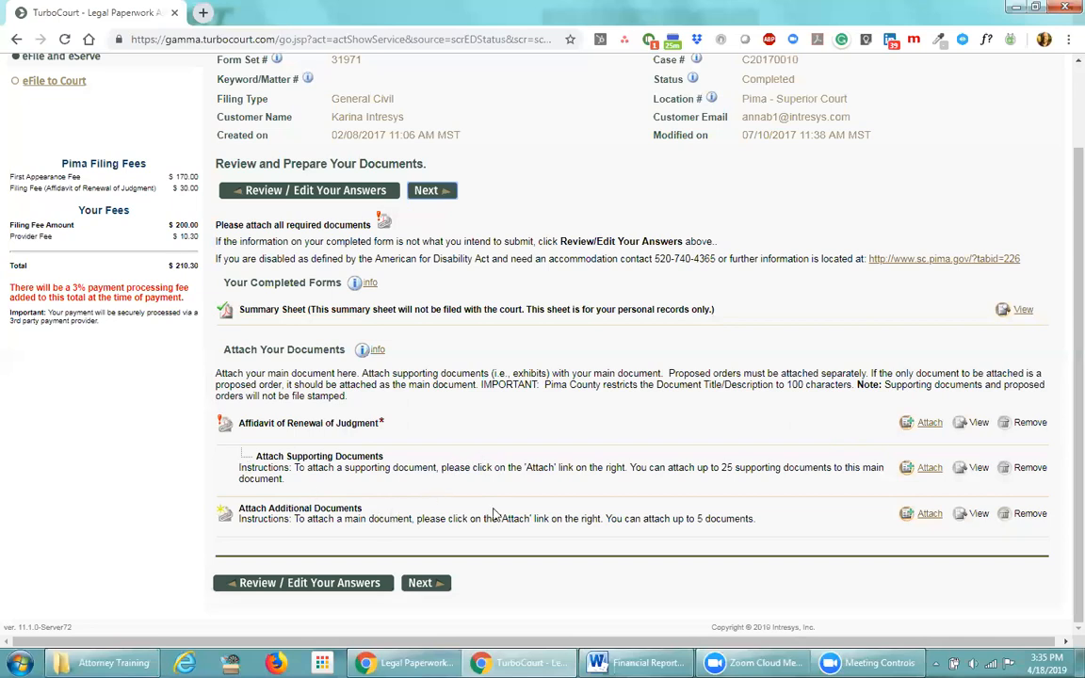
{"action": "scroll", "coordinate": [494, 515], "scroll_direction": "up", "scroll_amount": 2}
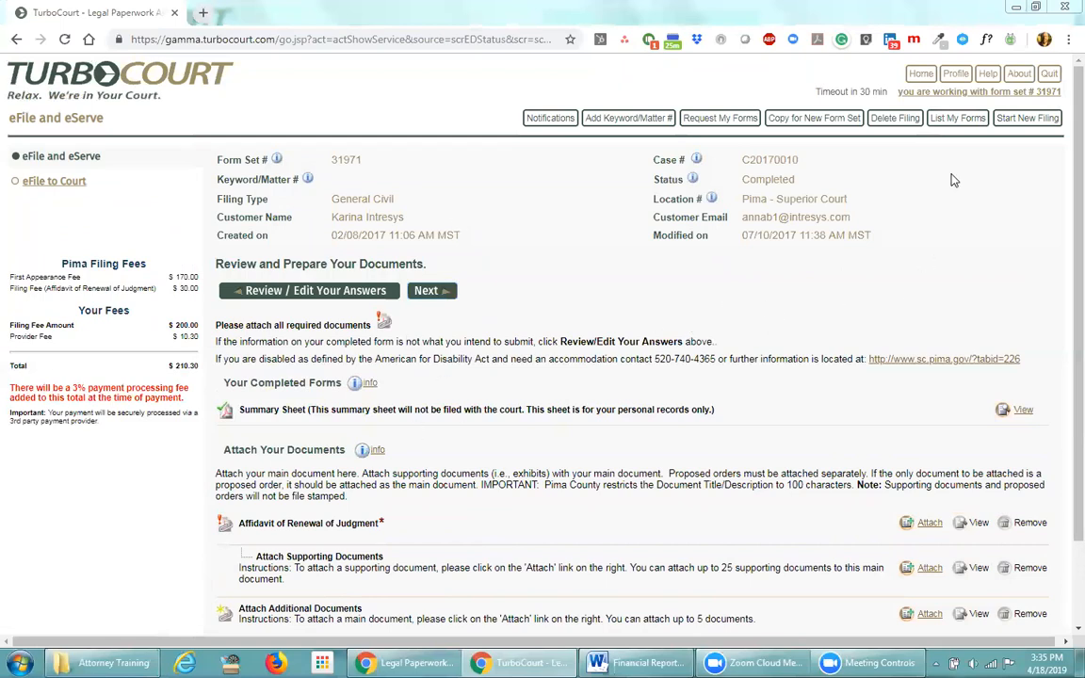
{"action": "left_click", "coordinate": [953, 122]}
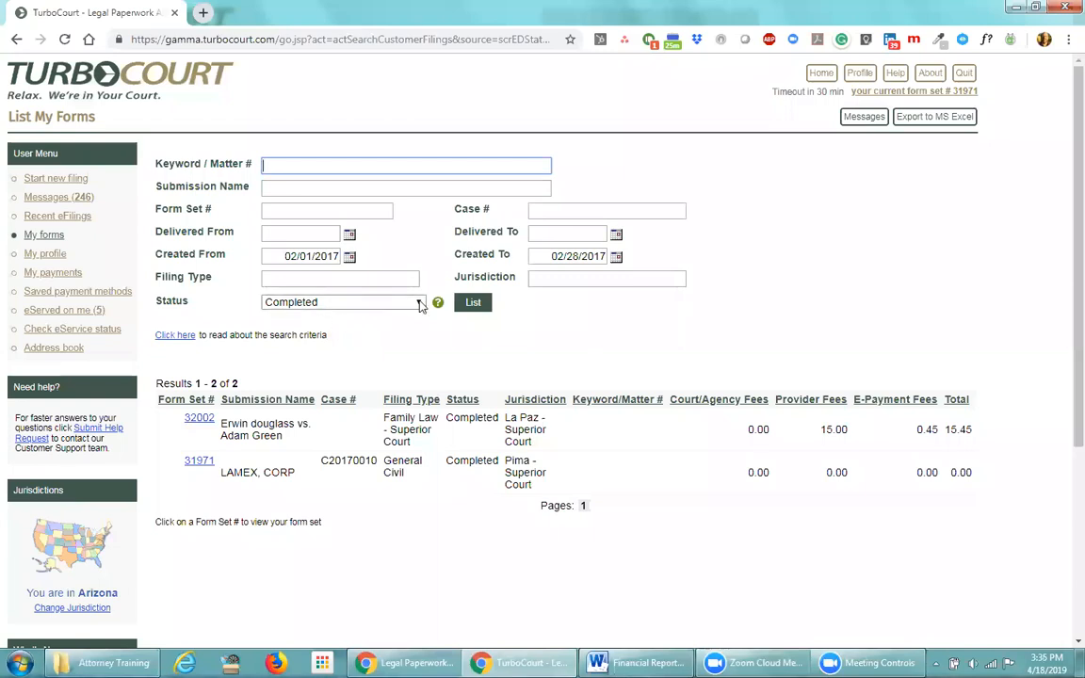
List Delivered filings, then switch to eFiled, giving form sets 31963, 31962 and 31961
{"action": "left_click", "coordinate": [377, 303]}
{"action": "left_click", "coordinate": [317, 345]}
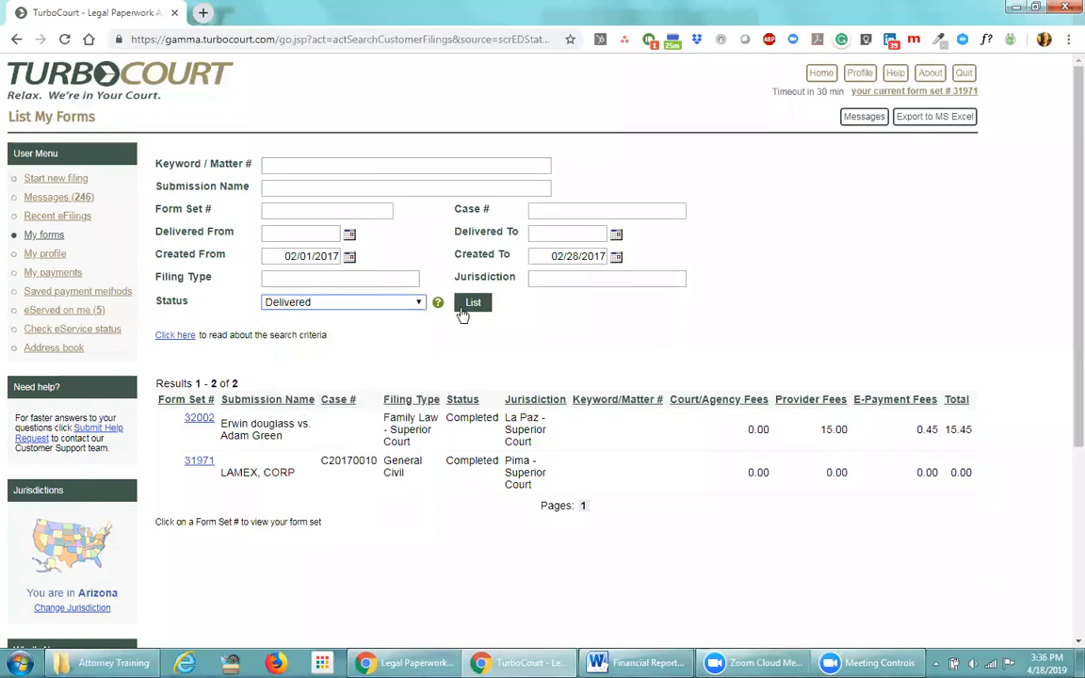
{"action": "left_click", "coordinate": [474, 302]}
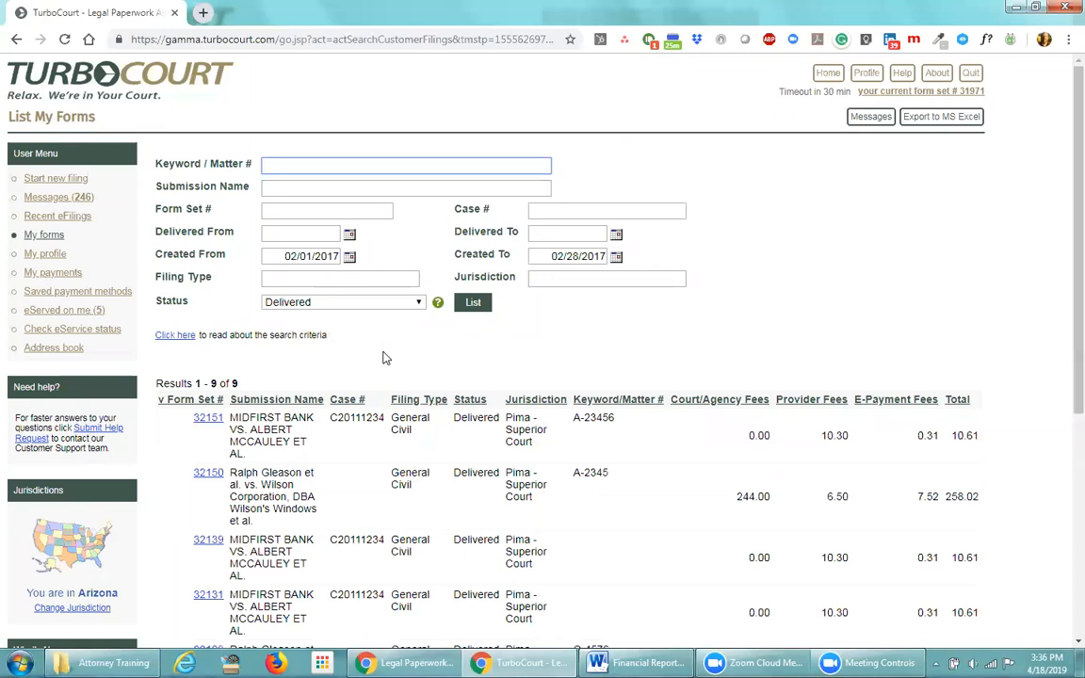
{"action": "left_click", "coordinate": [400, 303]}
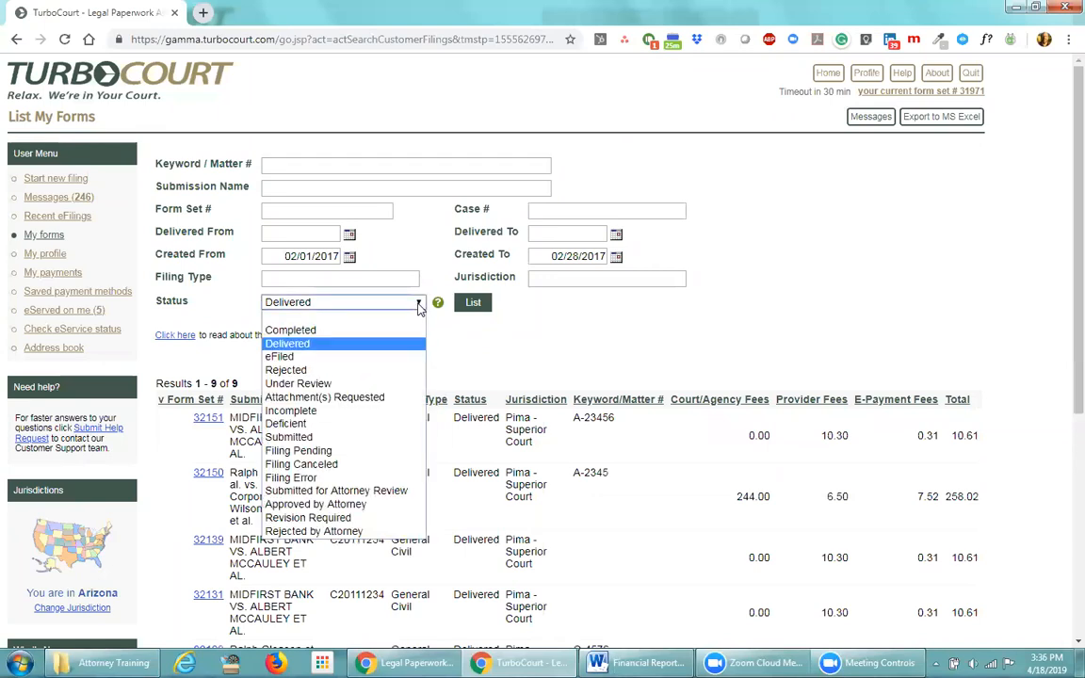
{"action": "left_click", "coordinate": [324, 356]}
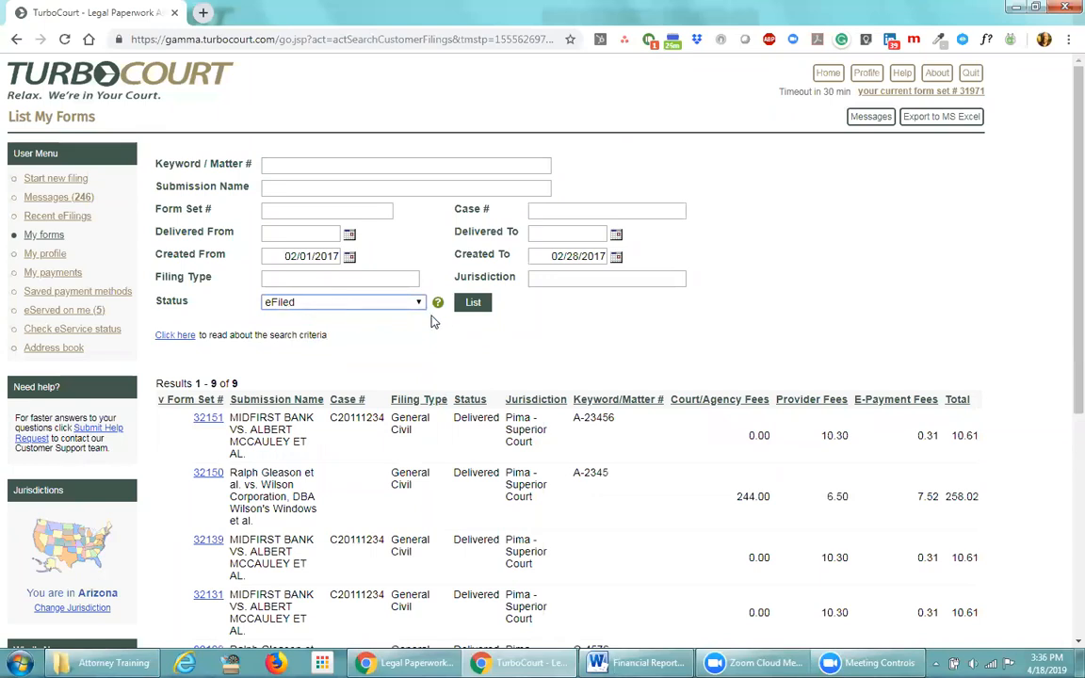
{"action": "left_click", "coordinate": [473, 303]}
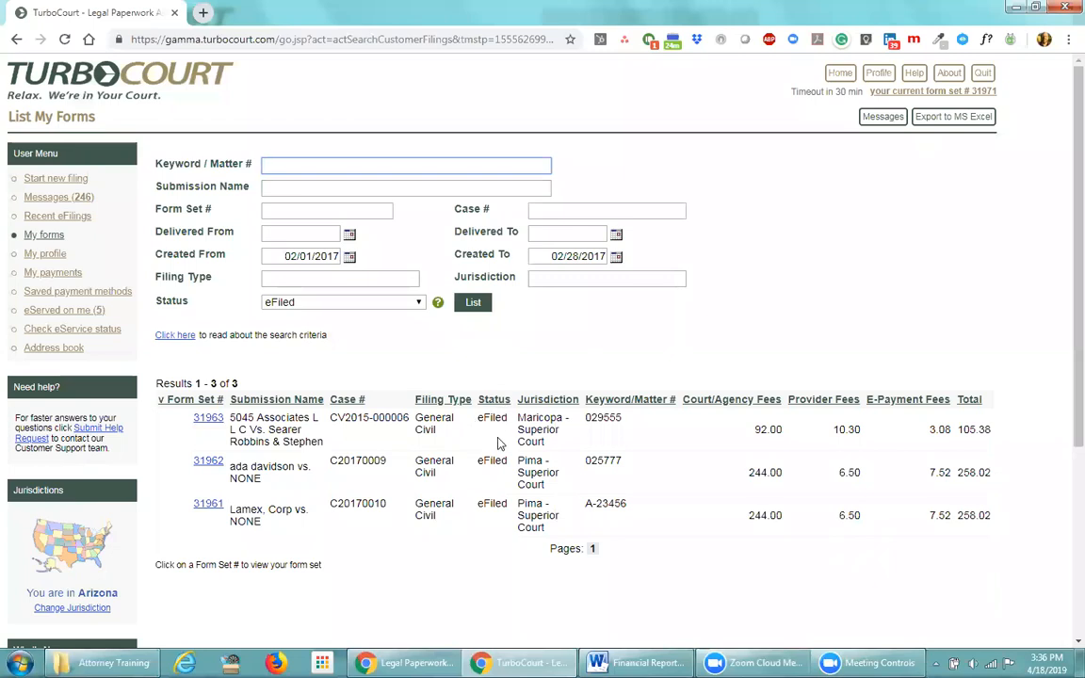
View form set 31962's filing details, return to My Forms, then go Home
{"action": "left_click", "coordinate": [208, 463]}
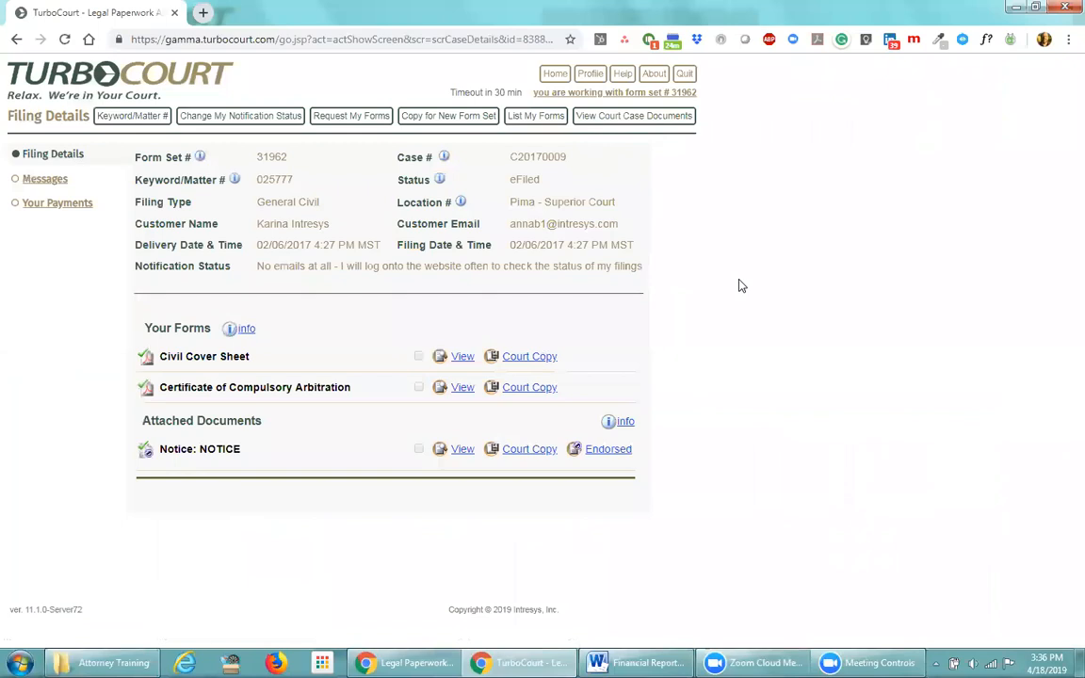
{"action": "left_click", "coordinate": [542, 126]}
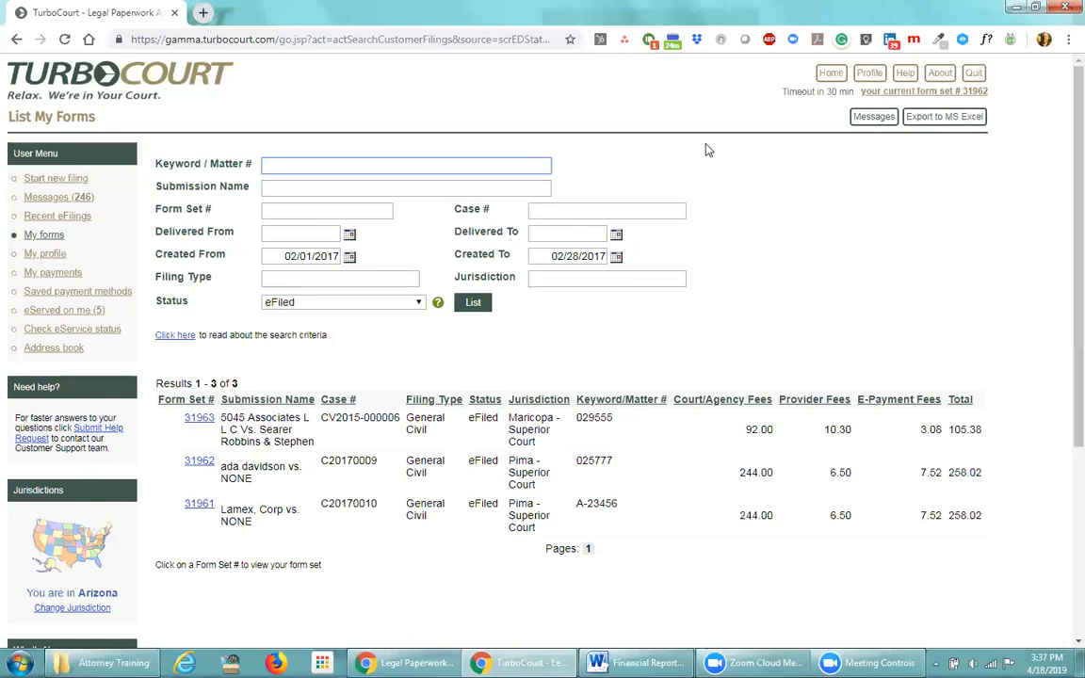
{"action": "left_click", "coordinate": [830, 73]}
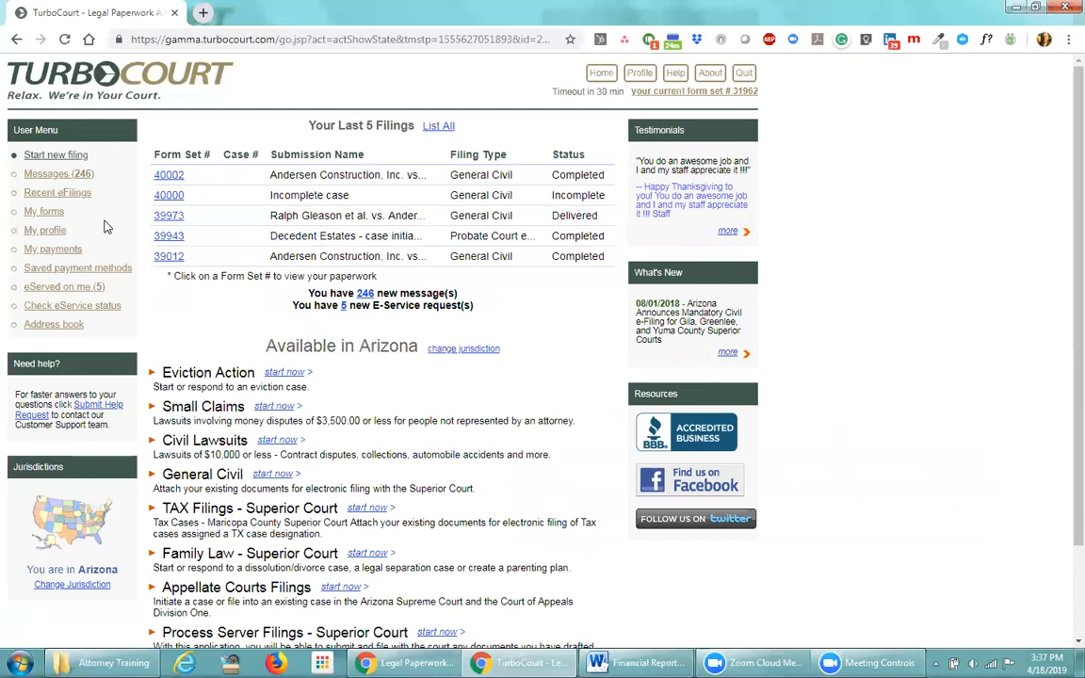
Search My Payments for transactions dated 1/1/2017 to 3/31/2017
{"action": "left_click", "coordinate": [62, 251]}
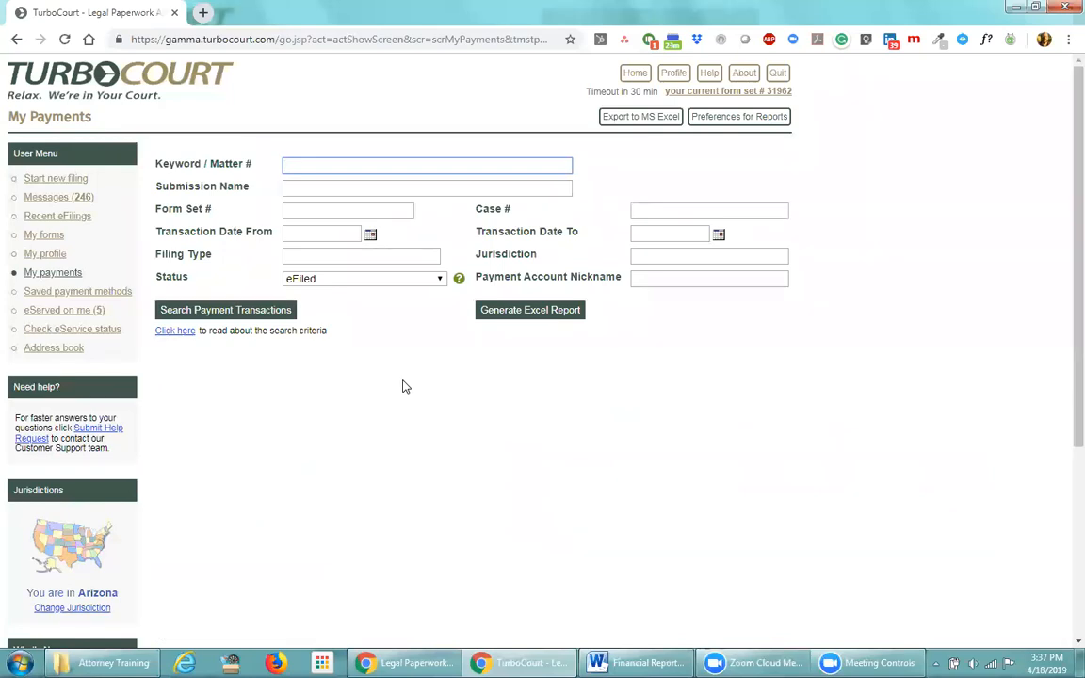
{"action": "left_click", "coordinate": [310, 236]}
{"action": "type", "text": "1/1/2017"}
{"action": "key", "text": "Tab"}
{"action": "type", "text": "3/31/2017"}
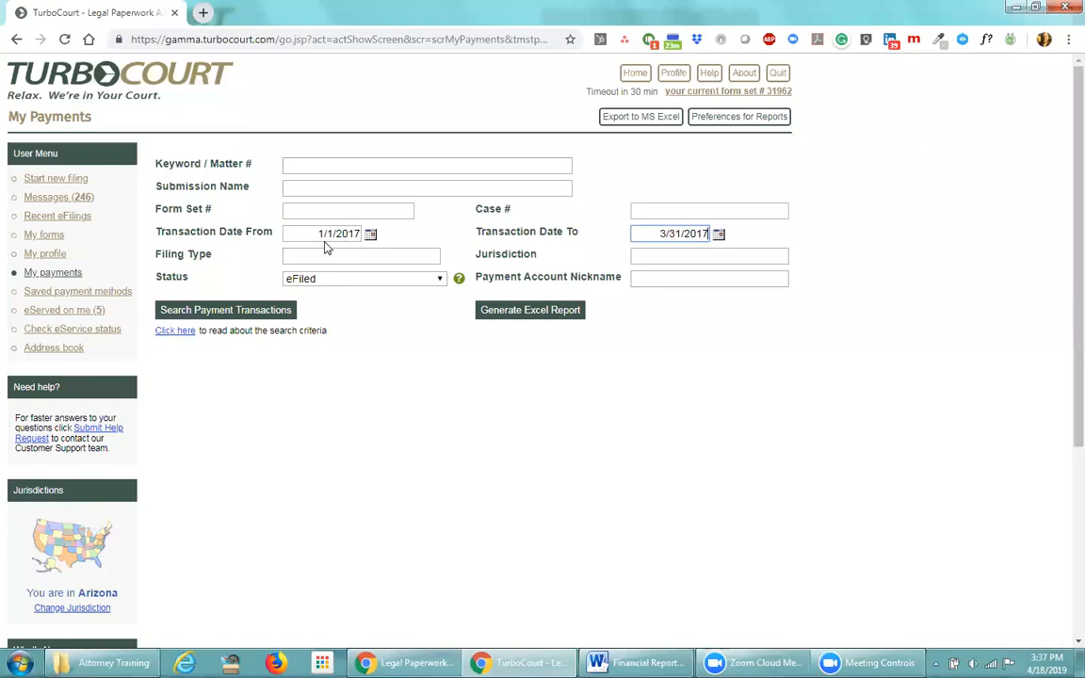
{"action": "left_click", "coordinate": [214, 309]}
Blank the Status filter and search again, giving 22 transactions
{"action": "left_click", "coordinate": [419, 280]}
{"action": "left_click", "coordinate": [299, 289]}
{"action": "left_click", "coordinate": [264, 310]}
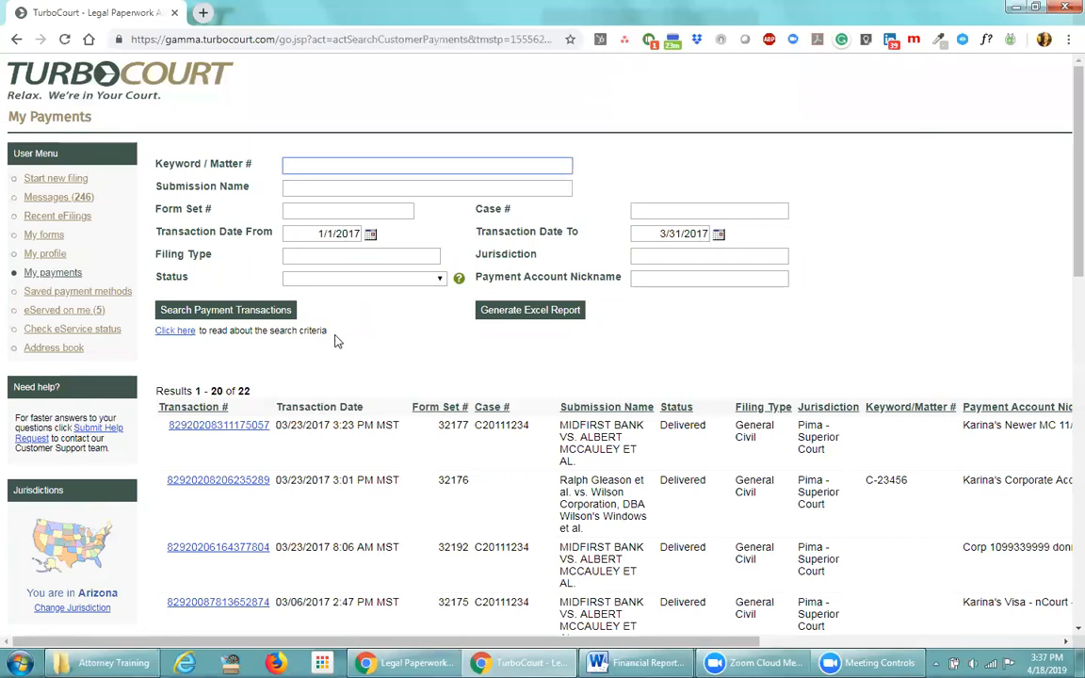
{"action": "double_click", "coordinate": [243, 391]}
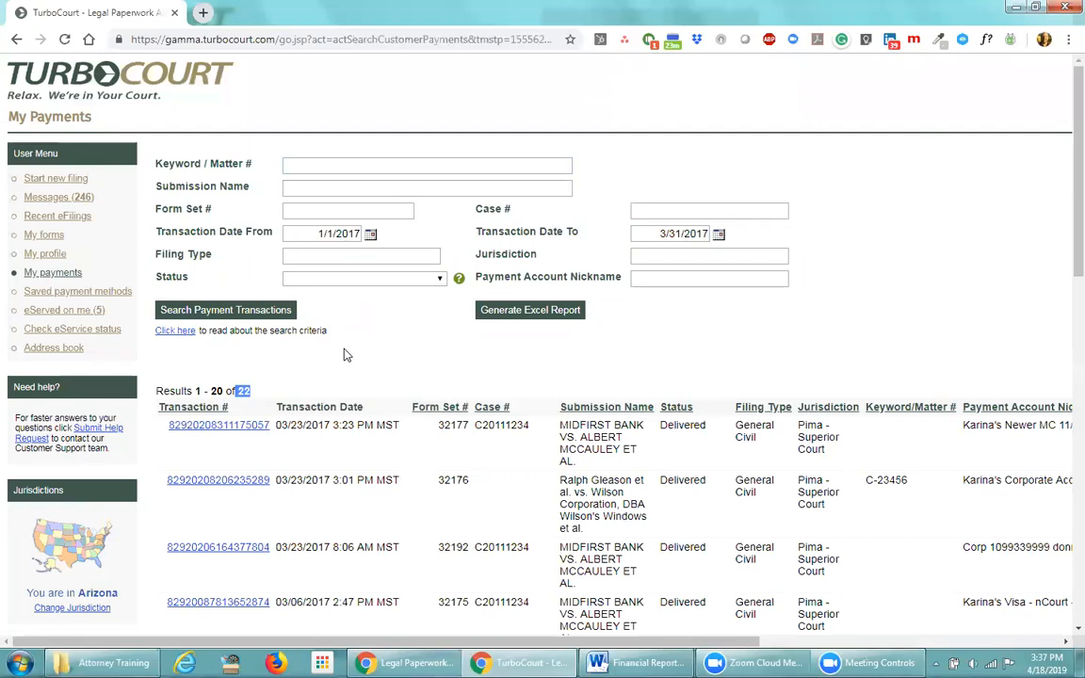
{"action": "scroll", "coordinate": [430, 369], "scroll_direction": "down", "scroll_amount": 1}
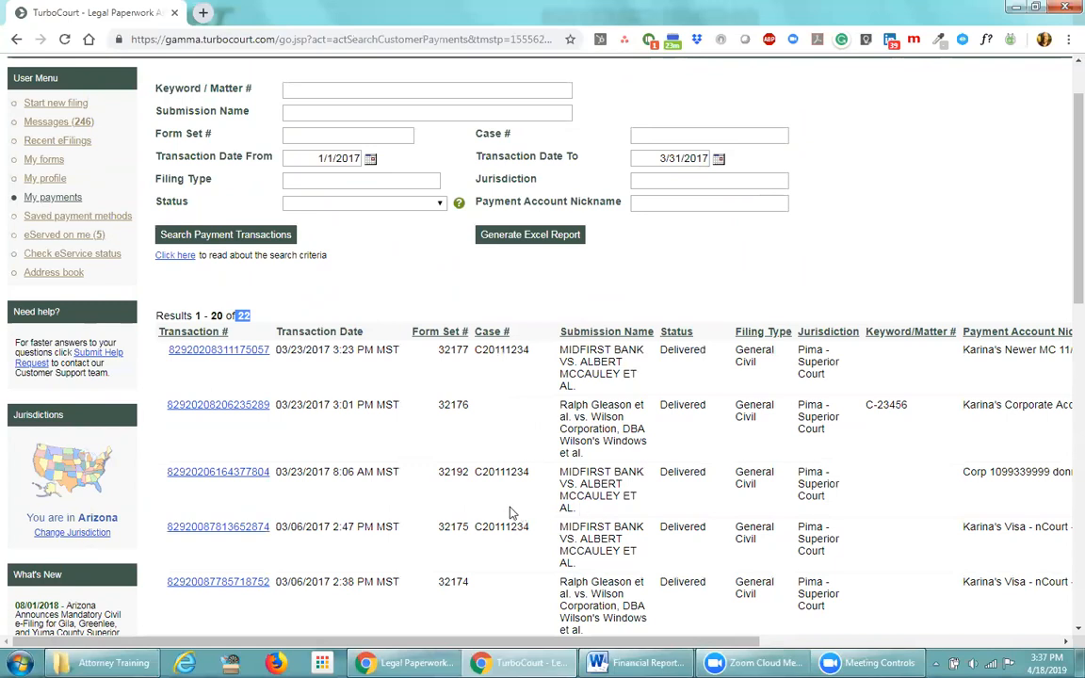
{"action": "left_click_drag", "start_coordinate": [523, 643], "coordinate": [821, 644]}
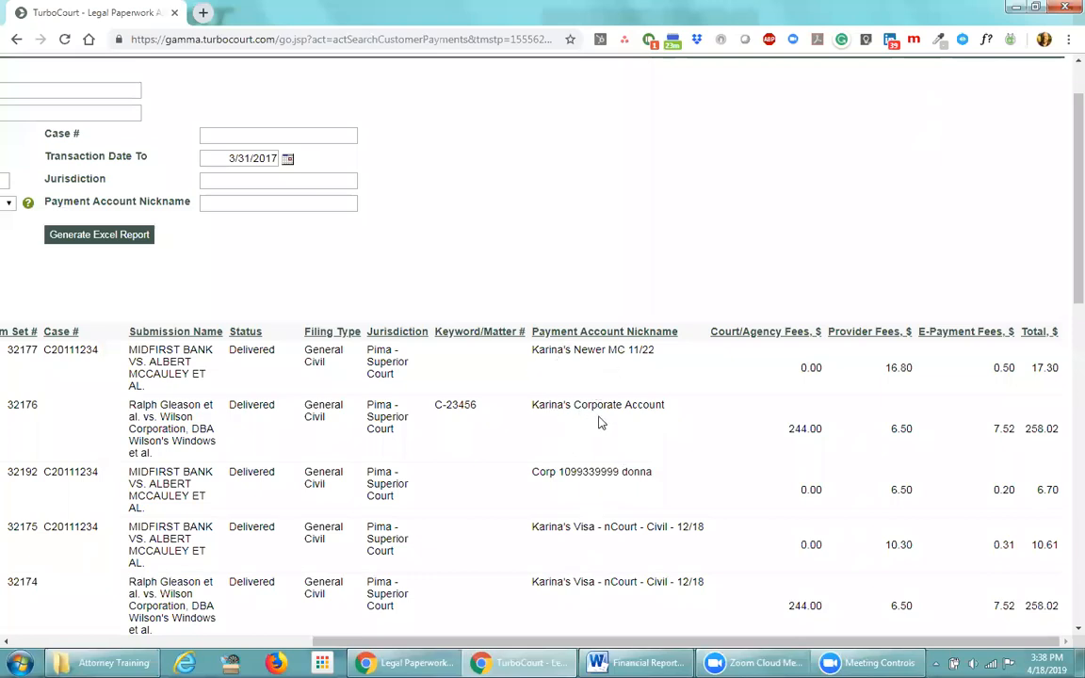
{"action": "scroll", "coordinate": [641, 425], "scroll_direction": "down", "scroll_amount": 4}
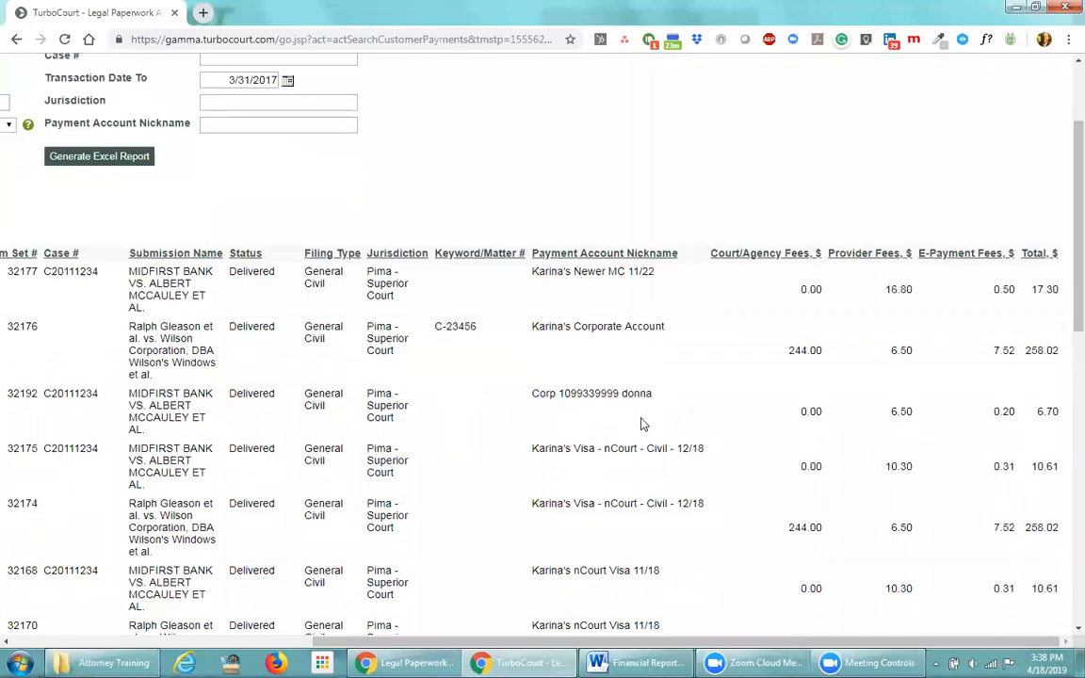
{"action": "scroll", "coordinate": [641, 419], "scroll_direction": "down", "scroll_amount": 3}
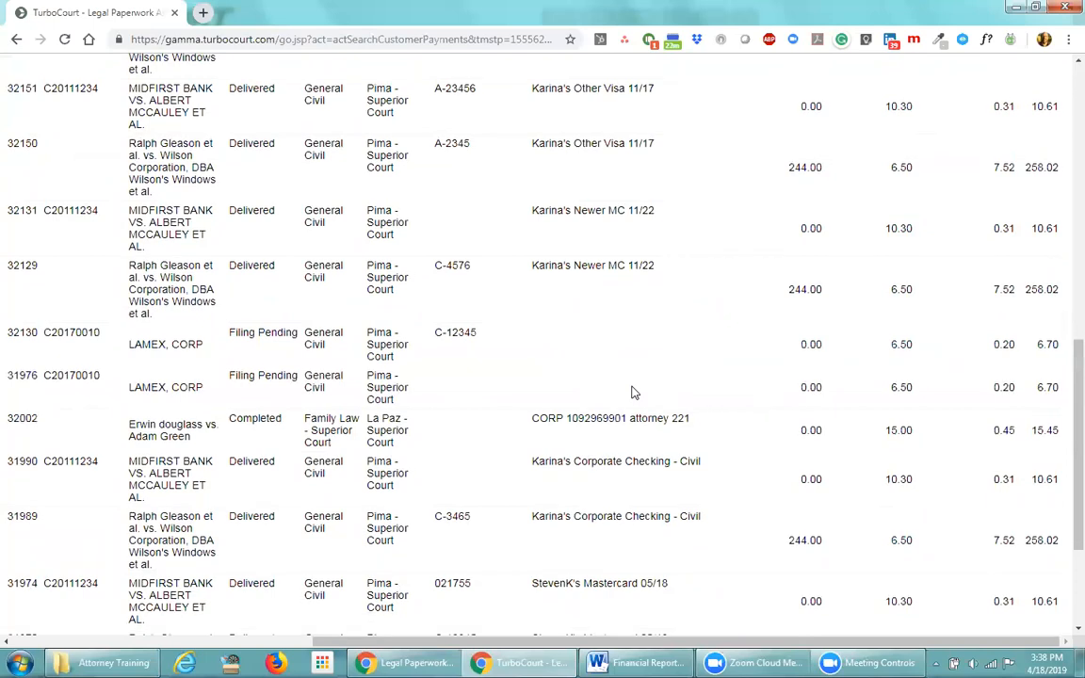
{"action": "scroll", "coordinate": [632, 392], "scroll_direction": "down", "scroll_amount": 3}
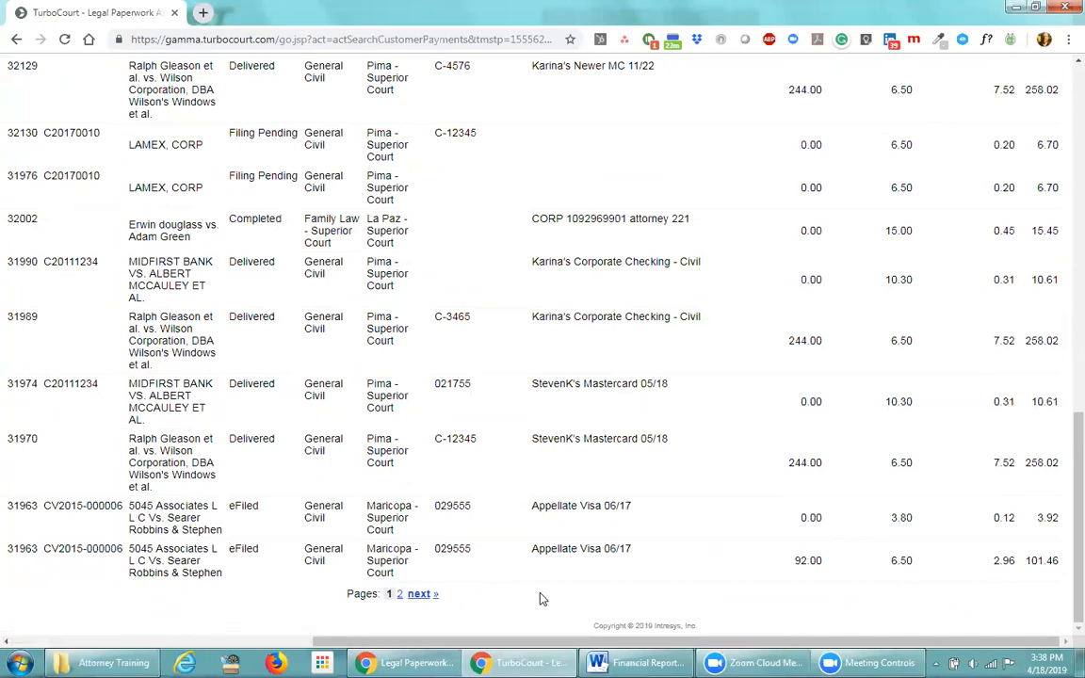
{"action": "scroll", "coordinate": [540, 599], "scroll_direction": "up", "scroll_amount": 15}
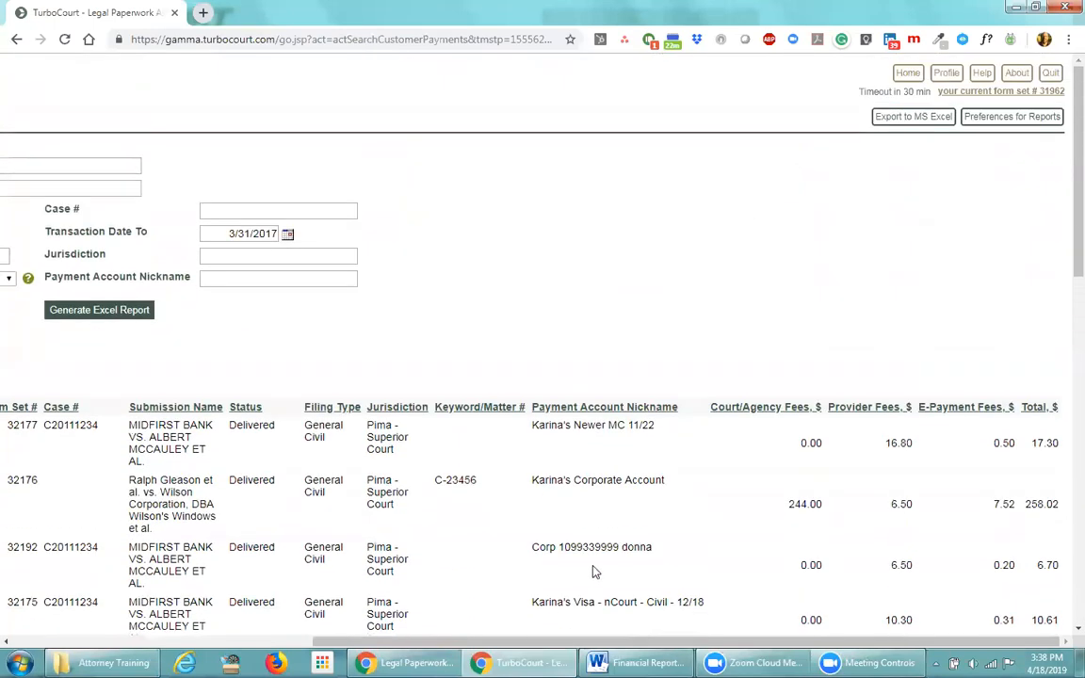
{"action": "left_click_drag", "start_coordinate": [542, 643], "coordinate": [240, 644]}
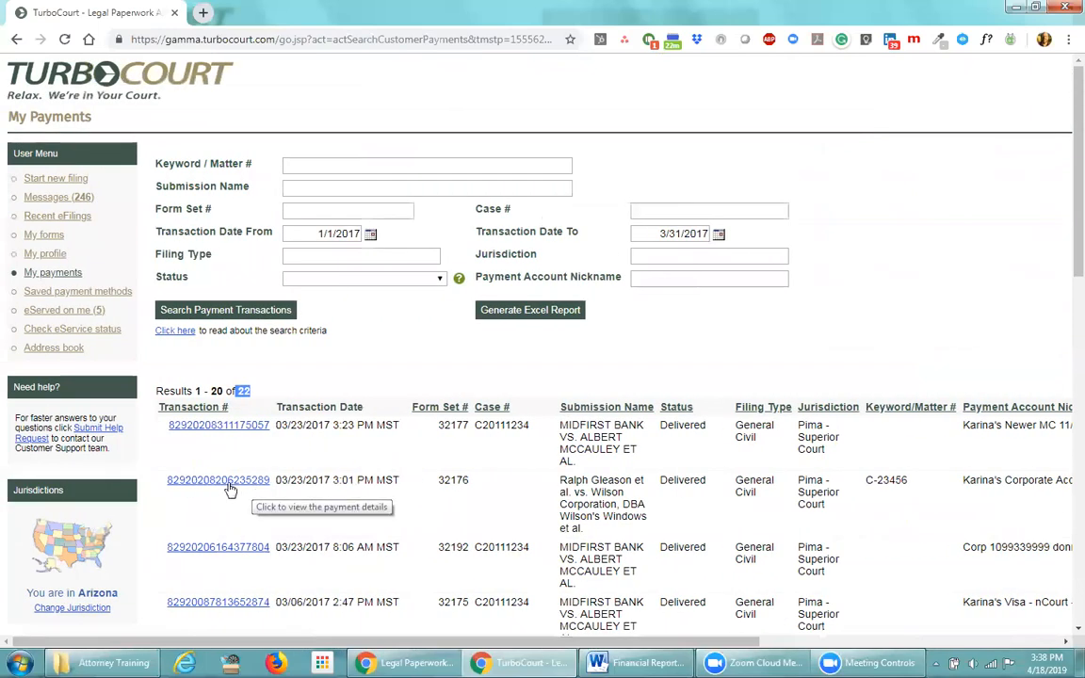
View and close the payment details of form set 32176's $258.02 transaction
{"action": "left_click", "coordinate": [226, 486]}
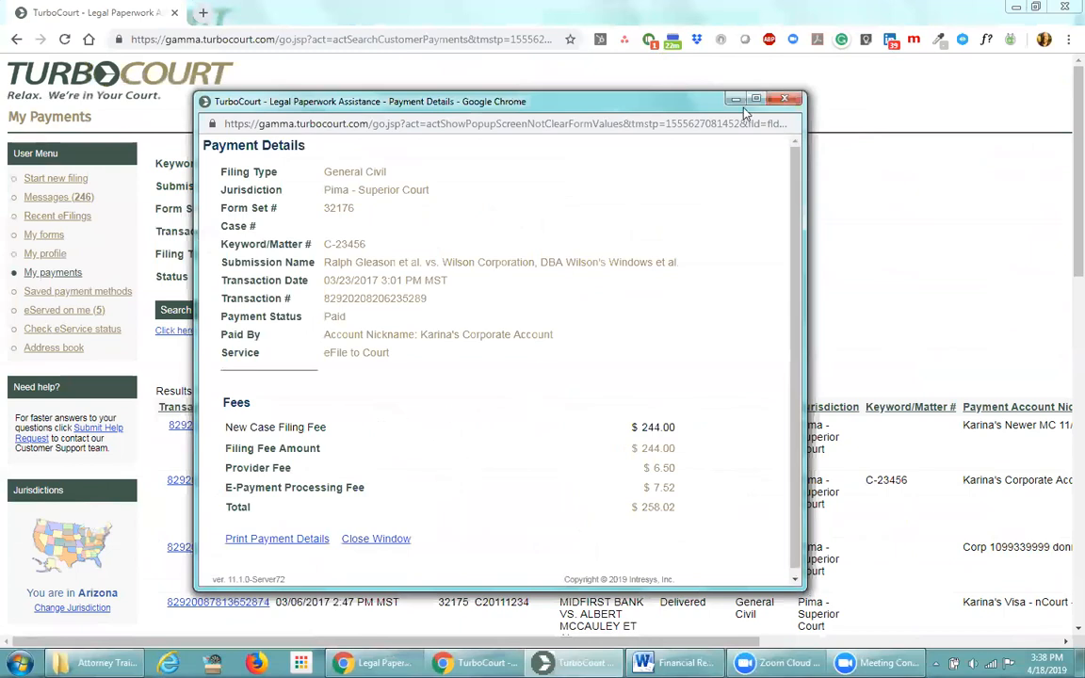
{"action": "left_click", "coordinate": [783, 98]}
{"action": "left_click", "coordinate": [375, 361]}
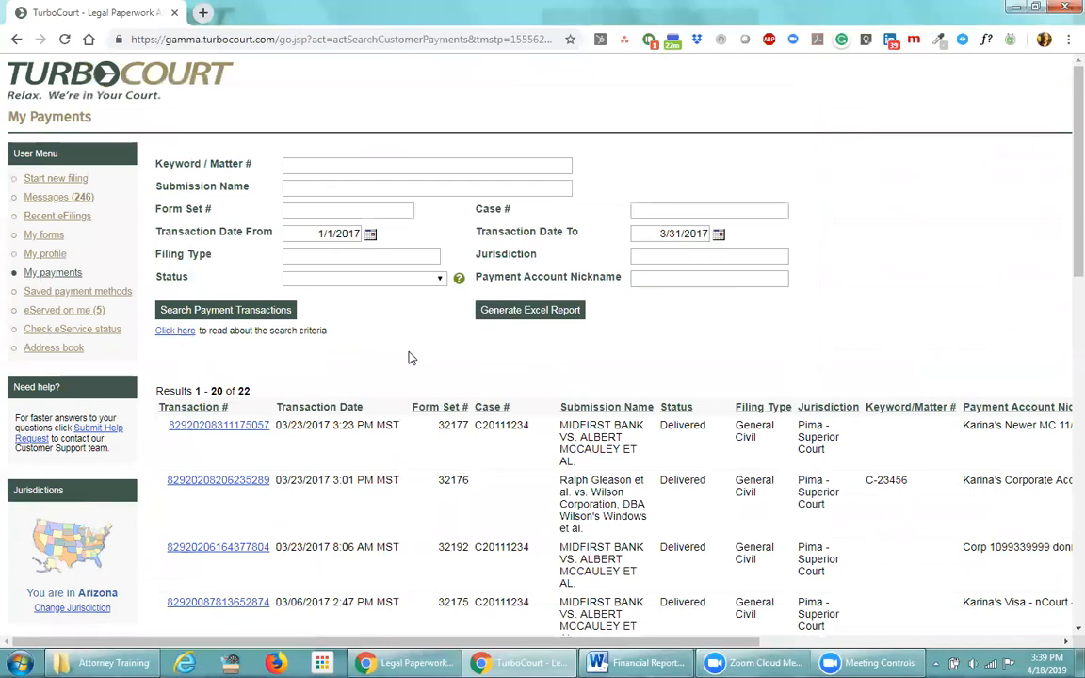
Generate an Excel report of the listed payment transactions
{"action": "scroll", "coordinate": [468, 338], "scroll_direction": "down", "scroll_amount": 1}
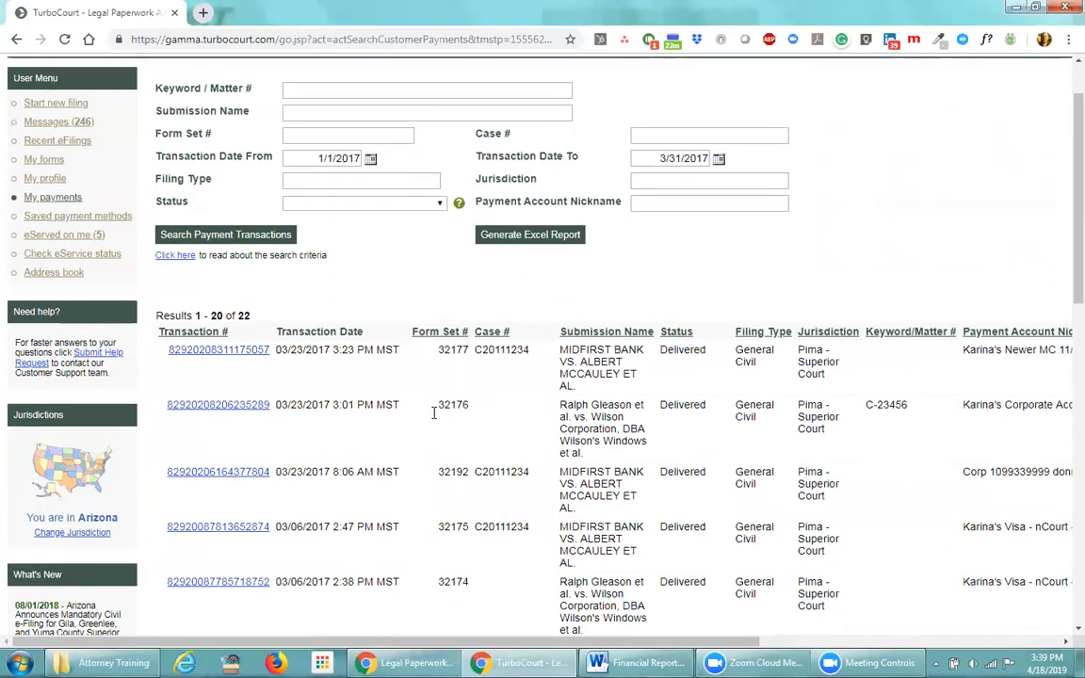
{"action": "left_click_drag", "start_coordinate": [397, 350], "coordinate": [279, 351]}
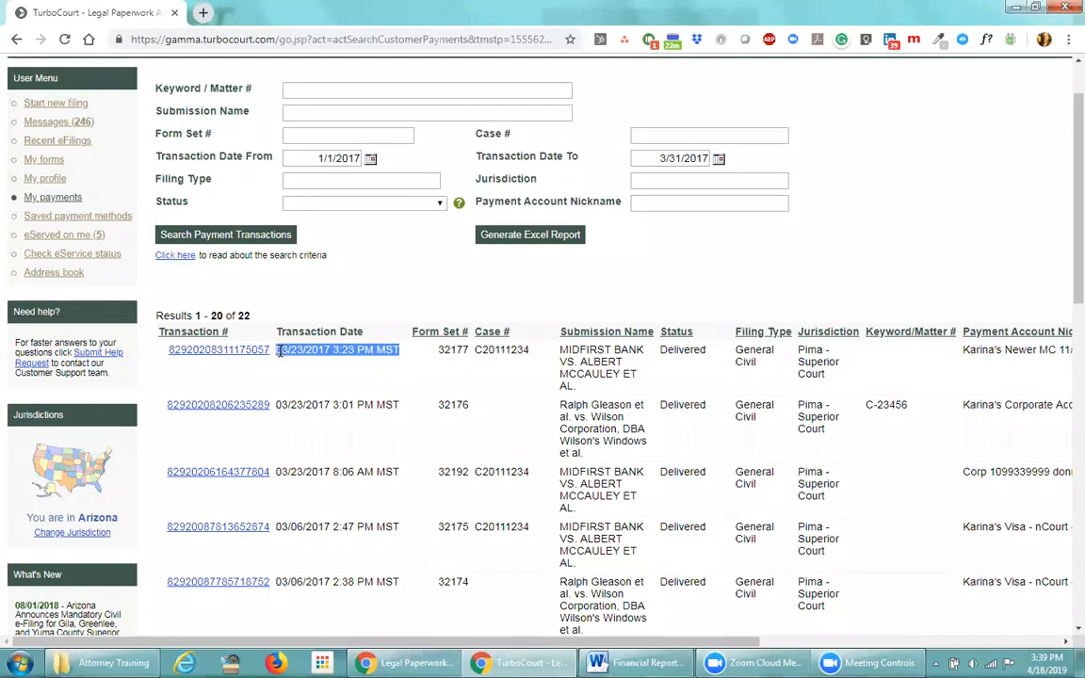
{"action": "left_click", "coordinate": [341, 376]}
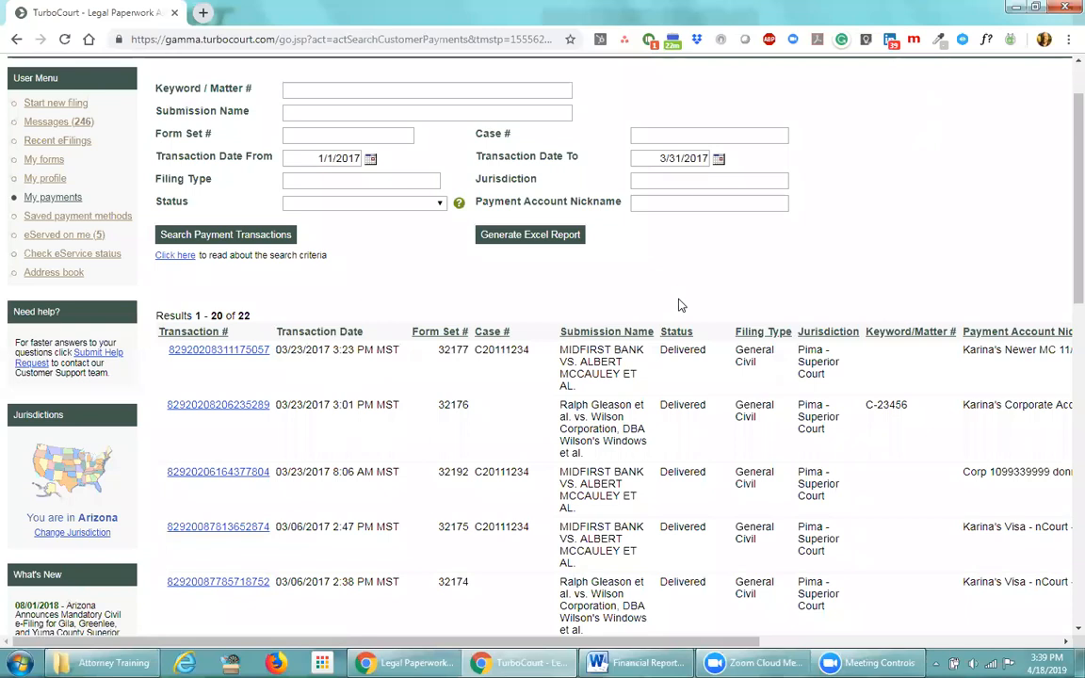
{"action": "left_click", "coordinate": [538, 241]}
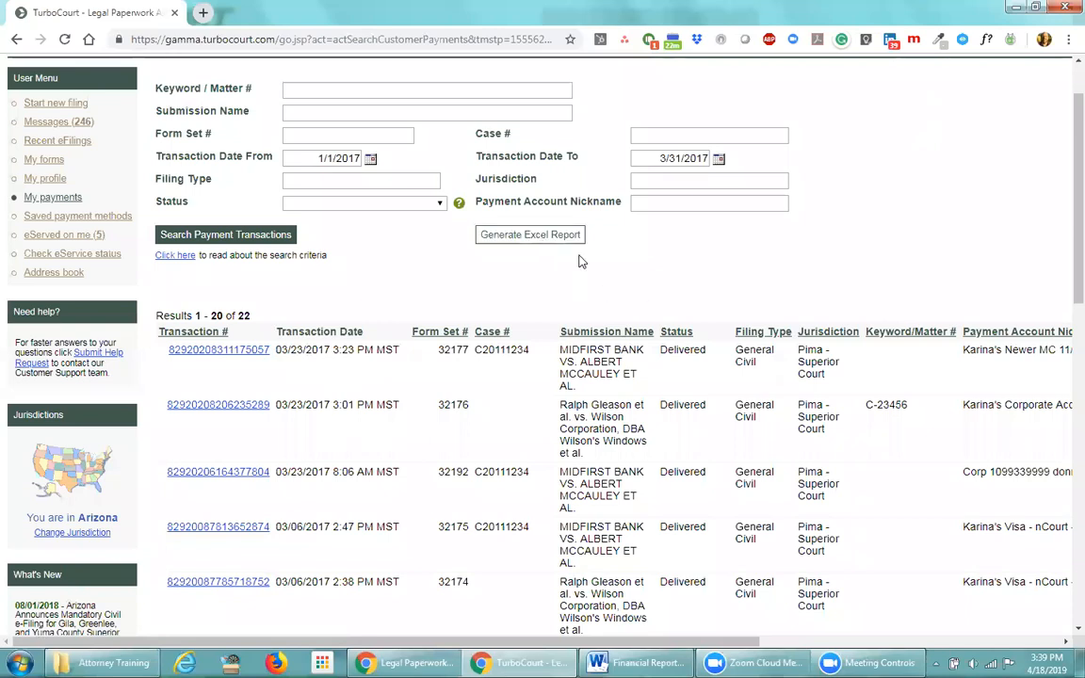
{"action": "scroll", "coordinate": [659, 302], "scroll_direction": "up", "scroll_amount": 1}
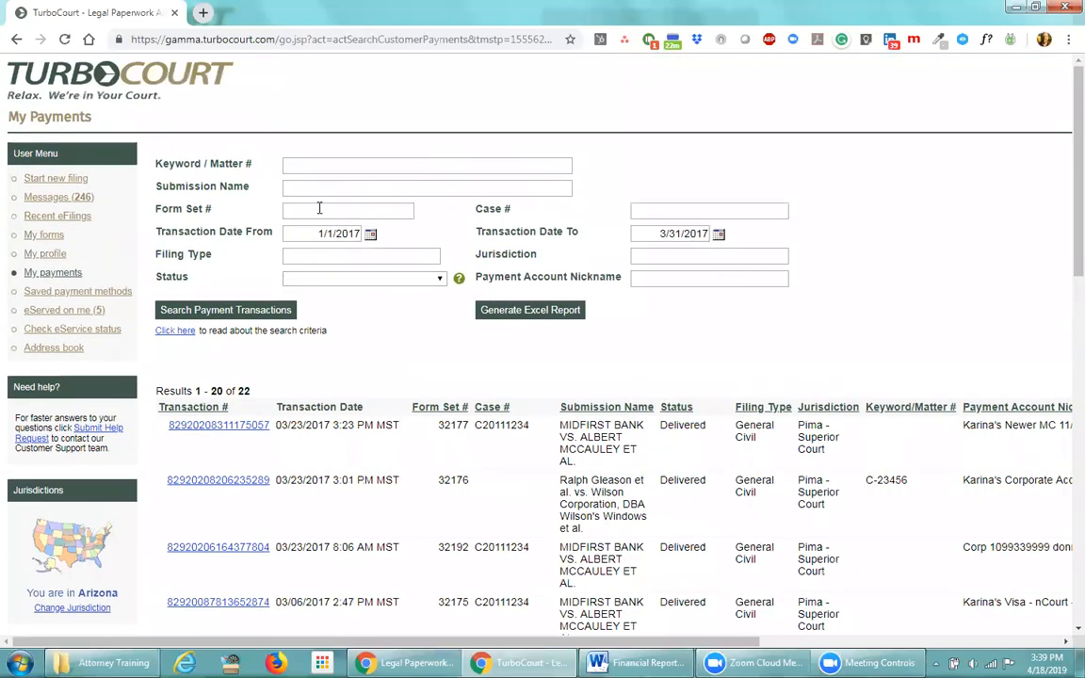
Search payments for matter A-23456 from 1/1/2017 to 12/31/2017 and scroll the 17 results
{"action": "left_click", "coordinate": [307, 165]}
{"action": "type", "text": "A-23456"}
{"action": "left_click", "coordinate": [661, 232]}
{"action": "key", "text": "Delete"}
{"action": "type", "text": "12"}
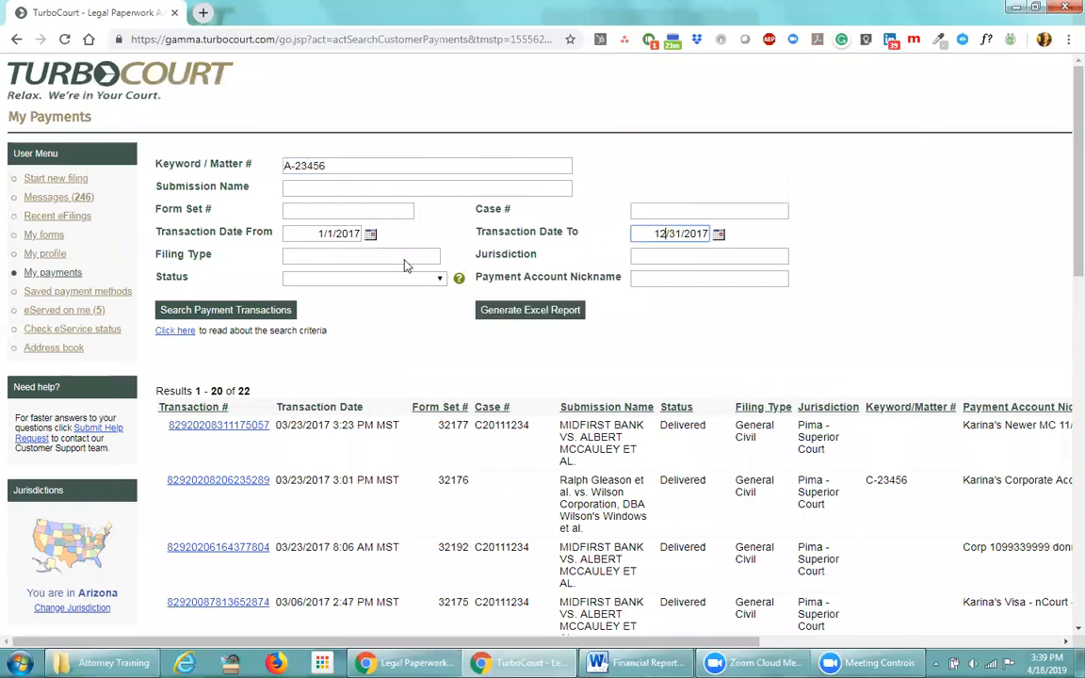
{"action": "left_click", "coordinate": [220, 309]}
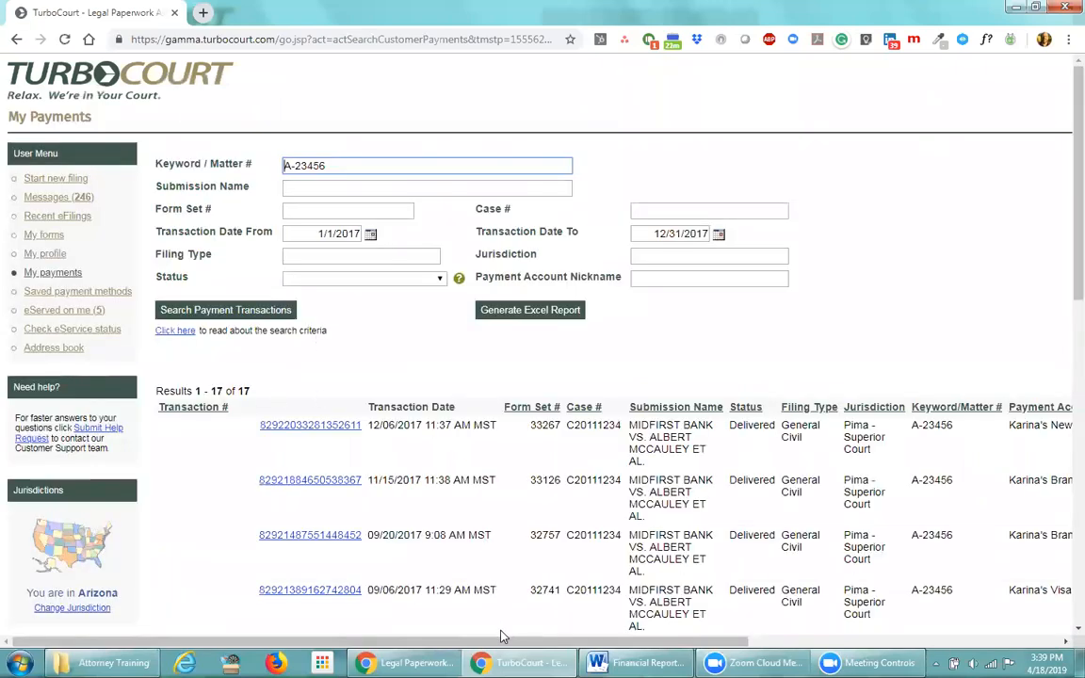
{"action": "scroll", "coordinate": [546, 549], "scroll_direction": "down", "scroll_amount": 1}
{"action": "scroll", "coordinate": [546, 549], "scroll_direction": "down", "scroll_amount": 1}
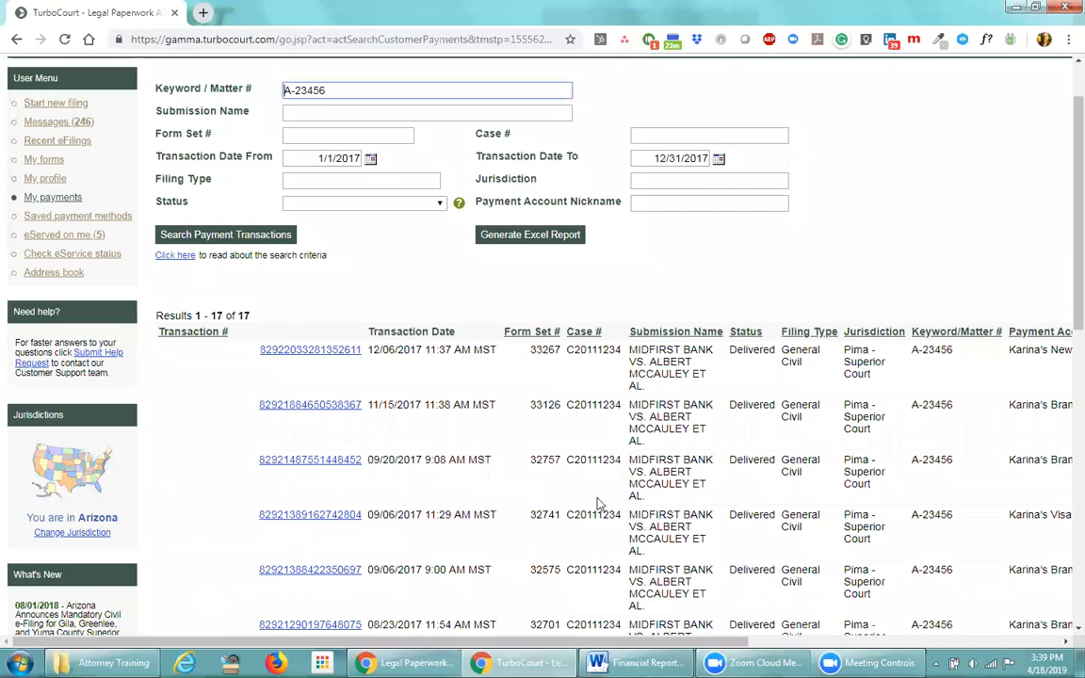
{"action": "scroll", "coordinate": [533, 448], "scroll_direction": "down", "scroll_amount": 3}
{"action": "scroll", "coordinate": [530, 442], "scroll_direction": "down", "scroll_amount": 5}
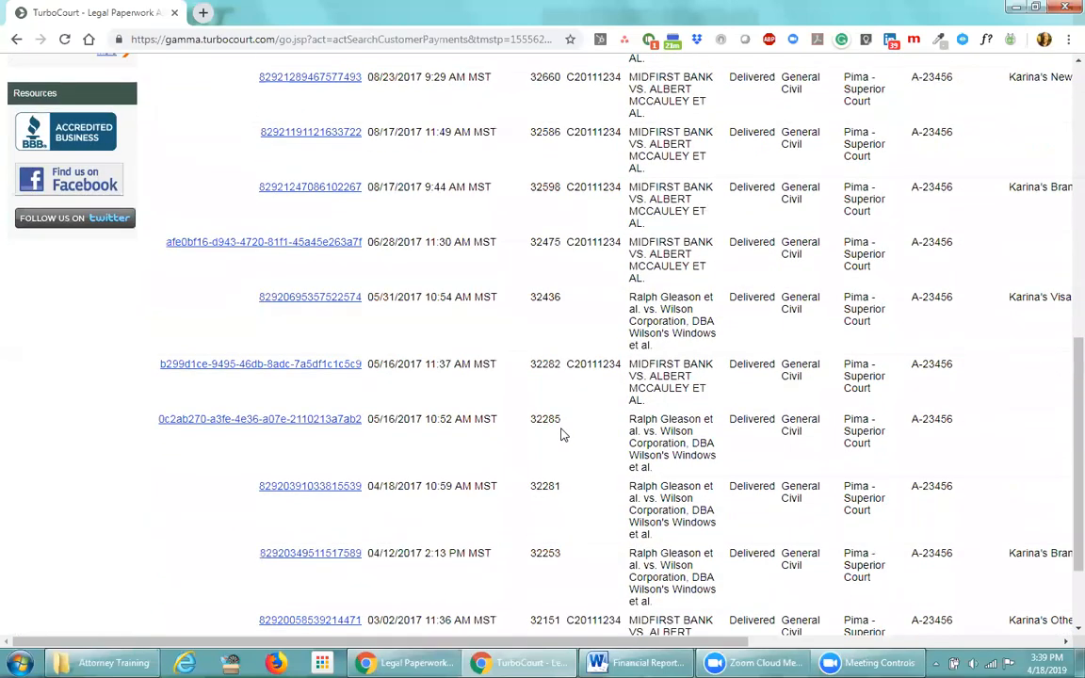
{"action": "scroll", "coordinate": [577, 456], "scroll_direction": "down", "scroll_amount": 2}
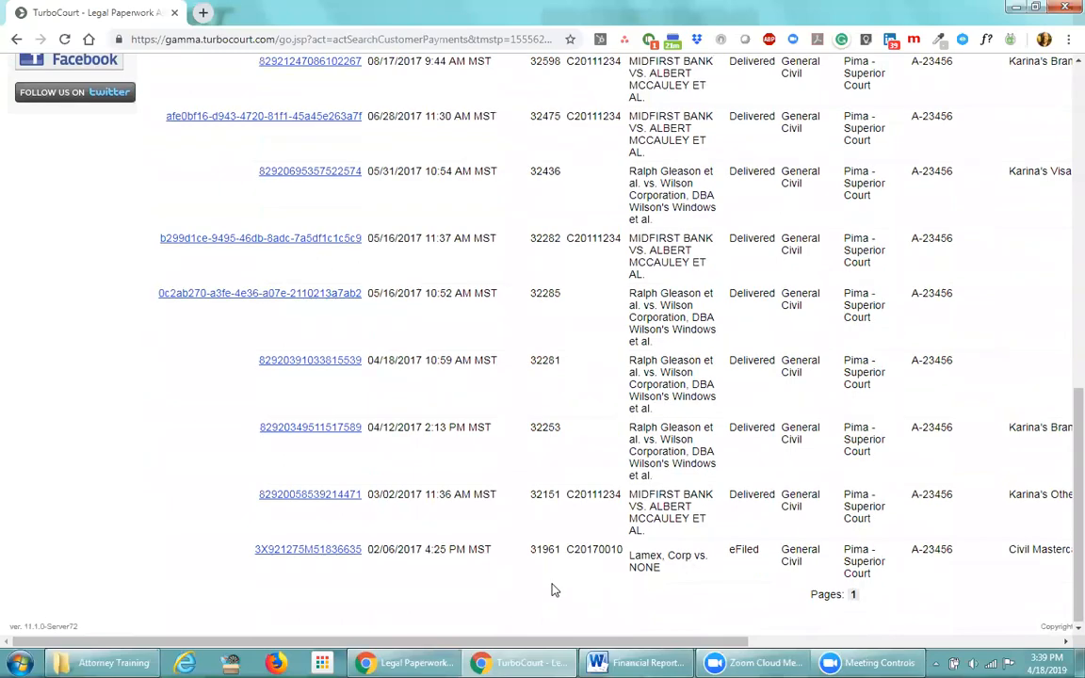
{"action": "scroll", "coordinate": [551, 588], "scroll_direction": "up", "scroll_amount": 6}
{"action": "scroll", "coordinate": [554, 575], "scroll_direction": "up", "scroll_amount": 3}
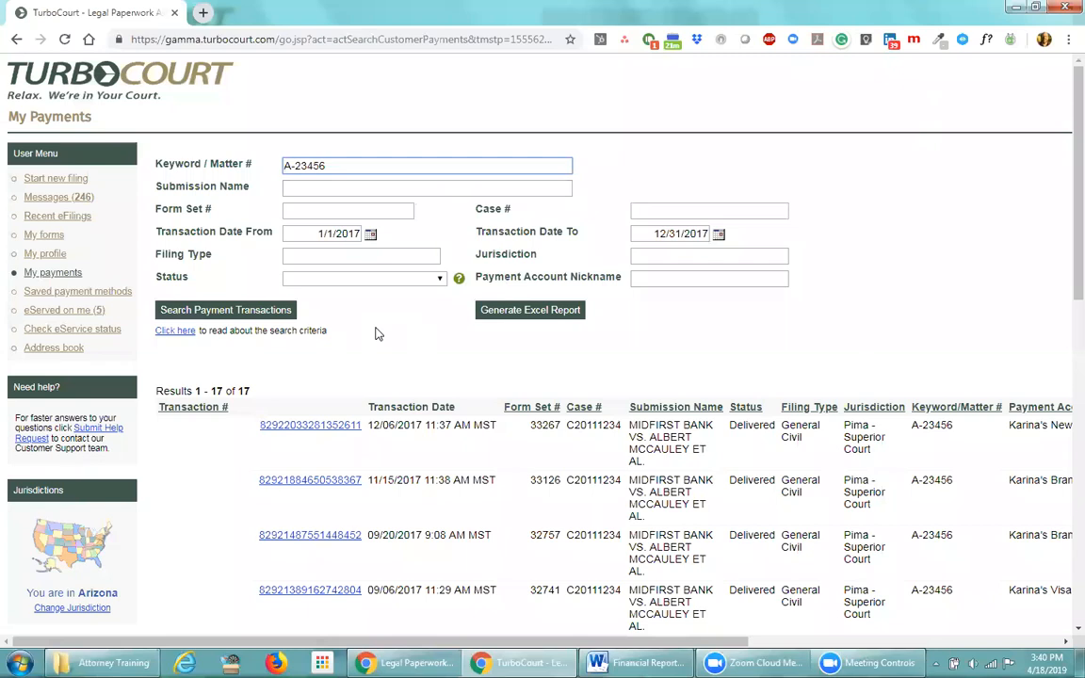
Delete A-23456 from the Keyword / Matter # field and scroll right to the fee columns
{"action": "left_click", "coordinate": [480, 277]}
{"action": "left_click_drag", "start_coordinate": [480, 277], "coordinate": [622, 279]}
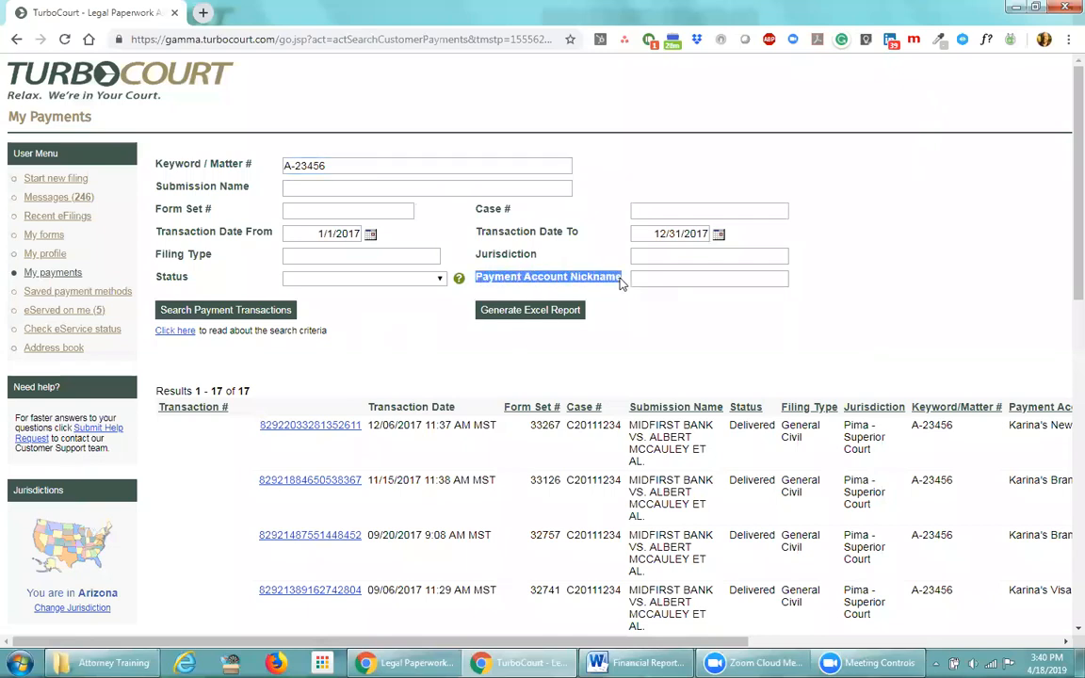
{"action": "left_click", "coordinate": [608, 322]}
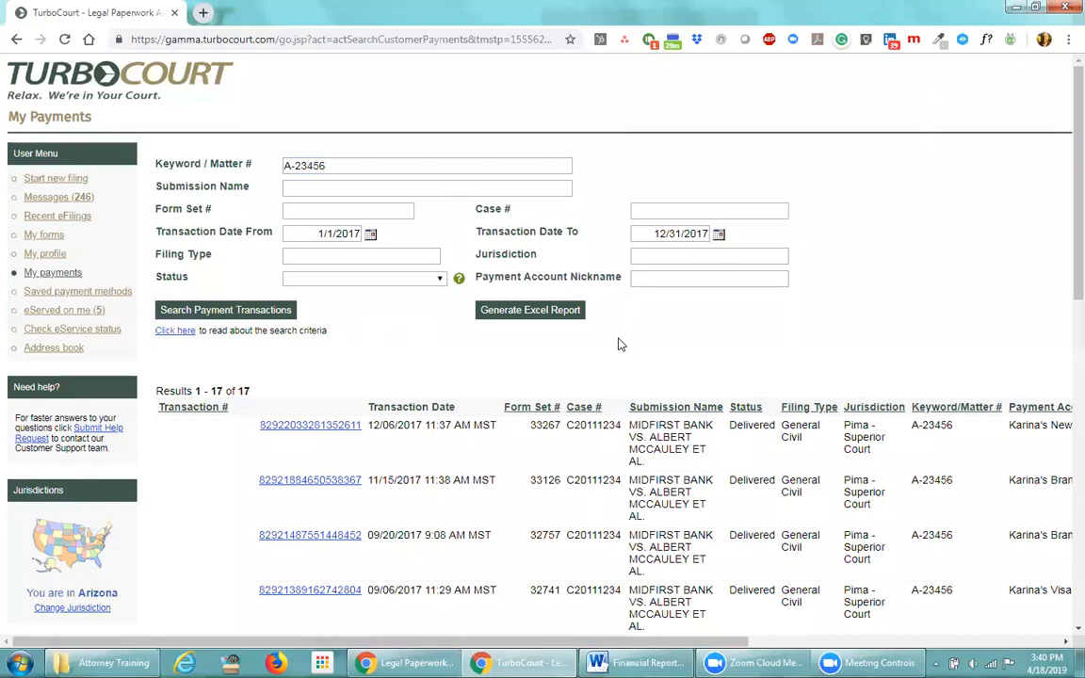
{"action": "left_click", "coordinate": [650, 278]}
{"action": "left_click_drag", "start_coordinate": [327, 166], "coordinate": [284, 165]}
{"action": "key", "text": "BackSpace"}
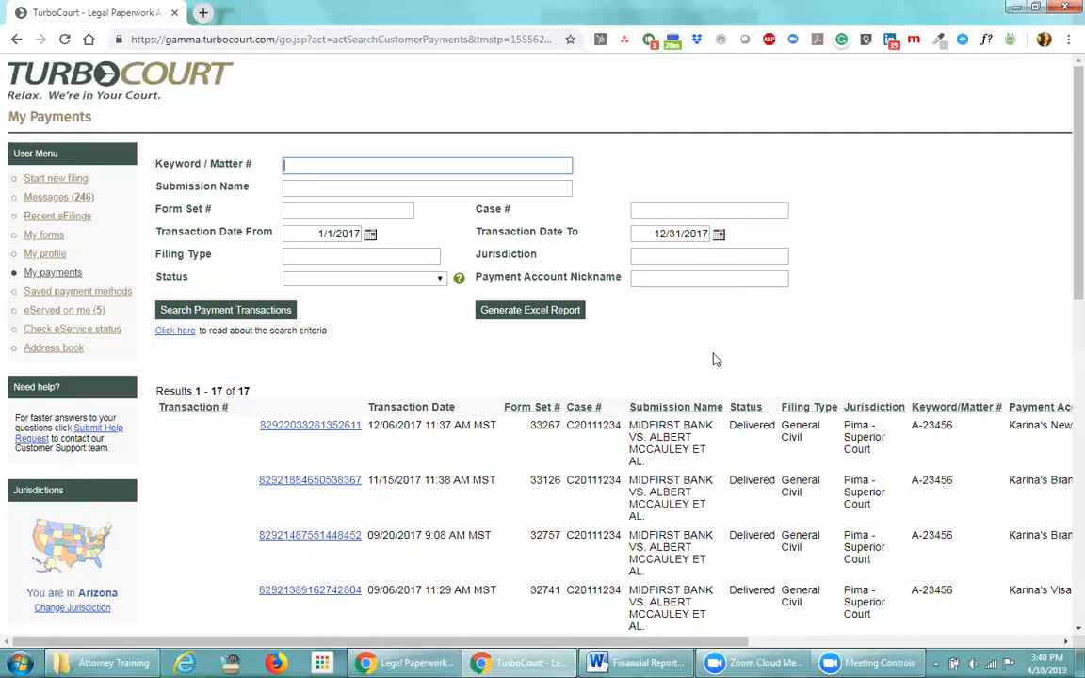
{"action": "scroll", "coordinate": [542, 377], "scroll_direction": "right", "scroll_amount": 10}
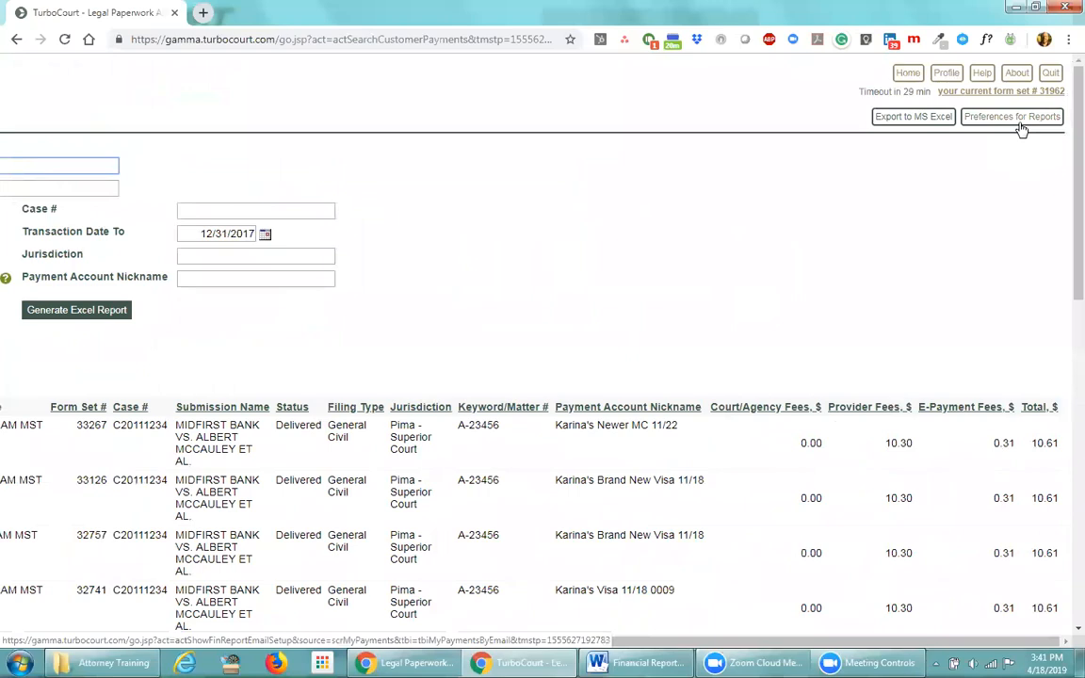
Save the payment report e-mail preferences with only Monthly checked, sorted by descending transaction date
{"action": "left_click", "coordinate": [1020, 124]}
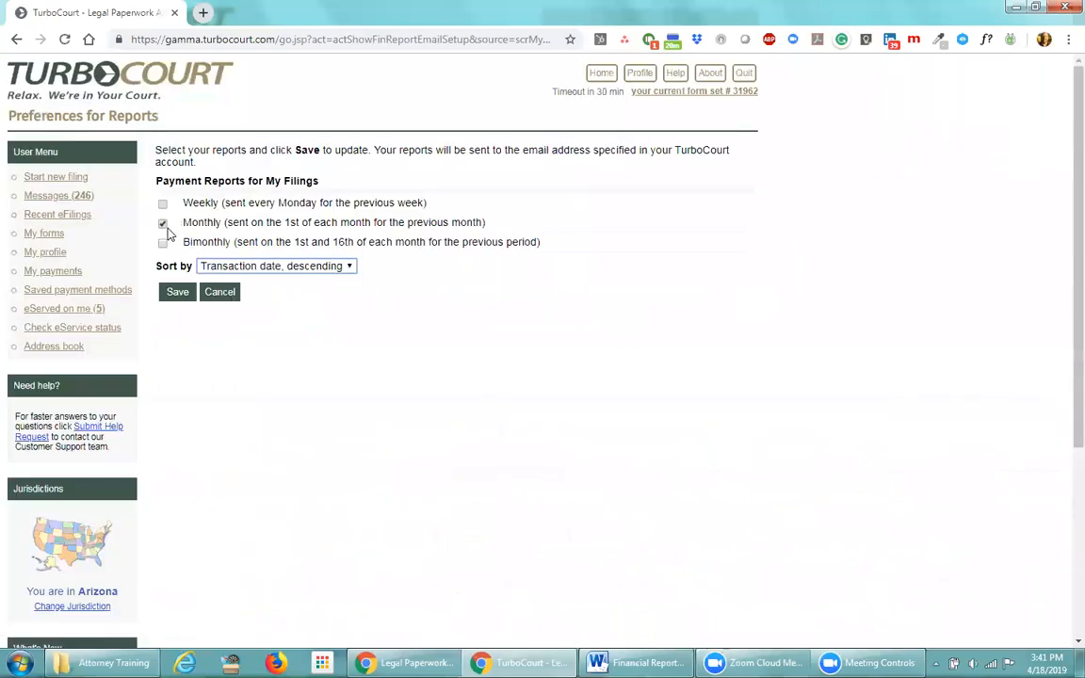
{"action": "left_click", "coordinate": [162, 223]}
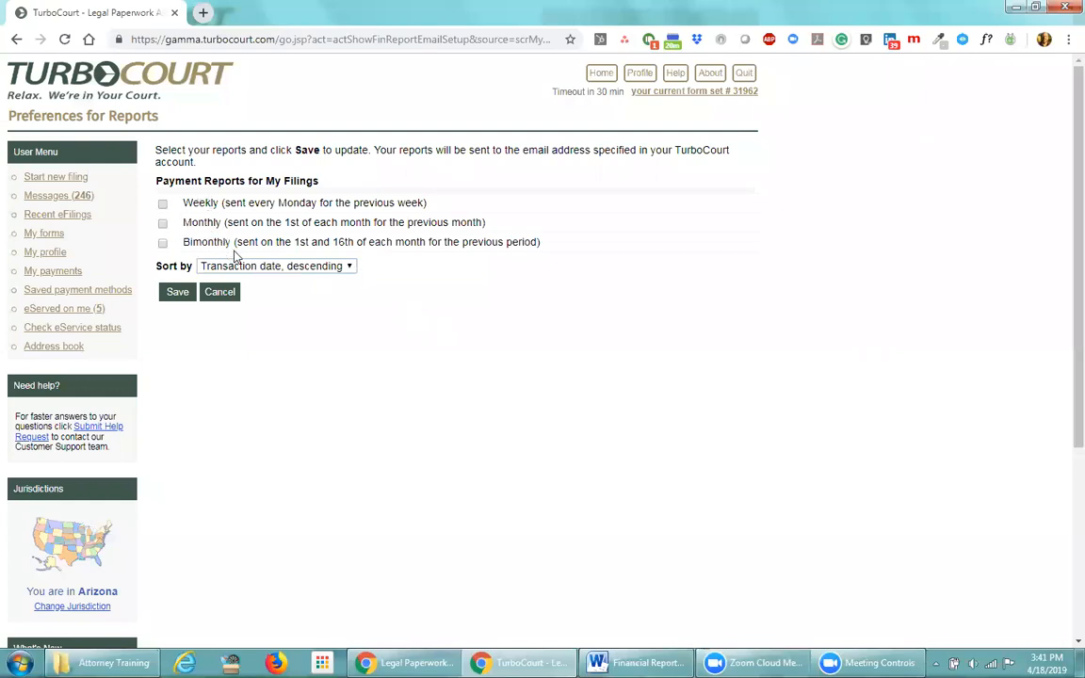
{"action": "left_click_drag", "start_coordinate": [292, 242], "coordinate": [426, 243]}
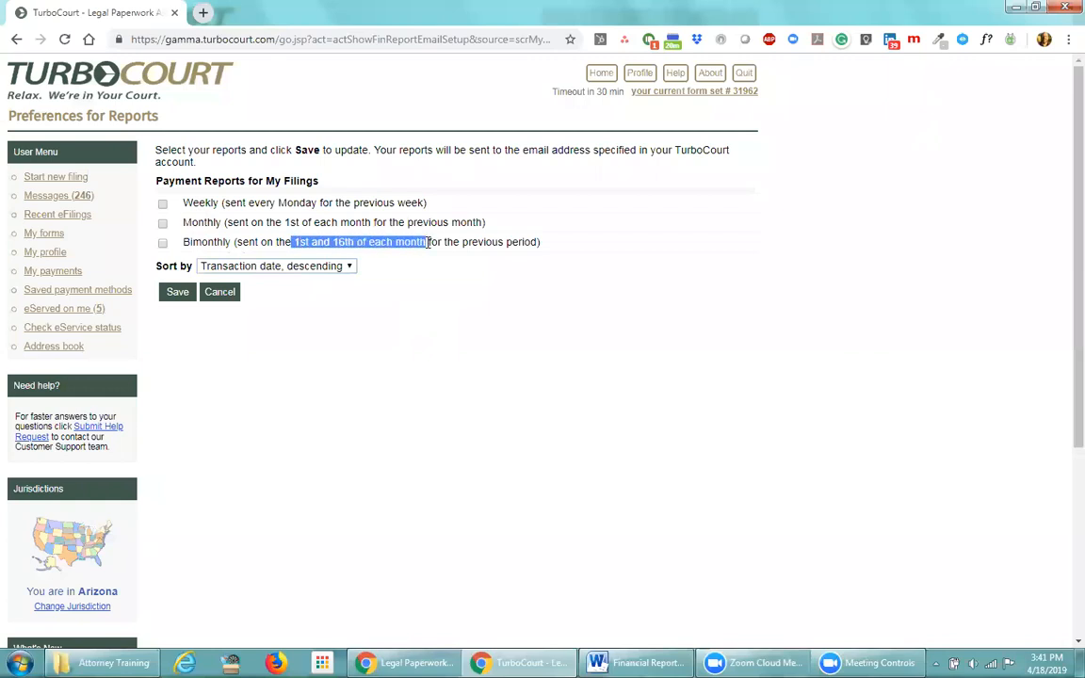
{"action": "left_click", "coordinate": [226, 263]}
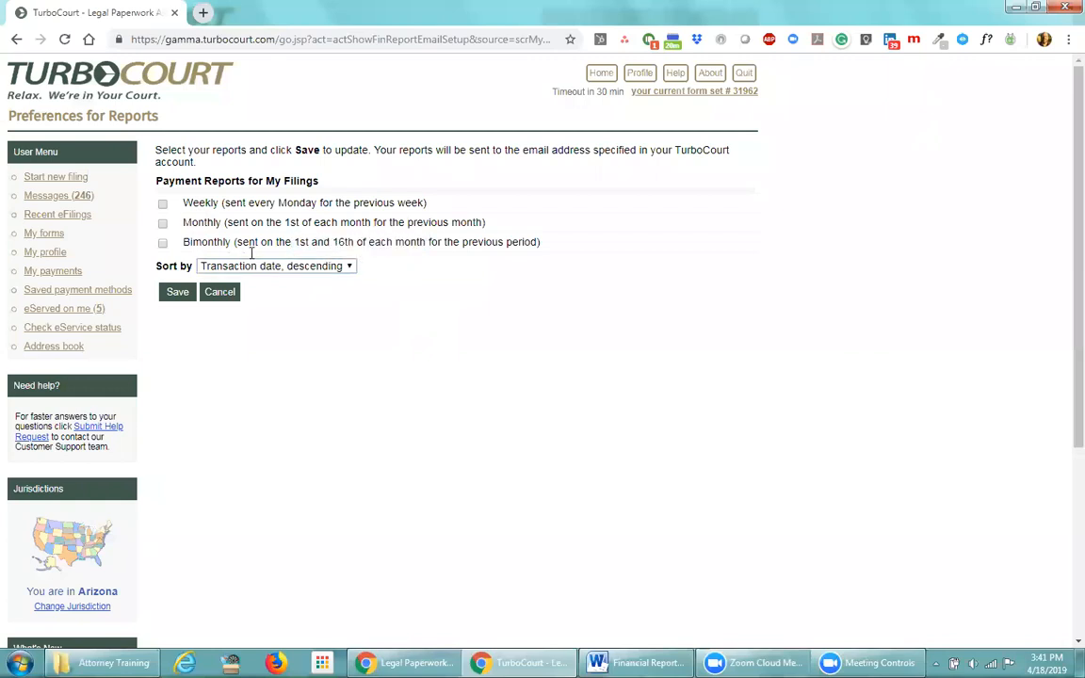
{"action": "left_click", "coordinate": [162, 204]}
{"action": "left_click", "coordinate": [163, 224]}
{"action": "left_click", "coordinate": [349, 267]}
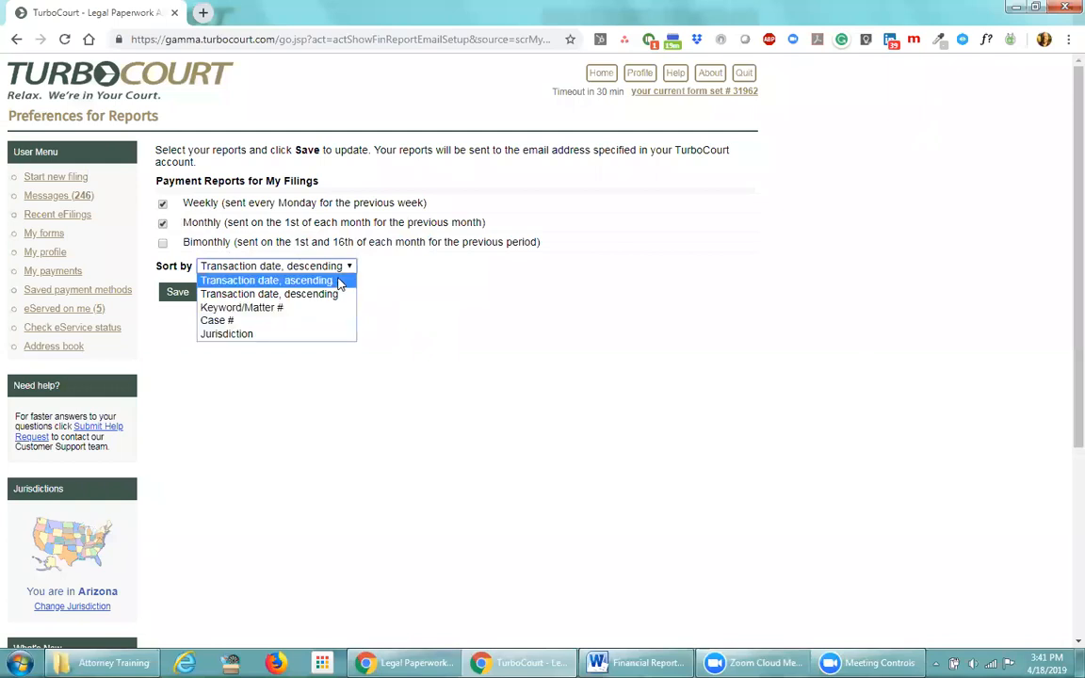
{"action": "left_click", "coordinate": [330, 296]}
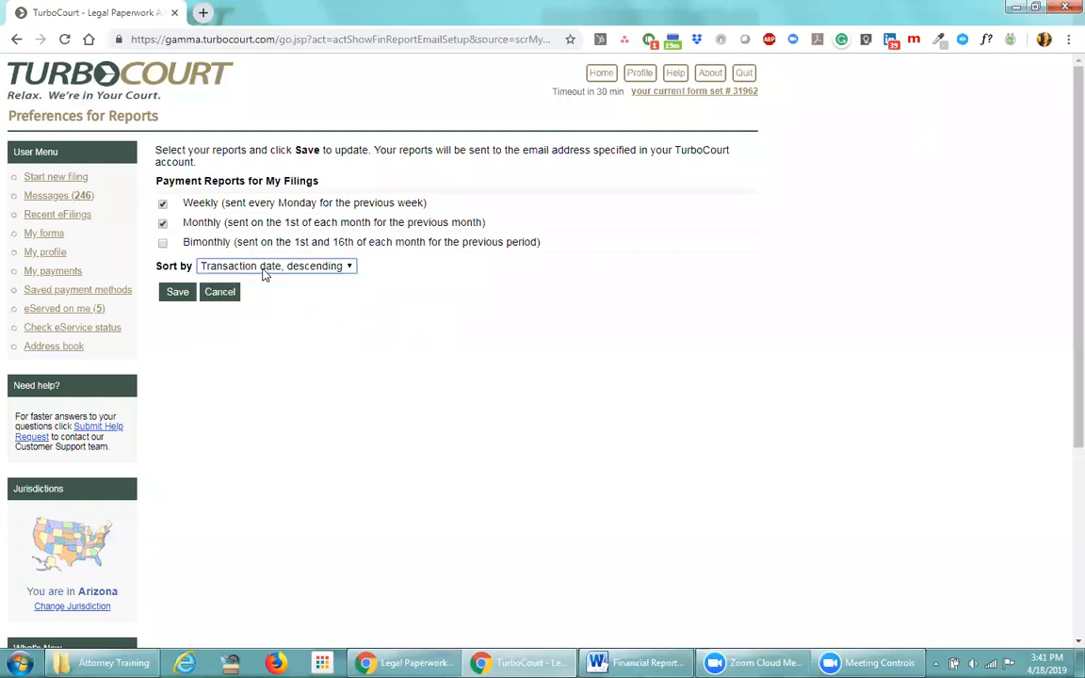
{"action": "left_click", "coordinate": [163, 206]}
{"action": "left_click", "coordinate": [180, 293]}
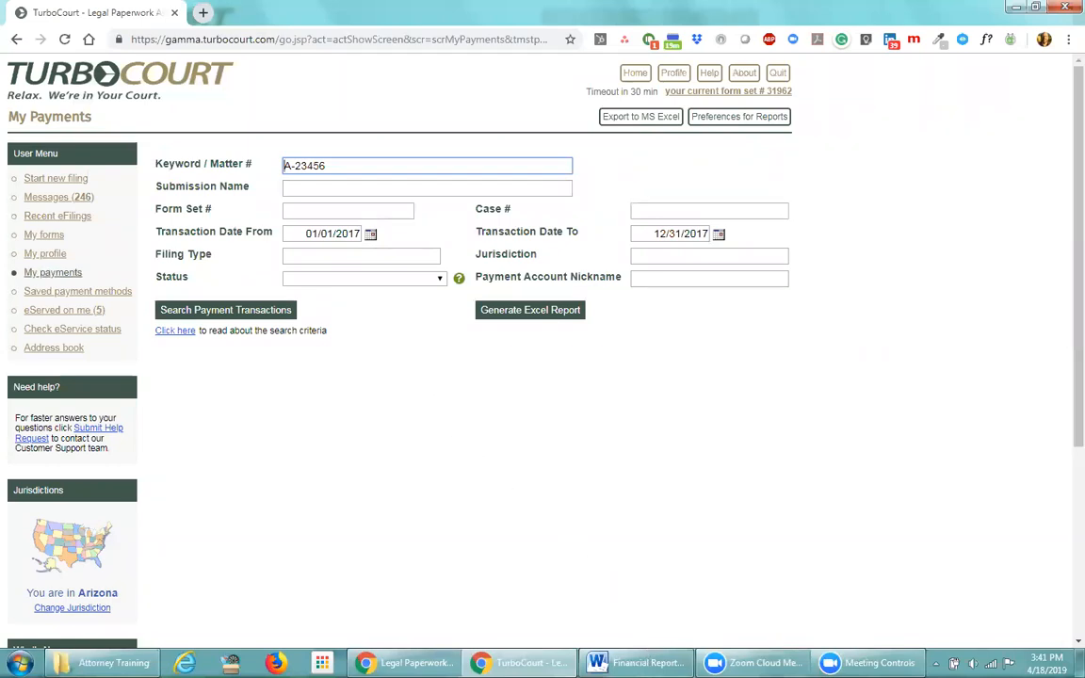
{"action": "left_click", "coordinate": [637, 662]}
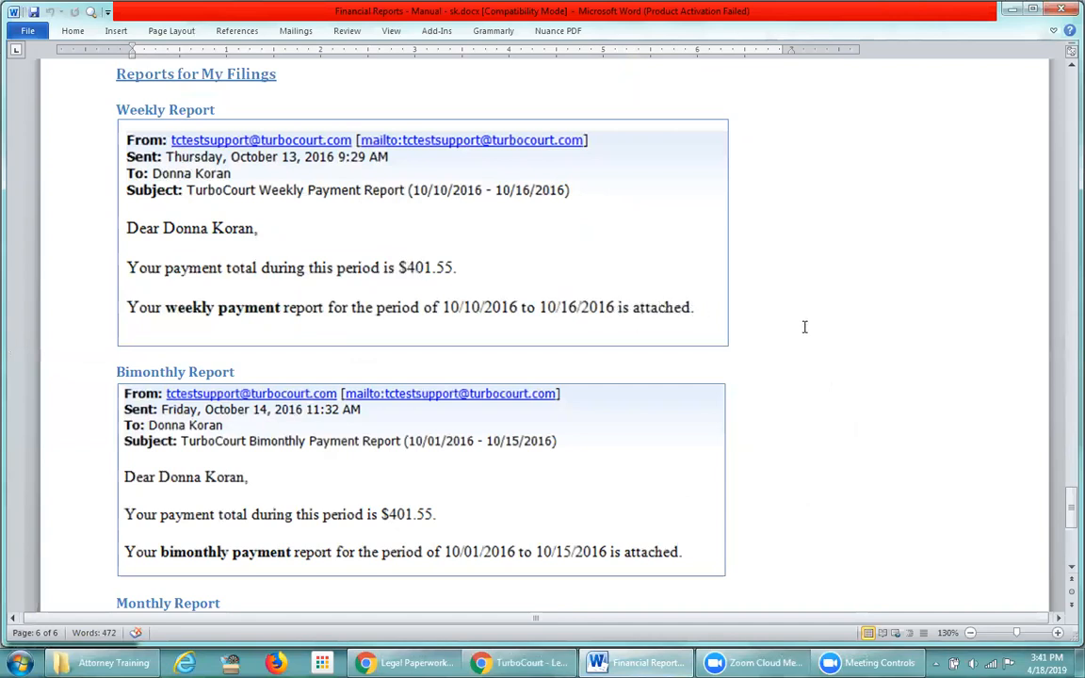
{"action": "scroll", "coordinate": [804, 320], "scroll_direction": "down", "scroll_amount": 5}
{"action": "scroll", "coordinate": [804, 327], "scroll_direction": "down", "scroll_amount": 3}
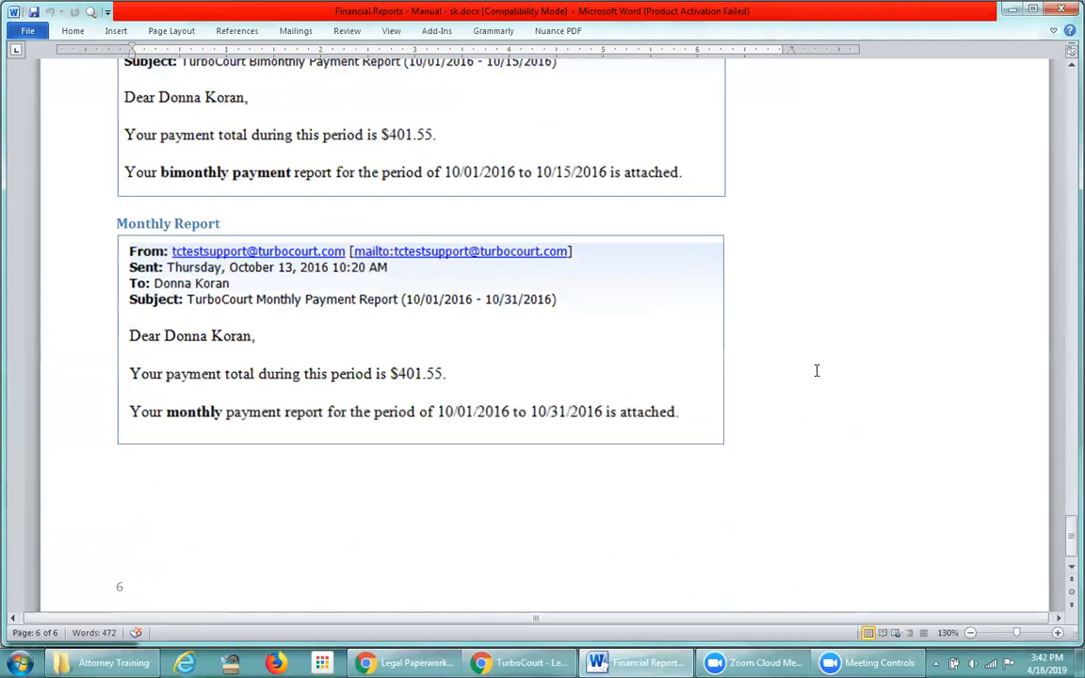
{"action": "key", "text": "alt+Tab"}
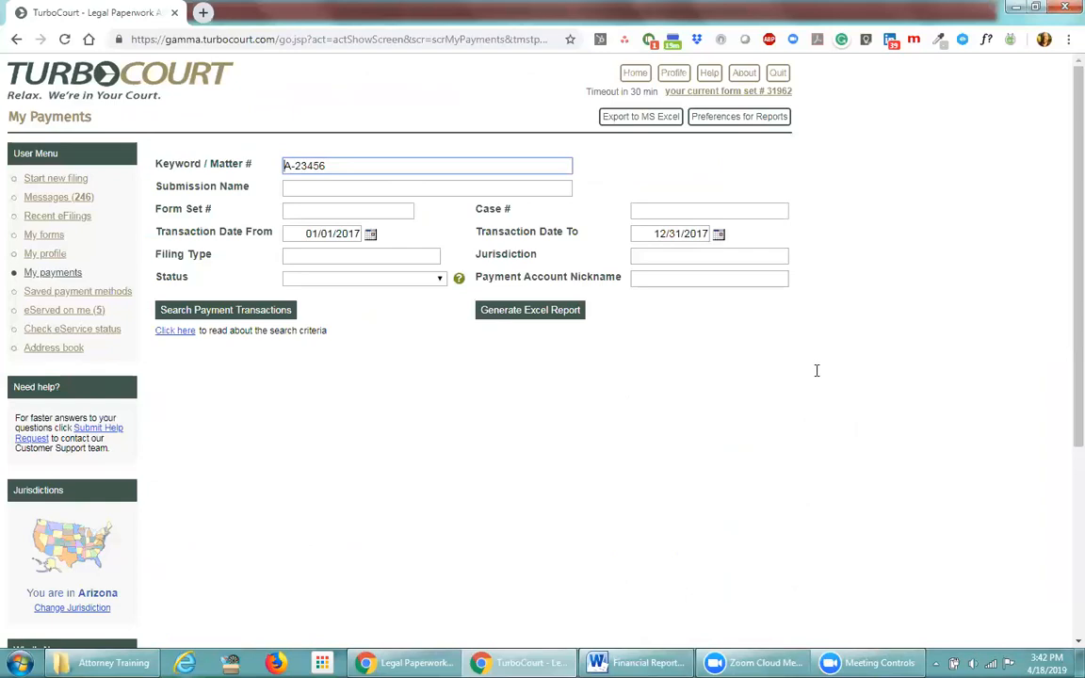
{"action": "left_click", "coordinate": [753, 249]}
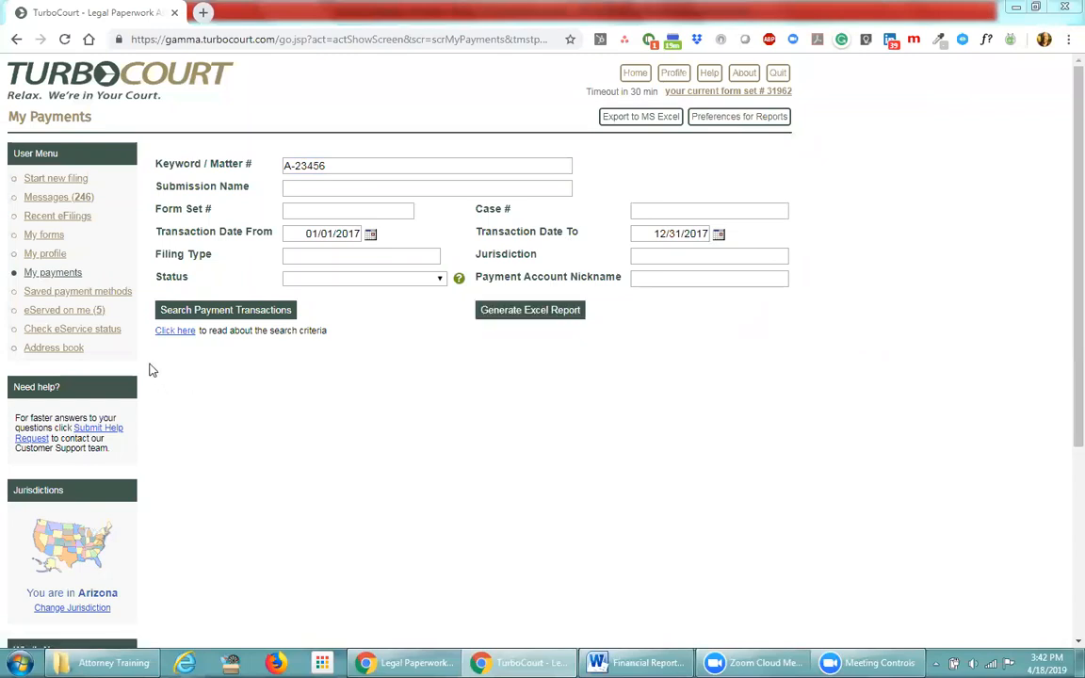
Open Saved Payment Methods and review the saved cards' last four digits, expirations and status
{"action": "left_click", "coordinate": [83, 294]}
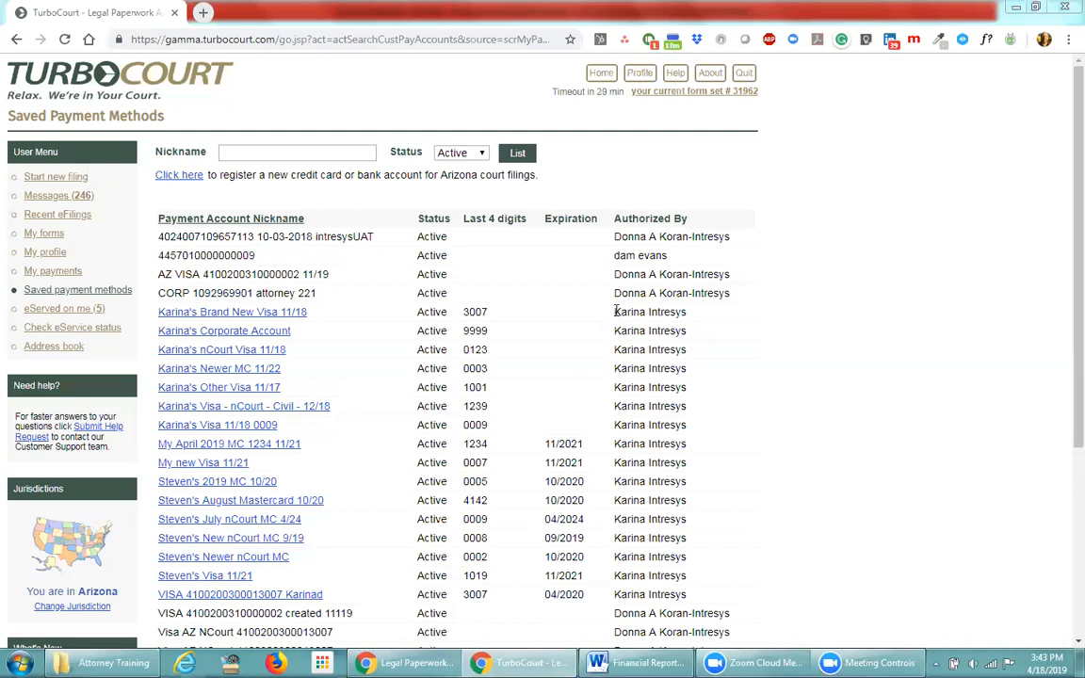
{"action": "left_click_drag", "start_coordinate": [616, 311], "coordinate": [723, 416]}
{"action": "left_click", "coordinate": [736, 416]}
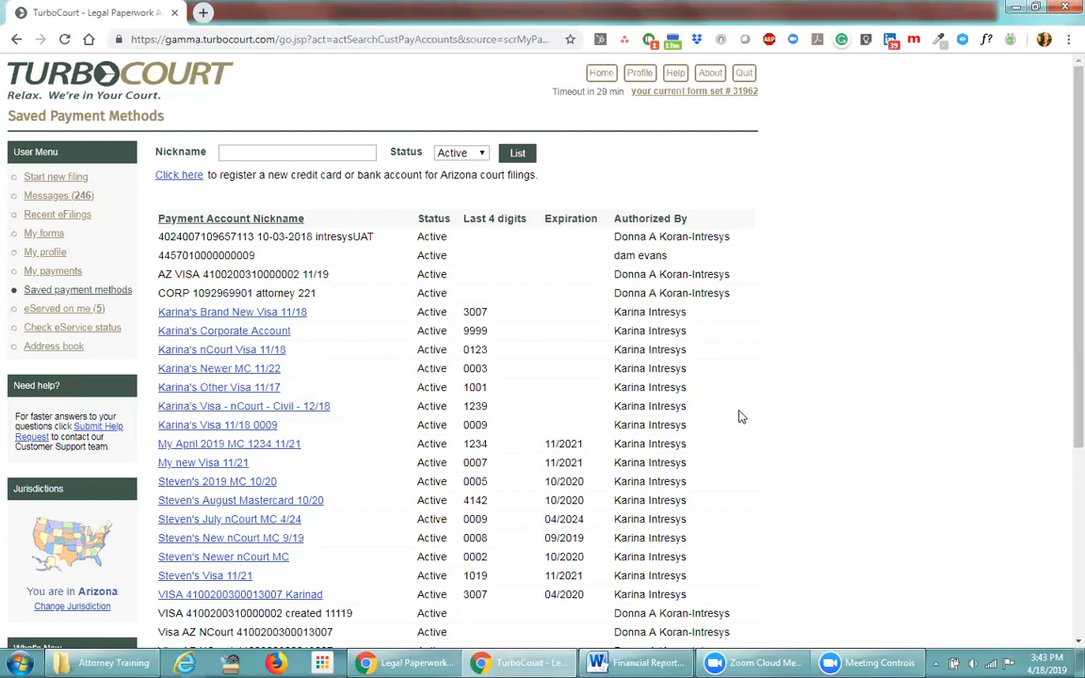
{"action": "double_click", "coordinate": [641, 274]}
{"action": "scroll", "coordinate": [811, 436], "scroll_direction": "down", "scroll_amount": 3}
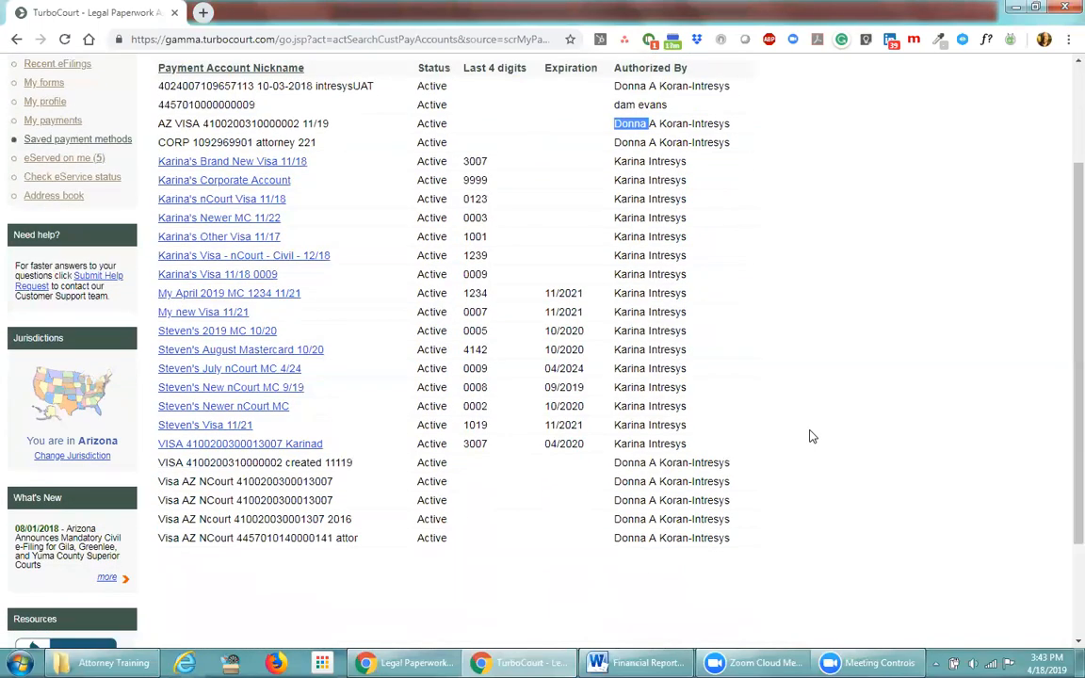
{"action": "scroll", "coordinate": [810, 436], "scroll_direction": "up", "scroll_amount": 3}
{"action": "left_click", "coordinate": [372, 257]}
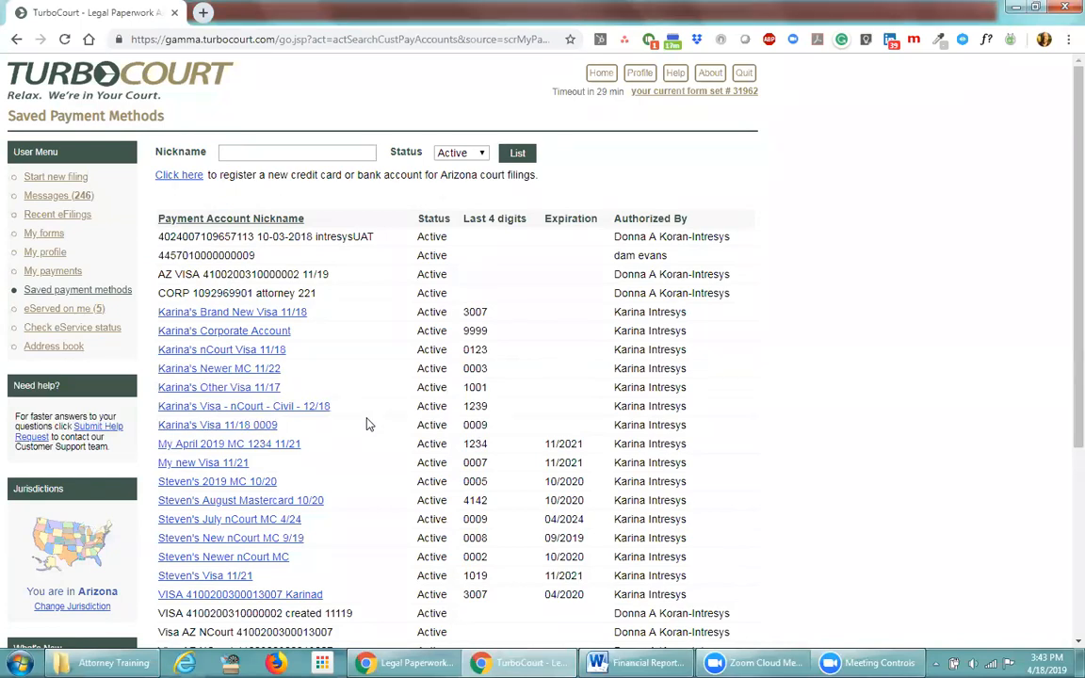
Open the MasterCard's Edit Payment Account Reference page and change its nickname from Newer to Newest
{"action": "left_click", "coordinate": [224, 370]}
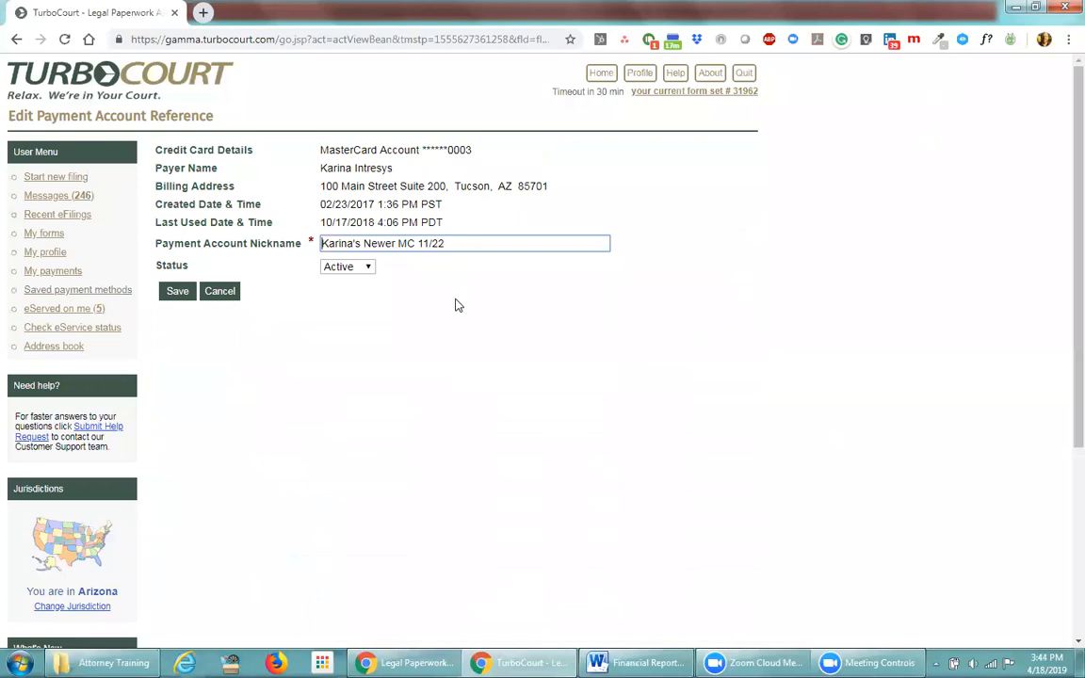
{"action": "left_click", "coordinate": [395, 243]}
{"action": "key", "text": "BackSpace"}
{"action": "type", "text": "e"}
{"action": "key", "text": "BackSpace"}
{"action": "type", "text": "st"}
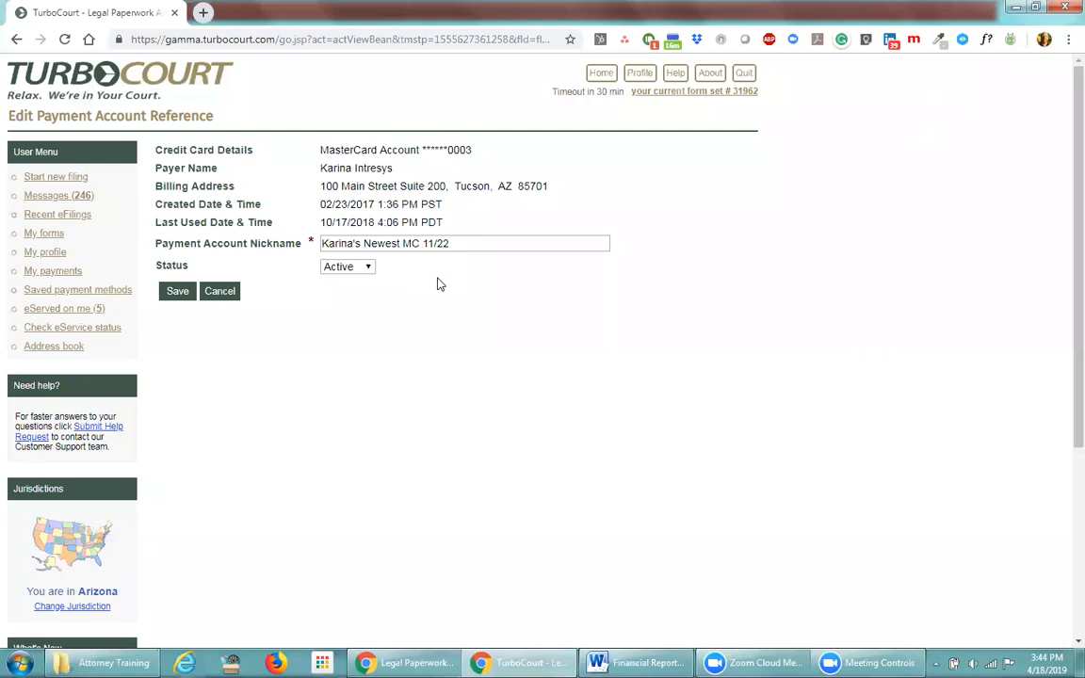
Rename the MasterCard nickname from Newest to Newer, set its status to Inactive, and save
{"action": "left_click", "coordinate": [402, 243]}
{"action": "key", "text": "BackSpace"}
{"action": "key", "text": "BackSpace"}
{"action": "type", "text": "r"}
{"action": "left_click_drag", "start_coordinate": [446, 243], "coordinate": [421, 244]}
{"action": "left_click", "coordinate": [414, 271]}
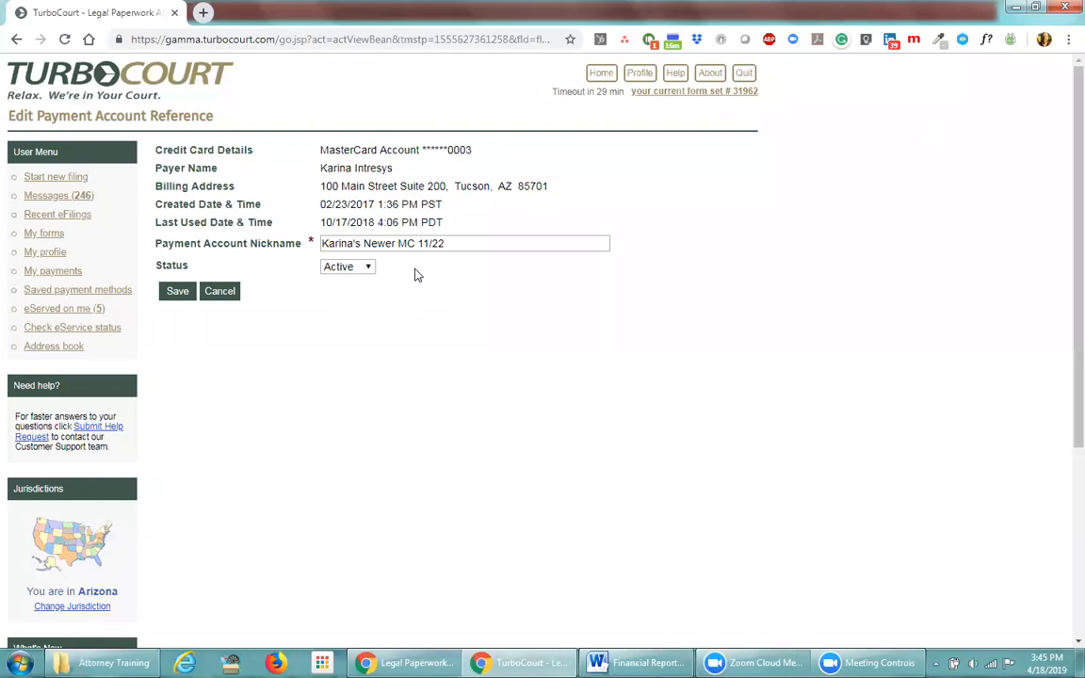
{"action": "left_click", "coordinate": [367, 267]}
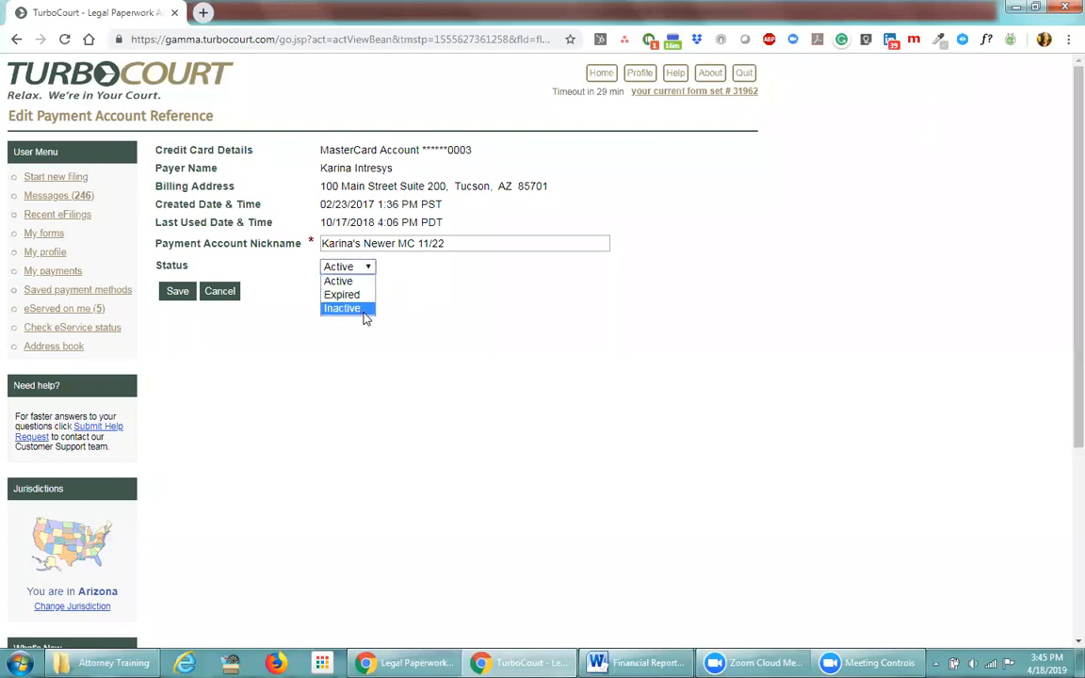
{"action": "left_click", "coordinate": [366, 309]}
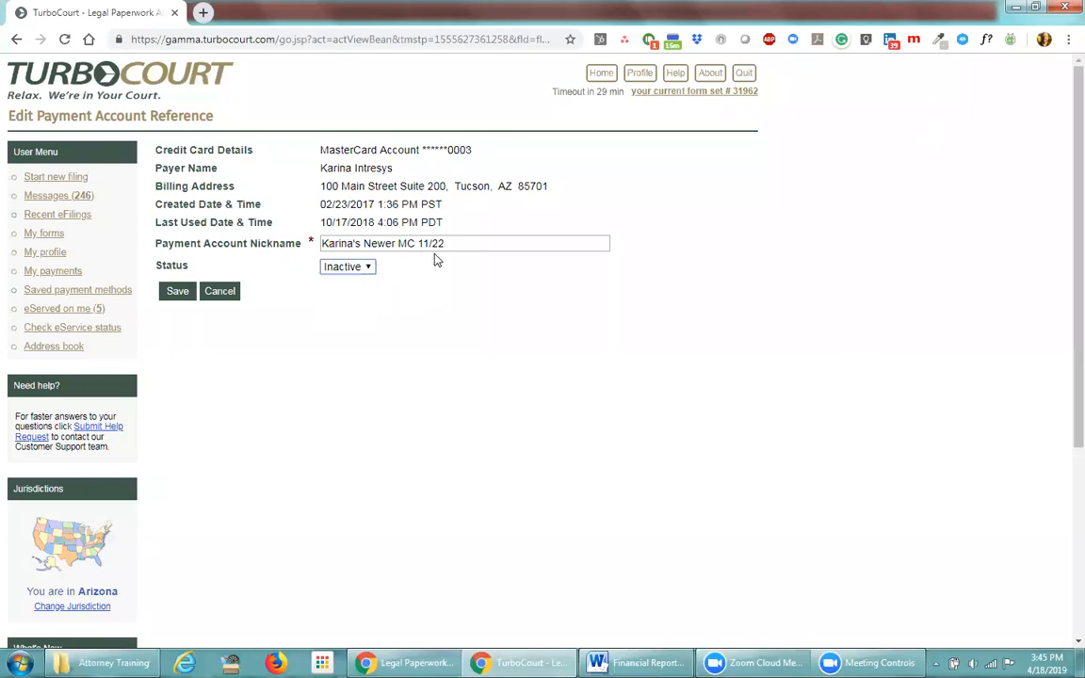
{"action": "left_click", "coordinate": [177, 292]}
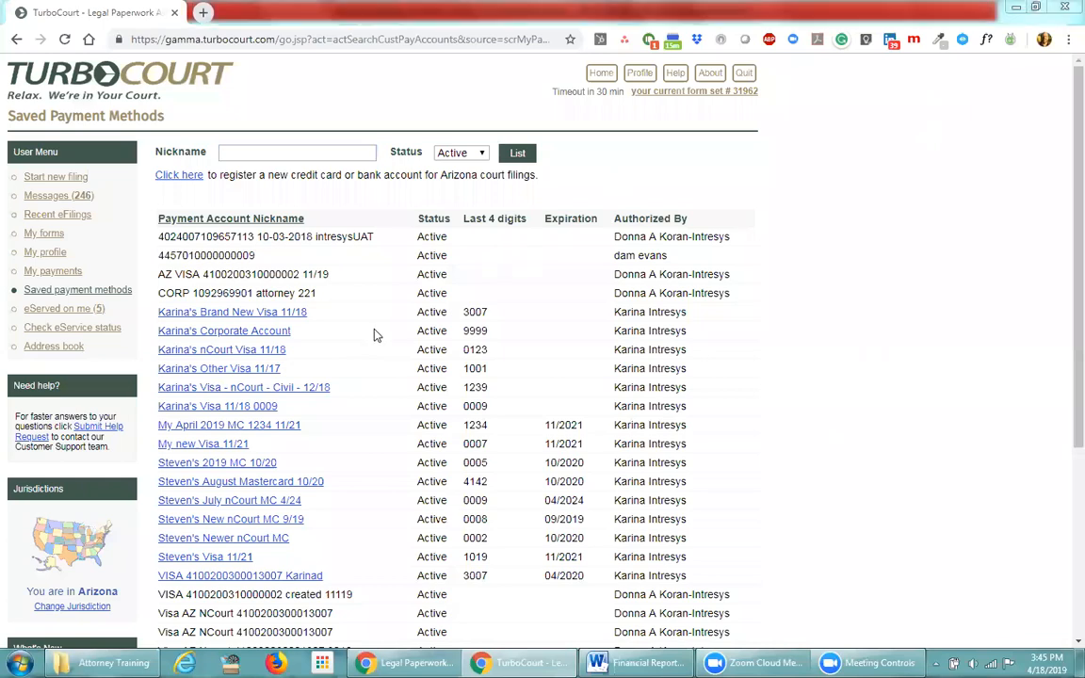
Filter the Saved Payment Methods list to show only Inactive accounts
{"action": "left_click", "coordinate": [482, 157]}
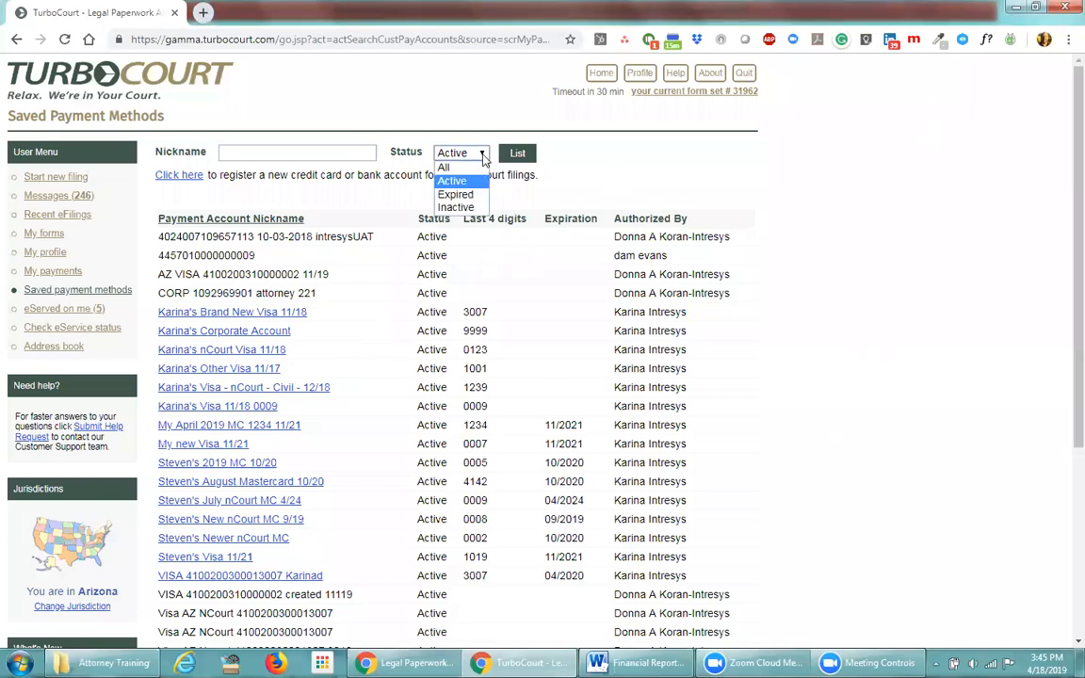
{"action": "left_click", "coordinate": [472, 208]}
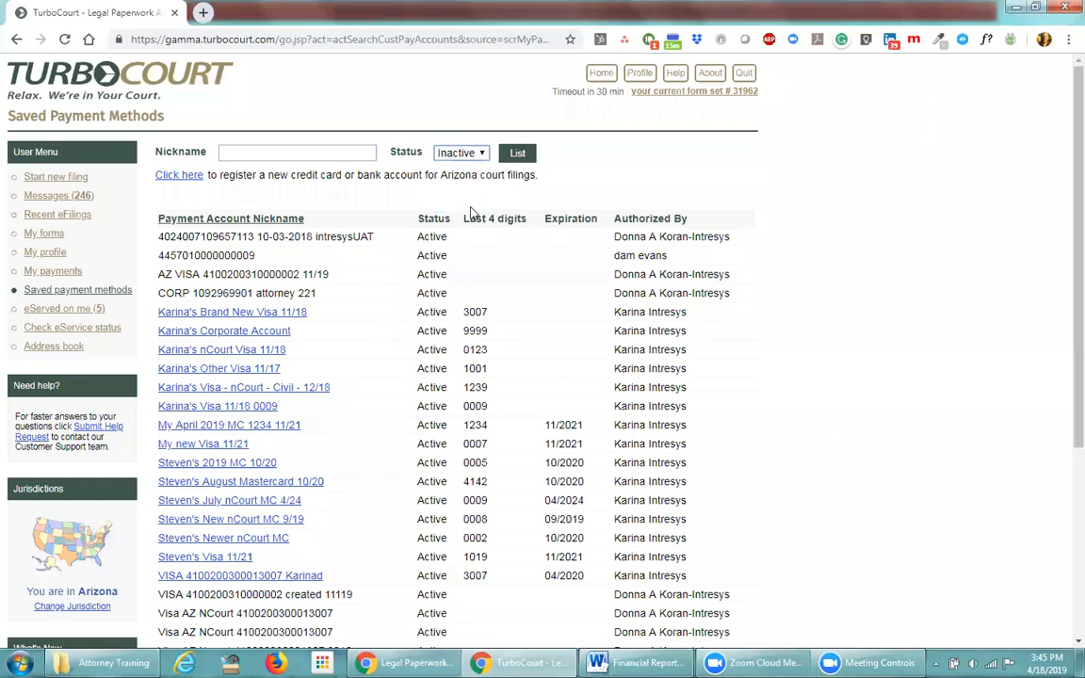
{"action": "left_click", "coordinate": [516, 155]}
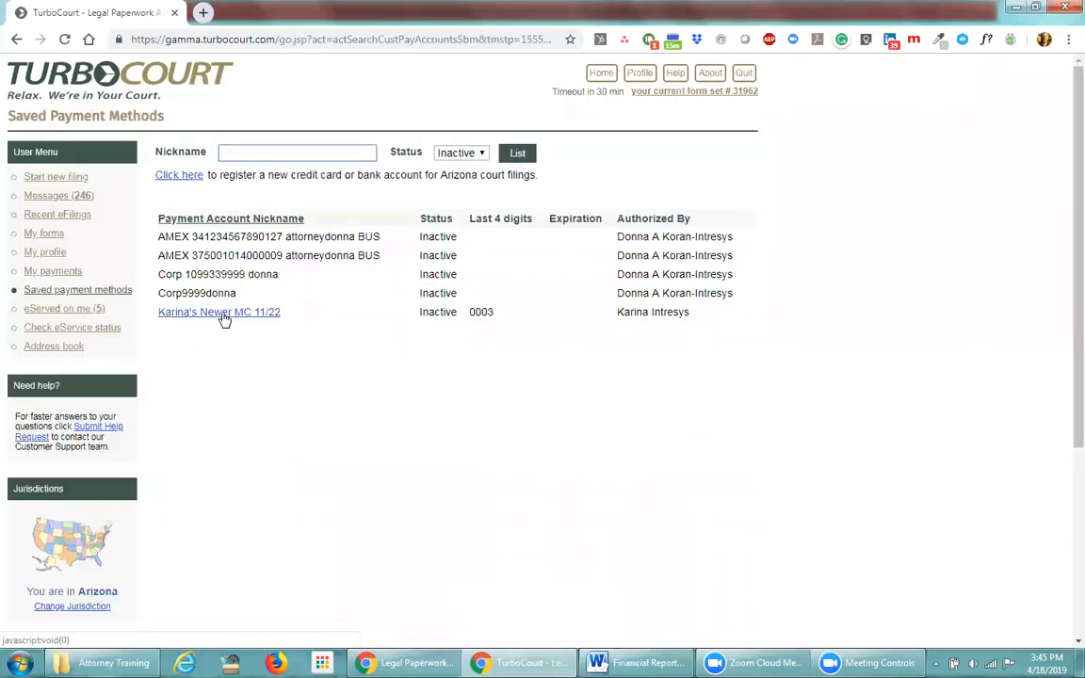
Set the inactive MasterCard's status back to Active and save it
{"action": "left_click", "coordinate": [223, 313]}
{"action": "left_click", "coordinate": [370, 268]}
{"action": "left_click", "coordinate": [351, 281]}
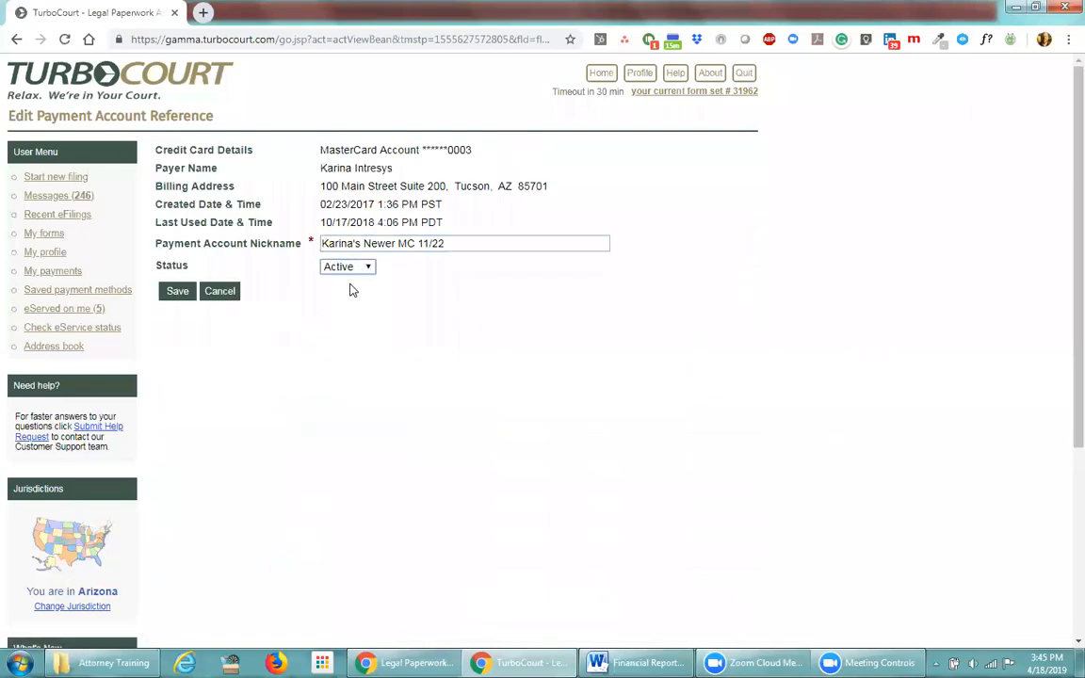
{"action": "left_click", "coordinate": [175, 292]}
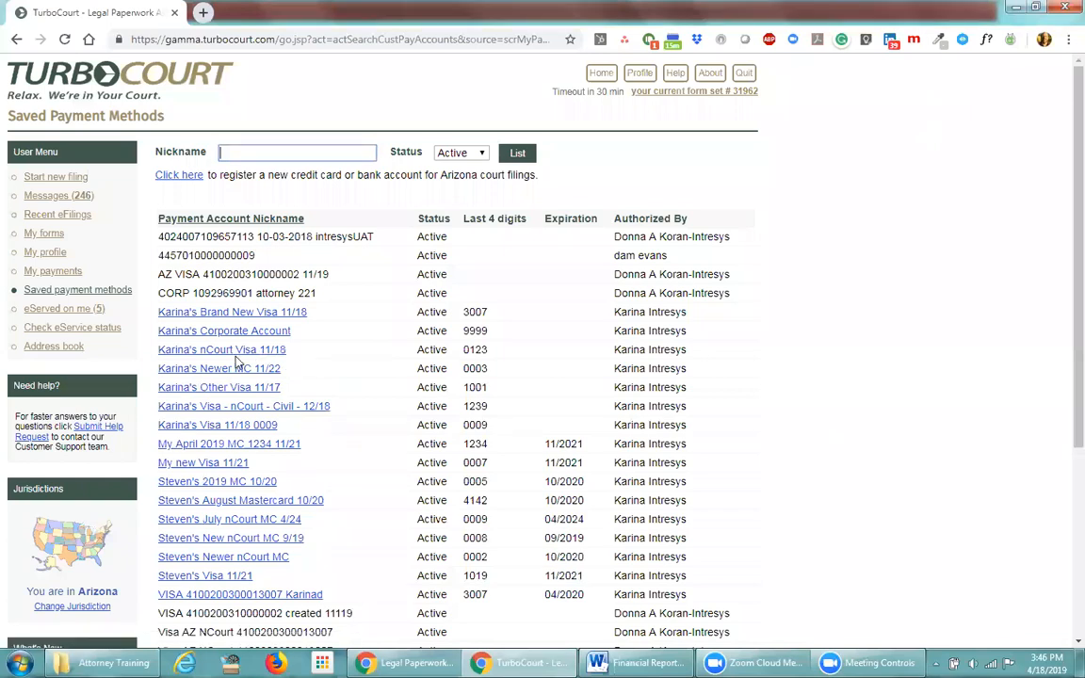
{"action": "left_click", "coordinate": [215, 351]}
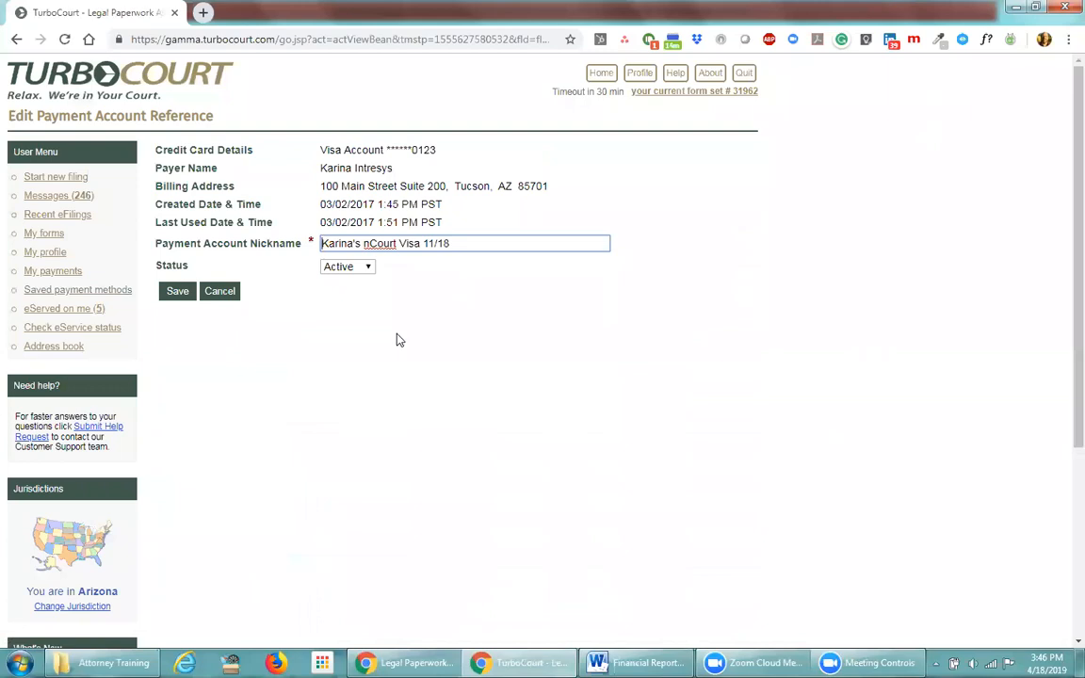
{"action": "left_click", "coordinate": [369, 269]}
{"action": "left_click", "coordinate": [341, 295]}
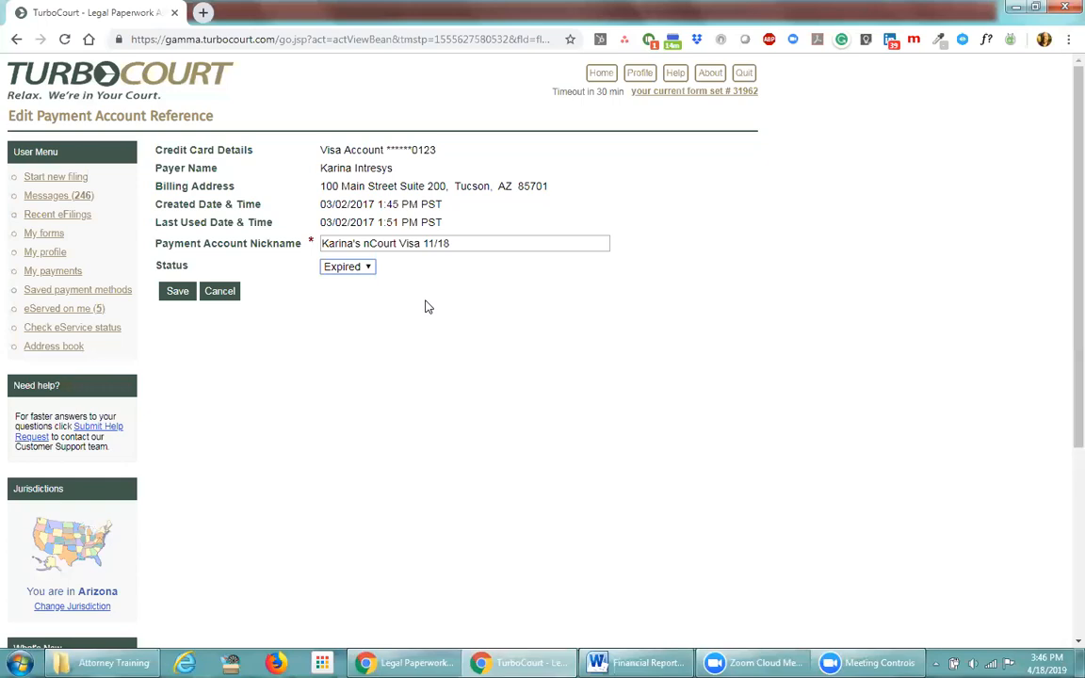
{"action": "left_click", "coordinate": [457, 249]}
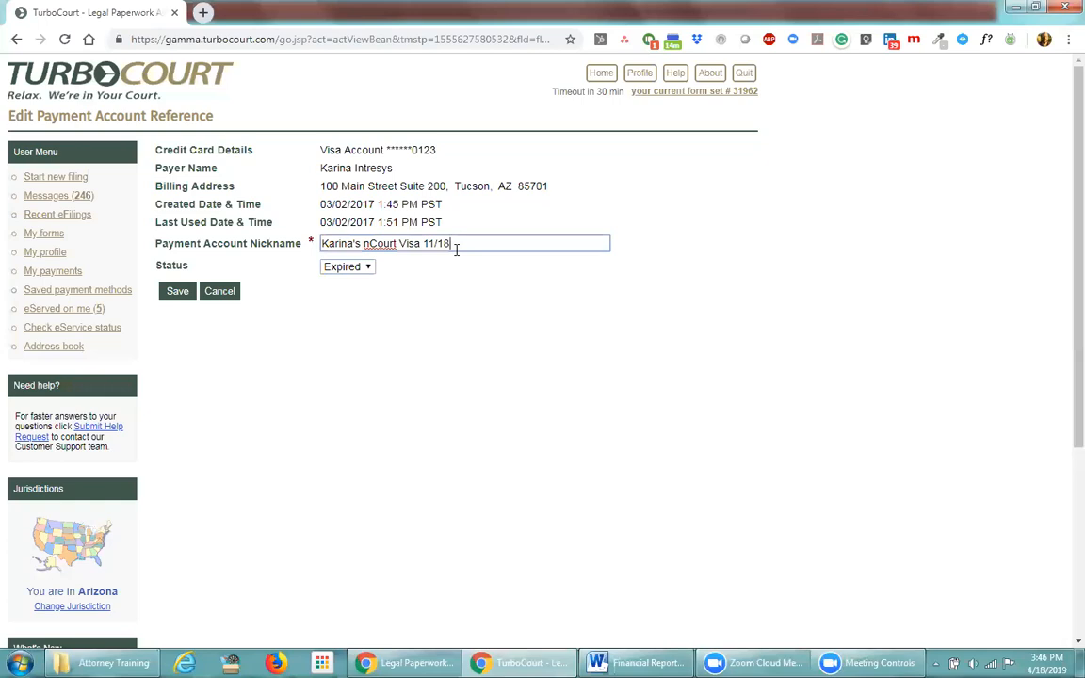
{"action": "key", "text": "BackSpace"}
{"action": "type", "text": "24"}
{"action": "key", "text": "BackSpace"}
{"action": "key", "text": "BackSpace"}
{"action": "key", "text": "BackSpace"}
{"action": "type", "text": "24"}
{"action": "key", "text": "BackSpace"}
{"action": "key", "text": "BackSpace"}
{"action": "type", "text": "18"}
{"action": "left_click", "coordinate": [450, 293]}
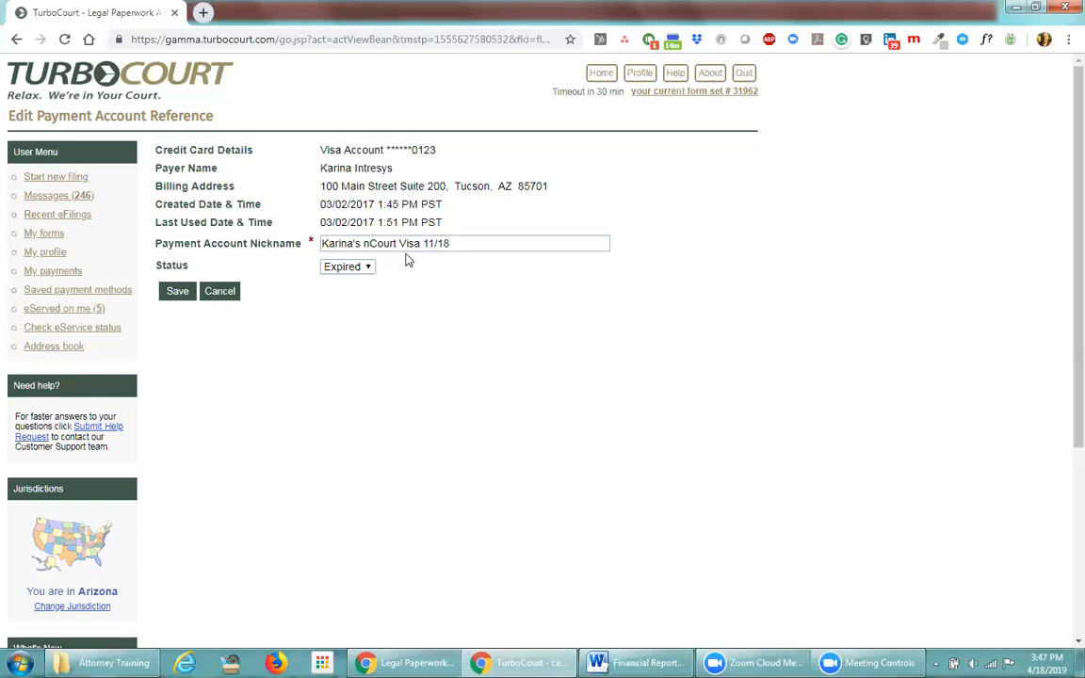
{"action": "left_click", "coordinate": [235, 295]}
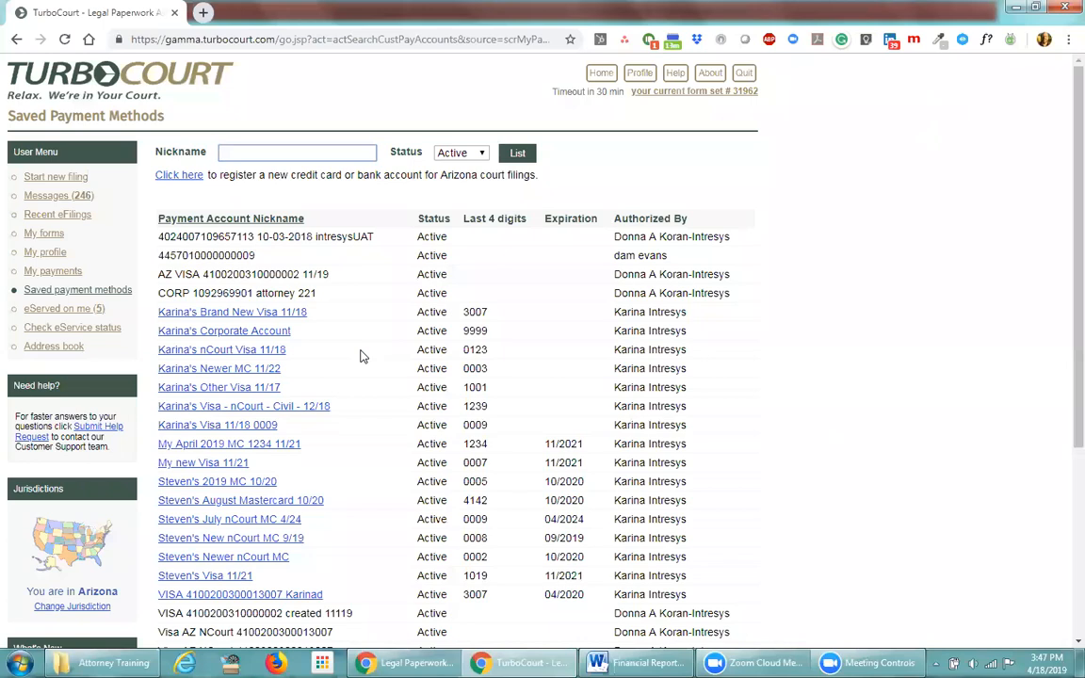
{"action": "left_click", "coordinate": [182, 175]}
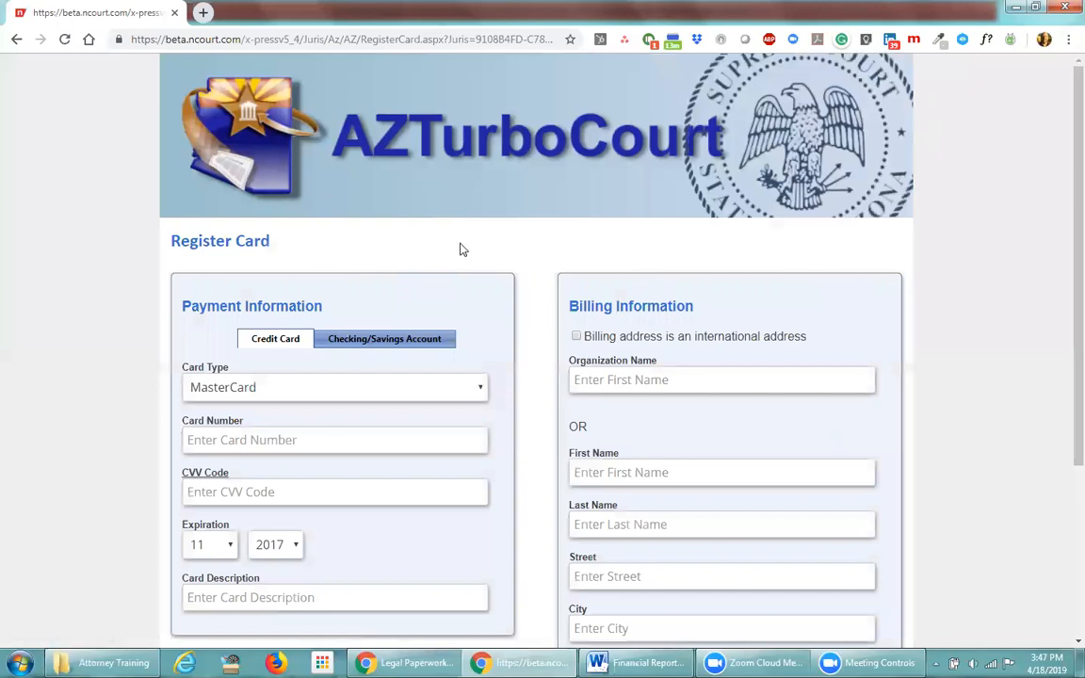
{"action": "scroll", "coordinate": [460, 249], "scroll_direction": "down", "scroll_amount": 1}
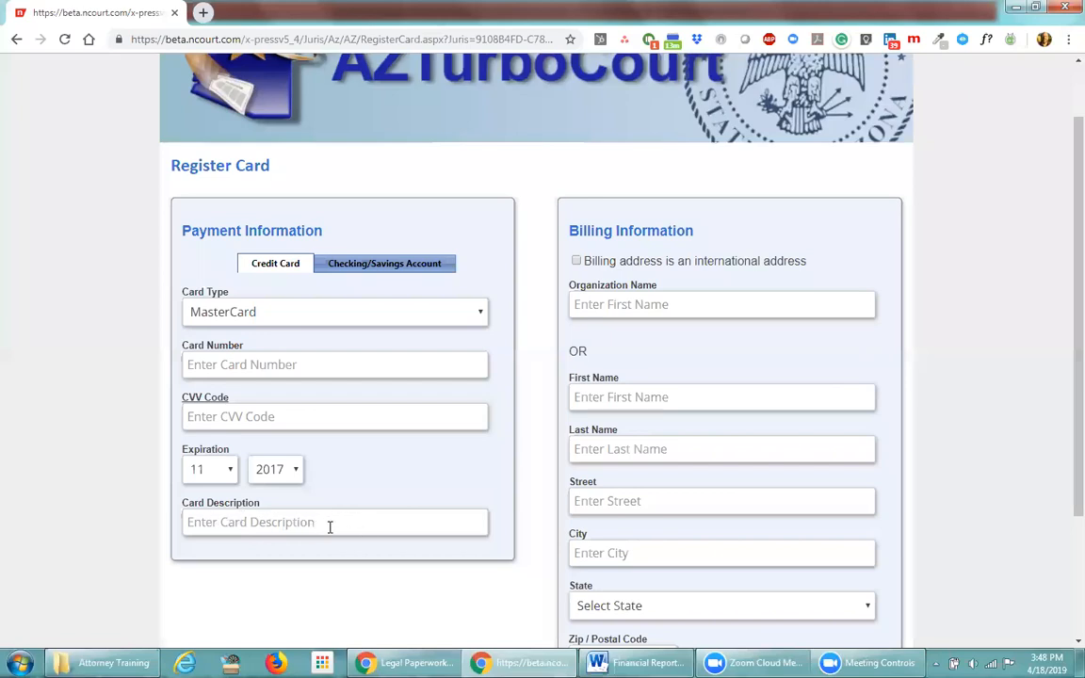
{"action": "scroll", "coordinate": [336, 530], "scroll_direction": "down", "scroll_amount": 3}
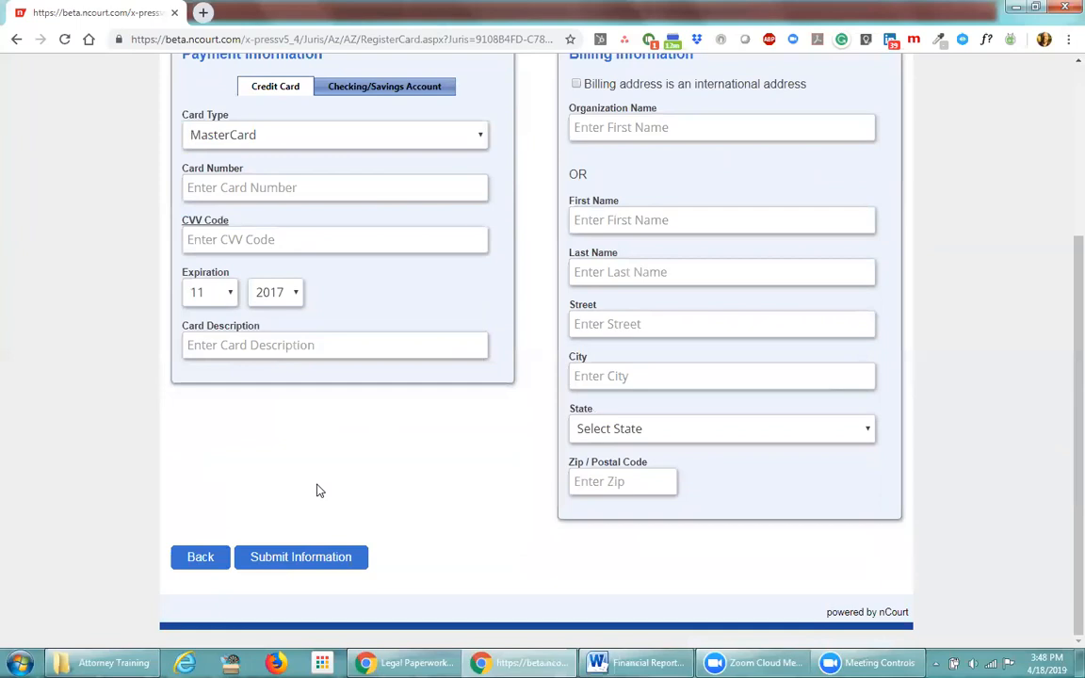
{"action": "left_click", "coordinate": [193, 557]}
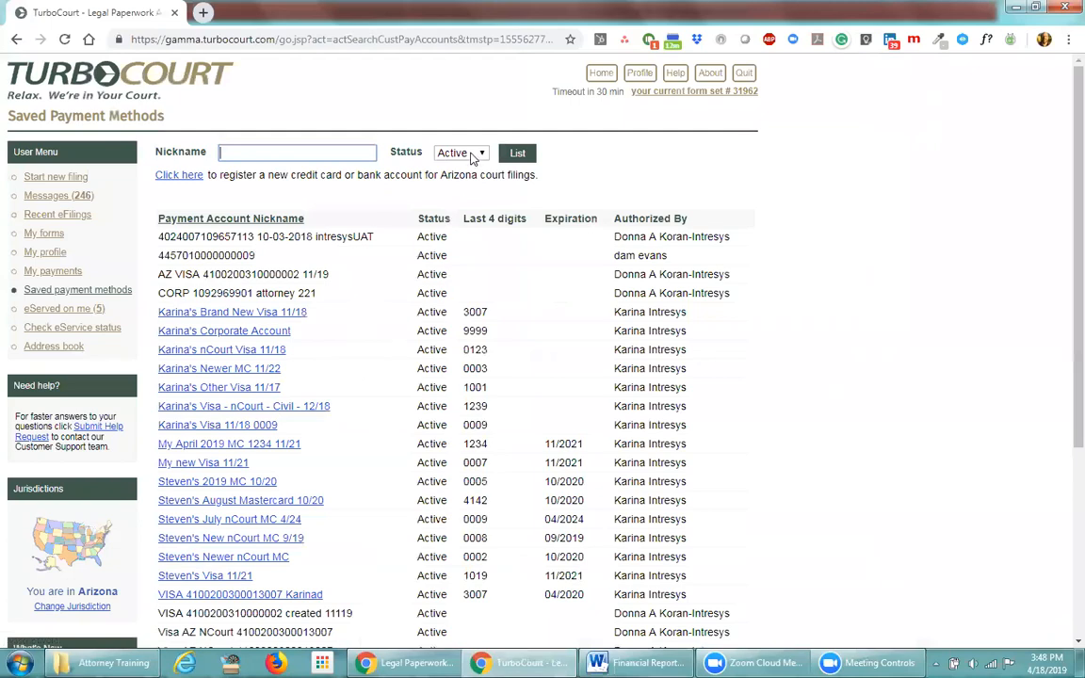
Go back to the Home dashboard listing the last five filings
{"action": "left_click", "coordinate": [605, 73]}
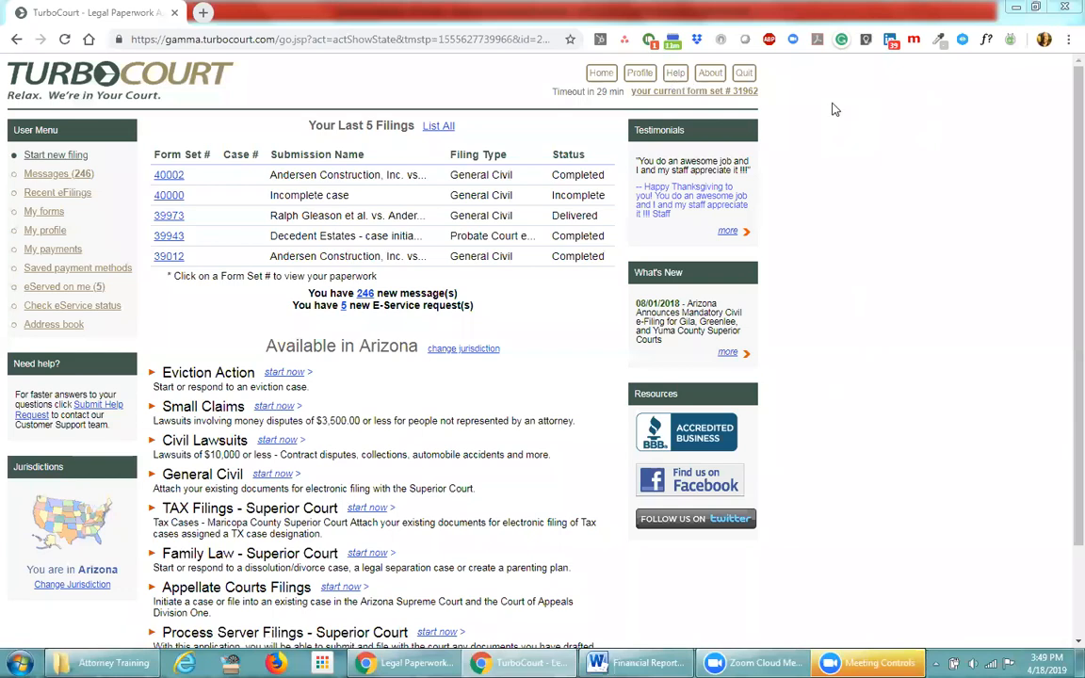
{"action": "left_click", "coordinate": [675, 76]}
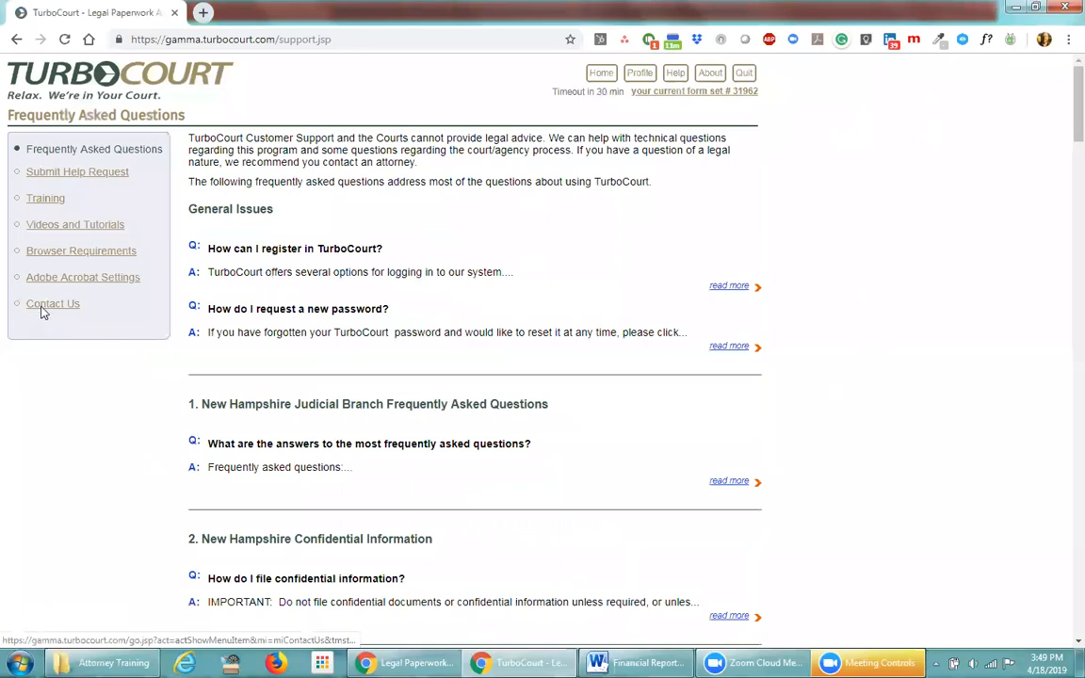
{"action": "left_click", "coordinate": [43, 305]}
{"action": "scroll", "coordinate": [1063, 310], "scroll_direction": "down", "scroll_amount": 10}
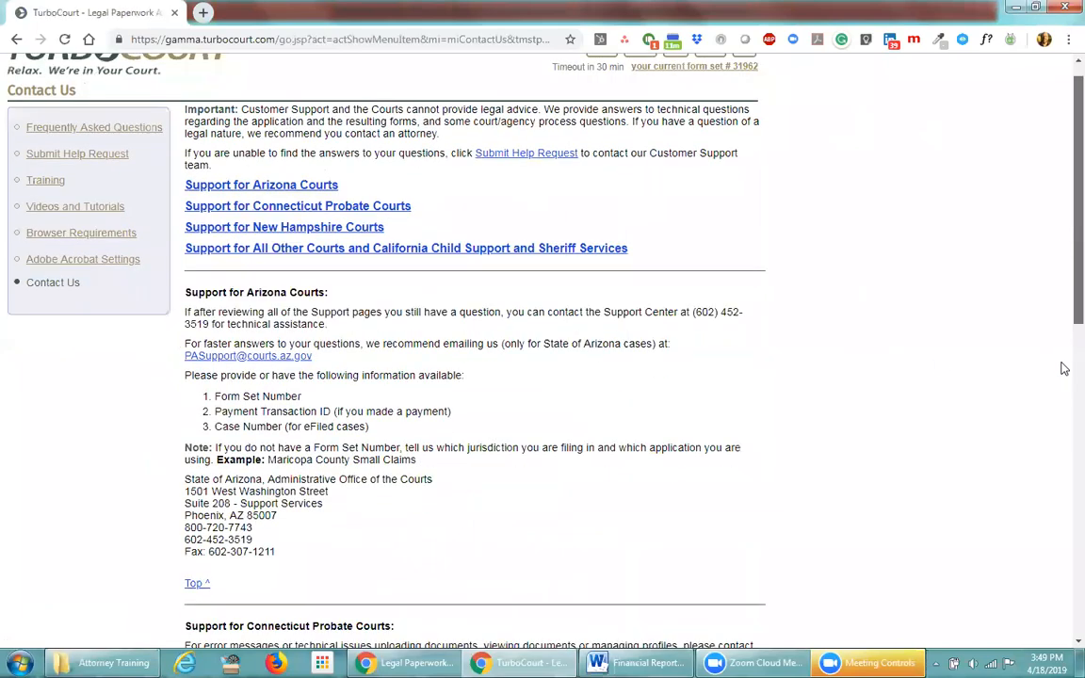
{"action": "left_click_drag", "start_coordinate": [1063, 618], "coordinate": [1063, 638]}
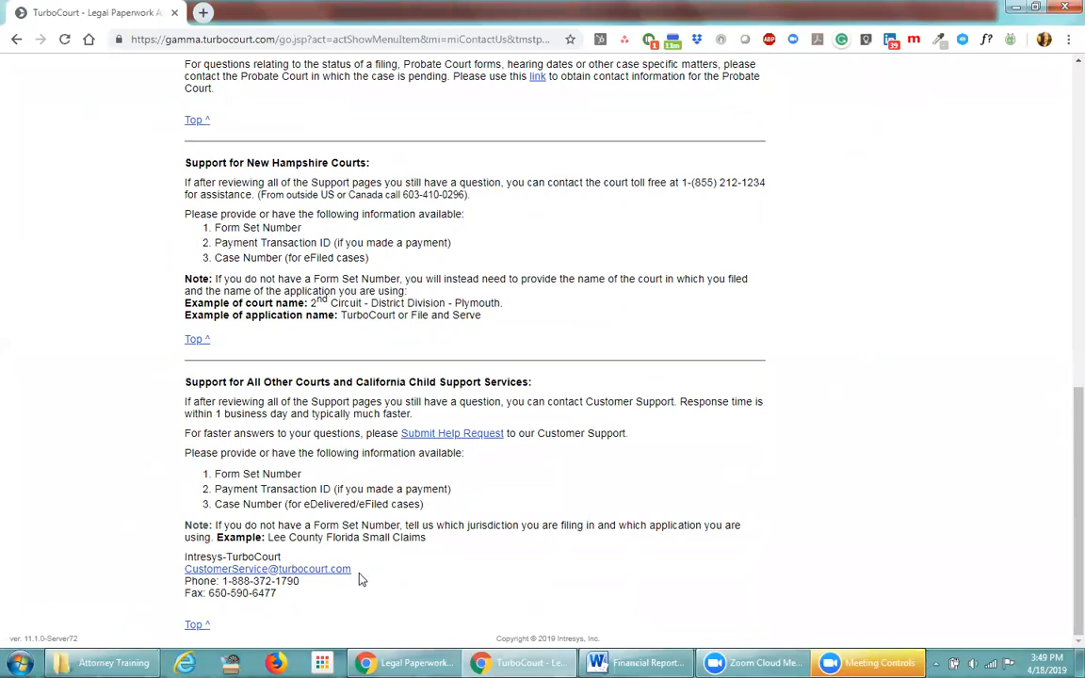
{"action": "left_click_drag", "start_coordinate": [361, 572], "coordinate": [184, 572]}
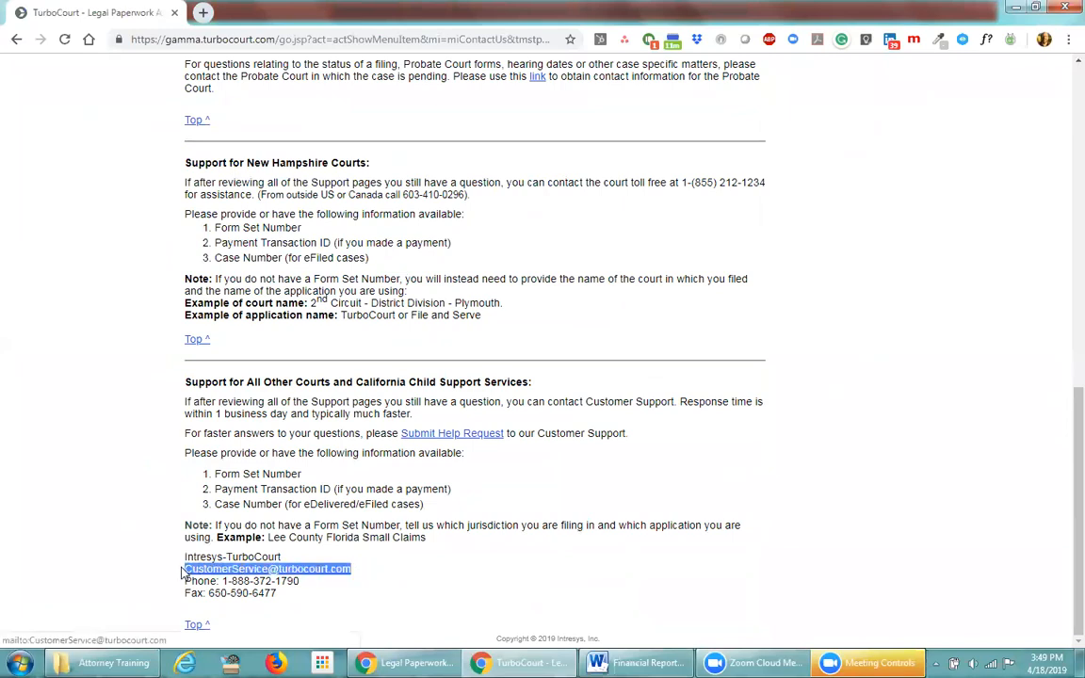
{"action": "left_click", "coordinate": [304, 582]}
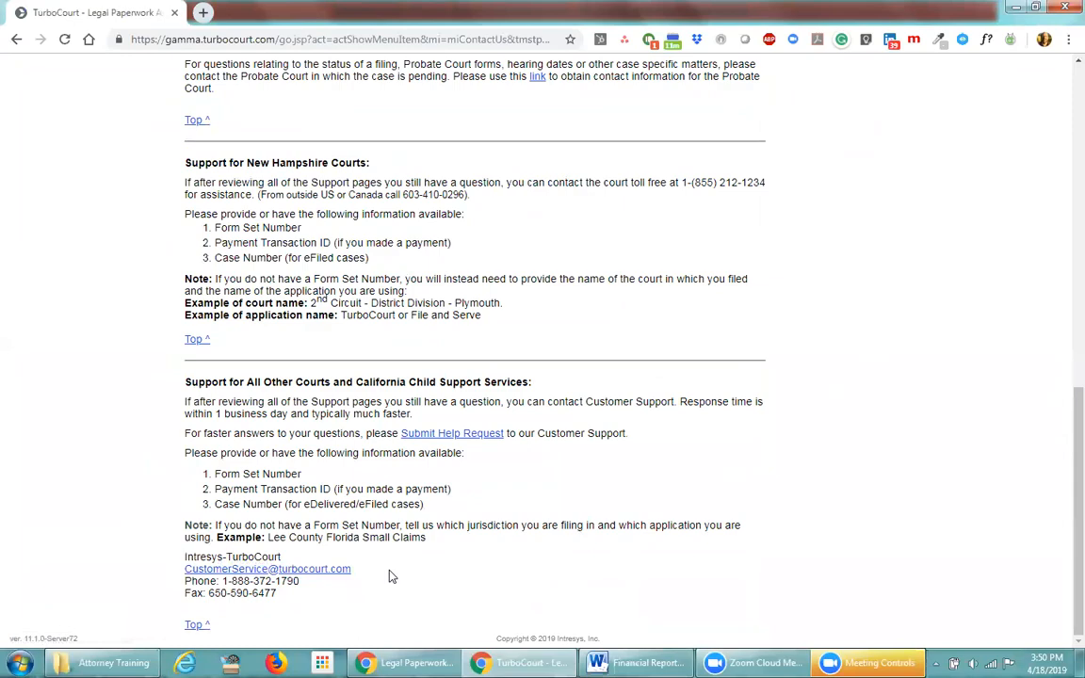
{"action": "scroll", "coordinate": [1060, 450], "scroll_direction": "up", "scroll_amount": 8}
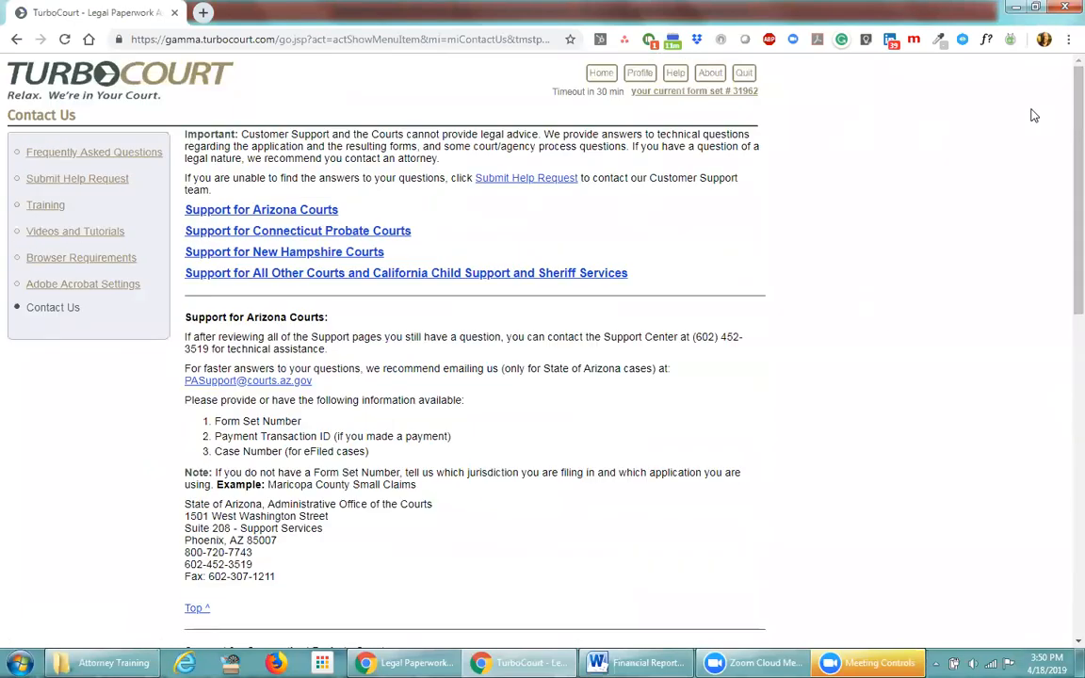
{"action": "left_click", "coordinate": [600, 75]}
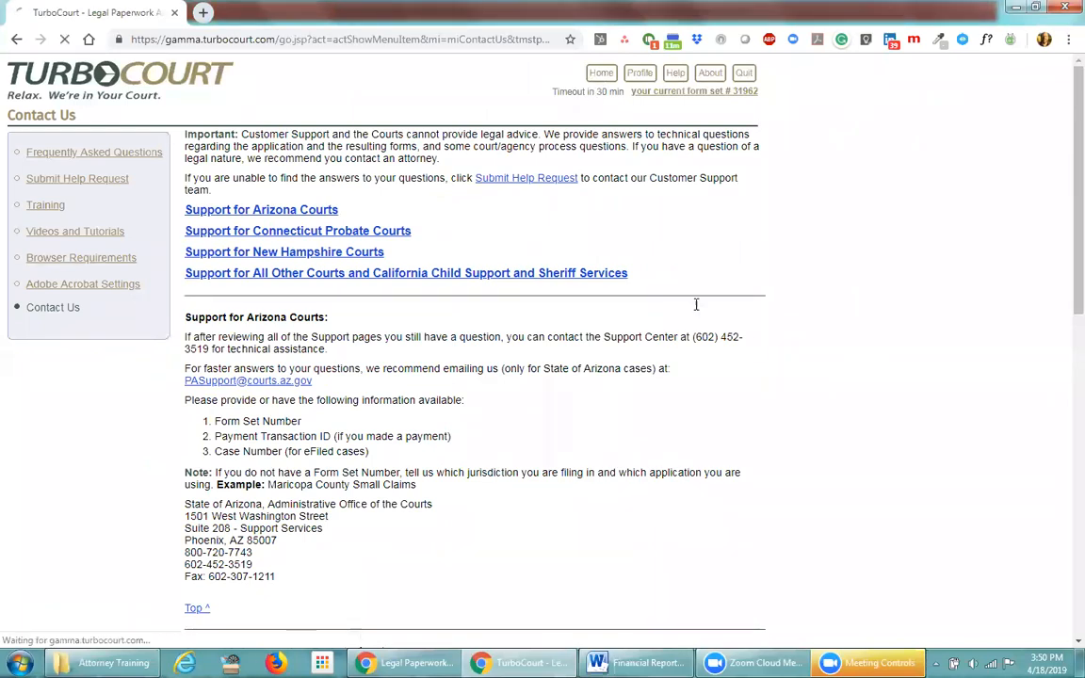